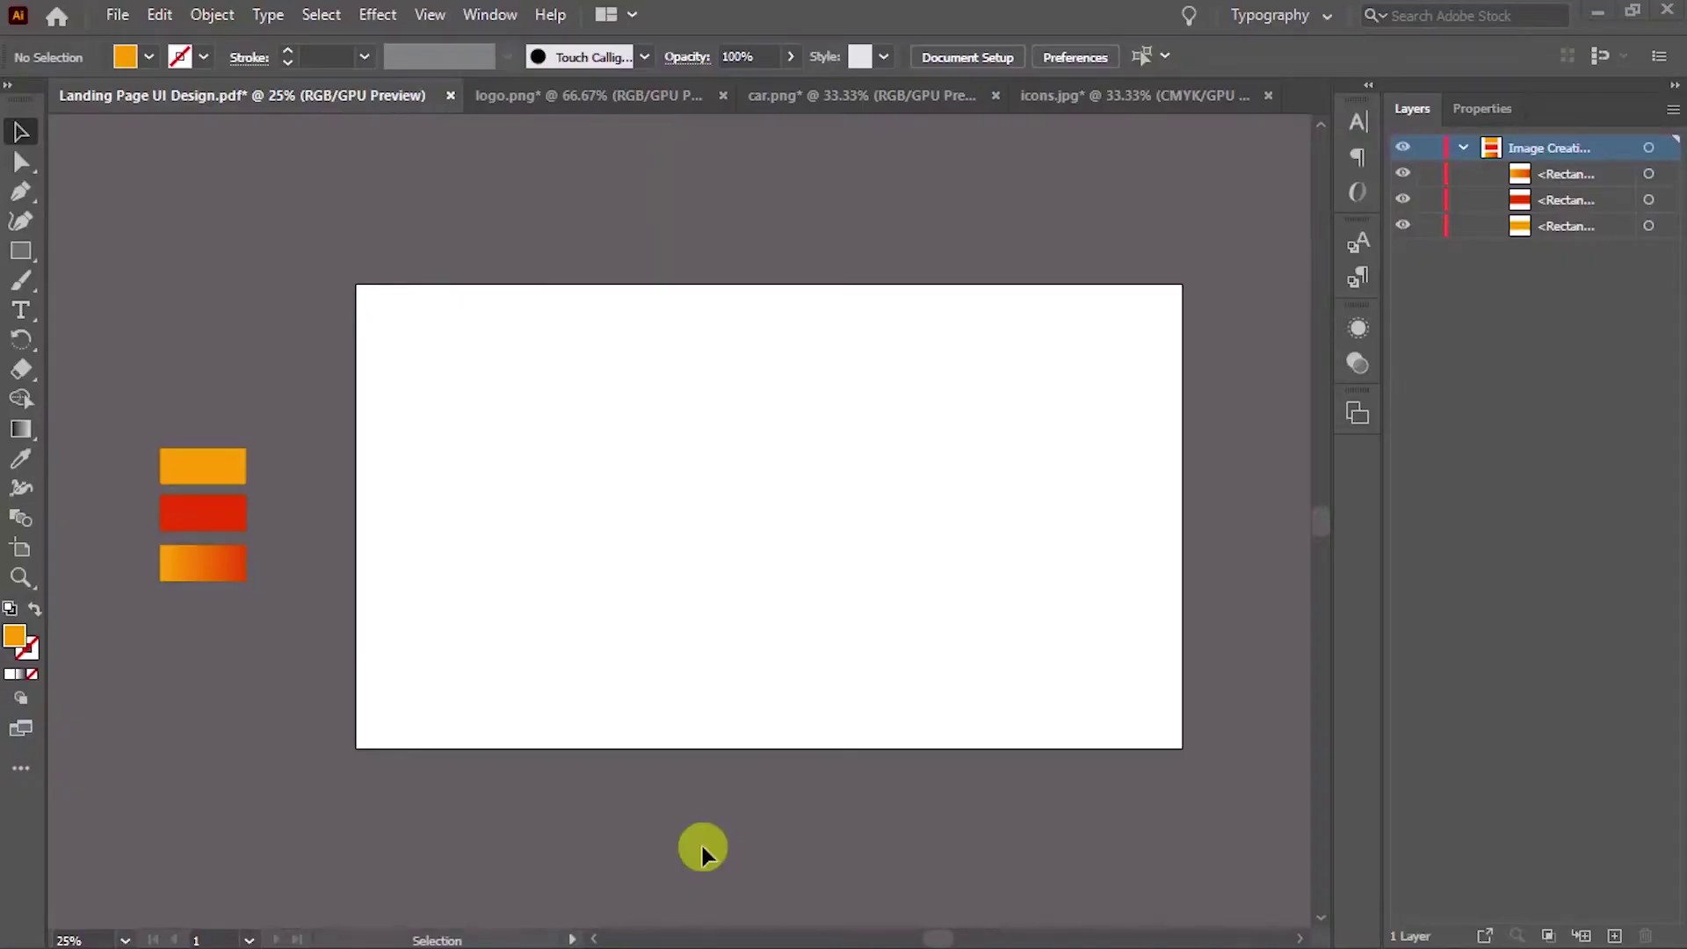
Review the logo, car and icons documents, then load the orange-to-red gradient swatch as the fill
{"action": "left_click", "coordinate": [545, 99]}
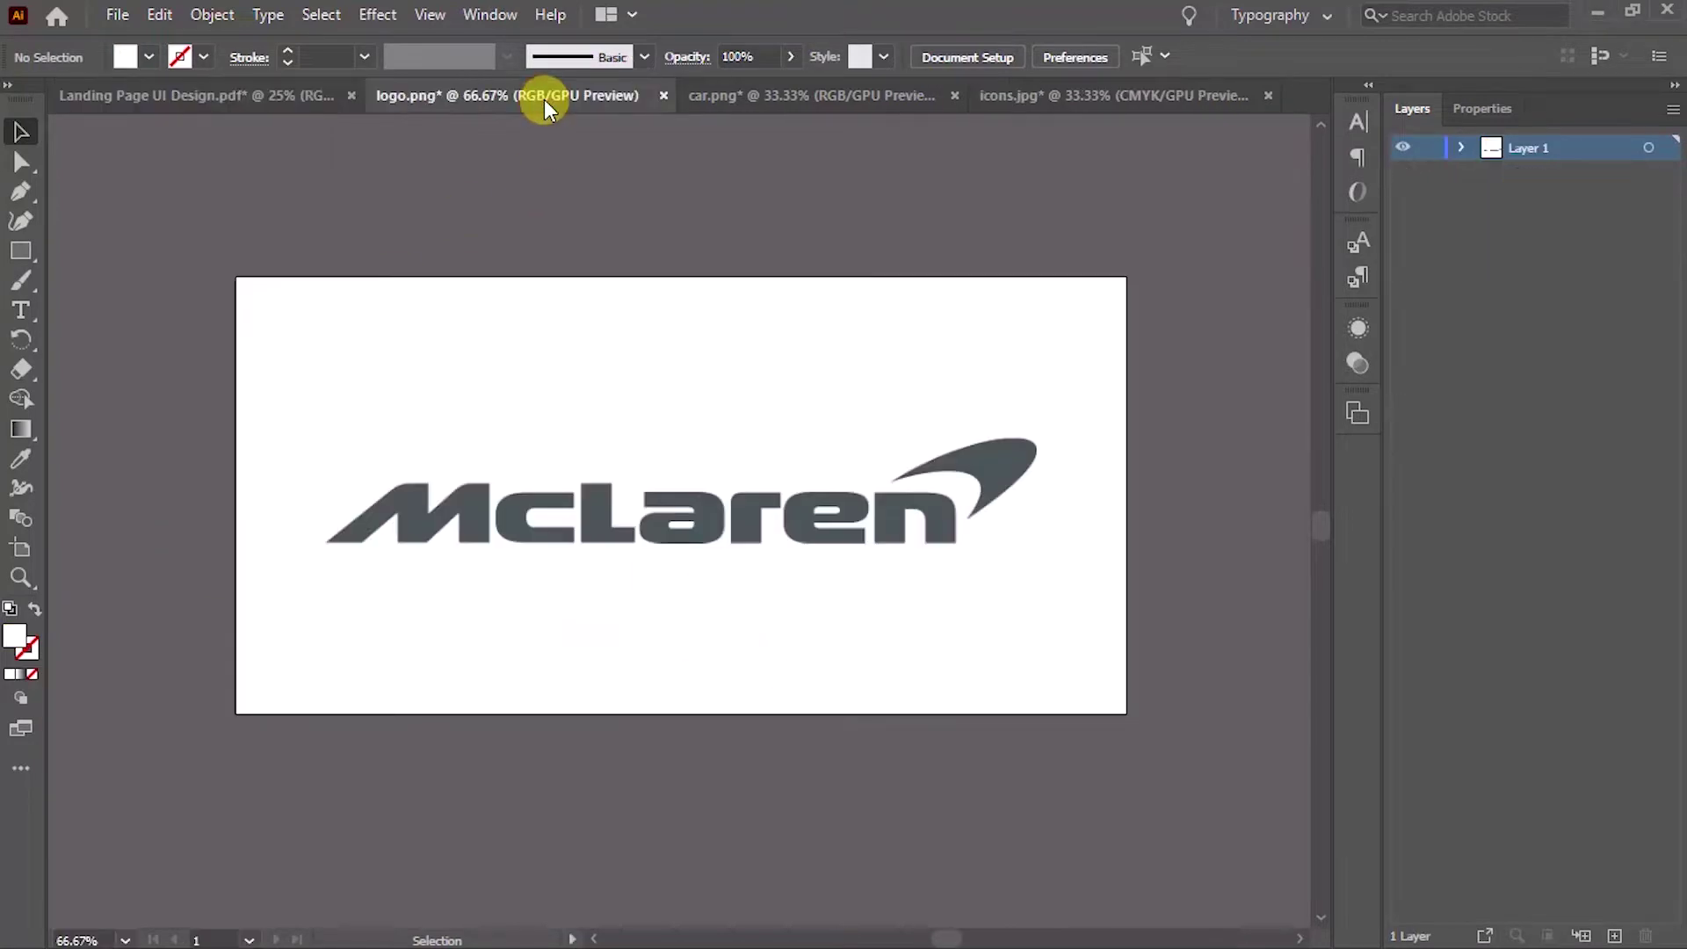
{"action": "left_click", "coordinate": [762, 95]}
{"action": "left_click", "coordinate": [1067, 99]}
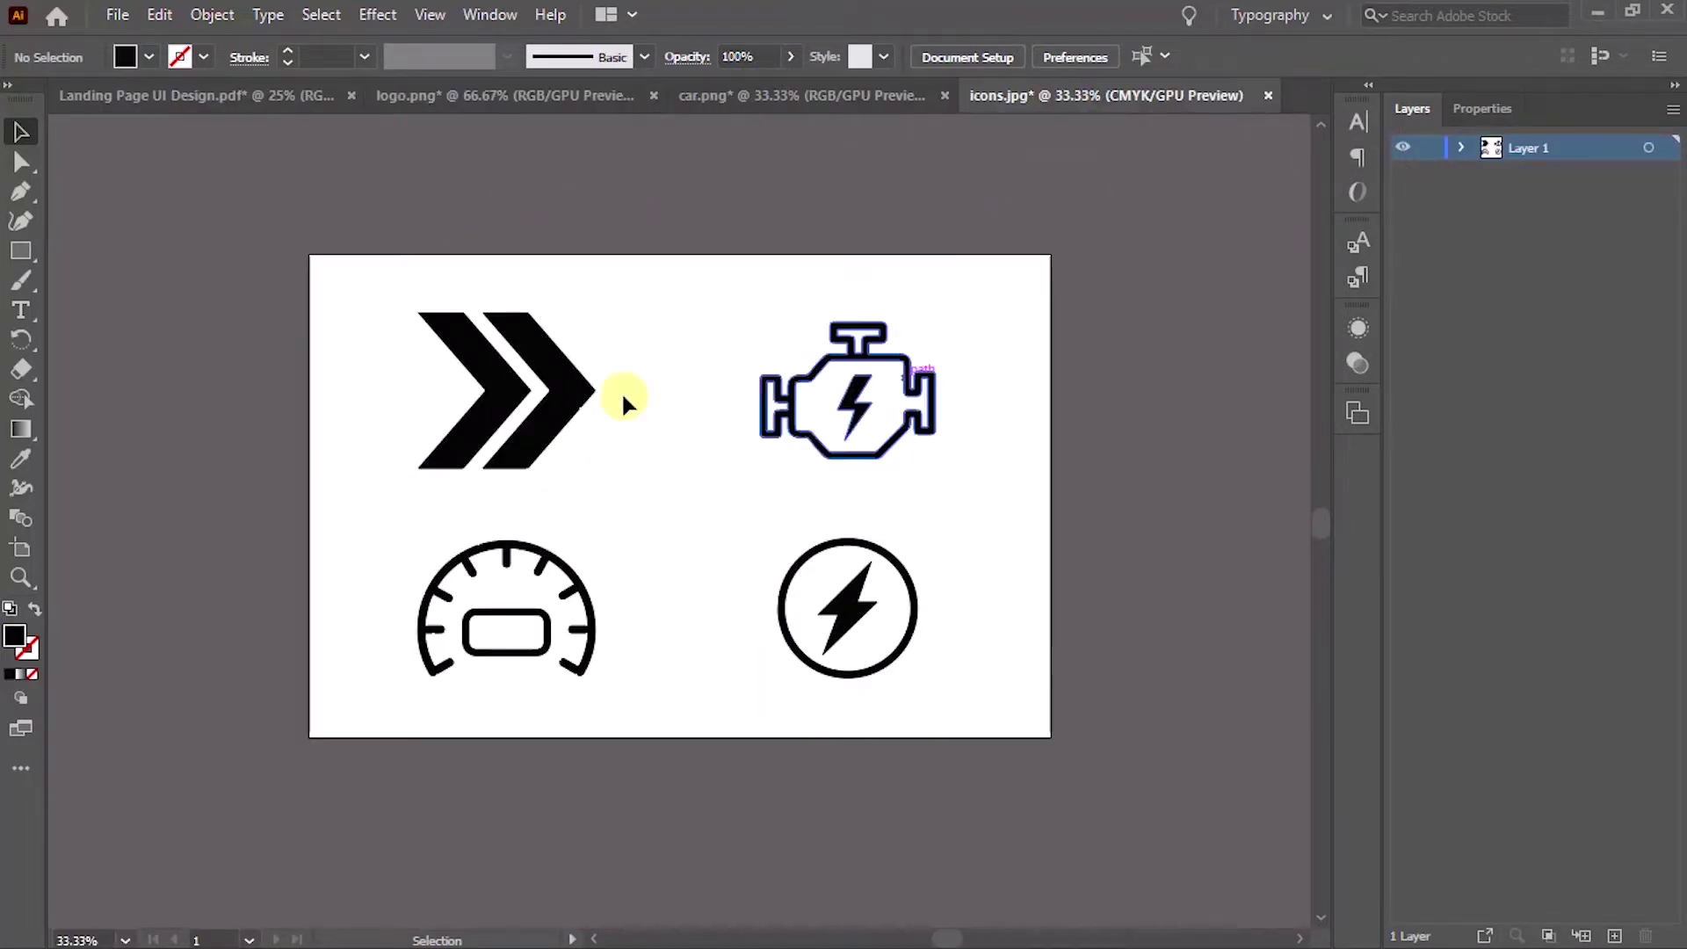
{"action": "left_click", "coordinate": [248, 99]}
{"action": "left_click_drag", "start_coordinate": [543, 498], "coordinate": [568, 499]}
{"action": "left_click", "coordinate": [211, 499]}
{"action": "left_click", "coordinate": [358, 543]}
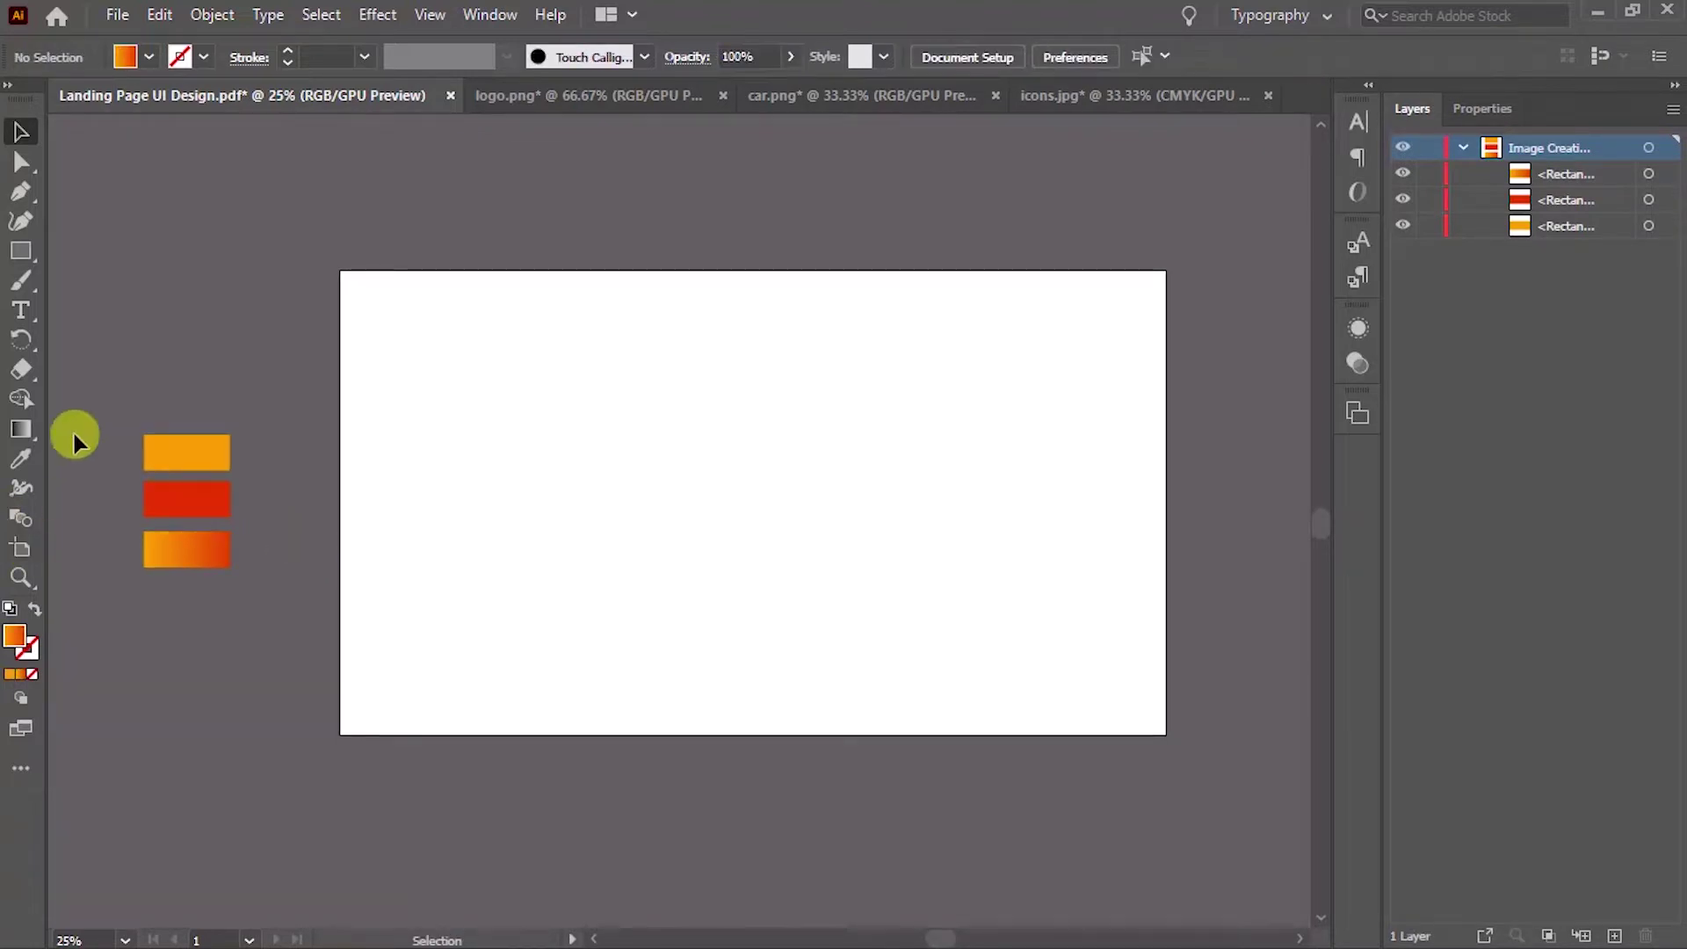
Draw a five-anchor diagonal shape over the artboard's upper-left half with the Pen tool
{"action": "left_click", "coordinate": [25, 193]}
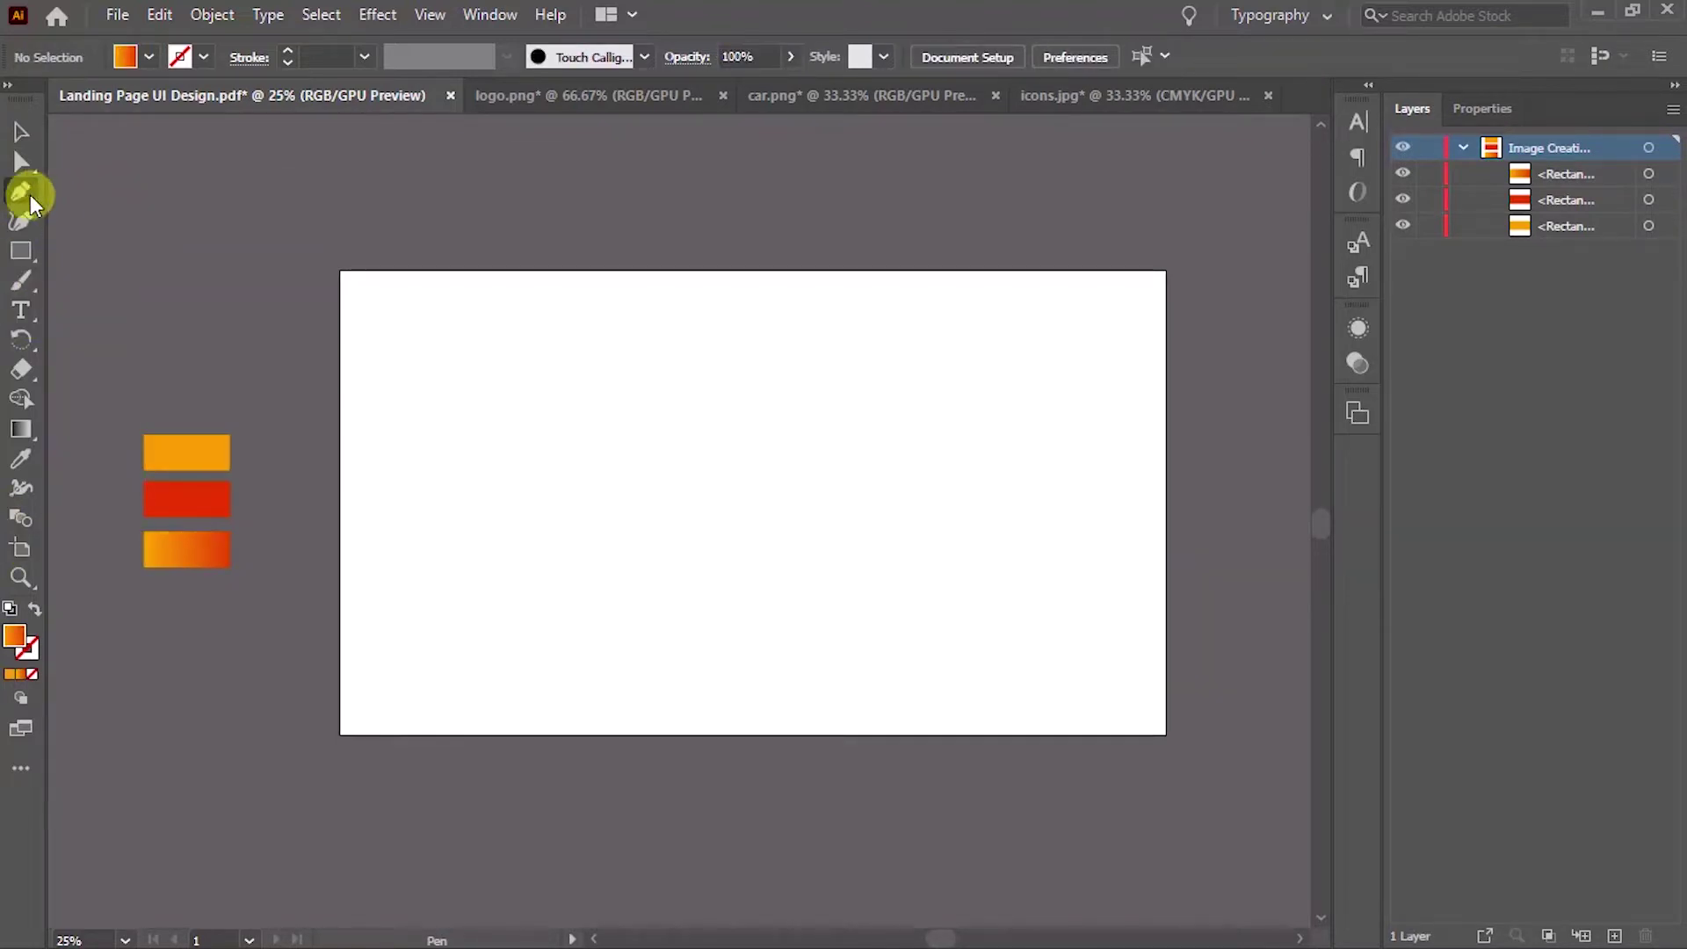
{"action": "left_click", "coordinate": [423, 735]}
{"action": "left_click", "coordinate": [339, 734]}
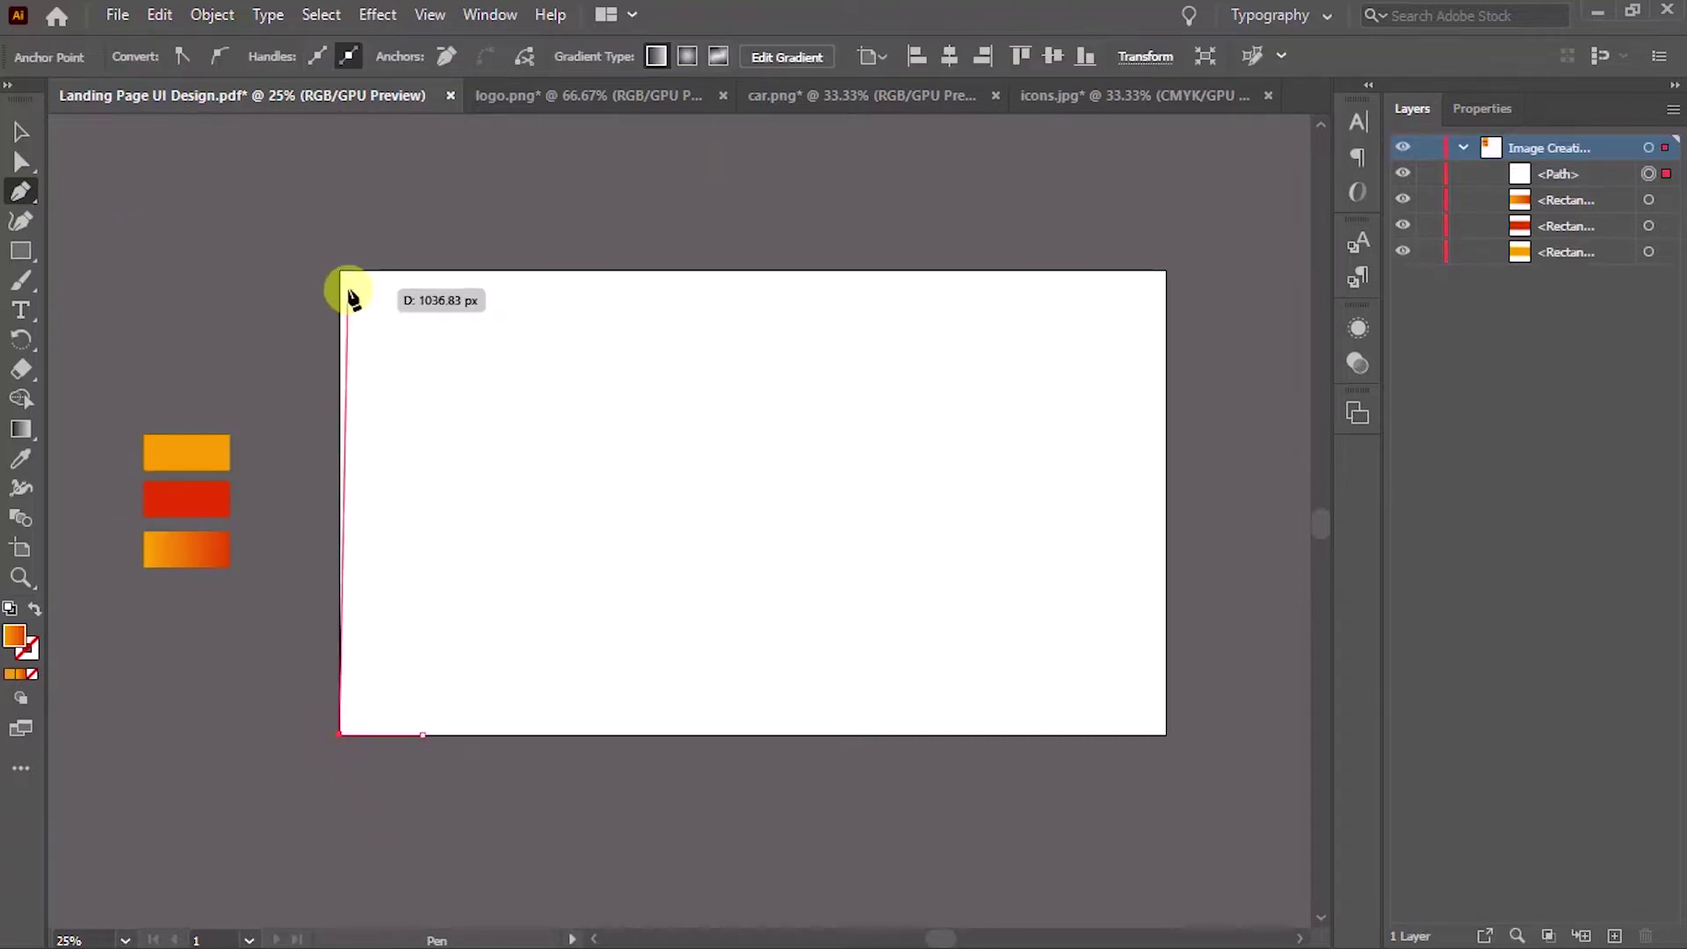
{"action": "left_click", "coordinate": [341, 271]}
{"action": "left_click", "coordinate": [1164, 271]}
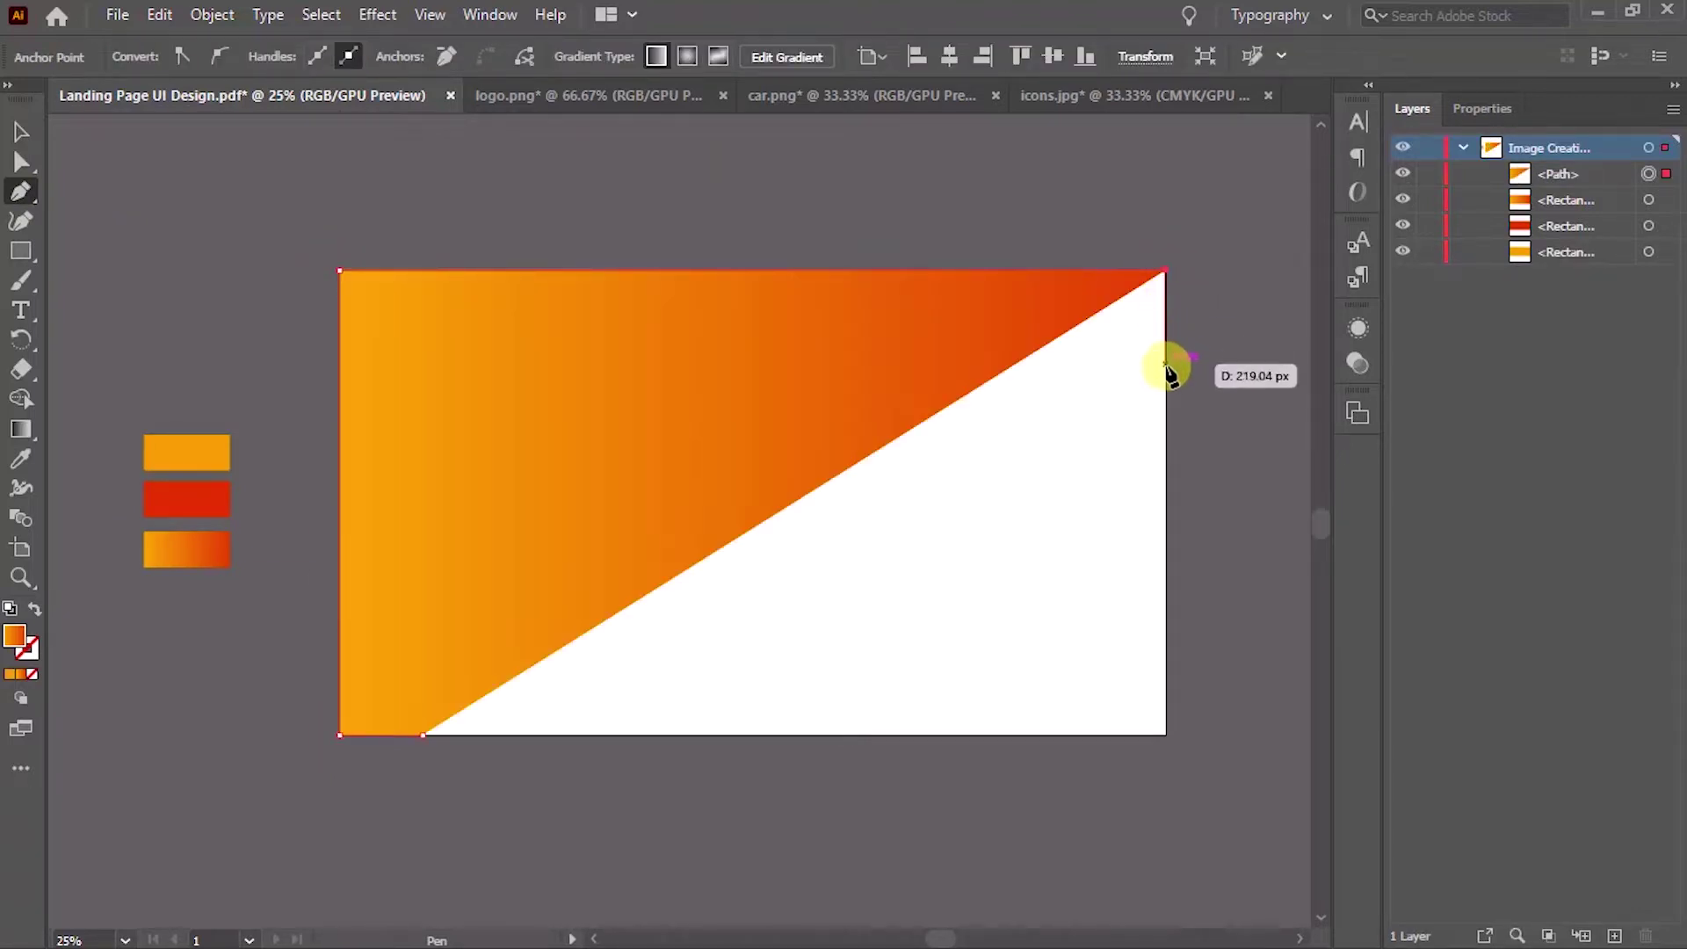
{"action": "left_click", "coordinate": [1166, 369]}
{"action": "left_click", "coordinate": [423, 735]}
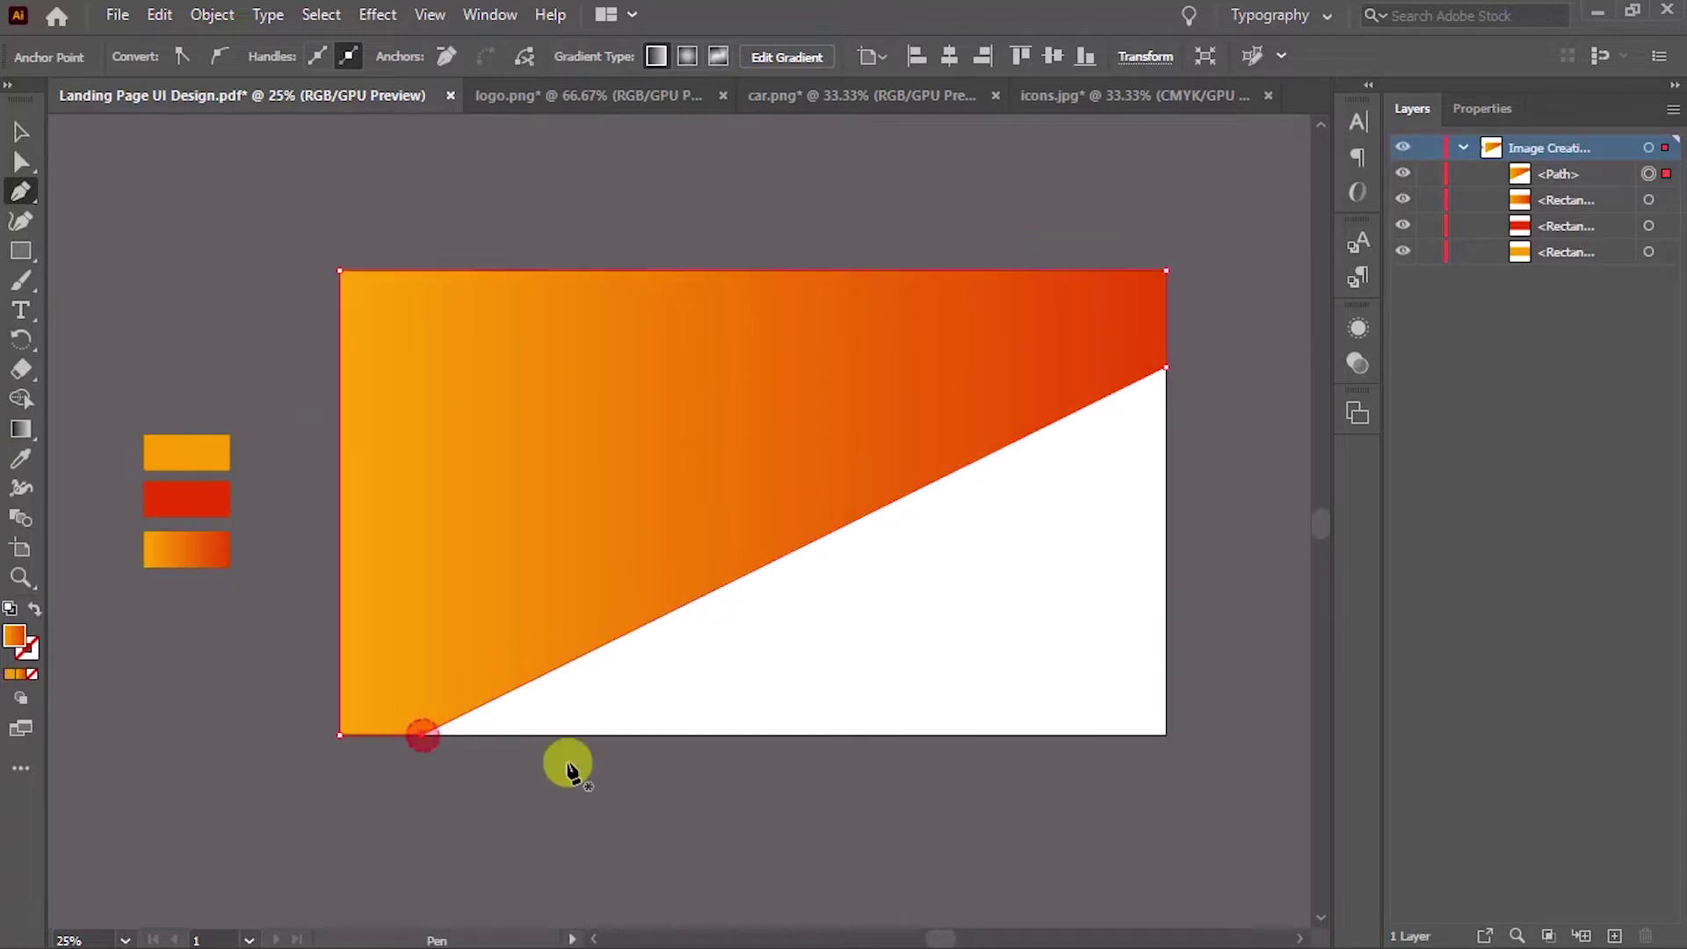
{"action": "key", "text": "v"}
Reverse the shape's gradient so red is on the left and shift its midpoint right
{"action": "left_click", "coordinate": [609, 540]}
{"action": "key", "text": "ctrl+F9"}
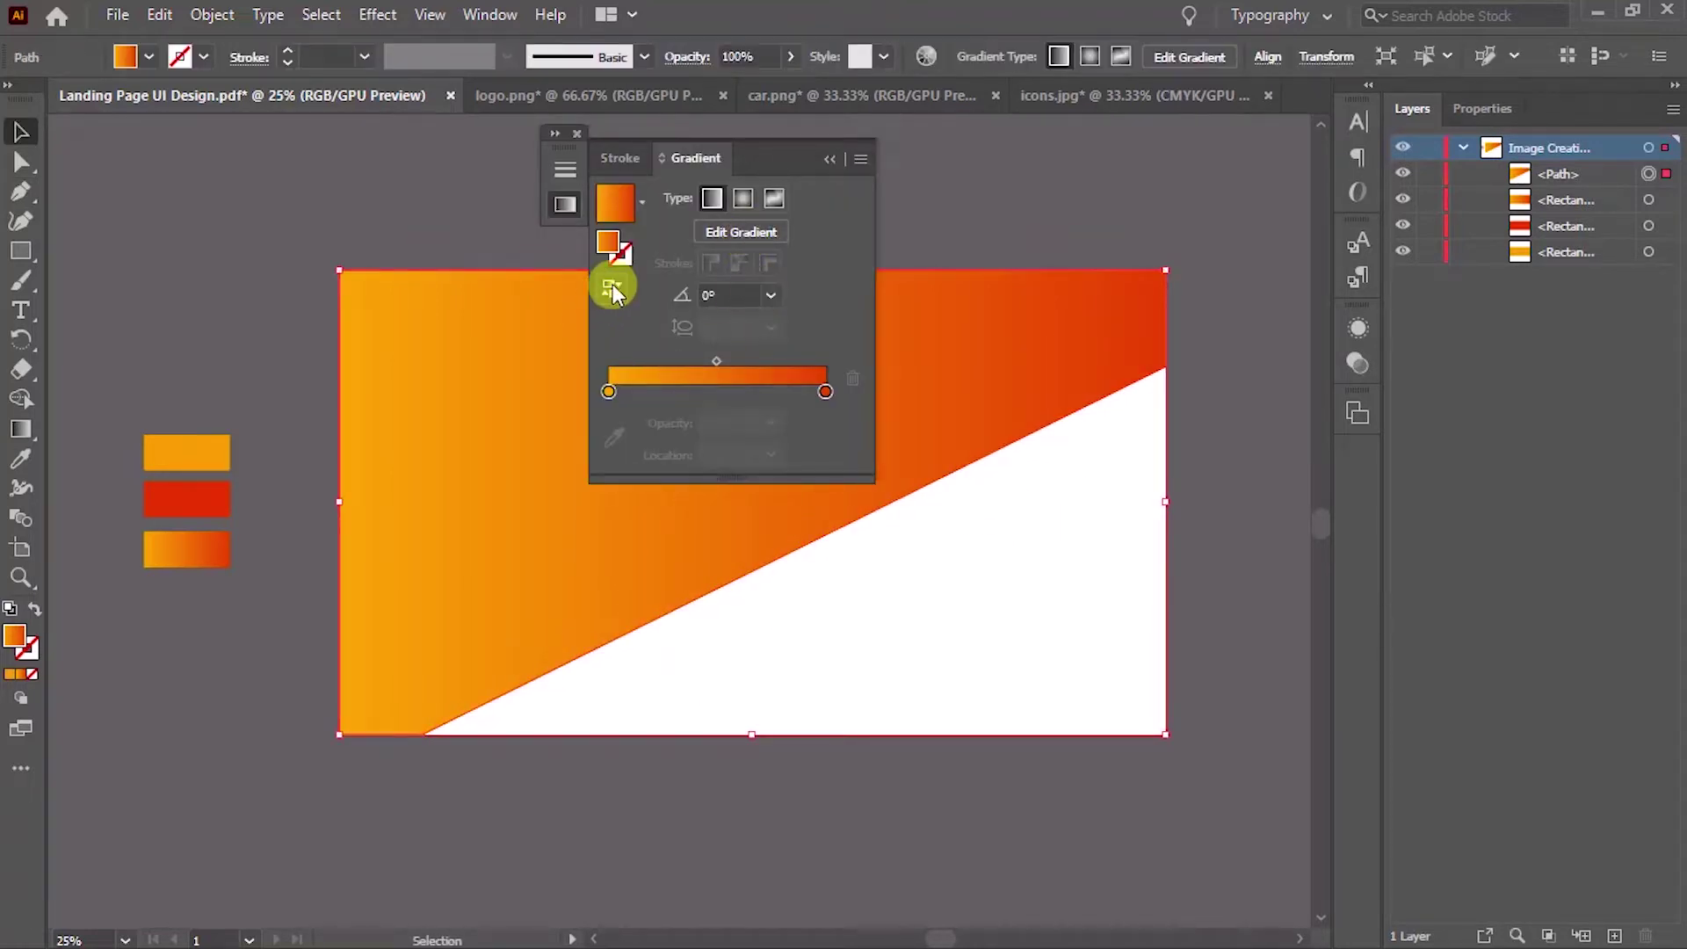
{"action": "left_click", "coordinate": [612, 290]}
{"action": "left_click_drag", "start_coordinate": [741, 361], "coordinate": [782, 362]}
{"action": "left_click", "coordinate": [829, 158]}
{"action": "left_click", "coordinate": [914, 645]}
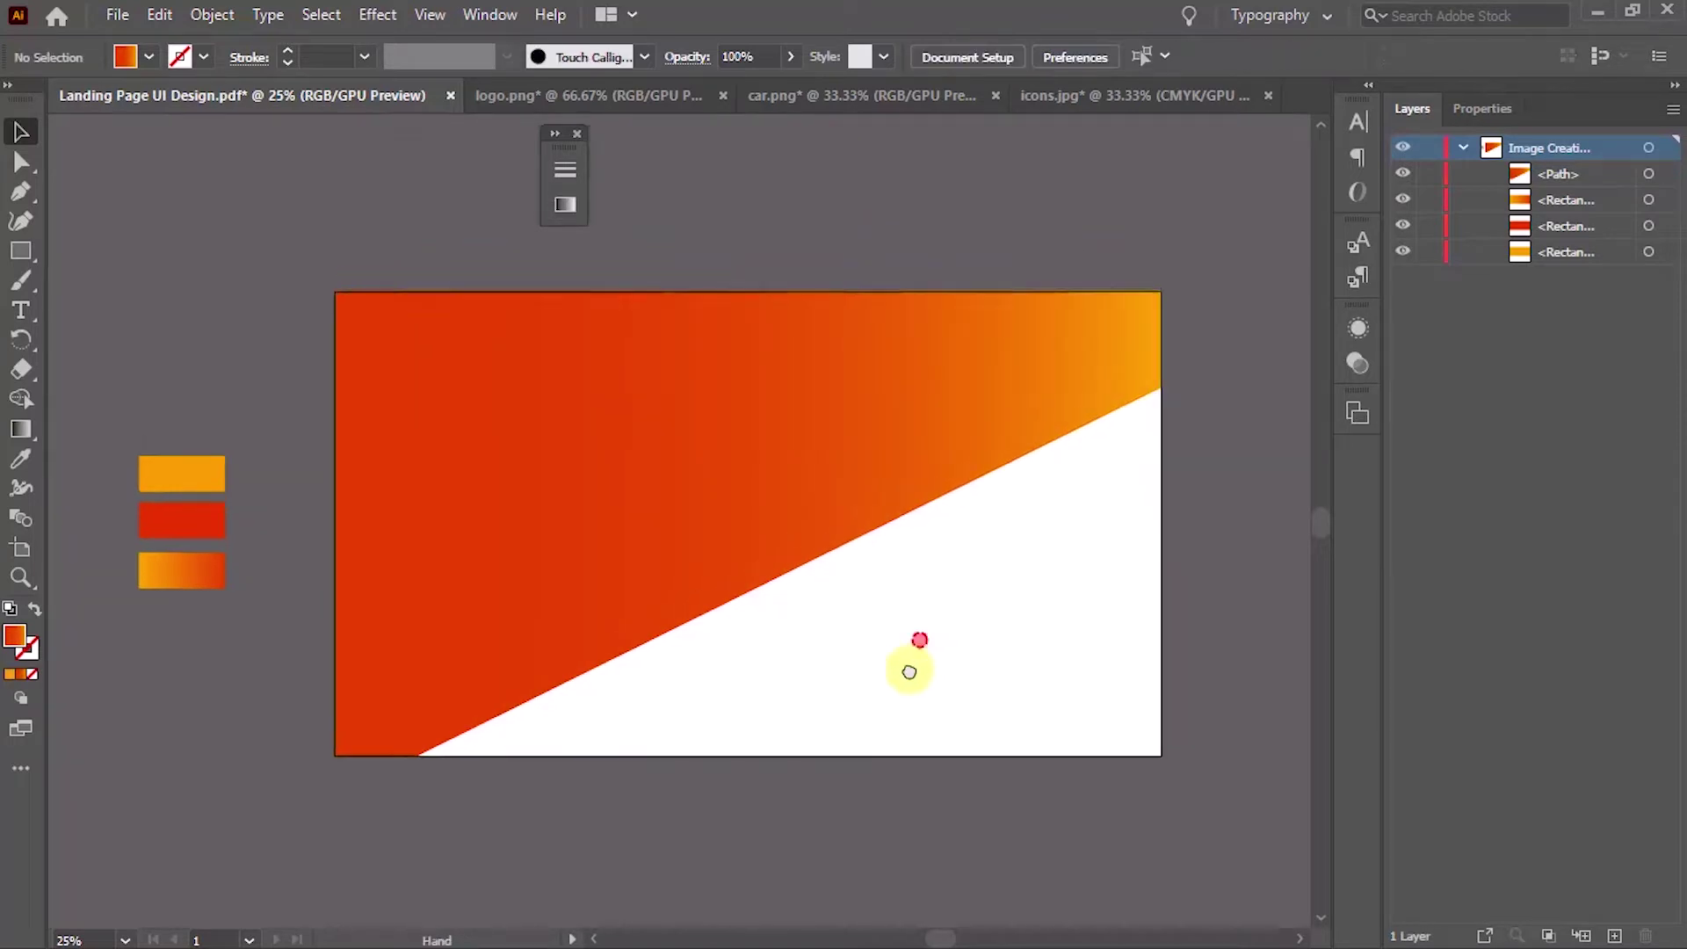
{"action": "left_click", "coordinate": [577, 133]}
{"action": "left_click", "coordinate": [773, 96]}
{"action": "left_click", "coordinate": [773, 270]}
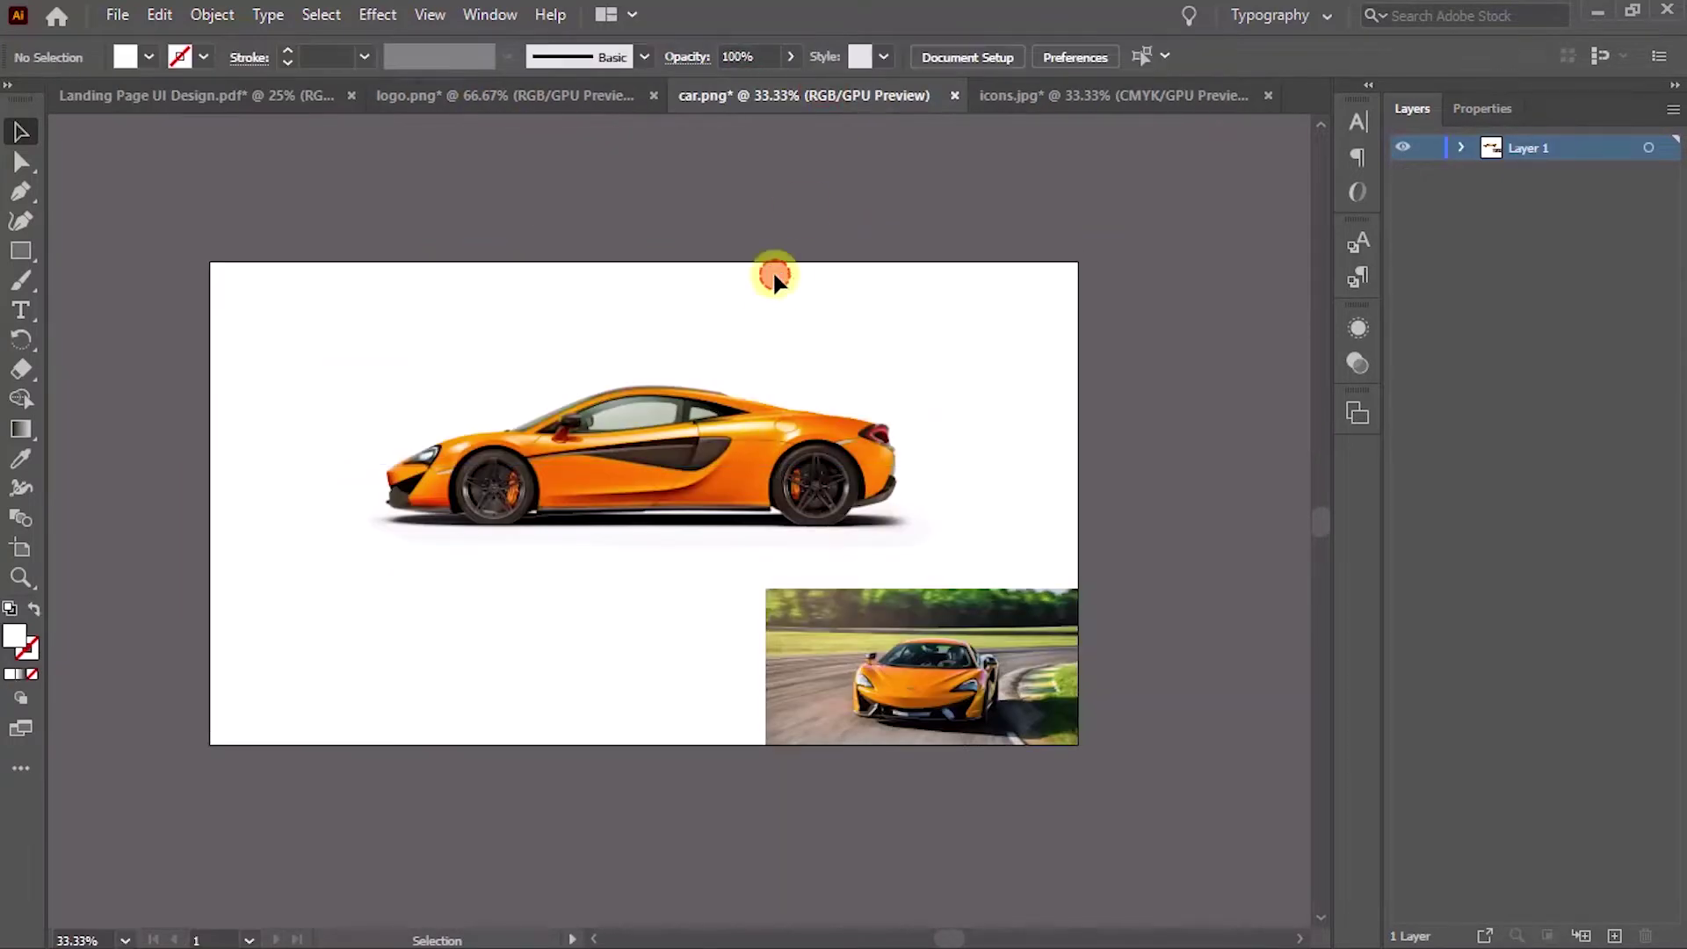
Copy the car image onto the landing page and nudge it right across the diagonal edge
{"action": "left_click", "coordinate": [263, 95]}
{"action": "left_click", "coordinate": [814, 97]}
{"action": "mouse_move", "coordinate": [798, 471]}
{"action": "left_mouse_down"}
{"action": "mouse_move", "coordinate": [795, 449]}
{"action": "mouse_move", "coordinate": [966, 575]}
{"action": "left_mouse_up"}
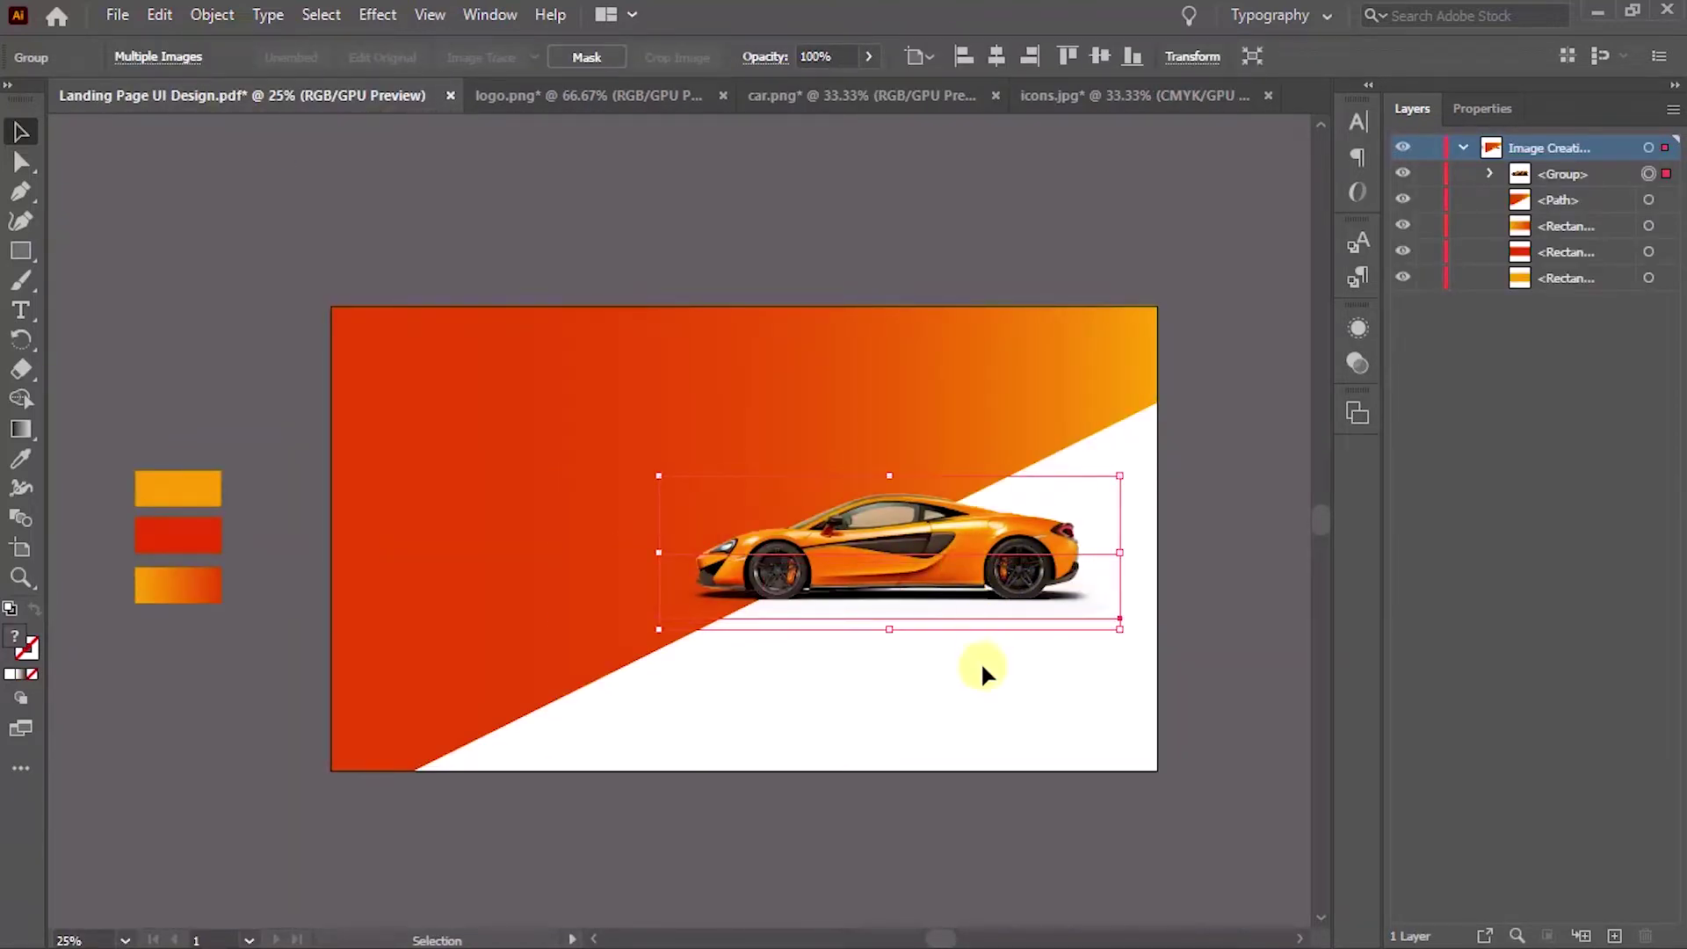
{"action": "key", "text": "shift+Right"}
{"action": "key", "text": "shift+Right"}
{"action": "key", "text": "shift+Right"}
{"action": "key", "text": "shift+Right"}
{"action": "key", "text": "shift+Right"}
{"action": "key", "text": "shift+Right"}
{"action": "key", "text": "shift+Right"}
{"action": "key", "text": "shift+Right"}
{"action": "key", "text": "shift+Right"}
{"action": "left_click", "coordinate": [950, 700]}
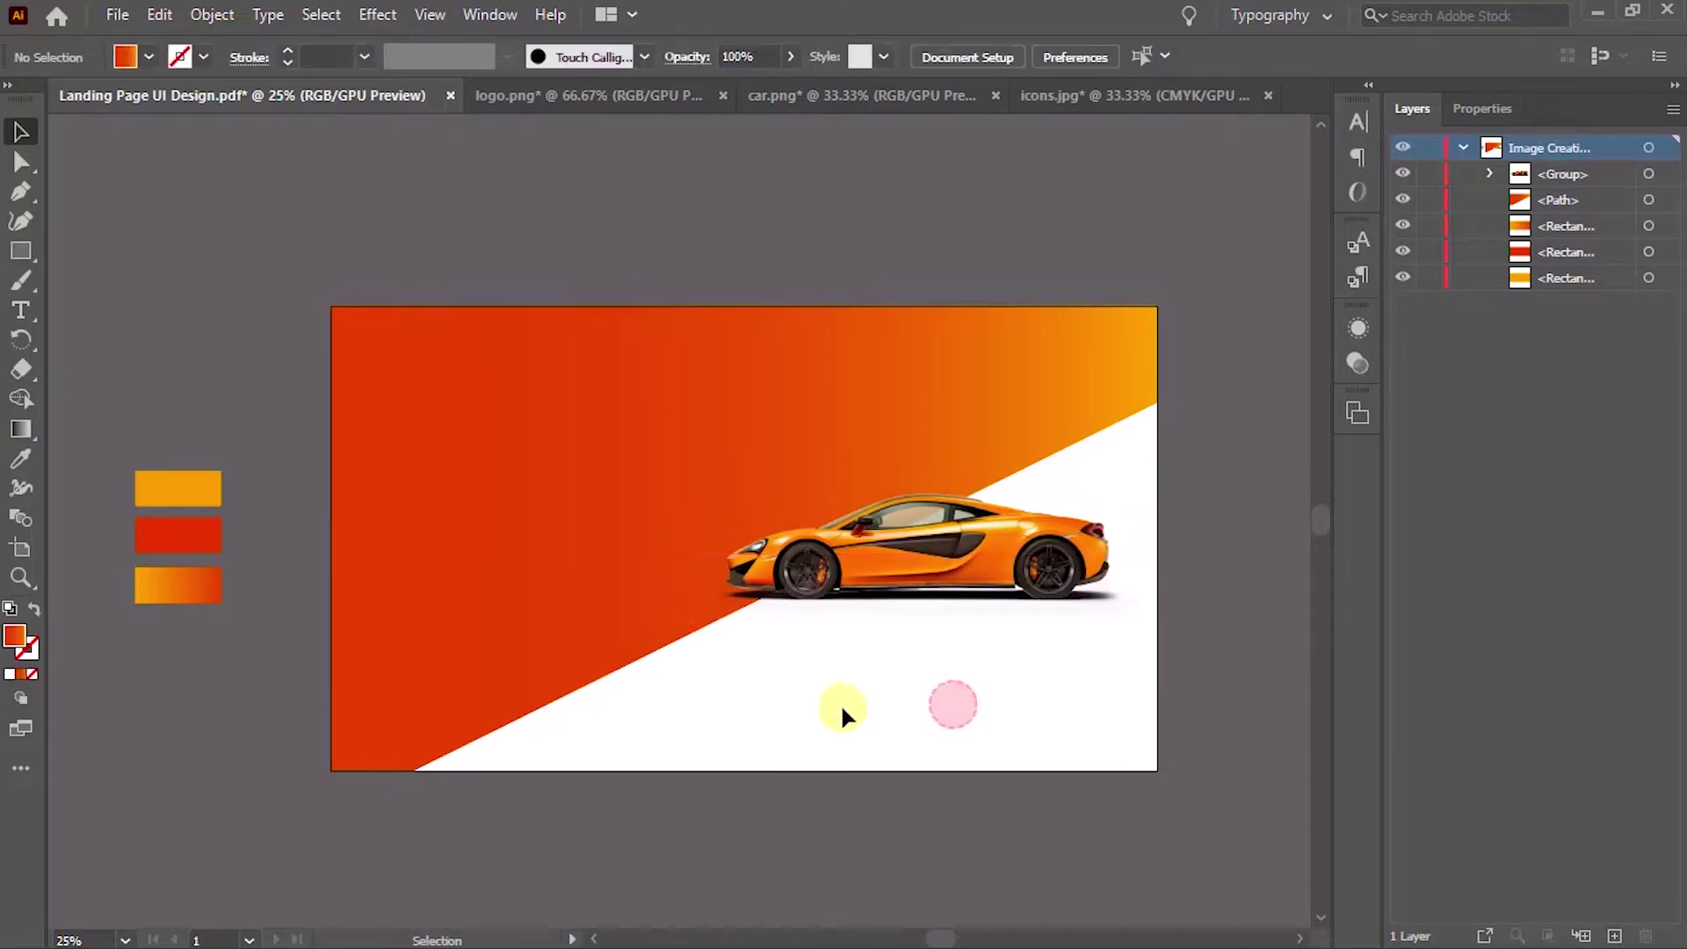
Copy the McLaren logo image from the logo document for the landing page
{"action": "left_click", "coordinate": [613, 98]}
{"action": "left_click", "coordinate": [524, 474]}
{"action": "key", "text": "ctrl+c"}
{"action": "left_click", "coordinate": [281, 97]}
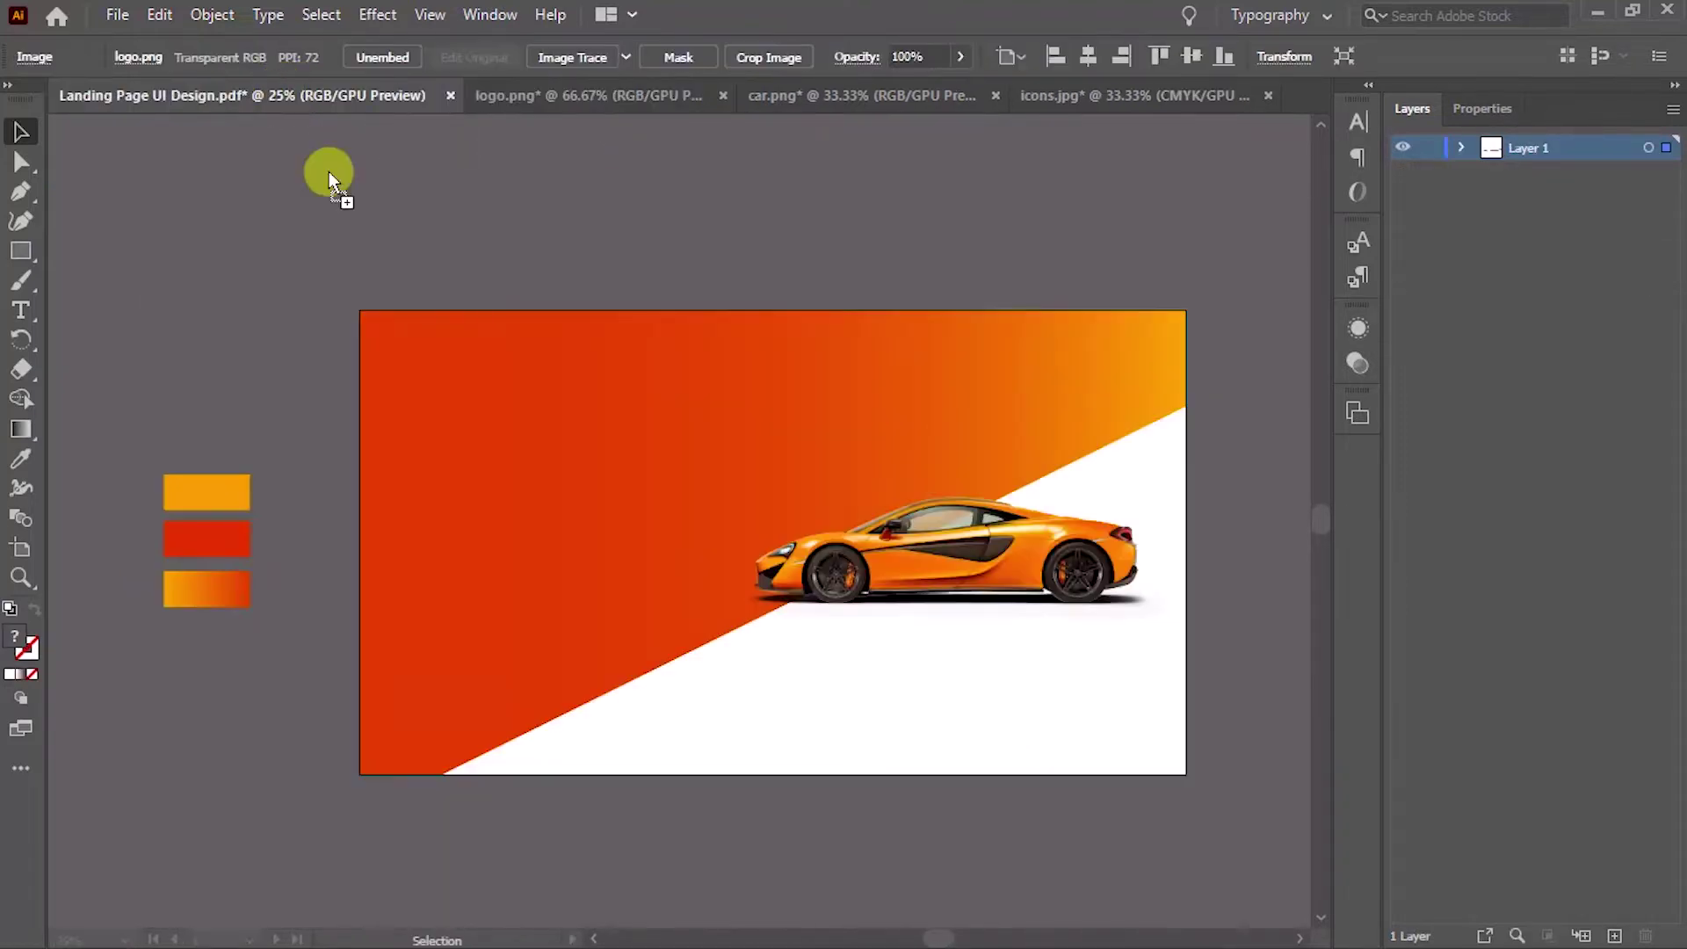
Paste the logo, Image Trace and Expand it, ungroup, and delete the white background pieces
{"action": "key", "text": "ctrl+v"}
{"action": "left_click", "coordinate": [587, 57]}
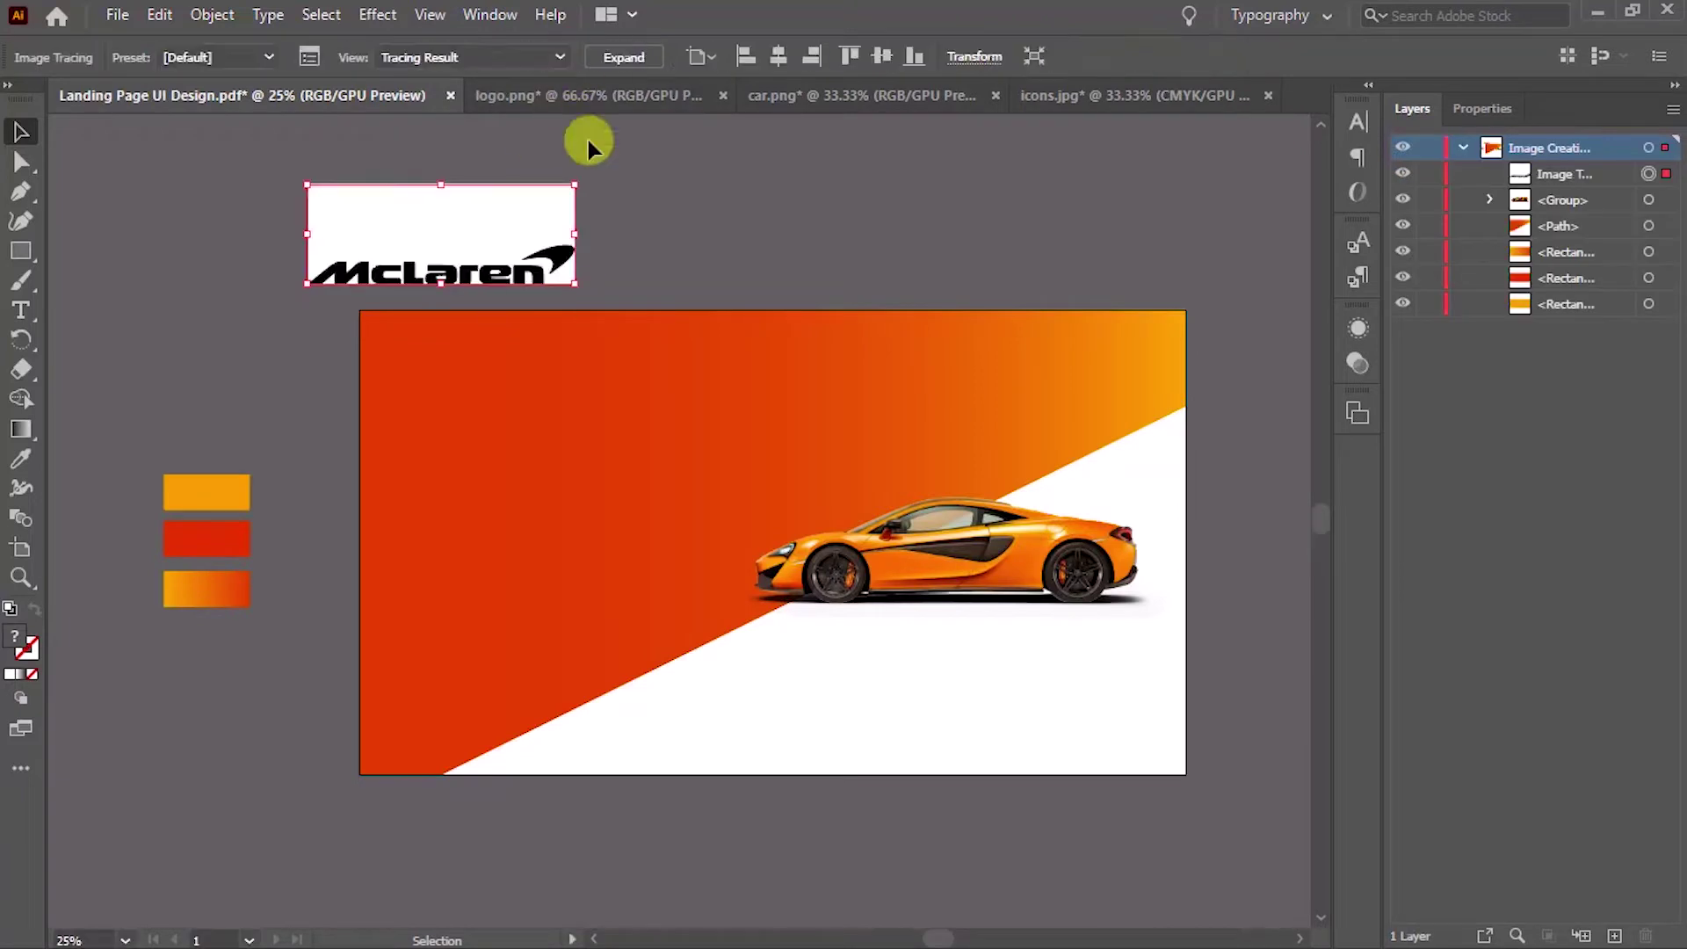
{"action": "left_click", "coordinate": [631, 58]}
{"action": "right_click", "coordinate": [498, 232]}
{"action": "left_click", "coordinate": [545, 411]}
{"action": "left_click", "coordinate": [485, 219]}
{"action": "key", "text": "Delete"}
{"action": "left_click", "coordinate": [498, 271]}
{"action": "key", "text": "Delete"}
Combine the logo pieces into a compound path filled white and resize it
{"action": "mouse_move", "coordinate": [287, 234]}
{"action": "left_mouse_down"}
{"action": "mouse_move", "coordinate": [641, 294]}
{"action": "mouse_move", "coordinate": [604, 343]}
{"action": "mouse_move", "coordinate": [632, 377]}
{"action": "mouse_move", "coordinate": [561, 380]}
{"action": "left_mouse_up"}
{"action": "key", "text": "ctrl+8"}
{"action": "key", "text": "i"}
{"action": "left_click", "coordinate": [705, 686]}
{"action": "key", "text": "v"}
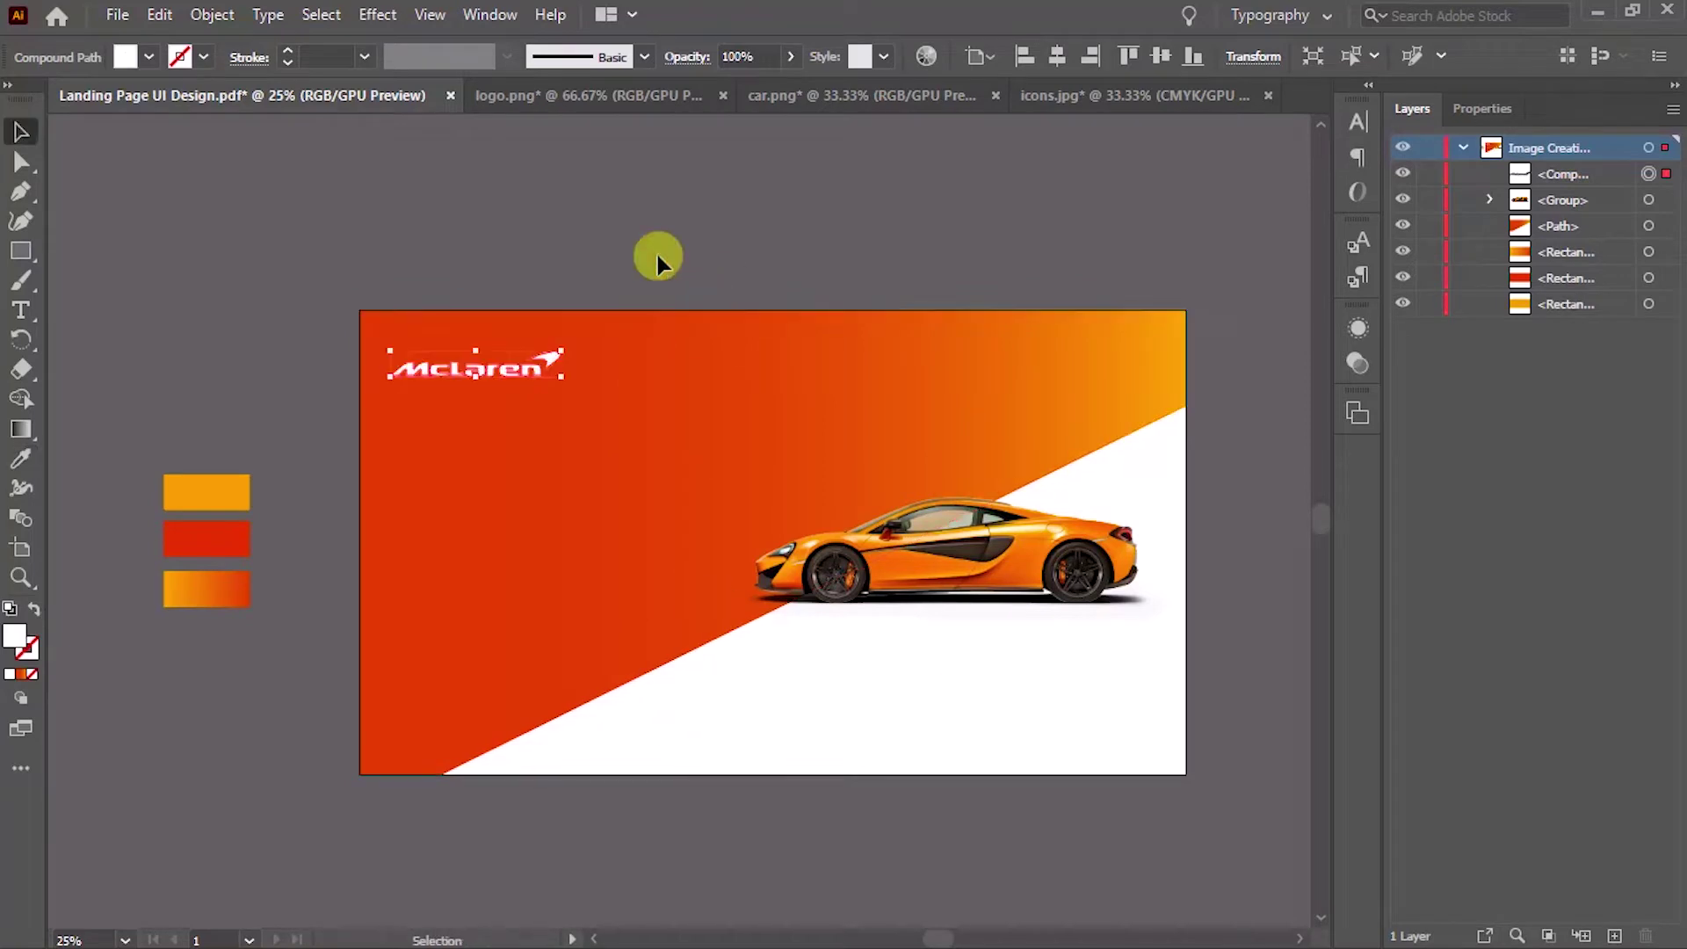
{"action": "left_click", "coordinate": [658, 255]}
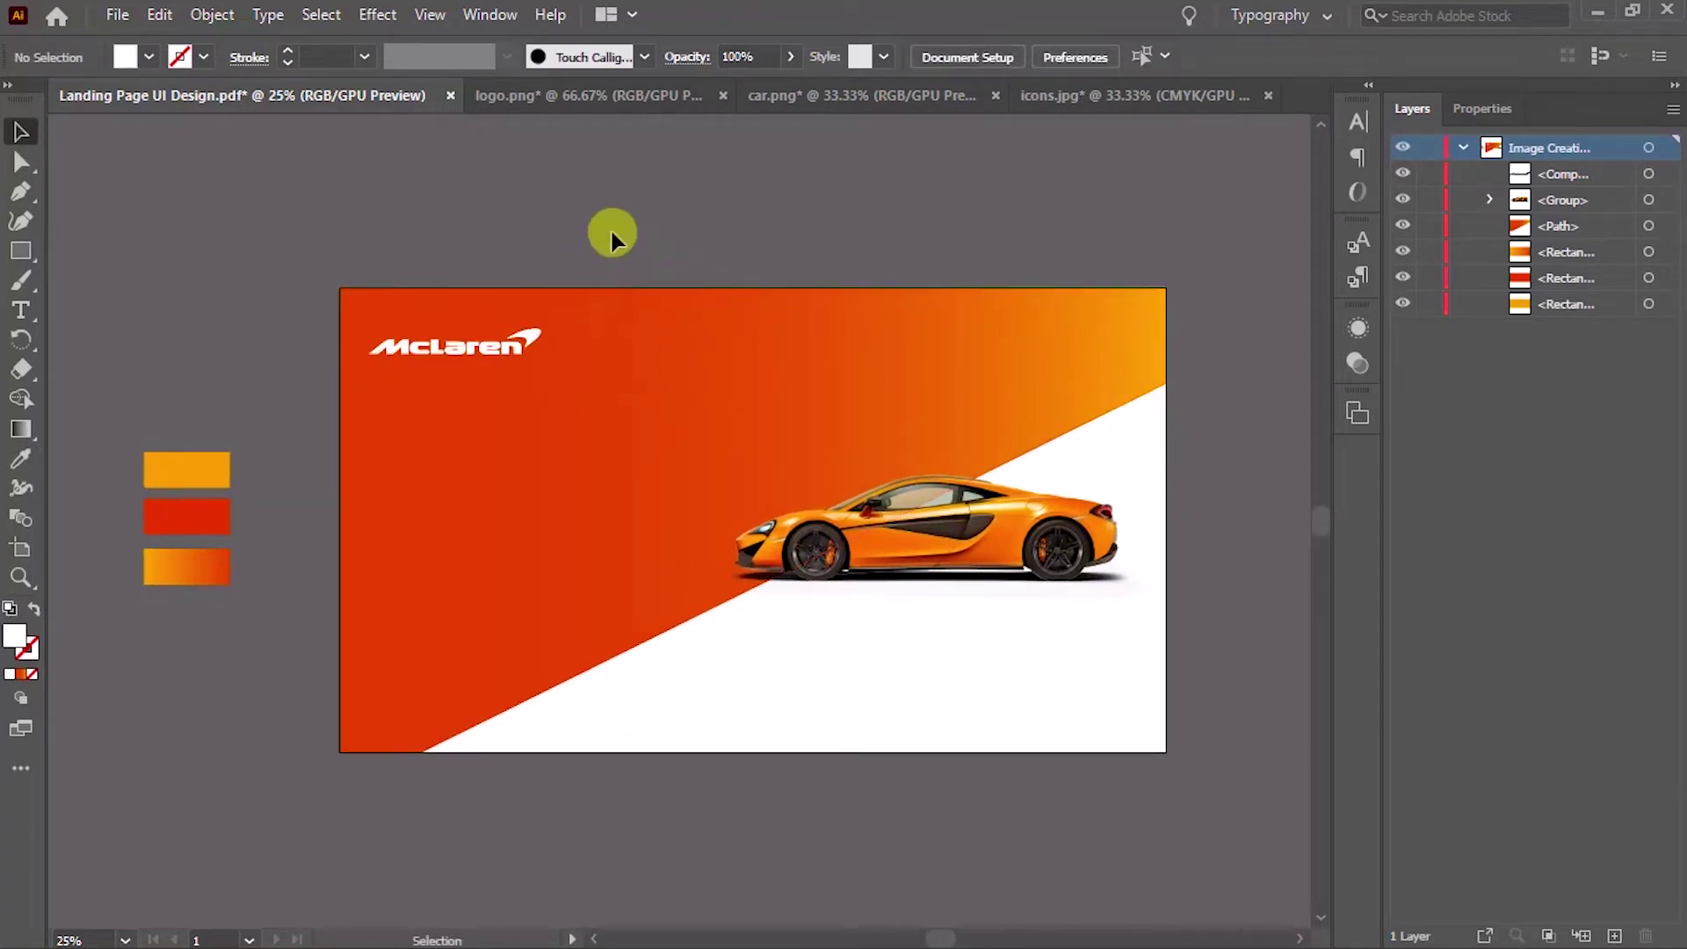
{"action": "left_click", "coordinate": [512, 356]}
Draw an artboard-sized rectangle and send it behind all artwork
{"action": "left_click", "coordinate": [548, 255]}
{"action": "key", "text": "m"}
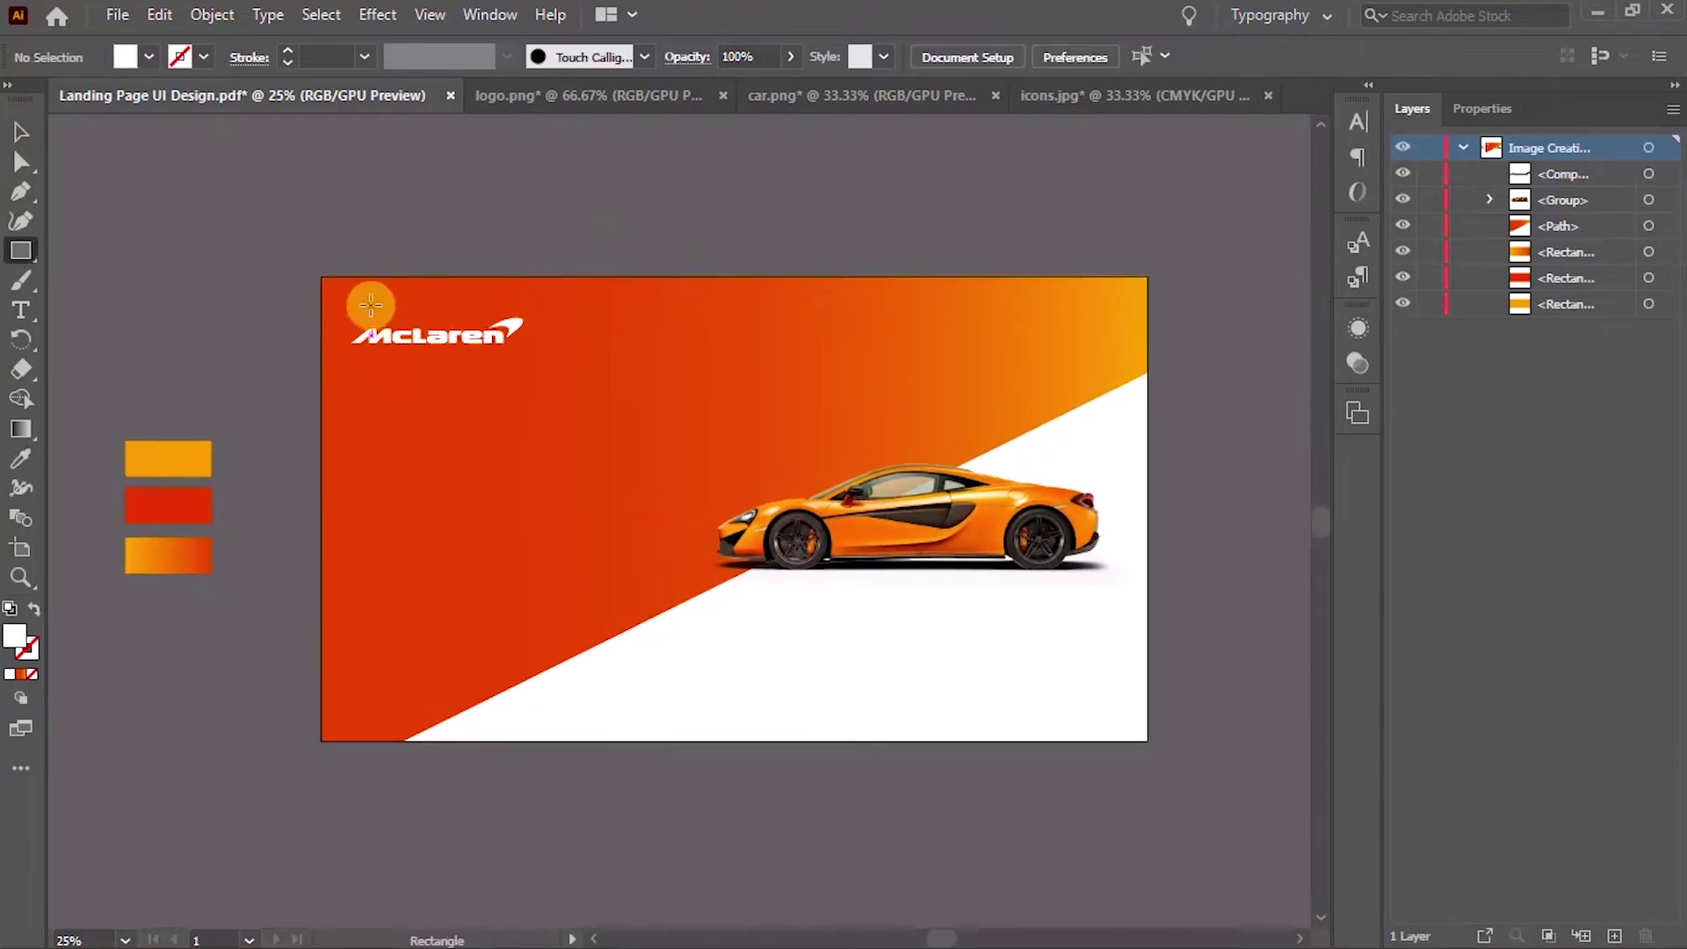
{"action": "mouse_move", "coordinate": [320, 275]}
{"action": "left_mouse_down"}
{"action": "mouse_move", "coordinate": [942, 683]}
{"action": "mouse_move", "coordinate": [1146, 741]}
{"action": "left_mouse_up"}
{"action": "key", "text": "ctrl+shift+bracketleft"}
Fill the background rectangle with light grey #eaeaea
{"action": "double_click", "coordinate": [18, 643]}
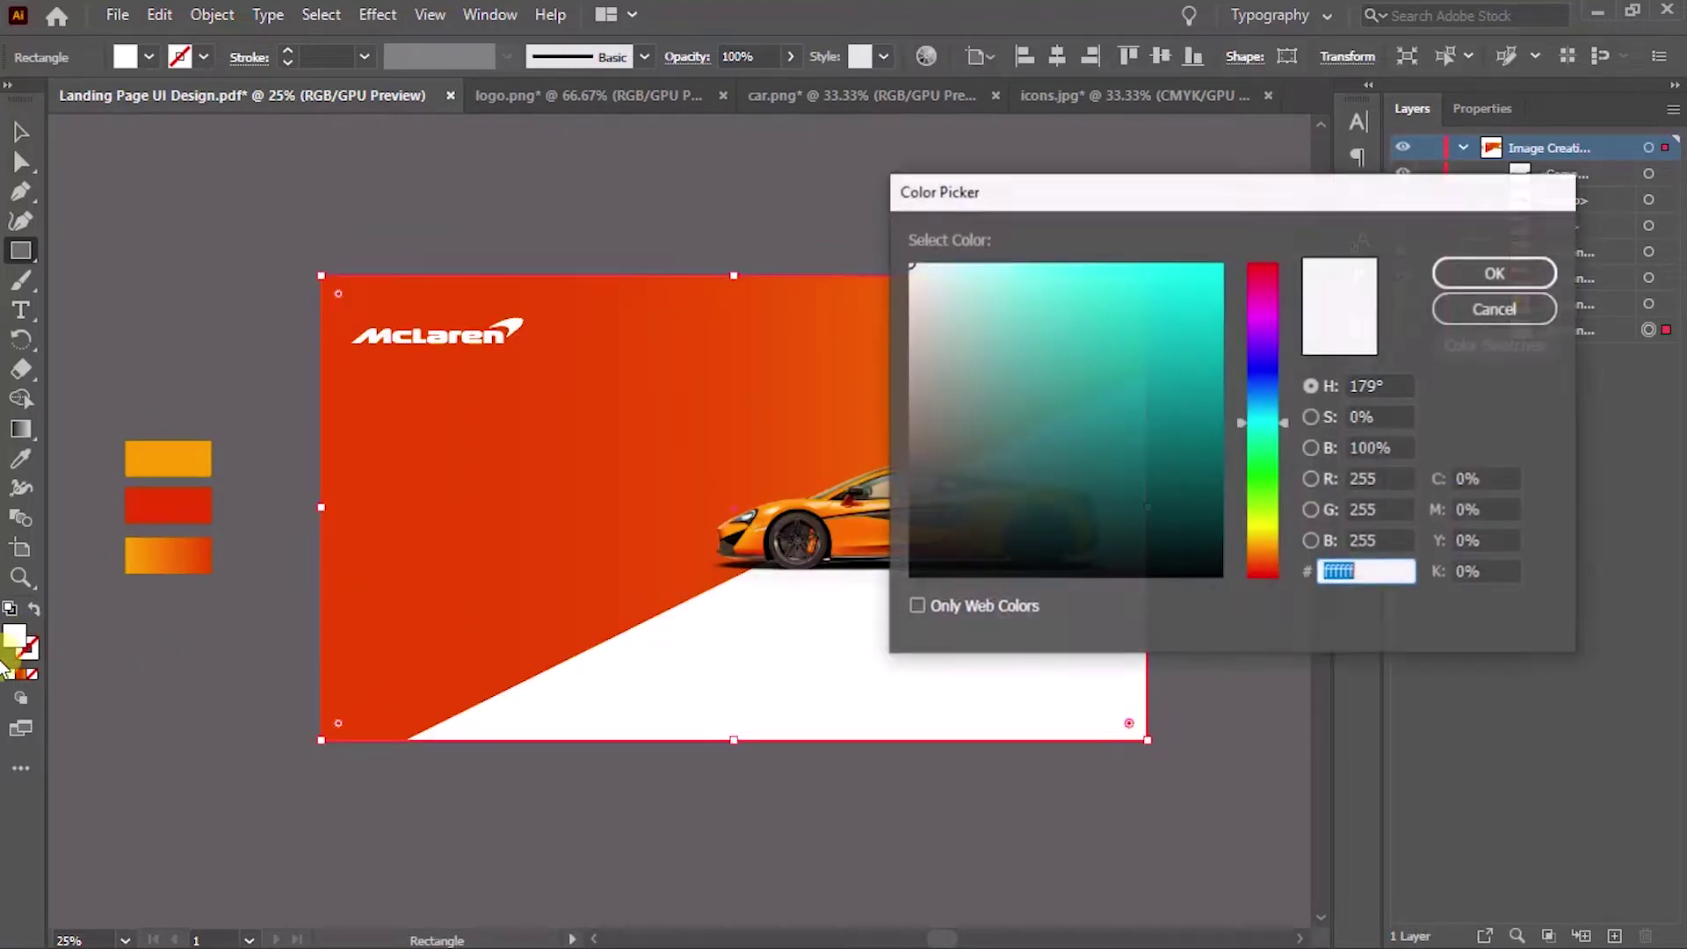
{"action": "left_click", "coordinate": [903, 297]}
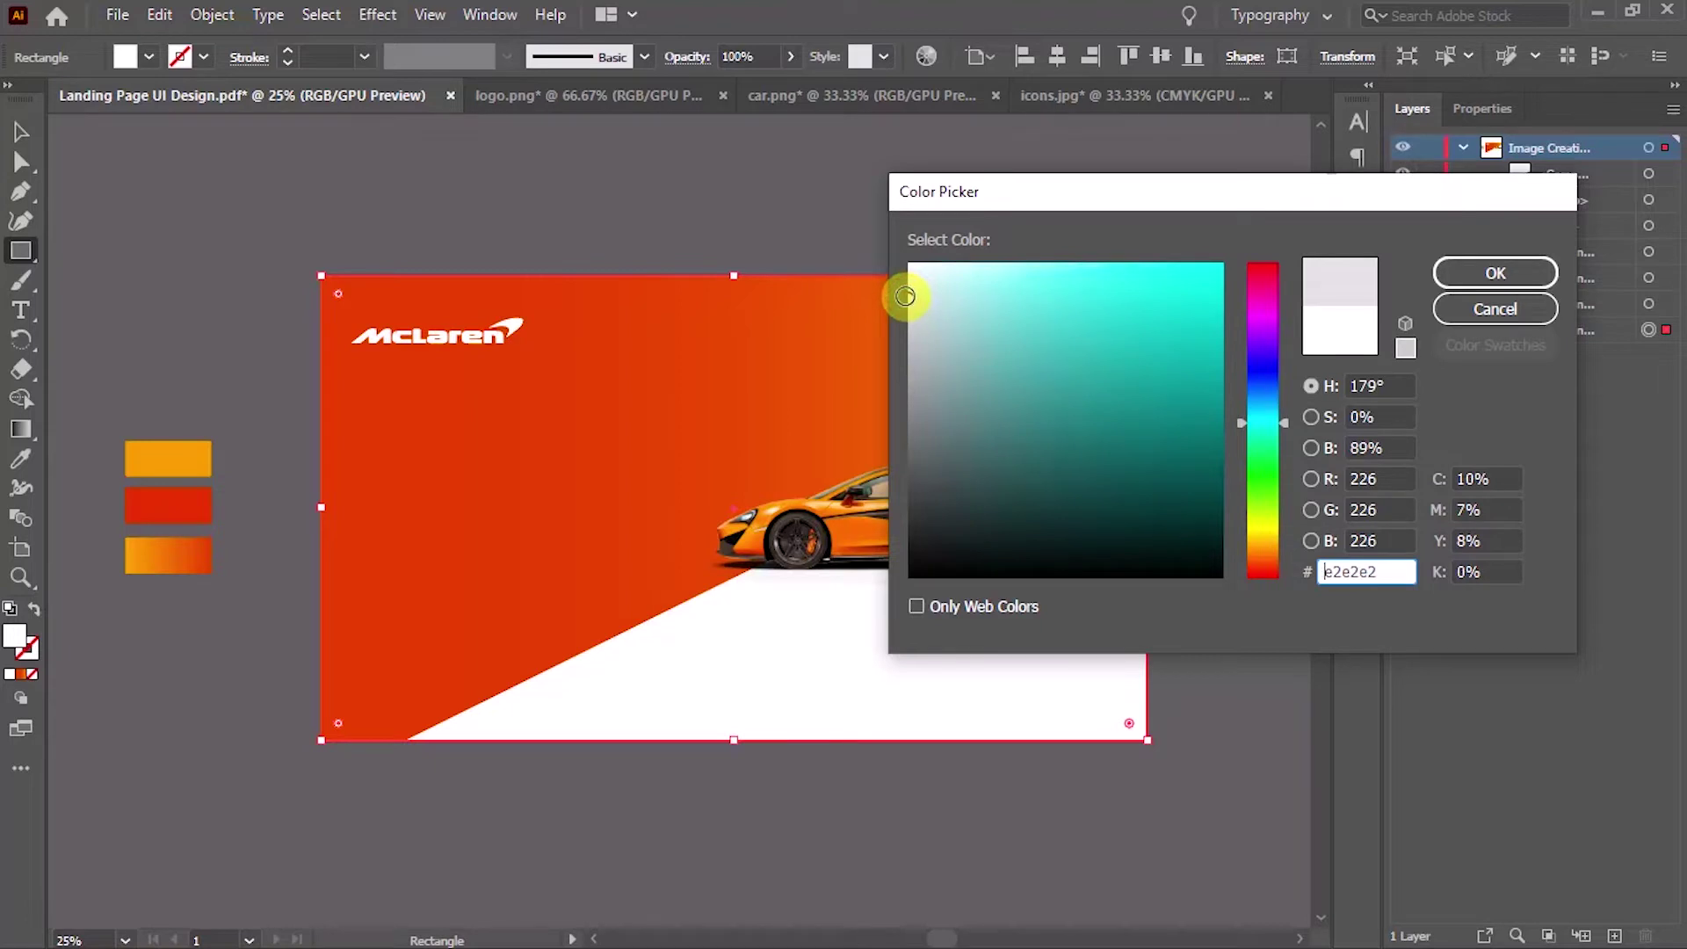
{"action": "left_click", "coordinate": [1455, 273]}
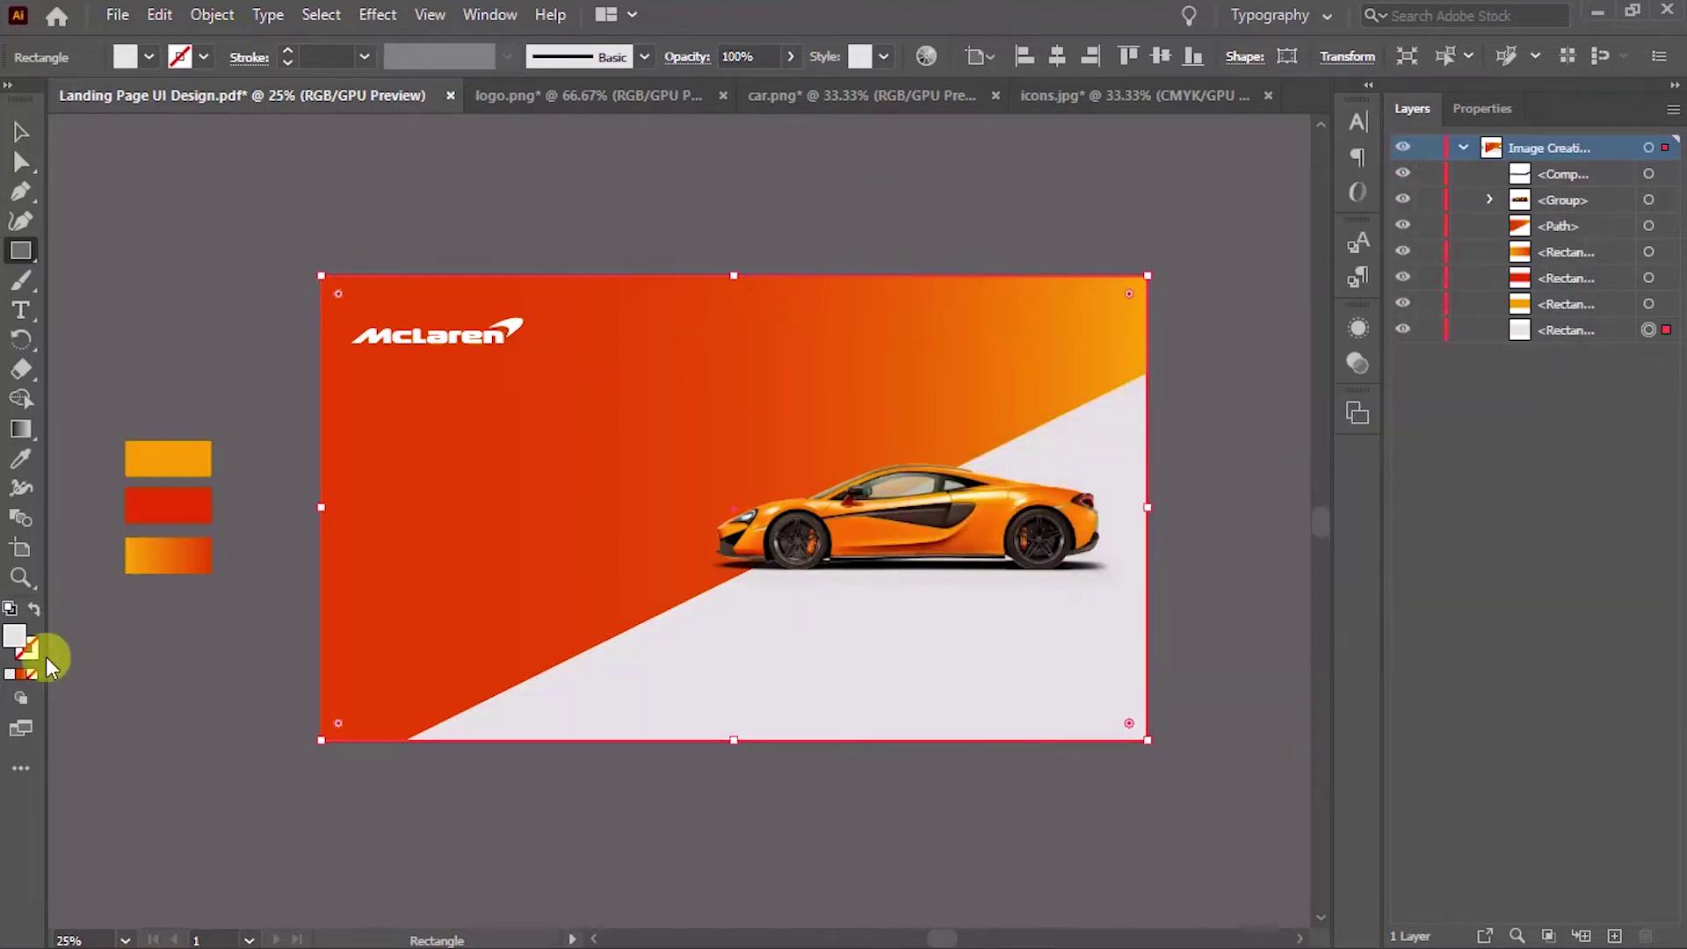
{"action": "double_click", "coordinate": [44, 659]}
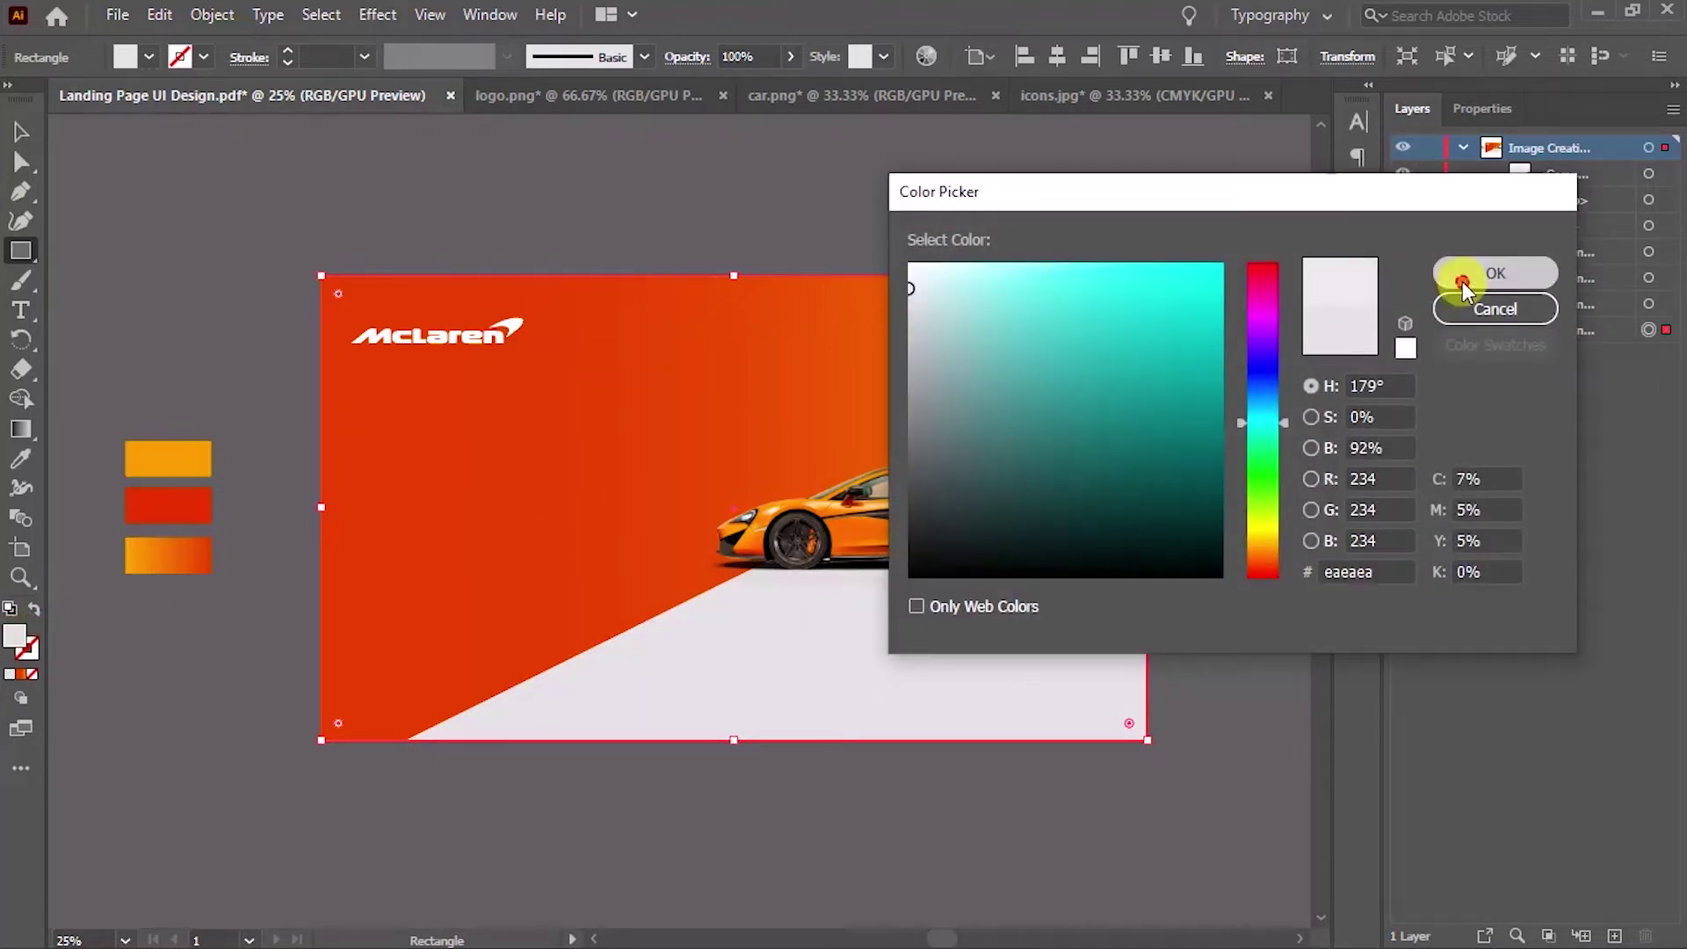
{"action": "left_click", "coordinate": [1495, 272]}
{"action": "key", "text": "v"}
{"action": "left_click", "coordinate": [799, 197]}
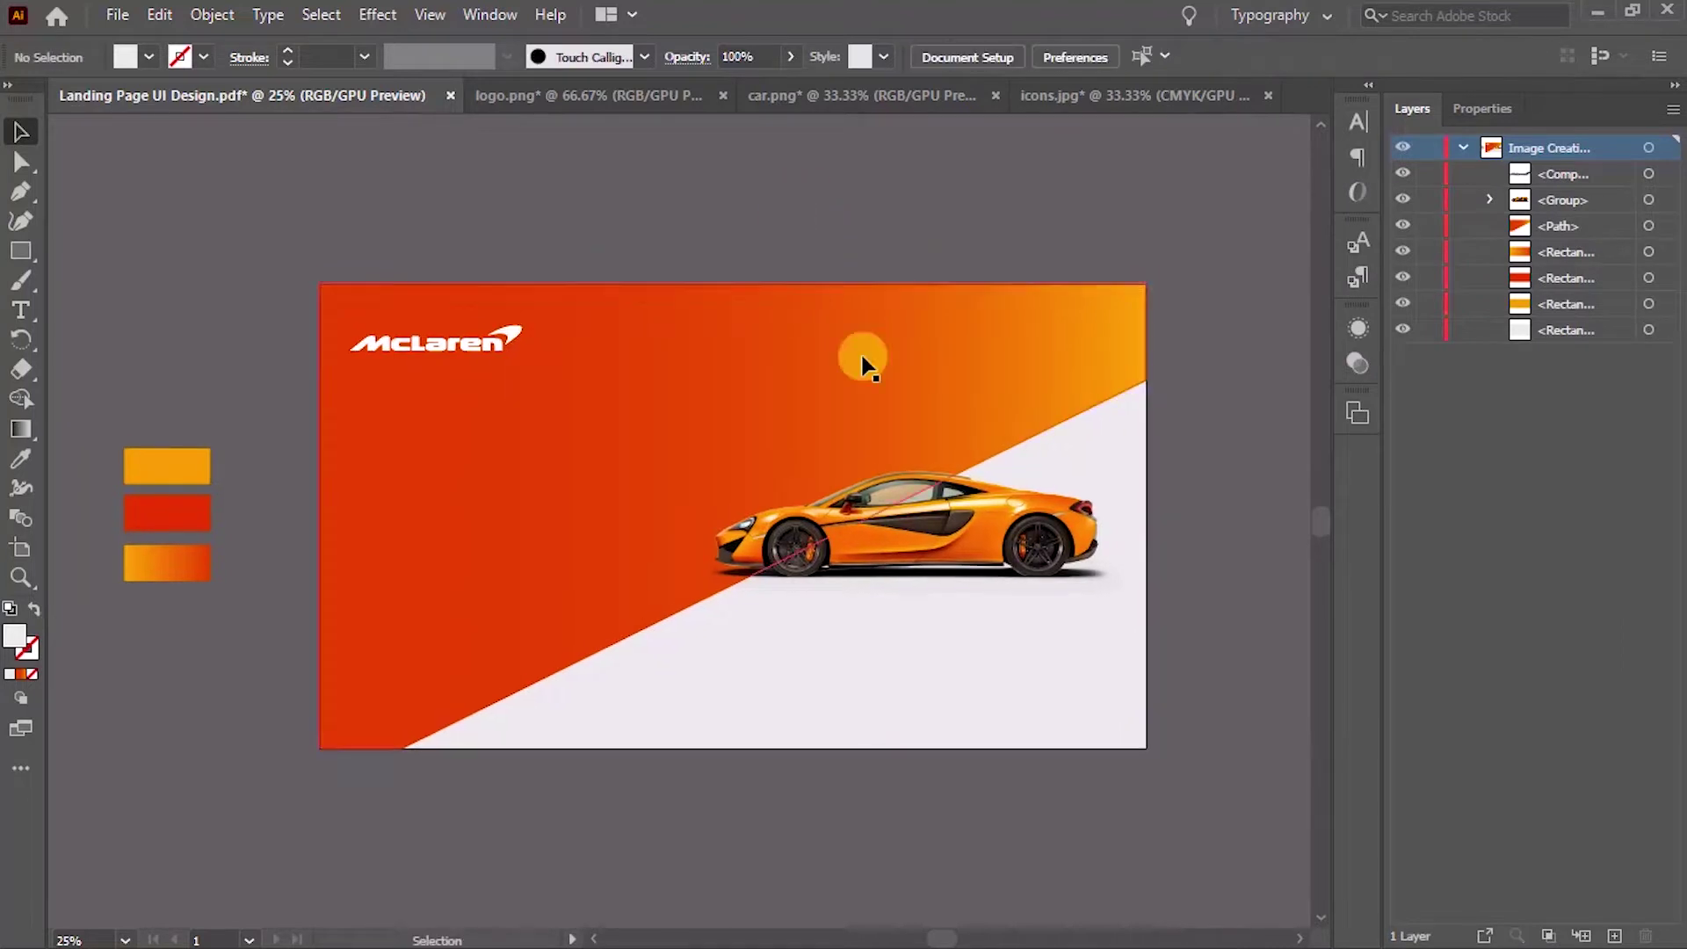
{"action": "left_click", "coordinate": [924, 486]}
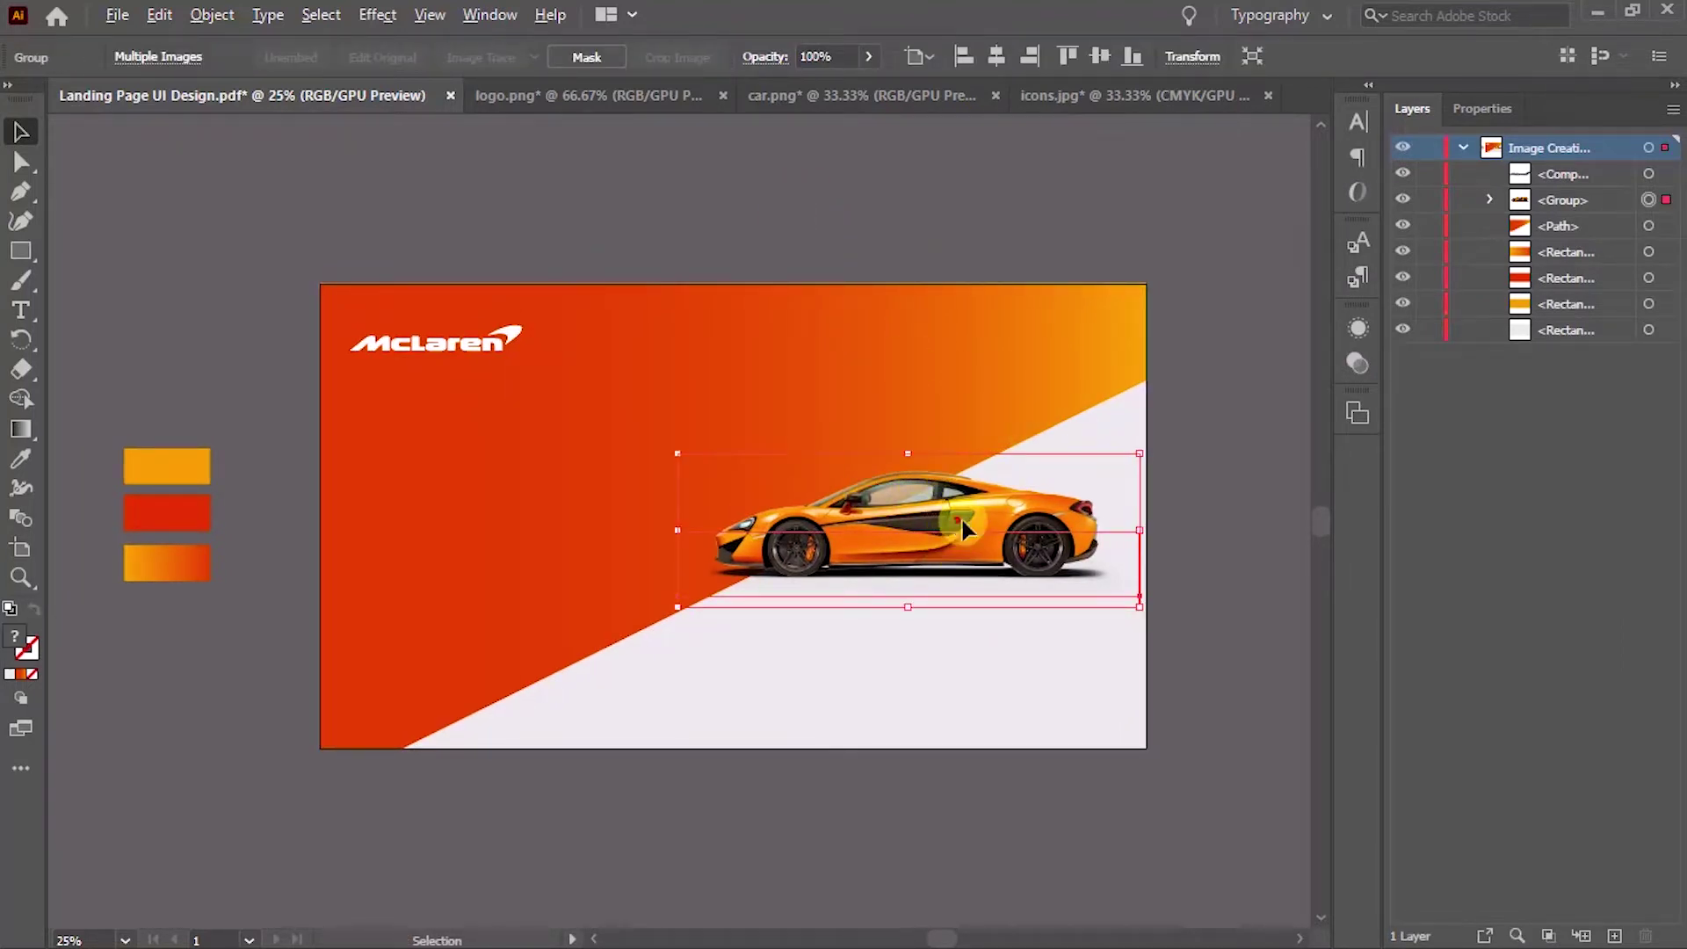
Duplicate the car, enlarge the copy, and stack it behind the original car
{"action": "left_click_drag", "start_coordinate": [965, 536], "coordinate": [861, 720]}
{"action": "left_click_drag", "start_coordinate": [1035, 729], "coordinate": [1274, 710]}
{"action": "left_click_drag", "start_coordinate": [905, 703], "coordinate": [951, 496]}
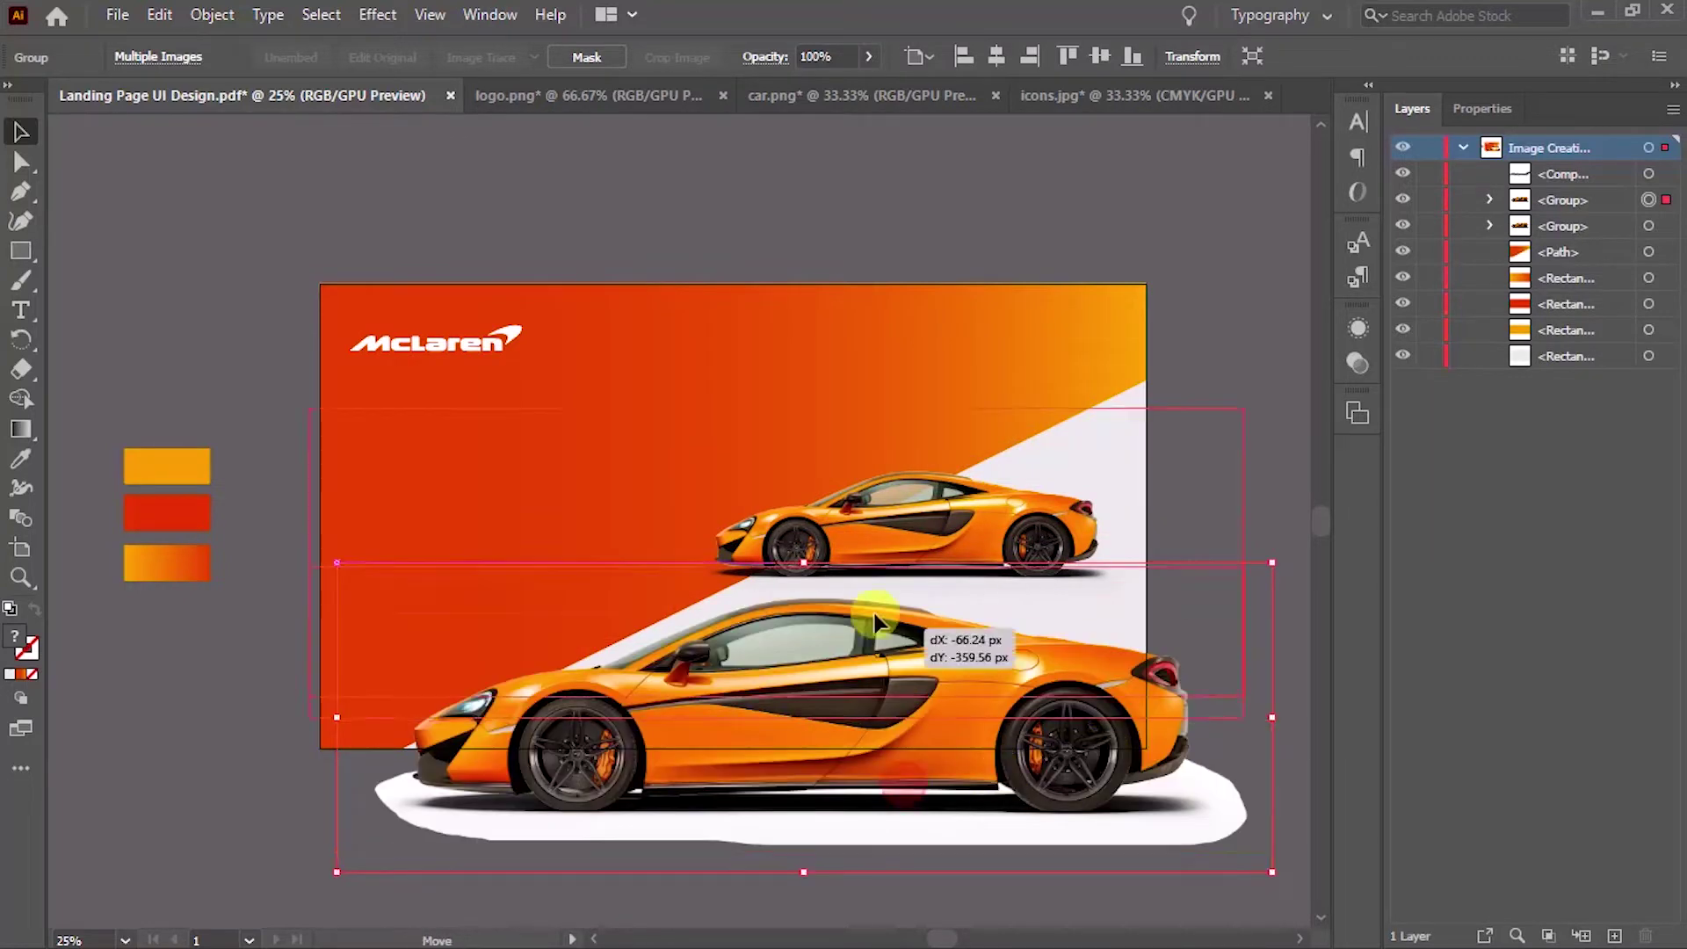
{"action": "key", "text": "ctrl+bracketleft"}
{"action": "key", "text": "ctrl+bracketleft"}
{"action": "key", "text": "ctrl+bracketleft"}
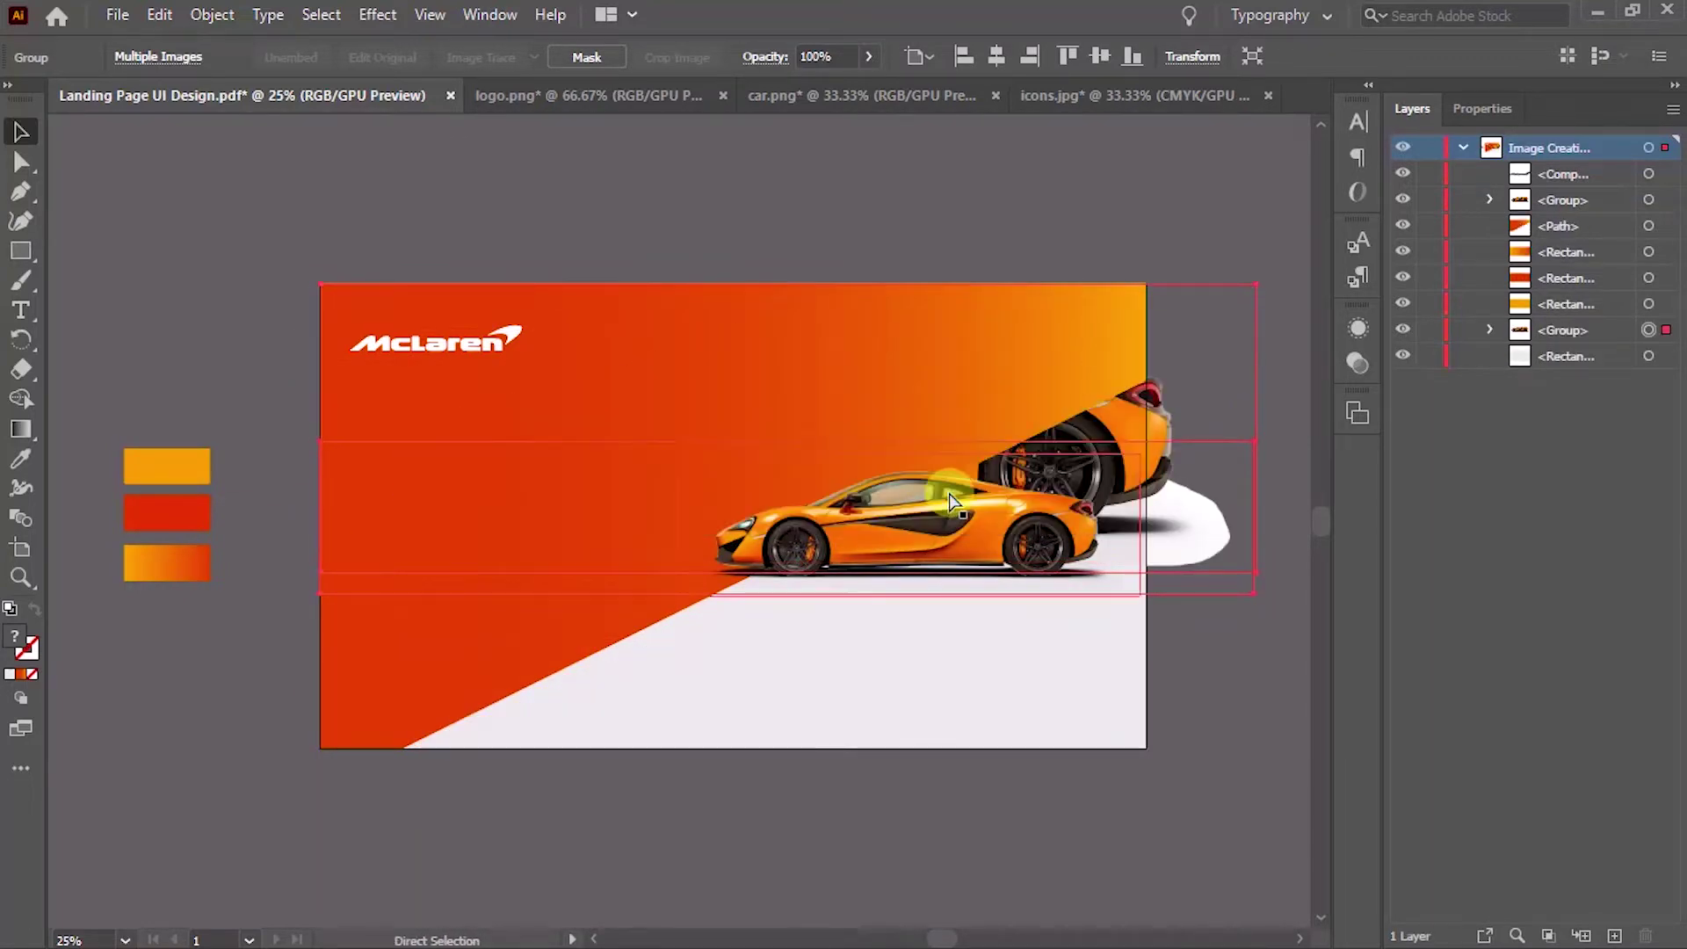
{"action": "key", "text": "ctrl+bracketright"}
{"action": "key", "text": "ctrl+bracketright"}
Enlarge and reposition the ghost car further, then fade it to 13% opacity
{"action": "left_click_drag", "start_coordinate": [934, 671], "coordinate": [738, 708]}
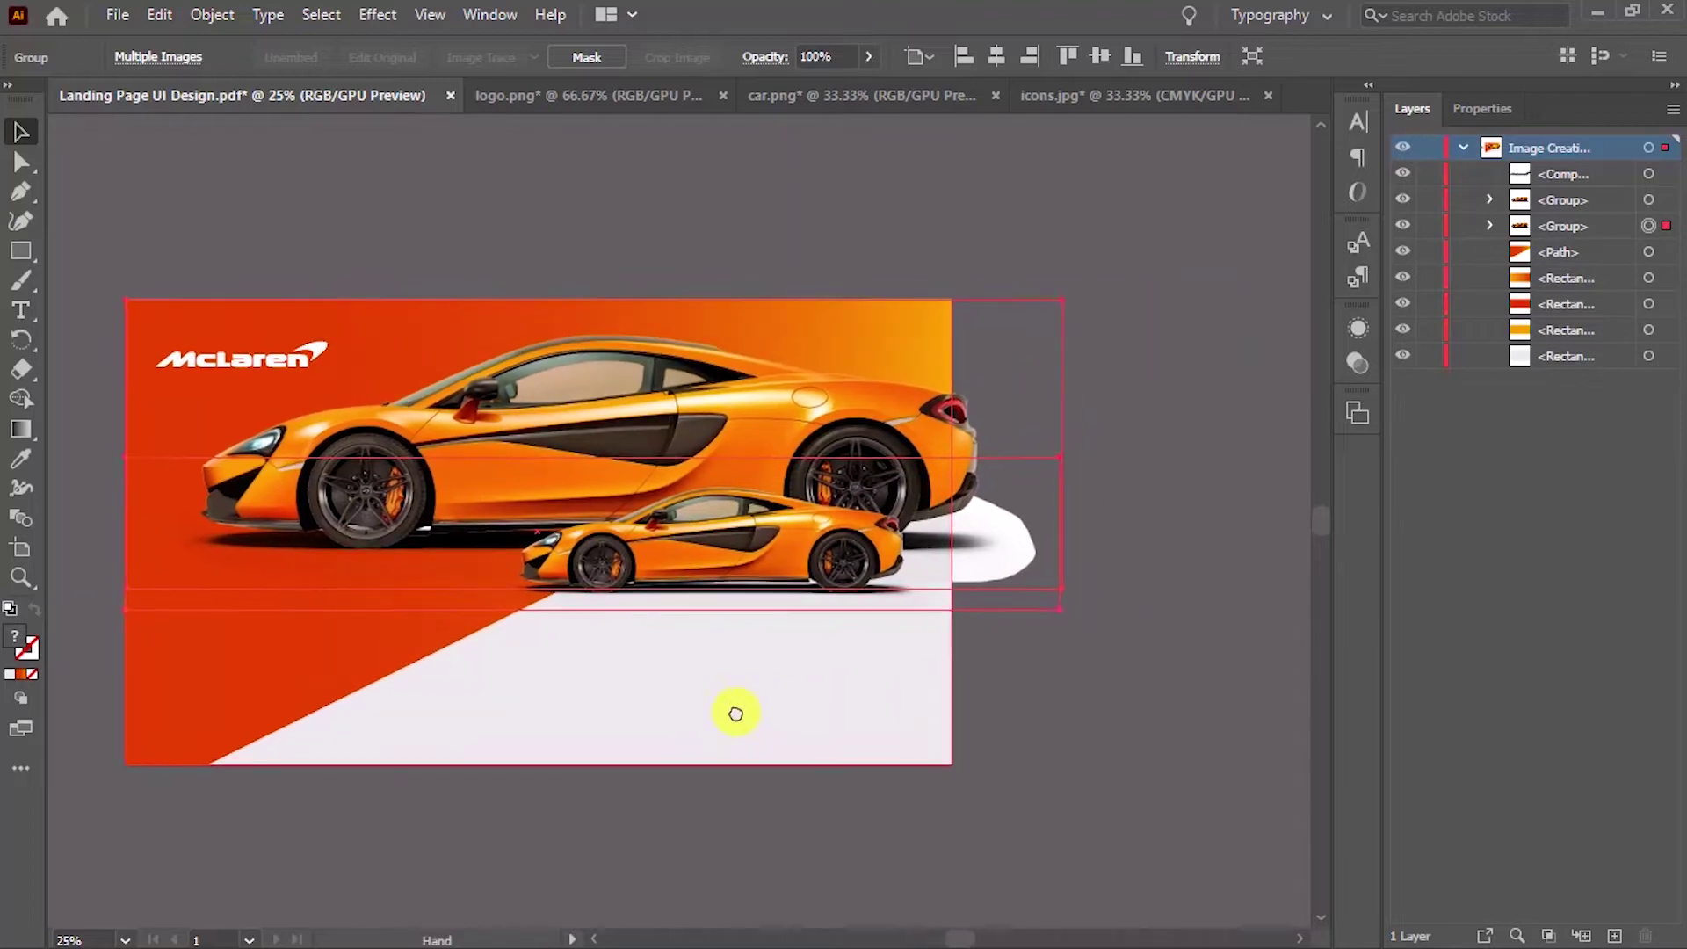
{"action": "left_click_drag", "start_coordinate": [1061, 456], "coordinate": [1202, 461]}
{"action": "left_click_drag", "start_coordinate": [795, 422], "coordinate": [768, 428]}
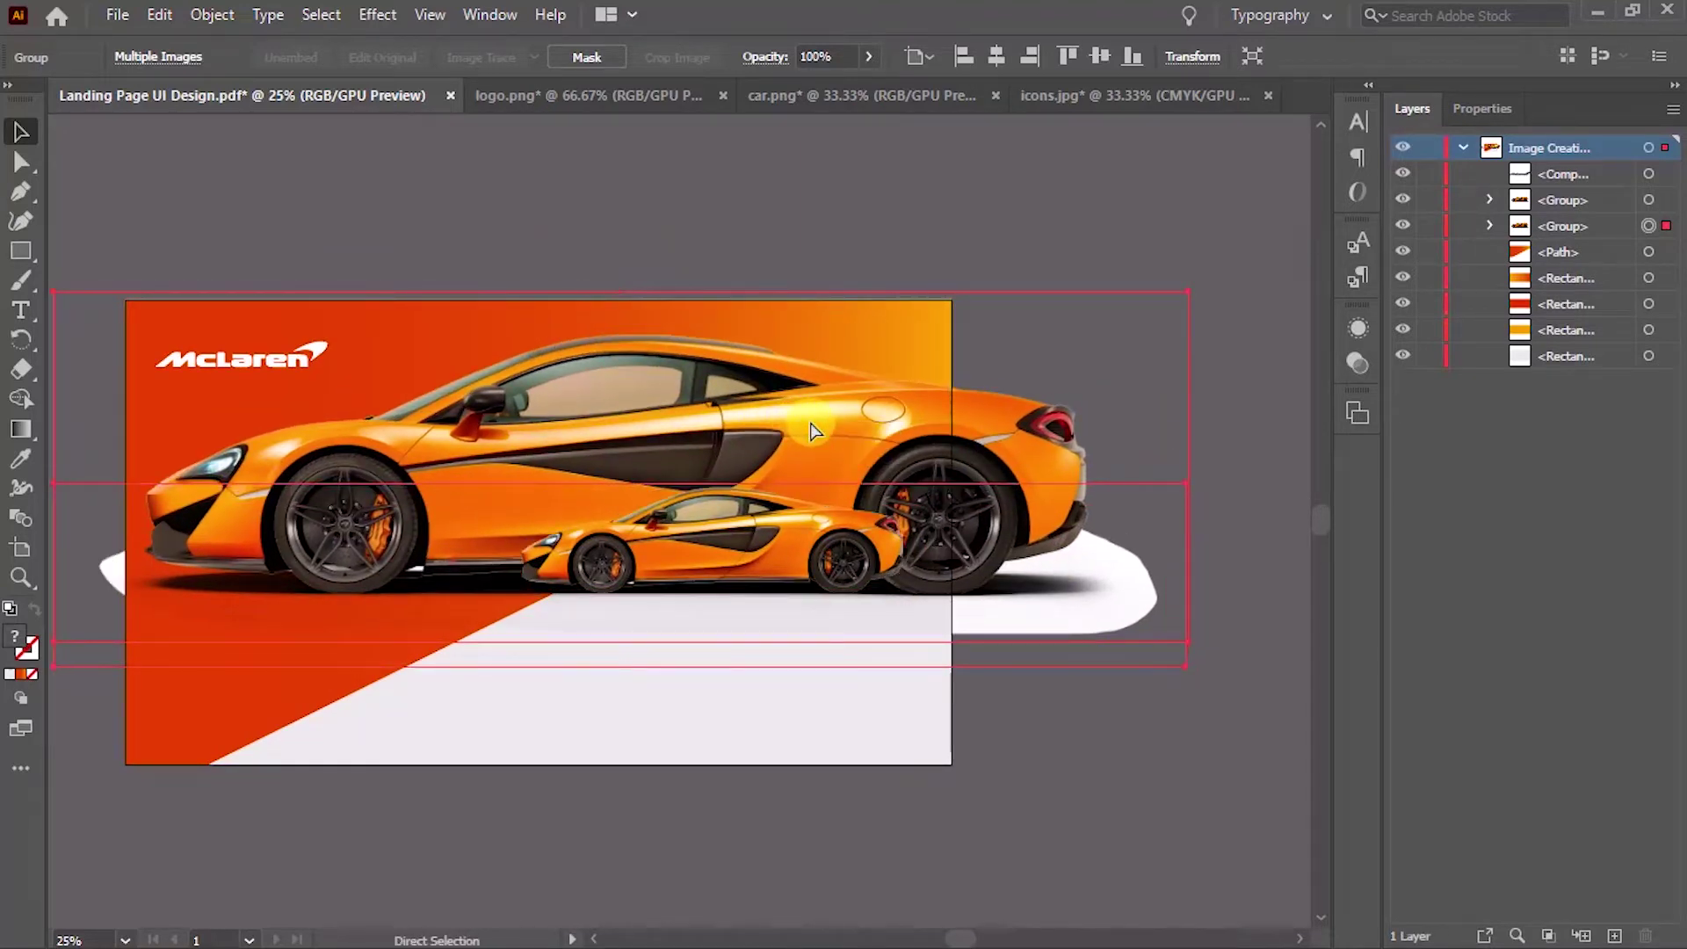
{"action": "key", "text": "shift+Down"}
{"action": "key", "text": "shift+Down"}
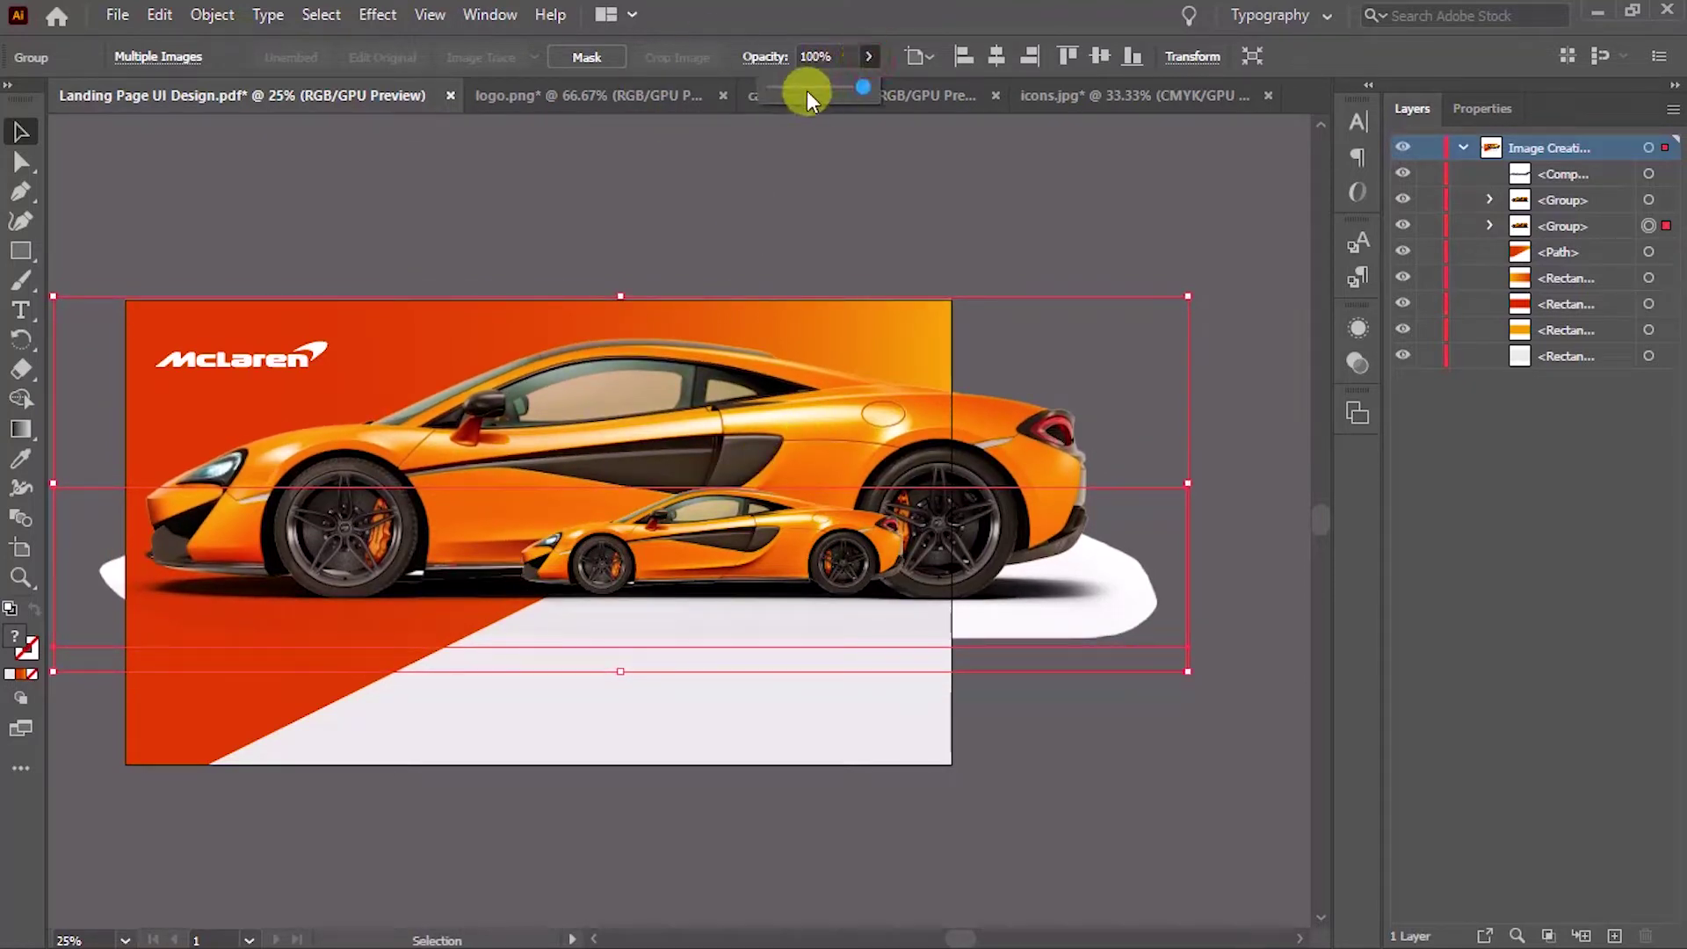
{"action": "left_click_drag", "start_coordinate": [781, 88], "coordinate": [782, 88]}
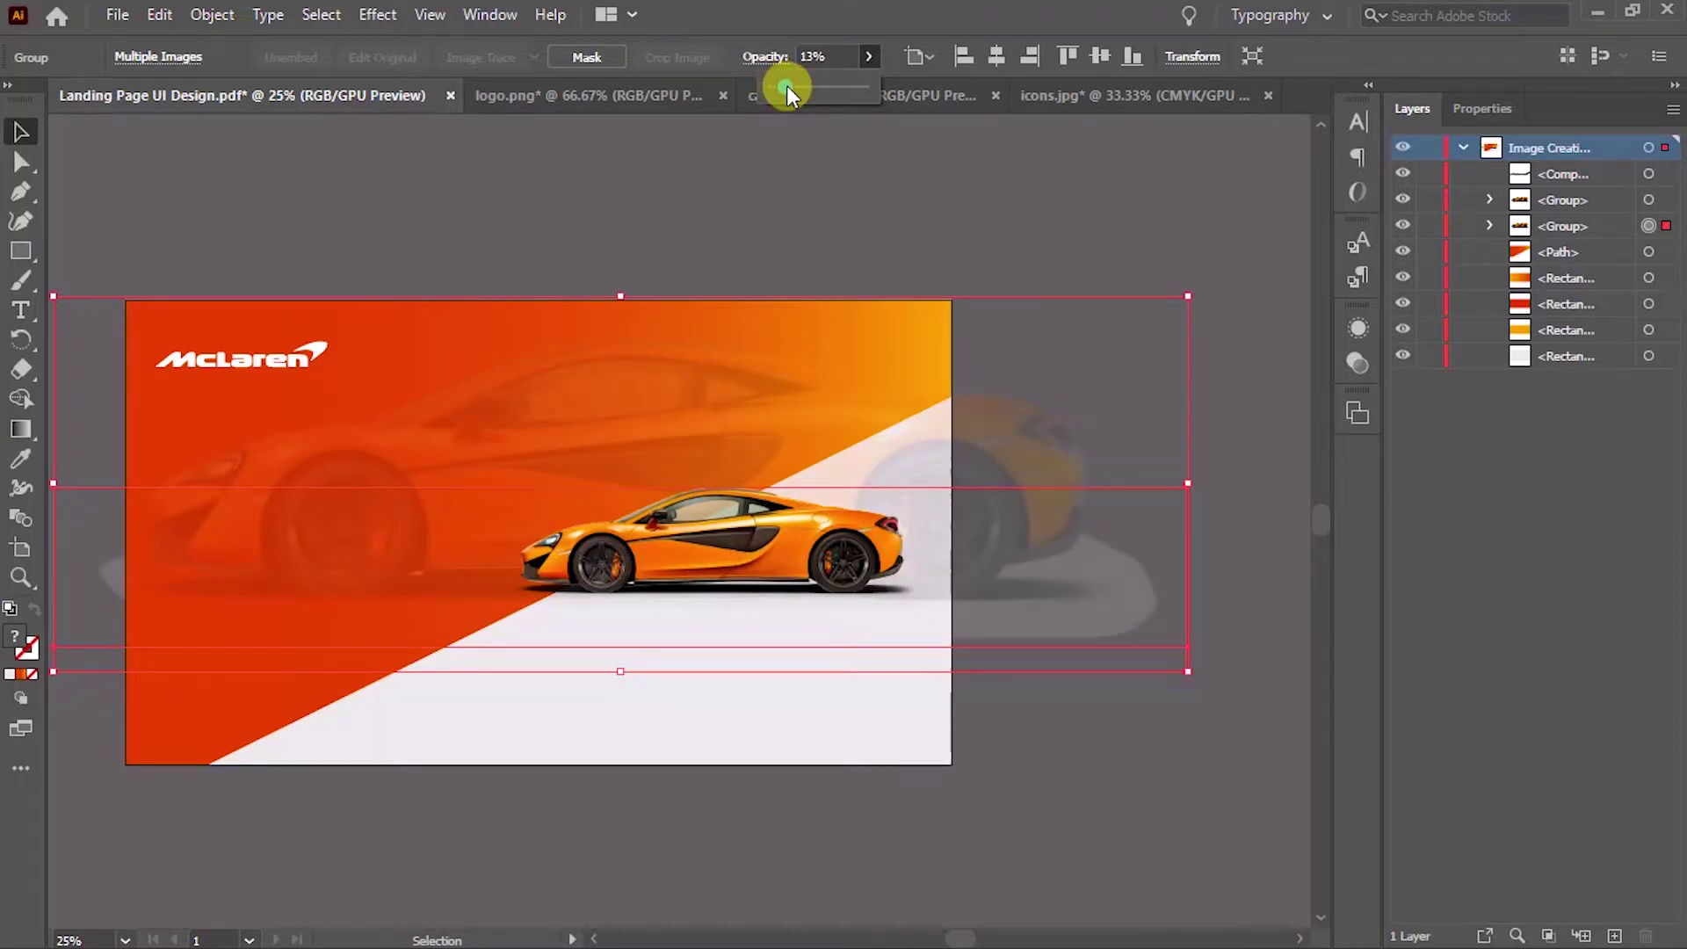
{"action": "left_click", "coordinate": [667, 219]}
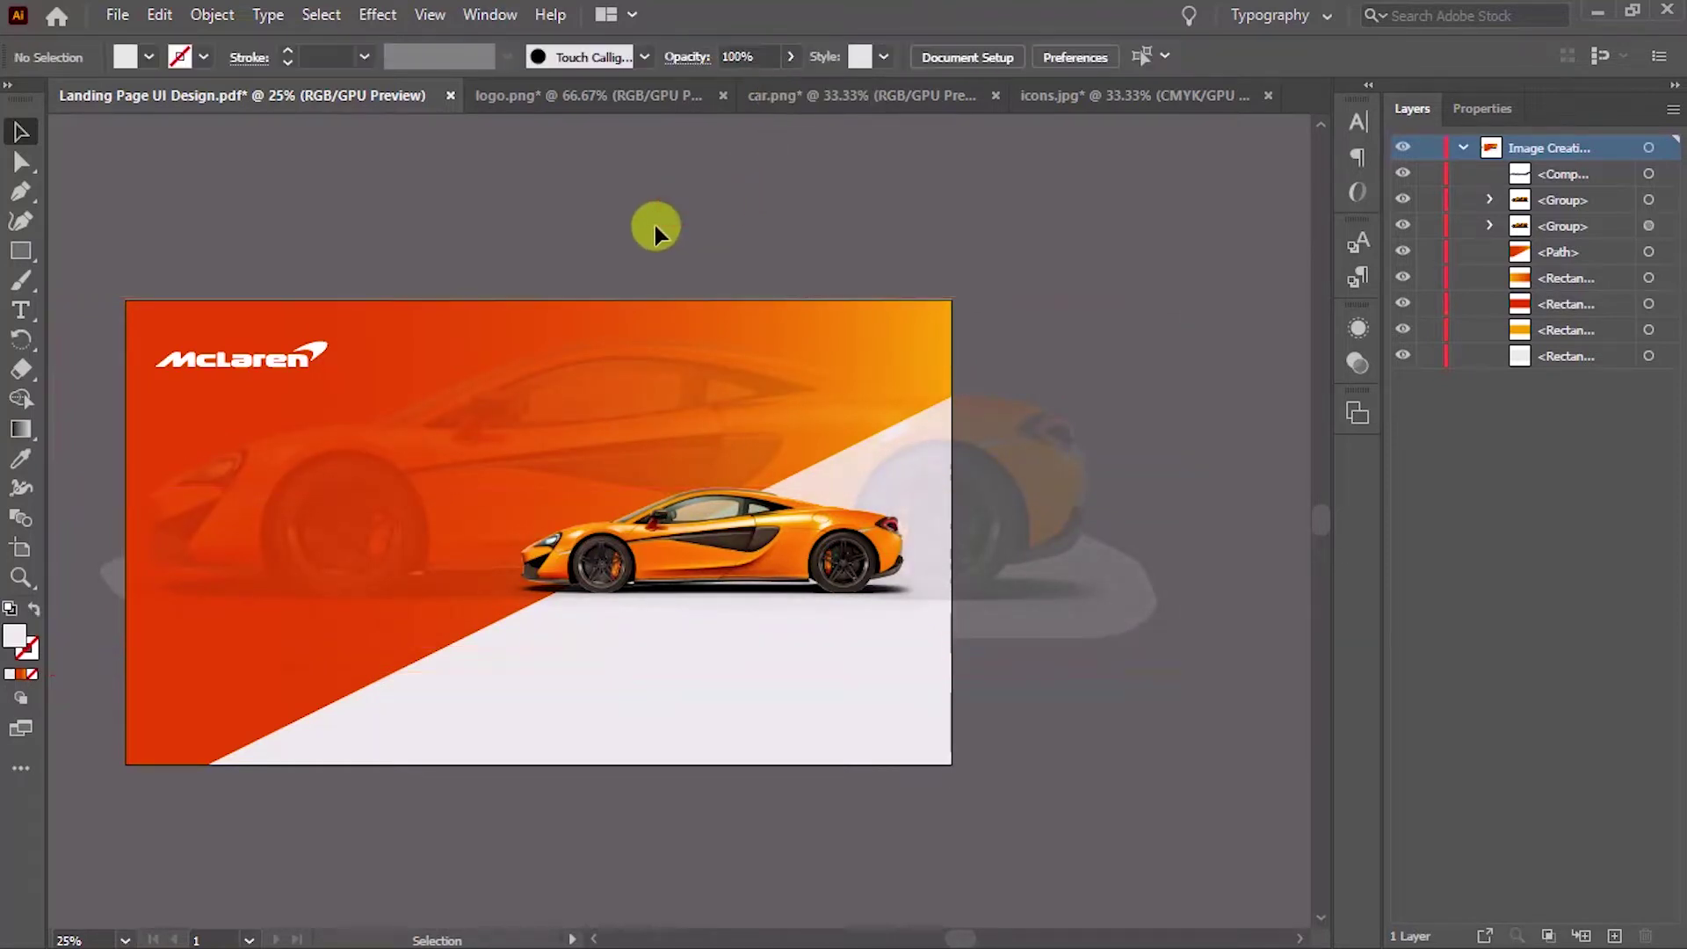
{"action": "left_click_drag", "start_coordinate": [656, 228], "coordinate": [834, 237]}
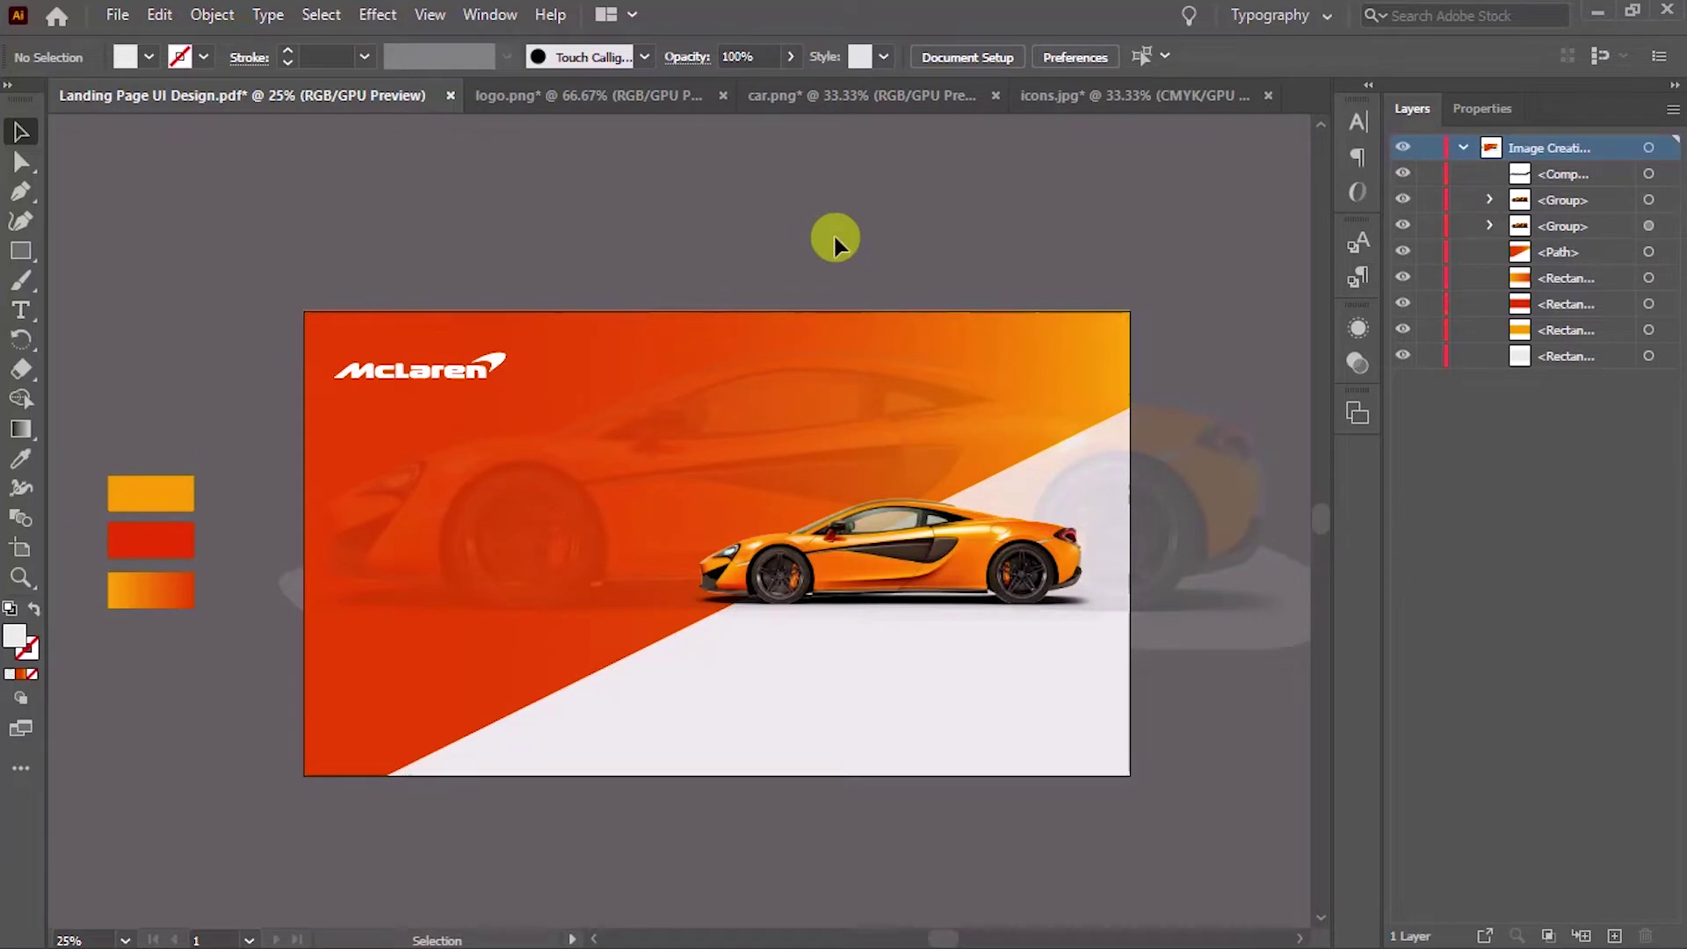
{"action": "left_click", "coordinate": [914, 255]}
Create an OVERVIEW text label below the artboard in the Drag Racing font
{"action": "left_click_drag", "start_coordinate": [742, 851], "coordinate": [708, 708]}
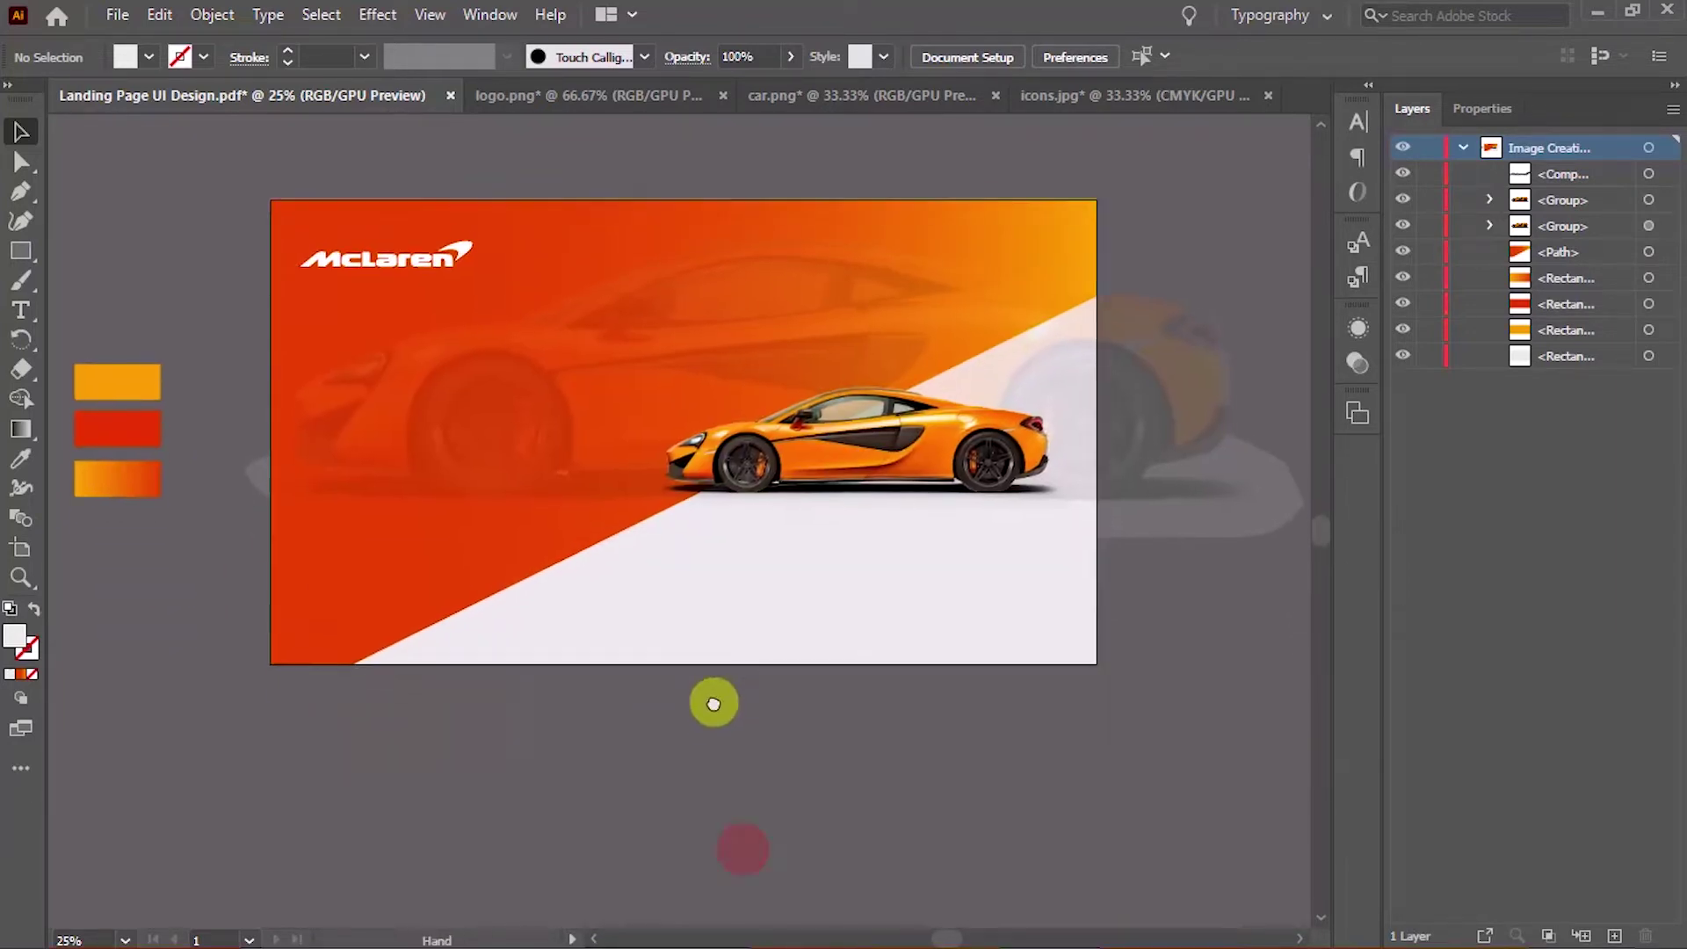
{"action": "left_click", "coordinate": [625, 772], "text": "ctrl"}
{"action": "key", "text": "t"}
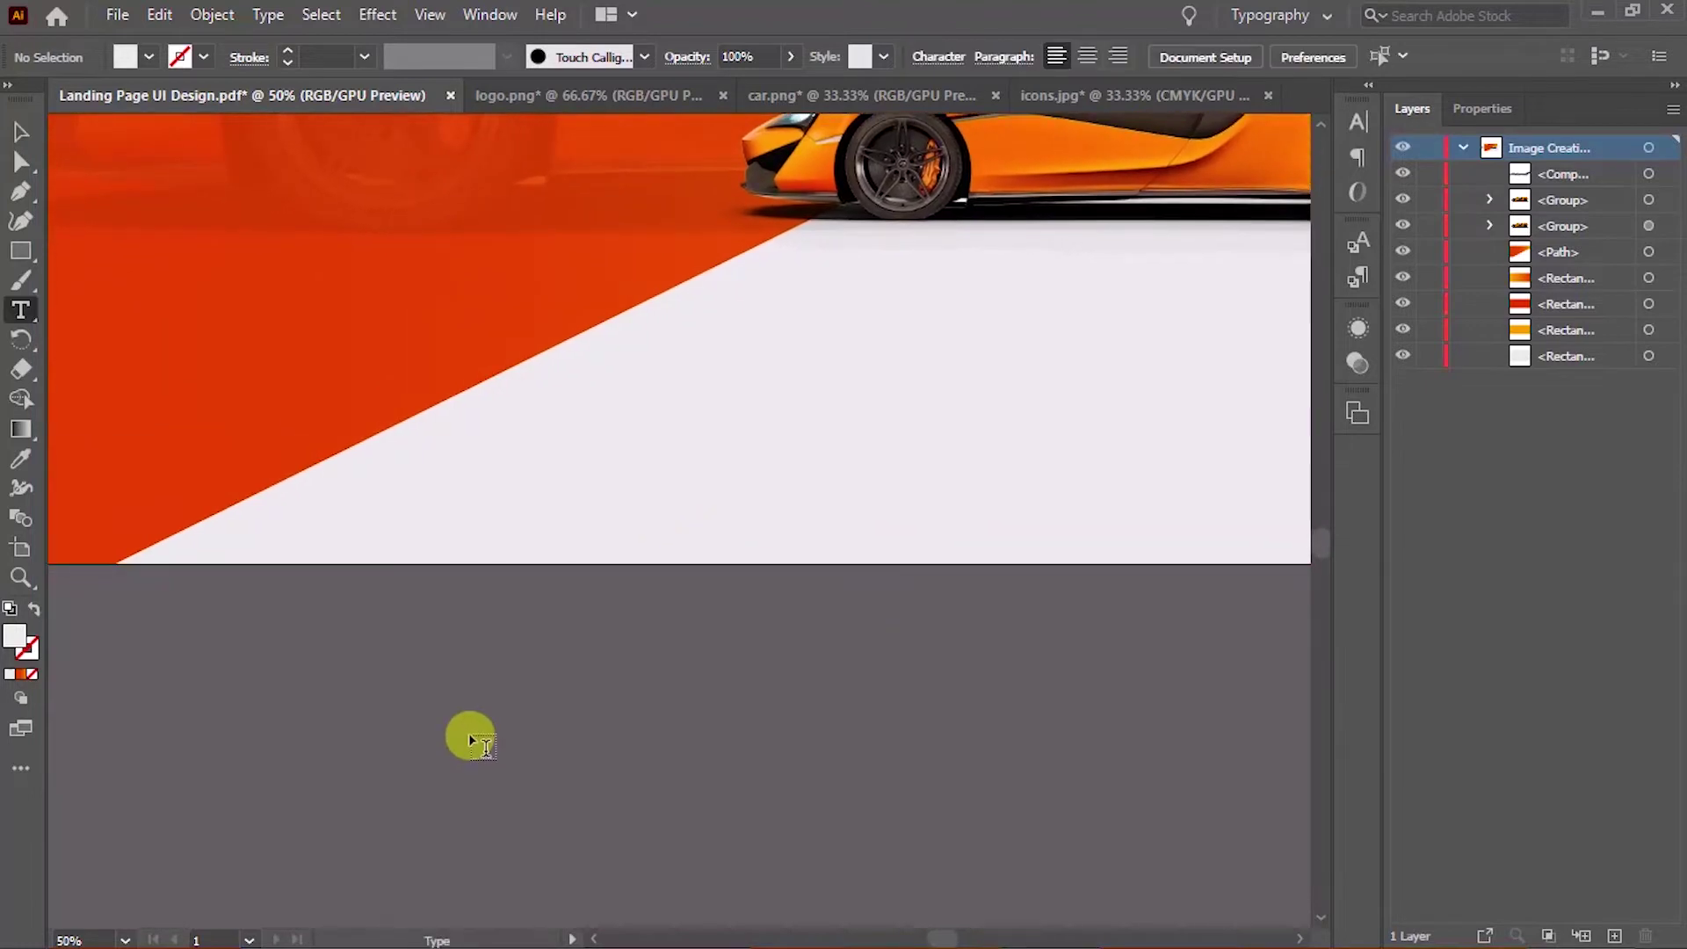
{"action": "left_click", "coordinate": [470, 732]}
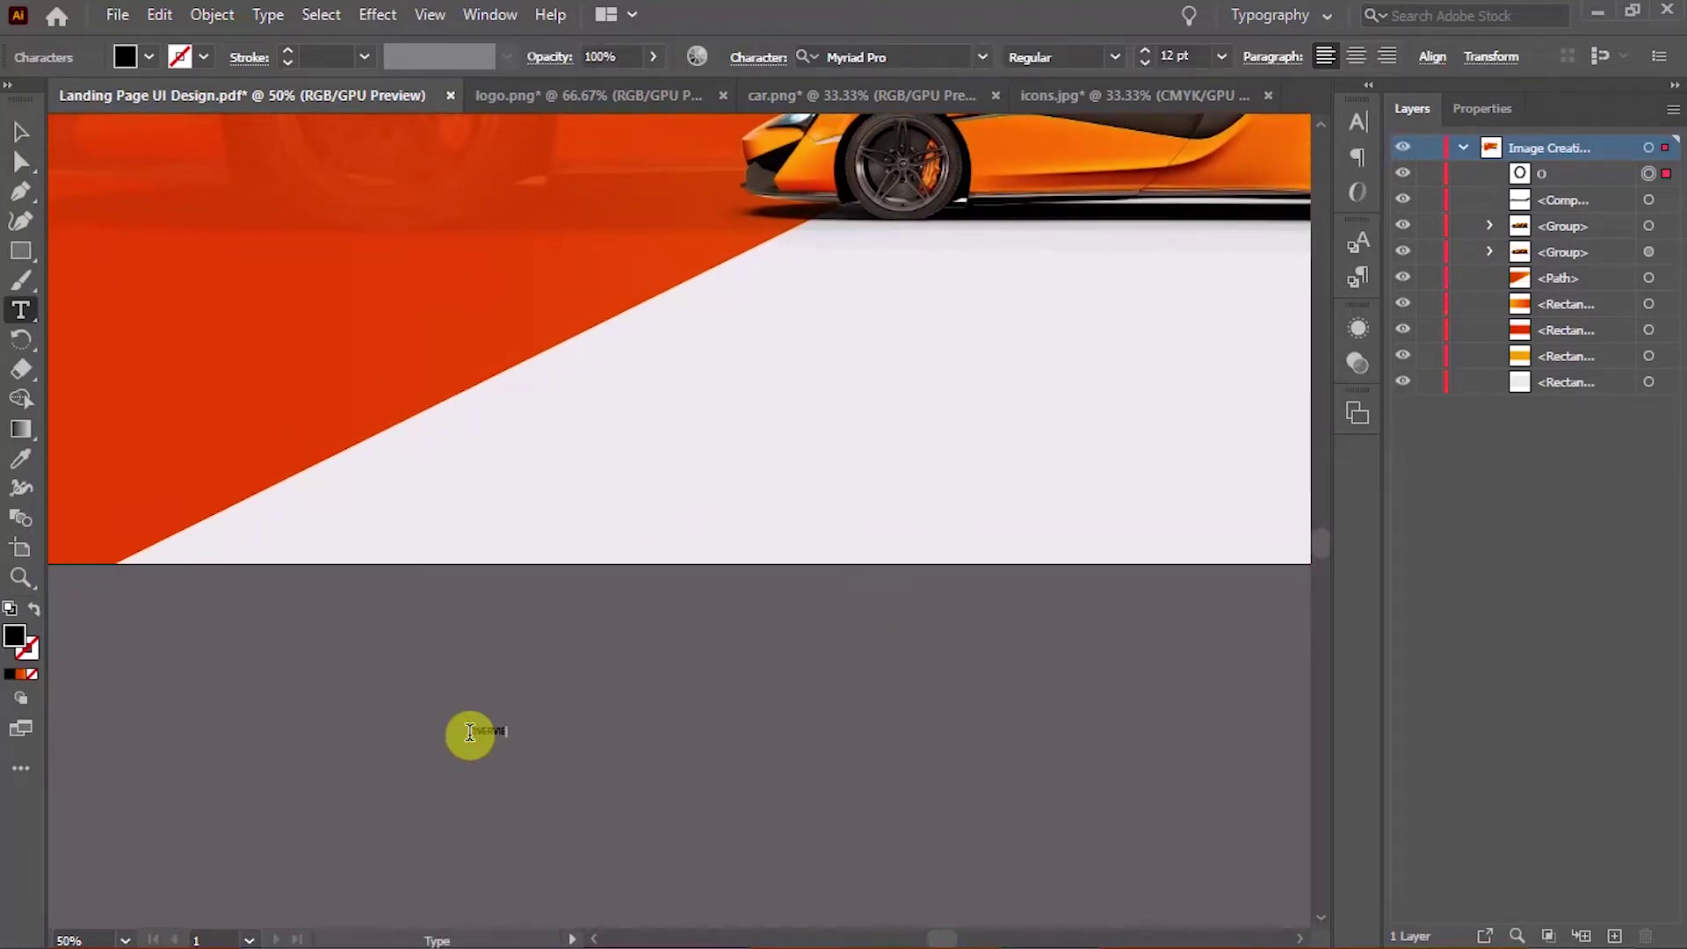
{"action": "type", "text": "W"}
{"action": "key", "text": "Escape"}
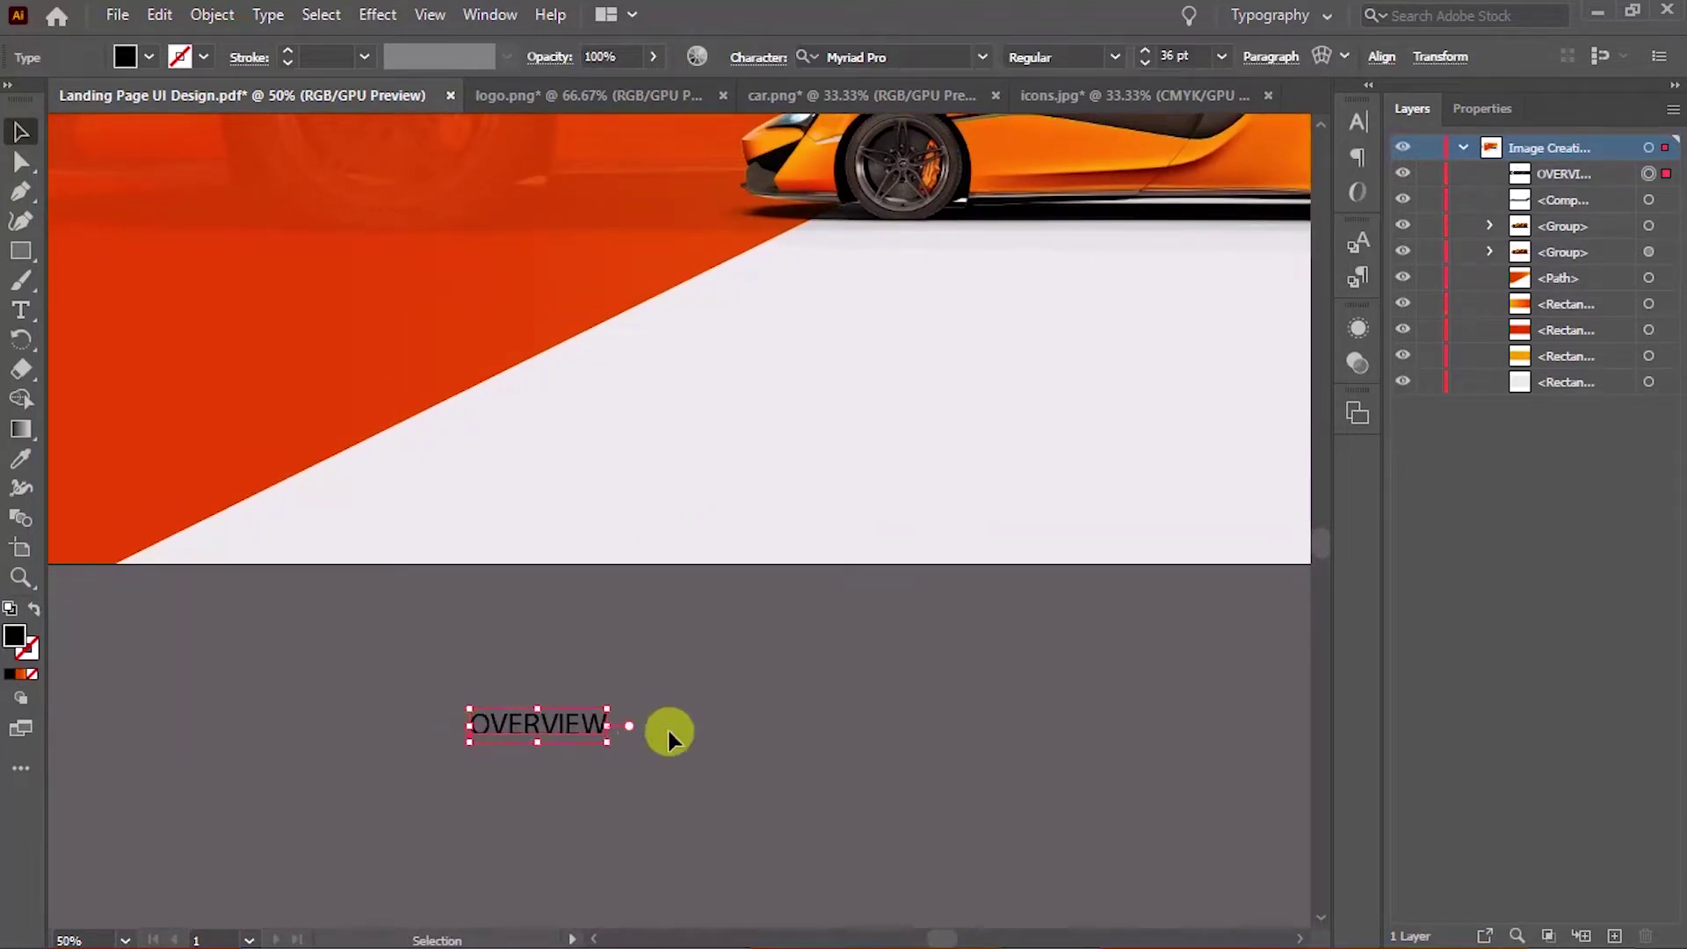
{"action": "left_click", "coordinate": [984, 57]}
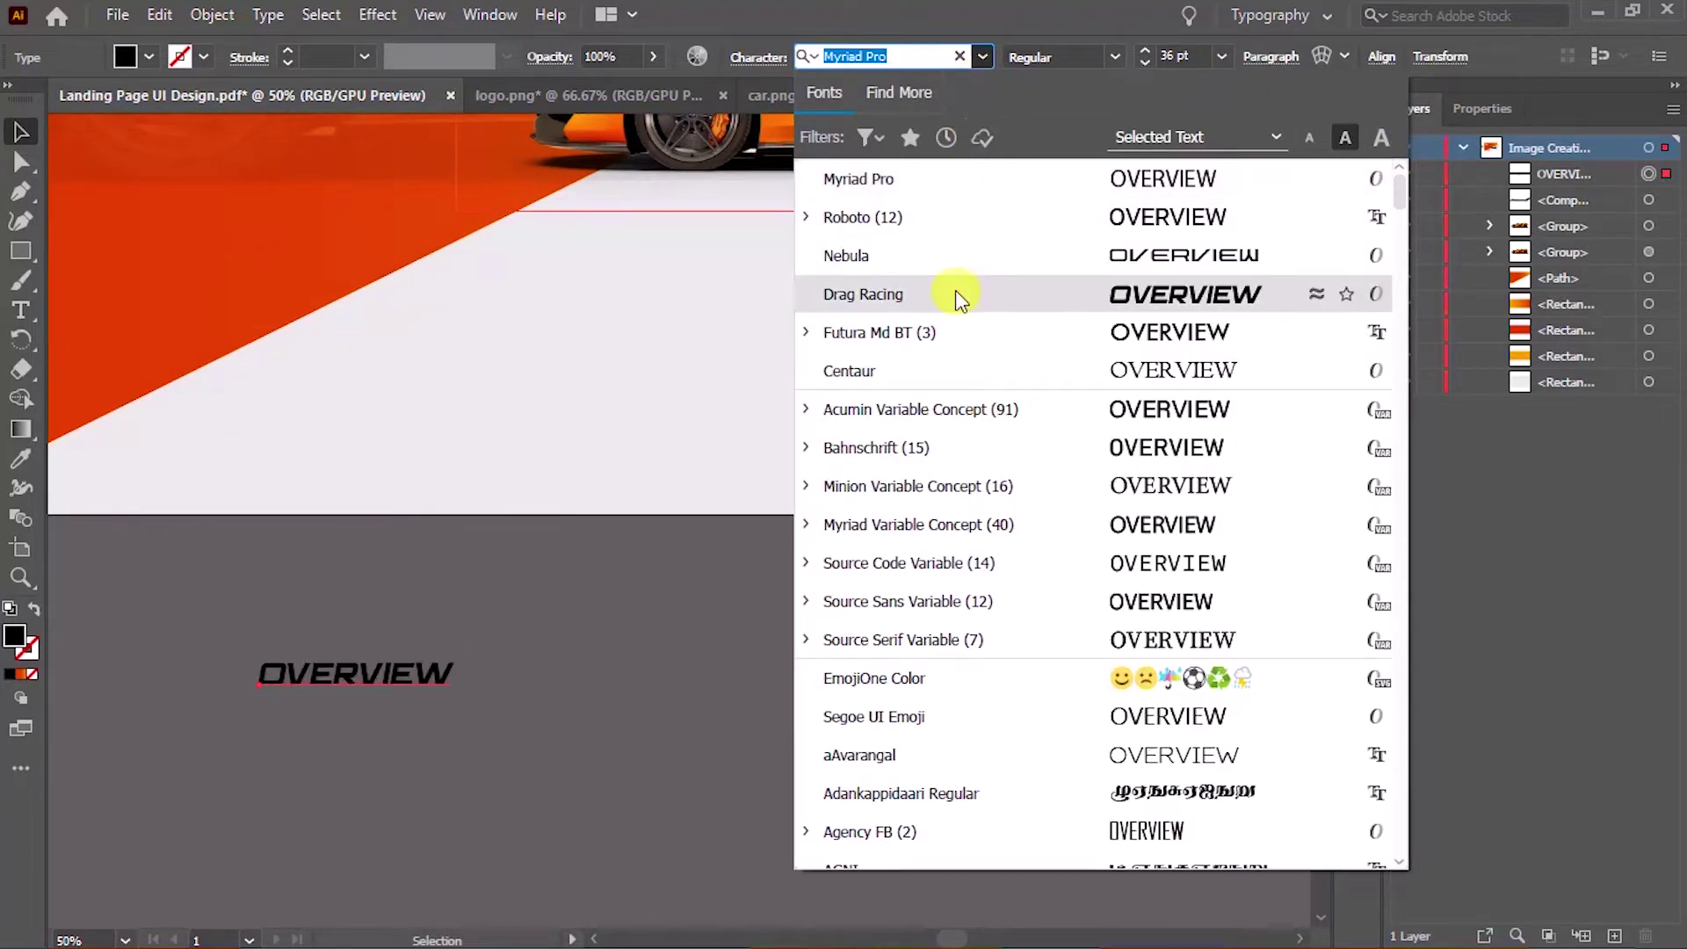
{"action": "left_click", "coordinate": [956, 293]}
{"action": "left_click", "coordinate": [619, 719]}
Duplicate the label into Design and Interior copies placed to its right
{"action": "scroll", "coordinate": [619, 720], "scroll_direction": "right", "scroll_amount": 2}
{"action": "left_click_drag", "start_coordinate": [310, 682], "coordinate": [527, 668]}
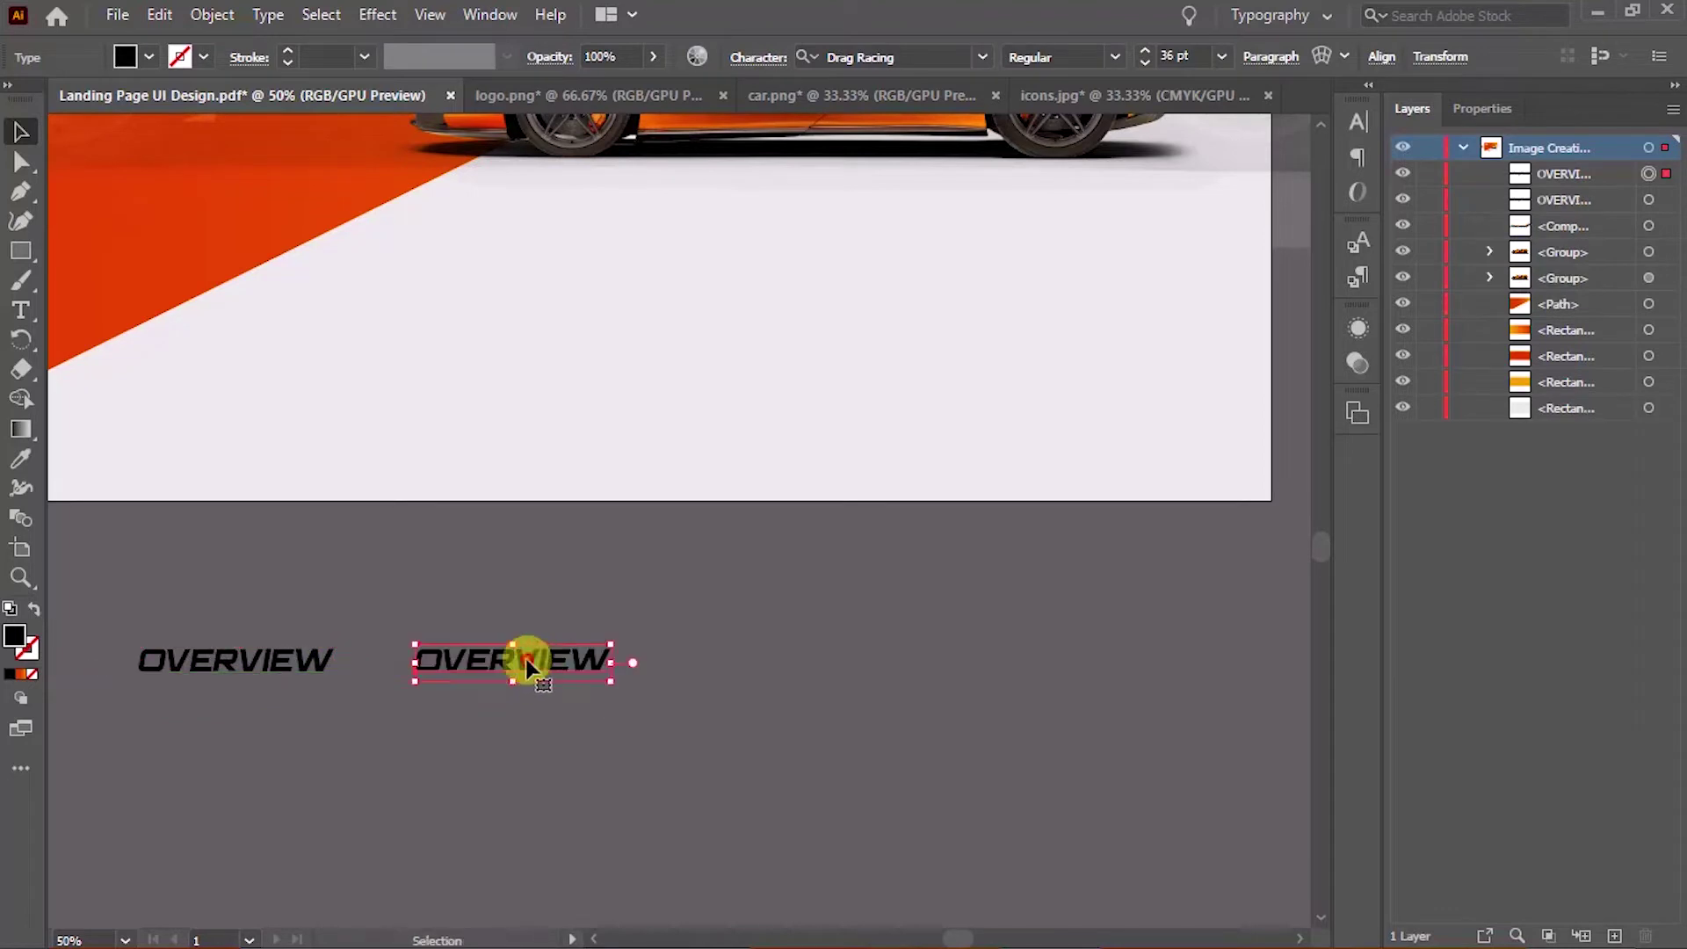
{"action": "double_click", "coordinate": [528, 666]}
{"action": "type", "text": "Design"}
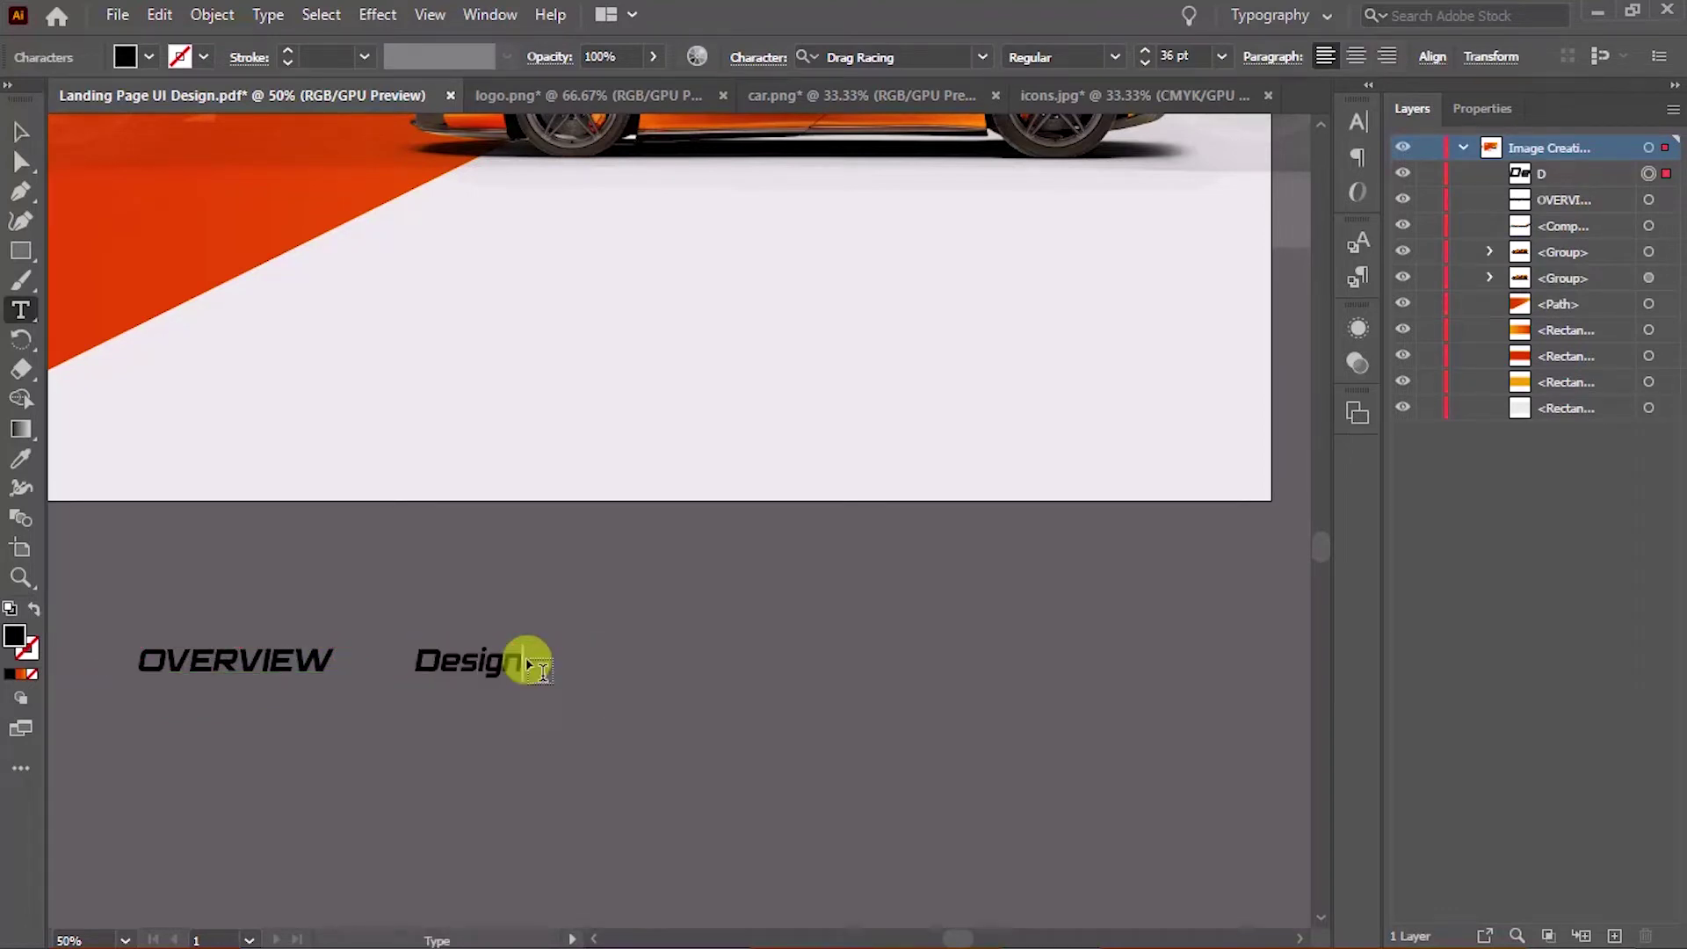
{"action": "left_click", "coordinate": [531, 665], "text": "ctrl"}
{"action": "left_click_drag", "start_coordinate": [529, 666], "coordinate": [655, 659]}
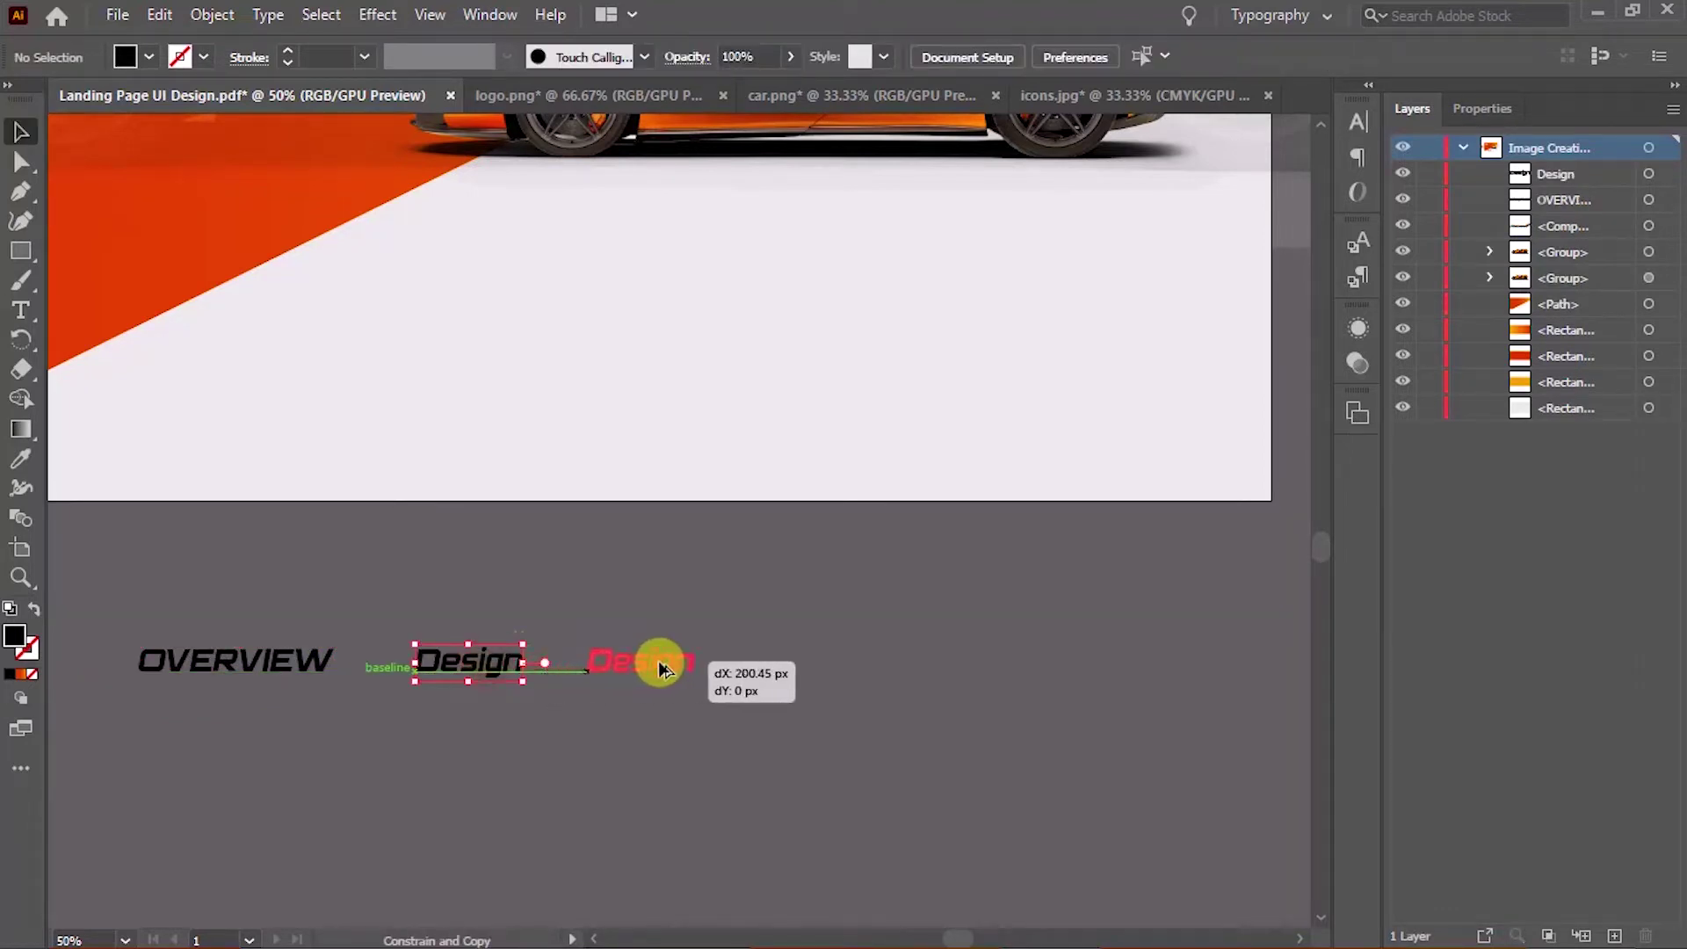
{"action": "double_click", "coordinate": [656, 659]}
{"action": "type", "text": "Inter"}
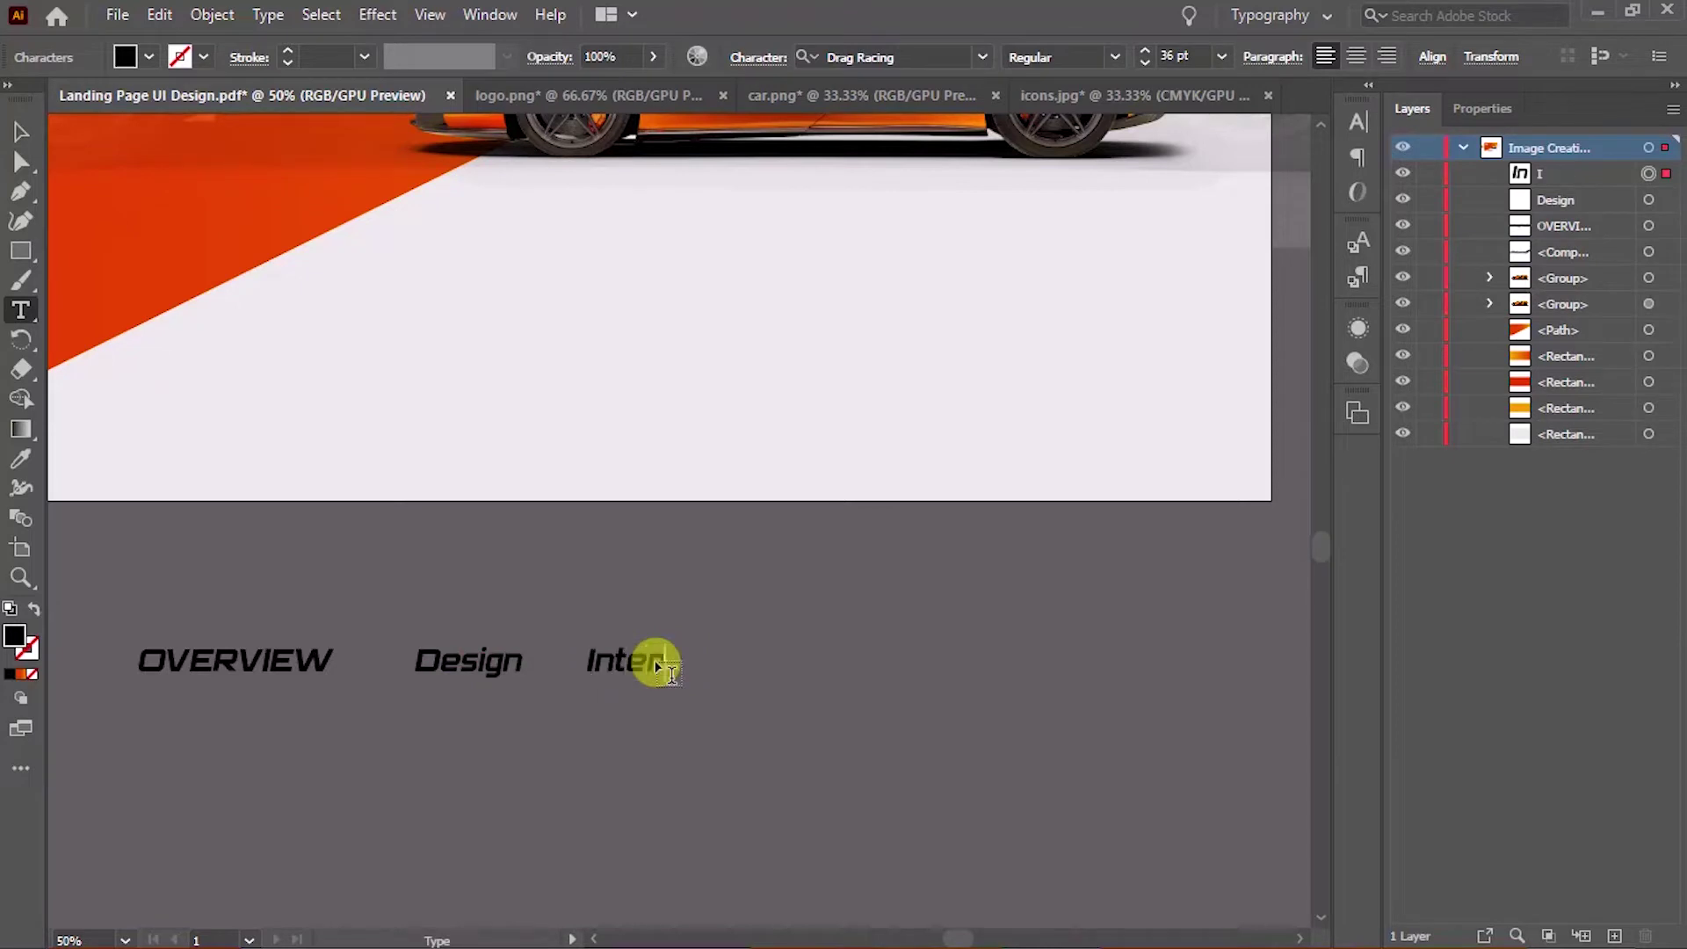
{"action": "type", "text": "ior"}
{"action": "left_click", "coordinate": [658, 665], "text": "ctrl"}
Add Performance and Specification labels as further copies
{"action": "left_click_drag", "start_coordinate": [658, 665], "coordinate": [826, 673]}
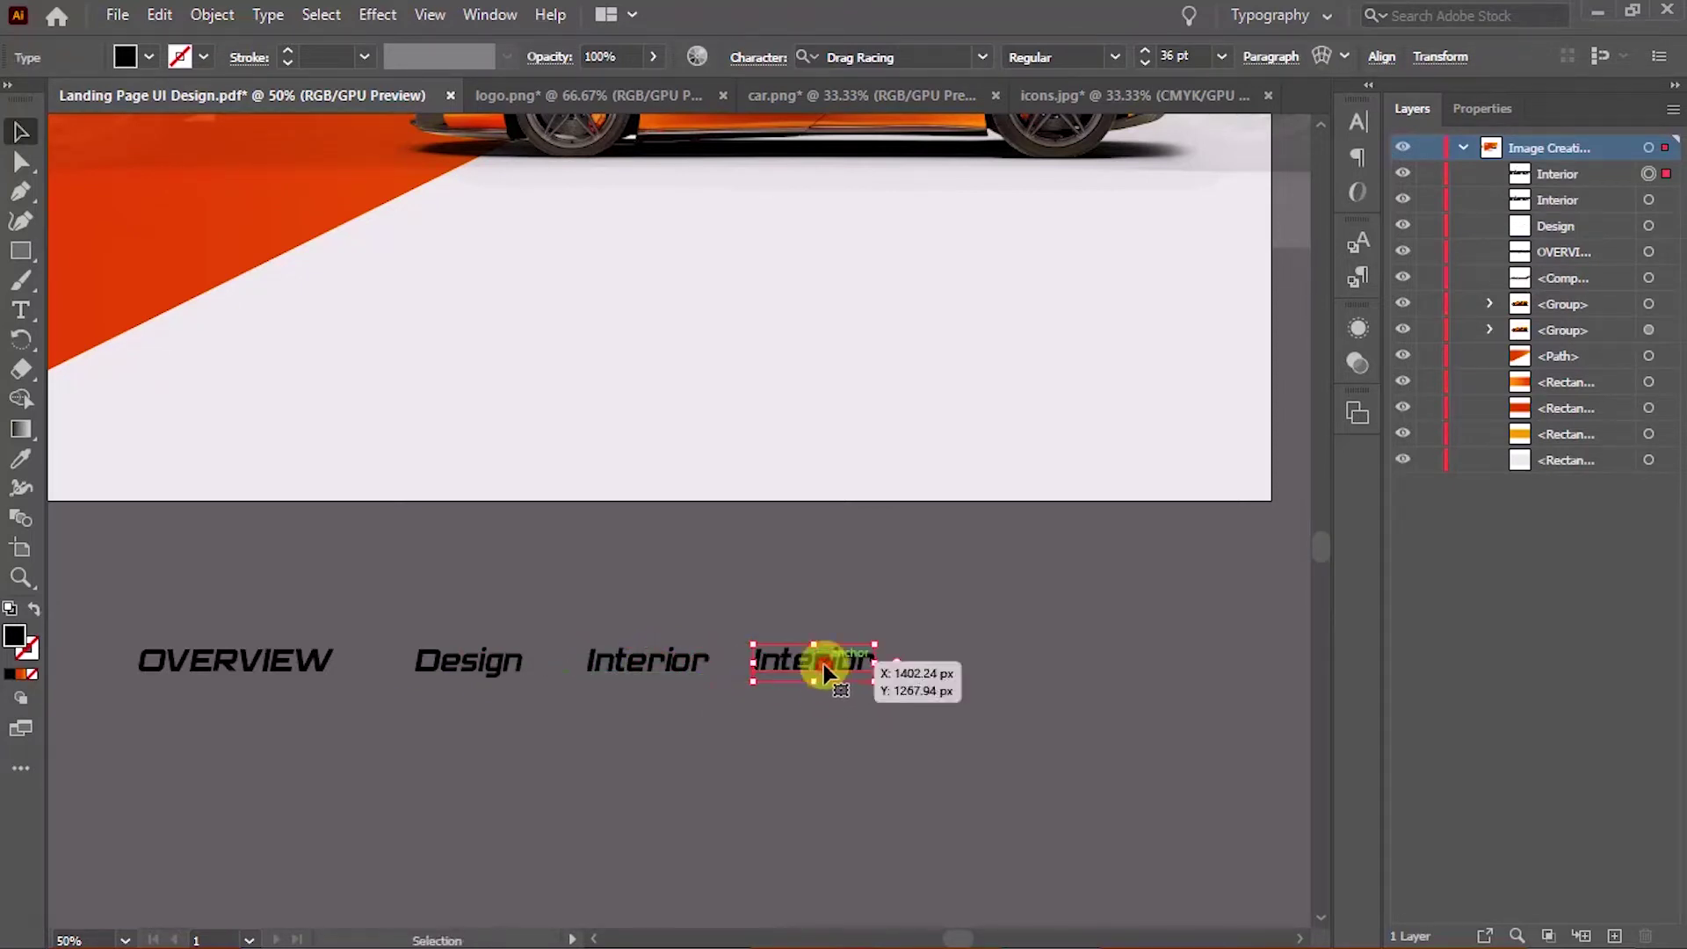
{"action": "double_click", "coordinate": [824, 662]}
{"action": "type", "text": "Performance"}
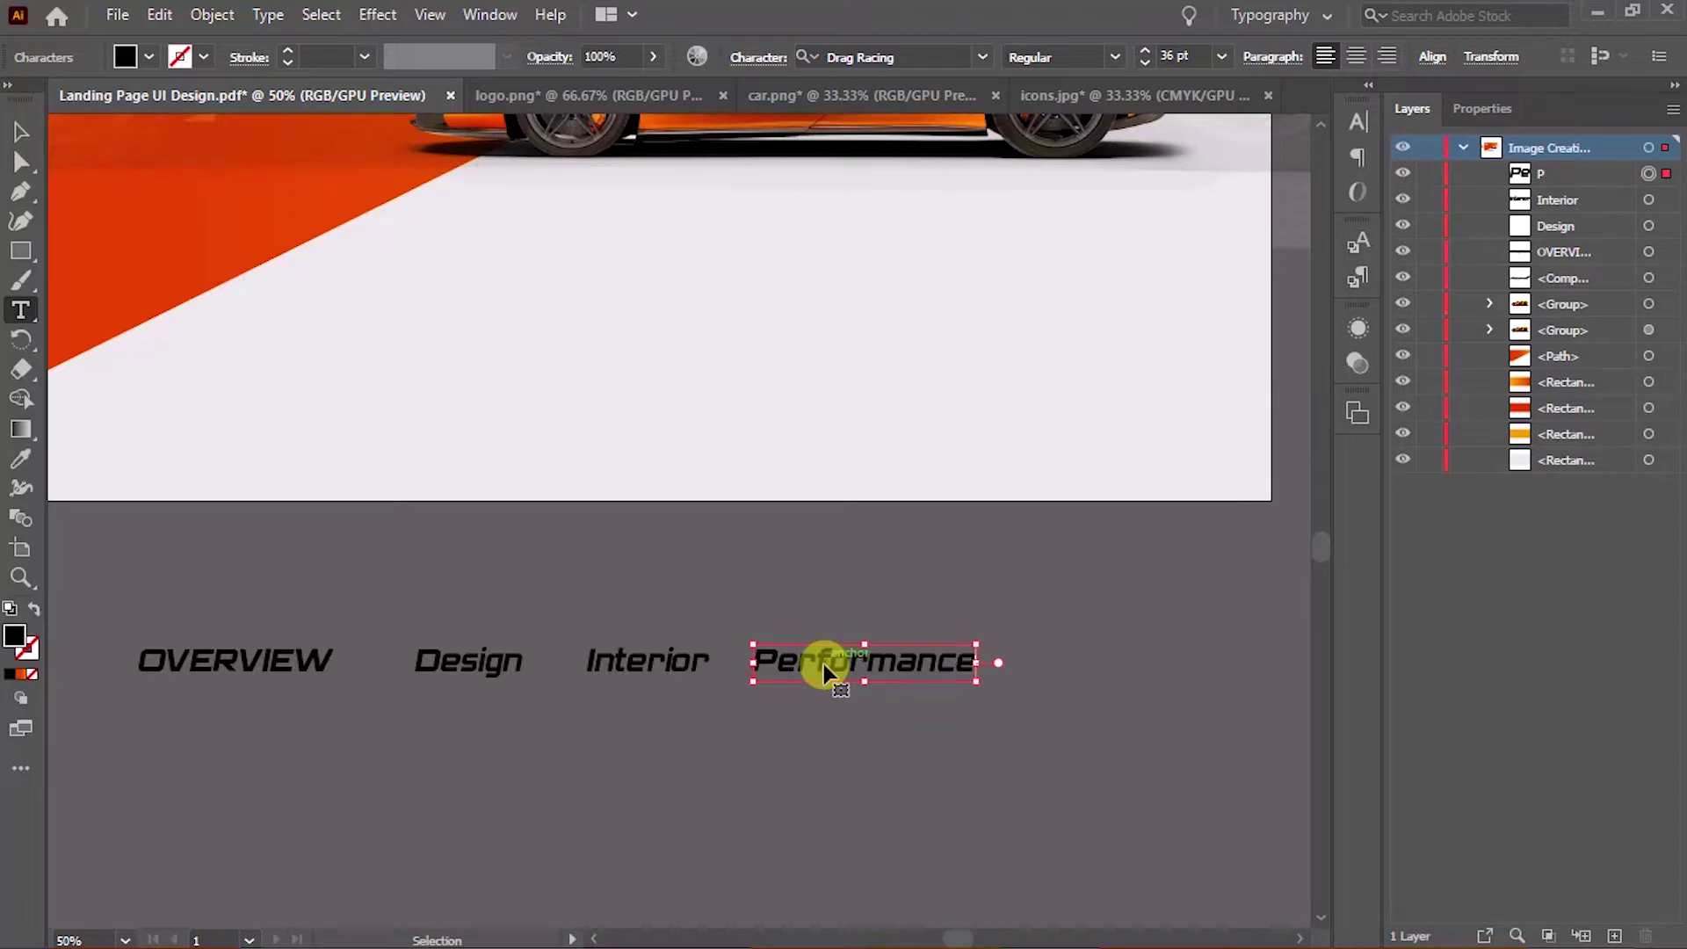
{"action": "key", "text": "Escape"}
{"action": "left_click_drag", "start_coordinate": [663, 608], "coordinate": [754, 705]}
{"action": "double_click", "coordinate": [758, 712]}
{"action": "type", "text": "Specification"}
{"action": "key", "text": "Escape"}
Change all five nav labels to Title Case
{"action": "left_click_drag", "start_coordinate": [747, 679], "coordinate": [923, 727]}
{"action": "left_click_drag", "start_coordinate": [158, 572], "coordinate": [971, 811]}
{"action": "left_click", "coordinate": [266, 16]}
{"action": "mouse_move", "coordinate": [330, 395]}
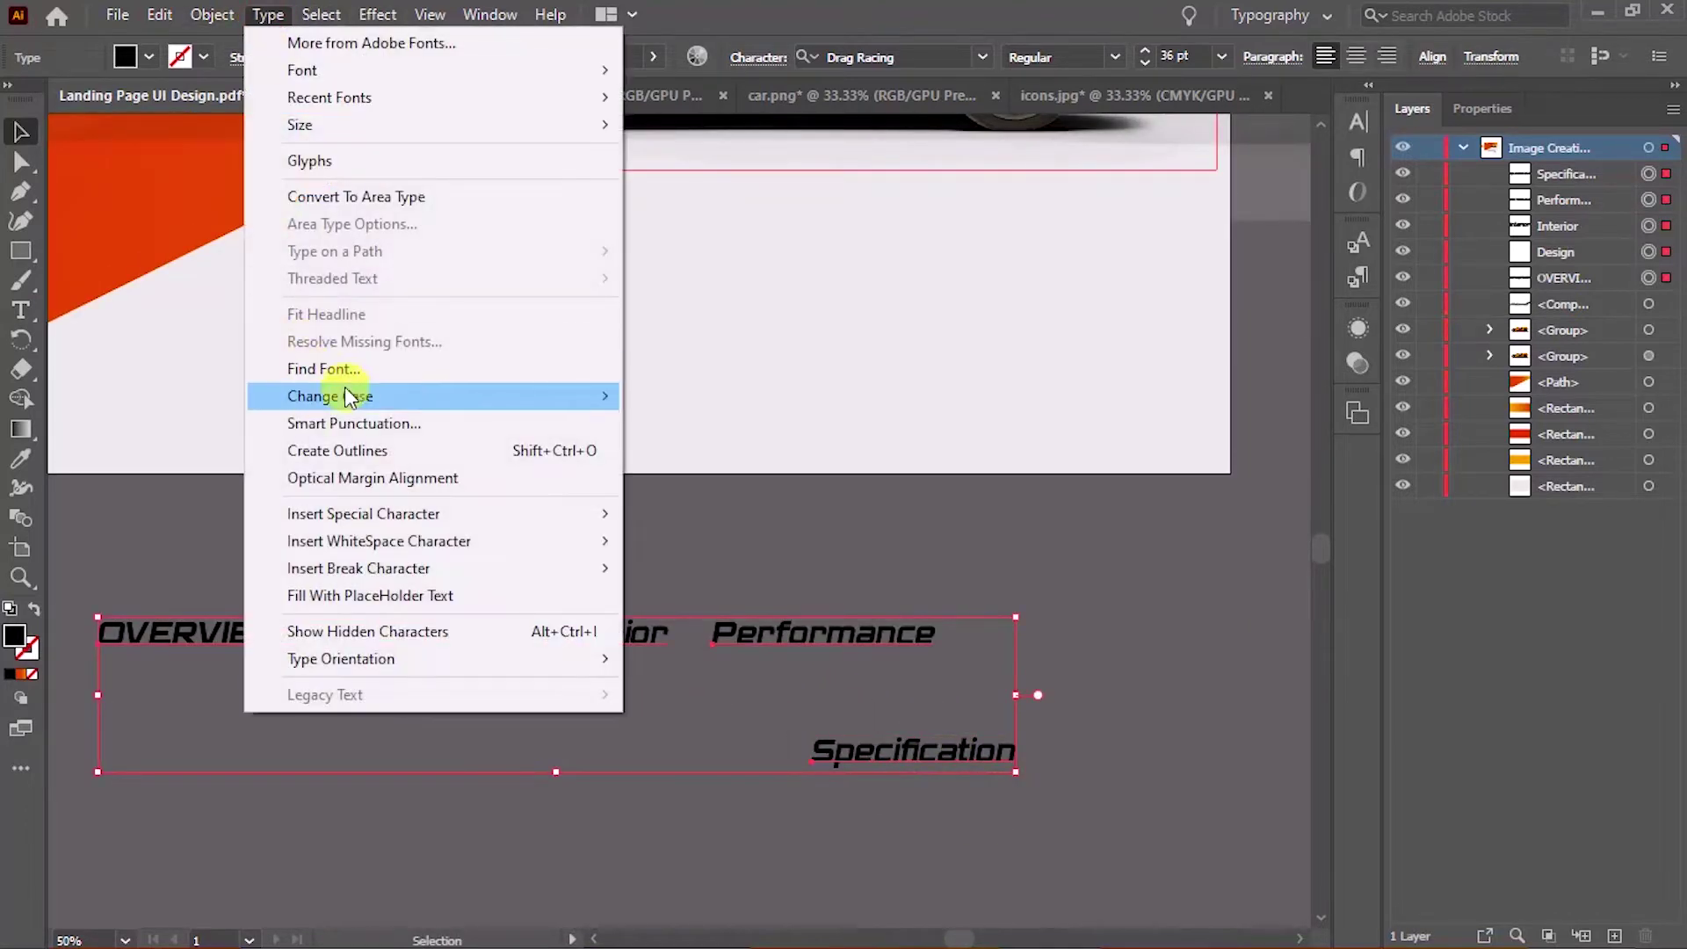
{"action": "left_click", "coordinate": [690, 450]}
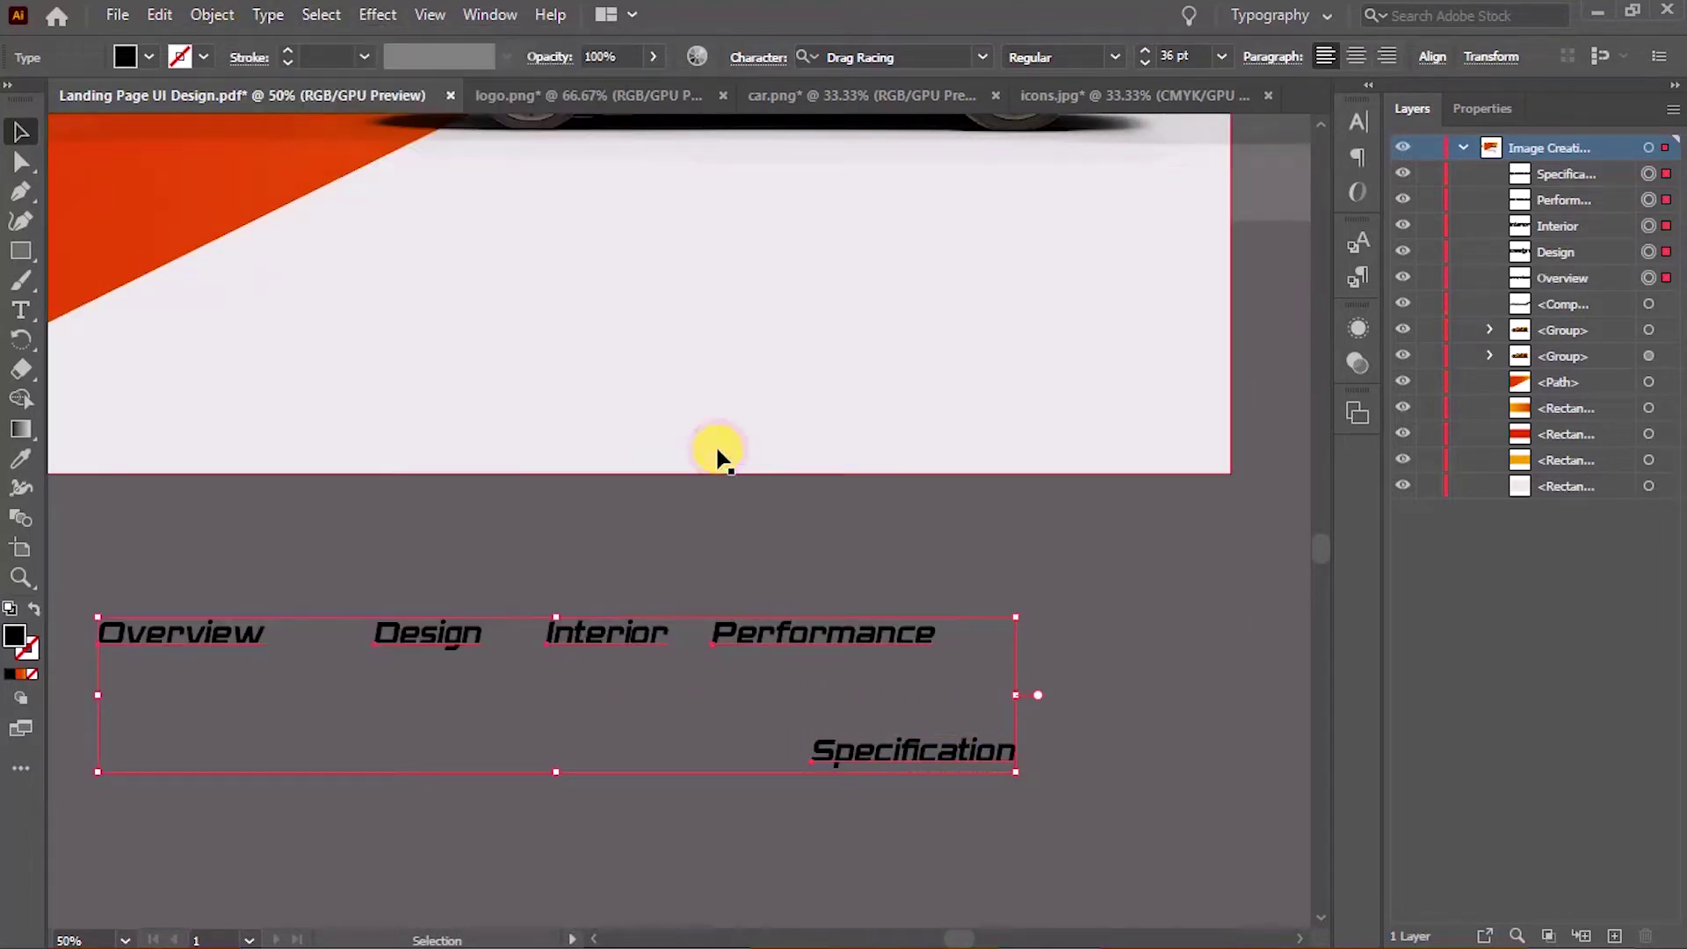
{"action": "left_click", "coordinate": [615, 535]}
Drag Overview, Design, Interior, Performance and Specification into one evenly spaced row
{"action": "scroll", "coordinate": [704, 568], "scroll_direction": "down", "scroll_amount": 2}
{"action": "scroll", "coordinate": [346, 630], "scroll_direction": "down", "scroll_amount": 1}
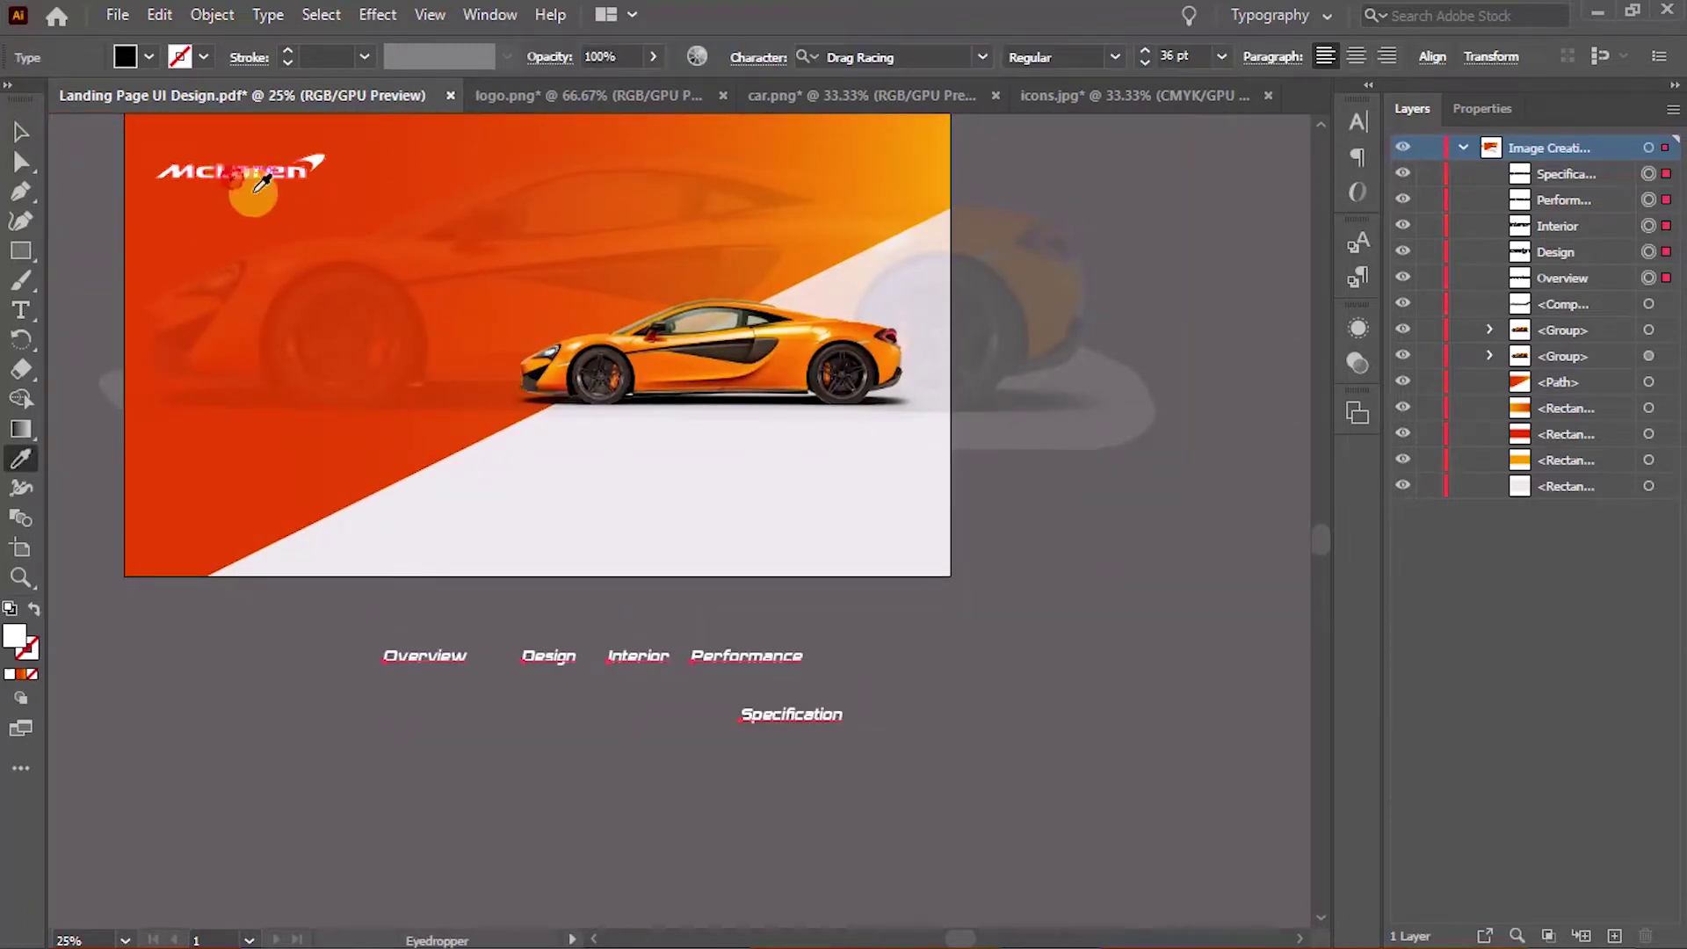
{"action": "left_click_drag", "start_coordinate": [672, 687], "coordinate": [648, 708]}
{"action": "left_click_drag", "start_coordinate": [532, 682], "coordinate": [514, 683]}
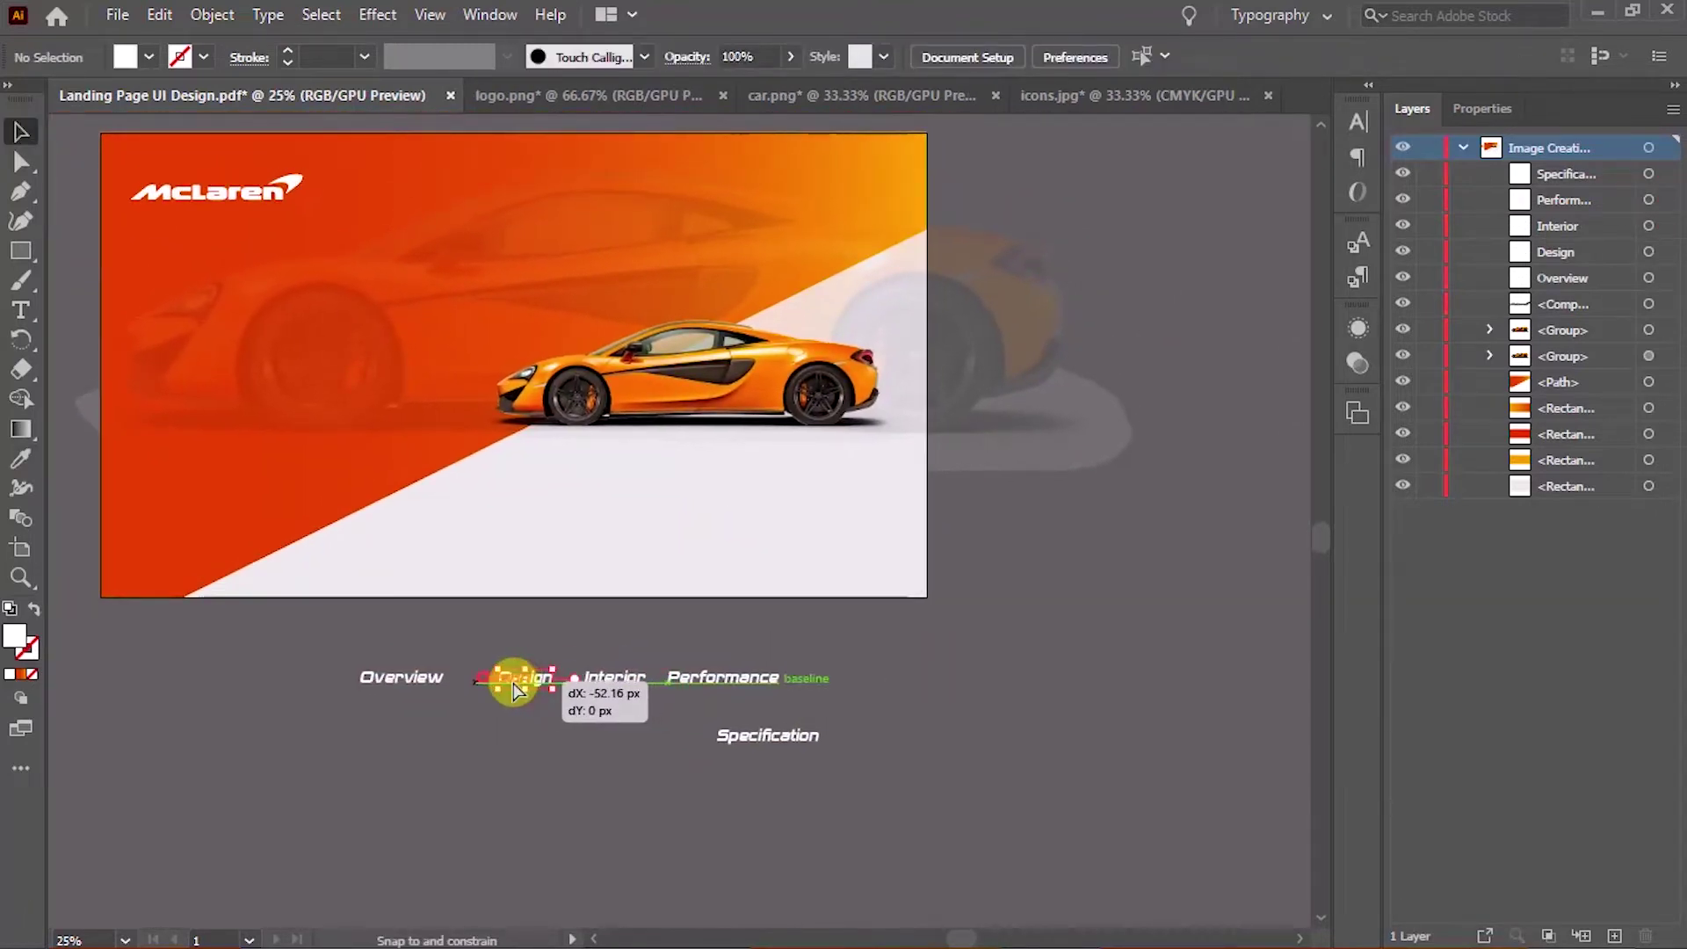
{"action": "mouse_move", "coordinate": [622, 682]}
{"action": "left_mouse_down"}
{"action": "mouse_move", "coordinate": [600, 683]}
{"action": "mouse_move", "coordinate": [671, 684]}
{"action": "left_mouse_up"}
{"action": "left_click_drag", "start_coordinate": [773, 738], "coordinate": [844, 679]}
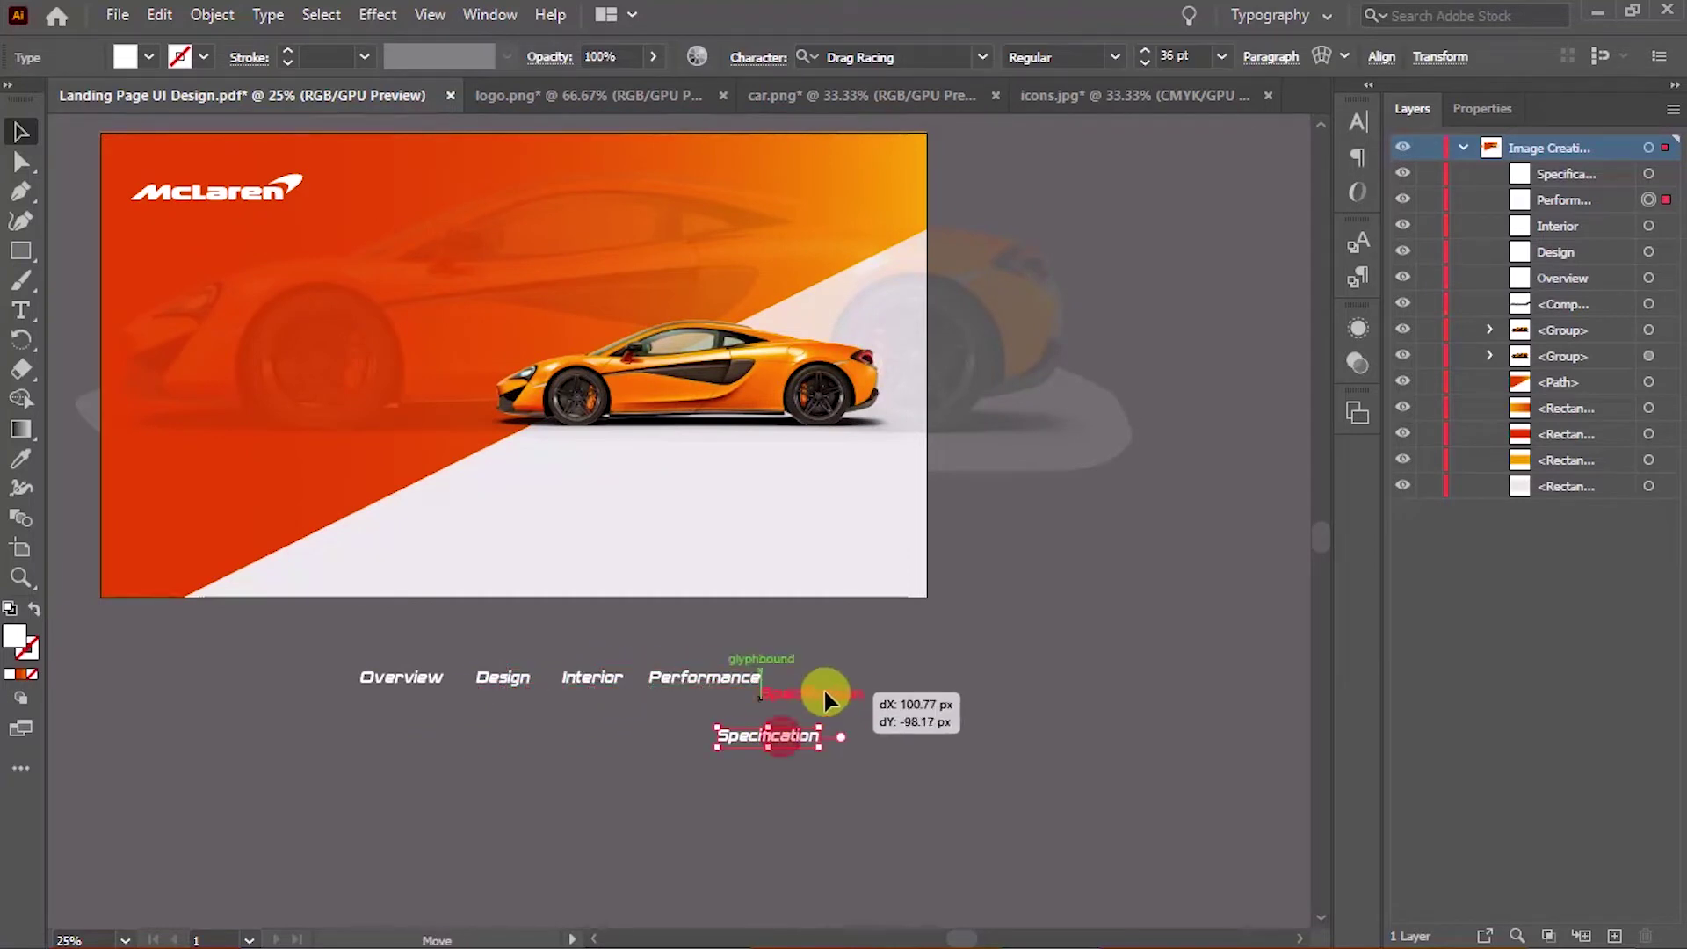
{"action": "left_click_drag", "start_coordinate": [309, 631], "coordinate": [962, 774]}
Check the labels' properties, recentre the view on the artboard, and select all artwork
{"action": "left_click", "coordinate": [1482, 108]}
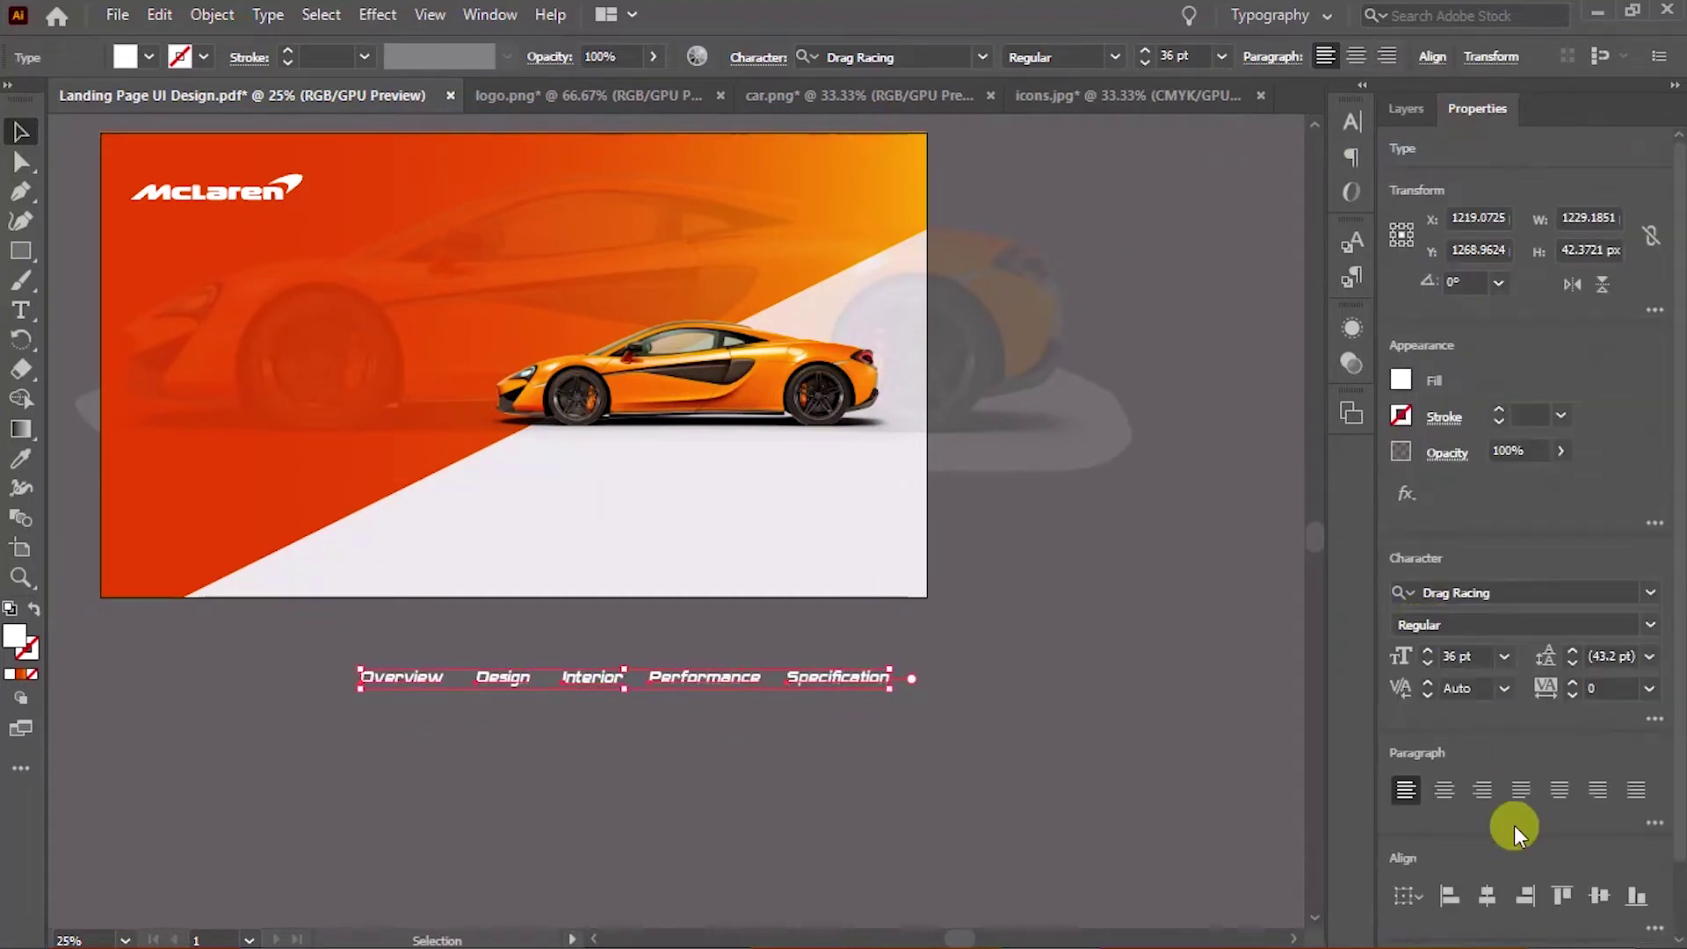
{"action": "left_click", "coordinate": [1002, 704]}
{"action": "scroll", "coordinate": [998, 717], "scroll_direction": "up", "scroll_amount": 1}
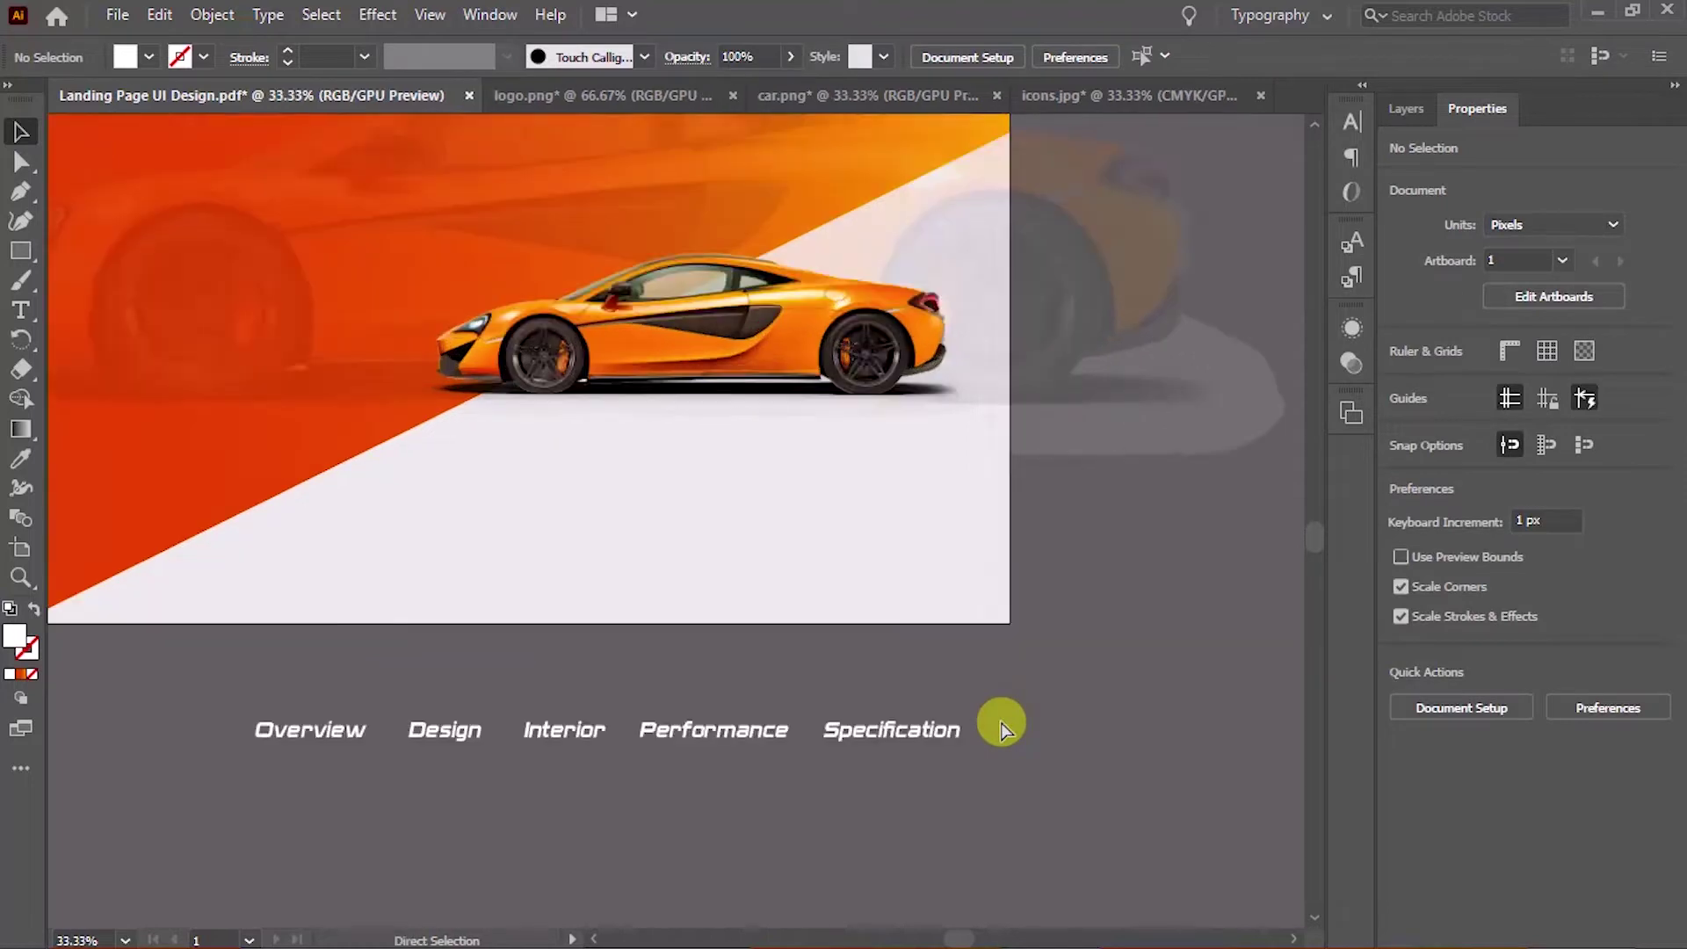
{"action": "scroll", "coordinate": [941, 670], "scroll_direction": "up", "scroll_amount": 1}
{"action": "scroll", "coordinate": [858, 688], "scroll_direction": "down", "scroll_amount": 1}
{"action": "scroll", "coordinate": [859, 688], "scroll_direction": "down", "scroll_amount": 1}
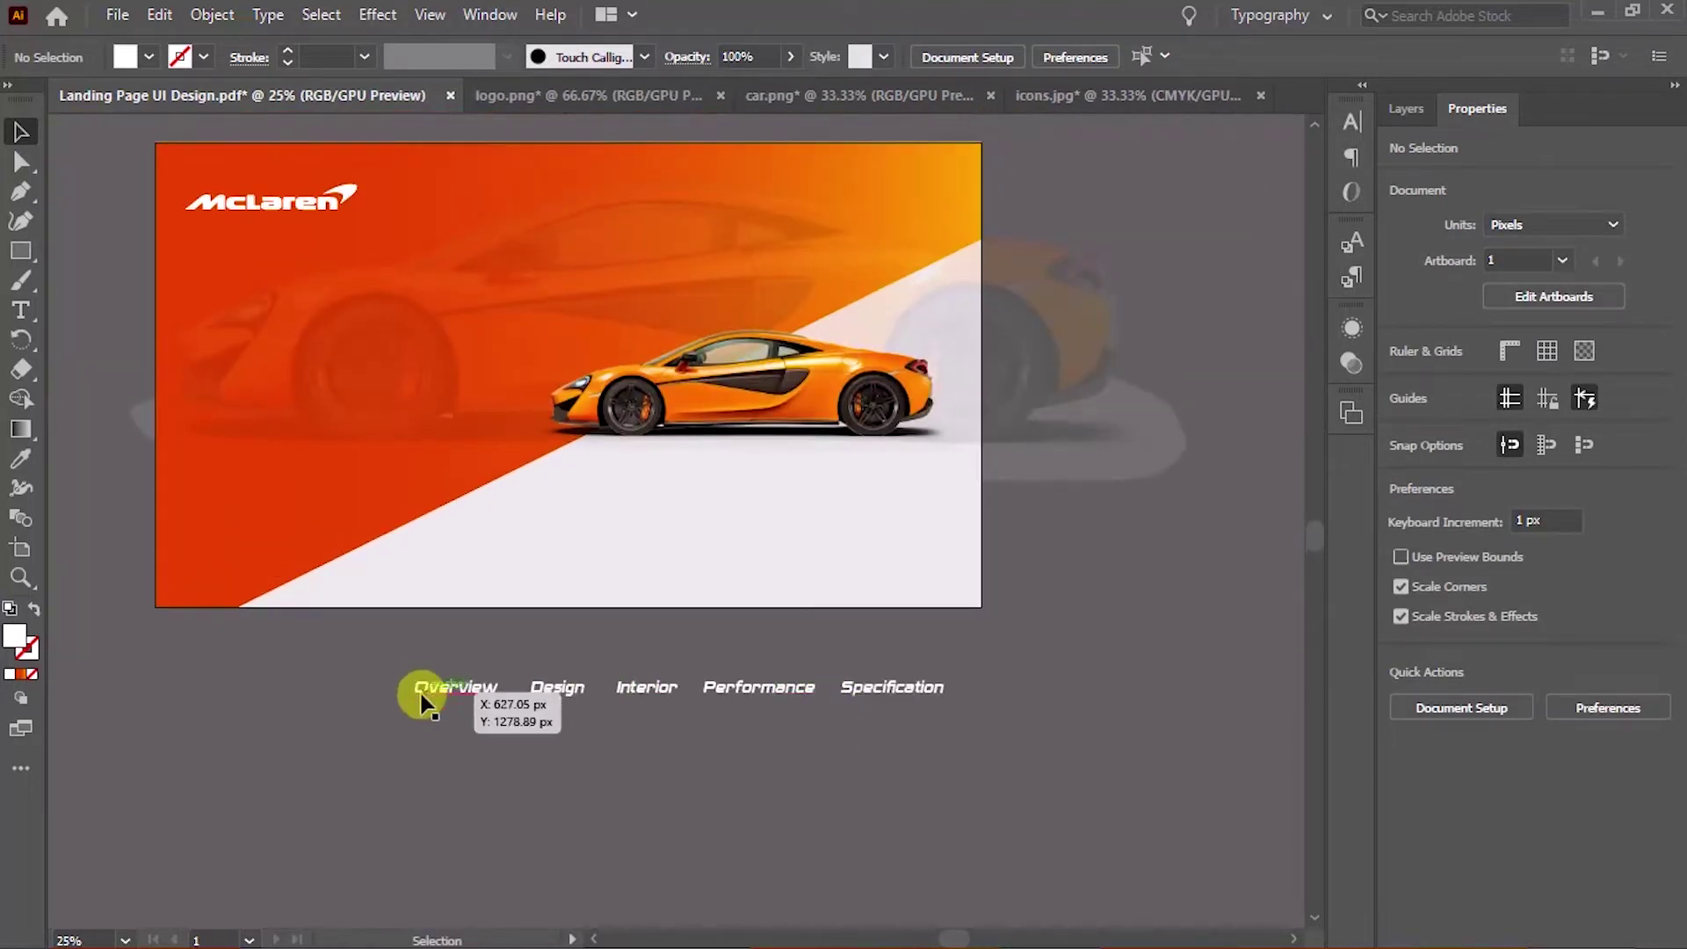
{"action": "left_click_drag", "start_coordinate": [617, 612], "coordinate": [677, 638]}
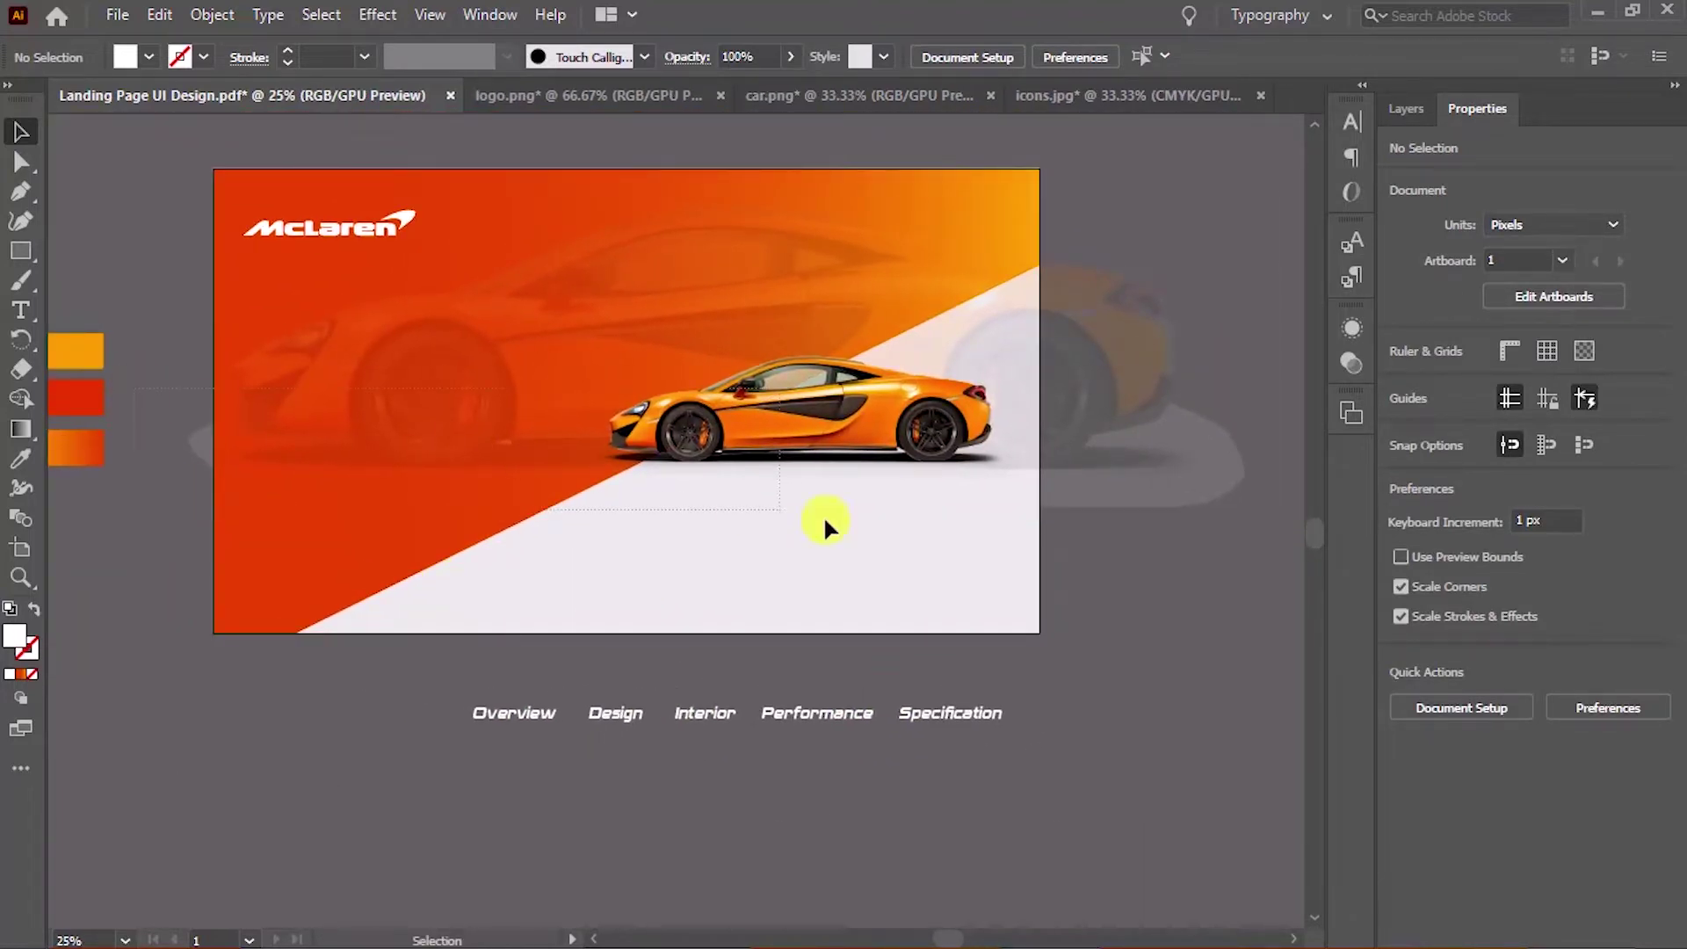
{"action": "key", "text": "ctrl+a"}
Move the nav row onto the artboard's top right, scale it down, and nudge it into place
{"action": "key", "text": "ctrl+shift+a"}
{"action": "left_click_drag", "start_coordinate": [1163, 567], "coordinate": [1124, 628]}
{"action": "left_click_drag", "start_coordinate": [912, 724], "coordinate": [884, 246]}
{"action": "left_click_drag", "start_coordinate": [437, 253], "coordinate": [606, 252]}
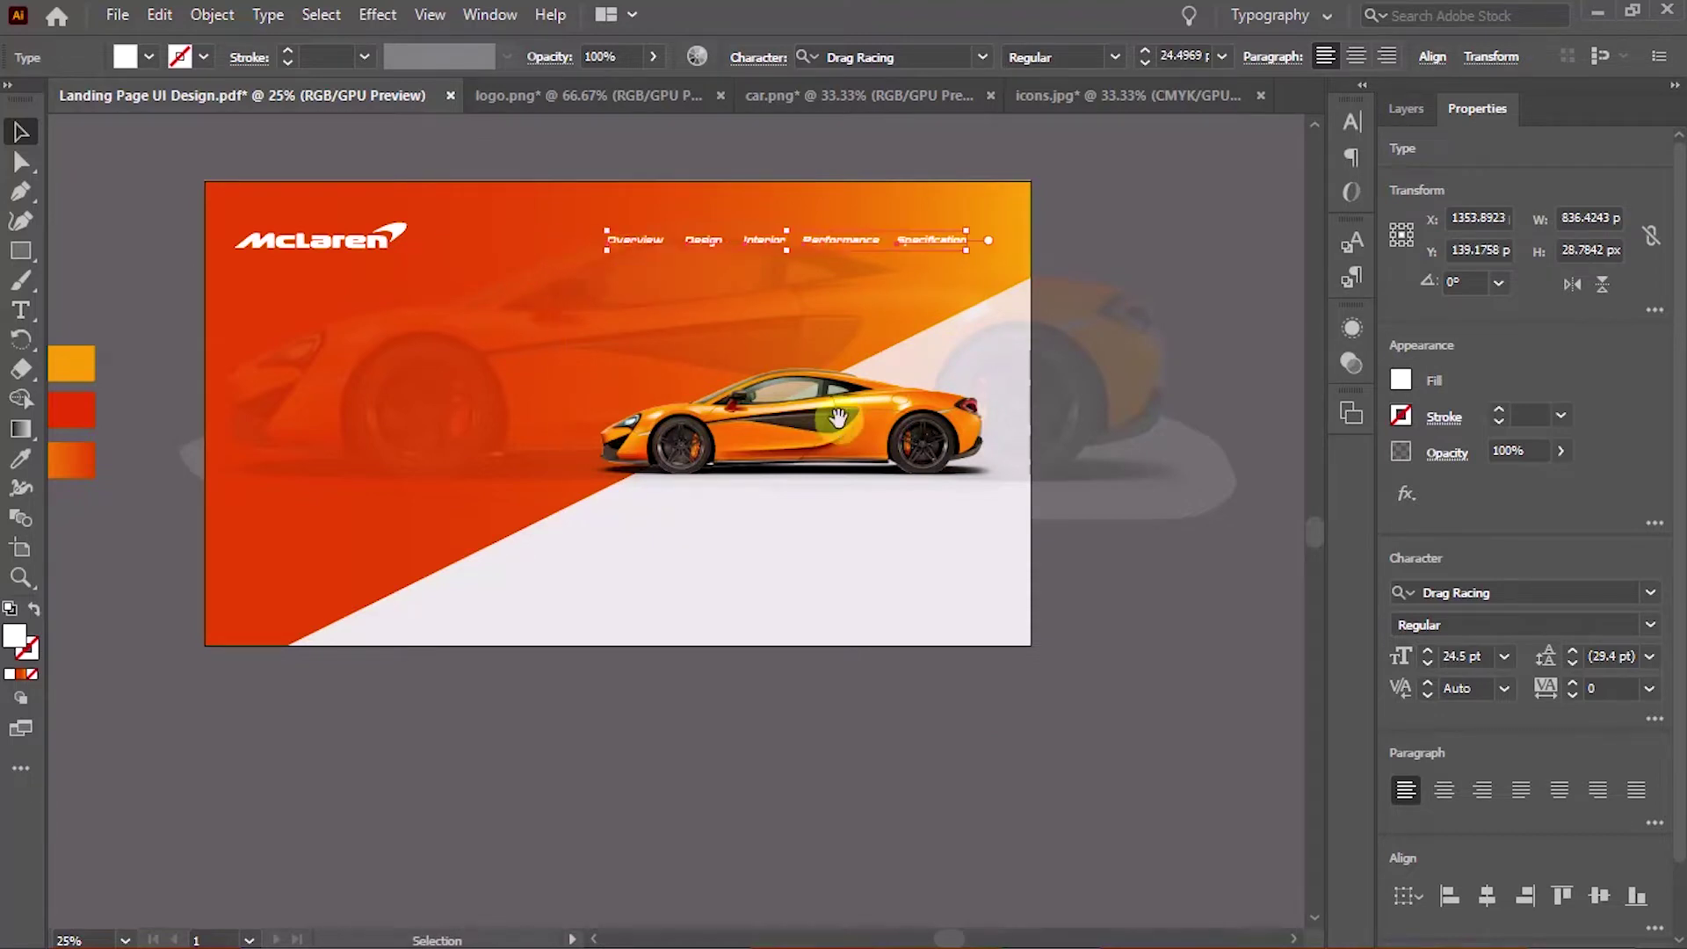
{"action": "left_click_drag", "start_coordinate": [838, 418], "coordinate": [825, 482]}
{"action": "key", "text": "shift+Left"}
{"action": "key", "text": "shift+Left"}
{"action": "key", "text": "shift+Down"}
{"action": "key", "text": "shift+Down"}
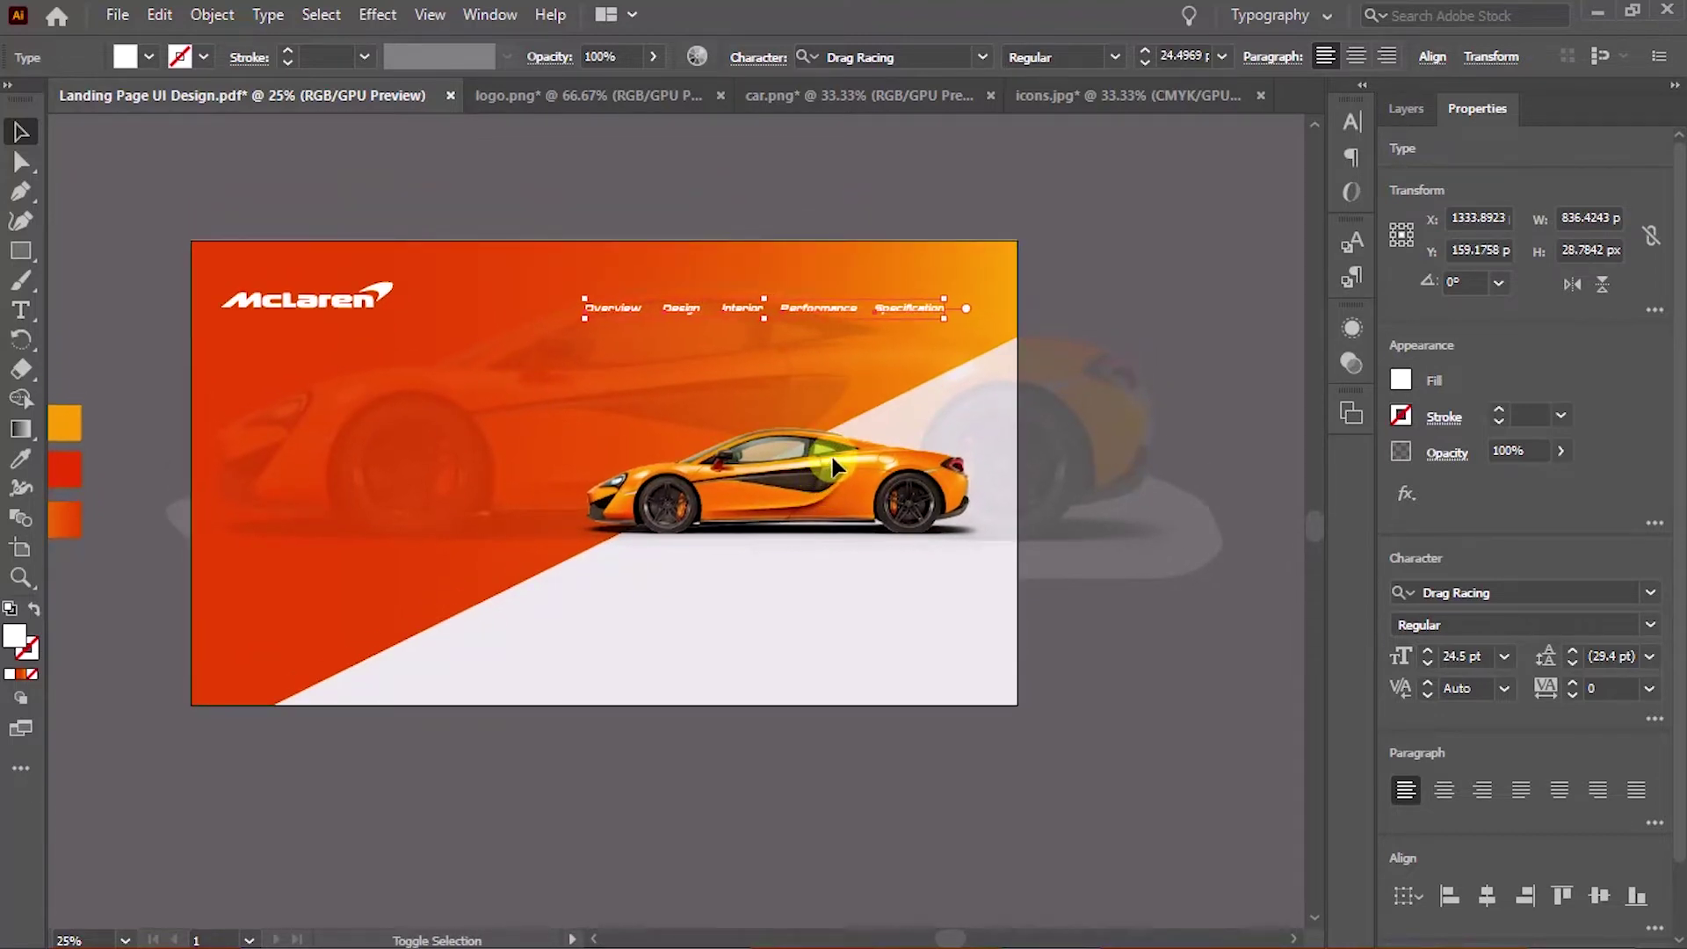
{"action": "key", "text": "shift+Left"}
{"action": "key", "text": "shift+Left"}
{"action": "key", "text": "ctrl+h"}
Vertically centre the McLaren logo with the five nav labels
{"action": "key", "text": "ctrl+equal"}
{"action": "key", "text": "ctrl+minus"}
{"action": "left_click", "coordinate": [738, 354]}
{"action": "mouse_move", "coordinate": [738, 354]}
{"action": "left_mouse_down"}
{"action": "mouse_move", "coordinate": [874, 275]}
{"action": "mouse_move", "coordinate": [859, 279]}
{"action": "left_mouse_up"}
{"action": "left_click", "coordinate": [327, 402]}
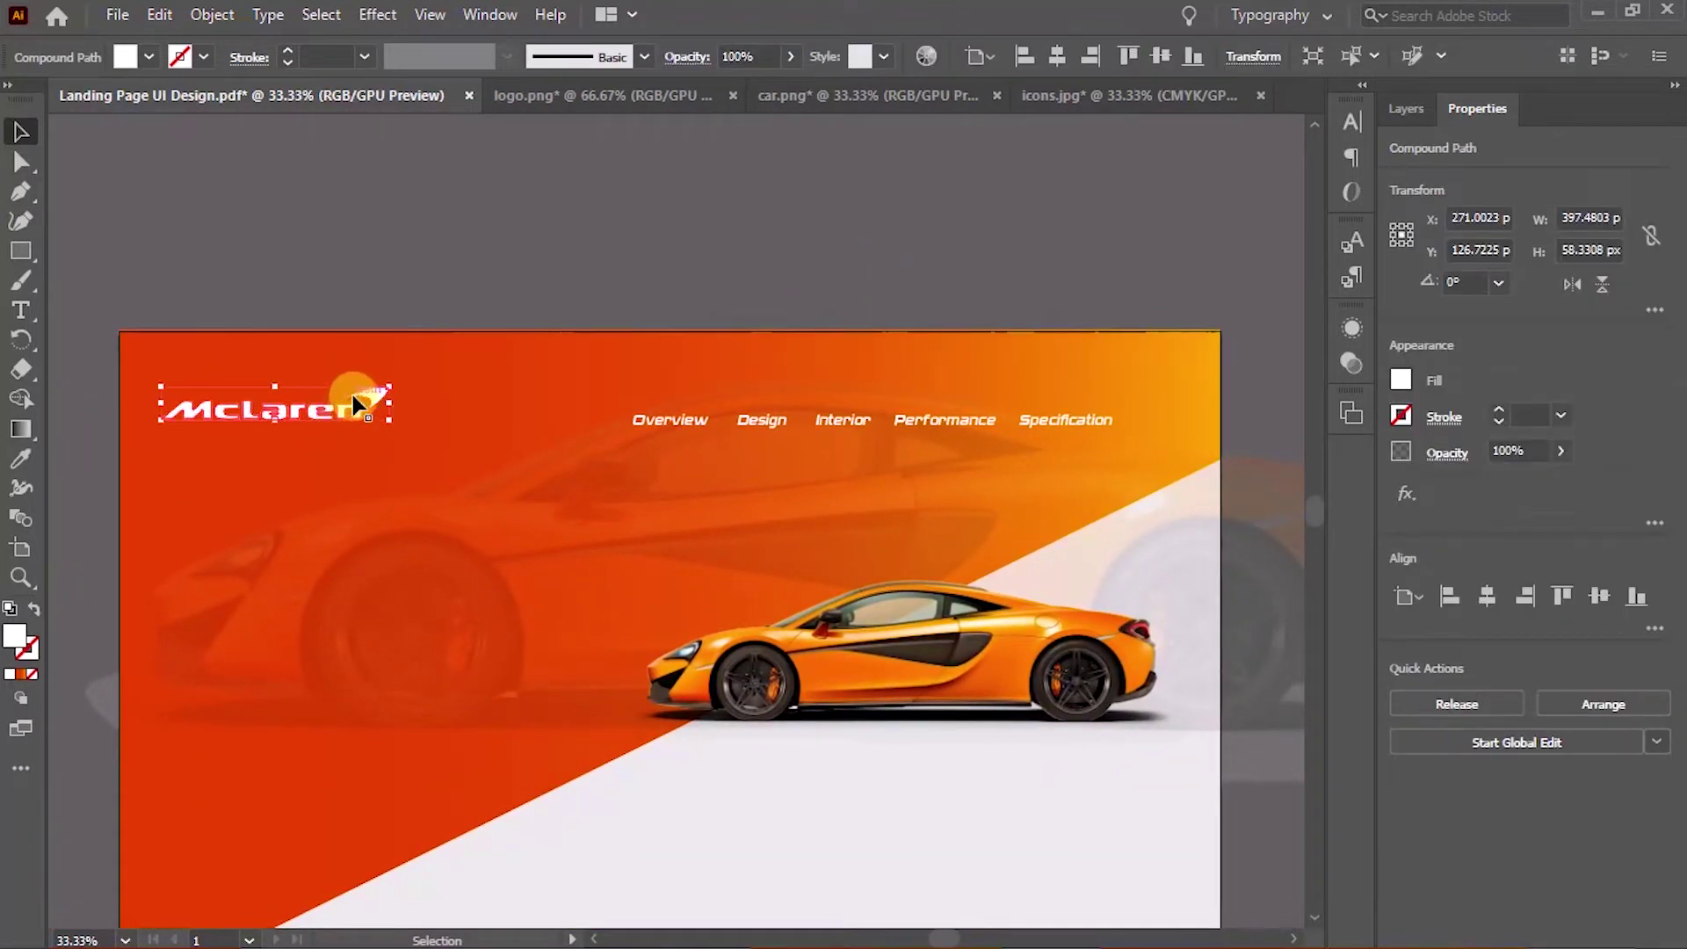
{"action": "left_click", "coordinate": [775, 432], "text": "shift"}
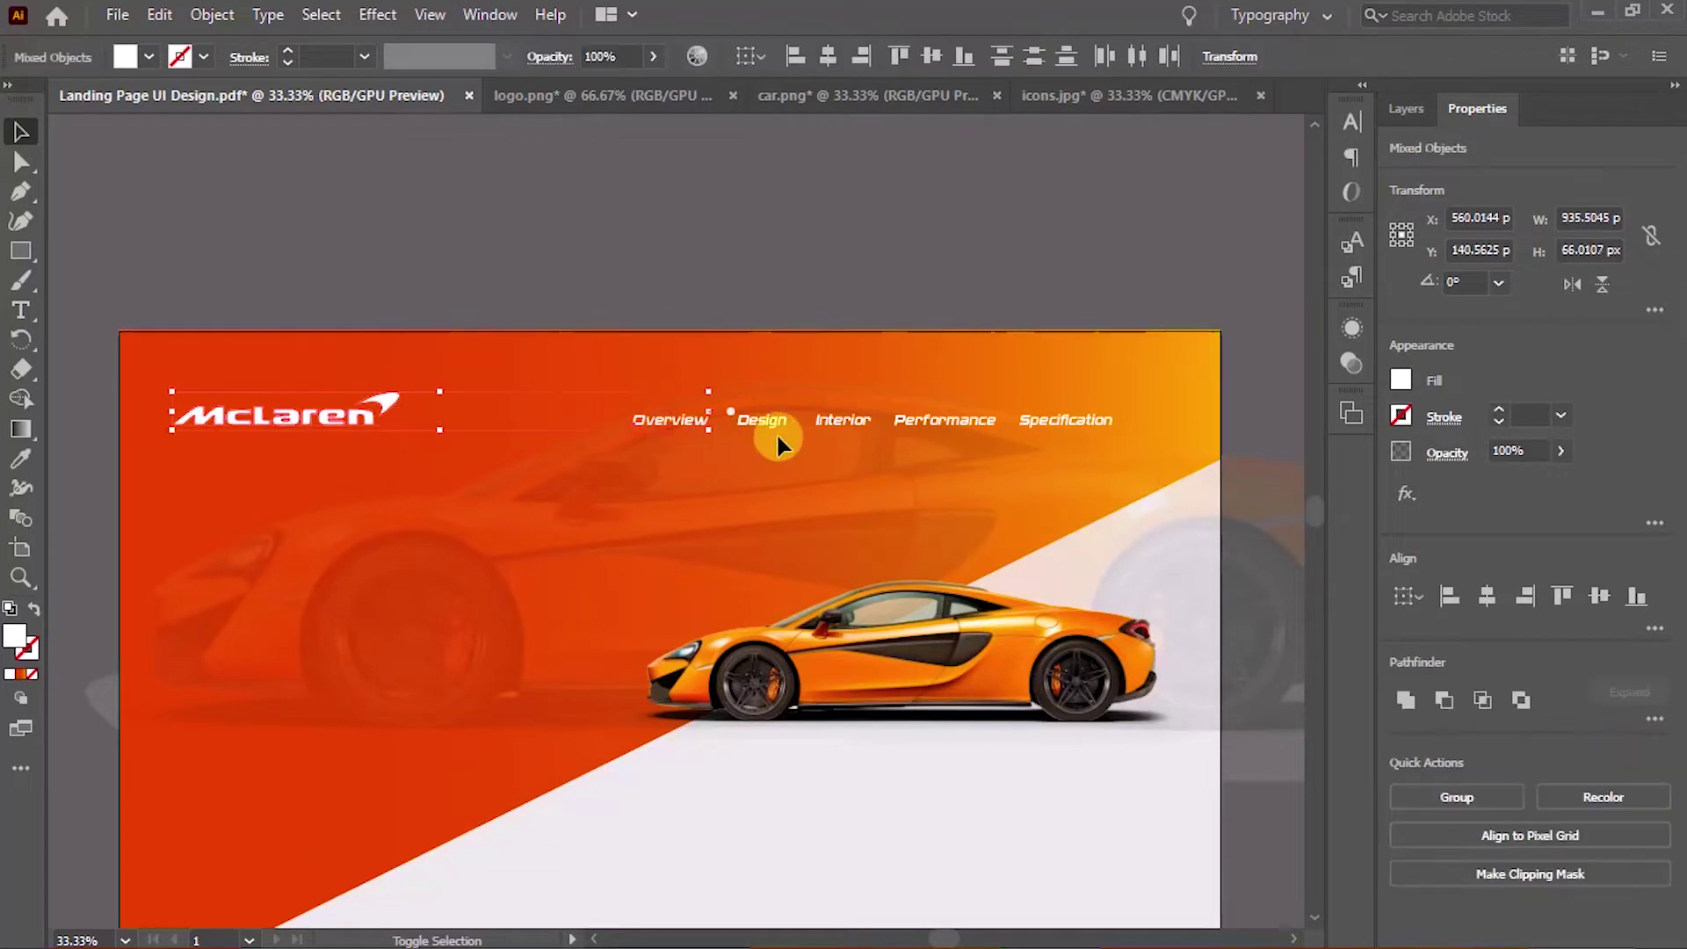
{"action": "left_click", "coordinate": [945, 420], "text": "shift"}
{"action": "left_click", "coordinate": [1064, 422], "text": "shift"}
{"action": "left_click", "coordinate": [925, 61]}
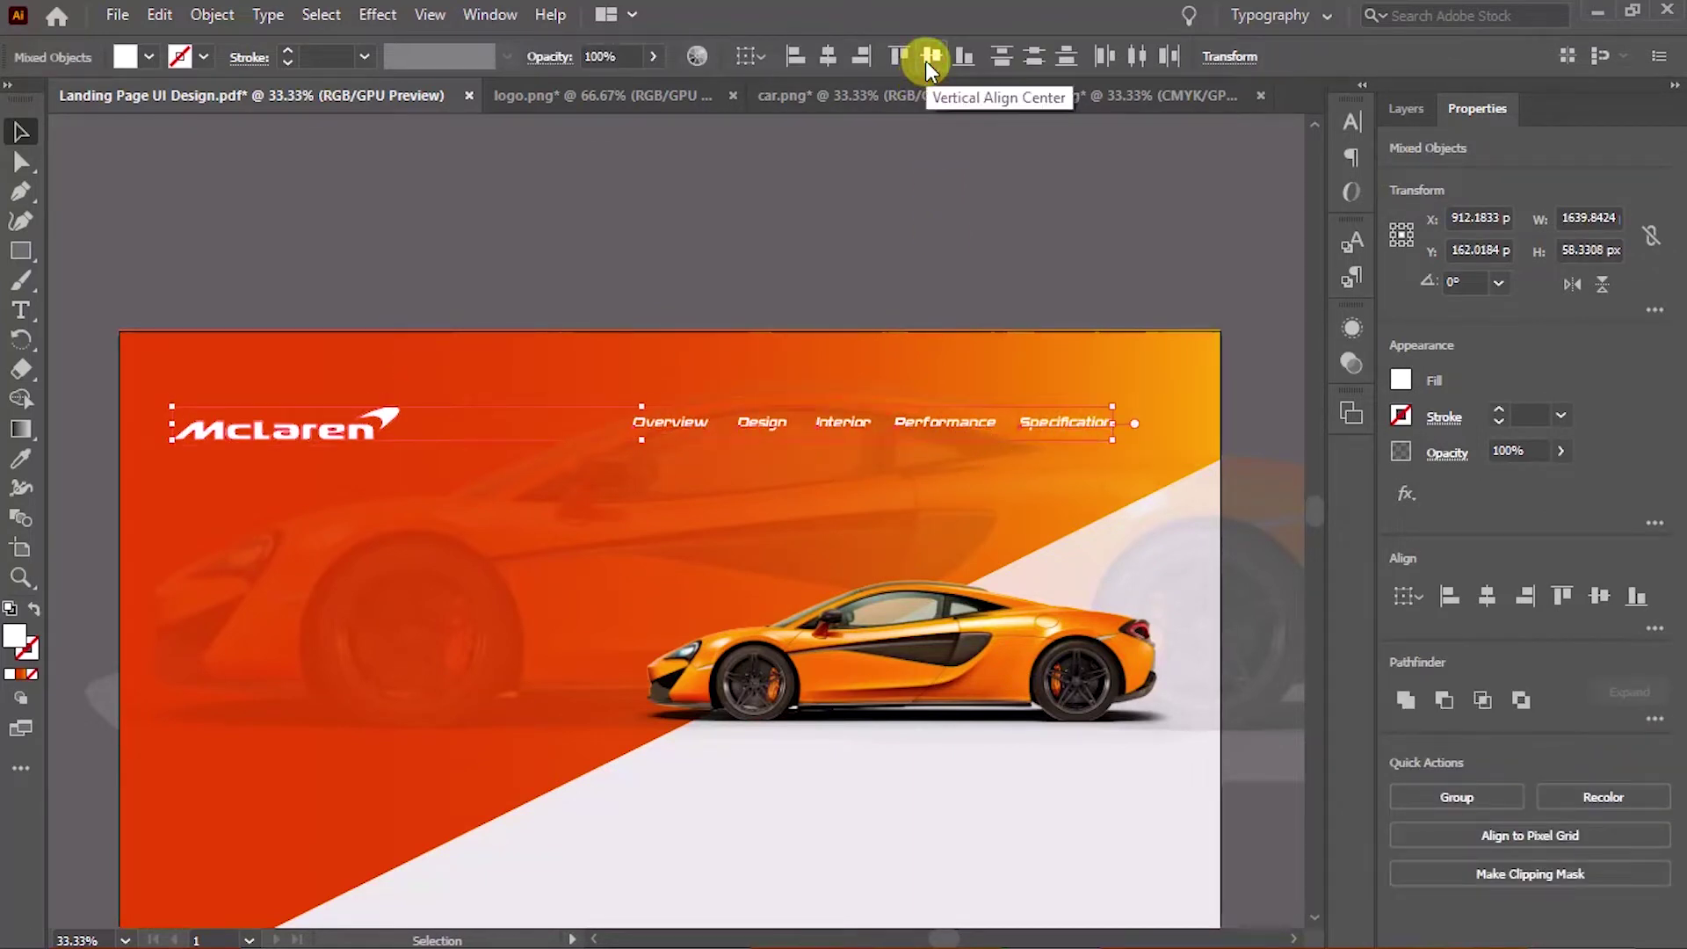
Nudge the McLaren logo slightly upward and deselect it
{"action": "left_click", "coordinate": [870, 262]}
{"action": "left_click_drag", "start_coordinate": [335, 435], "coordinate": [329, 431]}
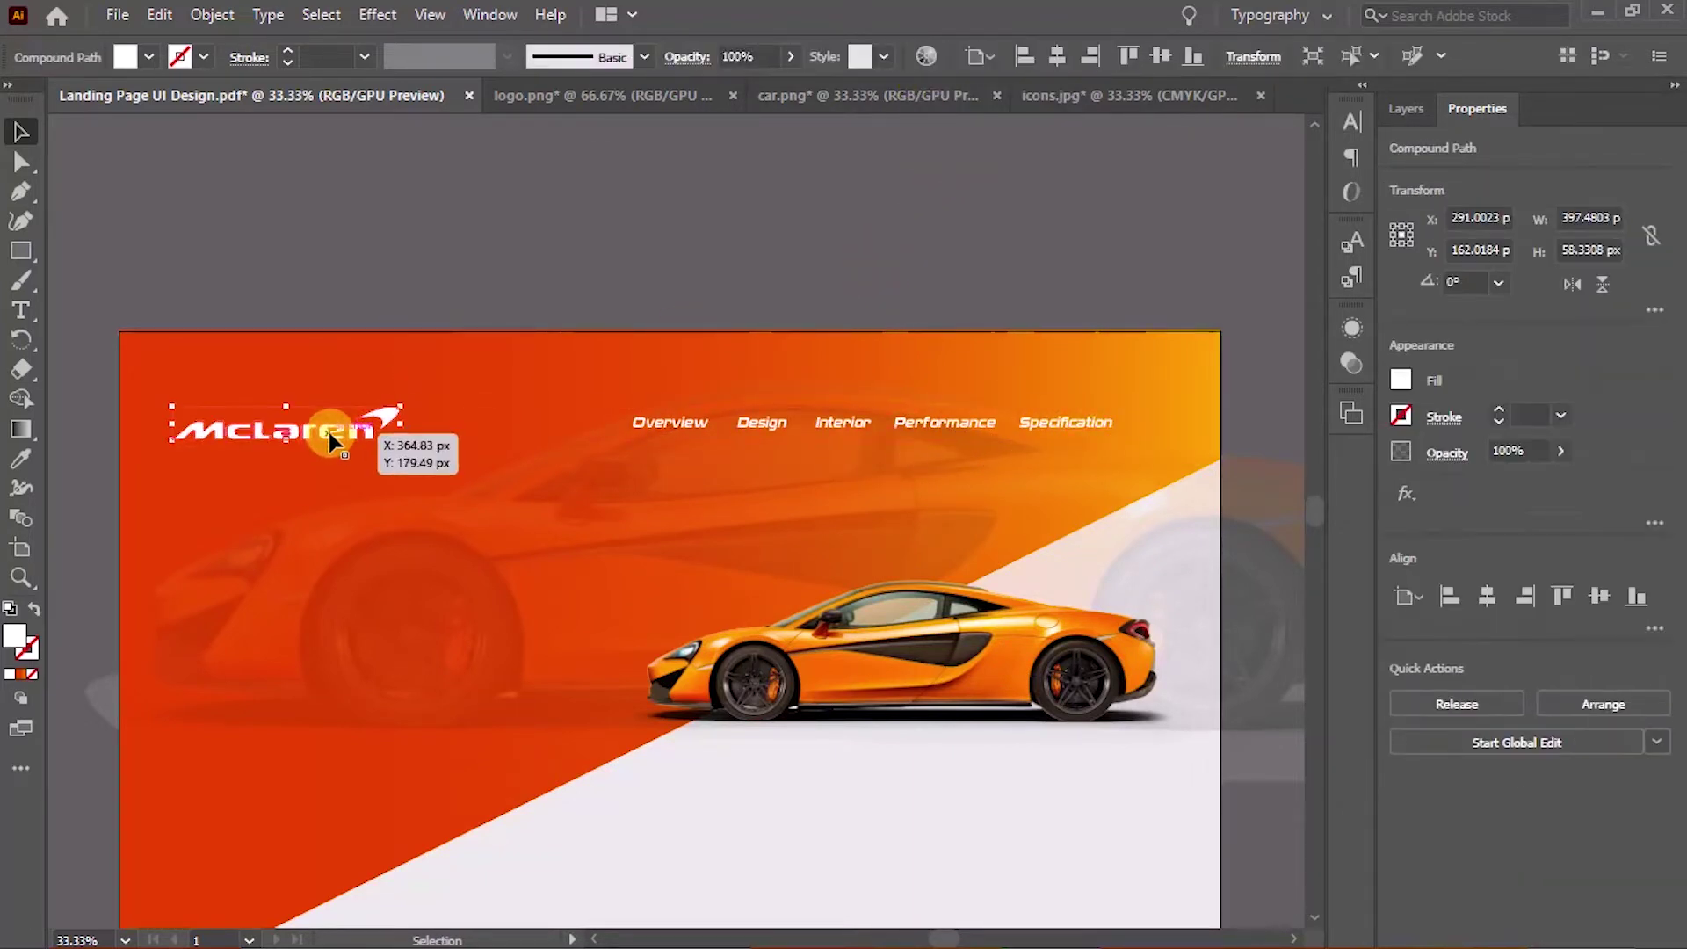
{"action": "left_click", "coordinate": [482, 293]}
{"action": "scroll", "coordinate": [519, 268], "scroll_direction": "right", "scroll_amount": 3}
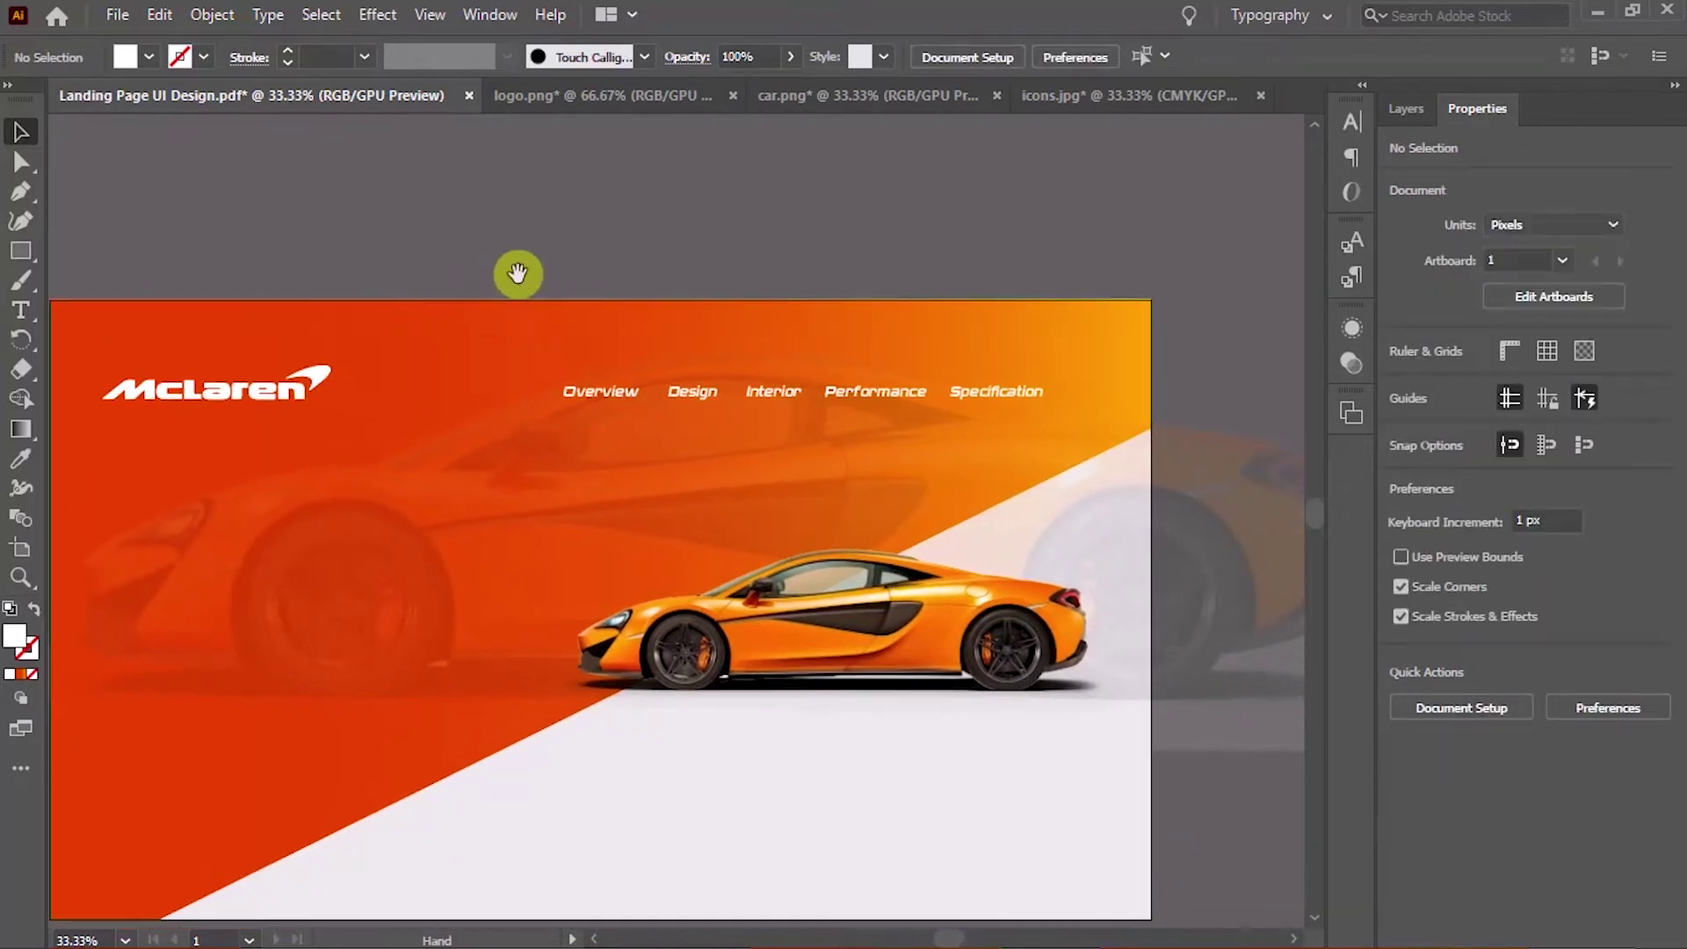
Dim all nav labels except Overview to 50% opacity
{"action": "scroll", "coordinate": [662, 278], "scroll_direction": "down", "scroll_amount": 1}
{"action": "key", "text": "ctrl+plus"}
{"action": "key", "text": "ctrl+plus"}
{"action": "scroll", "coordinate": [729, 492], "scroll_direction": "up", "scroll_amount": 2}
{"action": "left_click_drag", "start_coordinate": [864, 516], "coordinate": [731, 524]}
{"action": "left_click", "coordinate": [492, 413]}
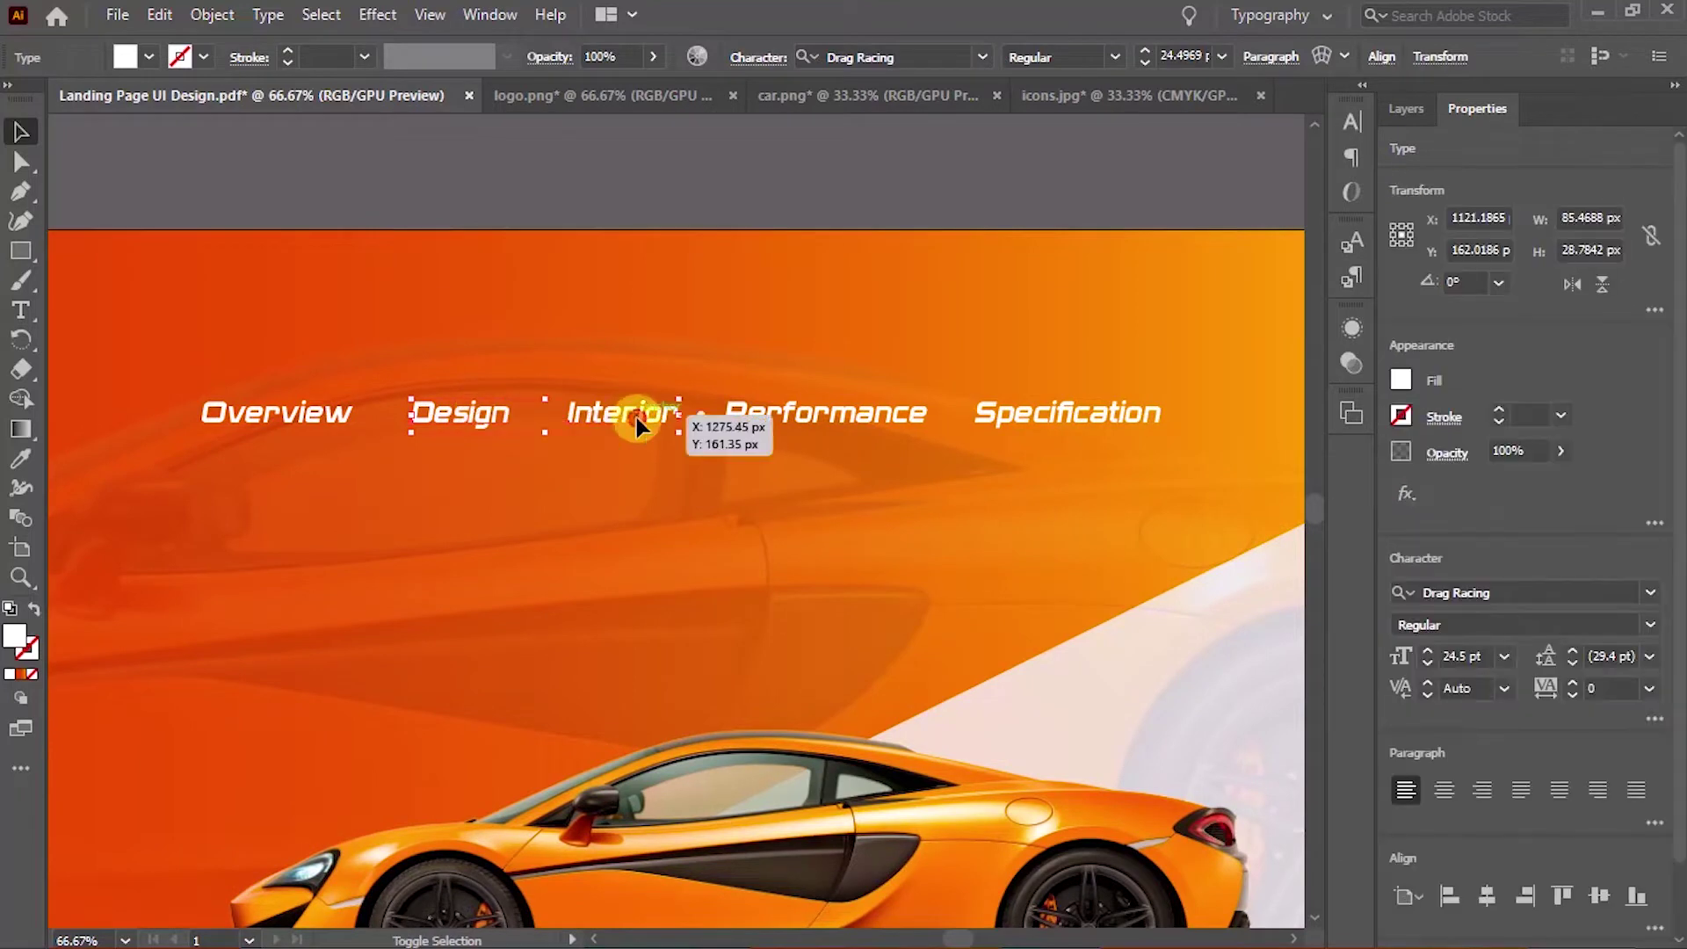
{"action": "left_click", "coordinate": [984, 418], "text": "shift"}
{"action": "left_click", "coordinate": [620, 55]}
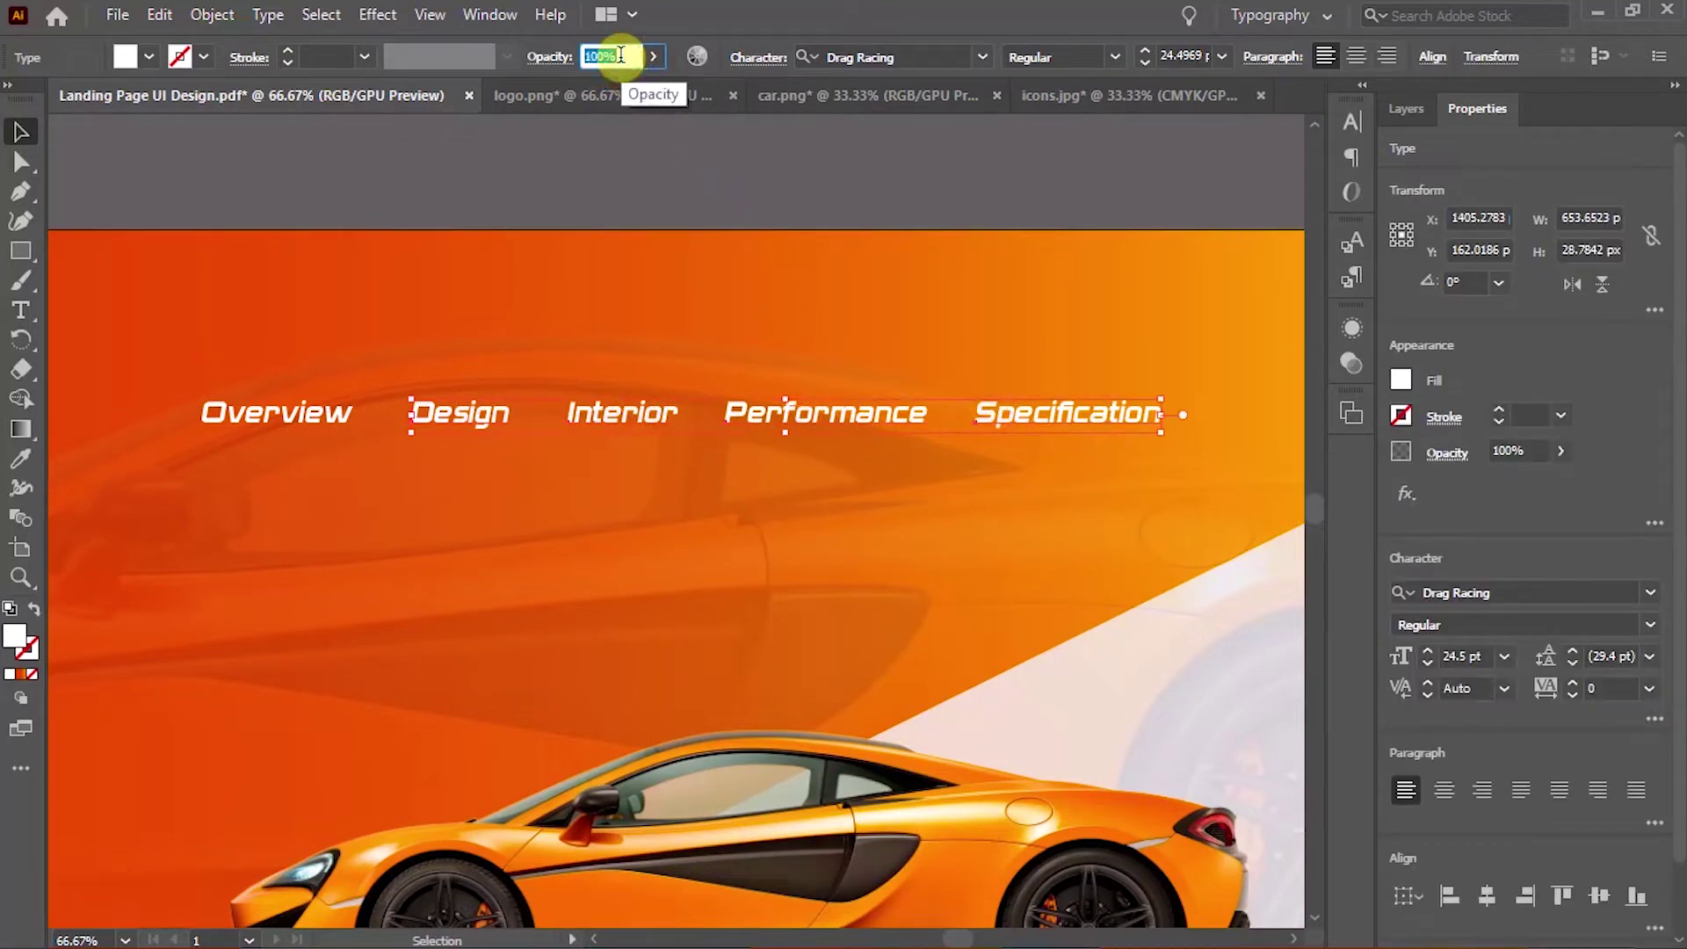
{"action": "type", "text": "50"}
{"action": "key", "text": "Return"}
{"action": "left_click", "coordinate": [615, 192]}
Draw a thin white underline bar, about 55 by 5 px, beneath Overview
{"action": "scroll", "coordinate": [798, 214], "scroll_direction": "left", "scroll_amount": 2}
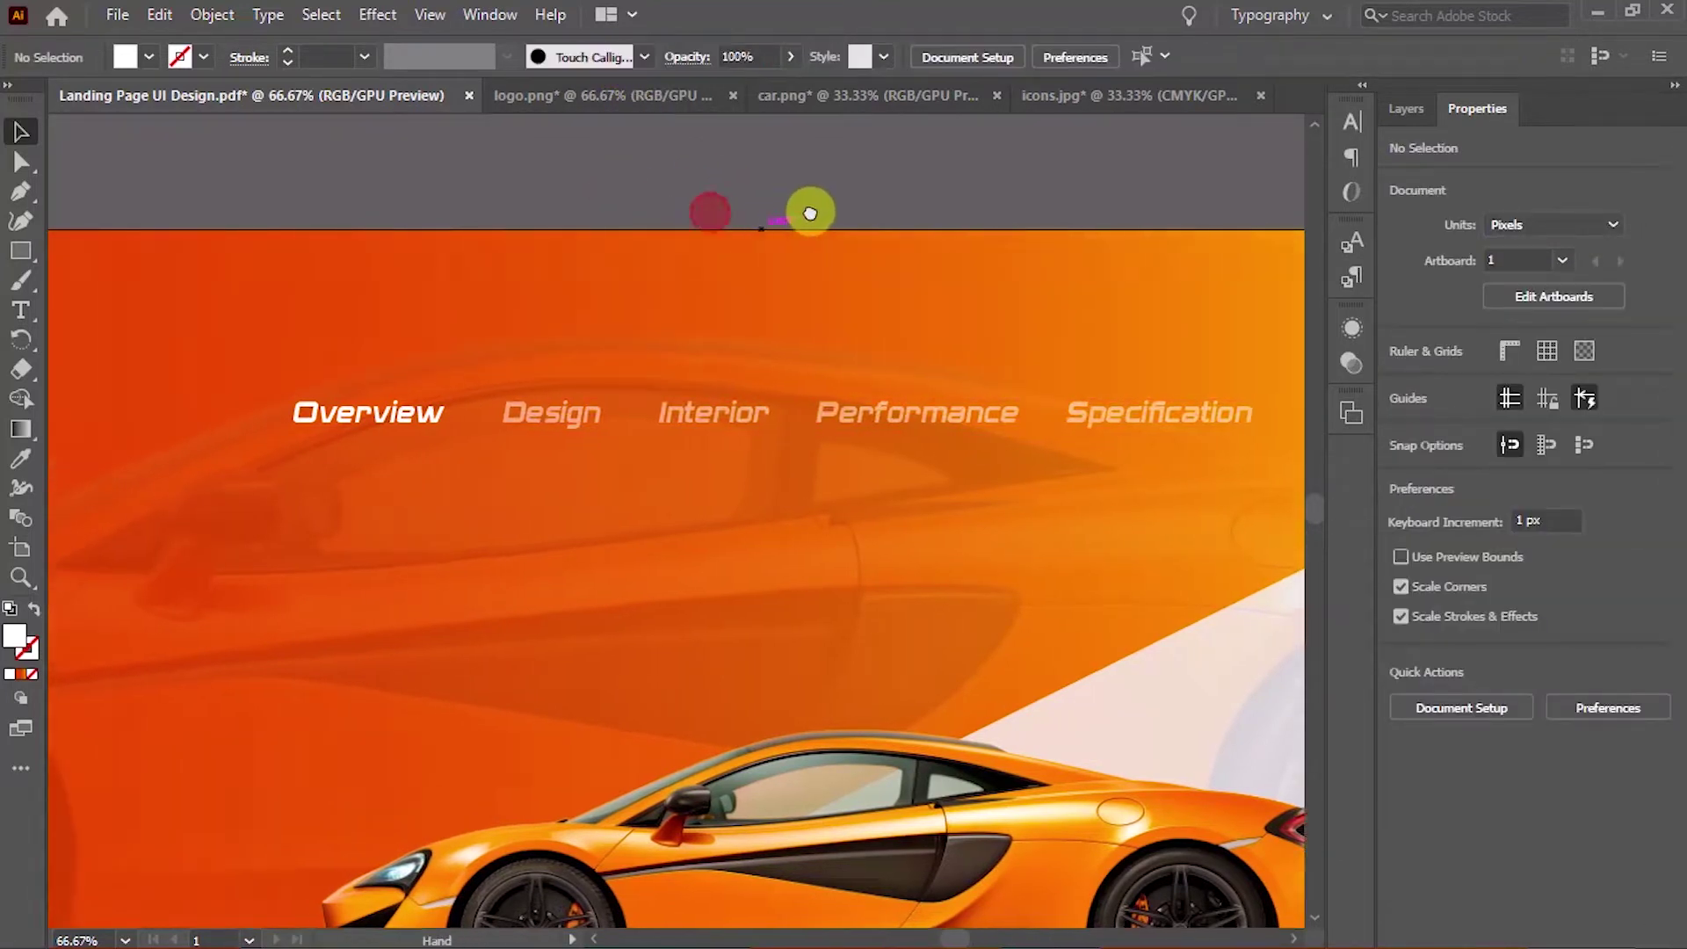
{"action": "scroll", "coordinate": [818, 288], "scroll_direction": "left", "scroll_amount": 2}
{"action": "key", "text": "m"}
{"action": "left_click_drag", "start_coordinate": [441, 449], "coordinate": [484, 461]}
{"action": "key", "text": "v"}
{"action": "left_click", "coordinate": [613, 503]}
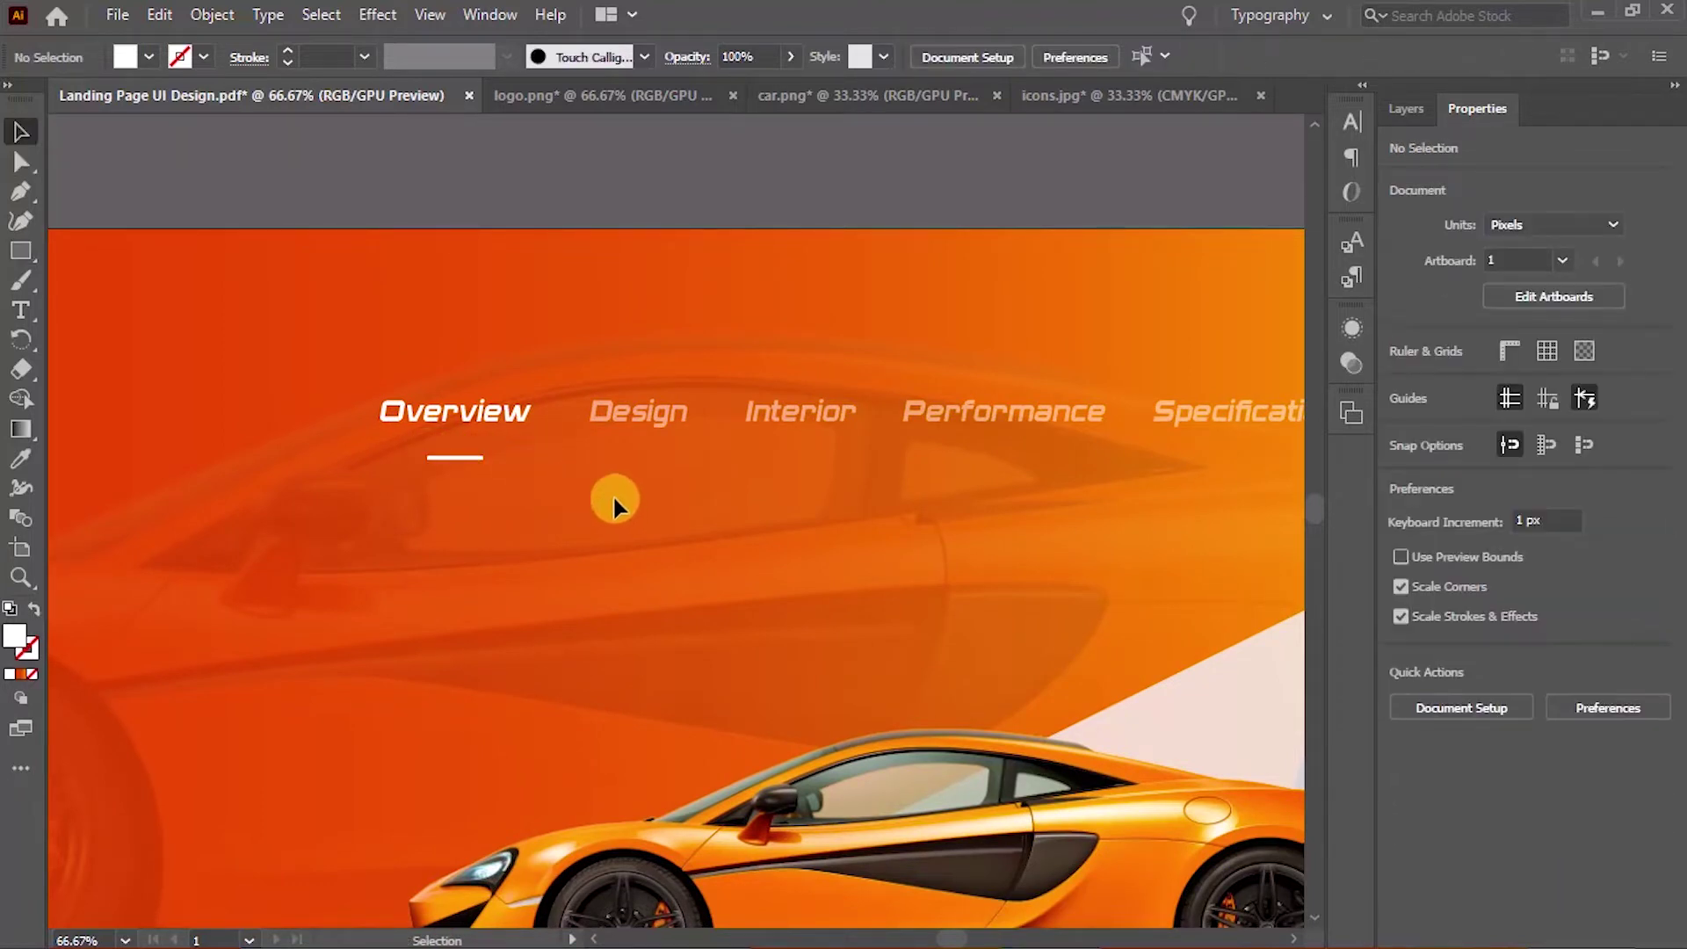
{"action": "left_click_drag", "start_coordinate": [593, 485], "coordinate": [992, 540]}
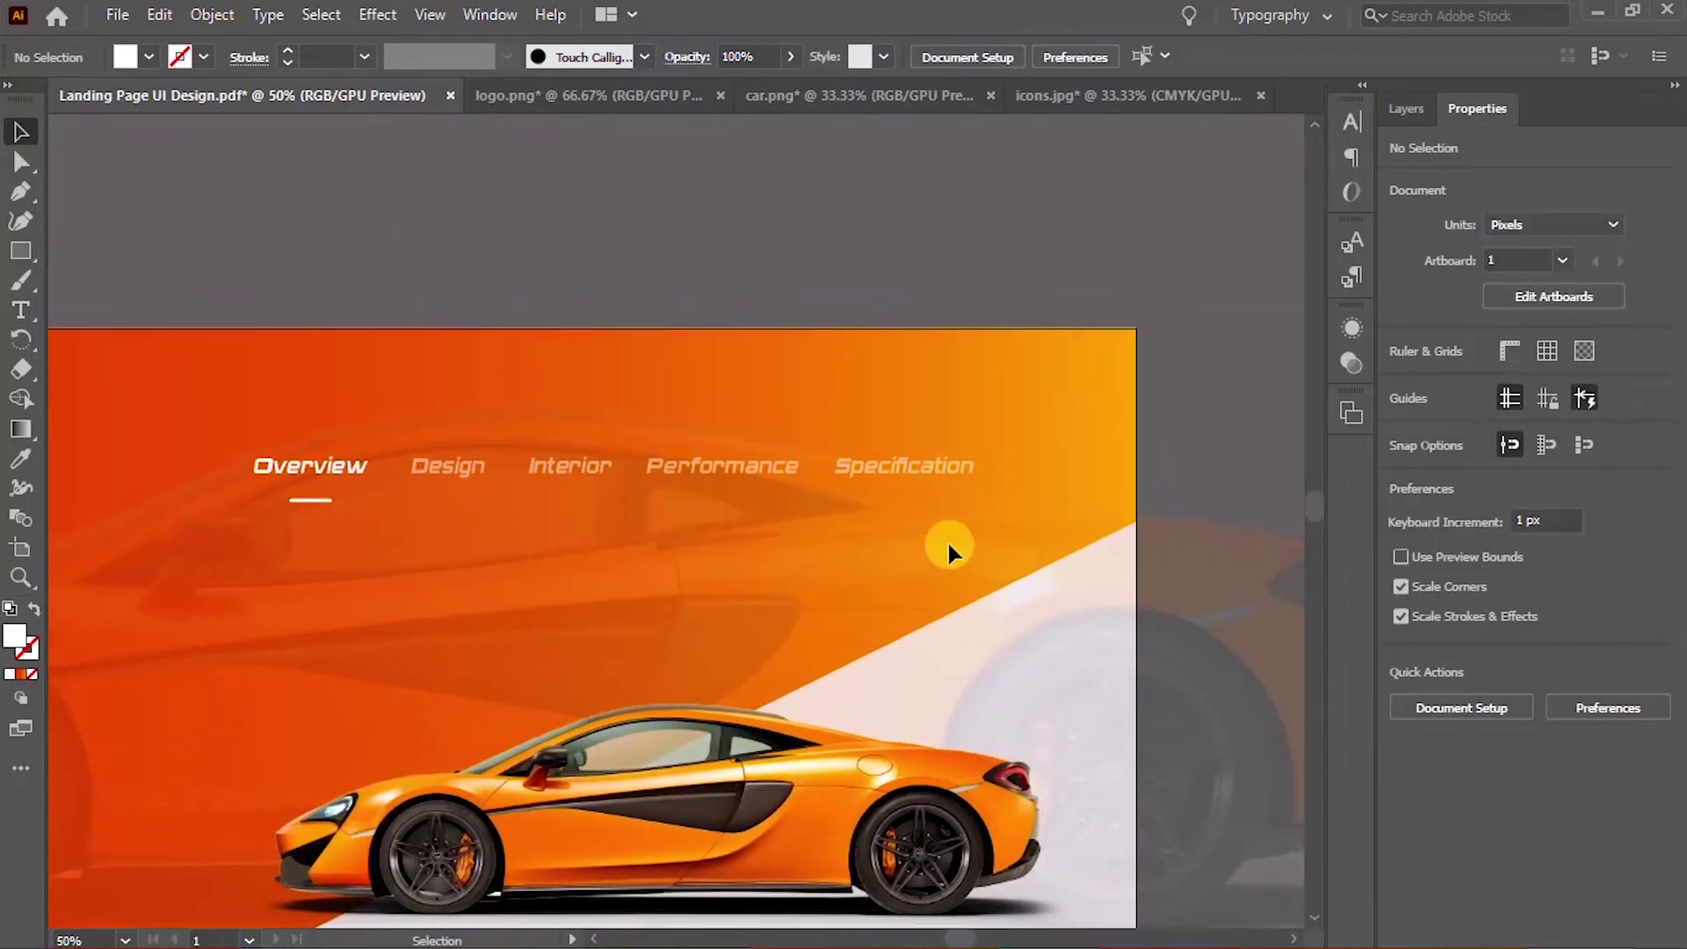
{"action": "scroll", "coordinate": [992, 540], "scroll_direction": "right", "scroll_amount": 3}
Draw a thin bar right of Specification, duplicate it, and widen the middle bar
{"action": "key", "text": "ctrl+plus"}
{"action": "key", "text": "ctrl+plus"}
{"action": "left_click_drag", "start_coordinate": [1079, 470], "coordinate": [723, 579]}
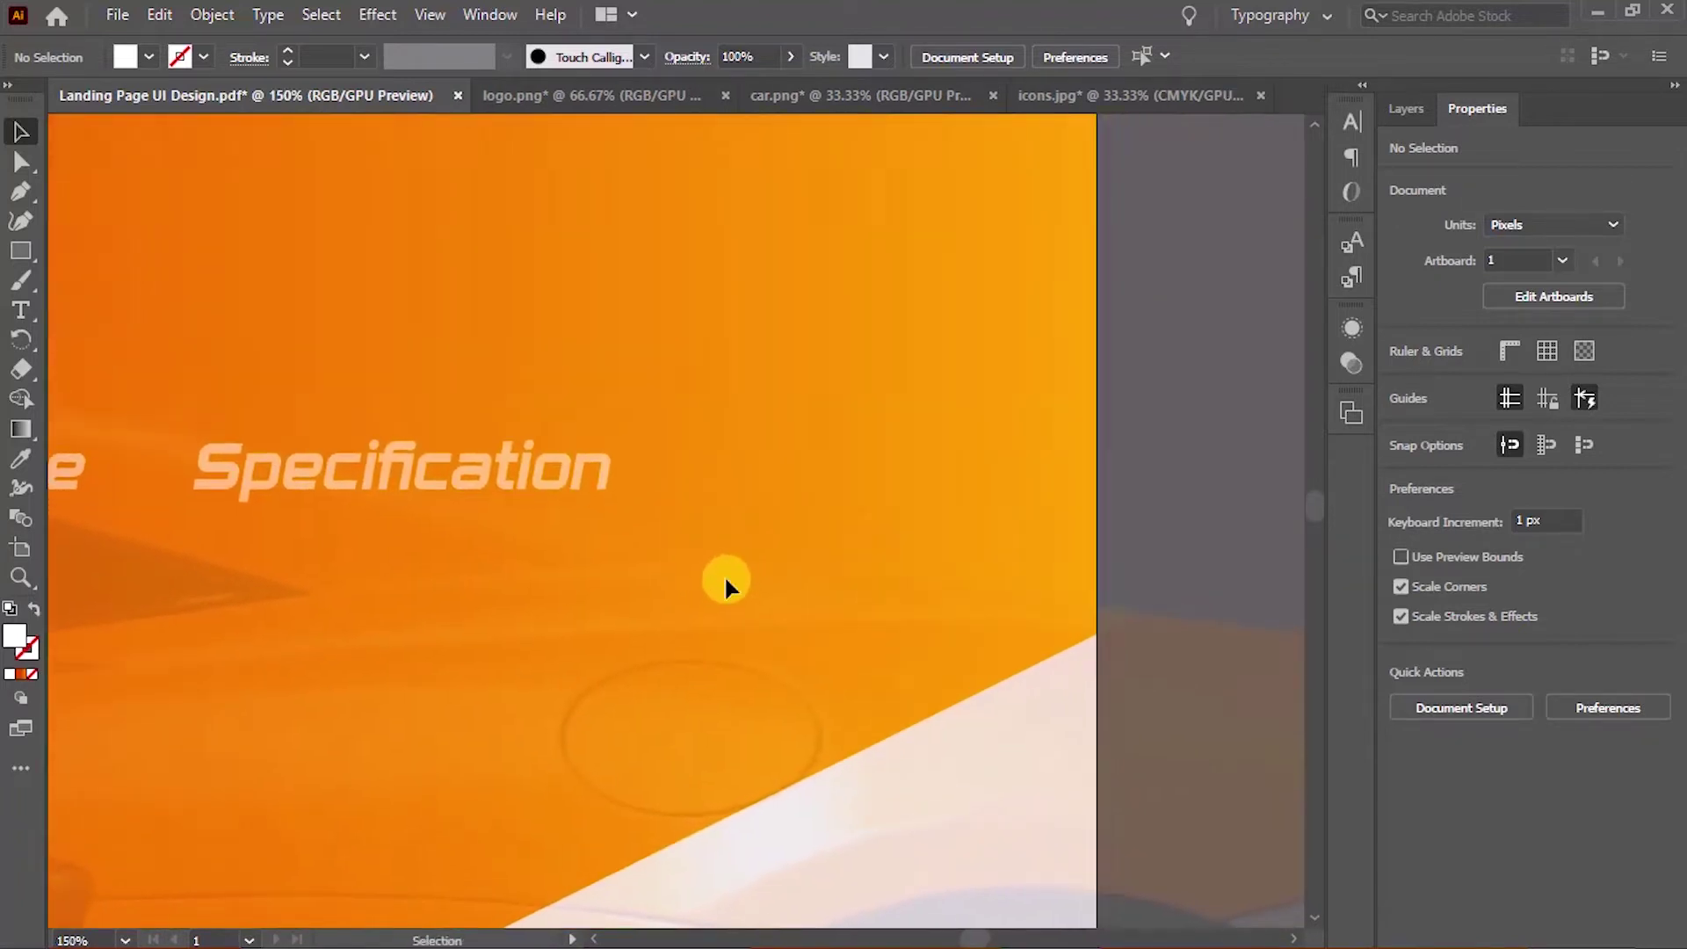
{"action": "key", "text": "m"}
{"action": "mouse_move", "coordinate": [763, 429]}
{"action": "left_mouse_down"}
{"action": "mouse_move", "coordinate": [850, 438]}
{"action": "mouse_move", "coordinate": [836, 489]}
{"action": "mouse_move", "coordinate": [944, 522]}
{"action": "left_mouse_up"}
{"action": "key", "text": "v"}
{"action": "scroll", "coordinate": [920, 481], "scroll_direction": "up", "scroll_amount": 4}
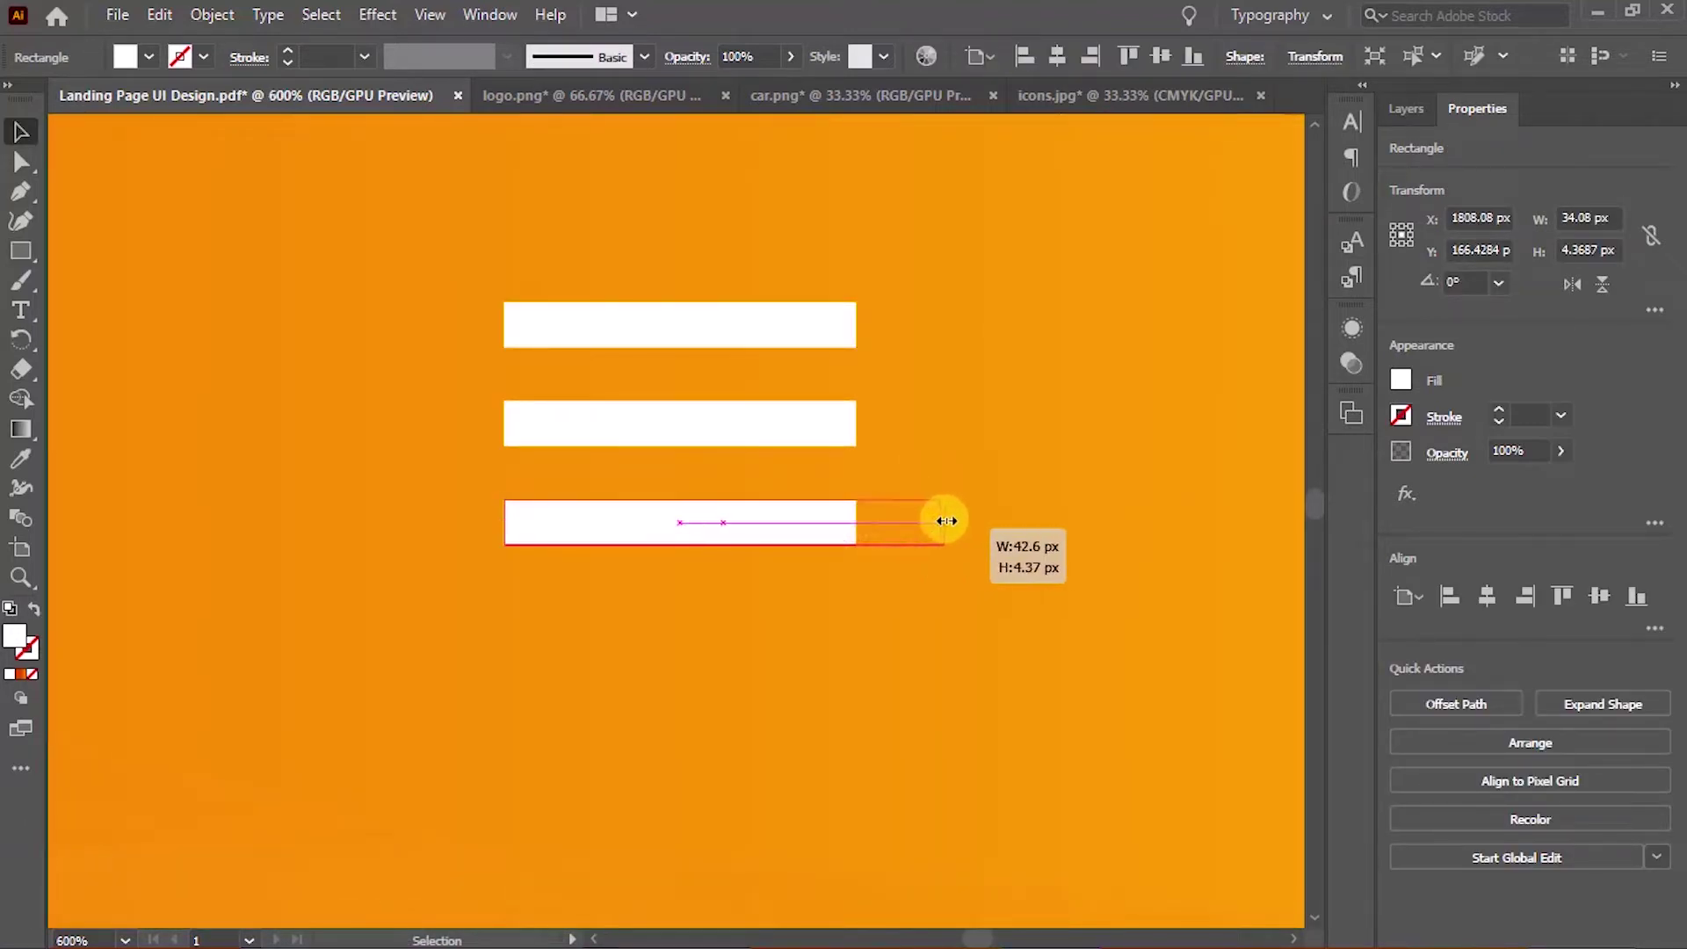
{"action": "left_click", "coordinate": [833, 425]}
{"action": "left_click_drag", "start_coordinate": [857, 424], "coordinate": [927, 425]}
Stretch the bottom bar wider and combine the three bars into a compound path
{"action": "left_click", "coordinate": [932, 523]}
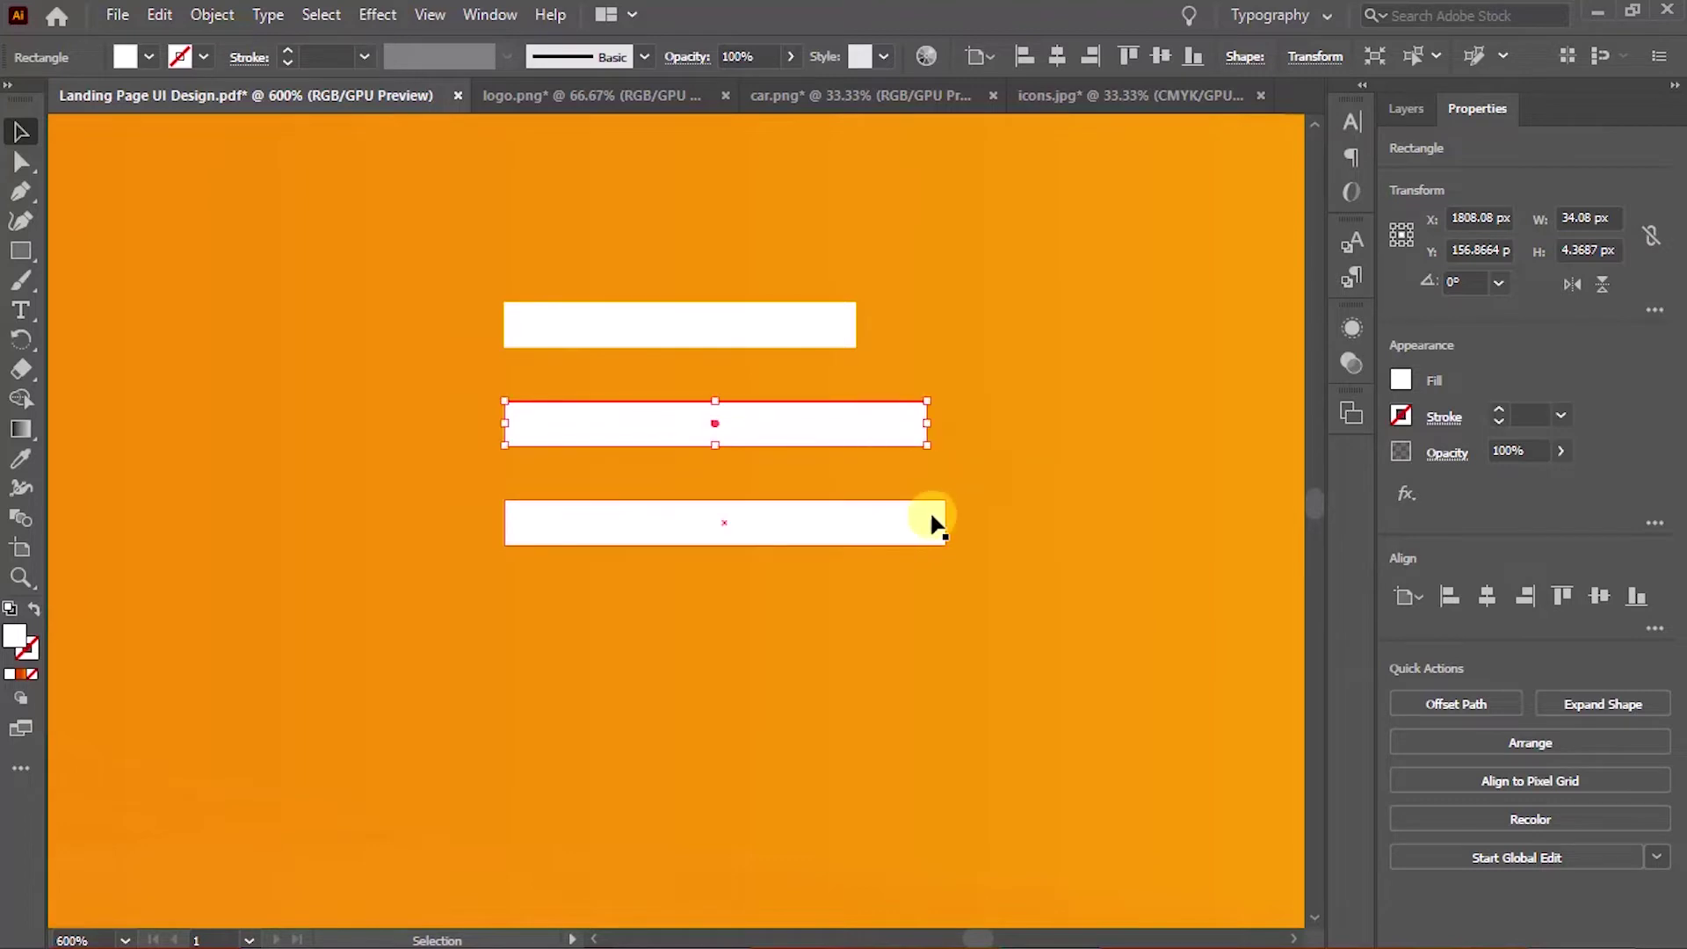
{"action": "left_click_drag", "start_coordinate": [951, 524], "coordinate": [973, 524]}
{"action": "left_click", "coordinate": [995, 594]}
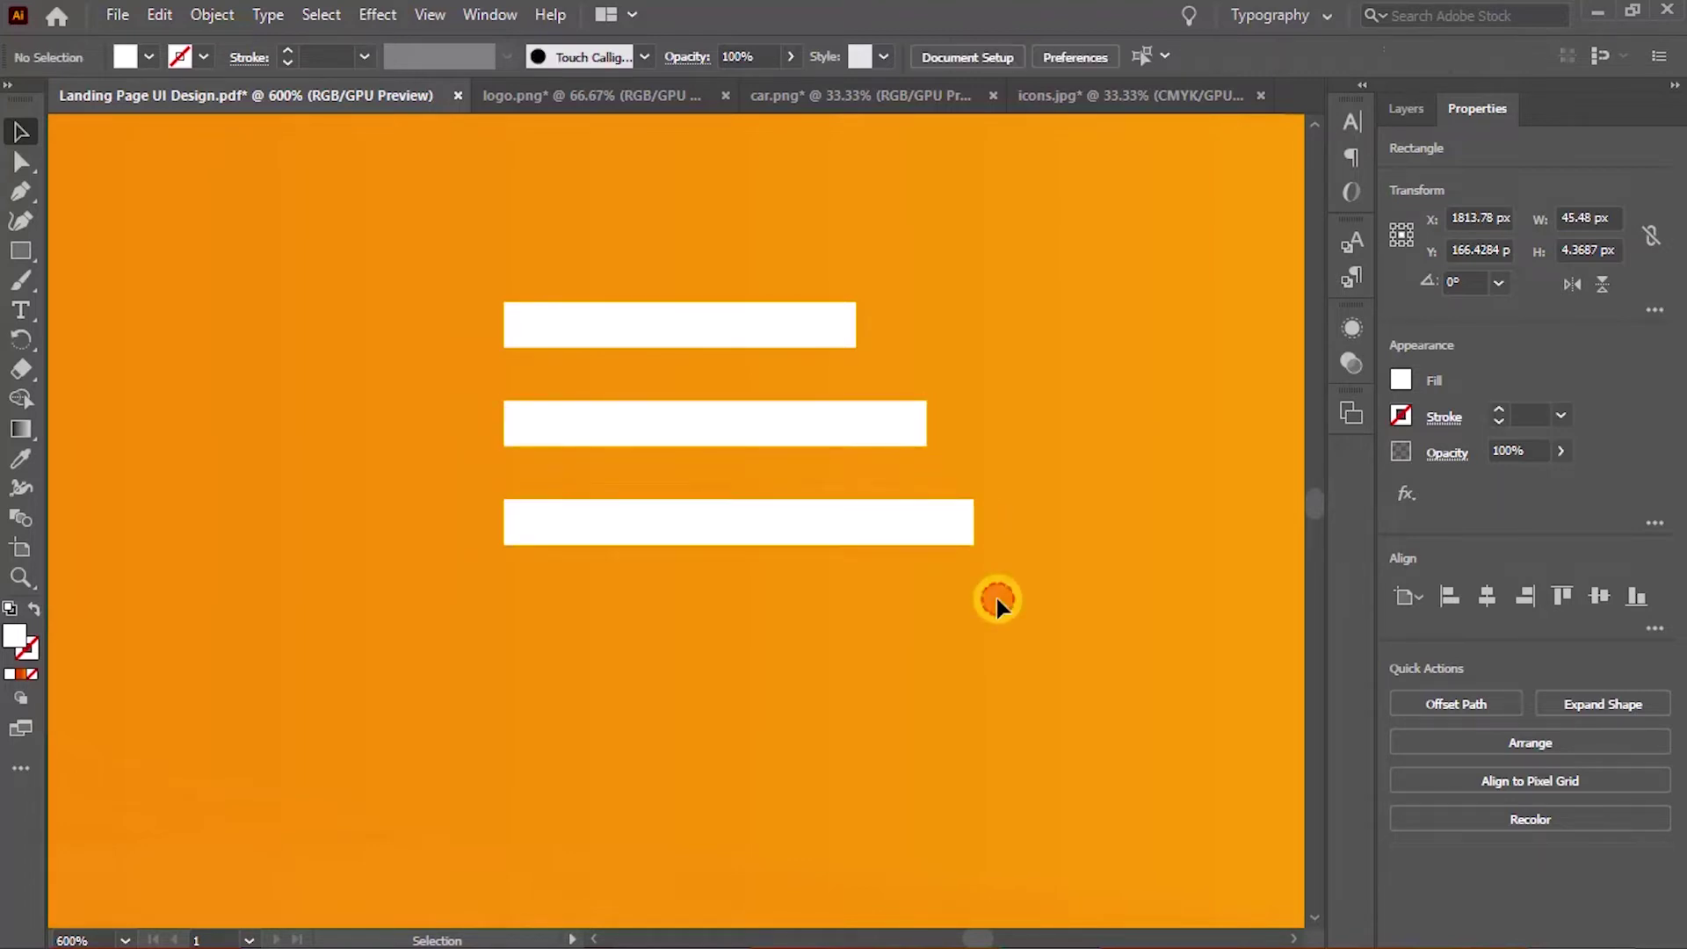
{"action": "left_click", "coordinate": [874, 534]}
{"action": "left_click", "coordinate": [820, 433], "text": "shift"}
{"action": "key", "text": "ctrl+8"}
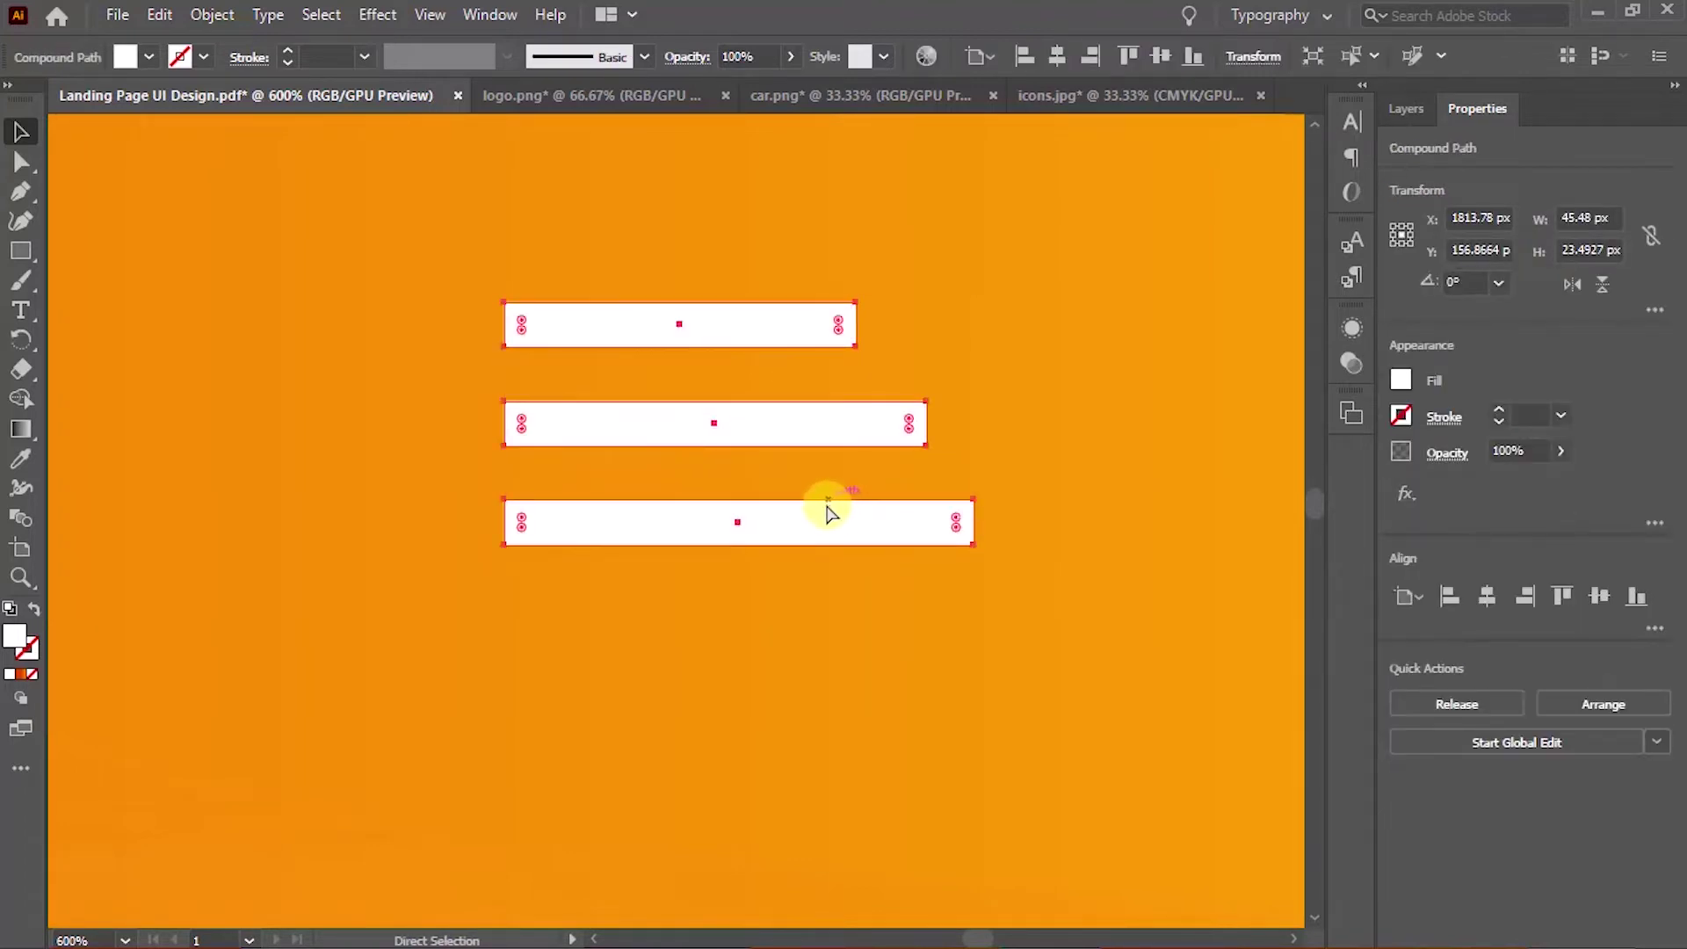
{"action": "key", "text": "ctrl+minus"}
{"action": "key", "text": "ctrl+minus"}
{"action": "key", "text": "ctrl+minus"}
{"action": "left_click", "coordinate": [931, 463]}
Release the menu icon into separate bars and move the top bar up to even the spacing
{"action": "scroll", "coordinate": [677, 520], "scroll_direction": "up", "scroll_amount": 5}
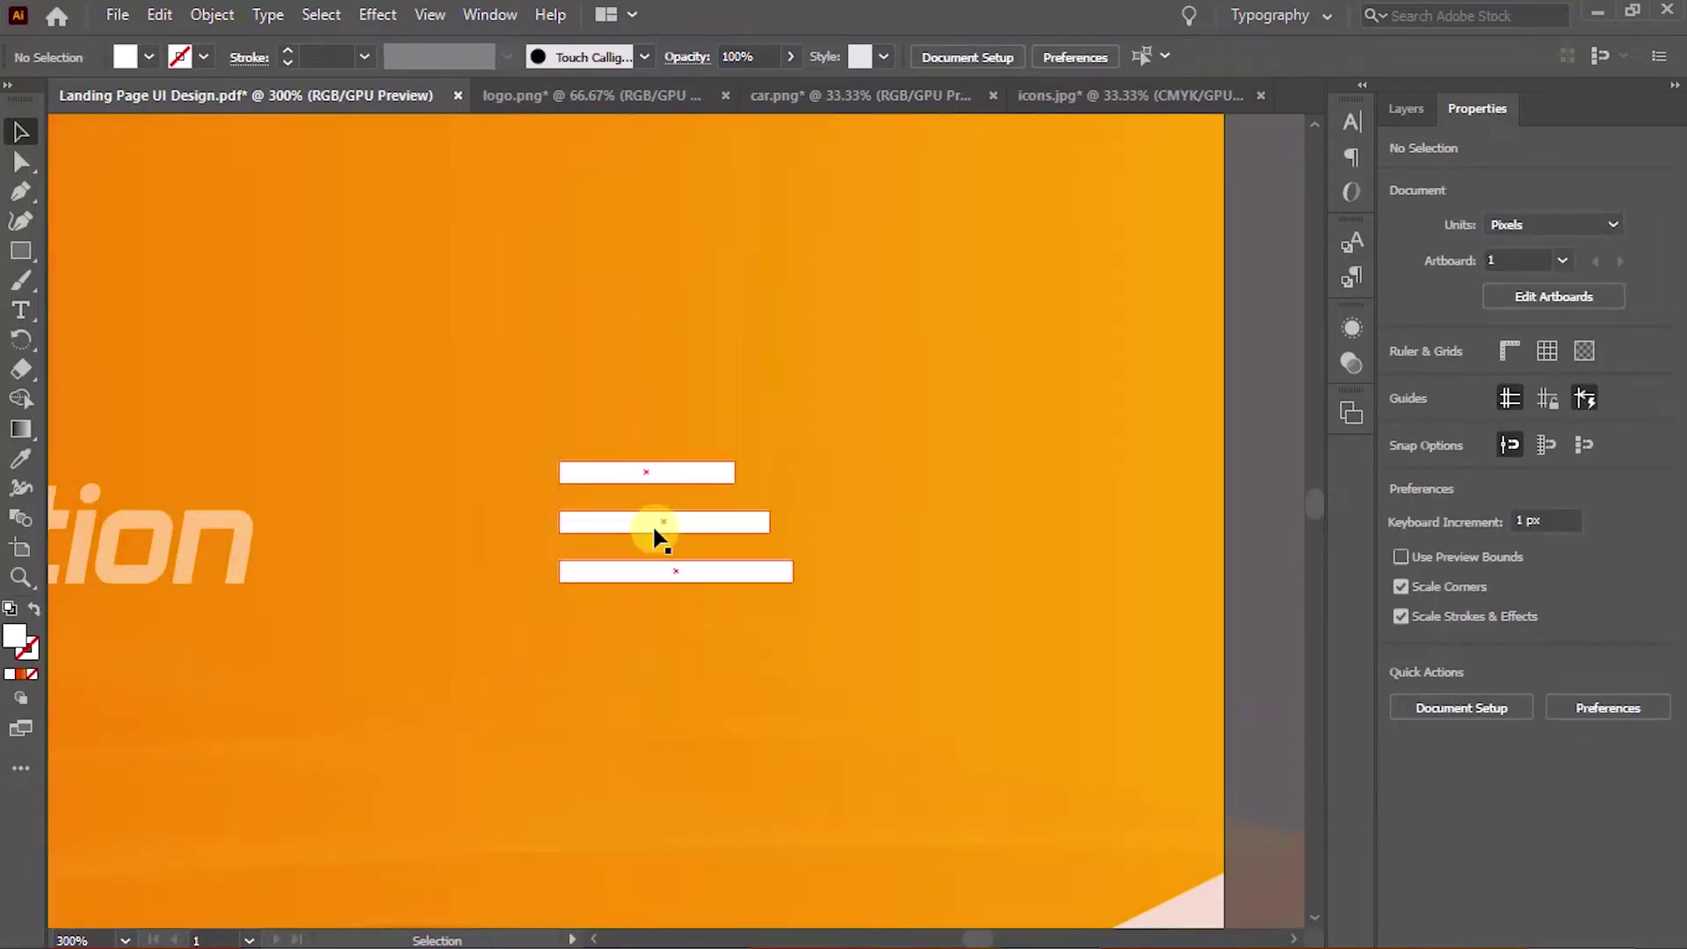
{"action": "right_click", "coordinate": [646, 525]}
{"action": "left_click", "coordinate": [803, 302]}
{"action": "left_click_drag", "start_coordinate": [696, 484], "coordinate": [708, 461]}
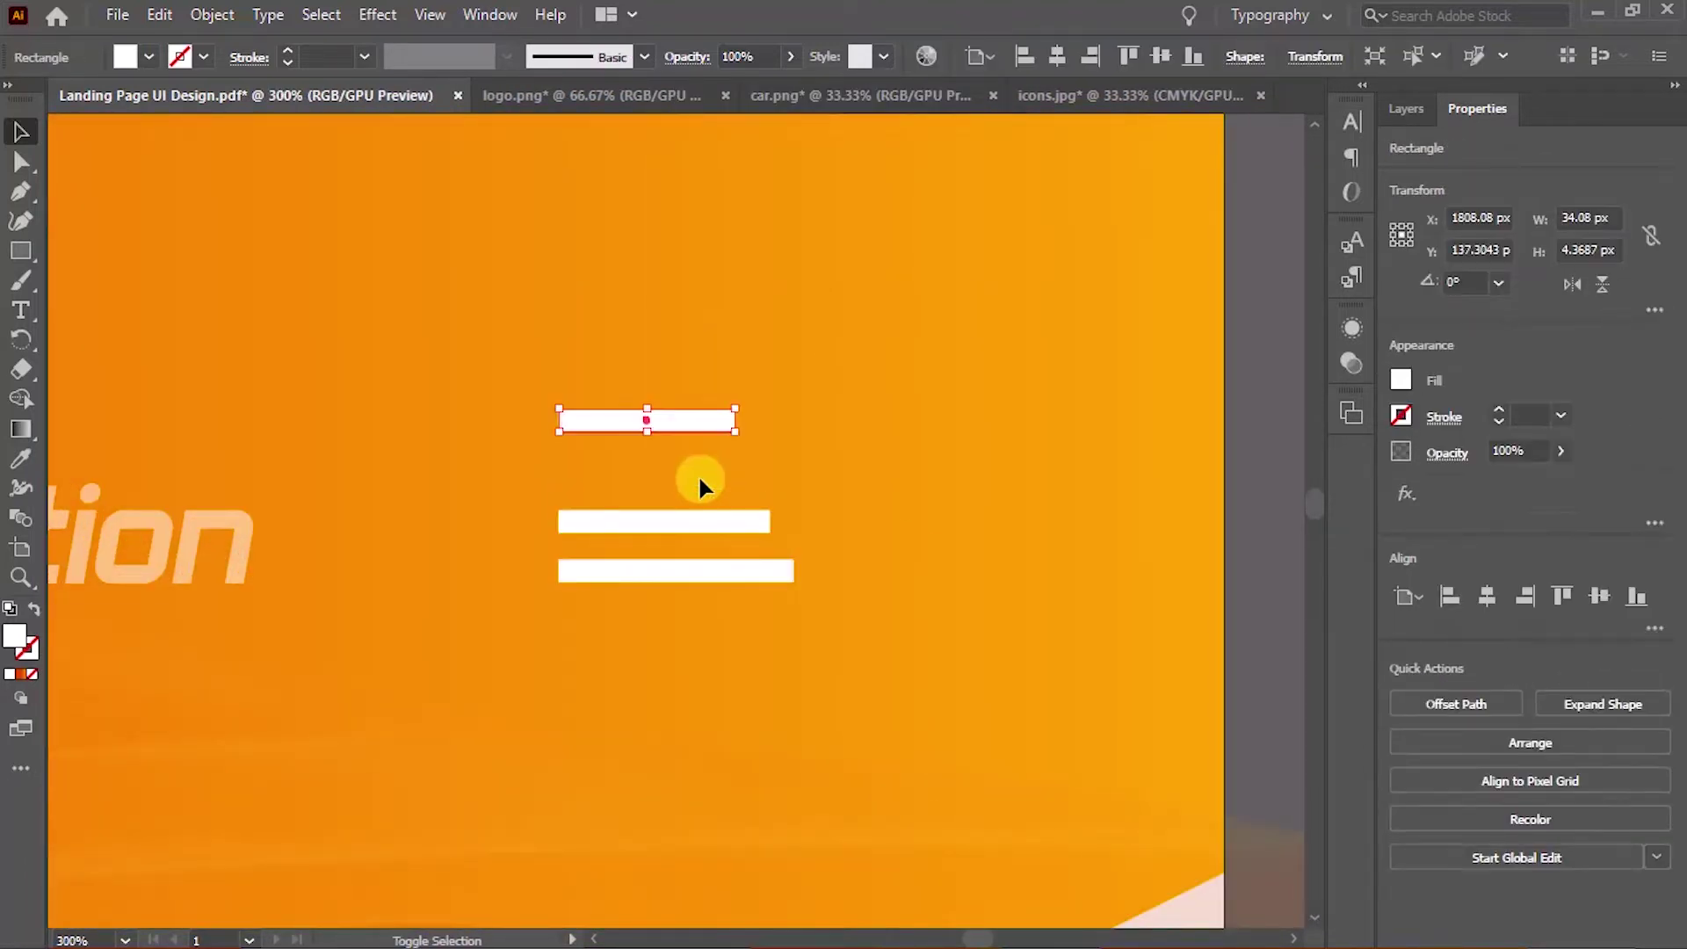
{"action": "left_click", "coordinate": [709, 571]}
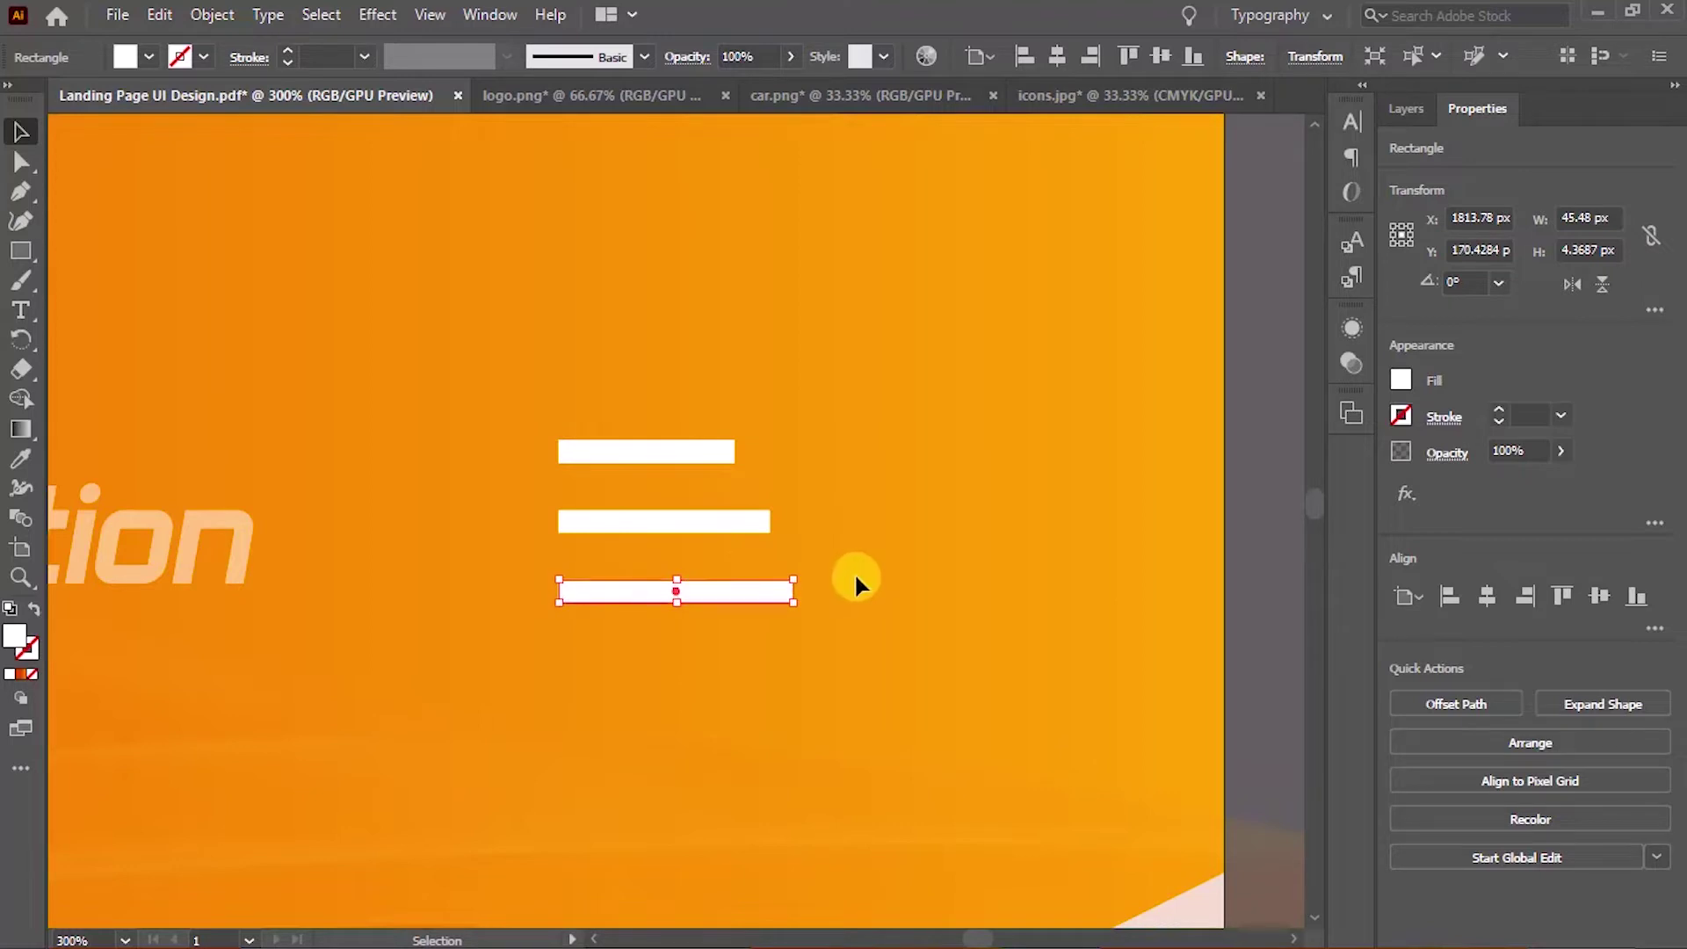
{"action": "scroll", "coordinate": [852, 572], "scroll_direction": "down", "scroll_amount": 5}
{"action": "left_click", "coordinate": [881, 565]}
{"action": "scroll", "coordinate": [929, 524], "scroll_direction": "down", "scroll_amount": 2}
{"action": "left_click_drag", "start_coordinate": [897, 516], "coordinate": [1138, 434]}
Reselect the menu icon and release it into separate bars again
{"action": "left_click_drag", "start_coordinate": [919, 515], "coordinate": [1062, 441]}
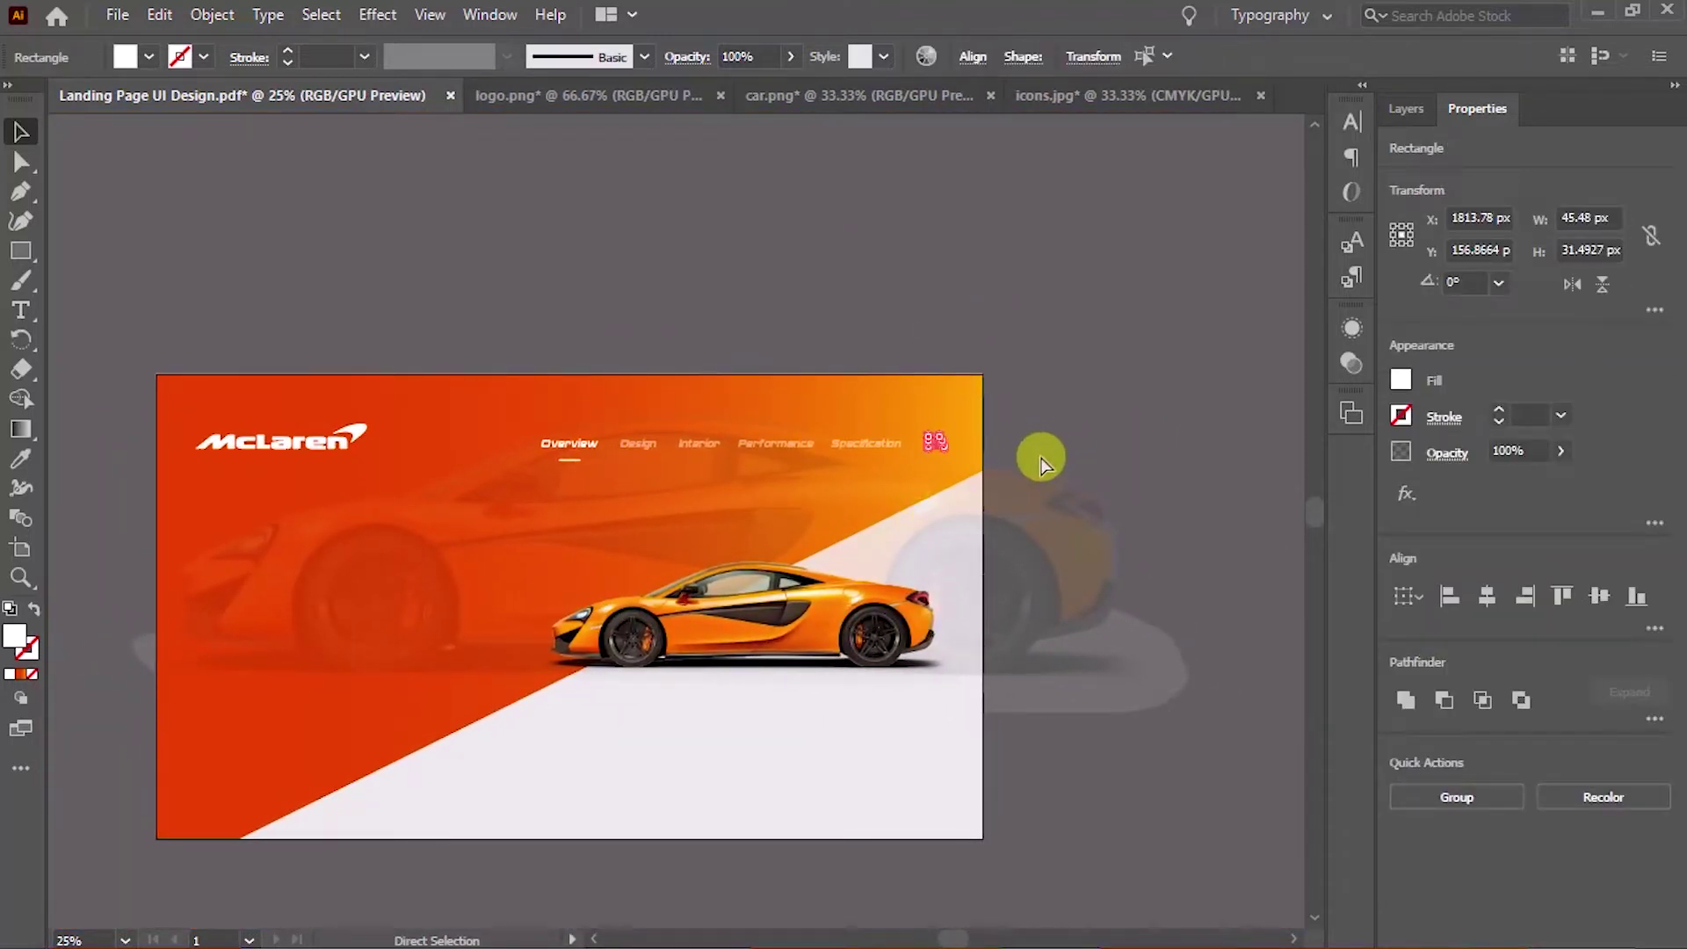
{"action": "left_click", "coordinate": [1032, 373]}
{"action": "left_click_drag", "start_coordinate": [1033, 380], "coordinate": [1046, 369]}
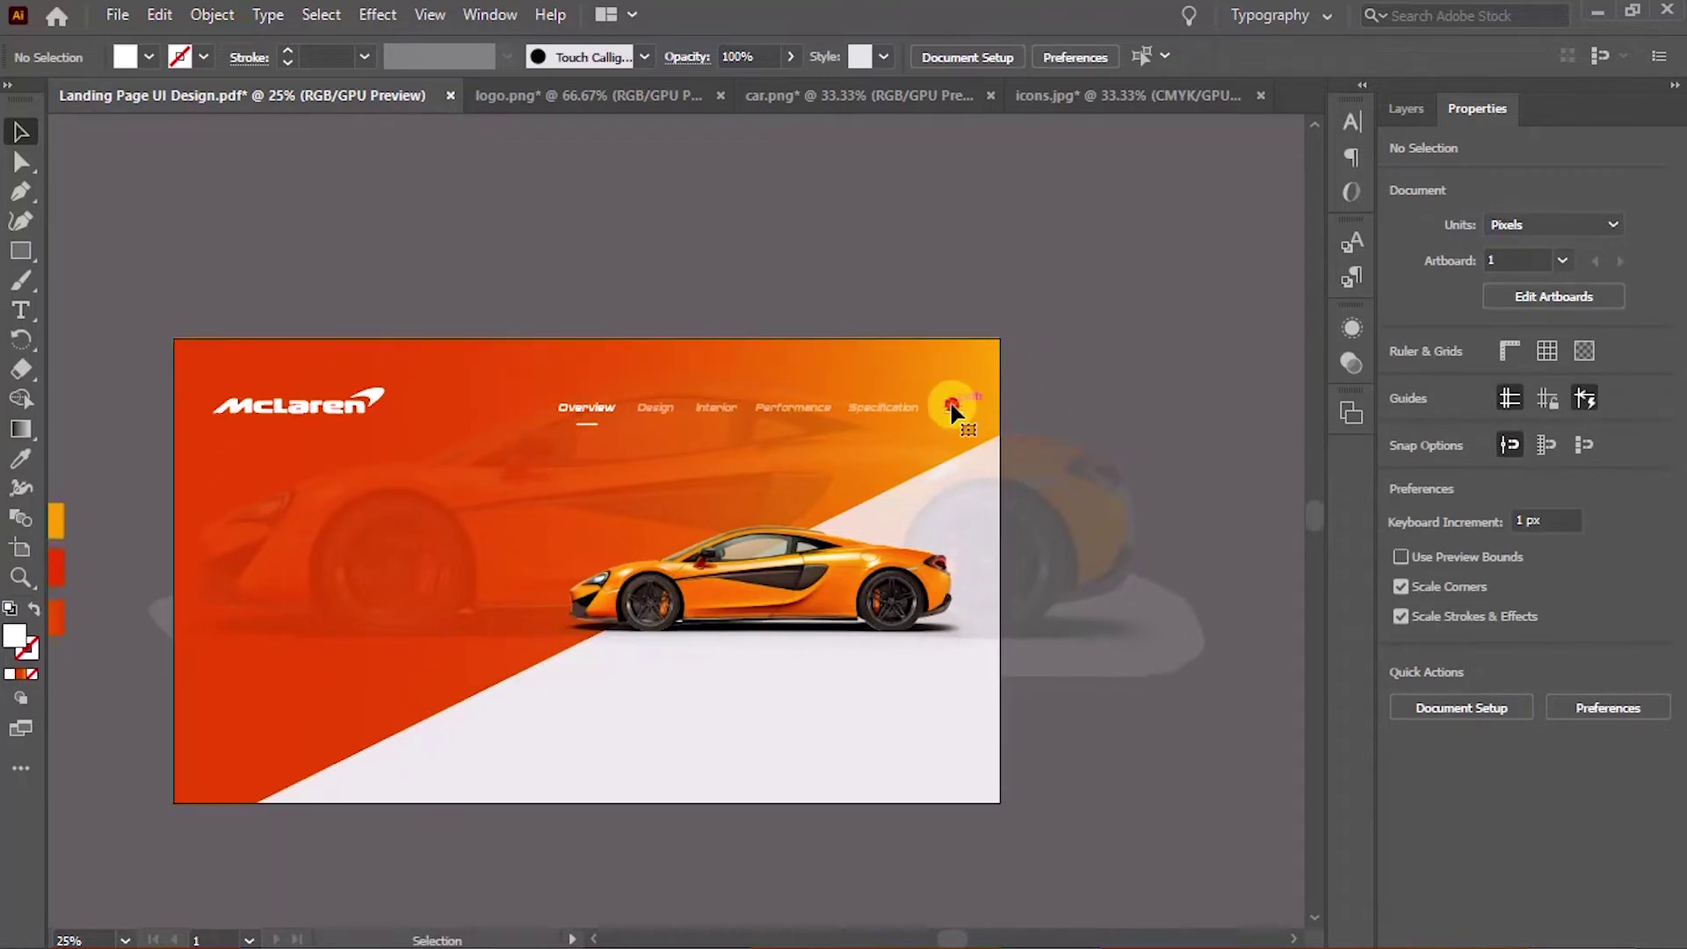
{"action": "left_click", "coordinate": [953, 404]}
{"action": "key", "text": "ctrl+plus"}
{"action": "key", "text": "ctrl+plus"}
{"action": "key", "text": "ctrl+plus"}
{"action": "key", "text": "ctrl+plus"}
{"action": "key", "text": "ctrl+plus"}
{"action": "right_click", "coordinate": [753, 532]}
{"action": "left_click", "coordinate": [782, 294]}
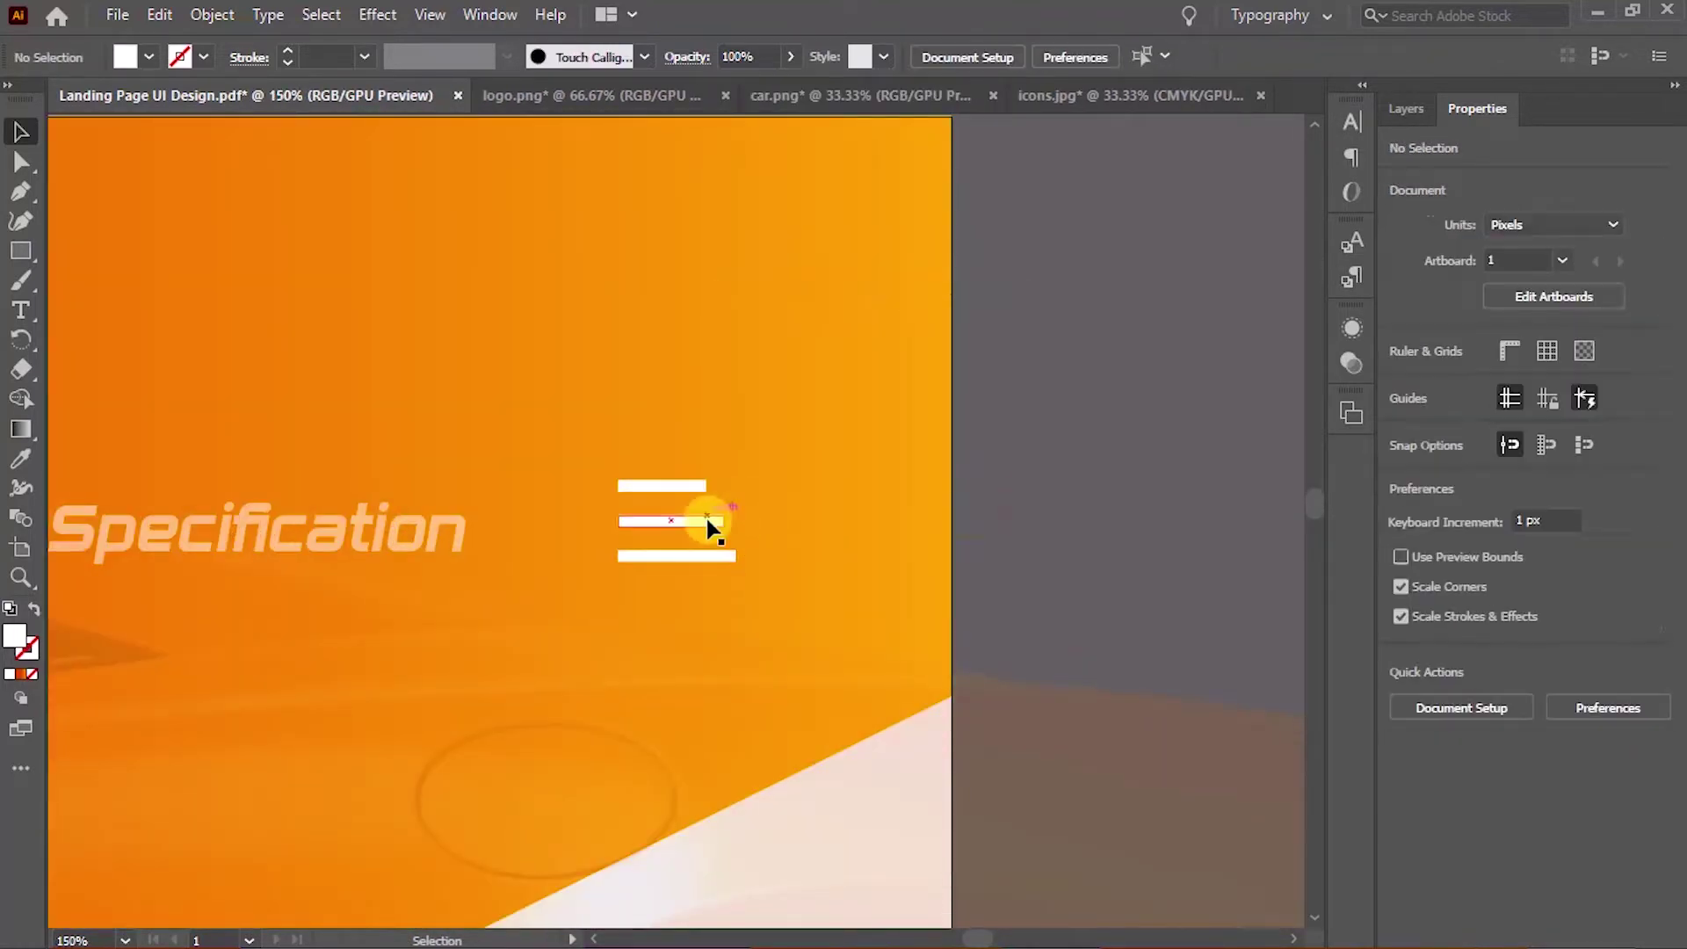
{"action": "left_click", "coordinate": [707, 521]}
{"action": "key", "text": "ctrl+plus"}
{"action": "key", "text": "ctrl+plus"}
{"action": "key", "text": "ctrl+plus"}
Readjust the staggered lengths of the middle and bottom bars
{"action": "left_click_drag", "start_coordinate": [822, 520], "coordinate": [851, 520]}
{"action": "left_click", "coordinate": [839, 612]}
{"action": "left_click_drag", "start_coordinate": [852, 612], "coordinate": [919, 610]}
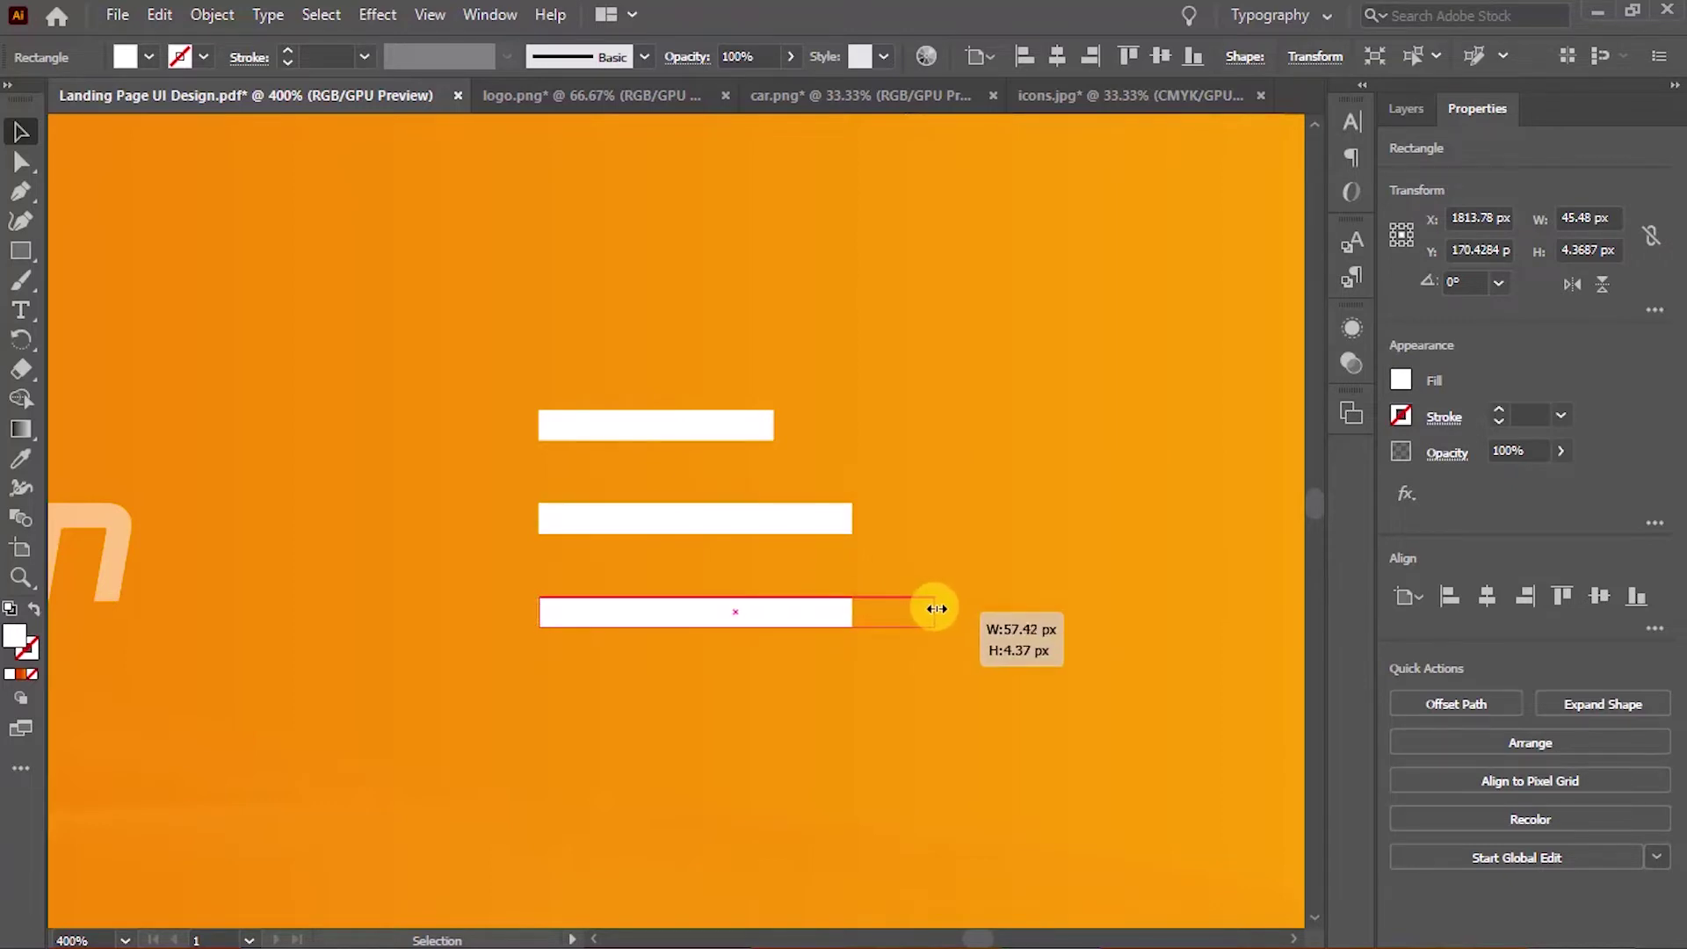
{"action": "left_click", "coordinate": [980, 626]}
{"action": "left_click", "coordinate": [821, 520]}
{"action": "left_click_drag", "start_coordinate": [852, 520], "coordinate": [861, 523]}
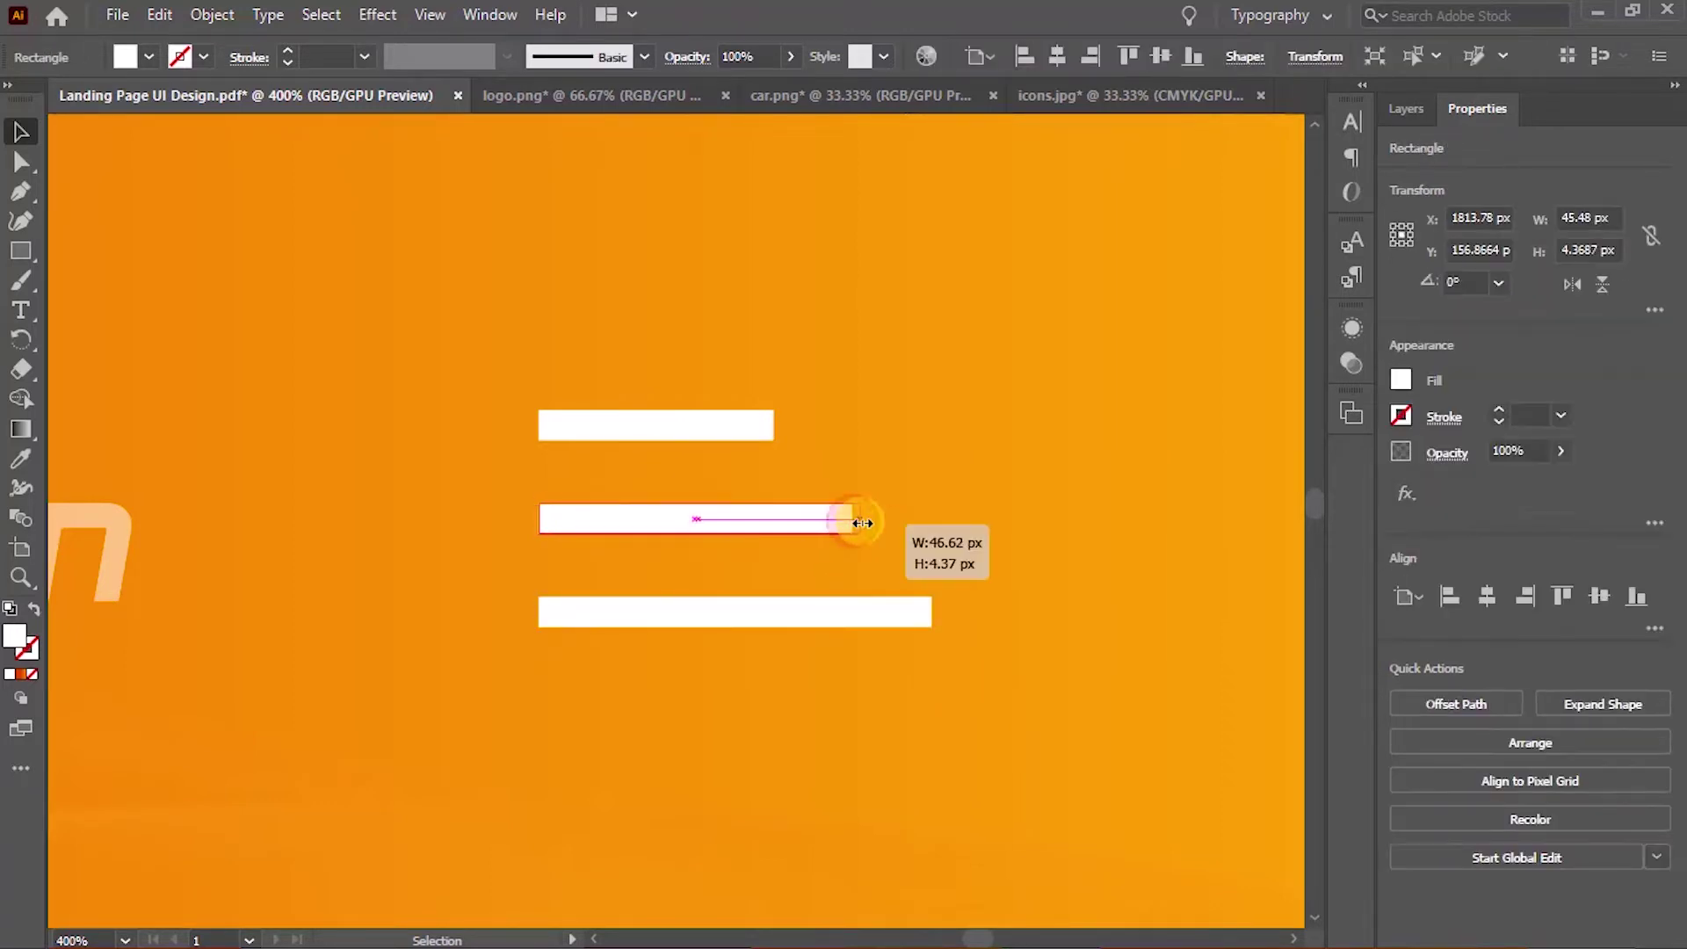
Recombine the three bars into one compound-path menu icon
{"action": "left_click", "coordinate": [791, 518], "text": "shift"}
{"action": "left_click", "coordinate": [729, 426], "text": "shift"}
{"action": "key", "text": "ctrl+8"}
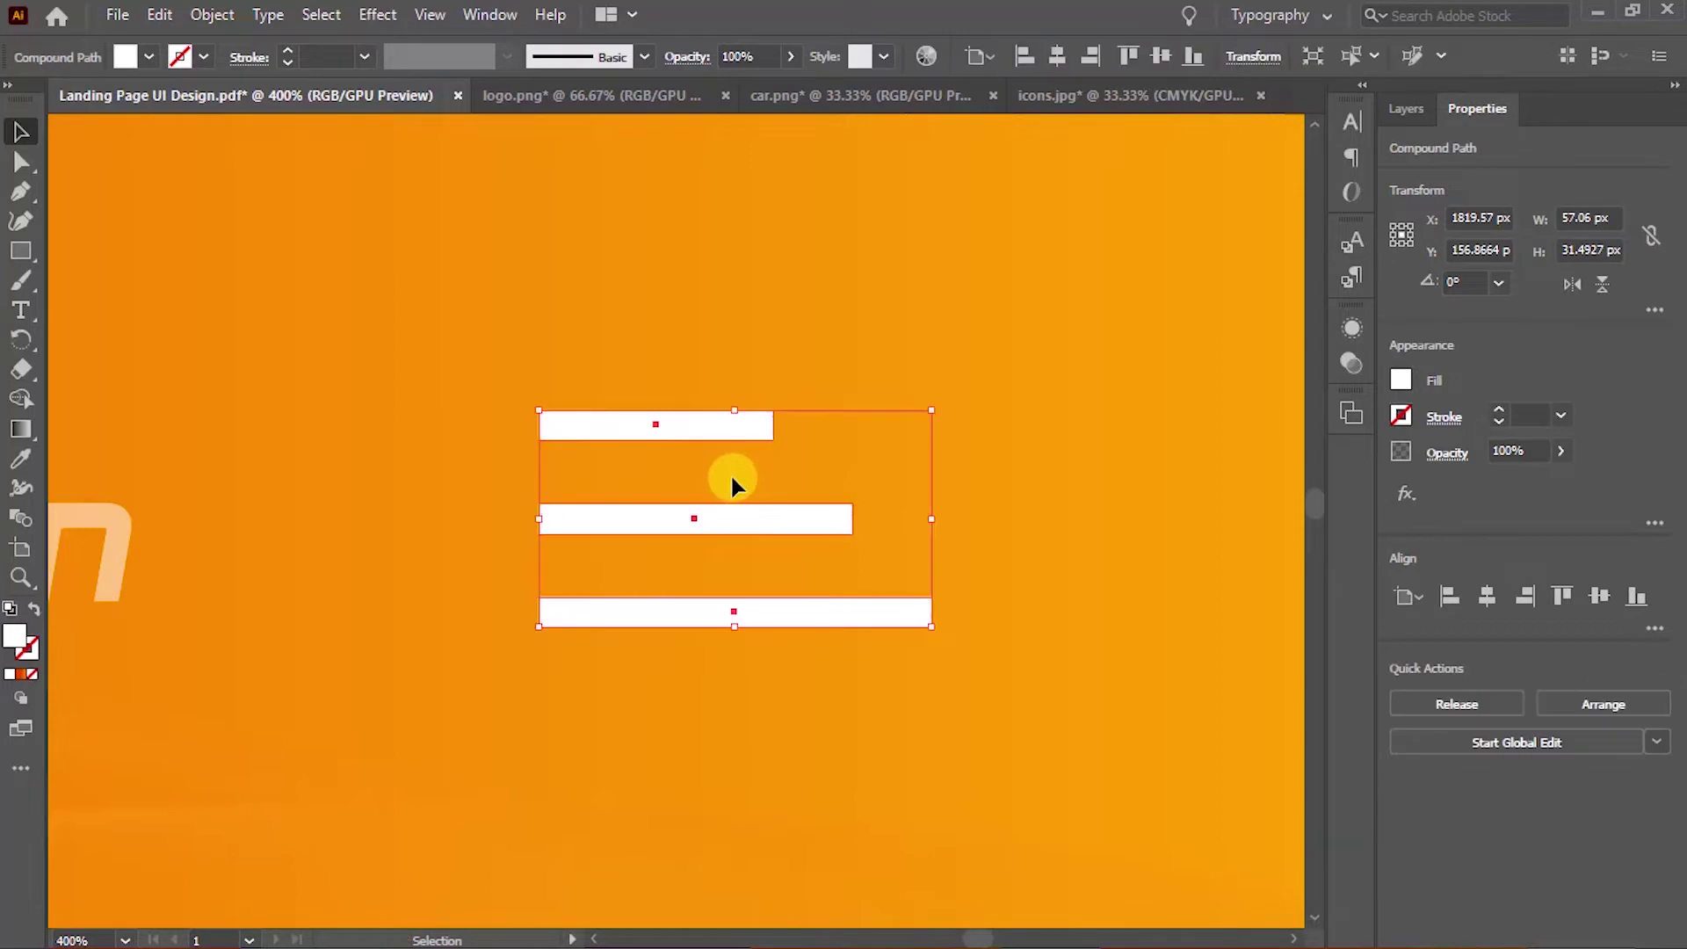
{"action": "key", "text": "ctrl+0"}
{"action": "left_click", "coordinate": [764, 319]}
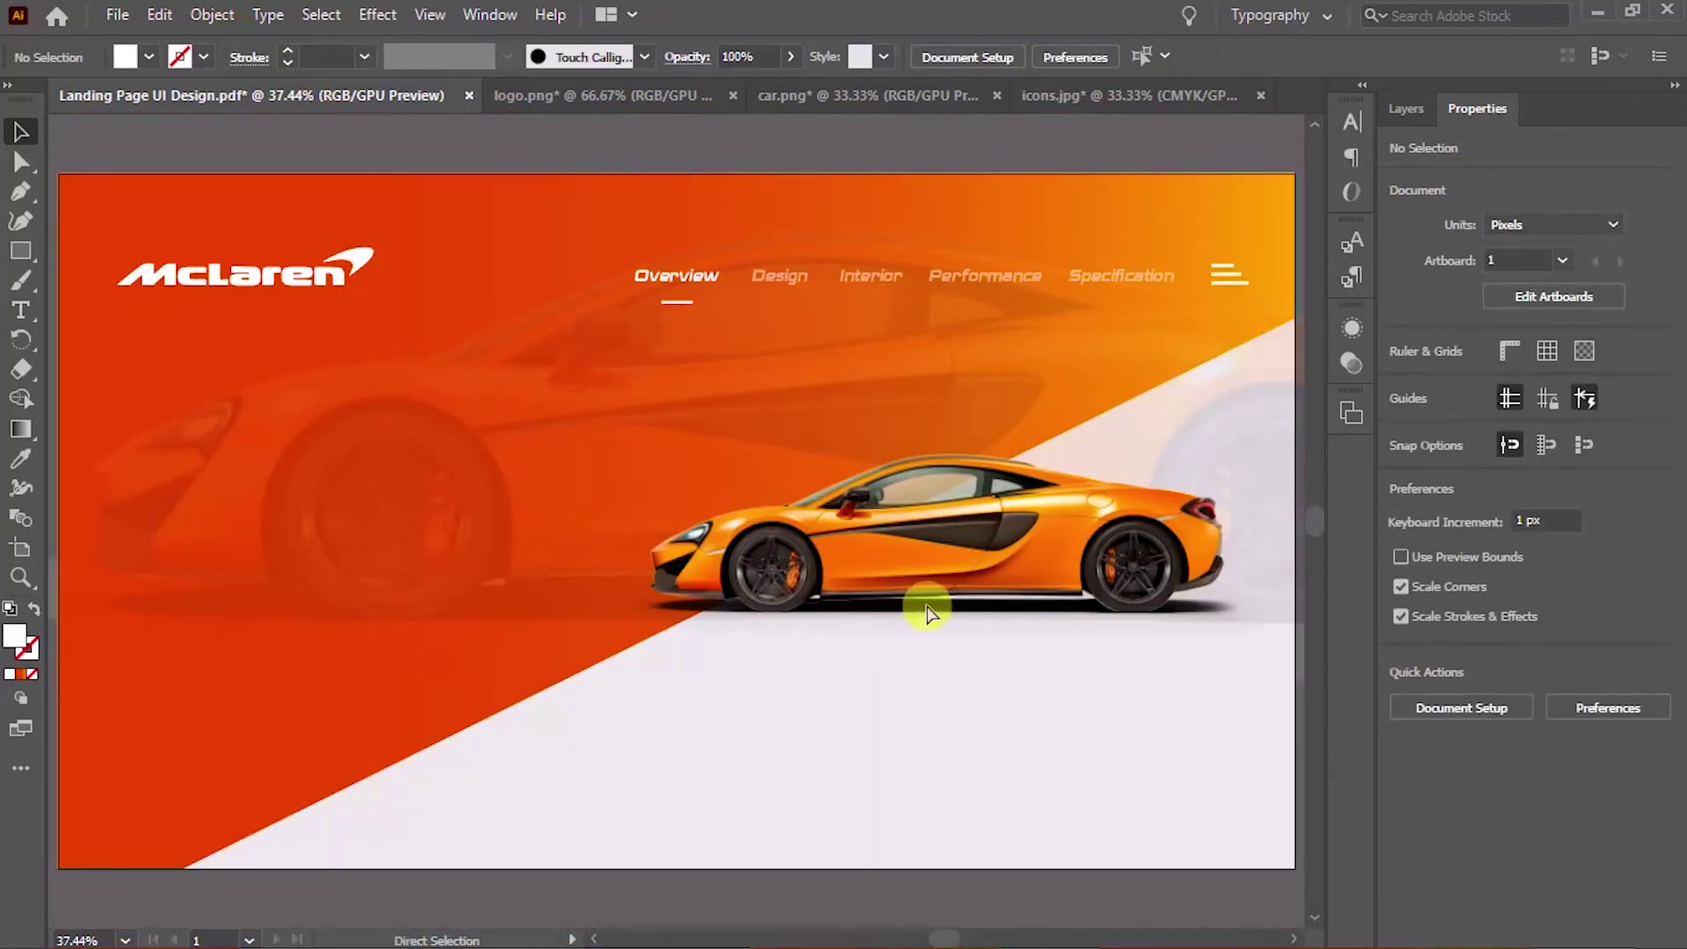
Add ALL NEW text in the Nebula font and move it to the page's left side
{"action": "scroll", "coordinate": [927, 613], "scroll_direction": "down", "scroll_amount": 3}
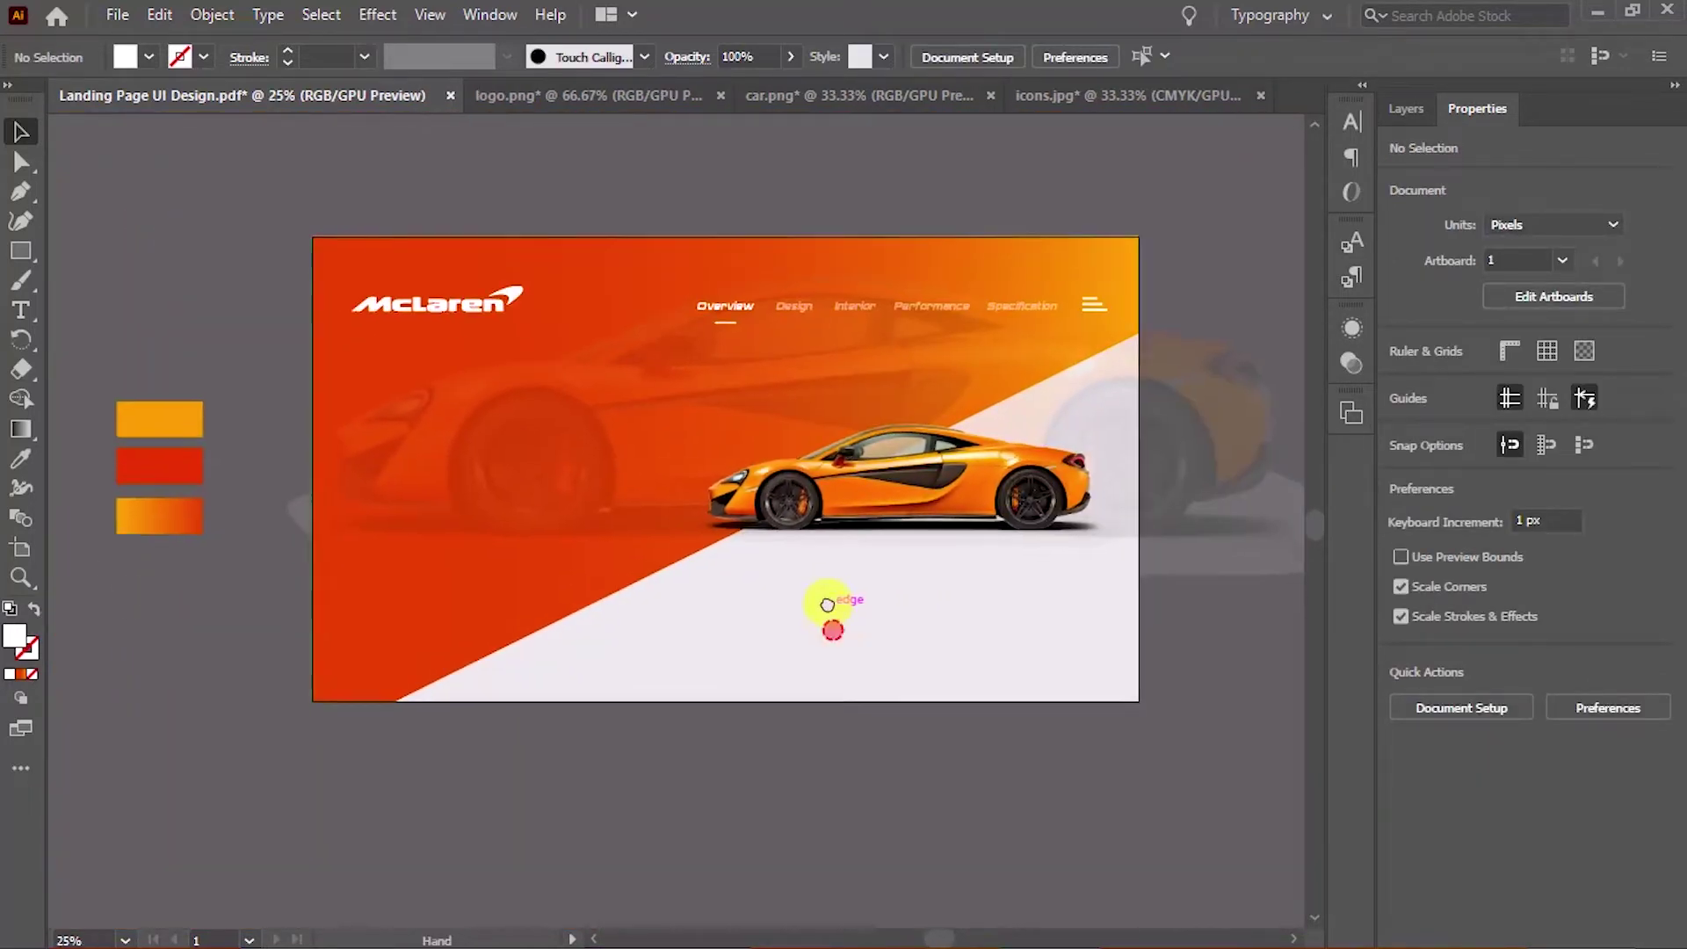
{"action": "left_click_drag", "start_coordinate": [827, 604], "coordinate": [832, 562]}
{"action": "key", "text": "t"}
{"action": "left_click", "coordinate": [513, 763]}
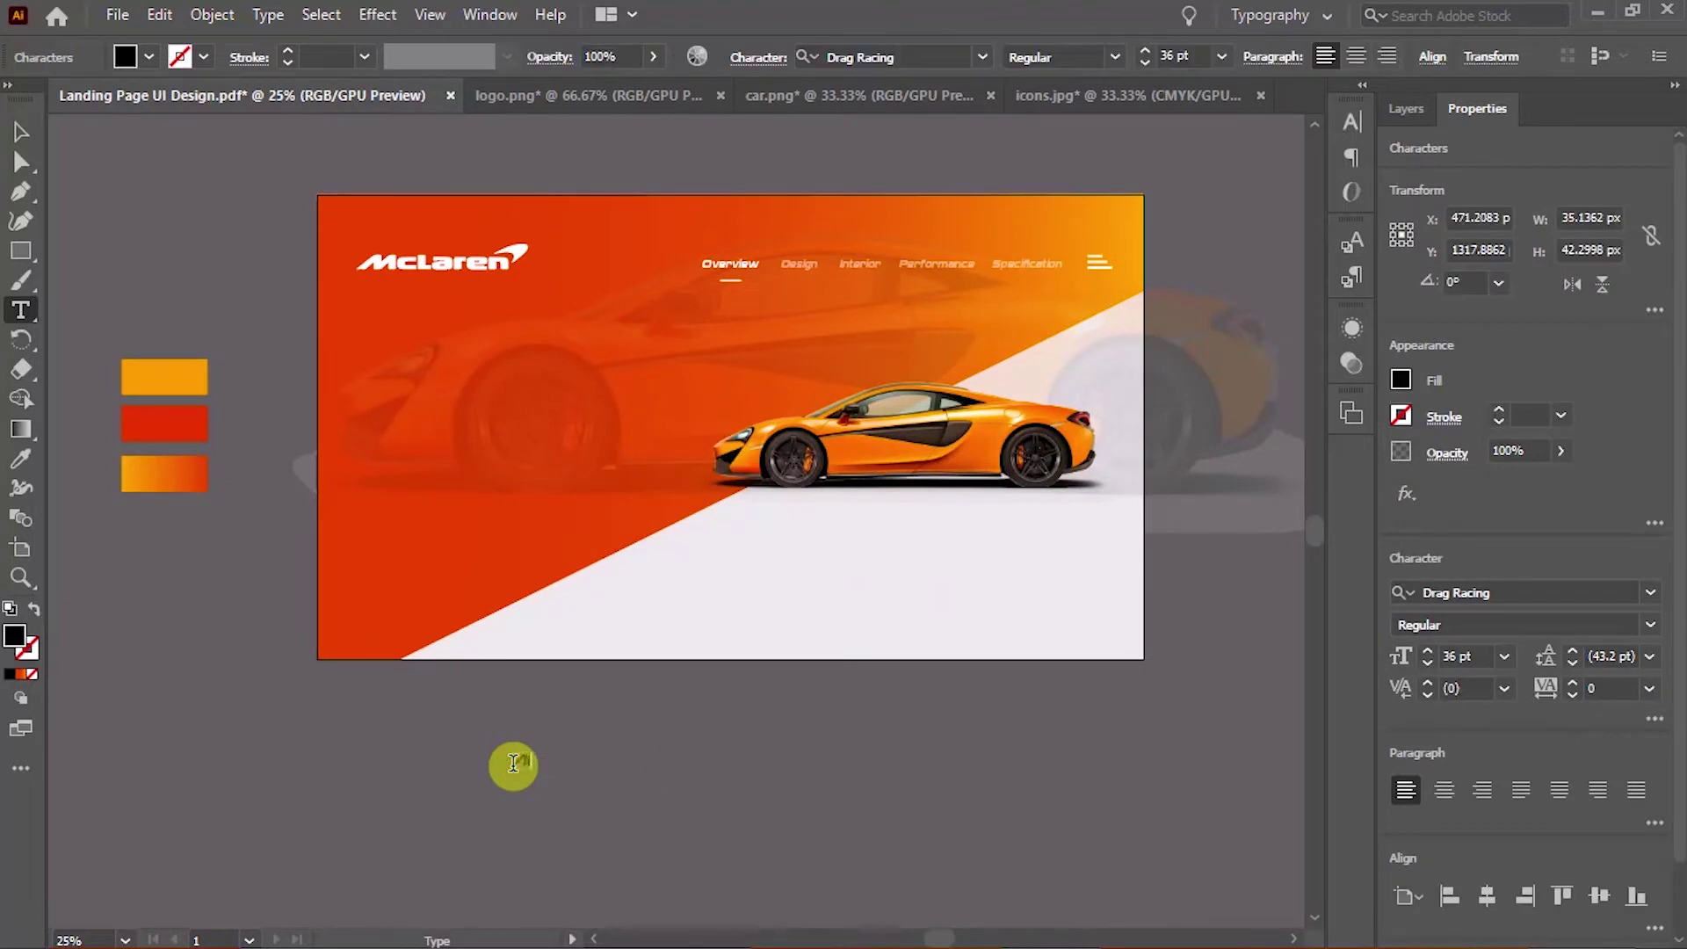
{"action": "type", "text": "All New"}
{"action": "key", "text": "Escape"}
{"action": "left_click", "coordinate": [981, 56]}
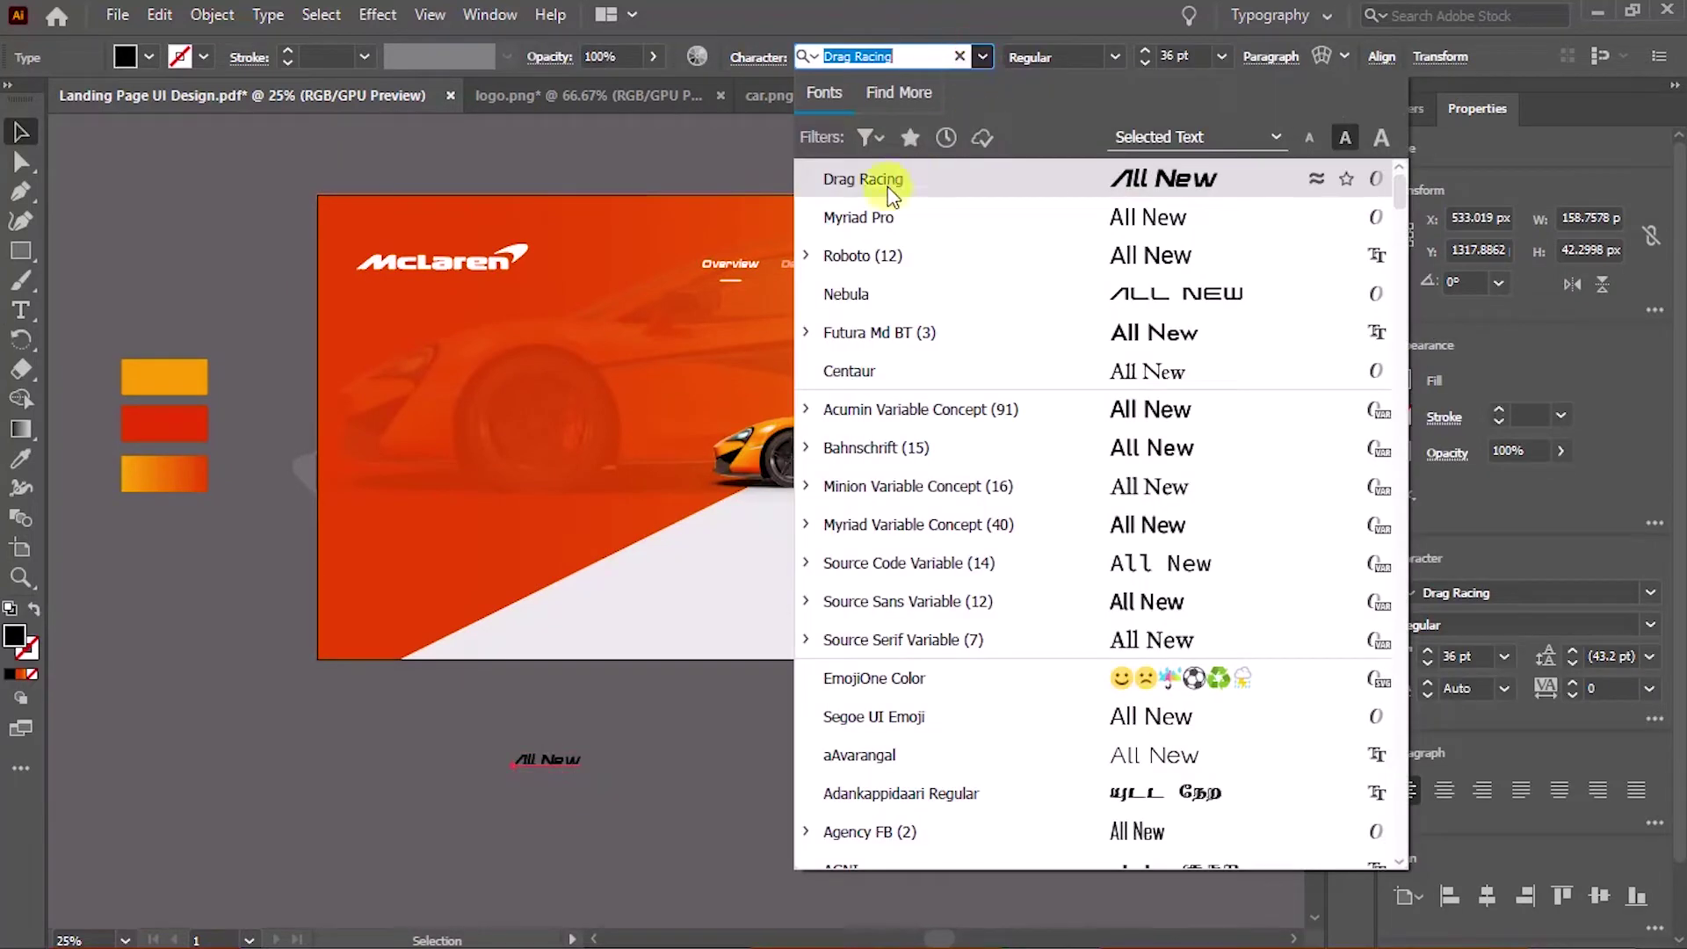
{"action": "left_click", "coordinate": [890, 304]}
{"action": "left_click_drag", "start_coordinate": [558, 763], "coordinate": [440, 392]}
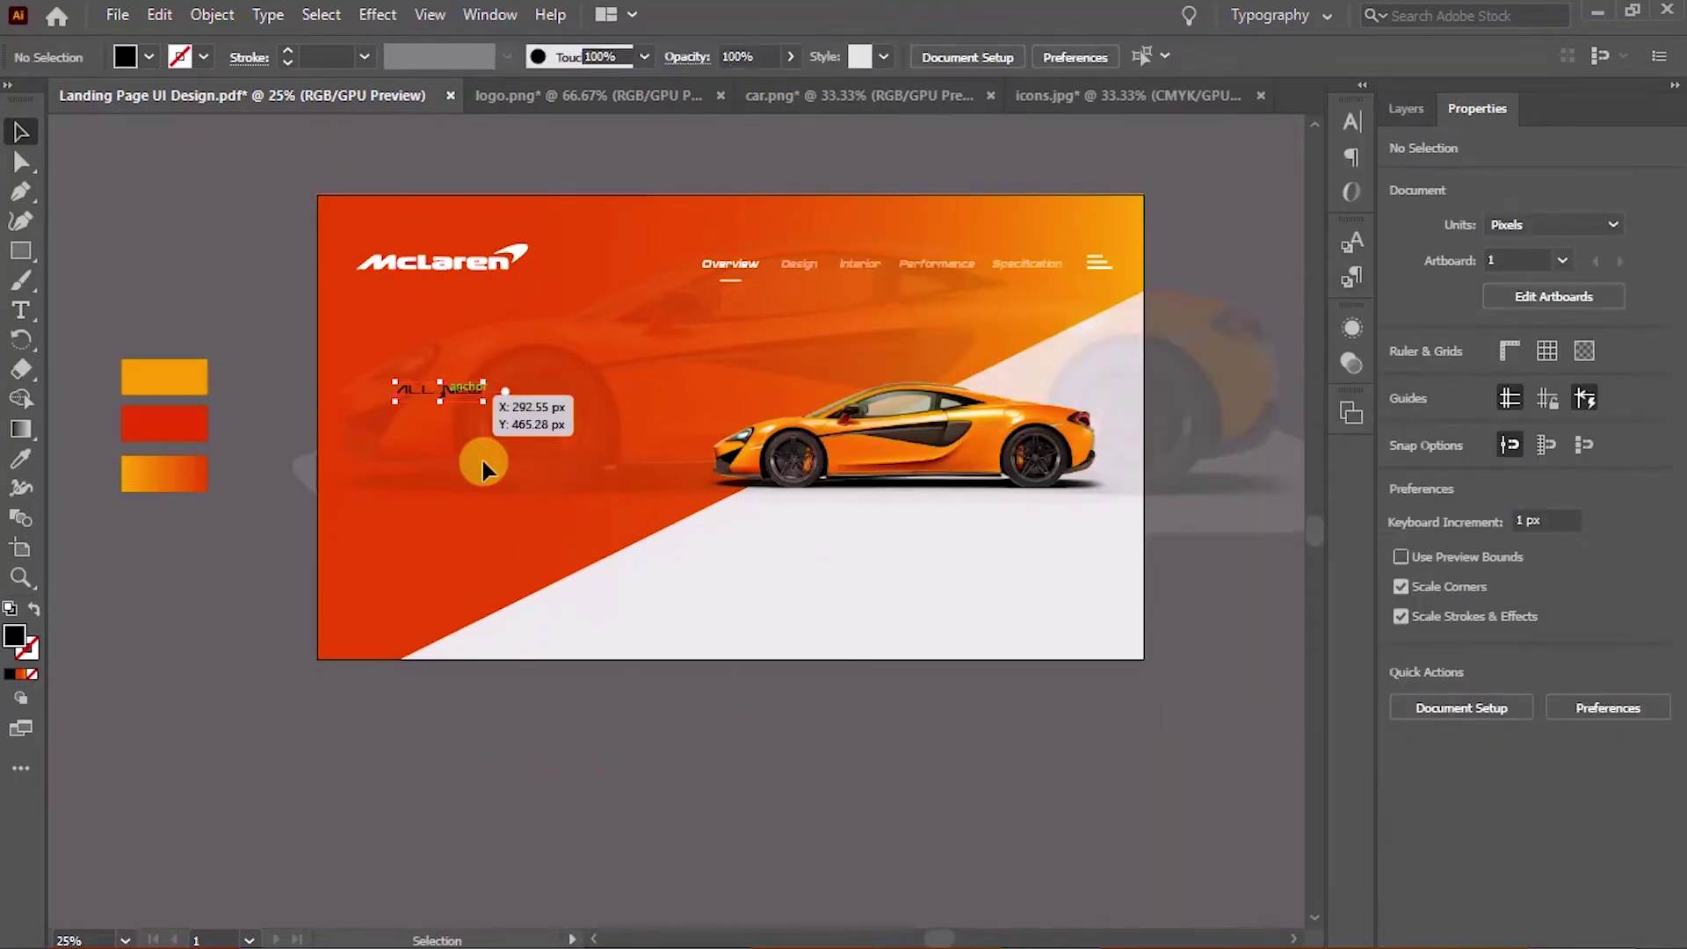
Draw a white bar behind ALL NEW and enlarge the text to 46 pt
{"action": "key", "text": "ctrl+equal"}
{"action": "key", "text": "m"}
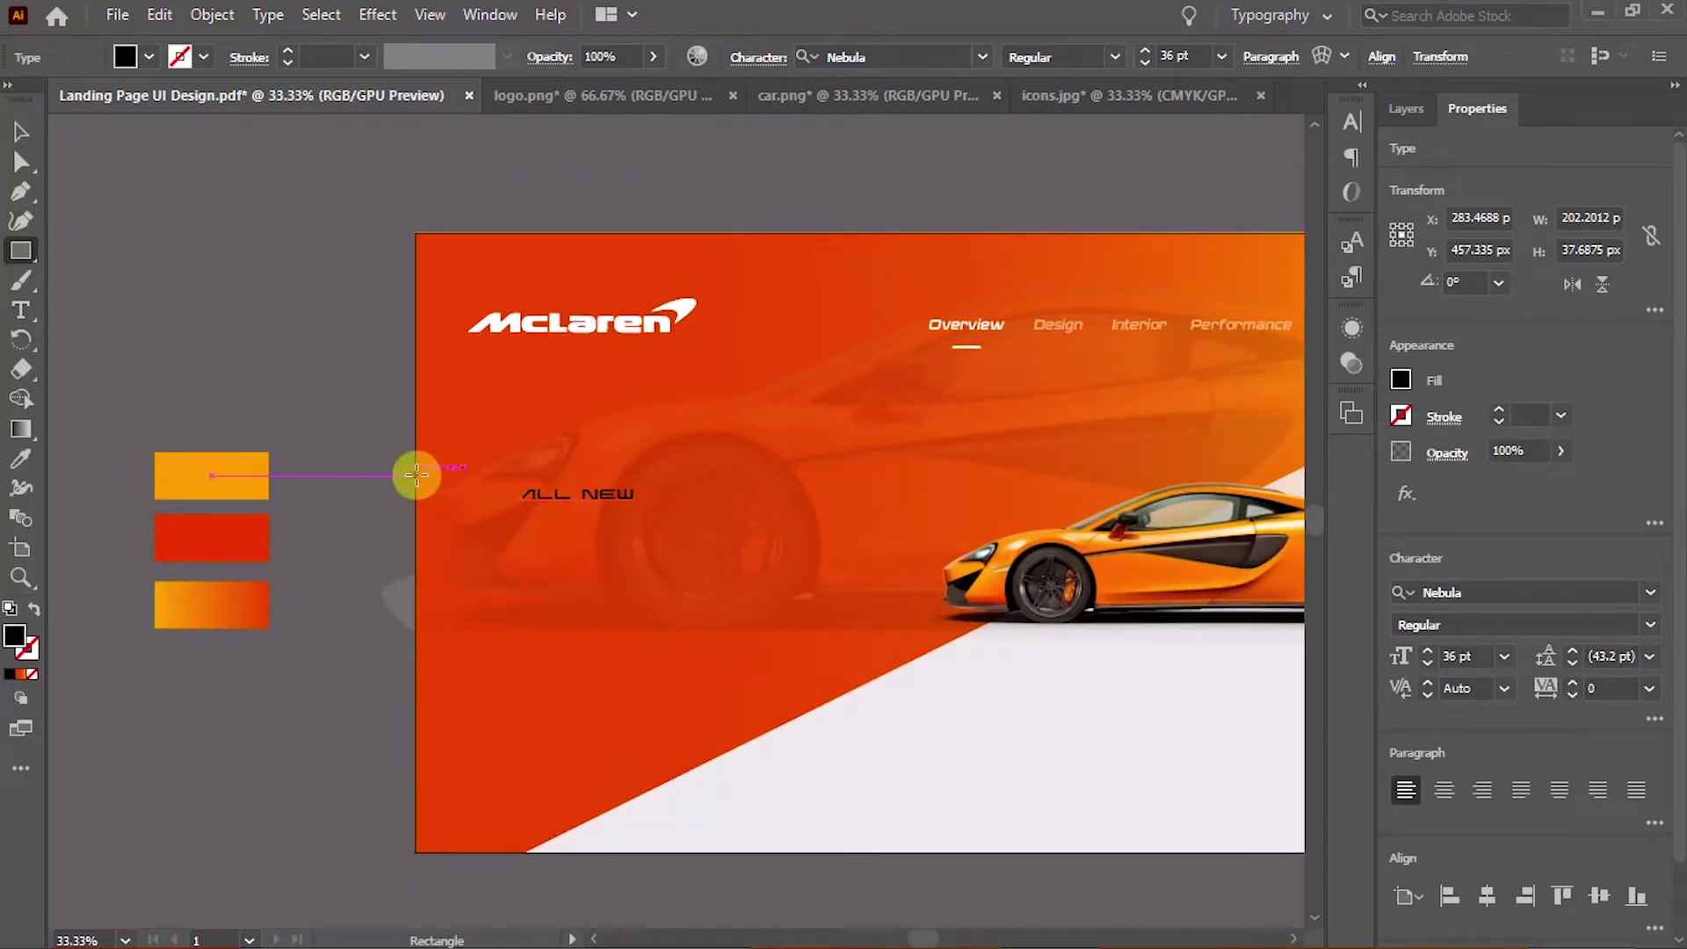
{"action": "left_click_drag", "start_coordinate": [415, 466], "coordinate": [685, 499]}
{"action": "key", "text": "i"}
{"action": "left_click", "coordinate": [581, 325]}
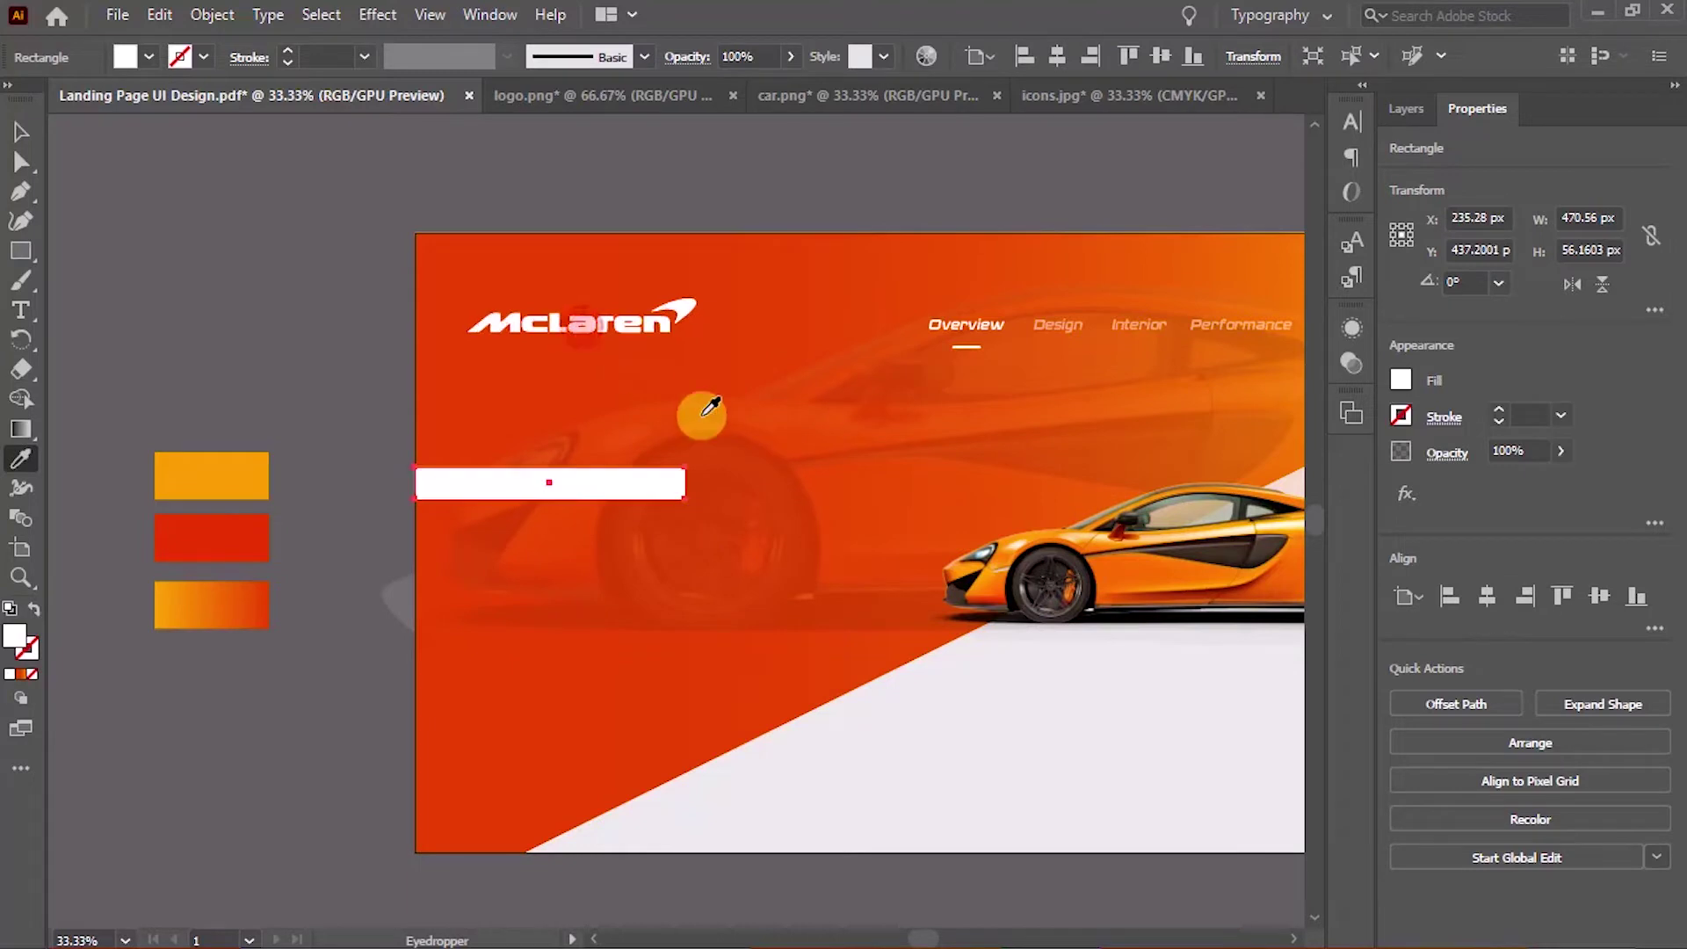
{"action": "left_click", "coordinate": [628, 489]}
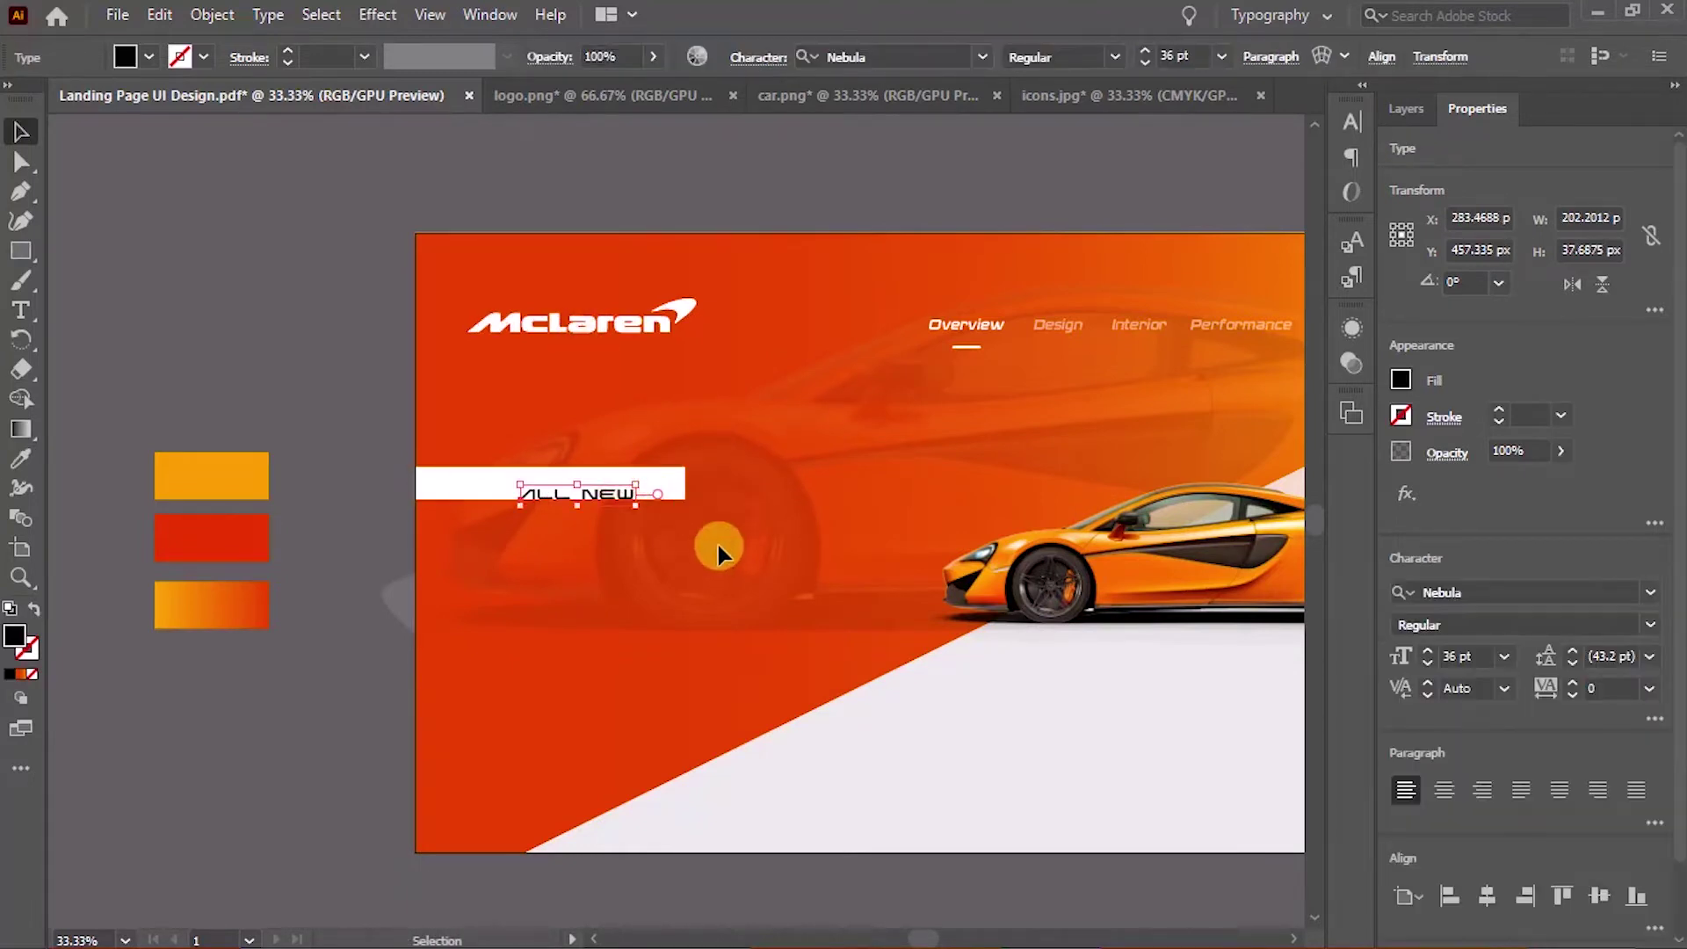
{"action": "key", "text": "ctrl+shift+period"}
{"action": "key", "text": "ctrl+shift+period"}
{"action": "key", "text": "ctrl+shift+period"}
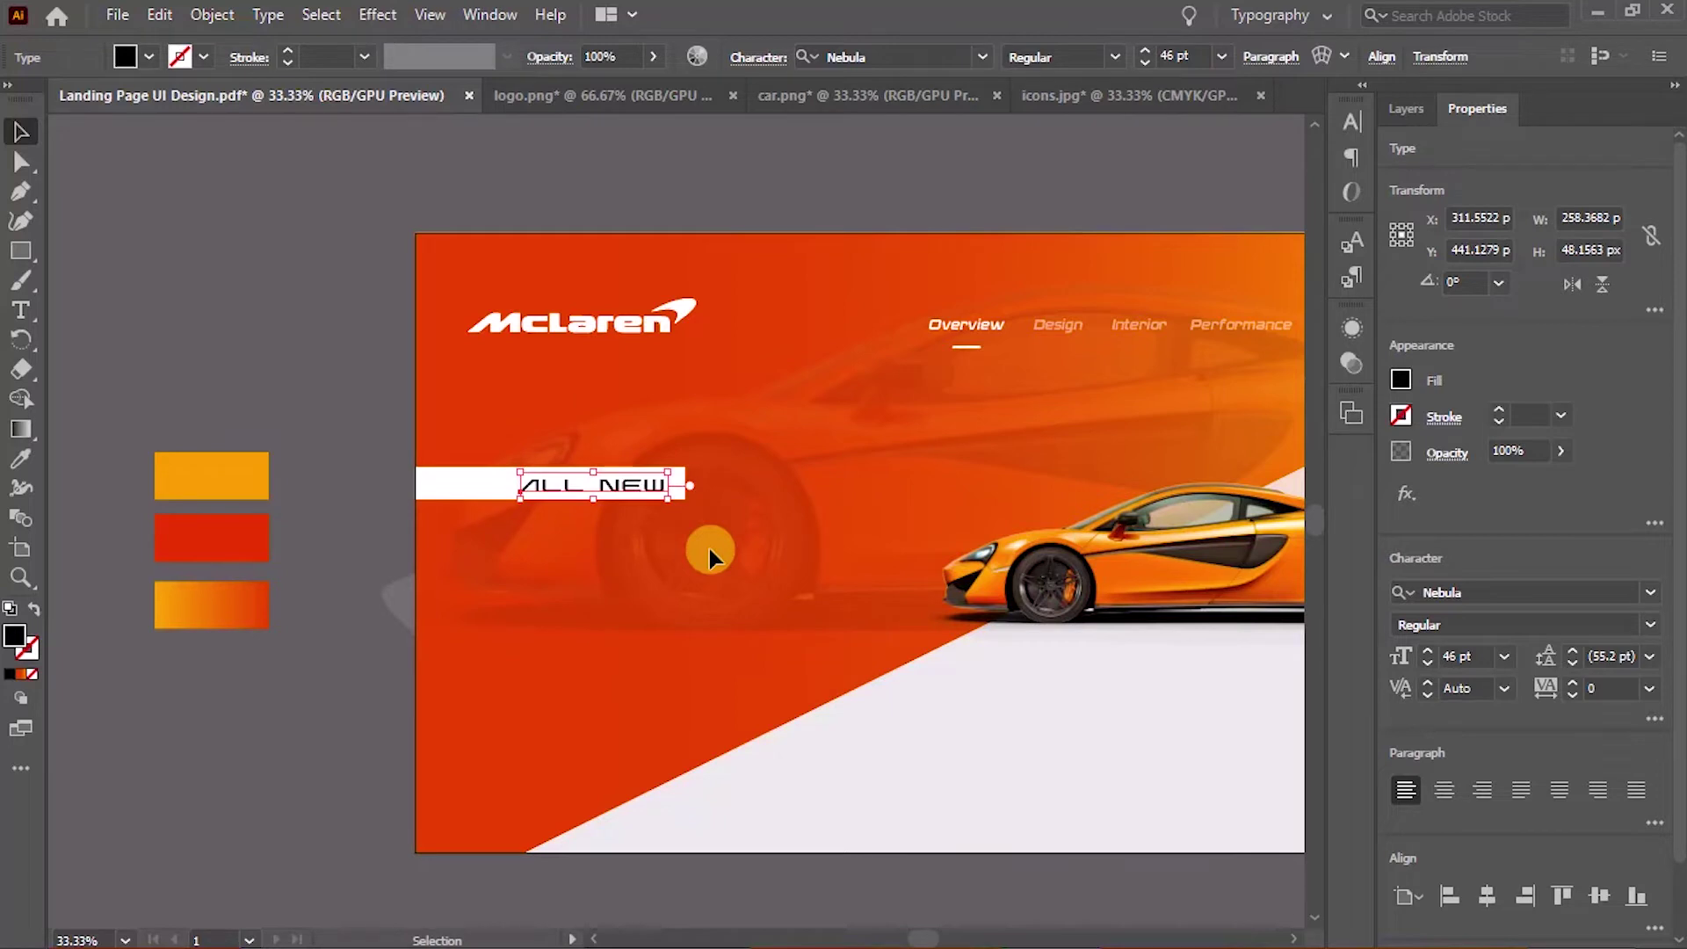
{"action": "left_click", "coordinate": [709, 549]}
Place a copy of ALL NEW below the bar and retype it as 570S
{"action": "left_click_drag", "start_coordinate": [546, 452], "coordinate": [547, 502]}
{"action": "double_click", "coordinate": [552, 502]}
{"action": "key", "text": "ctrl+a"}
{"action": "type", "text": "S"}
{"action": "key", "text": "Escape"}
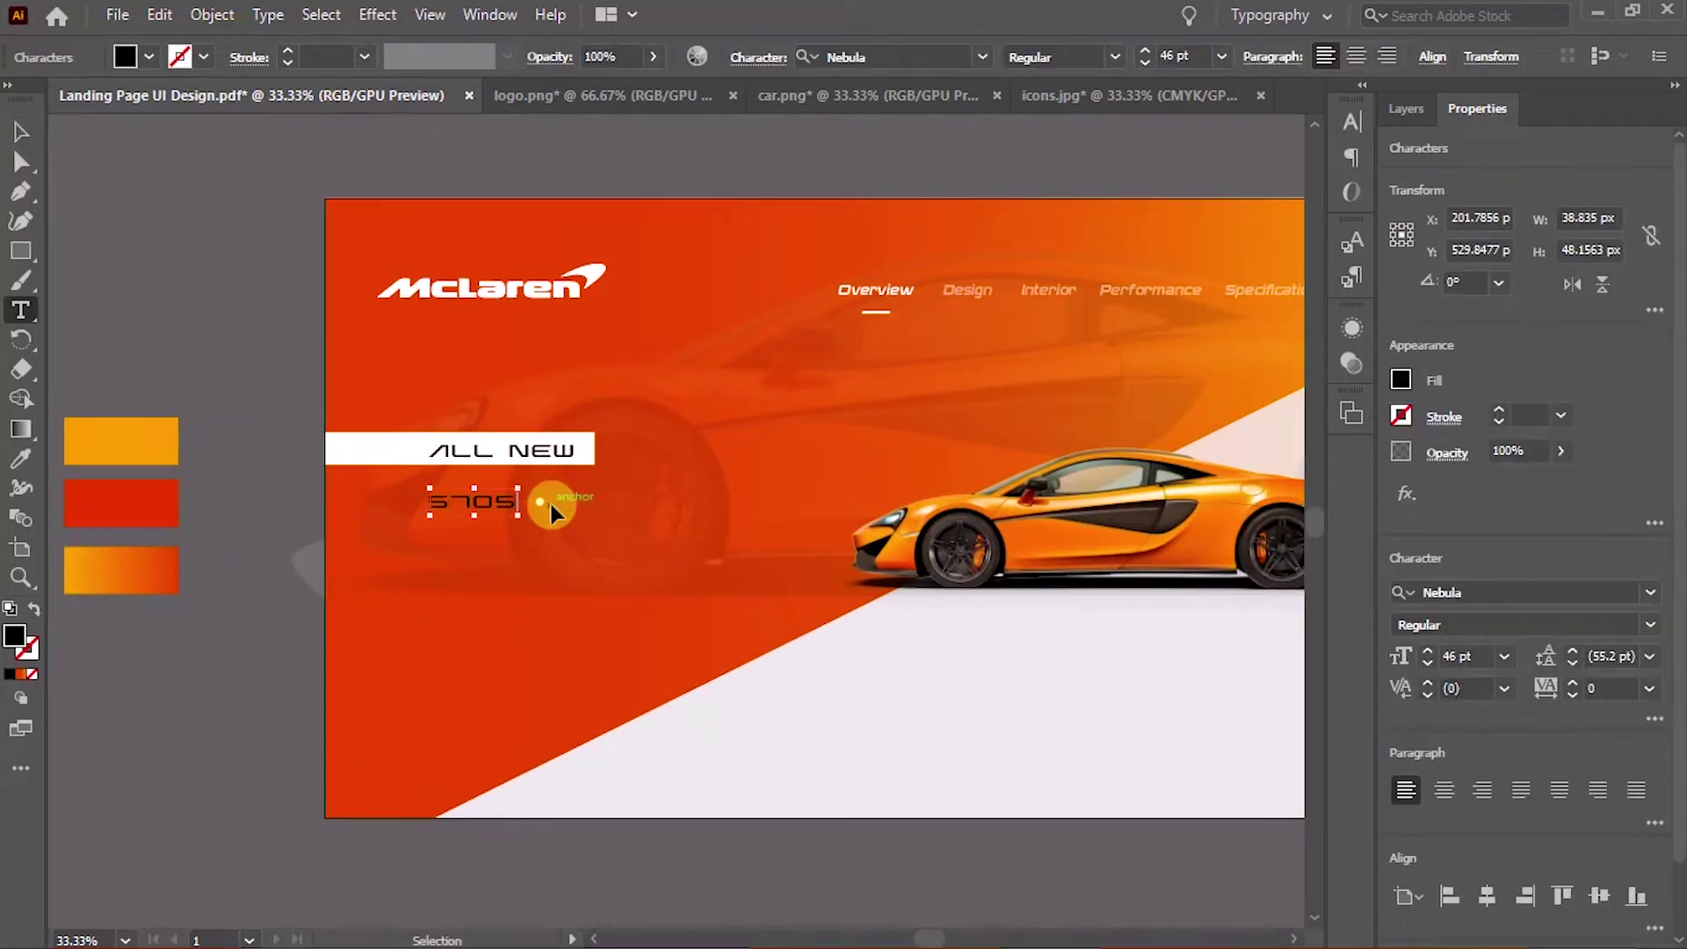
Enlarge 570S to headline size, move it under the ALL NEW bar, and make it white
{"action": "left_click_drag", "start_coordinate": [518, 522], "coordinate": [905, 634]}
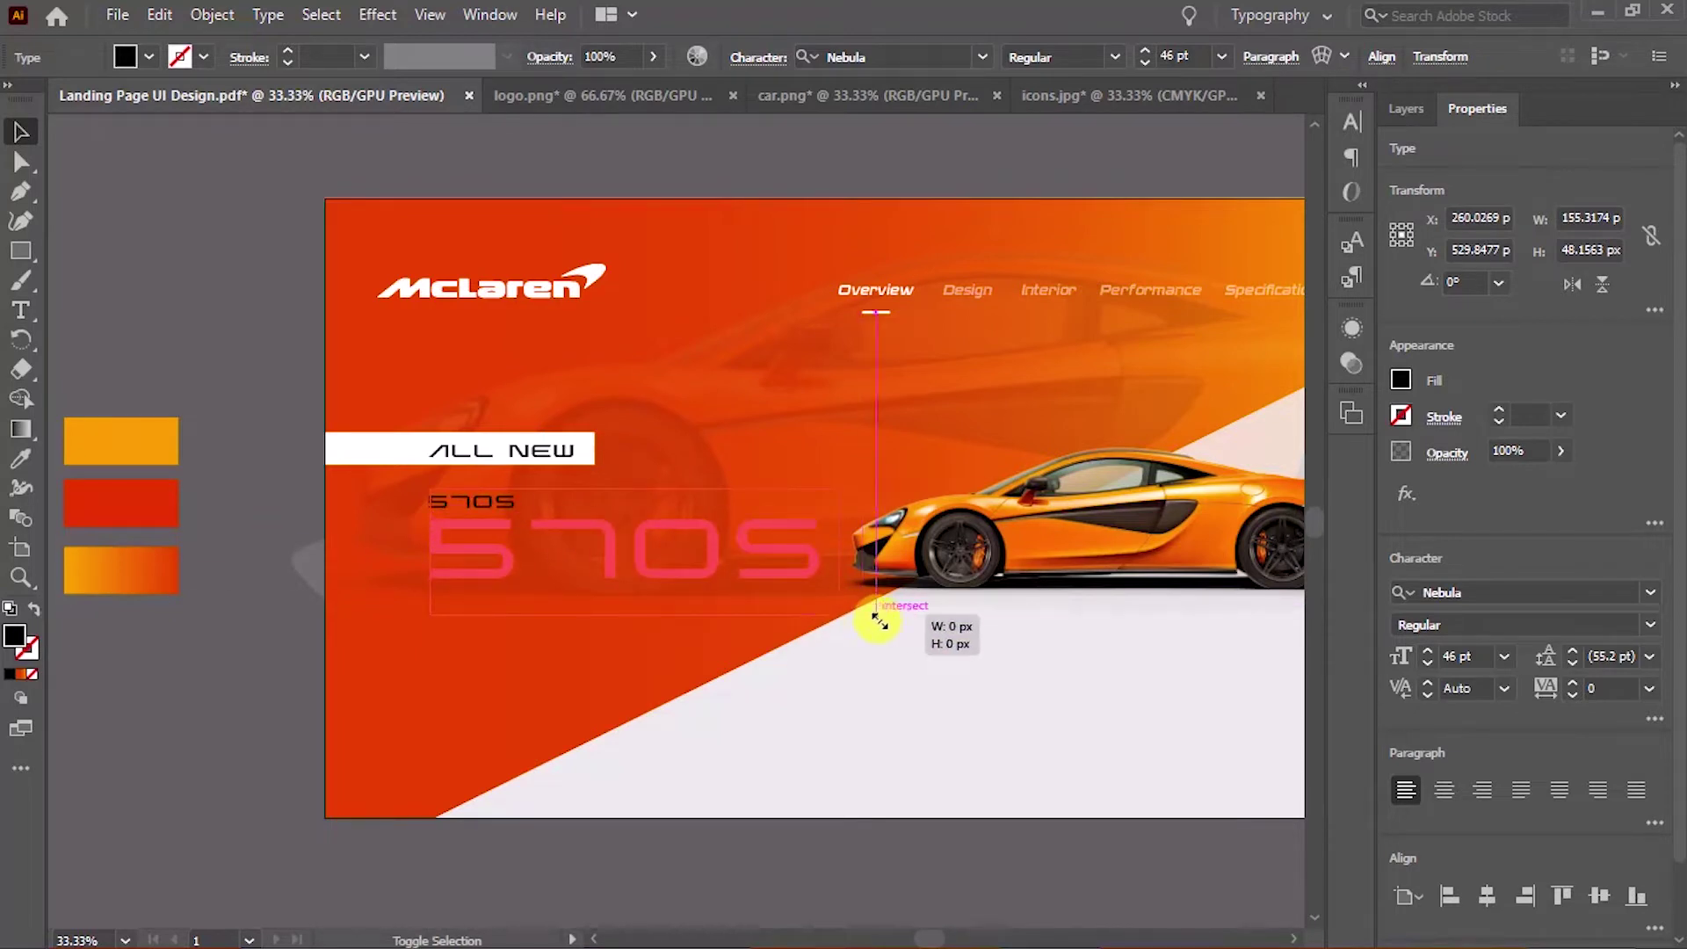
{"action": "mouse_move", "coordinate": [905, 634]}
{"action": "left_mouse_down"}
{"action": "mouse_move", "coordinate": [938, 649]}
{"action": "mouse_move", "coordinate": [821, 694]}
{"action": "left_mouse_up"}
{"action": "mouse_move", "coordinate": [738, 635]}
{"action": "left_mouse_down"}
{"action": "mouse_move", "coordinate": [740, 536]}
{"action": "mouse_move", "coordinate": [850, 547]}
{"action": "left_mouse_up"}
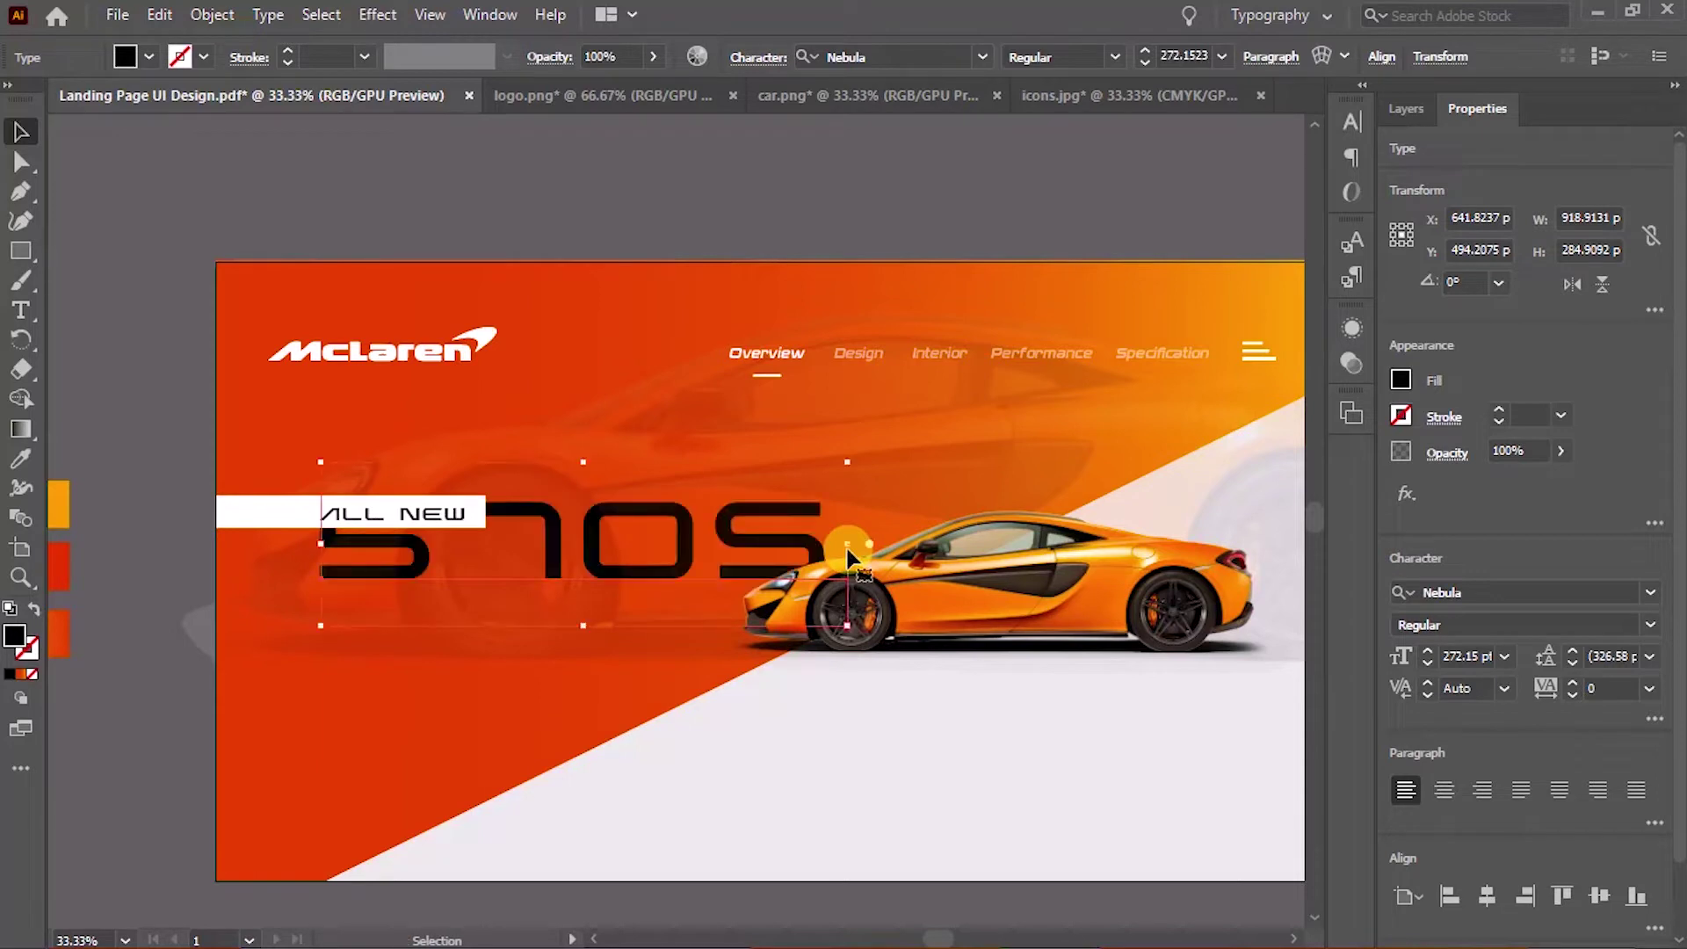
{"action": "key", "text": "i"}
{"action": "left_click", "coordinate": [453, 499]}
Nudge the ALL NEW bar and text upward above the 570S headline
{"action": "left_click", "coordinate": [451, 518]}
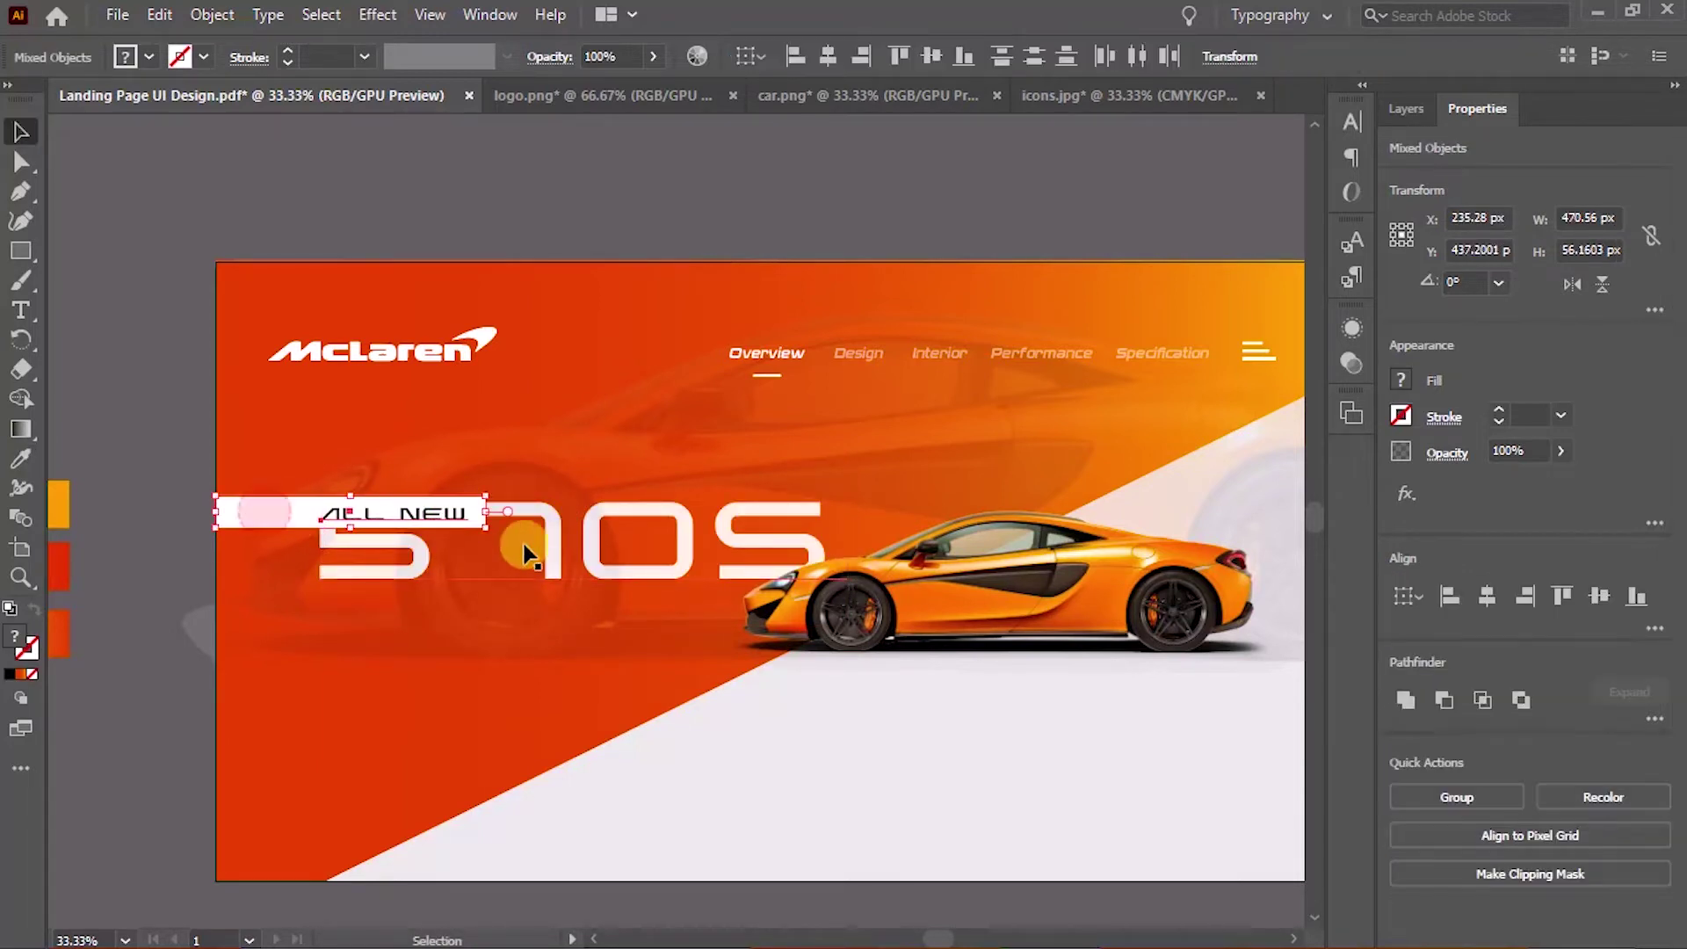
{"action": "key", "text": "shift+Up"}
{"action": "key", "text": "shift+Up"}
{"action": "key", "text": "shift+Up"}
{"action": "key", "text": "shift+Up"}
{"action": "key", "text": "shift+Up"}
{"action": "key", "text": "shift+Up"}
{"action": "key", "text": "shift+Up"}
{"action": "key", "text": "shift+Up"}
{"action": "key", "text": "shift+Up"}
{"action": "left_click", "coordinate": [827, 749]}
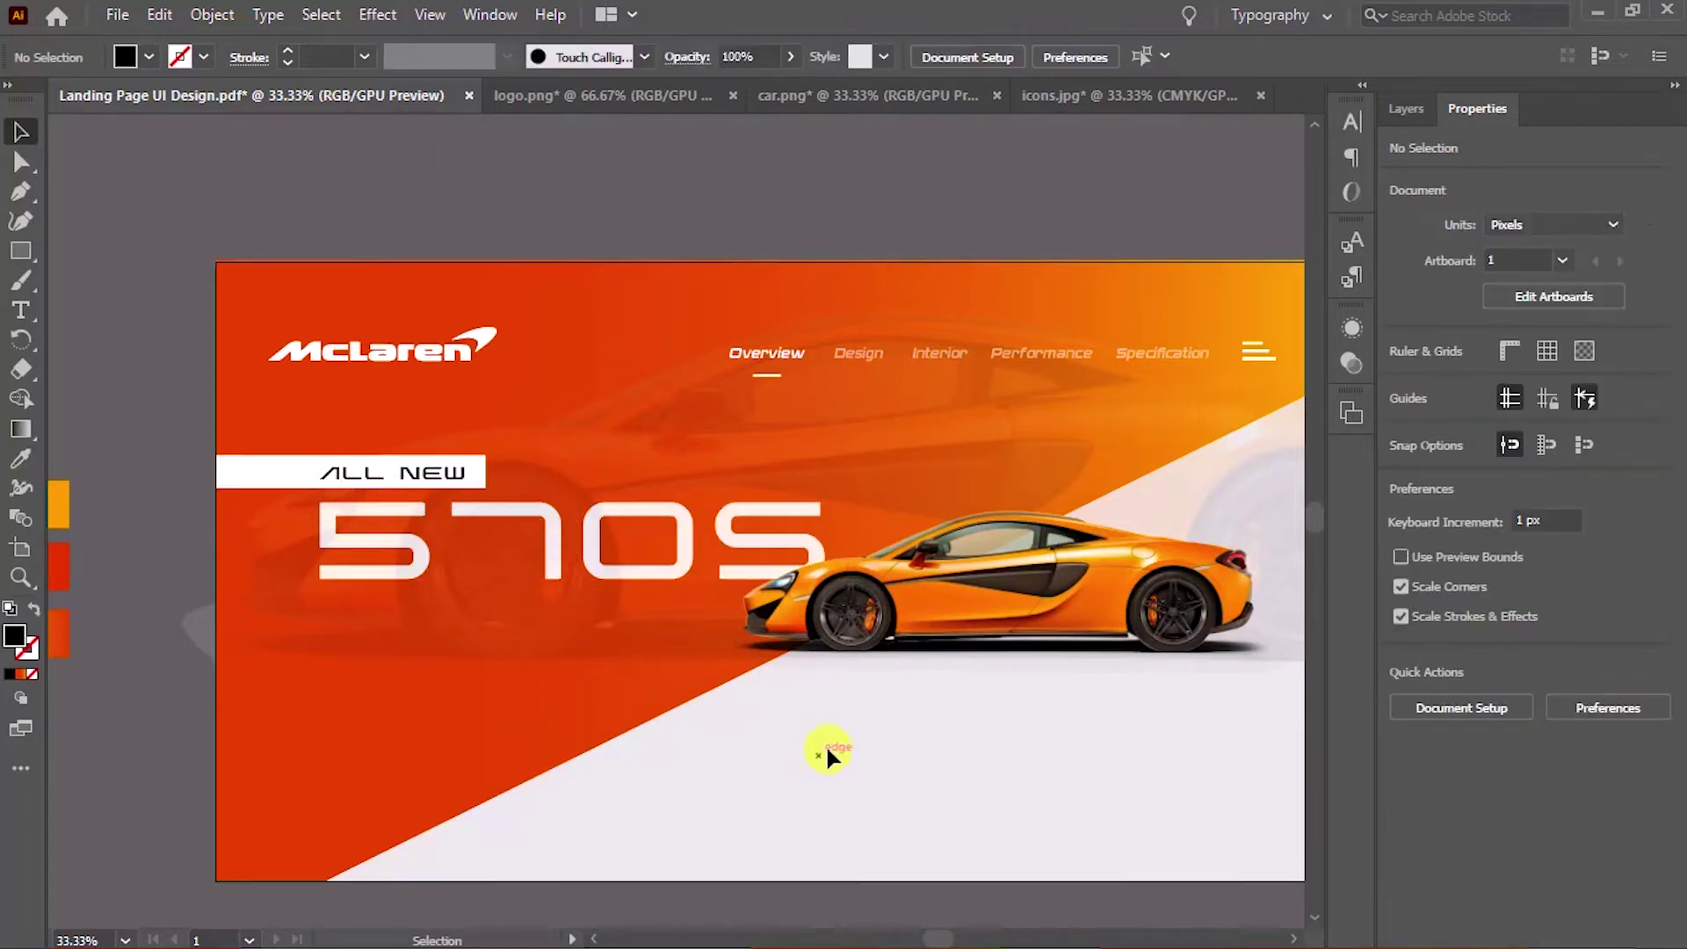
{"action": "left_click", "coordinate": [384, 551]}
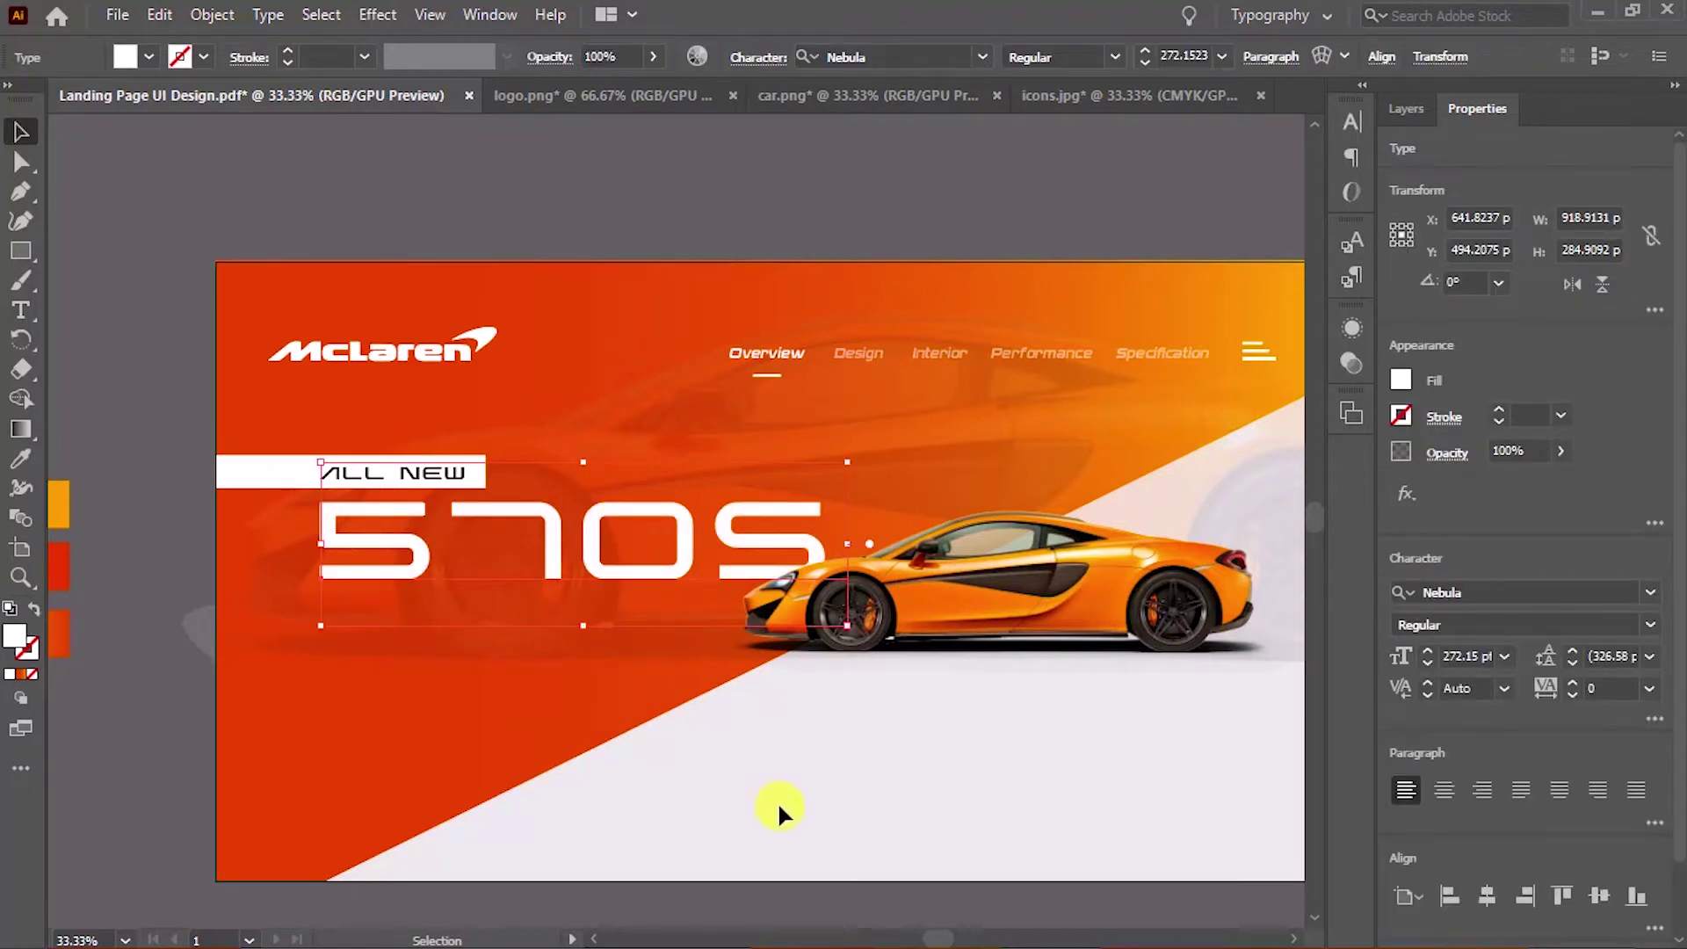
{"action": "left_click", "coordinate": [822, 826]}
{"action": "key", "text": "ctrl+minus"}
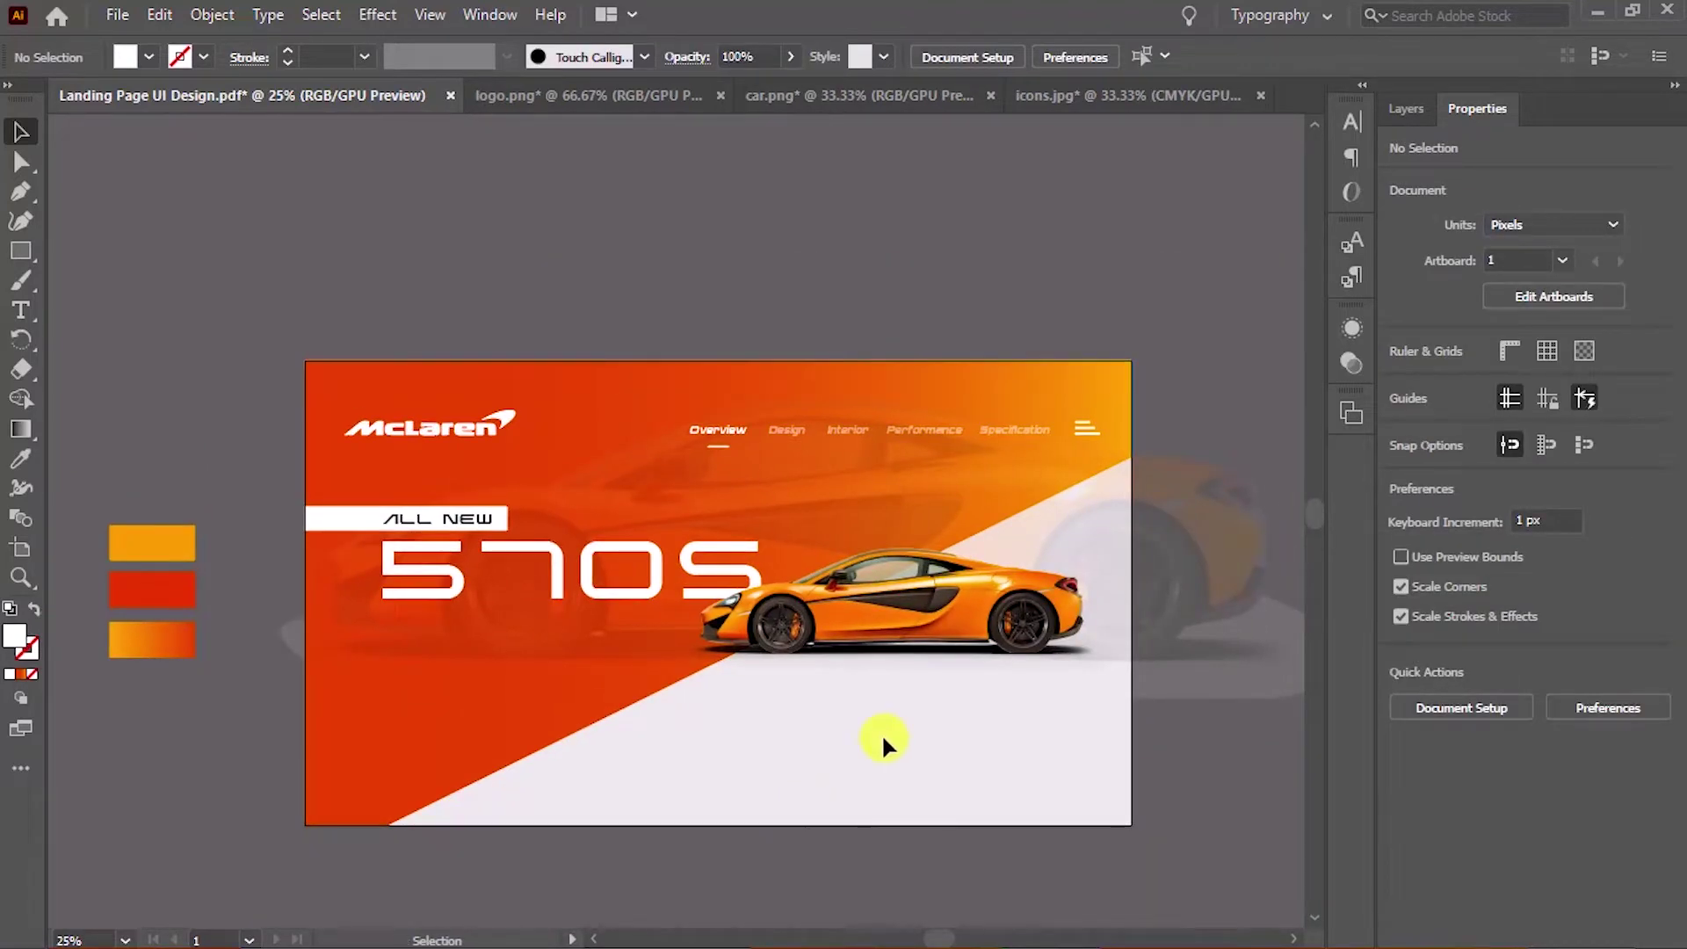
Raise the background's right-edge anchor so the white diagonal reaches higher
{"action": "key", "text": "ctrl+plus"}
{"action": "left_click_drag", "start_coordinate": [800, 766], "coordinate": [699, 685]}
{"action": "left_click", "coordinate": [898, 622]}
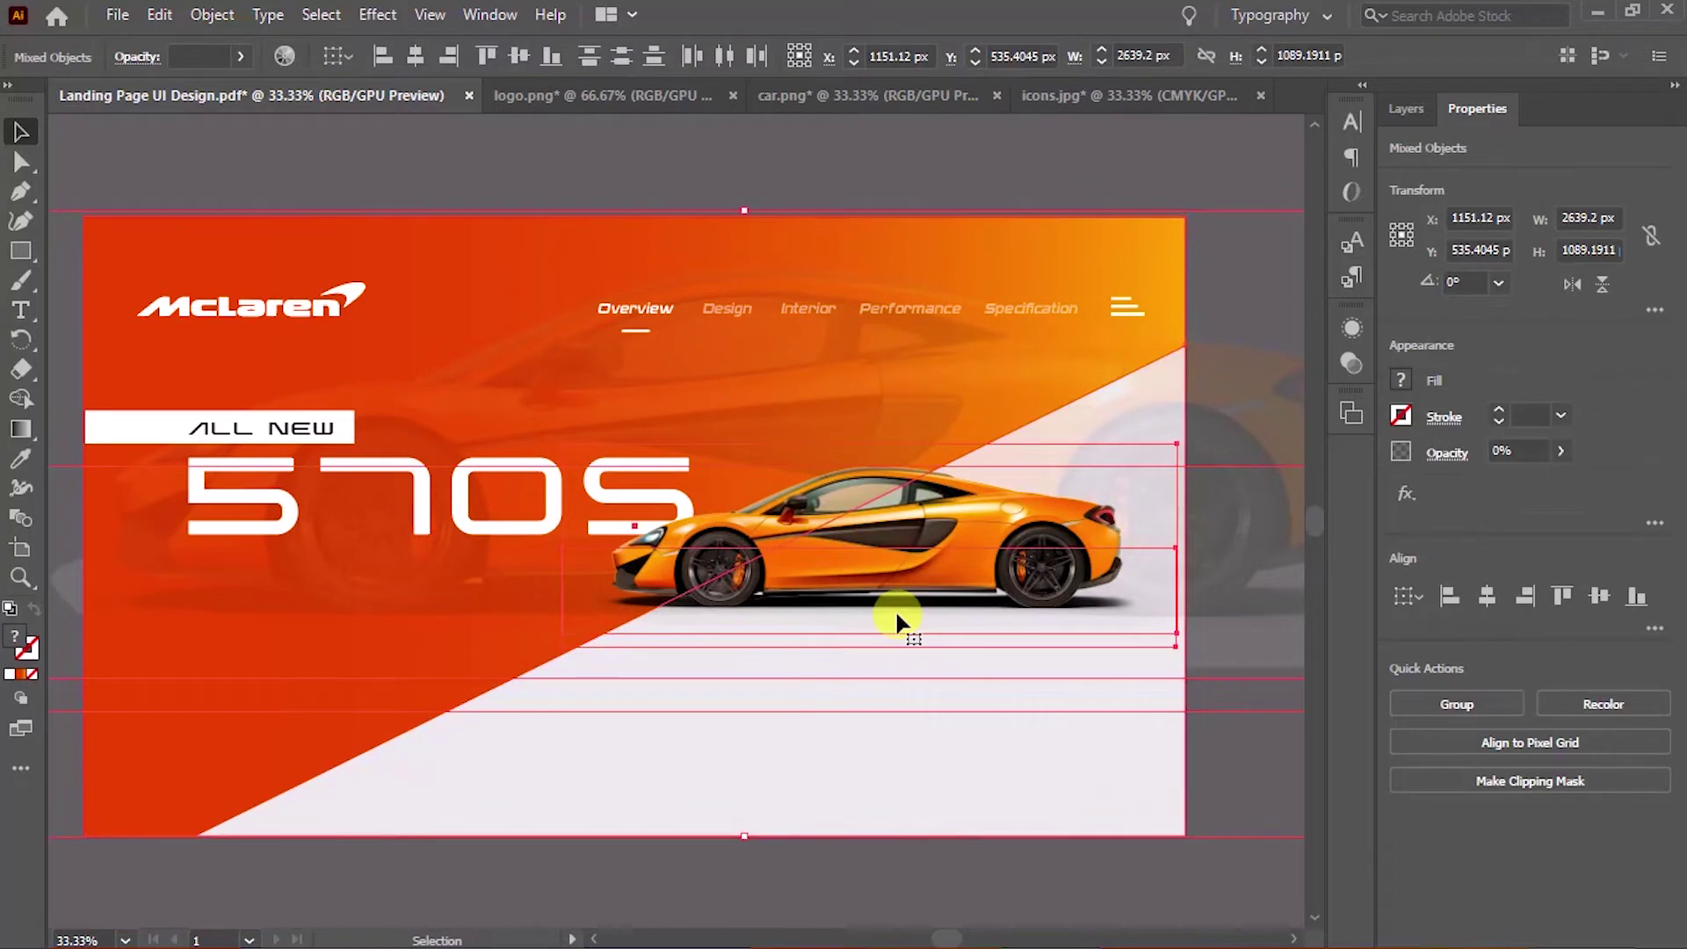
{"action": "left_click", "coordinate": [972, 862]}
{"action": "left_click", "coordinate": [1116, 329]}
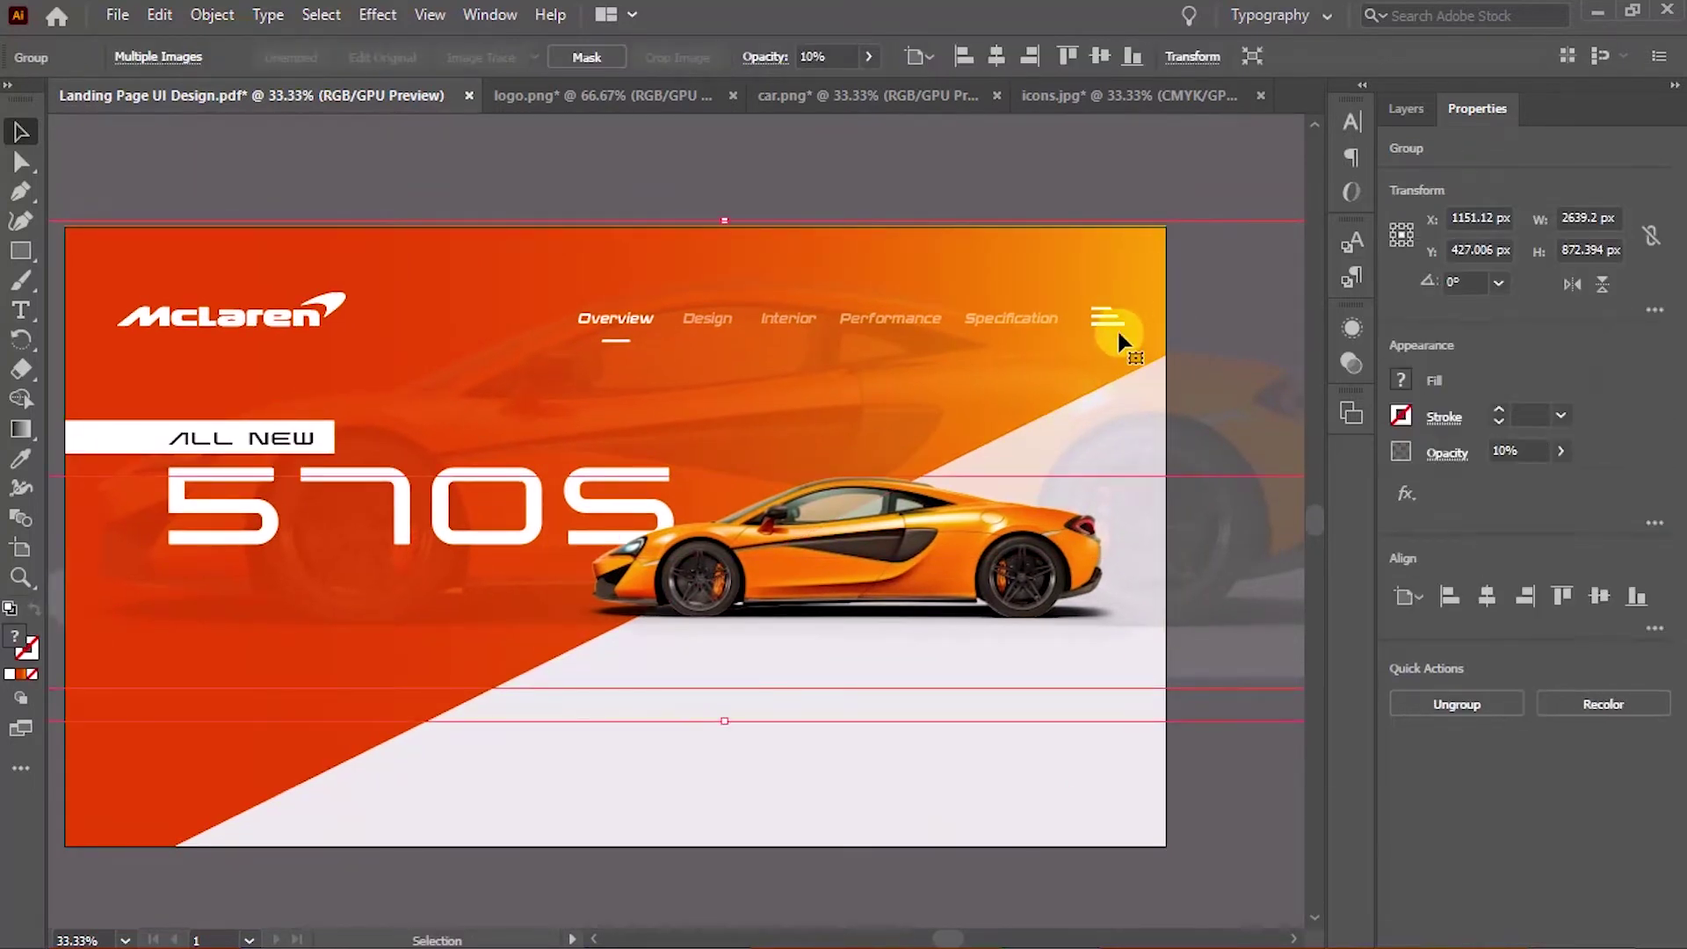
{"action": "left_click", "coordinate": [1124, 381]}
{"action": "left_click", "coordinate": [1157, 267]}
{"action": "left_click", "coordinate": [1146, 248]}
{"action": "key", "text": "a"}
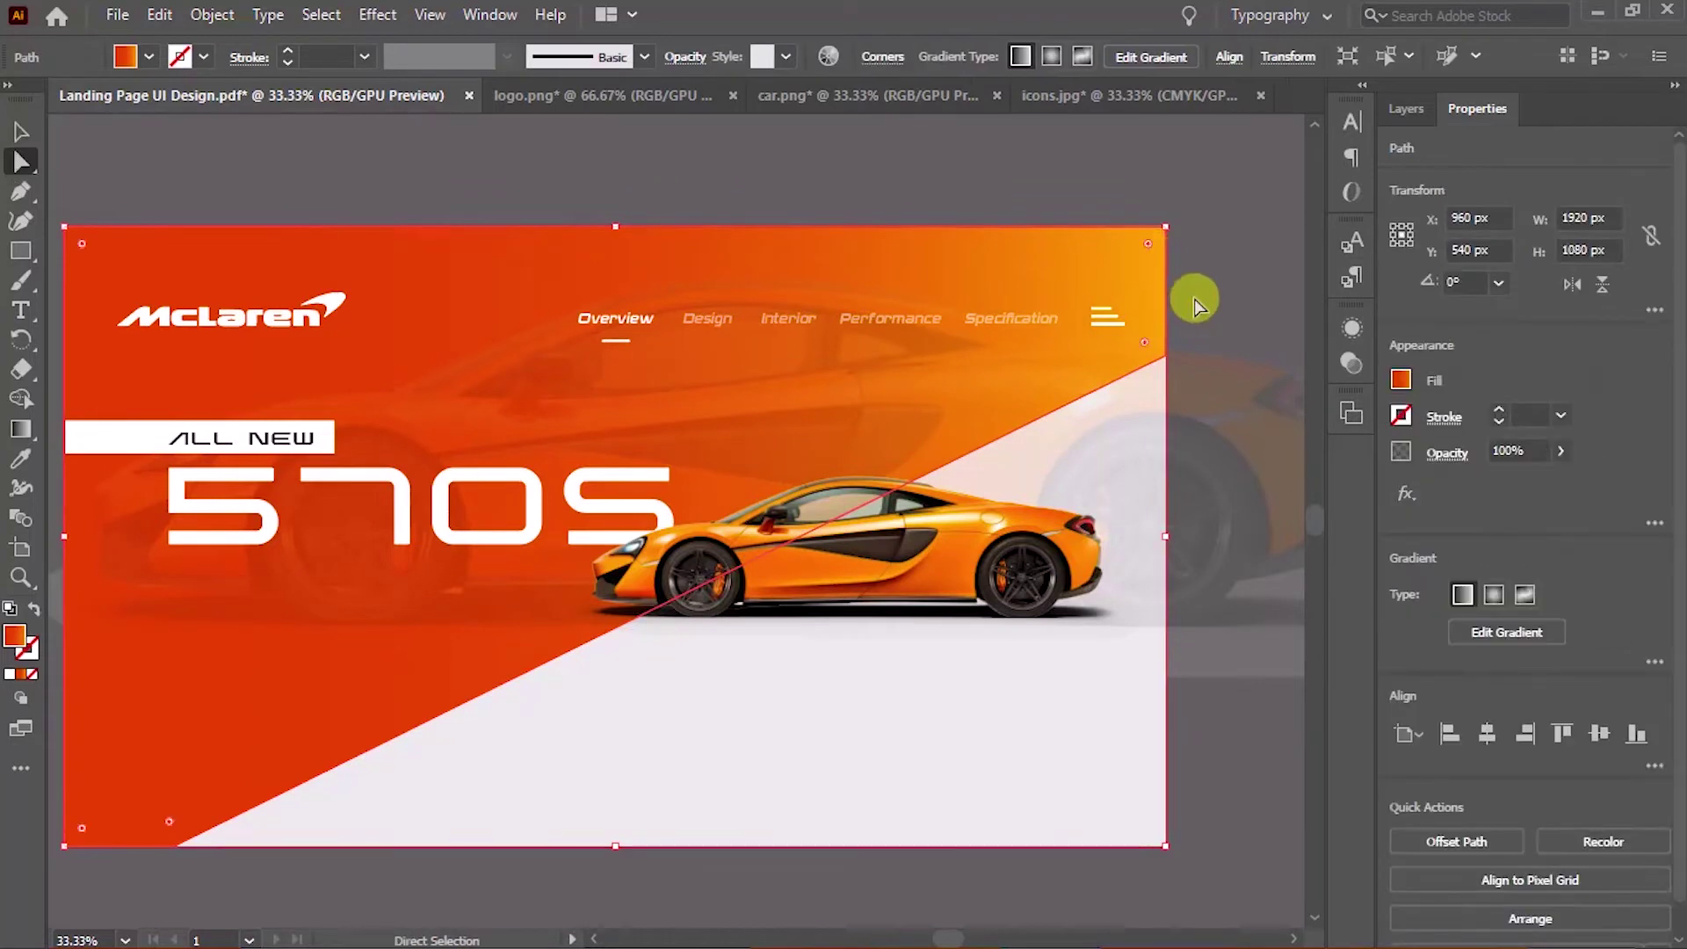
{"action": "left_click", "coordinate": [1165, 345]}
{"action": "key", "text": "shift+Up"}
{"action": "key", "text": "shift+Up"}
{"action": "key", "text": "v"}
{"action": "key", "text": "ctrl+0"}
Enlarge the car image from its left side and nudge it right
{"action": "left_click", "coordinate": [975, 552]}
{"action": "left_click_drag", "start_coordinate": [610, 508], "coordinate": [533, 522]}
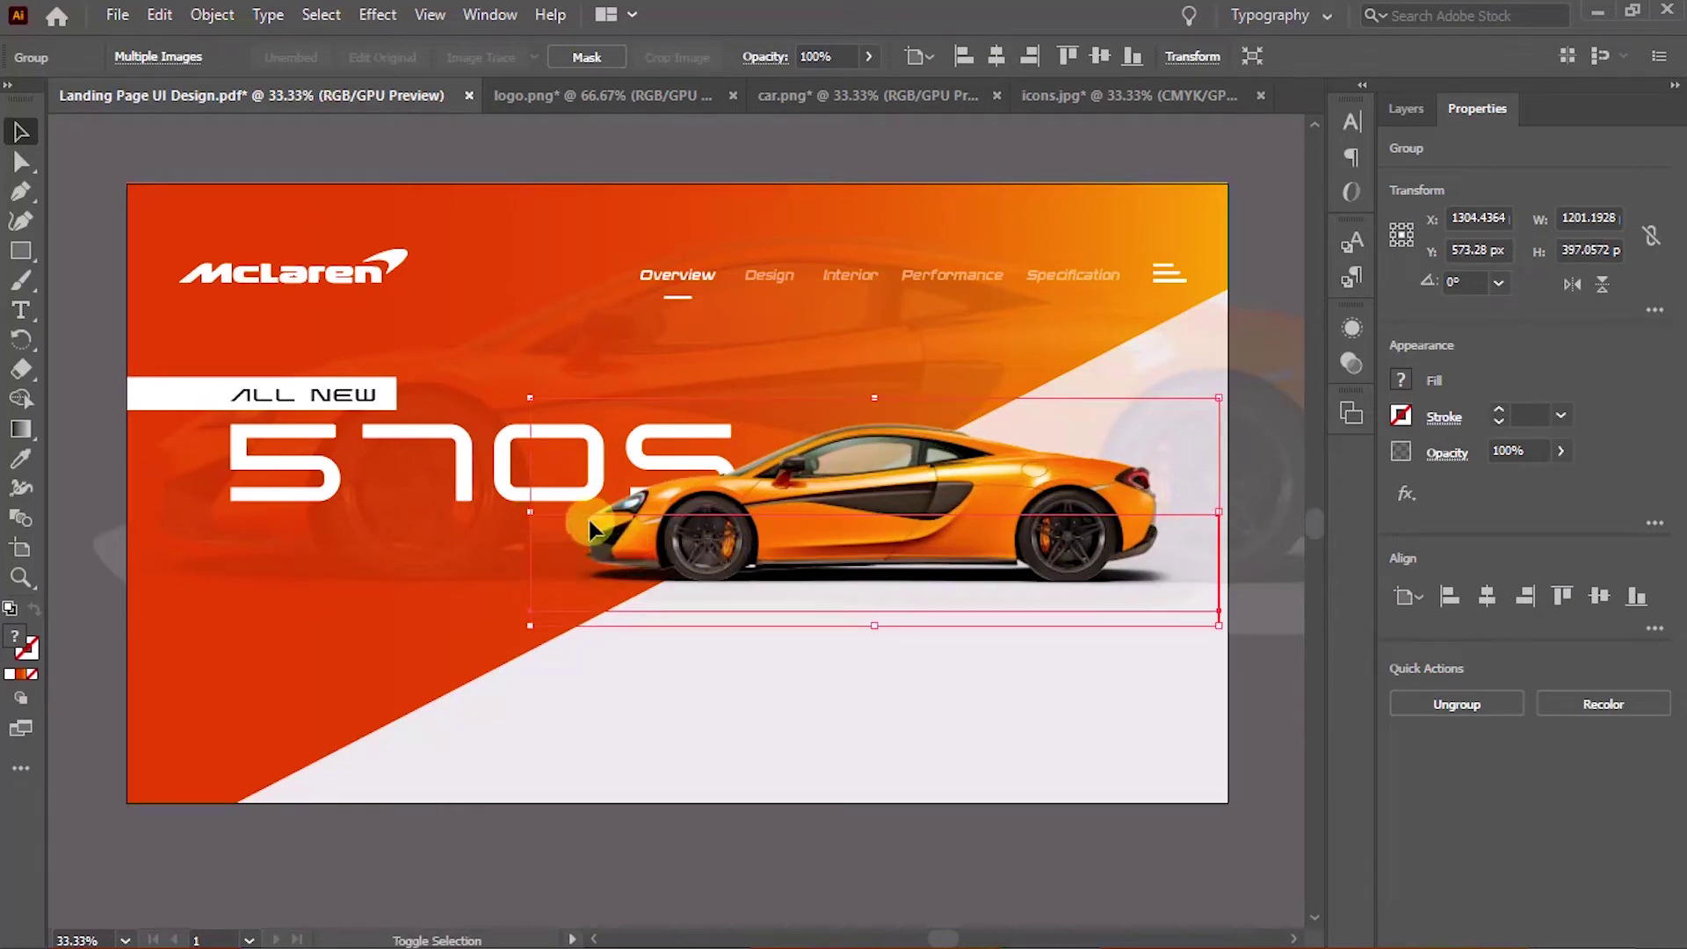
{"action": "left_click_drag", "start_coordinate": [536, 513], "coordinate": [502, 513]}
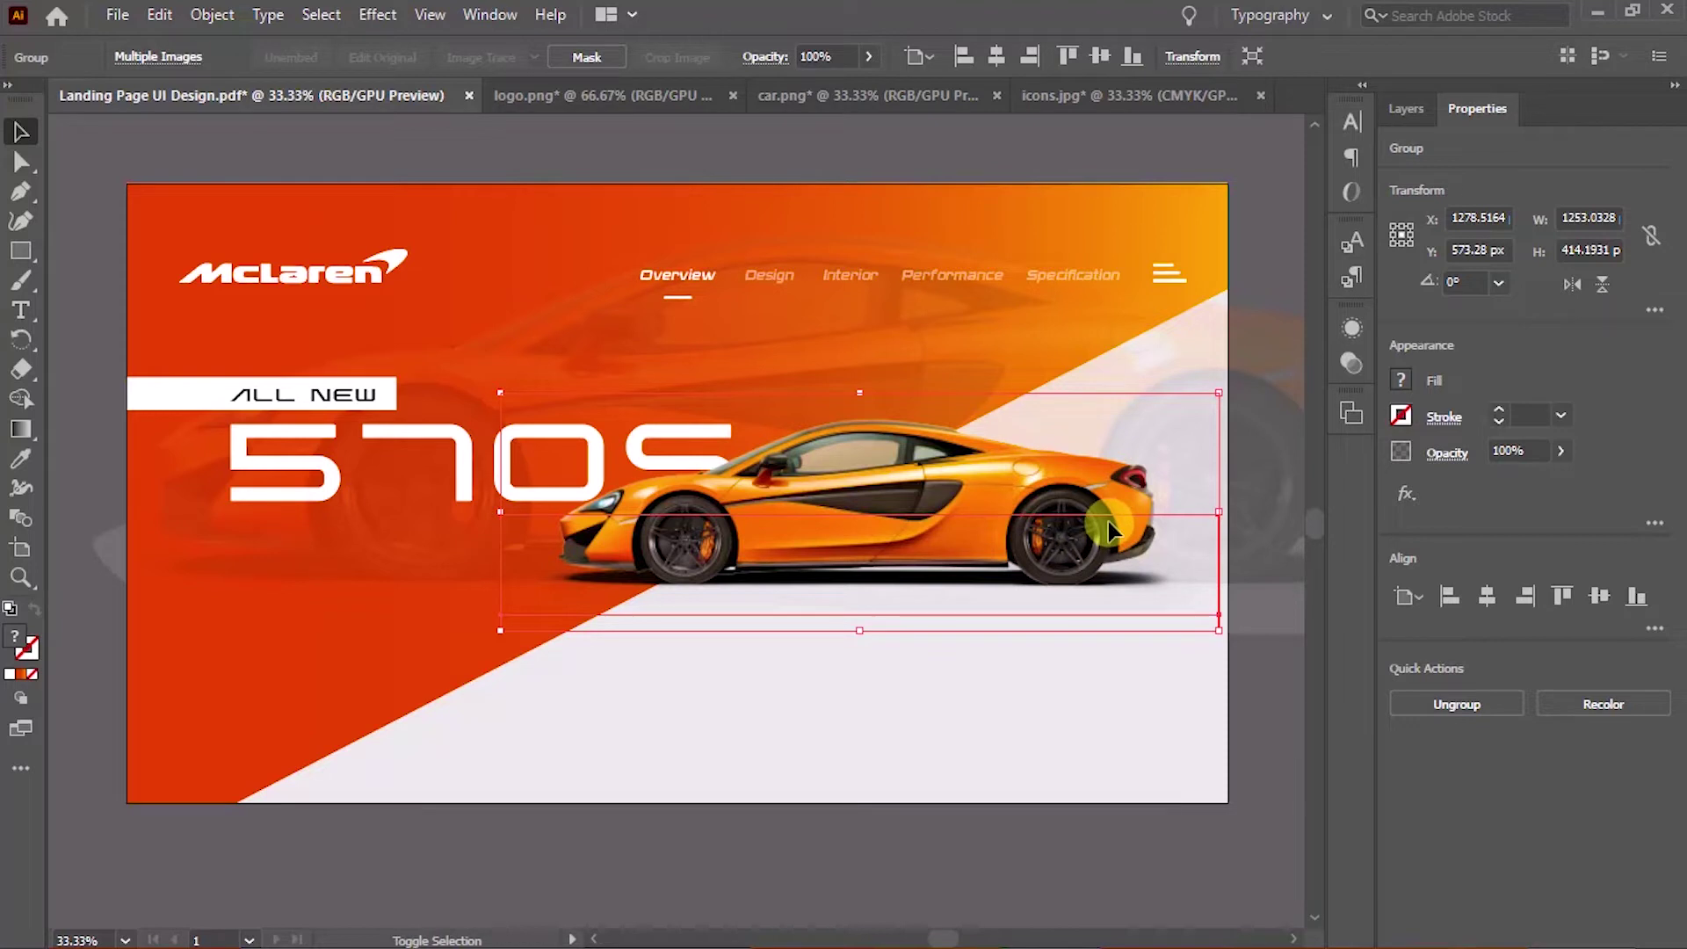
{"action": "key", "text": "shift+Right"}
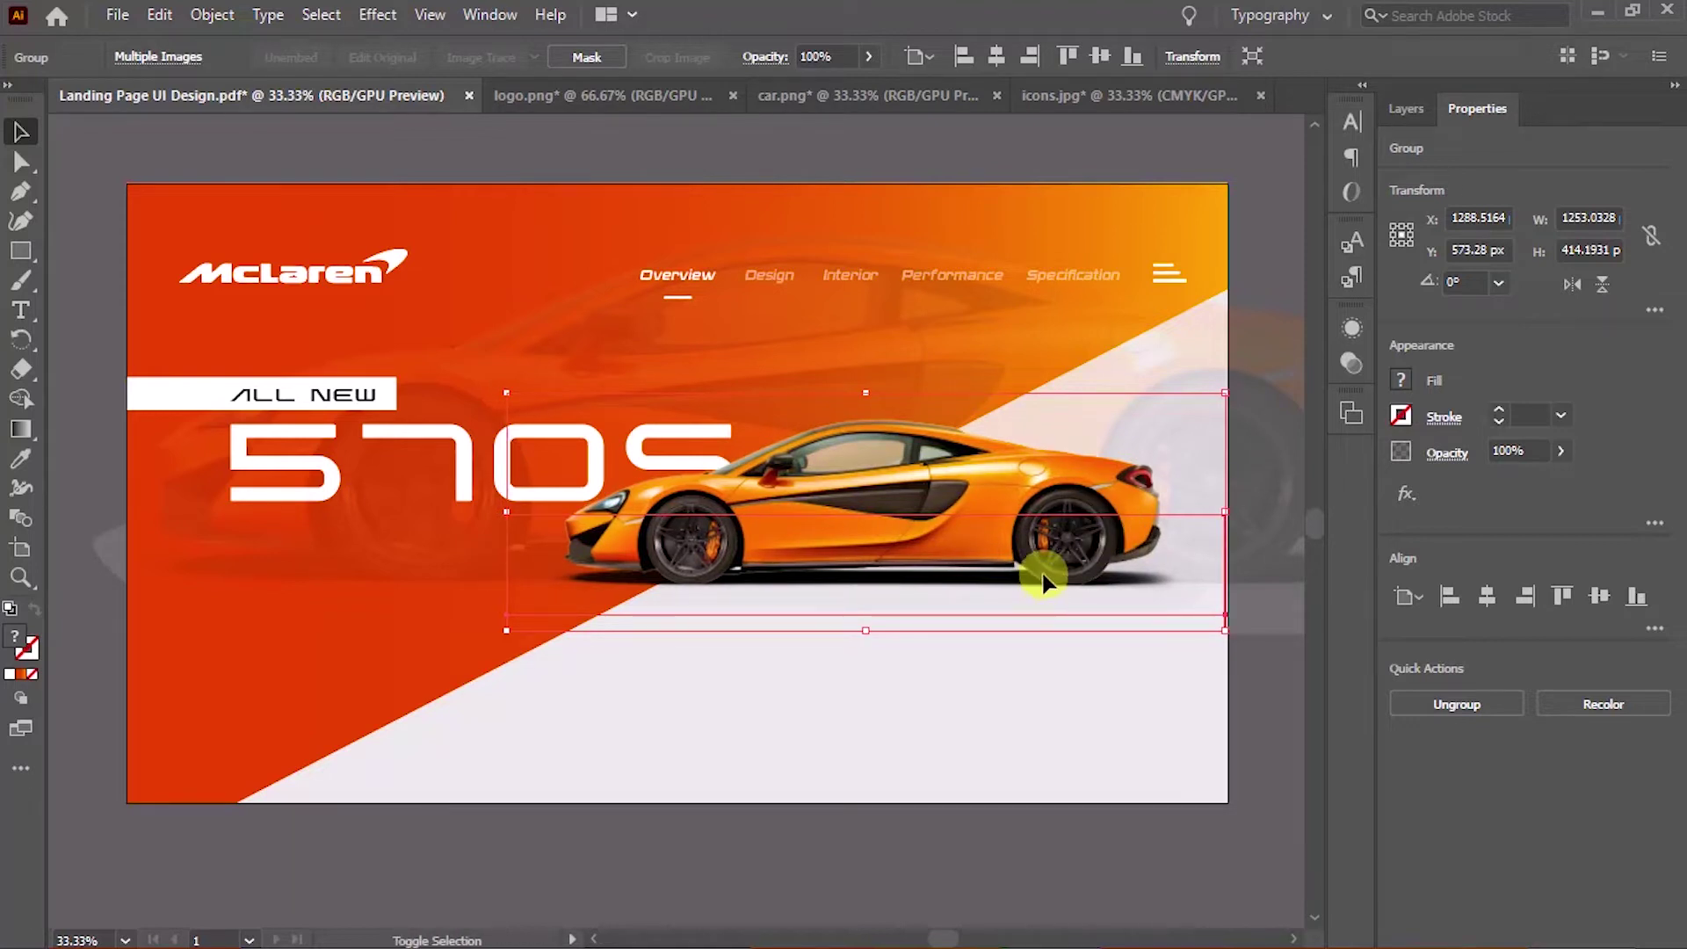
{"action": "left_click", "coordinate": [1105, 856]}
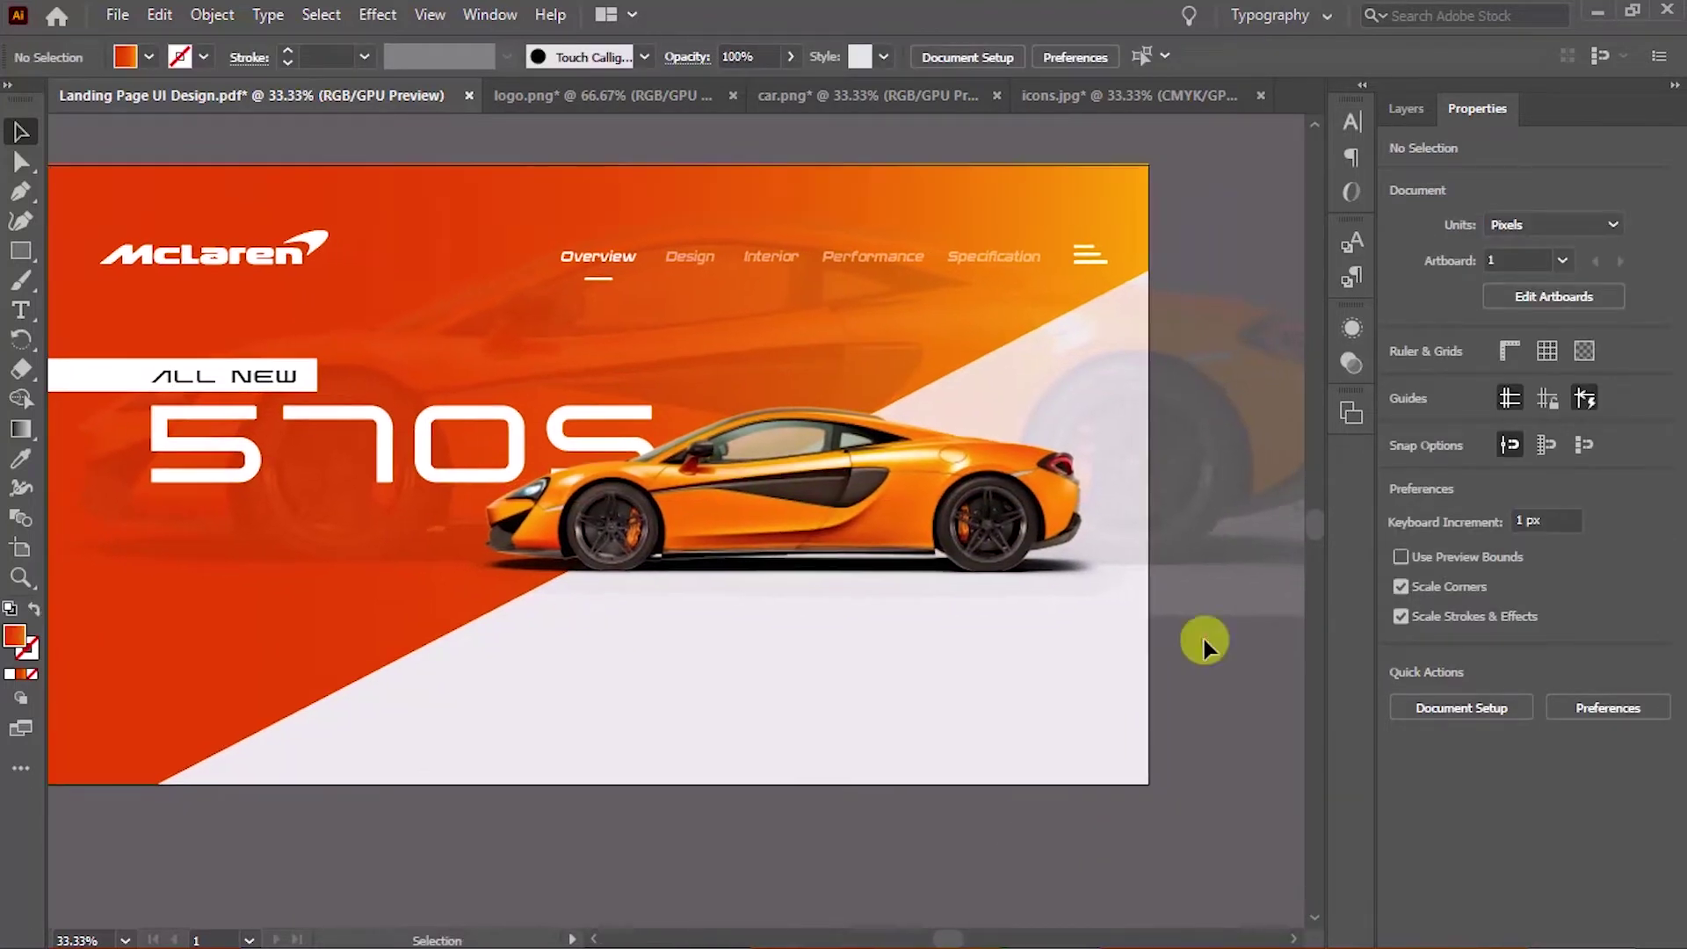
{"action": "left_click", "coordinate": [1011, 531]}
{"action": "left_click_drag", "start_coordinate": [1015, 538], "coordinate": [1015, 529]}
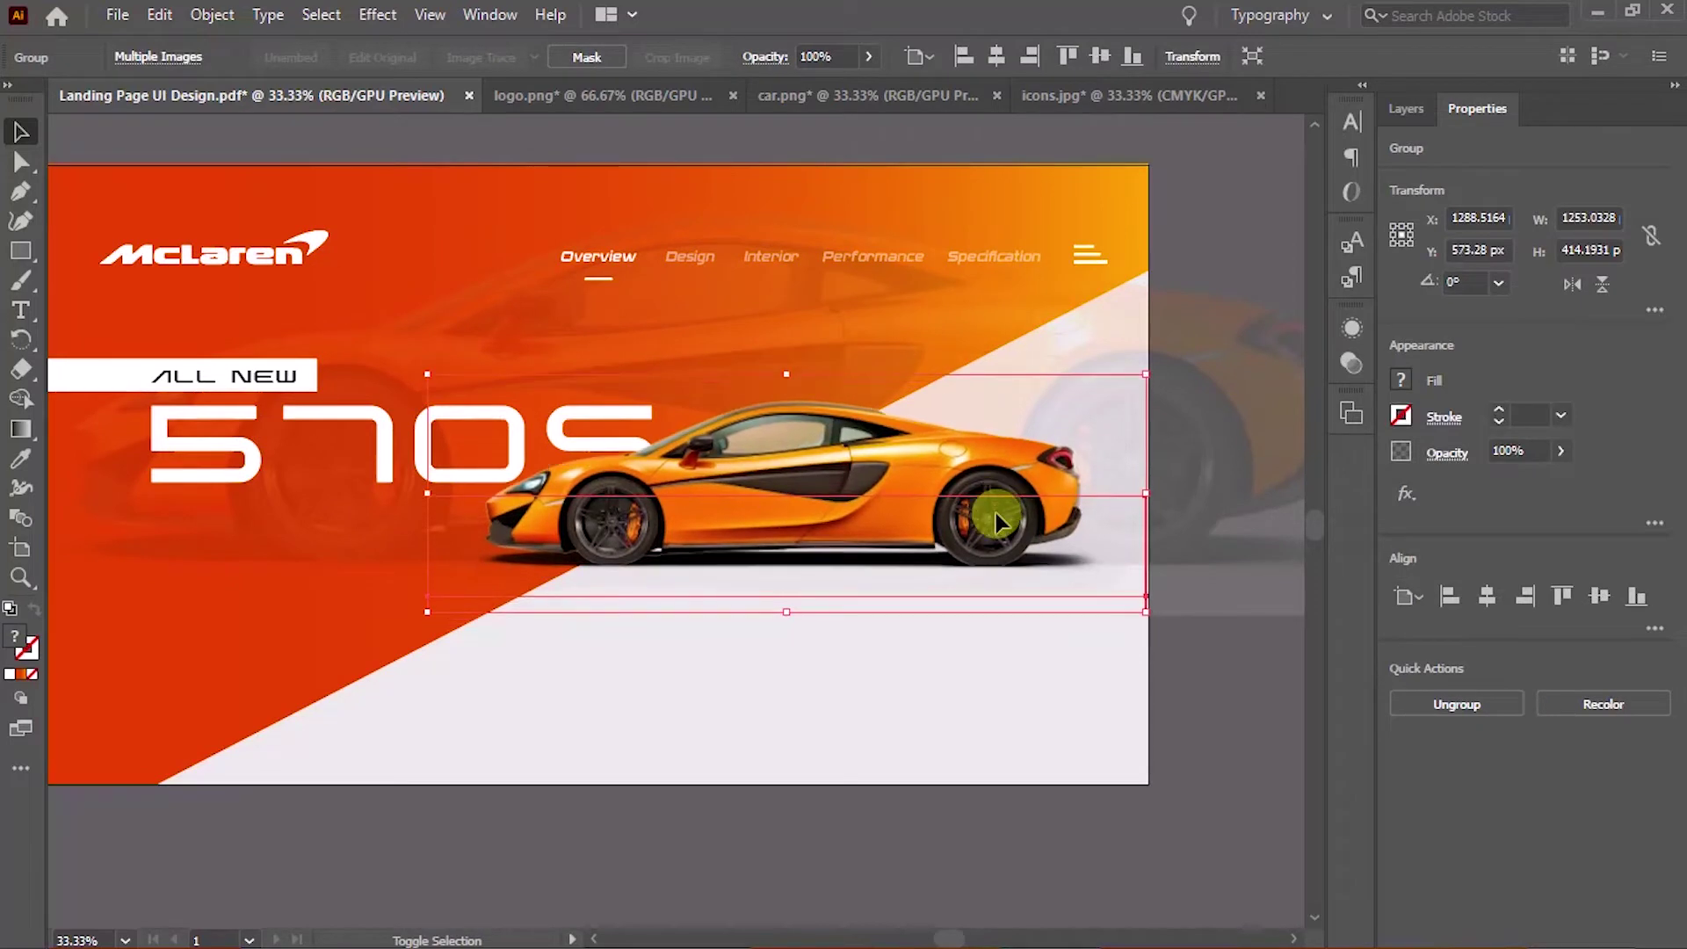
Undo the car's upward move and select the ALL NEW 570S headline
{"action": "left_click", "coordinate": [952, 793]}
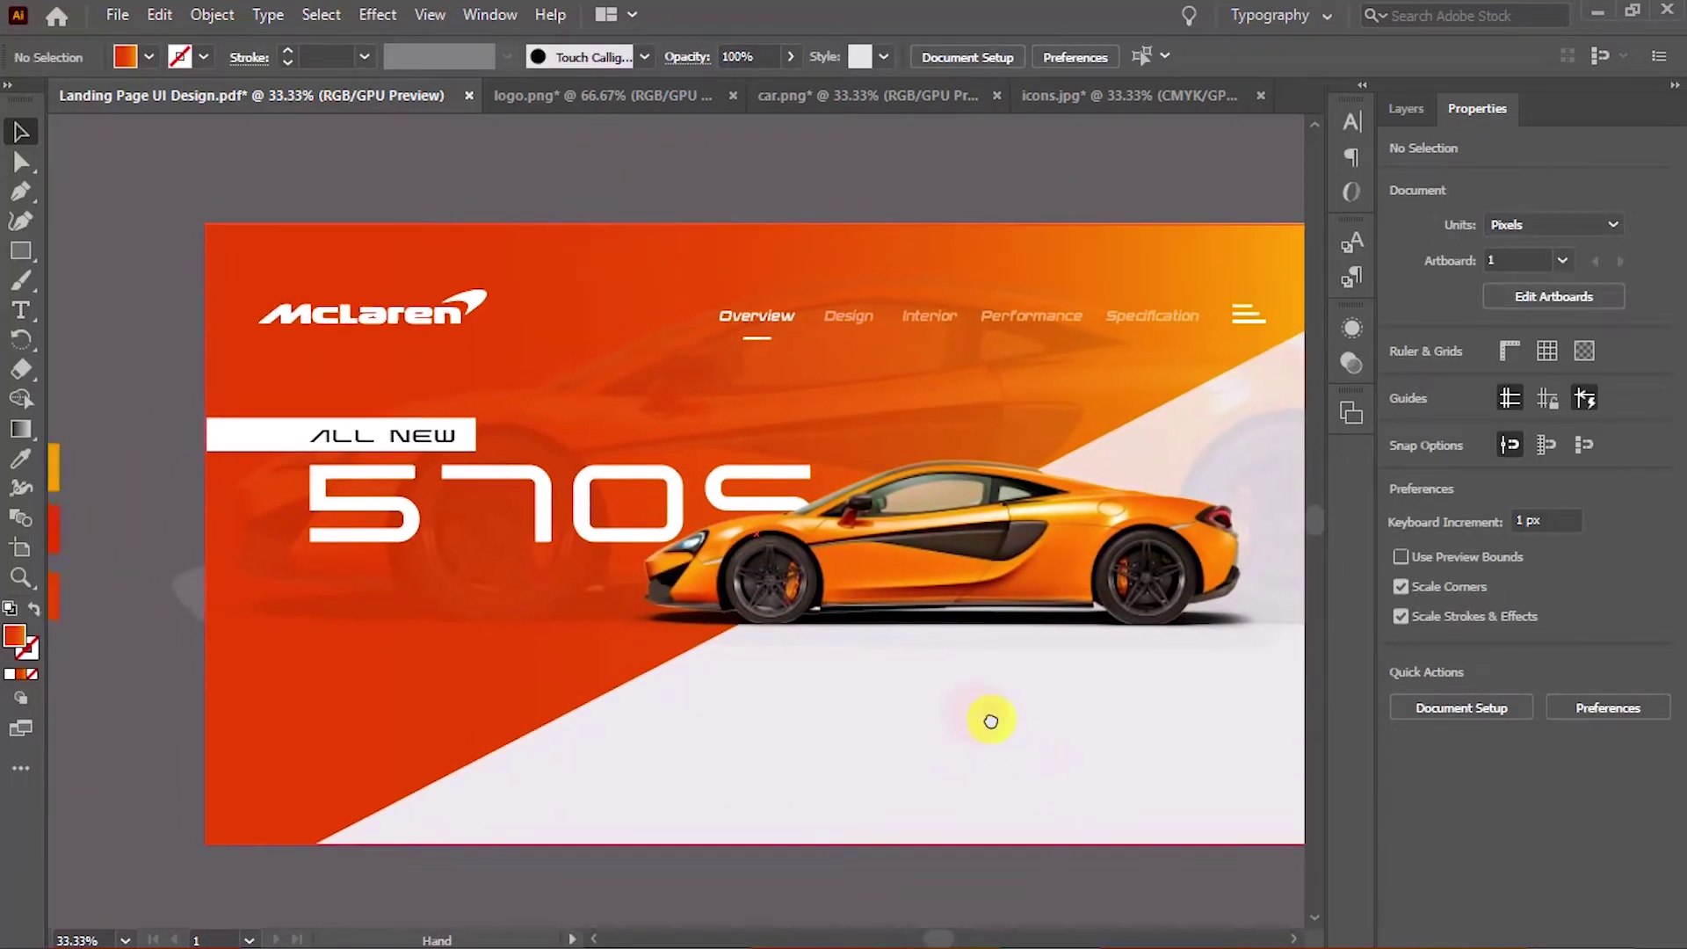
{"action": "left_click", "coordinate": [894, 545]}
{"action": "key", "text": "ctrl+z"}
{"action": "left_click", "coordinate": [921, 693]}
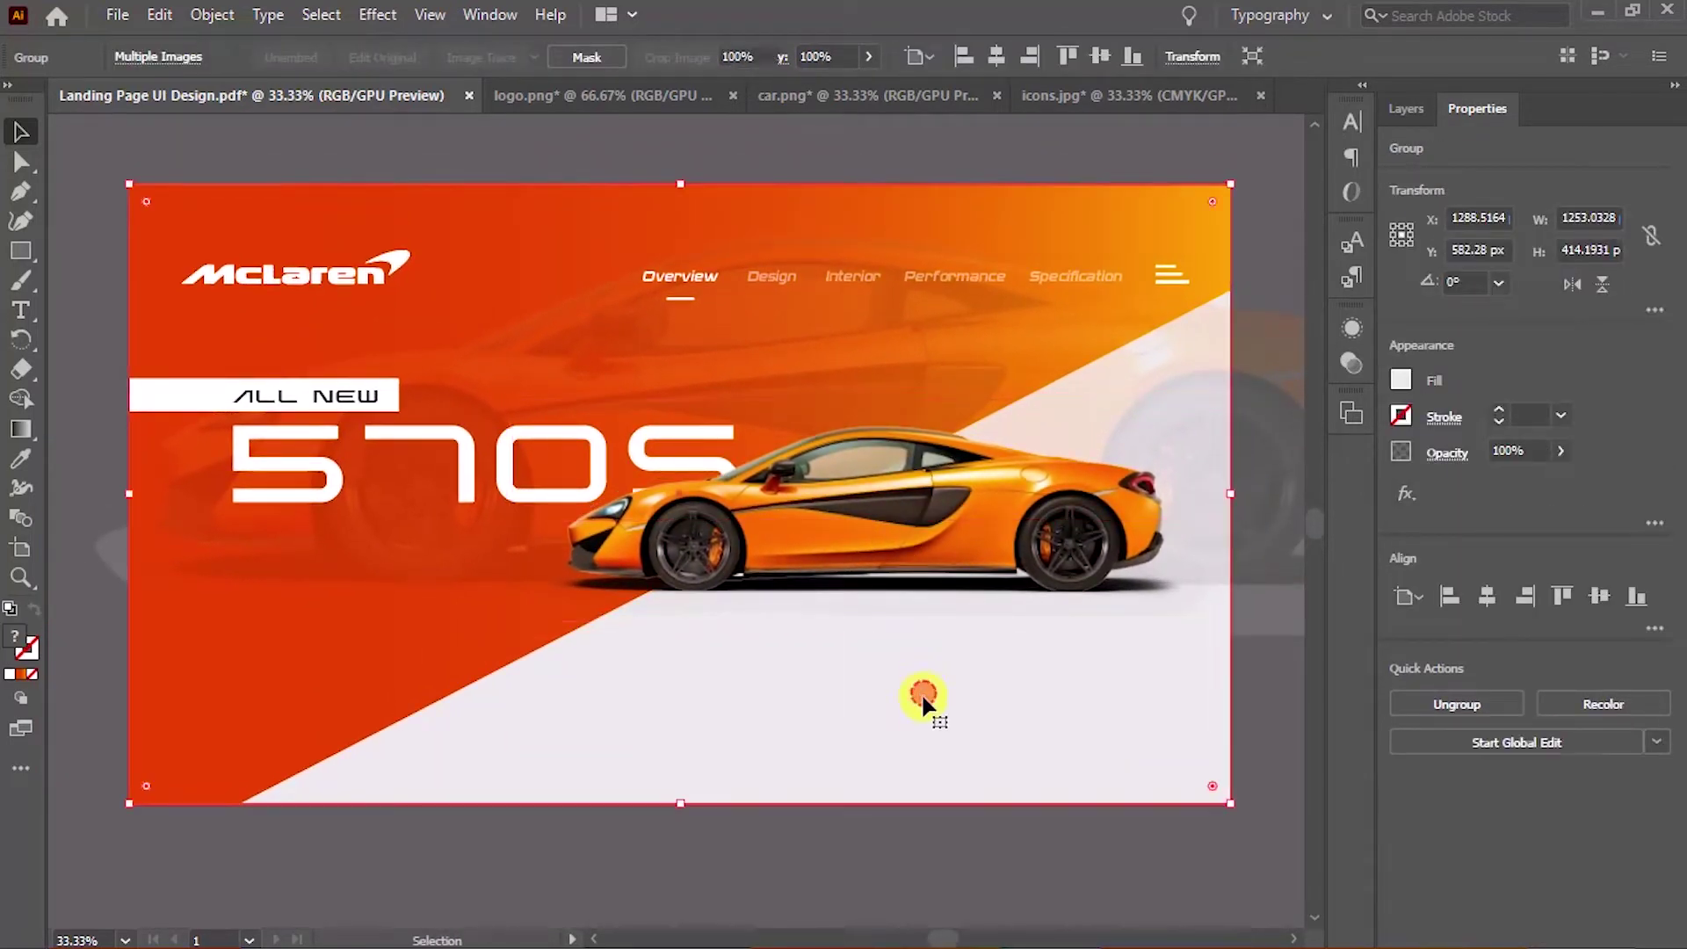
{"action": "left_click", "coordinate": [496, 472]}
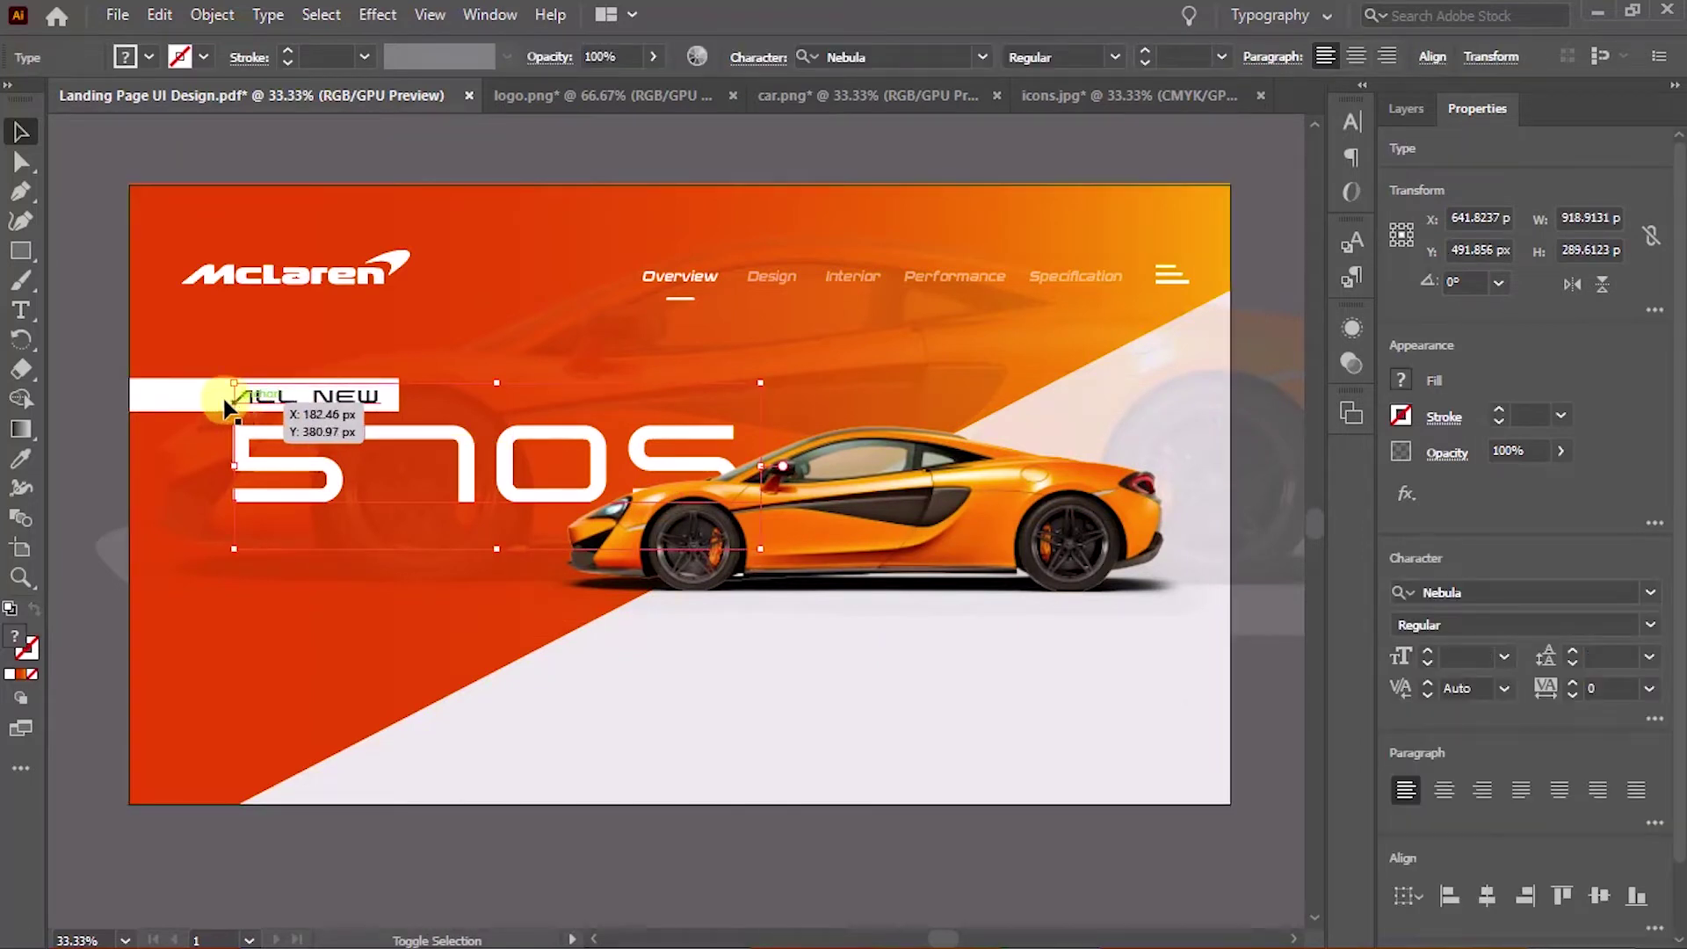
Nudge the ALL NEW 570S headline to the left
{"action": "key", "text": "shift+Left"}
{"action": "key", "text": "shift+Left"}
{"action": "key", "text": "shift+Left"}
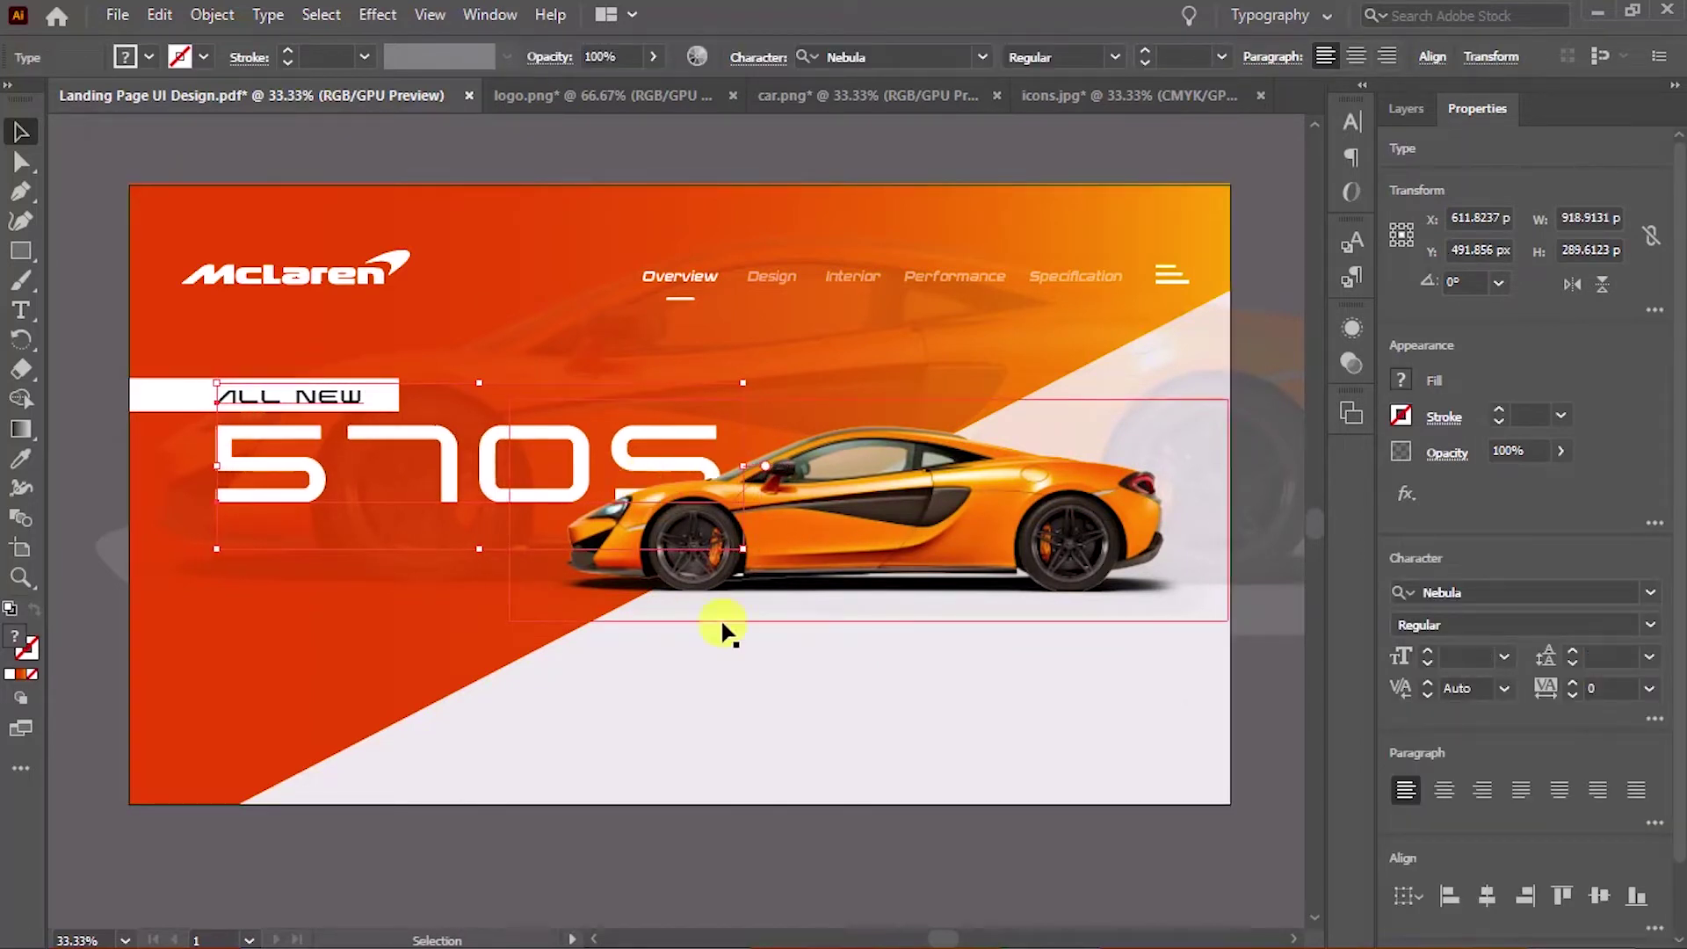
{"action": "left_click", "coordinate": [552, 604]}
{"action": "left_click", "coordinate": [1012, 886]}
Shorten the white ALL NEW box to fit its text, about 421 px wide
{"action": "left_click", "coordinate": [396, 400]}
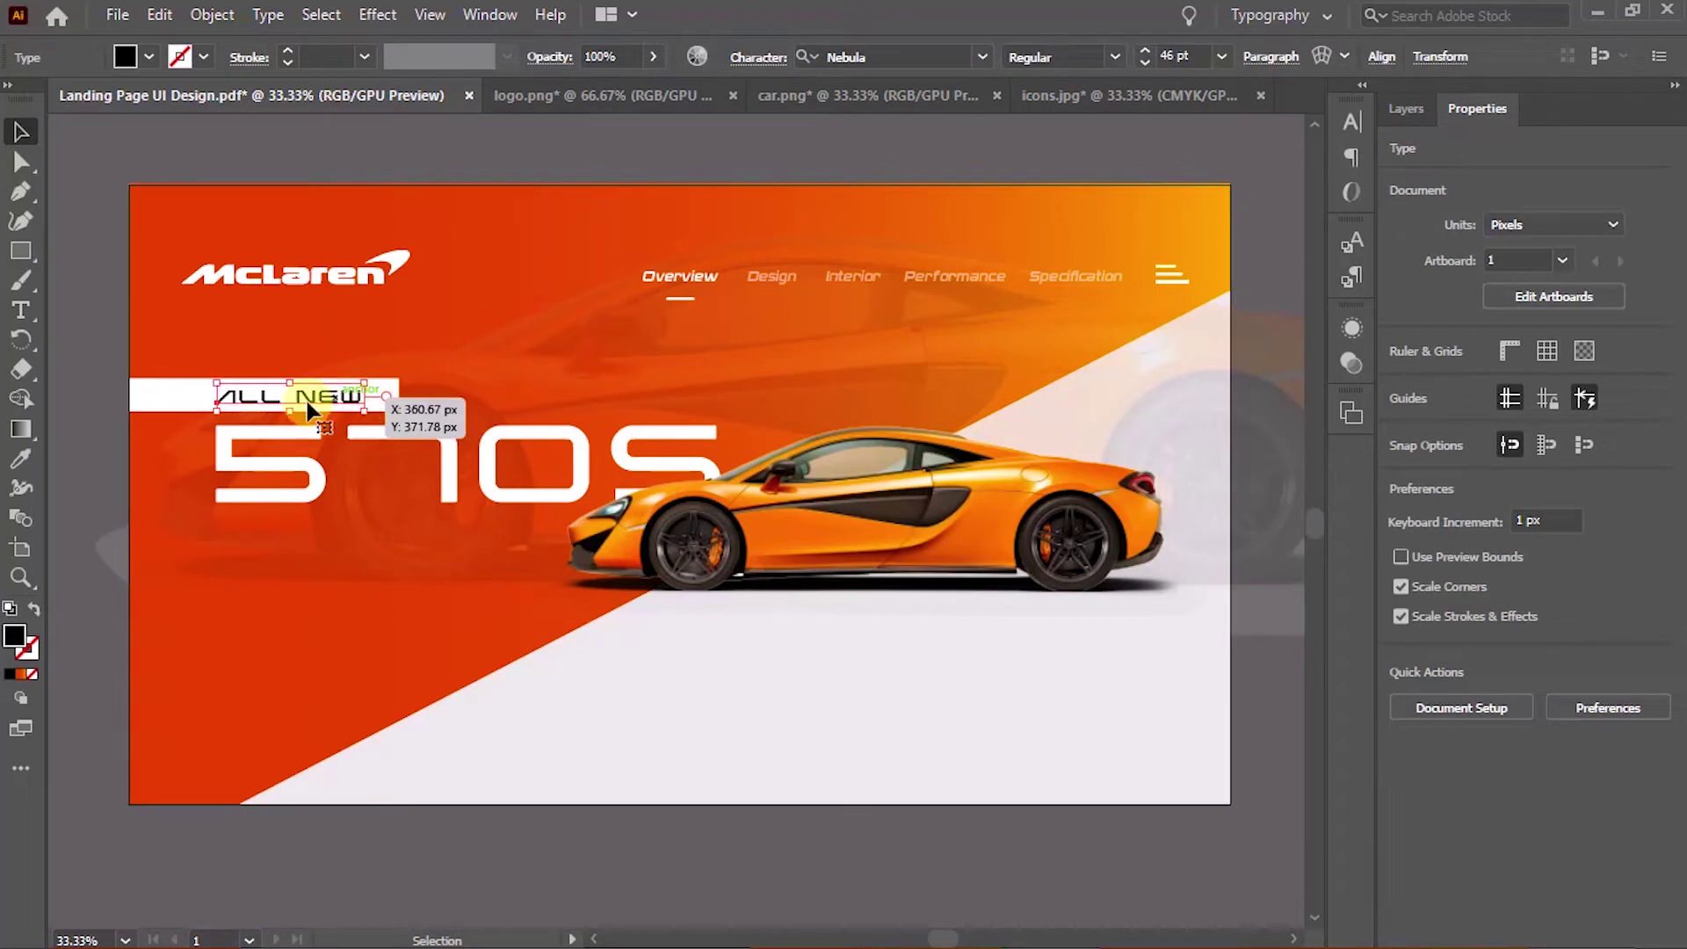
{"action": "left_click", "coordinate": [403, 396]}
{"action": "left_click_drag", "start_coordinate": [406, 395], "coordinate": [370, 395]}
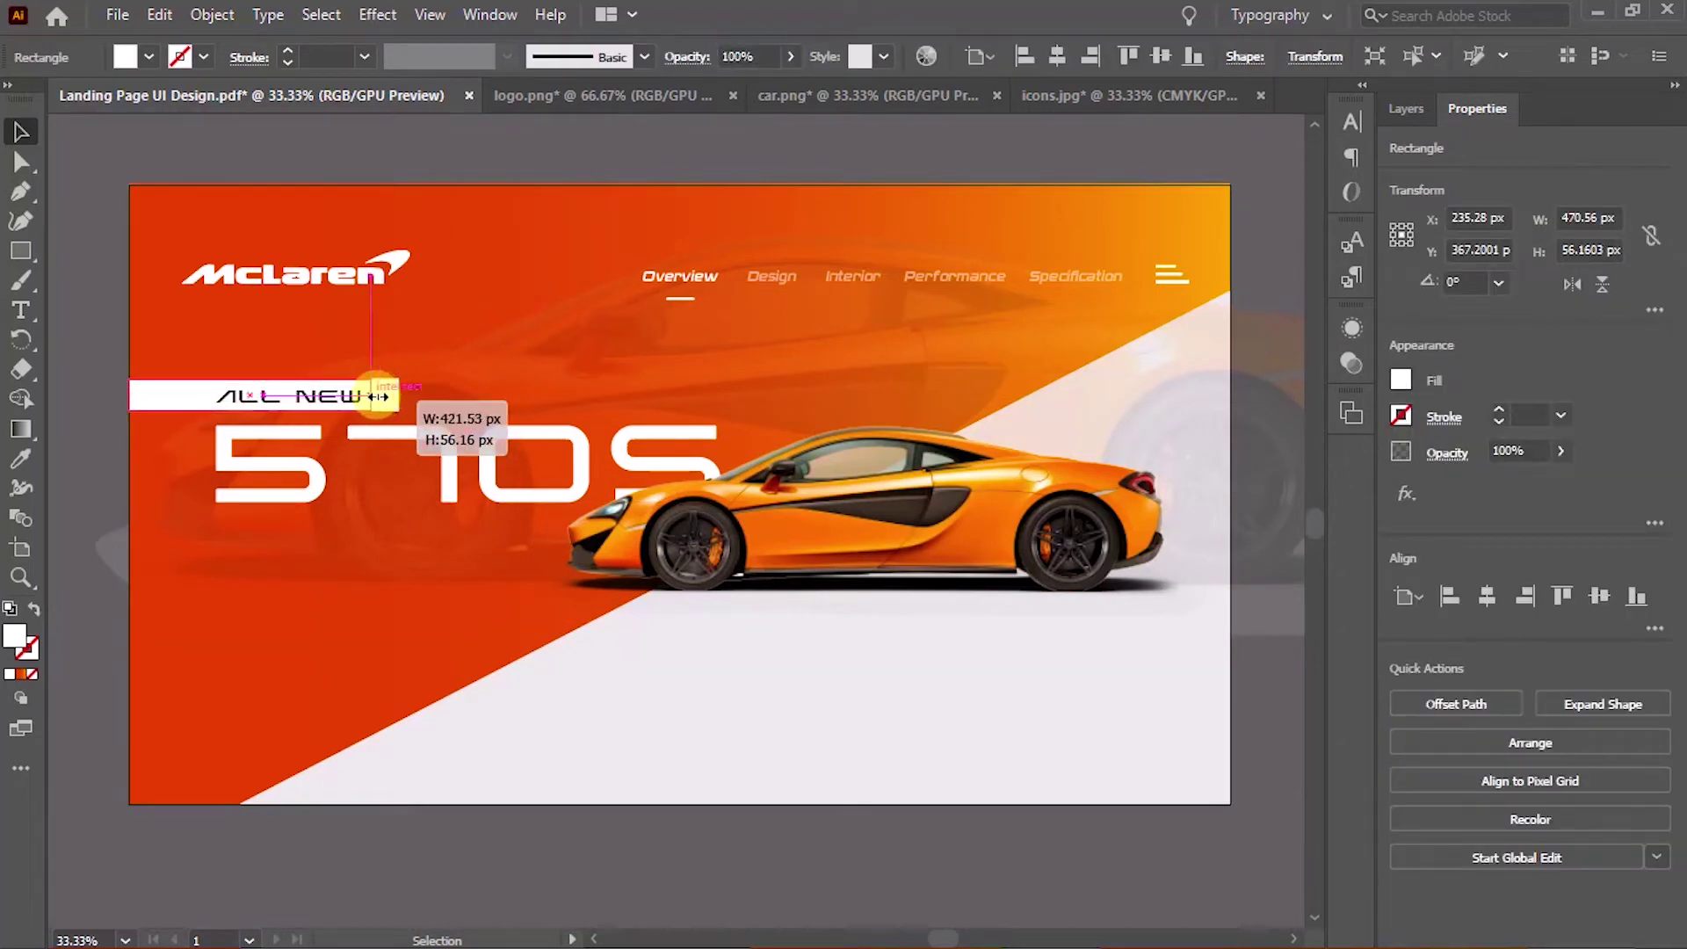
{"action": "left_click", "coordinate": [316, 394], "text": "shift"}
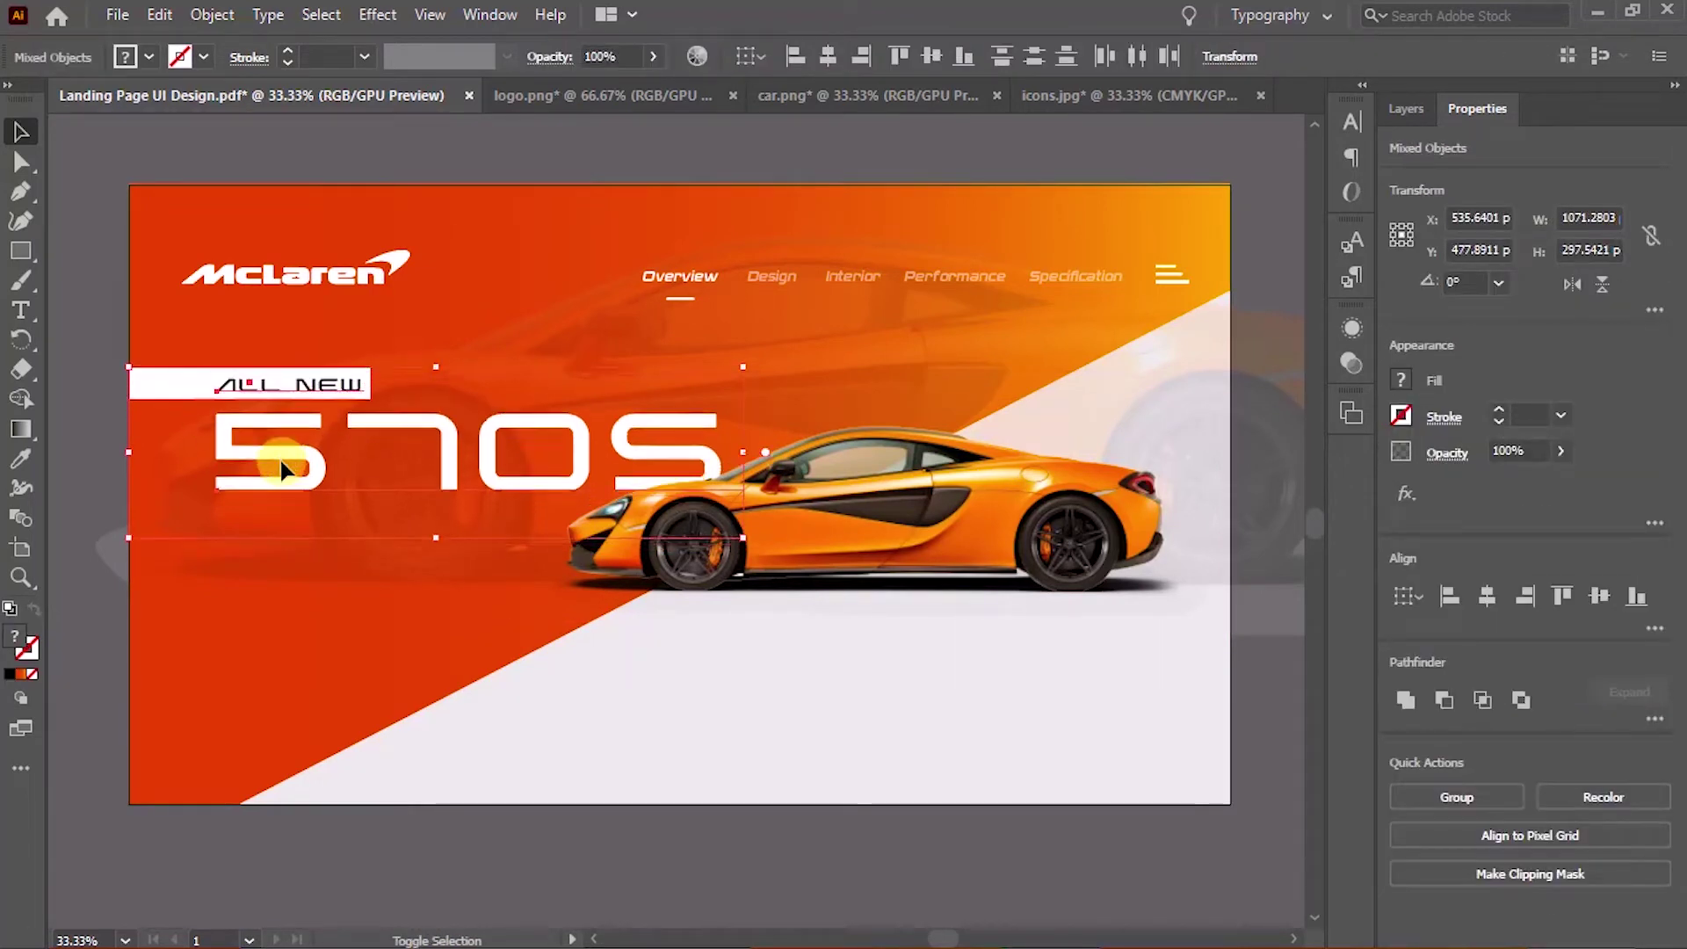
Pan the view and select the McLaren logo and other artboard objects
{"action": "left_click", "coordinate": [724, 857]}
{"action": "left_click_drag", "start_coordinate": [796, 853], "coordinate": [836, 854]}
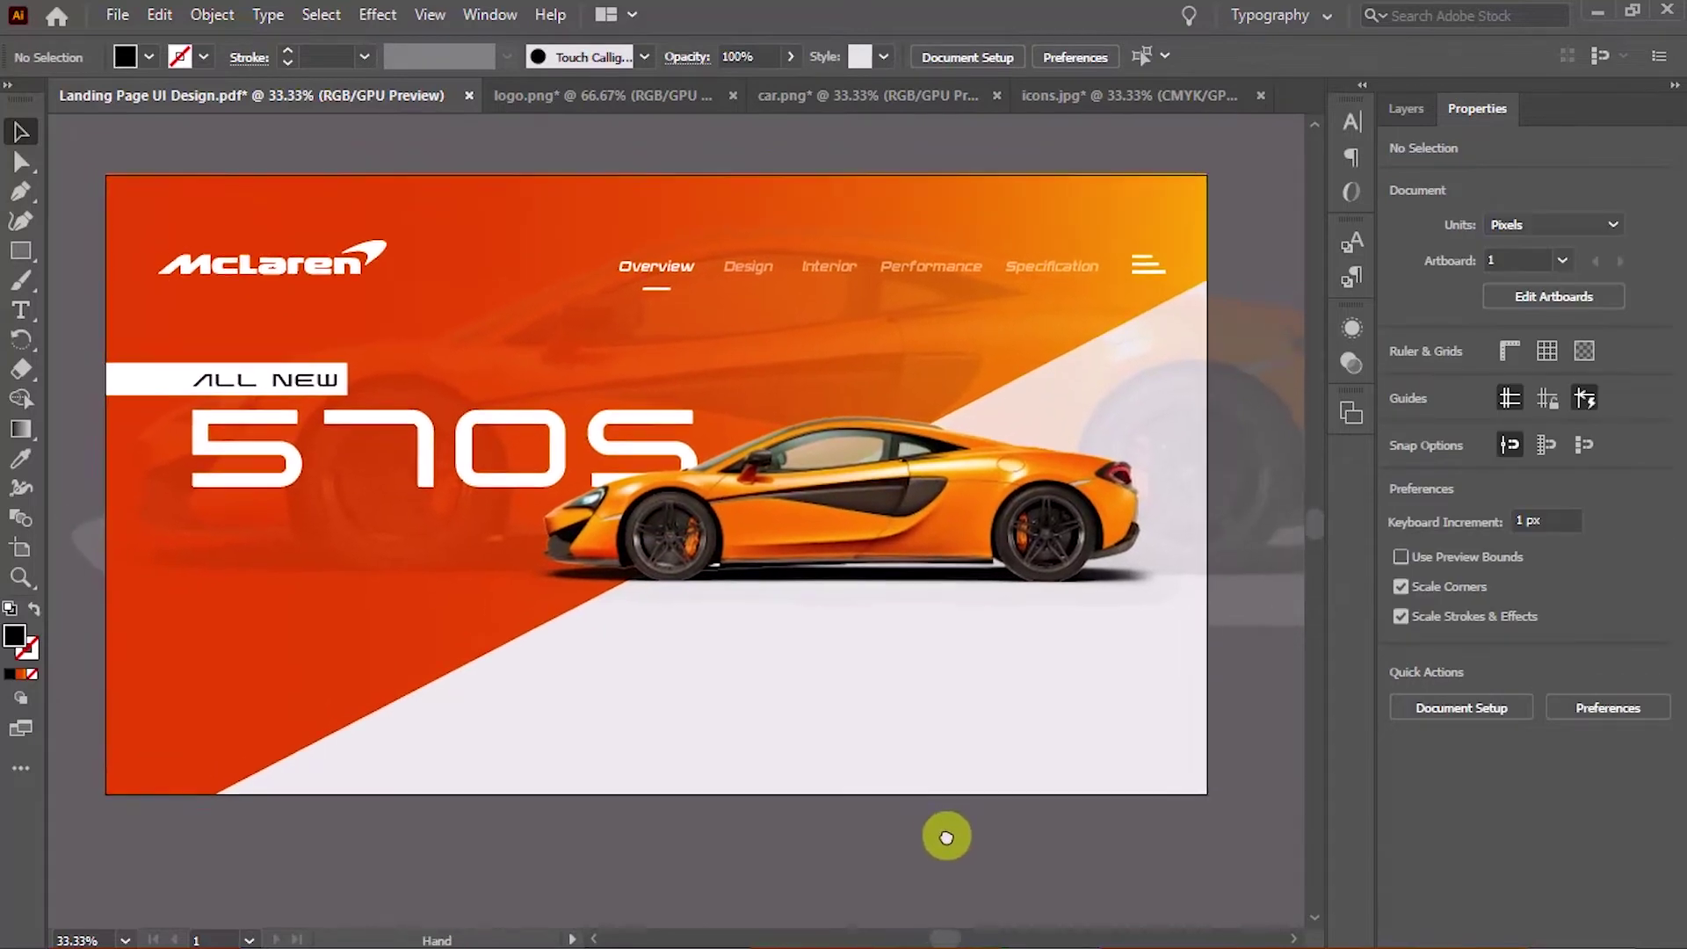
{"action": "left_click", "coordinate": [351, 270]}
{"action": "scroll", "coordinate": [735, 284], "scroll_direction": "up", "scroll_amount": 2}
{"action": "left_click", "coordinate": [628, 234]}
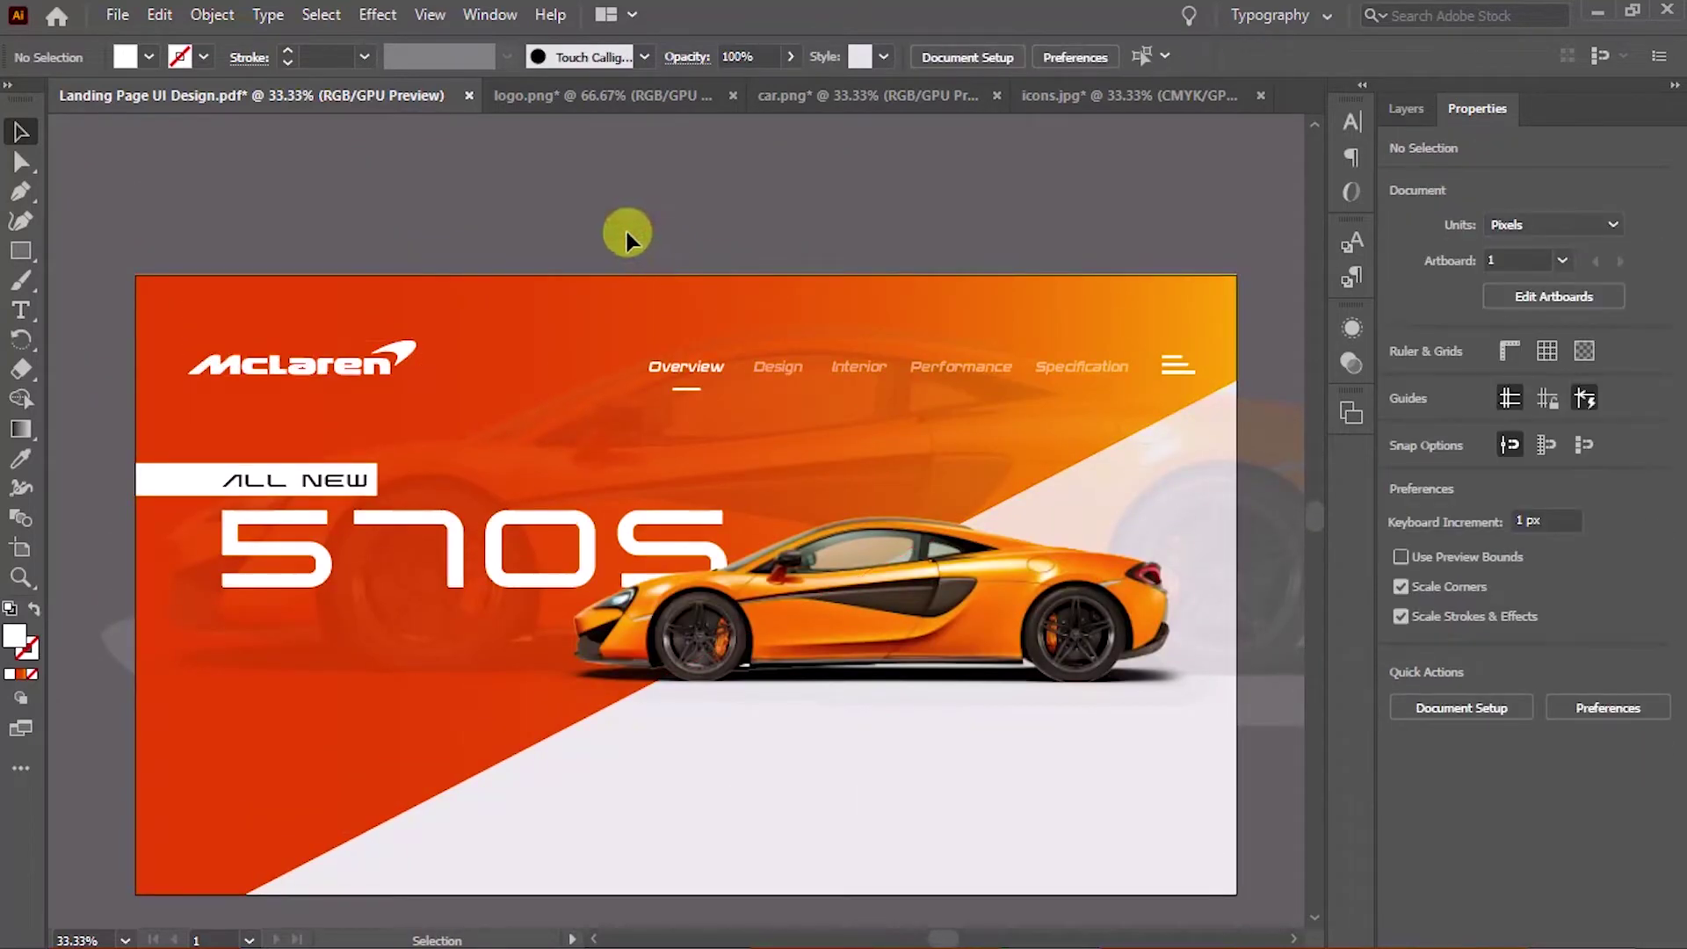
{"action": "left_click", "coordinate": [552, 344]}
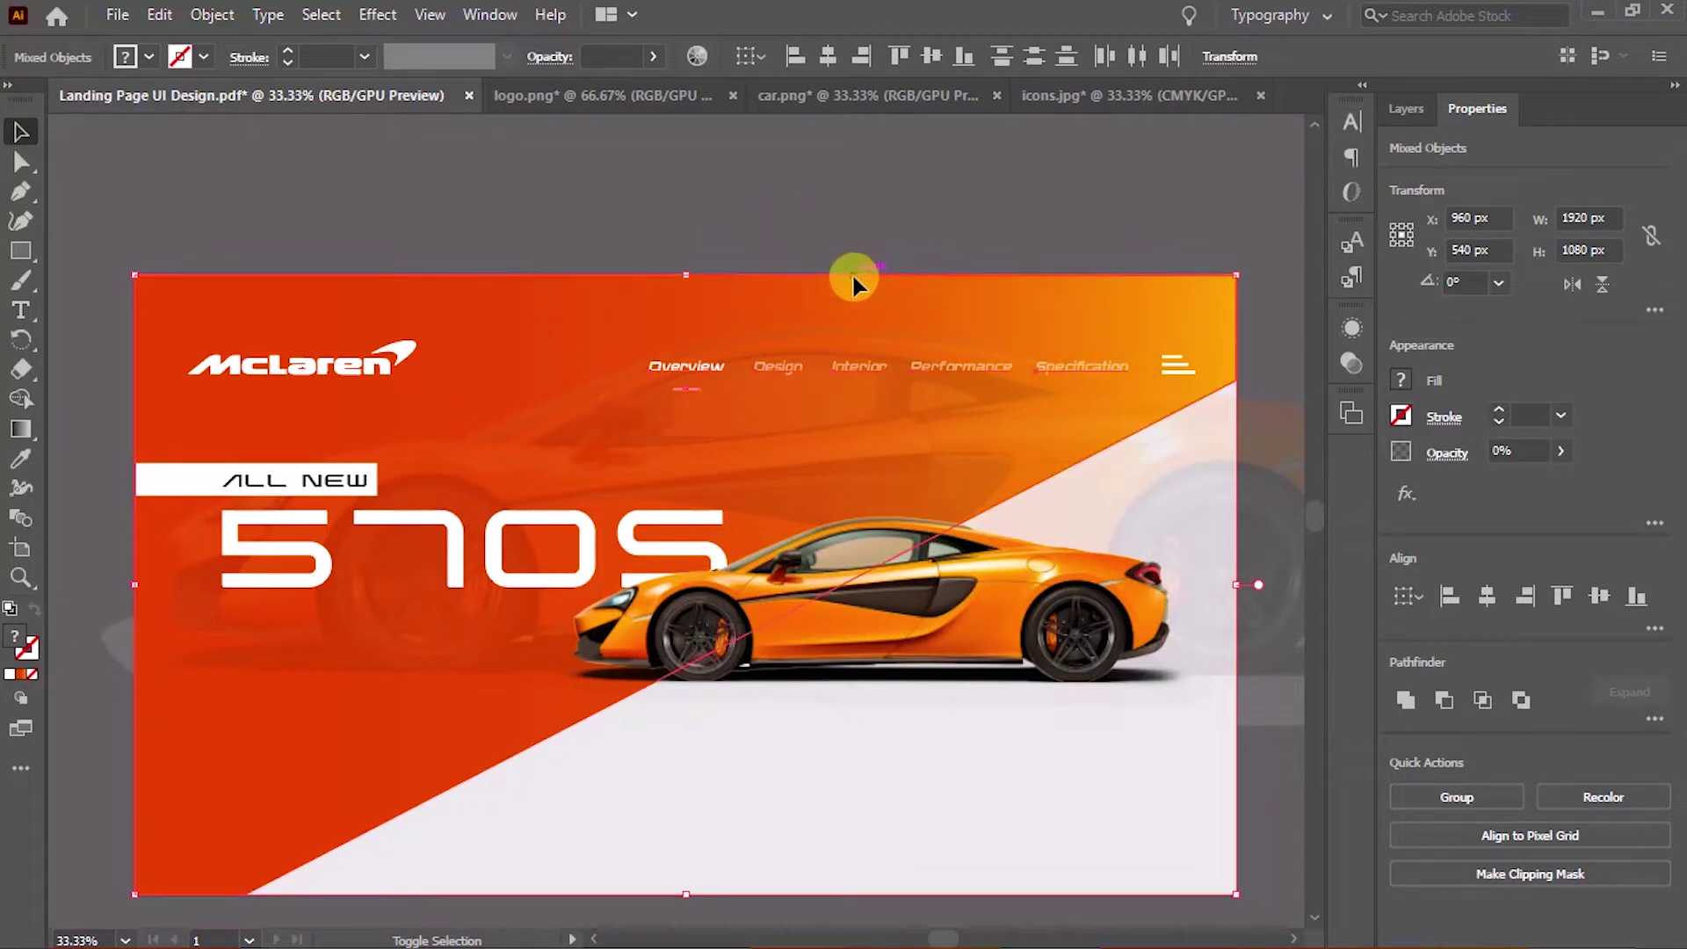
Group the navigation items with the McLaren logo and centre the group horizontally
{"action": "left_click_drag", "start_coordinate": [1034, 492], "coordinate": [1080, 246]}
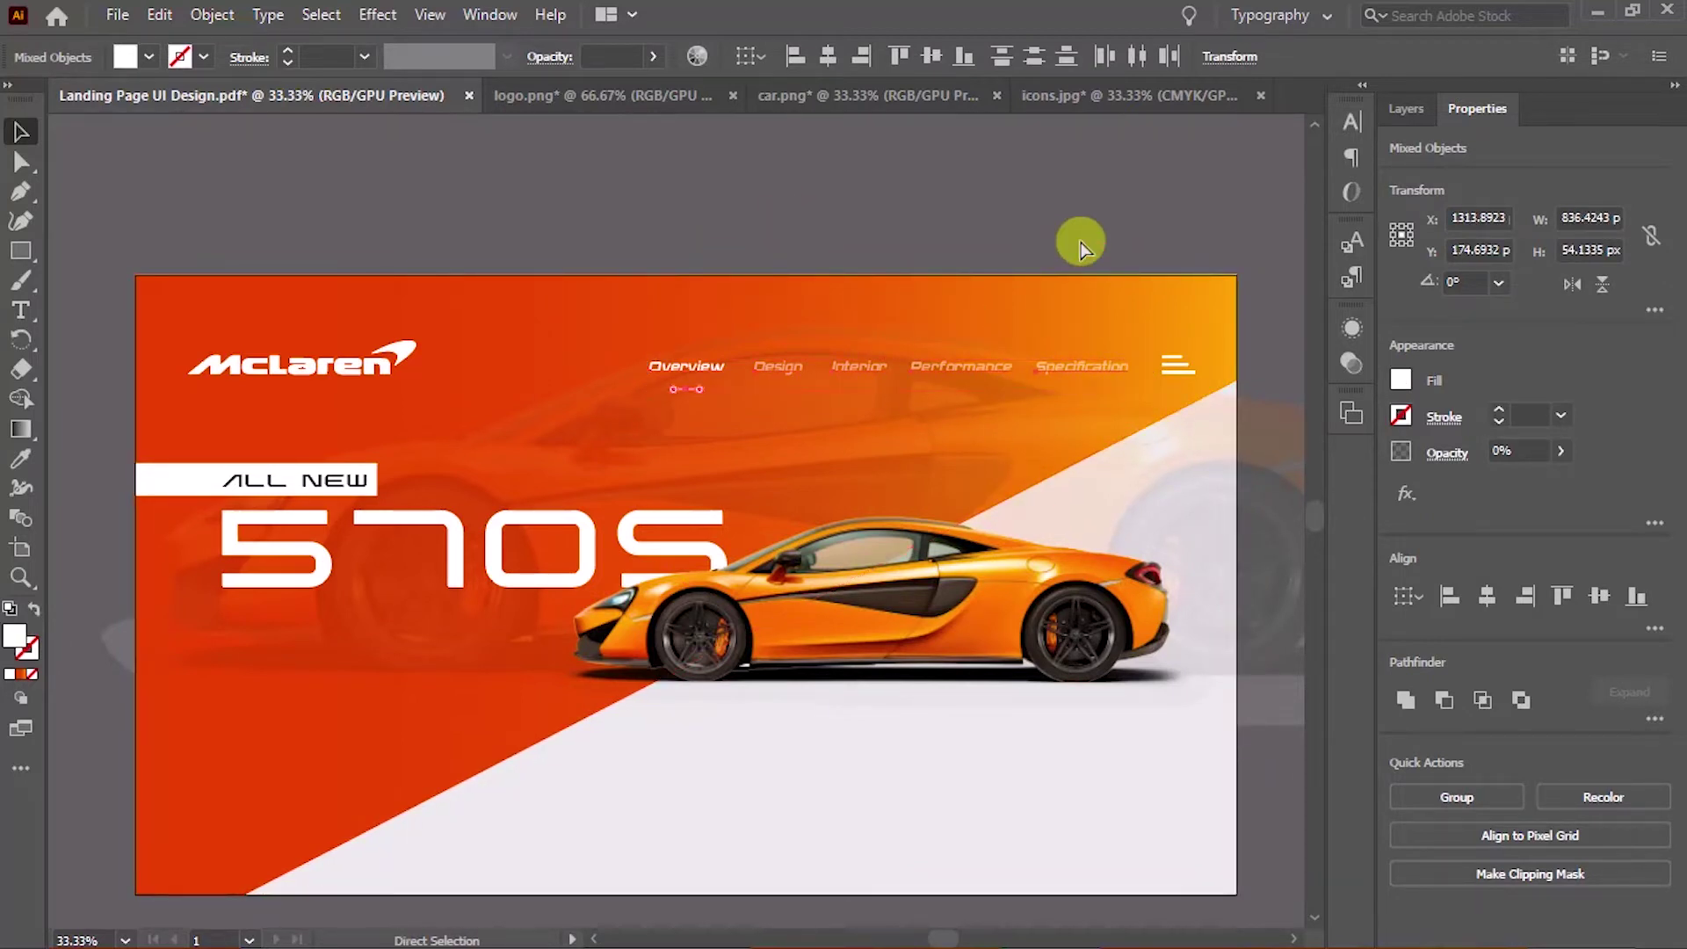
{"action": "key", "text": "ctrl+g"}
{"action": "left_click", "coordinate": [413, 356], "text": "shift"}
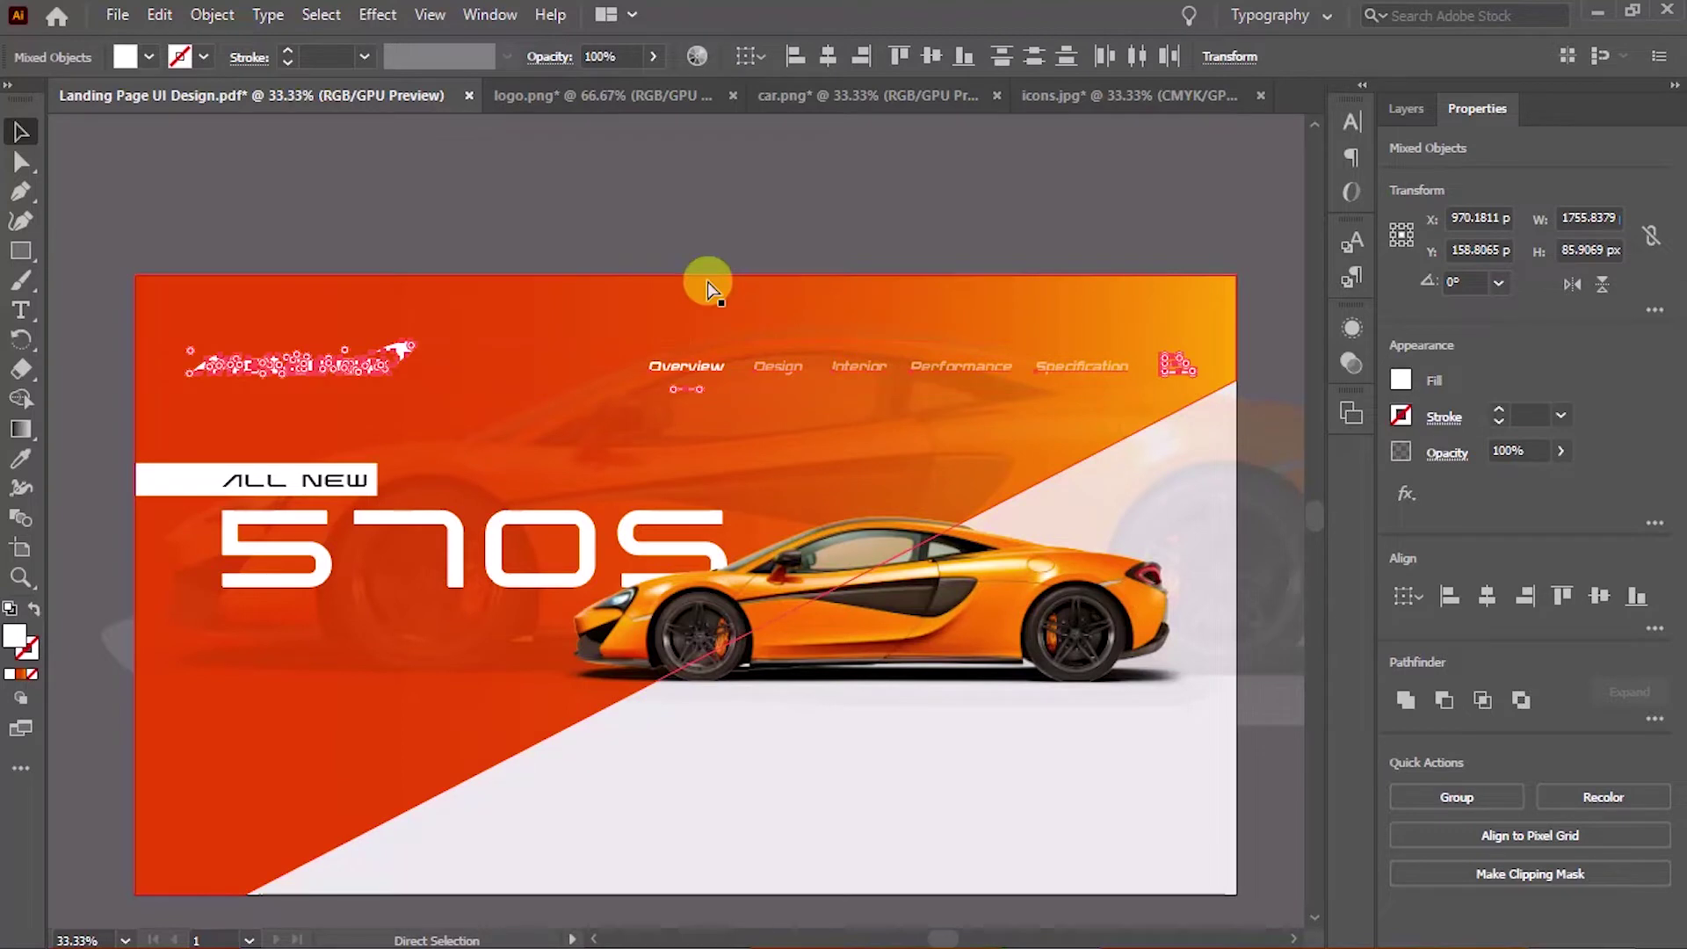
{"action": "key", "text": "ctrl+g"}
{"action": "left_click", "coordinate": [828, 56]}
{"action": "left_click", "coordinate": [802, 213]}
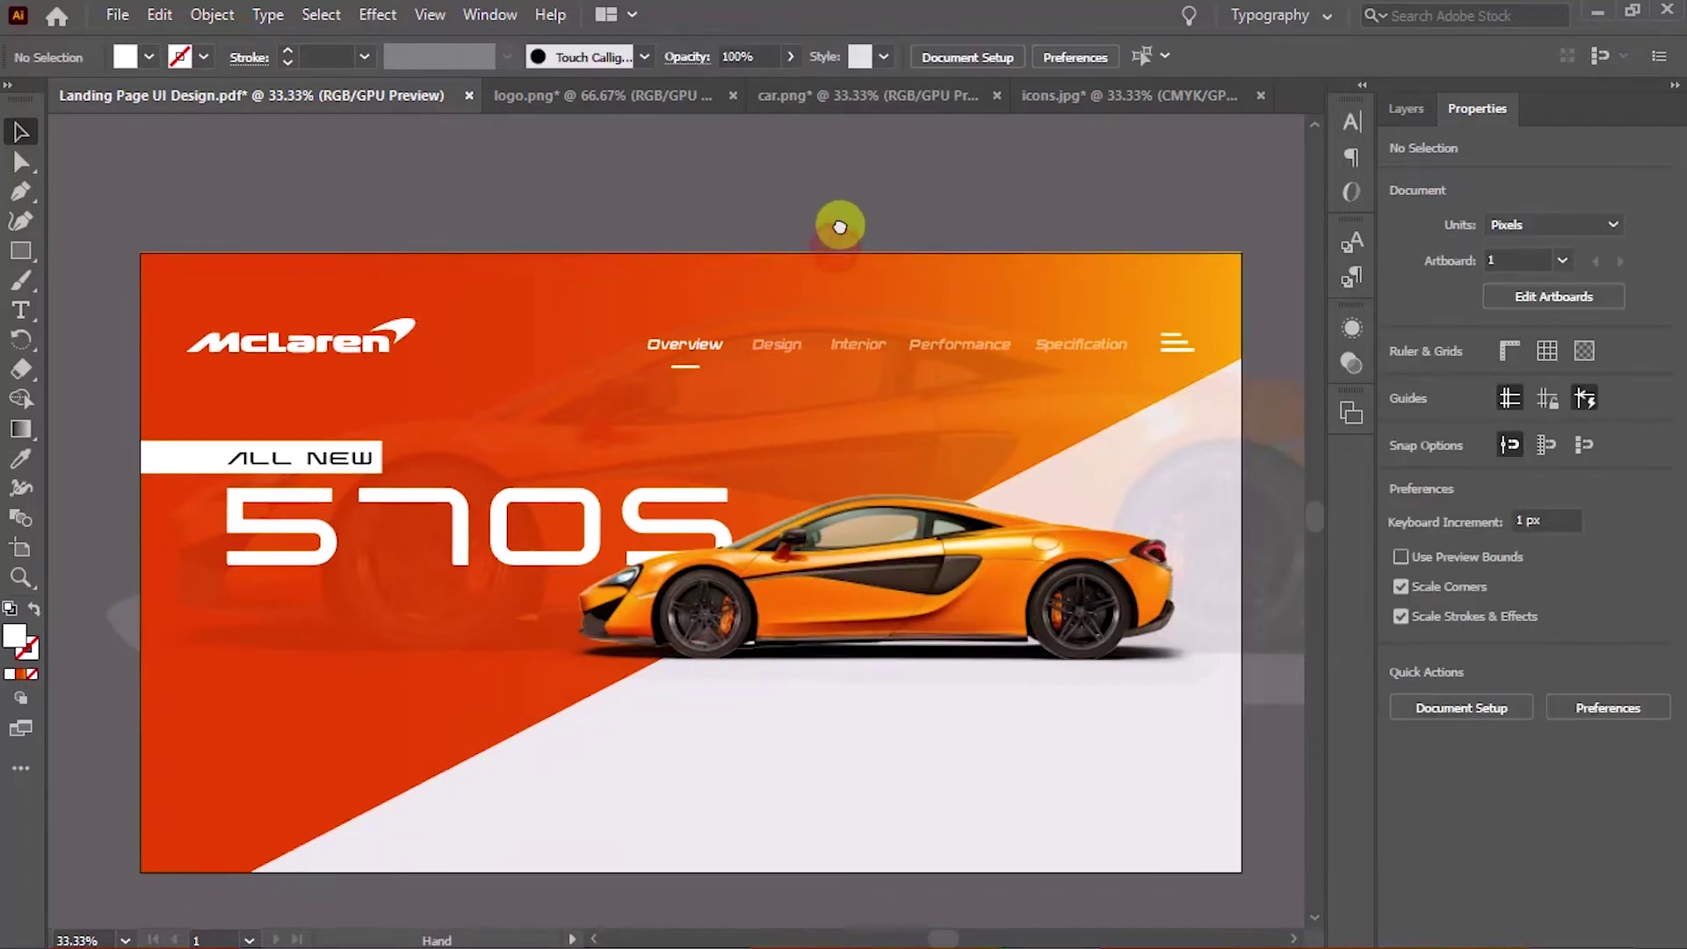
Group the 570S headline with the car and centre that group horizontally
{"action": "left_click_drag", "start_coordinate": [460, 498], "coordinate": [883, 592]}
{"action": "key", "text": "ctrl+g"}
{"action": "left_click", "coordinate": [369, 56]}
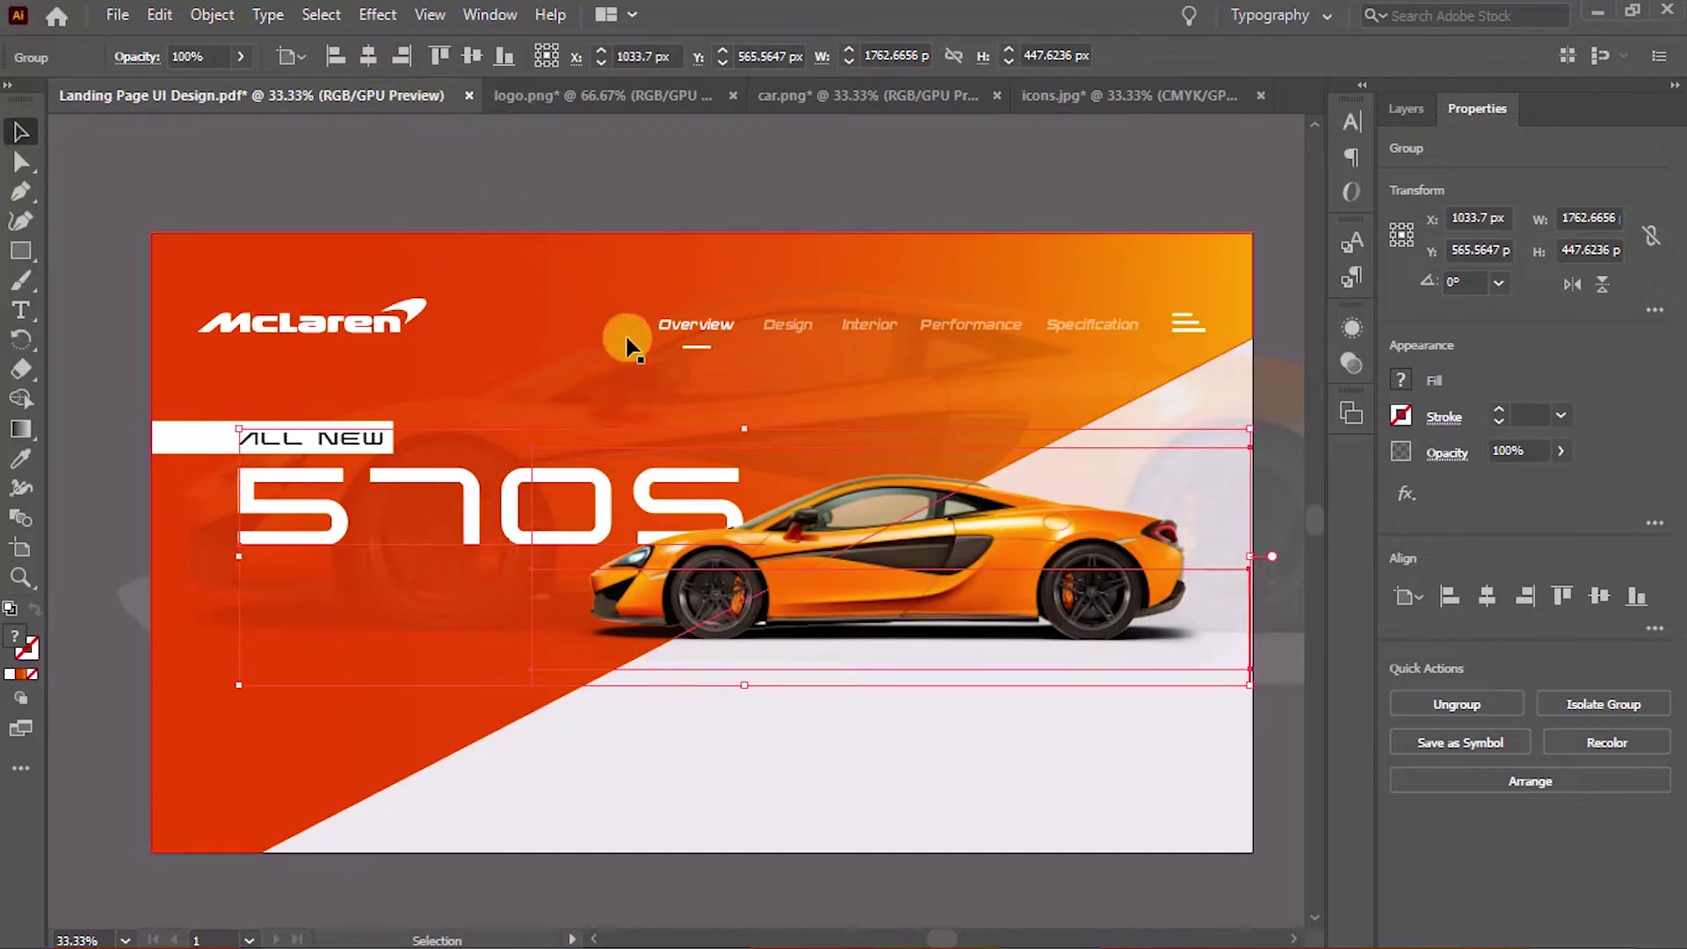
{"action": "key", "text": "ctrl+shift+a"}
Widen the car image to end at the artboard's right edge, about 1253 px
{"action": "left_click_drag", "start_coordinate": [692, 211], "coordinate": [691, 205]}
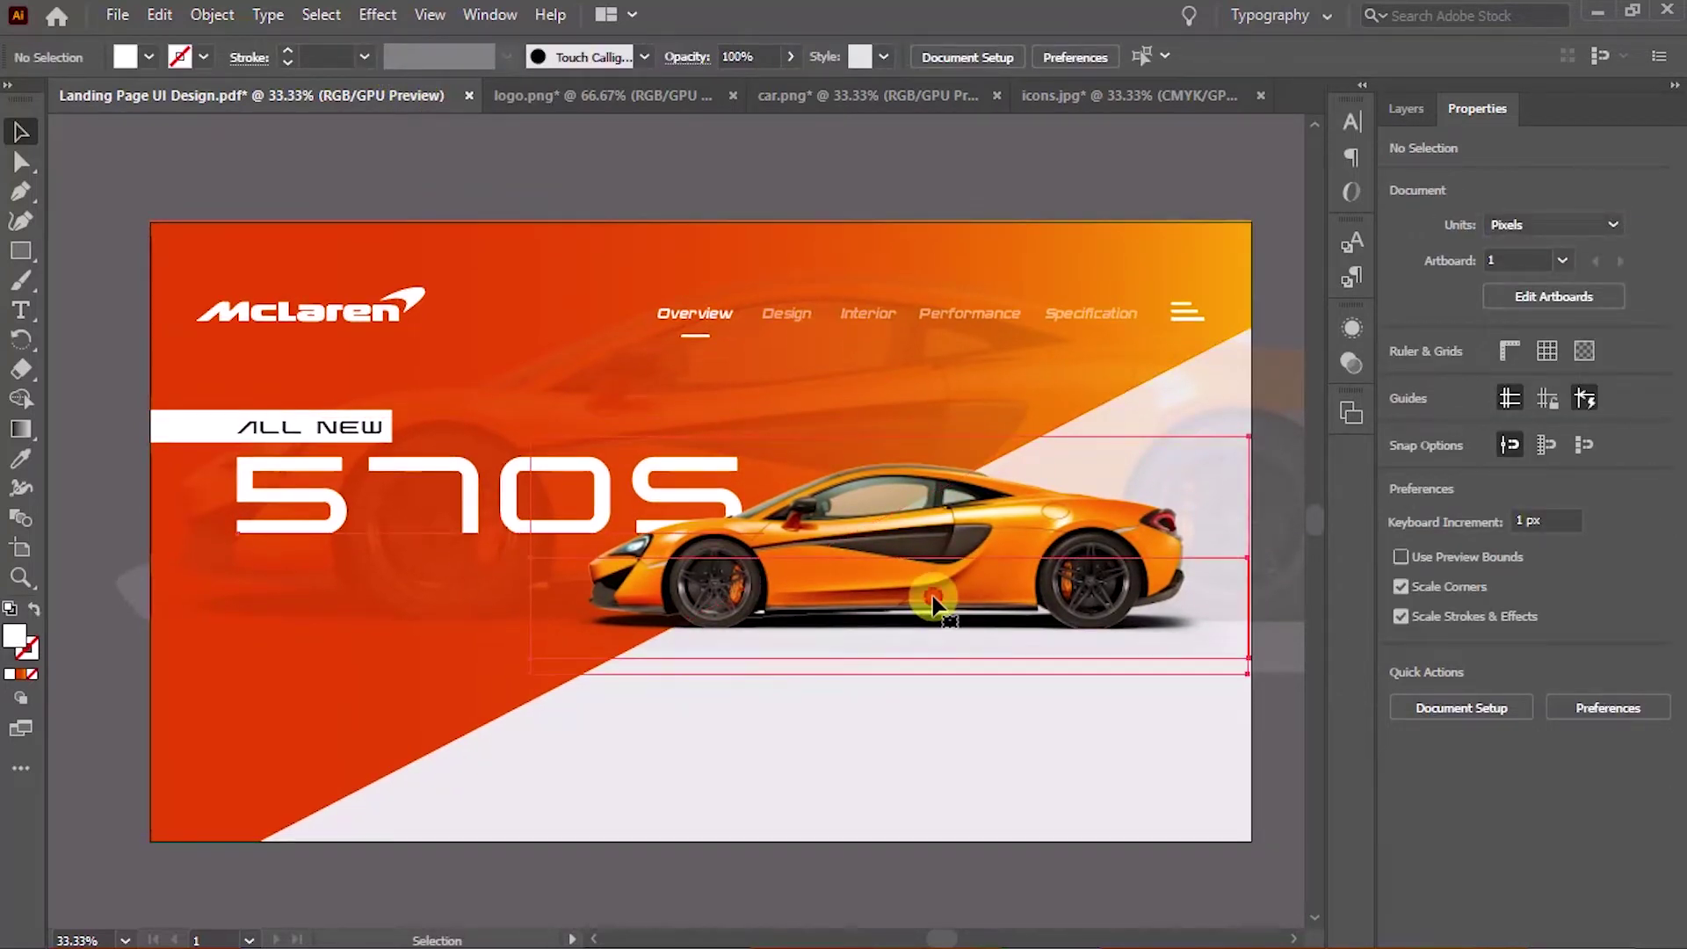
{"action": "left_click", "coordinate": [934, 603]}
{"action": "left_click_drag", "start_coordinate": [1250, 550], "coordinate": [1255, 550]}
{"action": "key", "text": "ctrl+z"}
{"action": "right_click", "coordinate": [1249, 550]}
{"action": "left_click", "coordinate": [1092, 316]}
{"action": "left_click", "coordinate": [949, 590]}
{"action": "left_click_drag", "start_coordinate": [1243, 565], "coordinate": [1239, 561]}
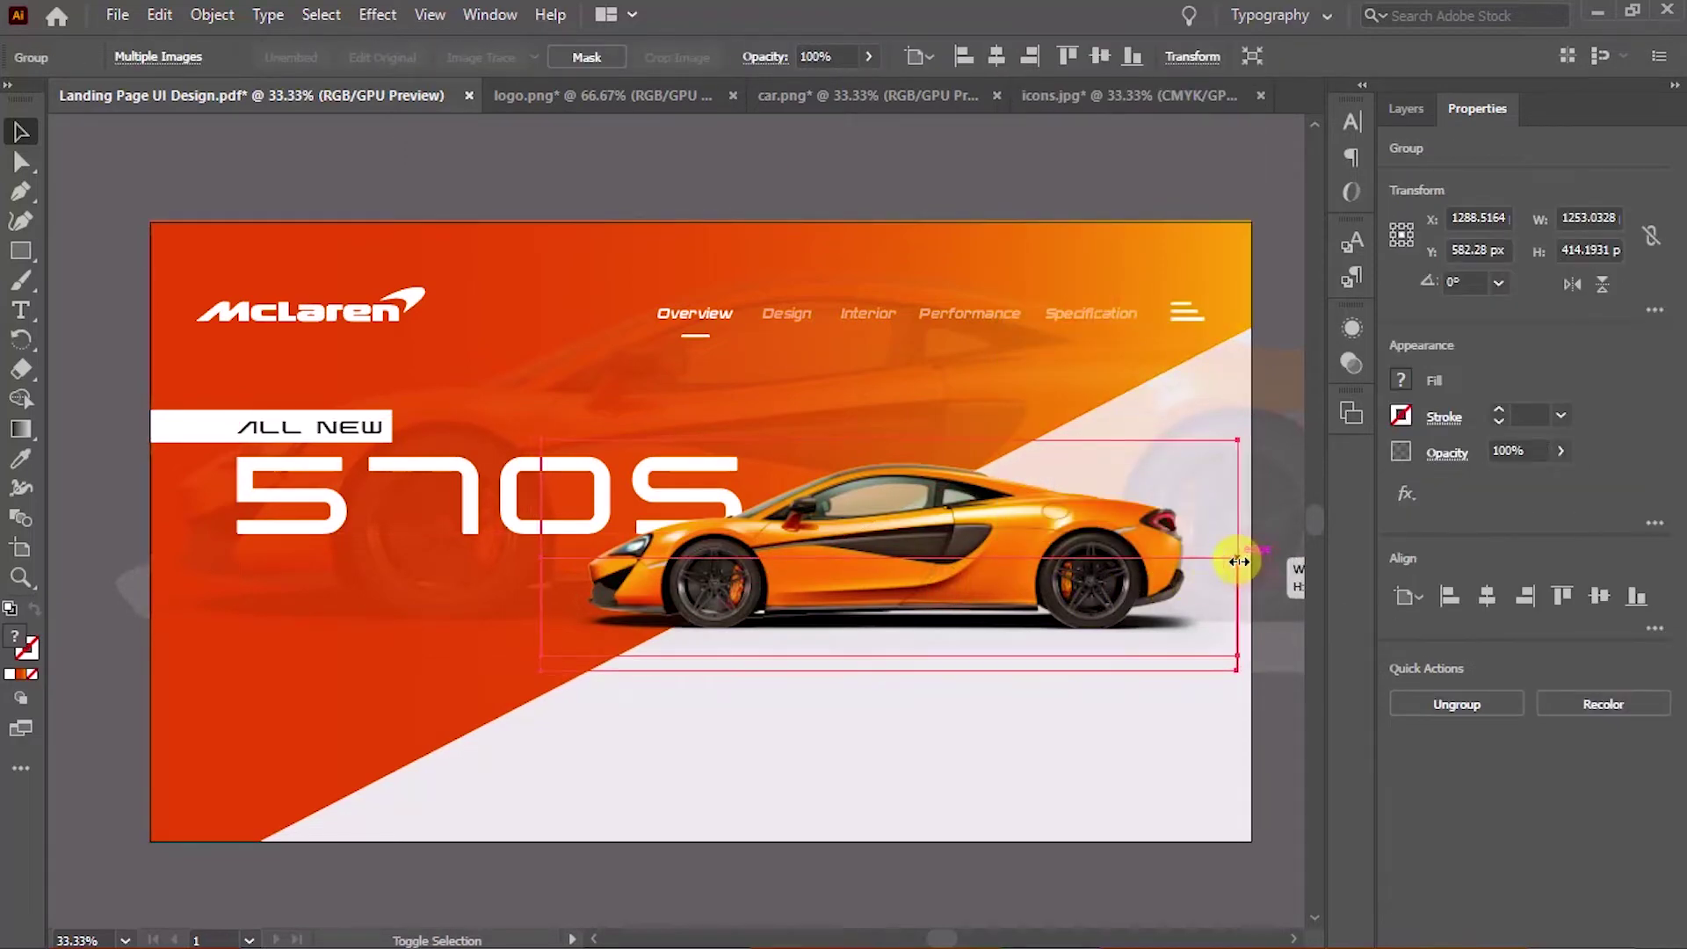
{"action": "left_click", "coordinate": [691, 190]}
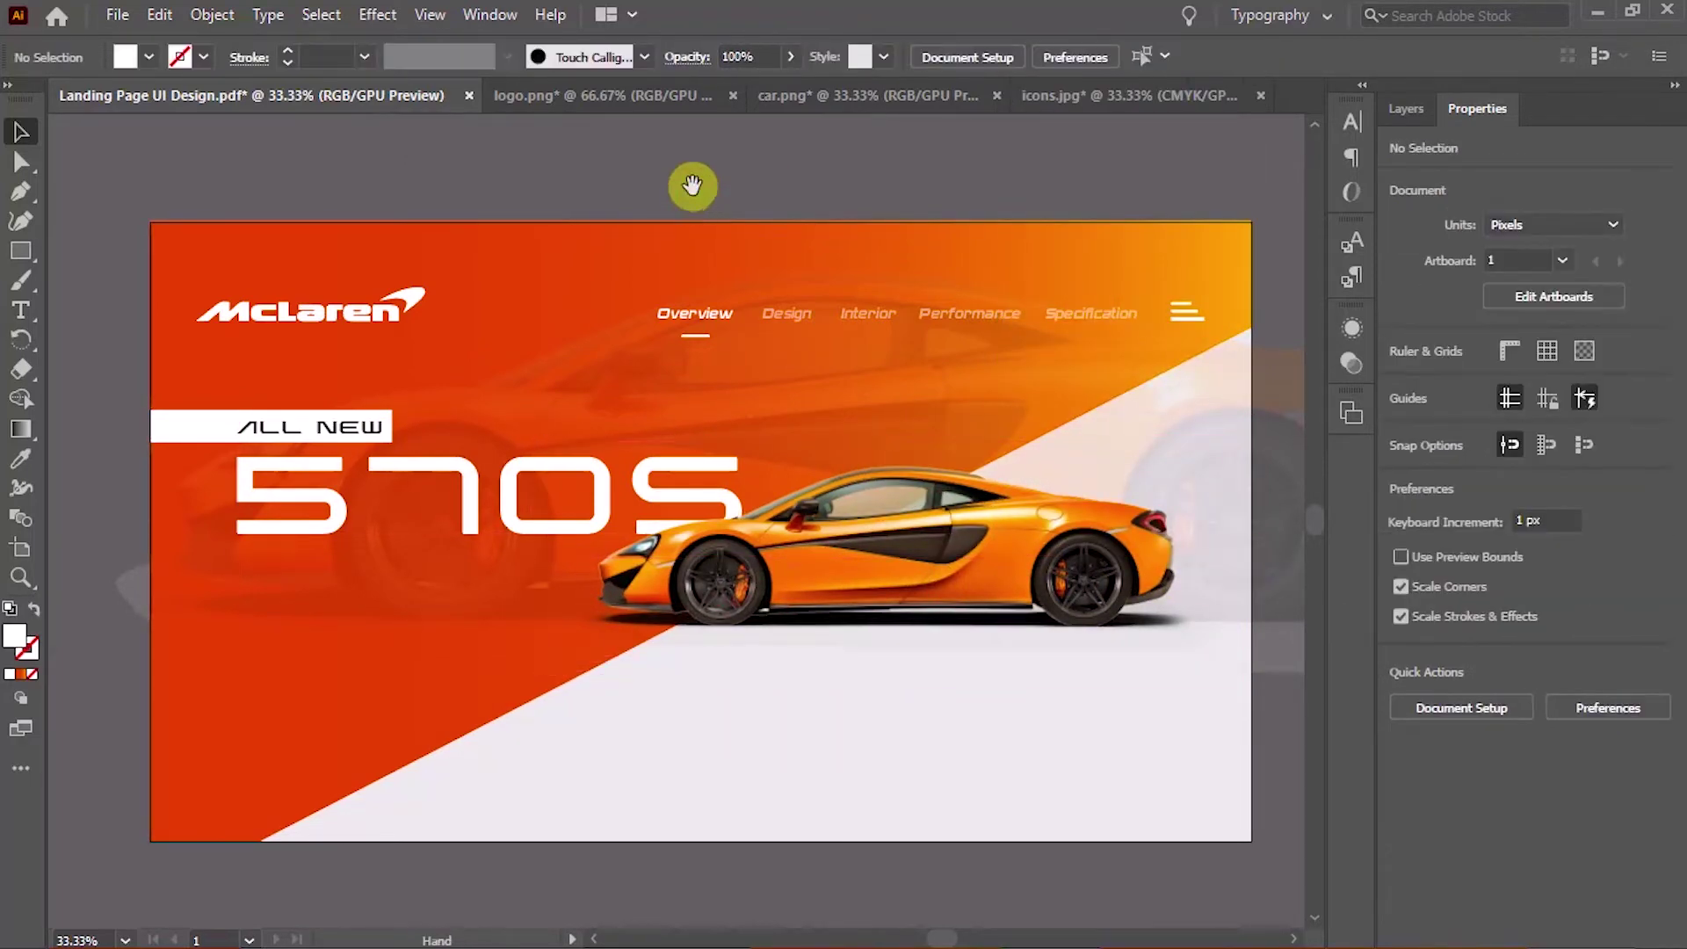
{"action": "key", "text": "ctrl+minus"}
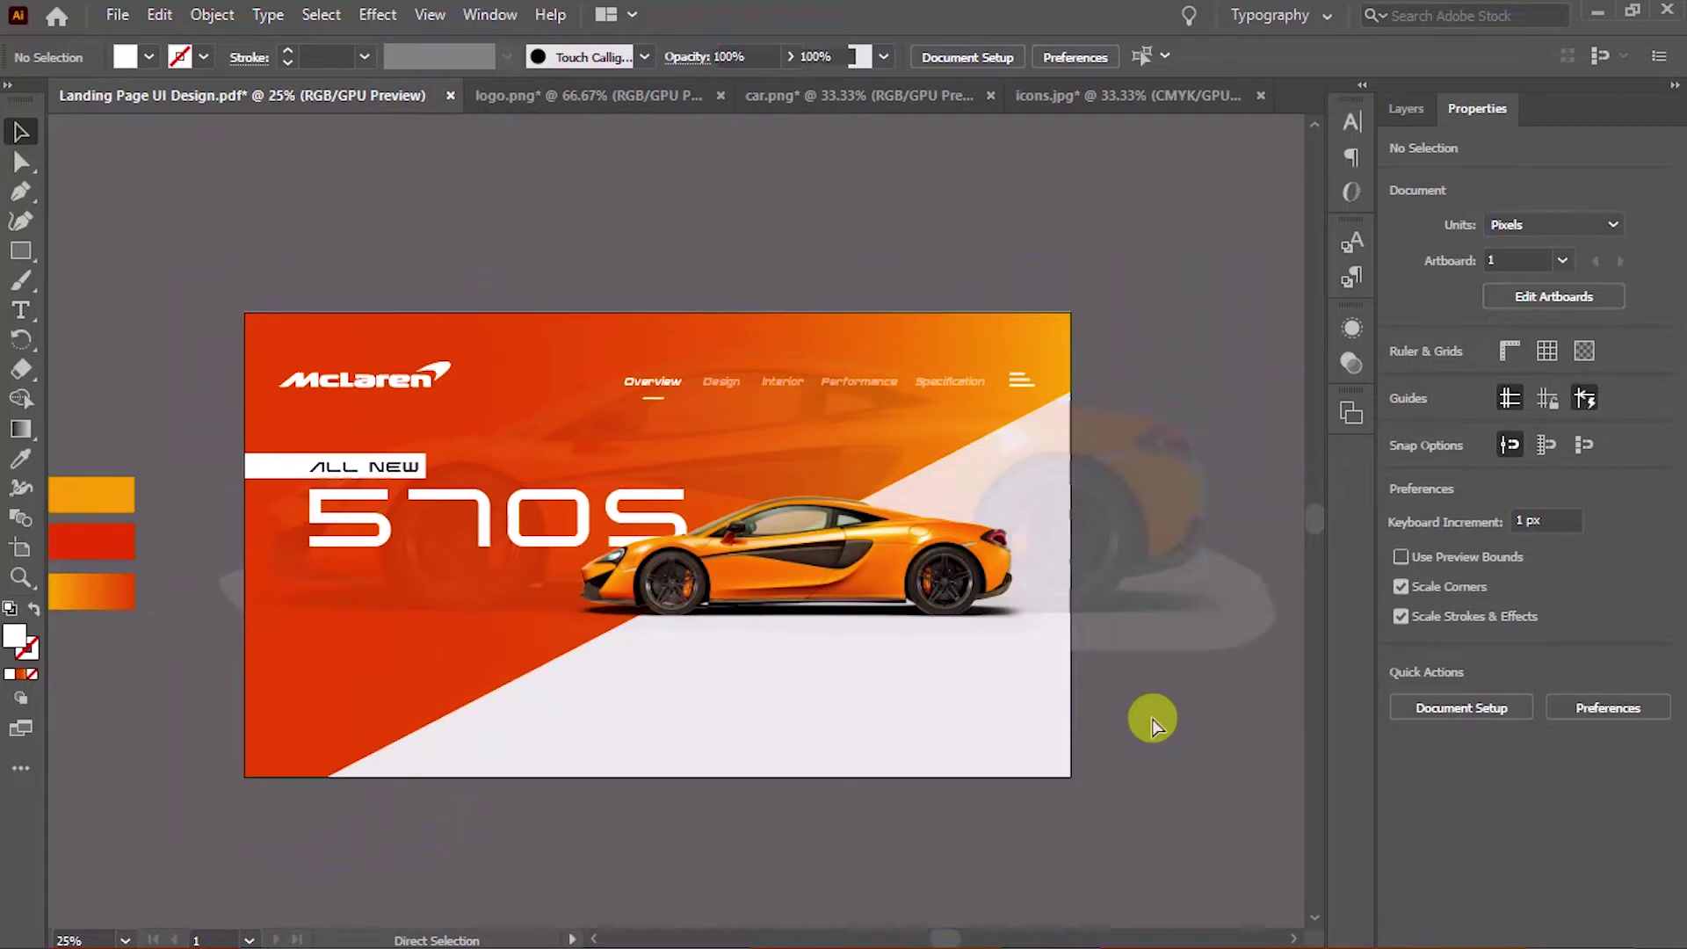
Duplicate the 46 pt ALL NEW text below the 570S headline and select it for retyping
{"action": "left_click", "coordinate": [1151, 720]}
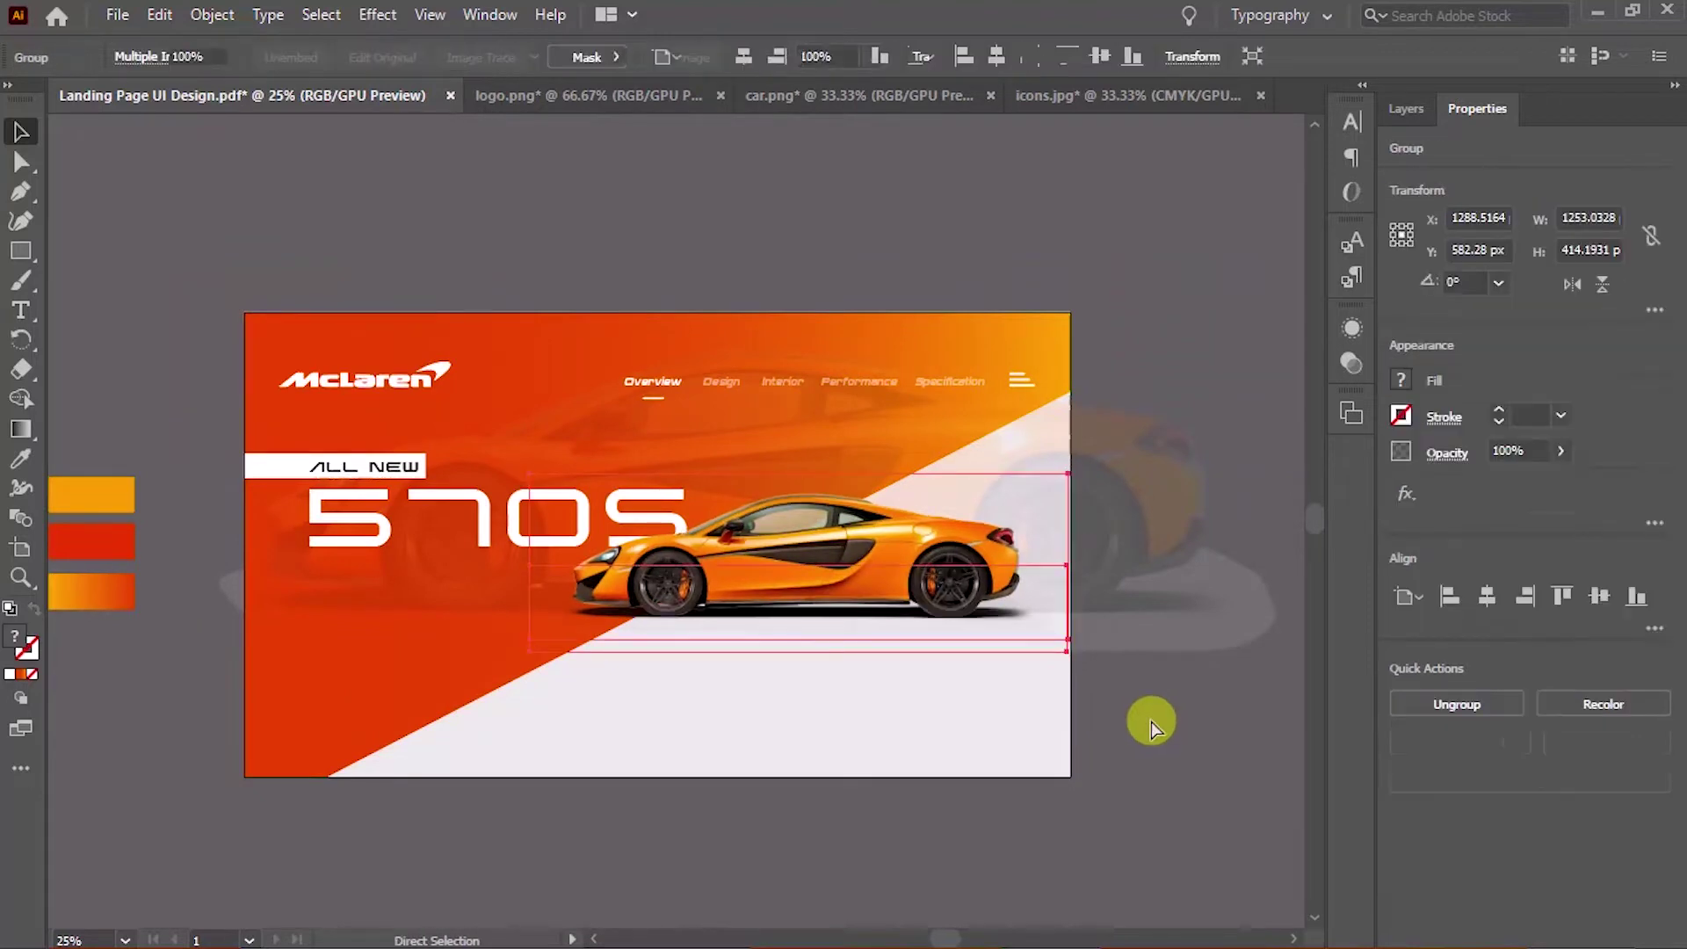
{"action": "left_click", "coordinate": [1211, 793]}
{"action": "key", "text": "ctrl+equal"}
{"action": "left_click_drag", "start_coordinate": [967, 740], "coordinate": [1024, 741]}
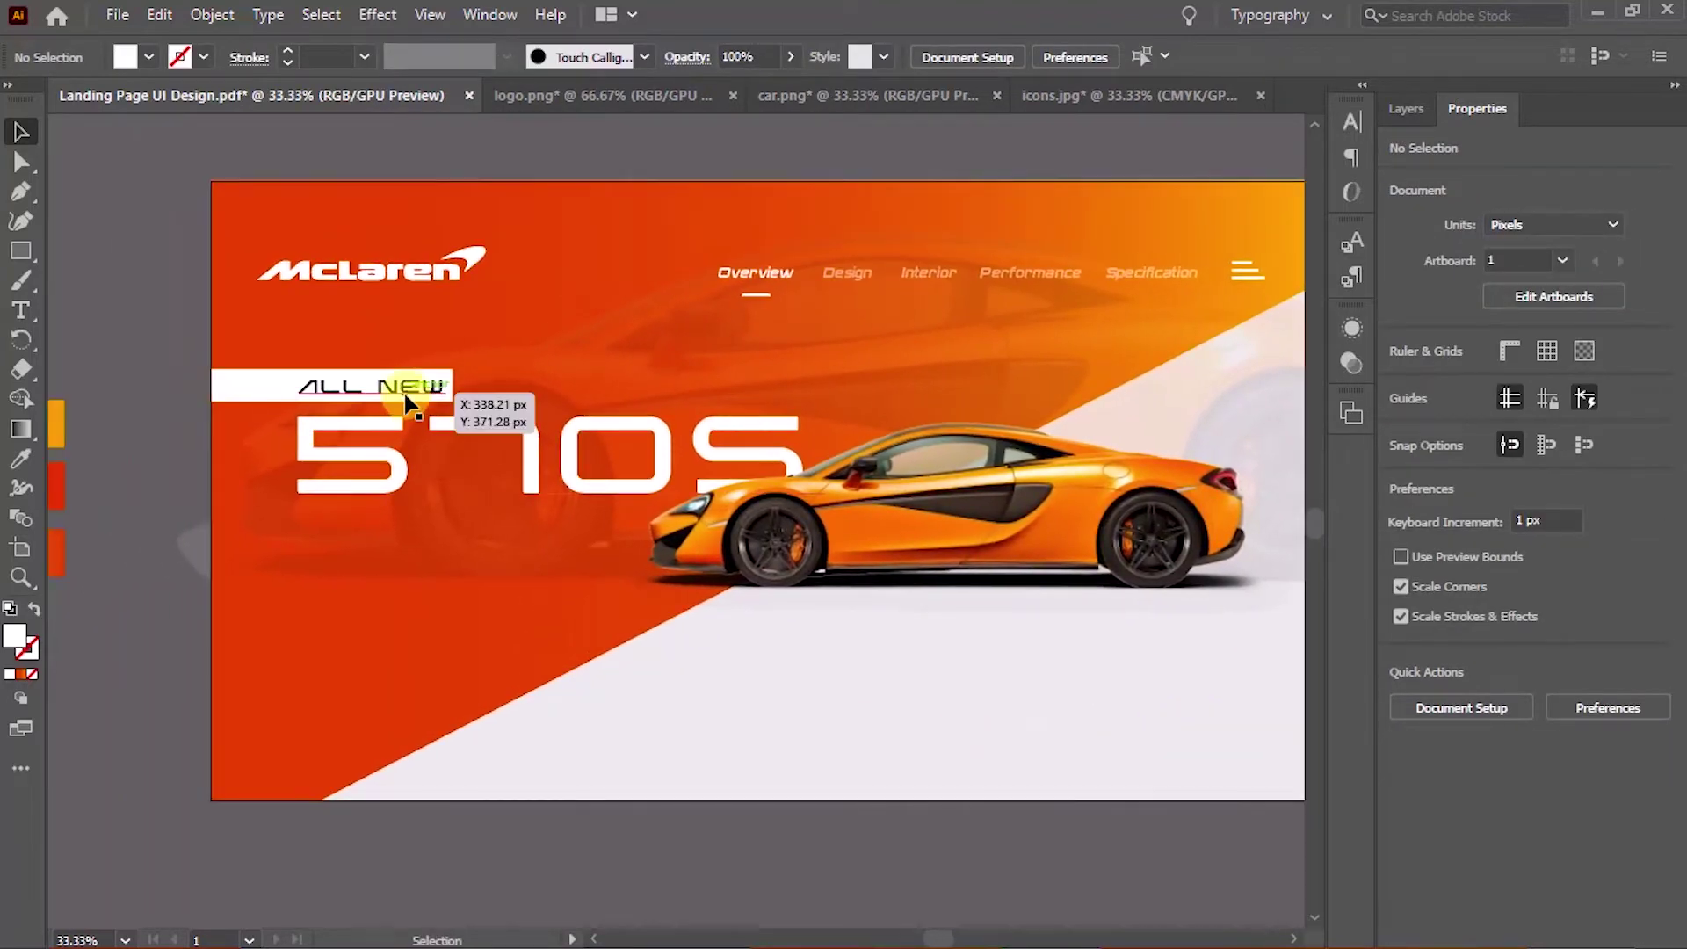
{"action": "left_click_drag", "start_coordinate": [404, 394], "coordinate": [396, 536]}
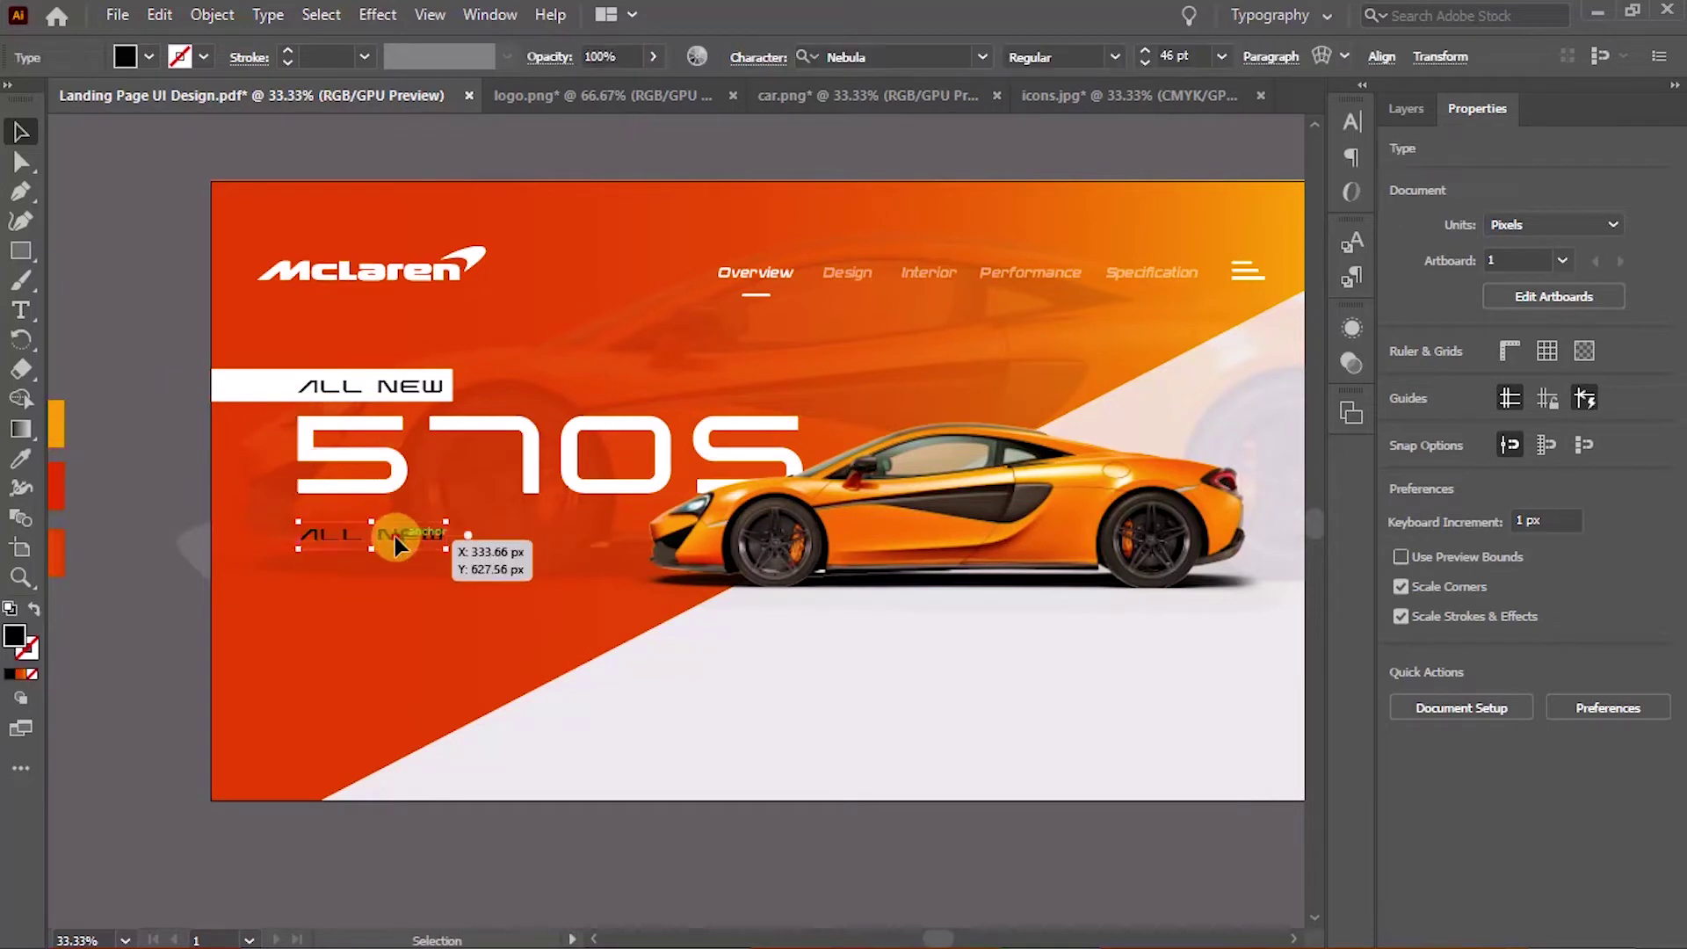
{"action": "triple_click", "coordinate": [395, 535]}
{"action": "type", "text": "REGISTER NOW"}
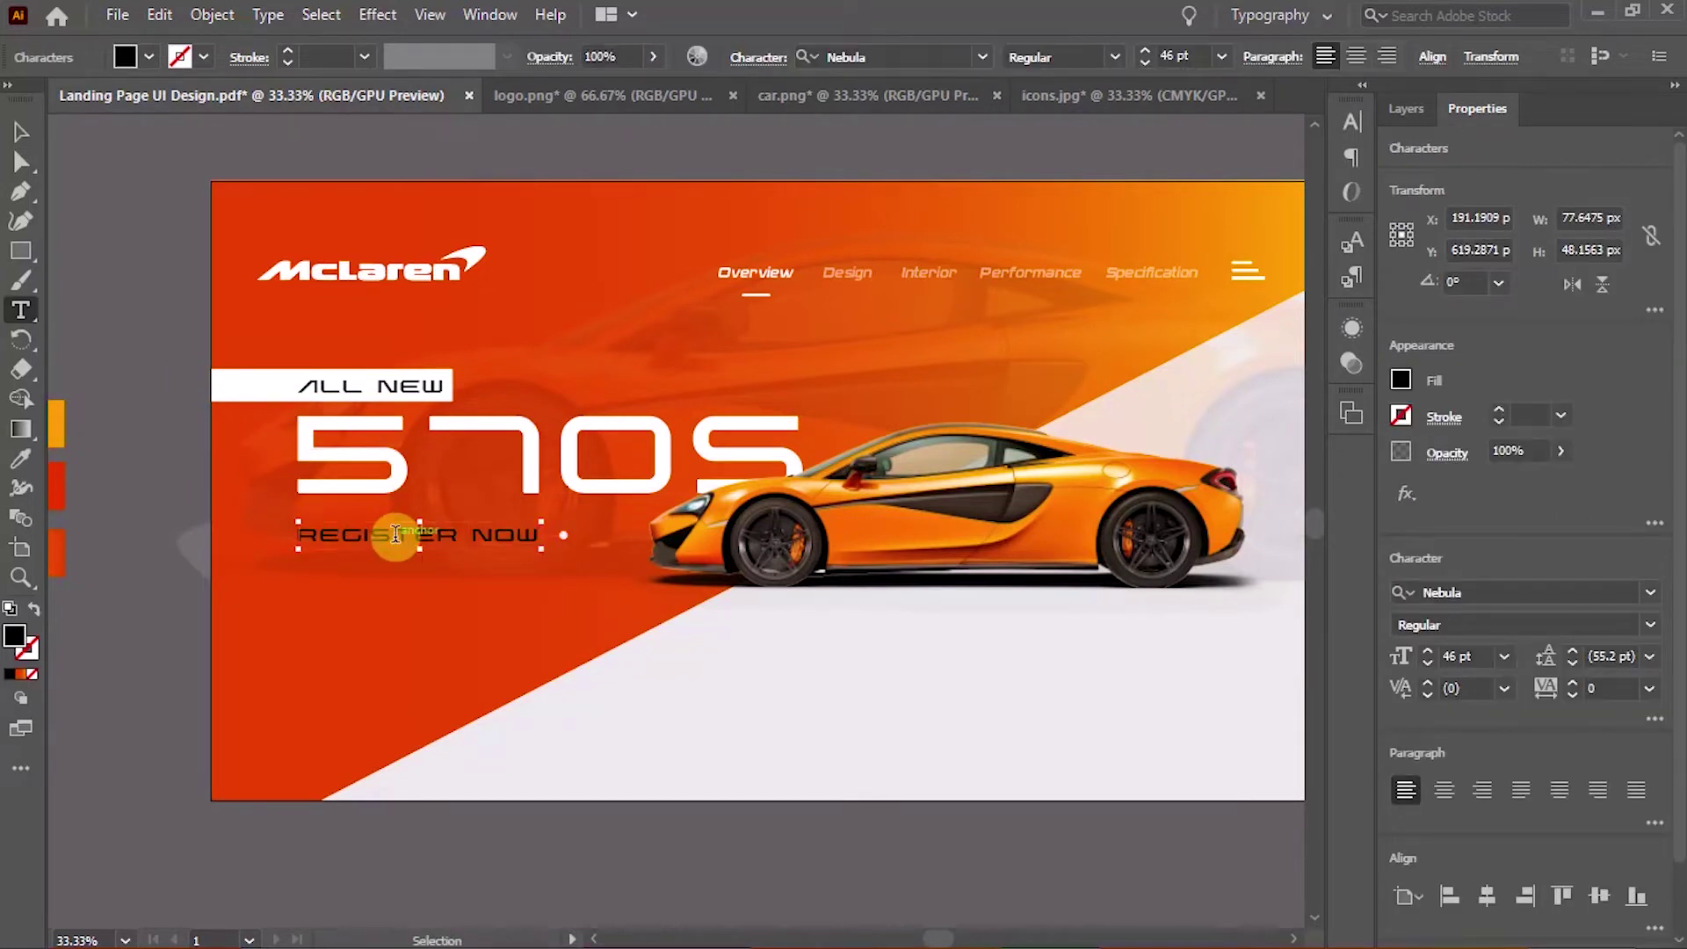
Copy the ALL NEW bar behind REGISTER NOW, widen it, and nudge both down
{"action": "key", "text": "Escape"}
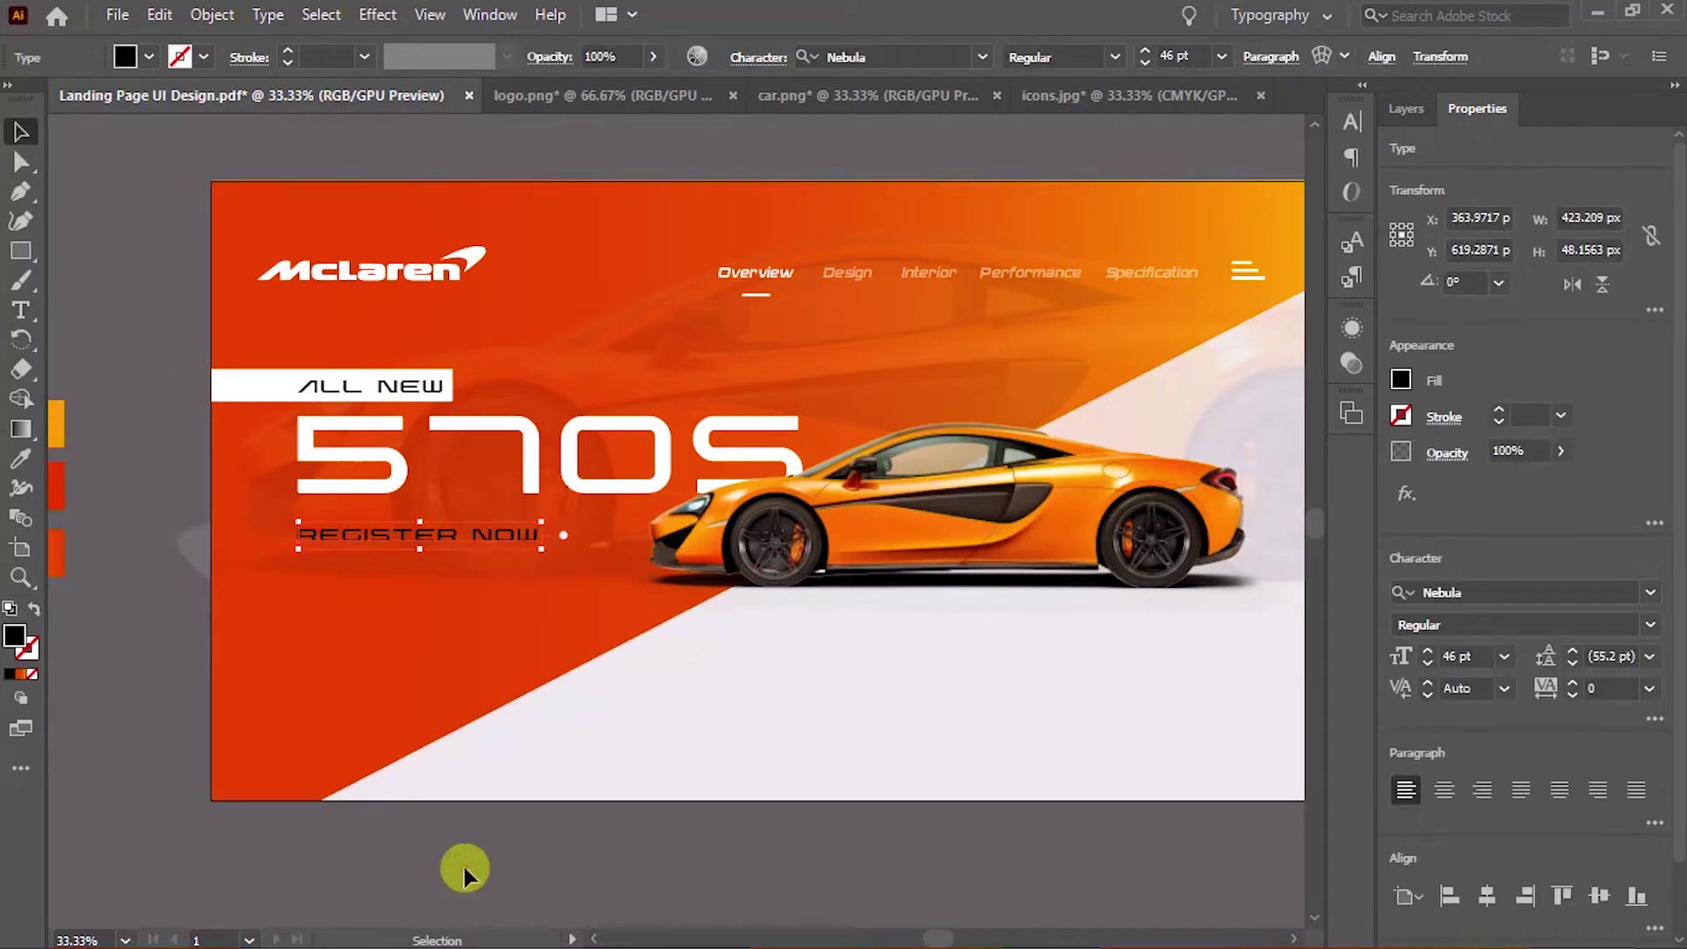
{"action": "left_click", "coordinate": [464, 867]}
{"action": "scroll", "coordinate": [587, 819], "scroll_direction": "up", "scroll_amount": 1}
{"action": "left_click_drag", "start_coordinate": [290, 429], "coordinate": [434, 661]}
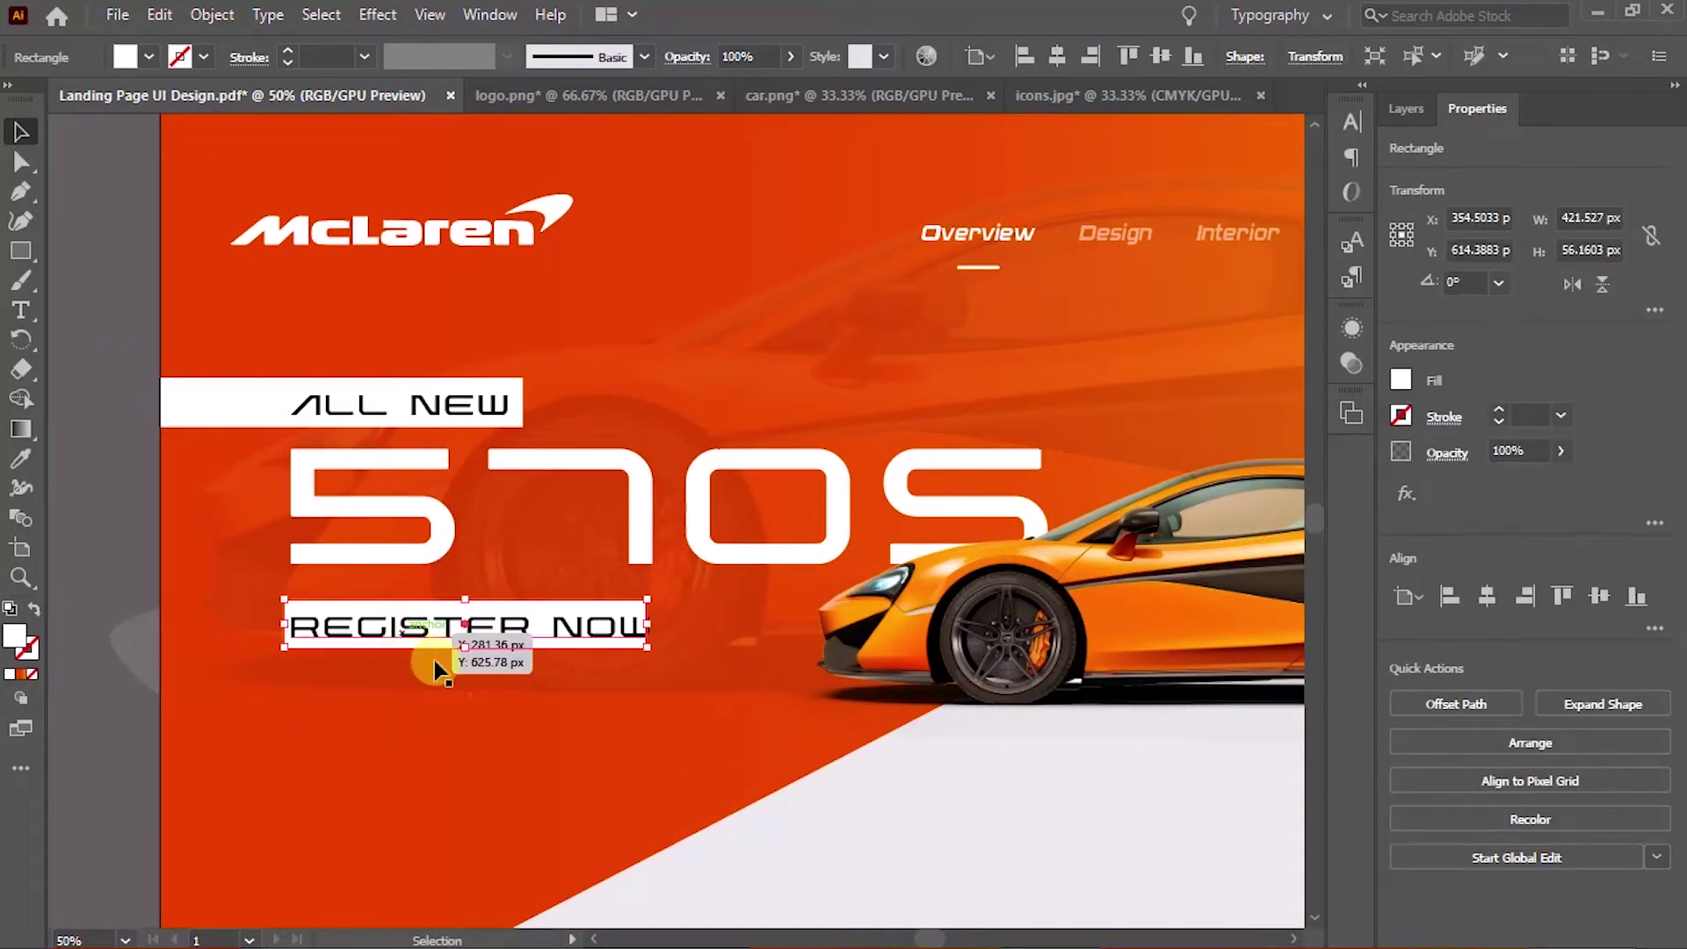
{"action": "left_click_drag", "start_coordinate": [650, 631], "coordinate": [731, 631]}
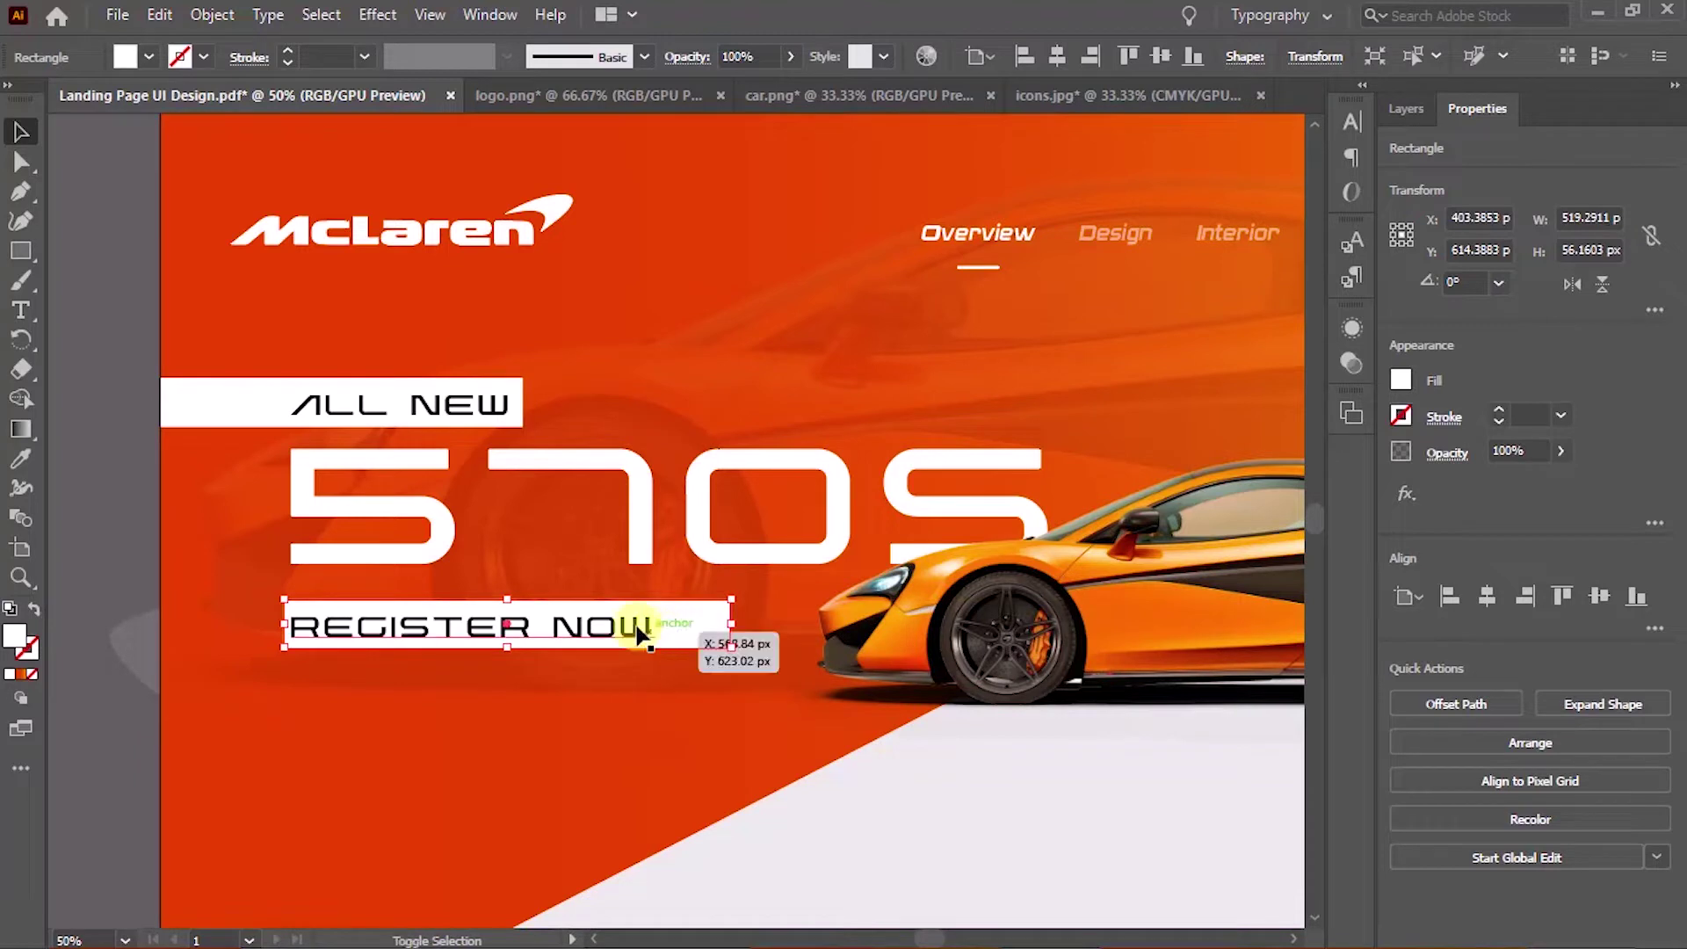
{"action": "left_click", "coordinate": [641, 629], "text": "shift"}
{"action": "key", "text": "shift+Down"}
{"action": "key", "text": "shift+Down"}
{"action": "key", "text": "shift+Down"}
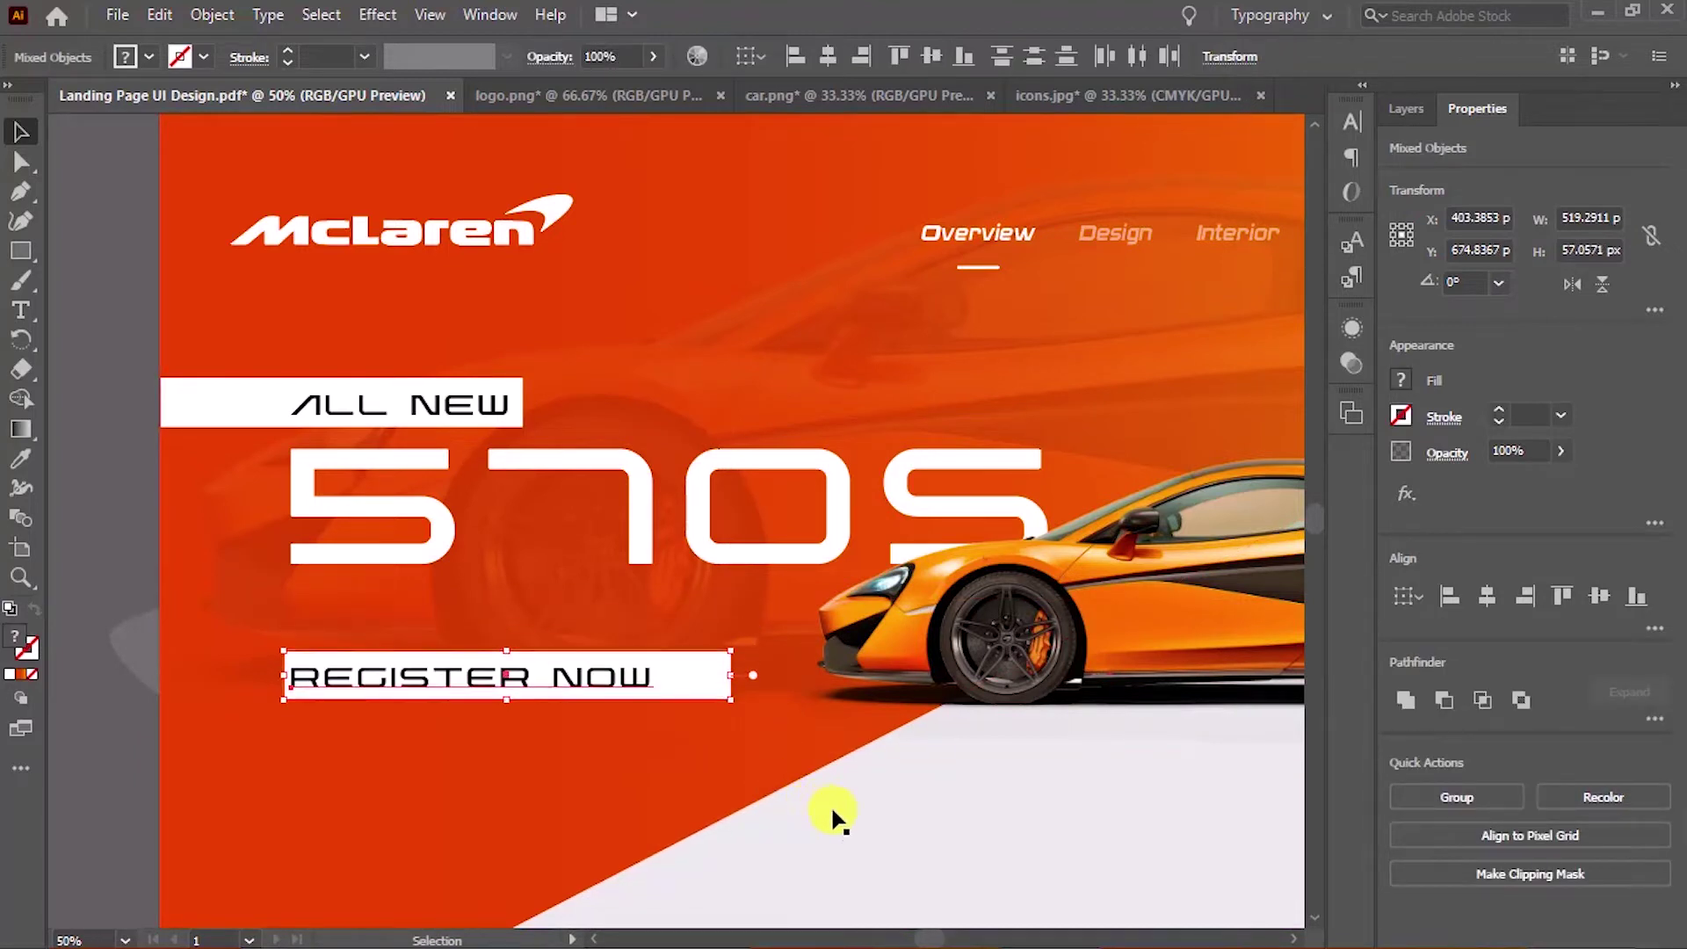
Fill the bar black and make the 40 pt REGISTER NOW text white, shifted right
{"action": "left_click", "coordinate": [694, 677]}
{"action": "key", "text": "i"}
{"action": "left_click", "coordinate": [589, 677]}
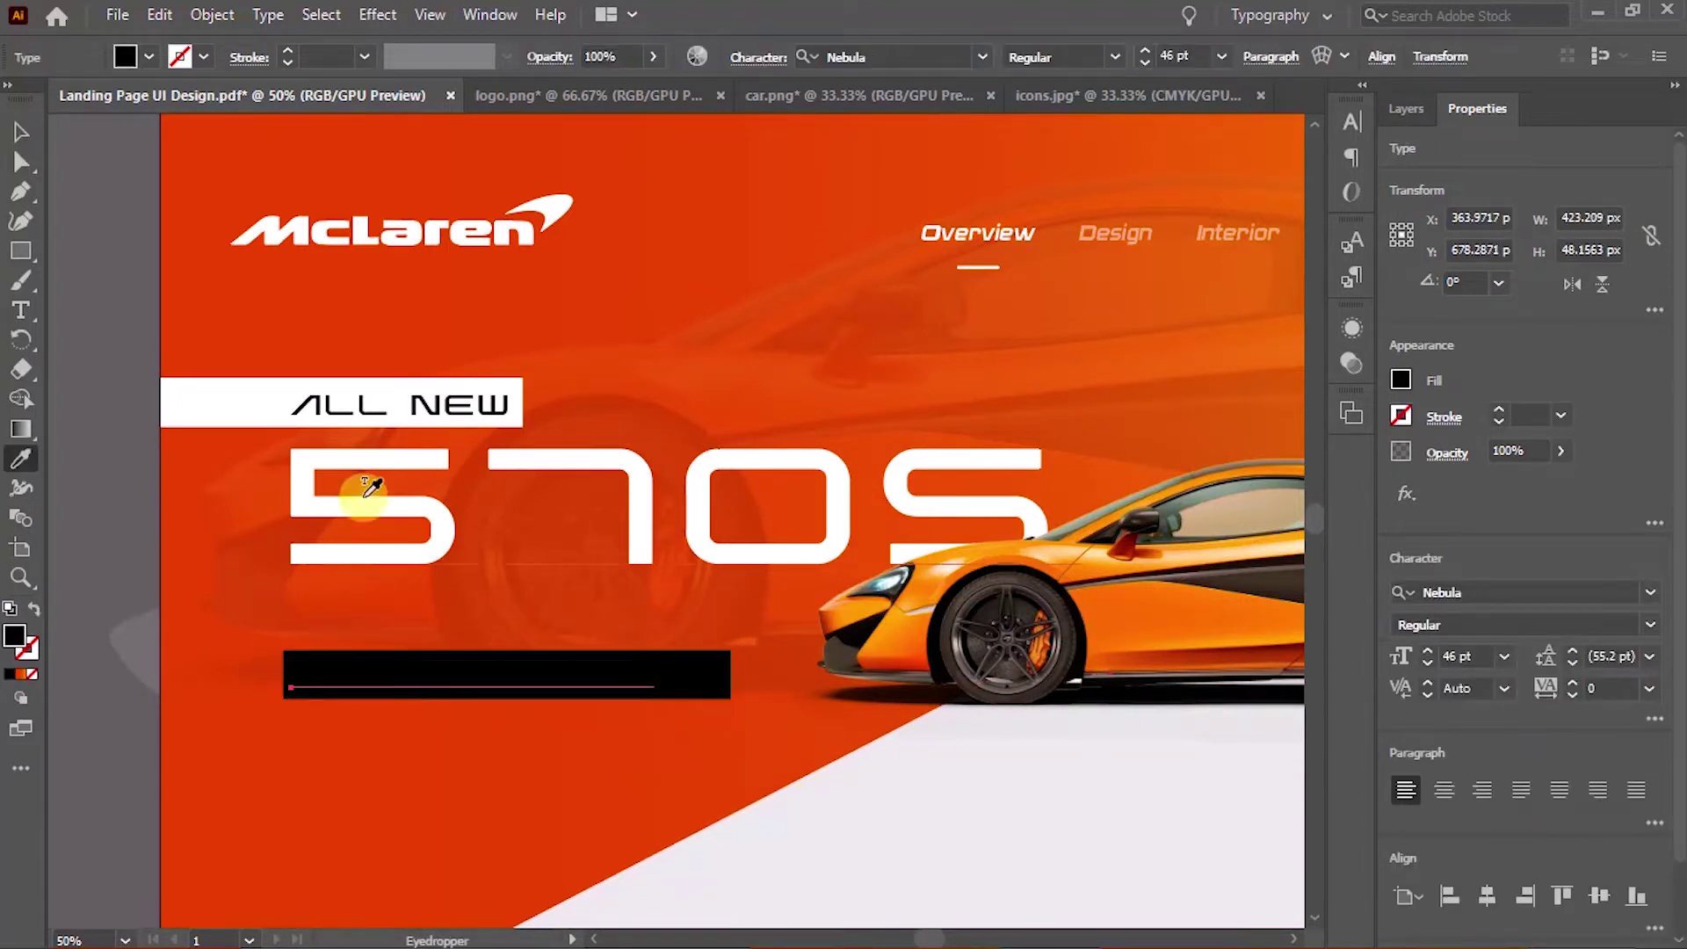
{"action": "left_click", "coordinate": [358, 484]}
{"action": "key", "text": "v"}
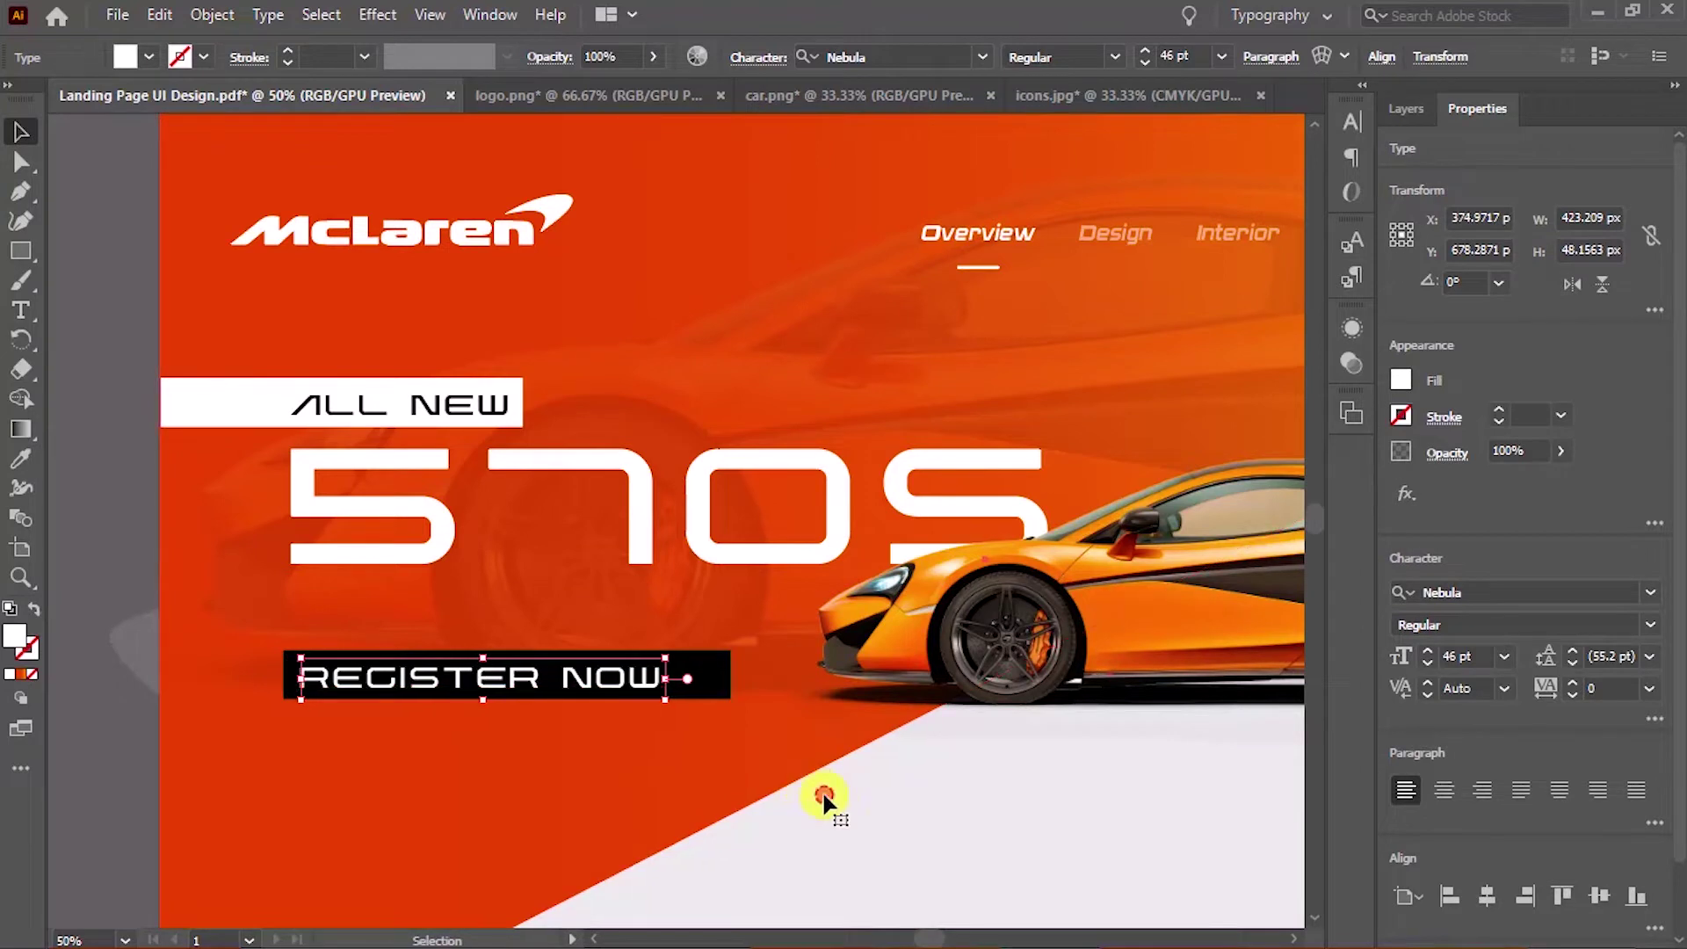
{"action": "left_click_drag", "start_coordinate": [606, 682], "coordinate": [657, 683]}
{"action": "left_click", "coordinate": [724, 689]}
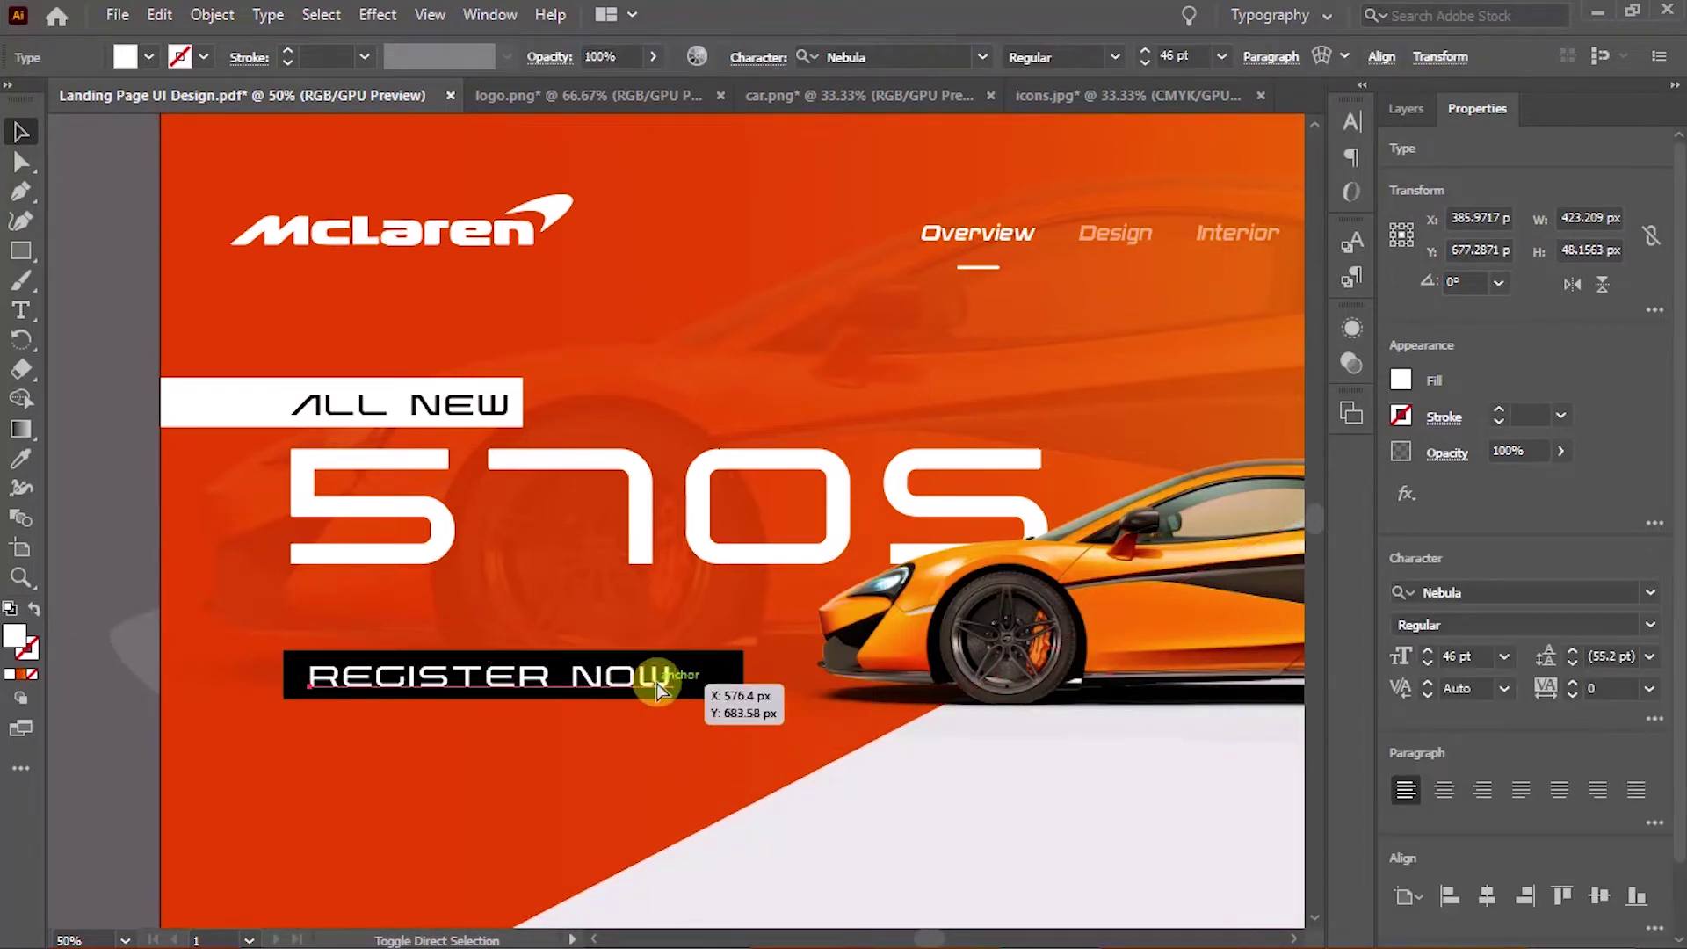
{"action": "left_click", "coordinate": [659, 682]}
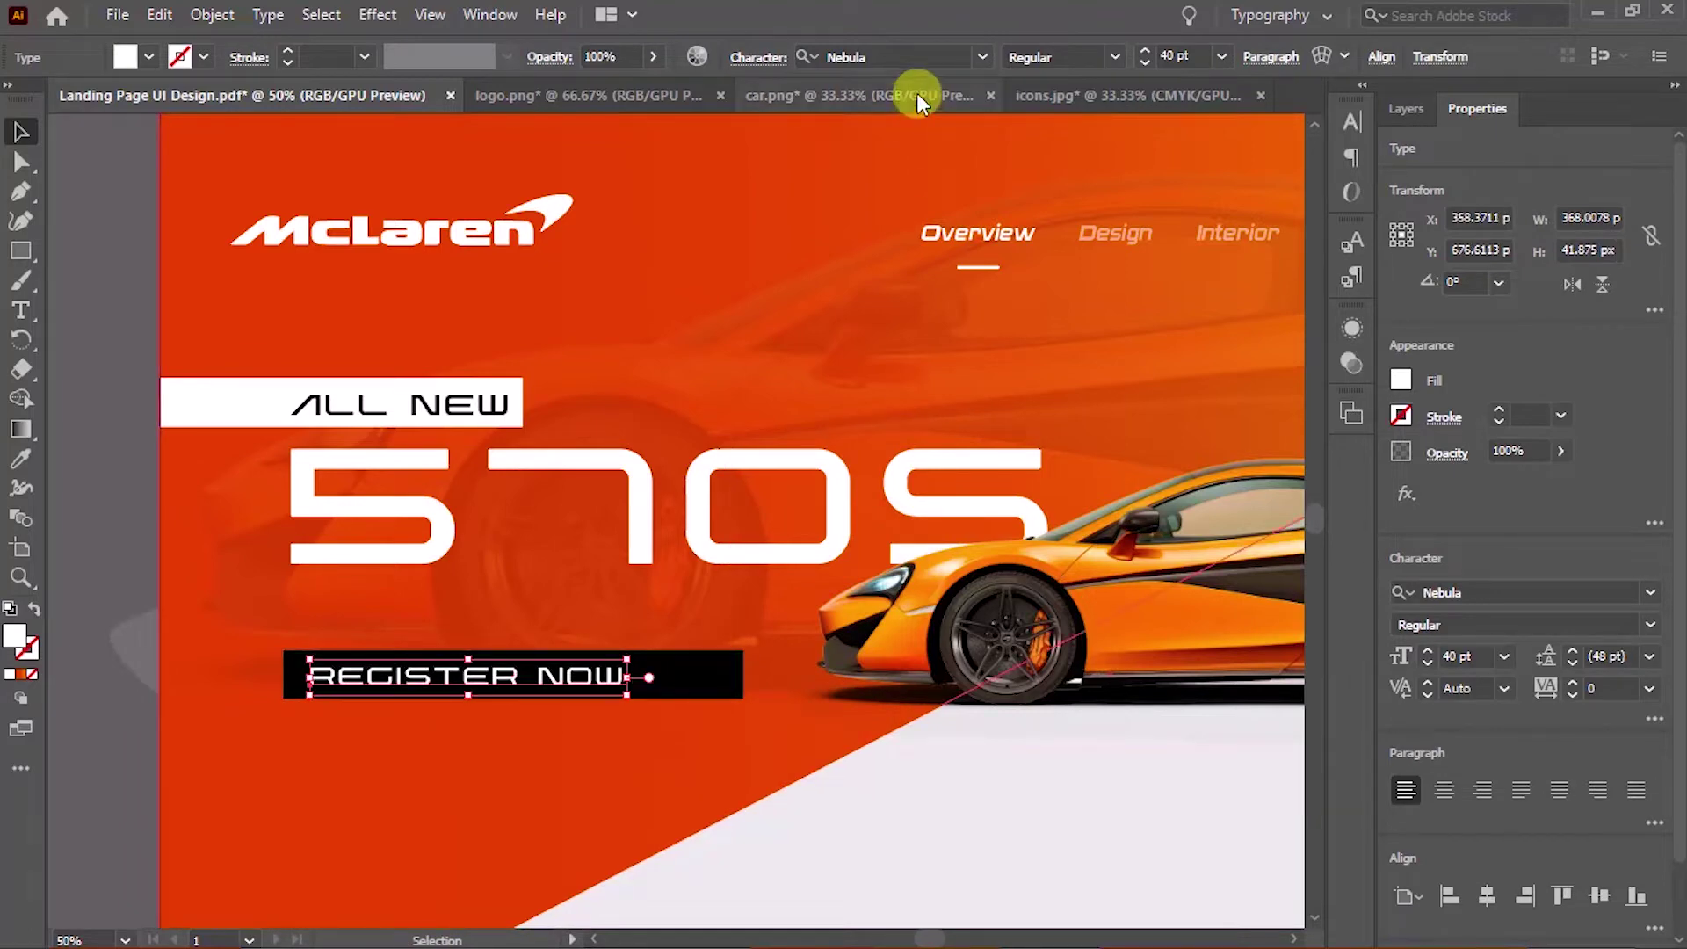
Bring the double-chevron icon from icons.jpg onto the button and make it white
{"action": "left_click", "coordinate": [1129, 95]}
{"action": "mouse_move", "coordinate": [580, 409]}
{"action": "left_mouse_down"}
{"action": "mouse_move", "coordinate": [578, 593]}
{"action": "mouse_move", "coordinate": [516, 565]}
{"action": "mouse_move", "coordinate": [497, 593]}
{"action": "mouse_move", "coordinate": [708, 668]}
{"action": "left_mouse_up"}
{"action": "key", "text": "i"}
{"action": "left_click", "coordinate": [220, 413]}
{"action": "key", "text": "v"}
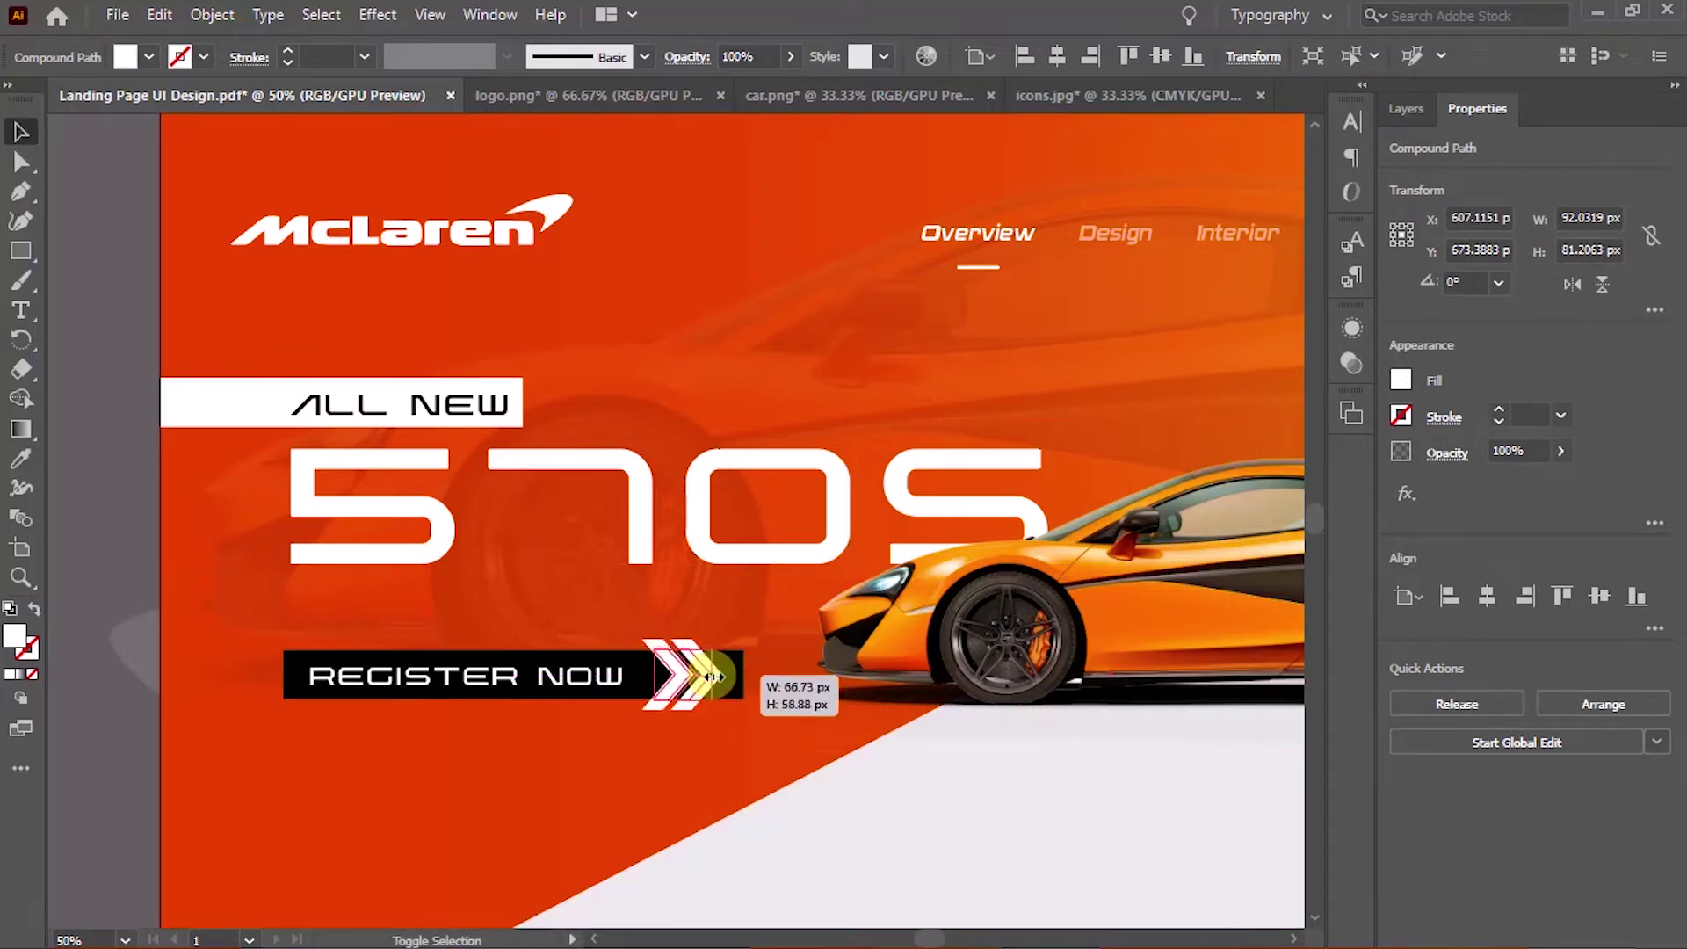
Scale the chevron to fit the button height at its right end
{"action": "key", "text": "ctrl+equal"}
{"action": "key", "text": "ctrl+equal"}
{"action": "key", "text": "ctrl+equal"}
{"action": "left_click", "coordinate": [774, 557]}
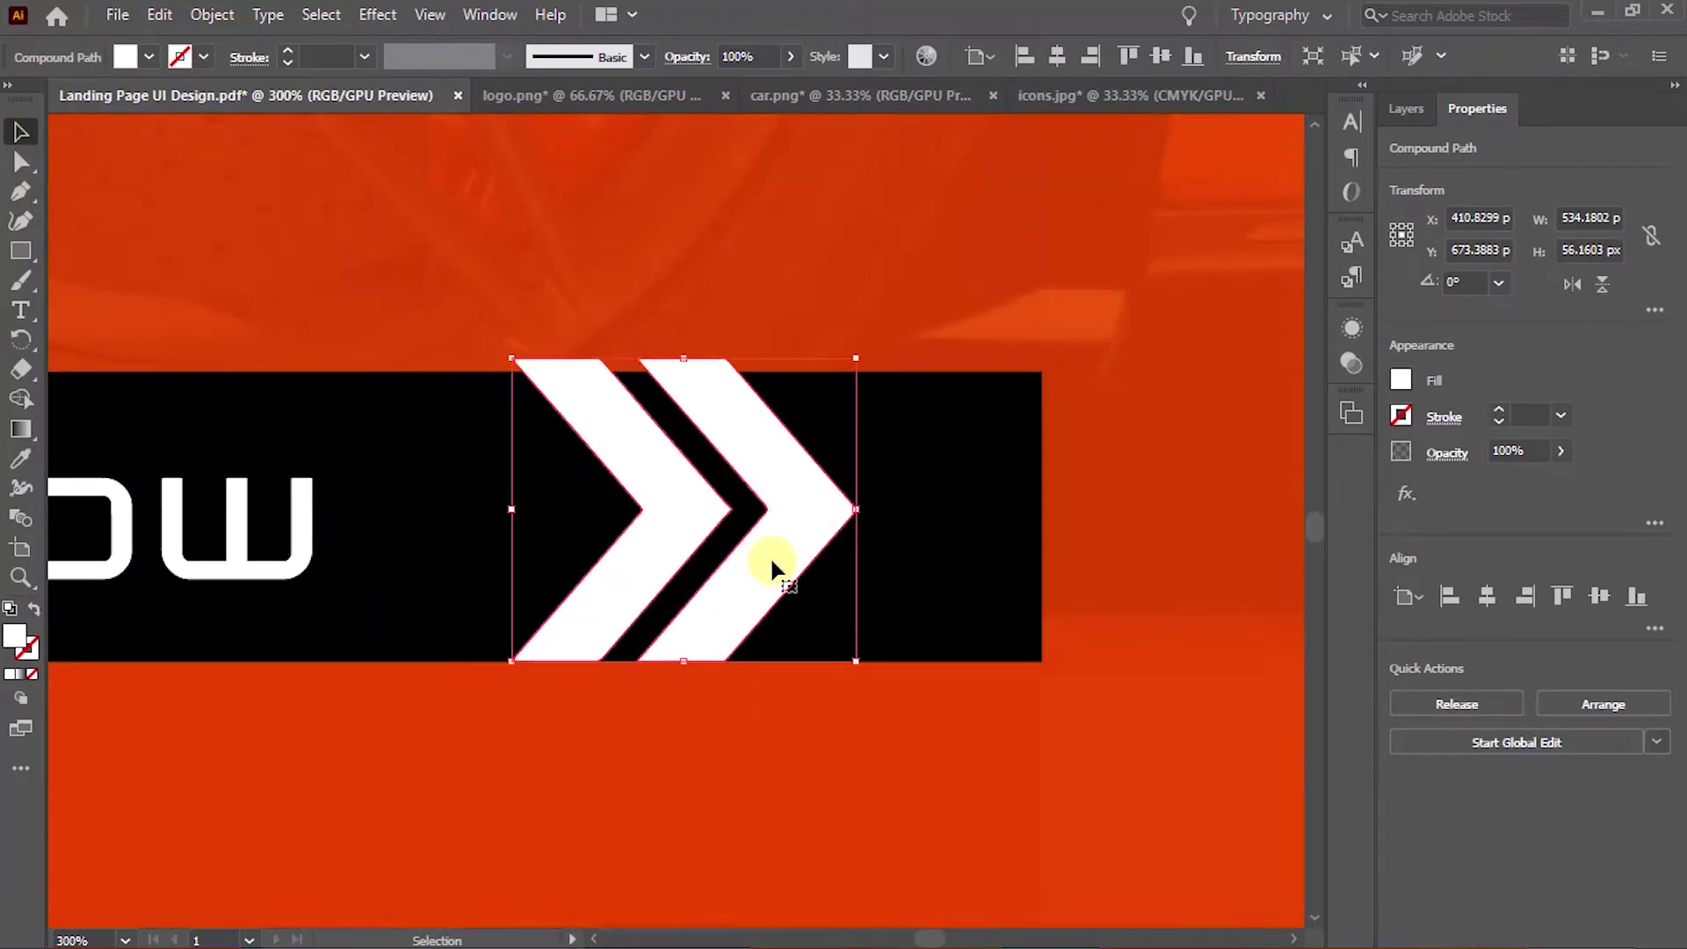
{"action": "left_click_drag", "start_coordinate": [683, 358], "coordinate": [682, 371]}
{"action": "left_click", "coordinate": [878, 783]}
{"action": "left_click", "coordinate": [802, 555]}
{"action": "key", "text": "ctrl+minus"}
{"action": "key", "text": "ctrl+minus"}
{"action": "key", "text": "ctrl+minus"}
{"action": "key", "text": "ctrl+minus"}
{"action": "left_click", "coordinate": [693, 592]}
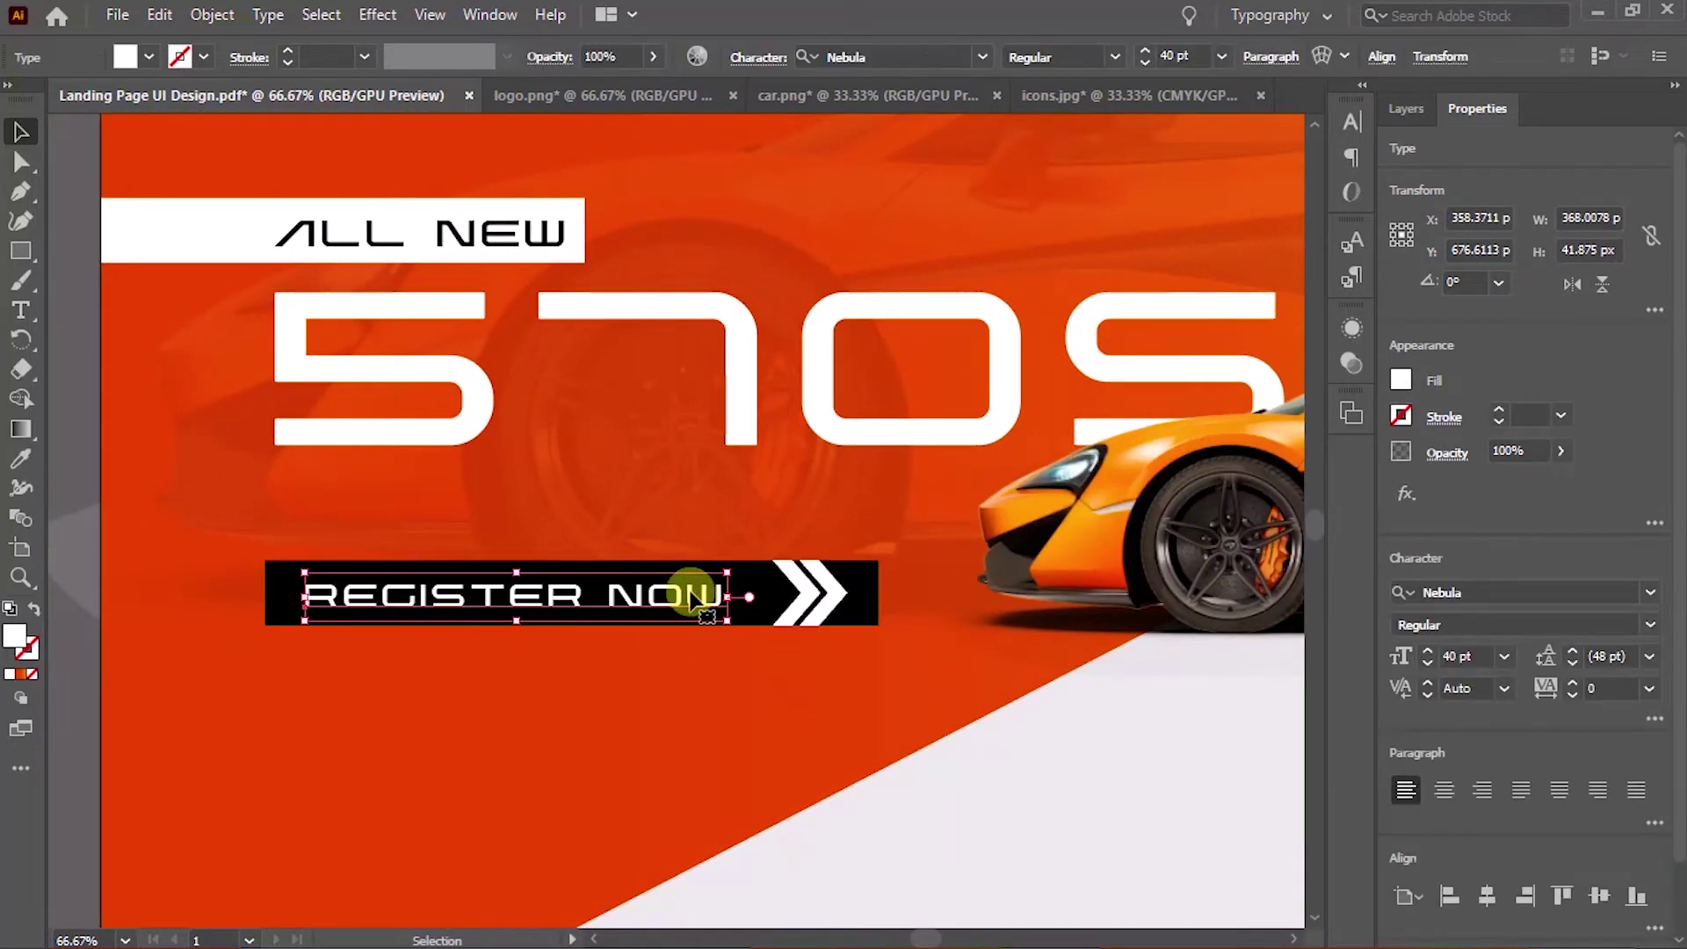
{"action": "left_click", "coordinate": [1107, 866]}
{"action": "left_click", "coordinate": [765, 628]}
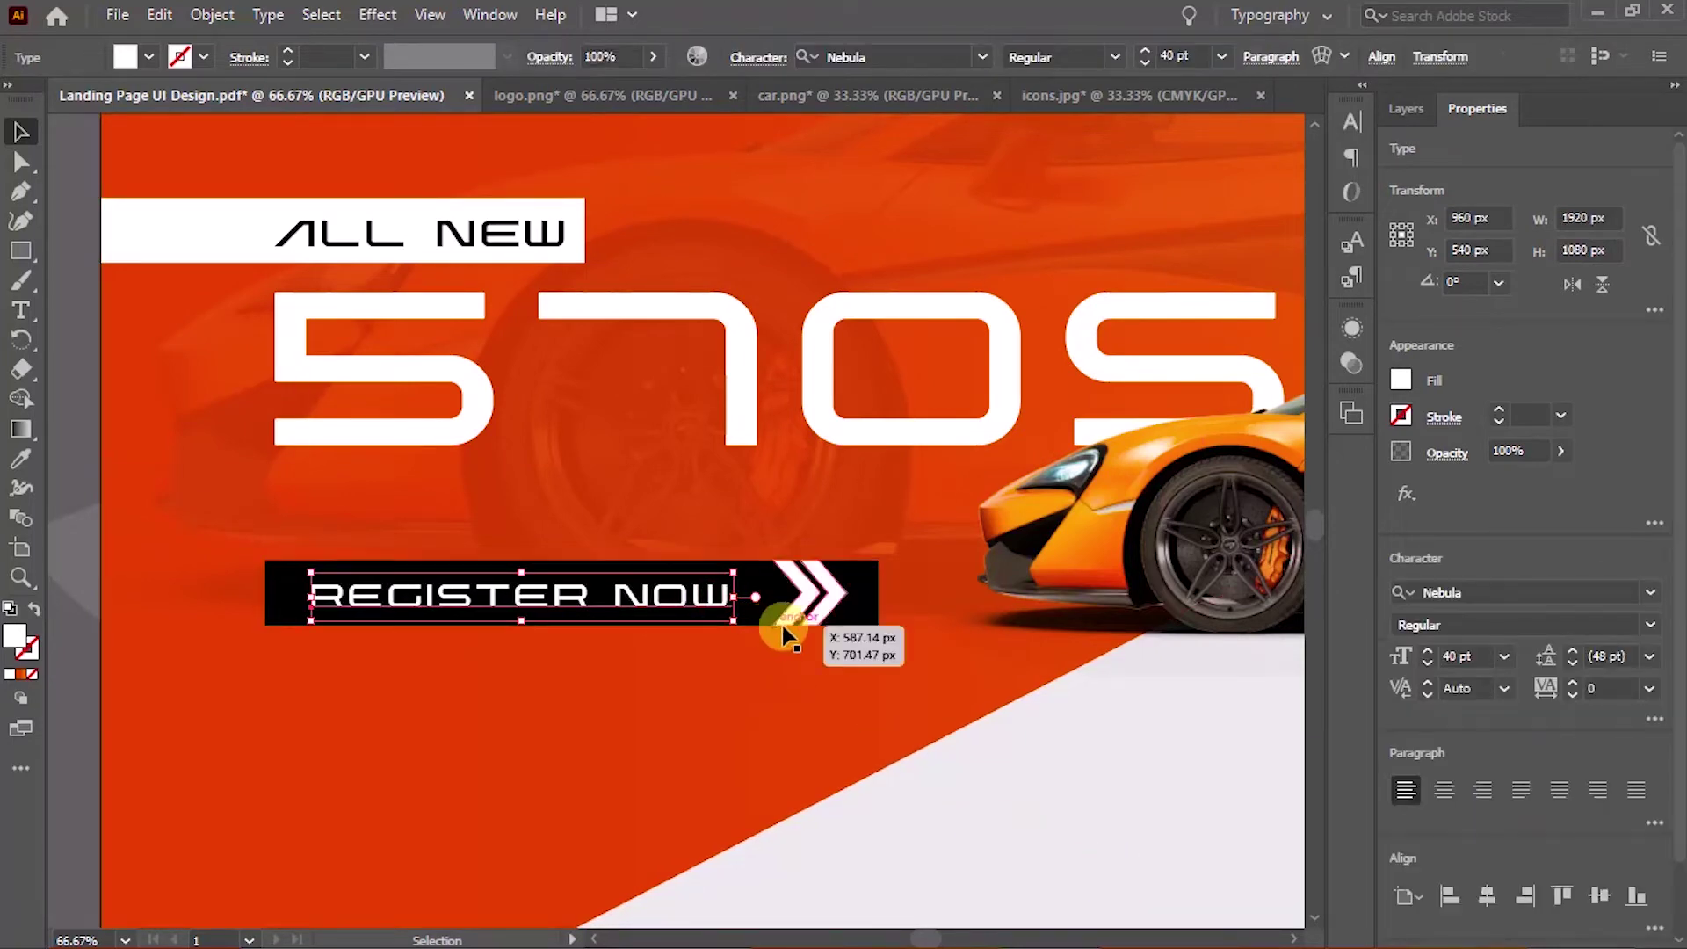
{"action": "left_click", "coordinate": [863, 617]}
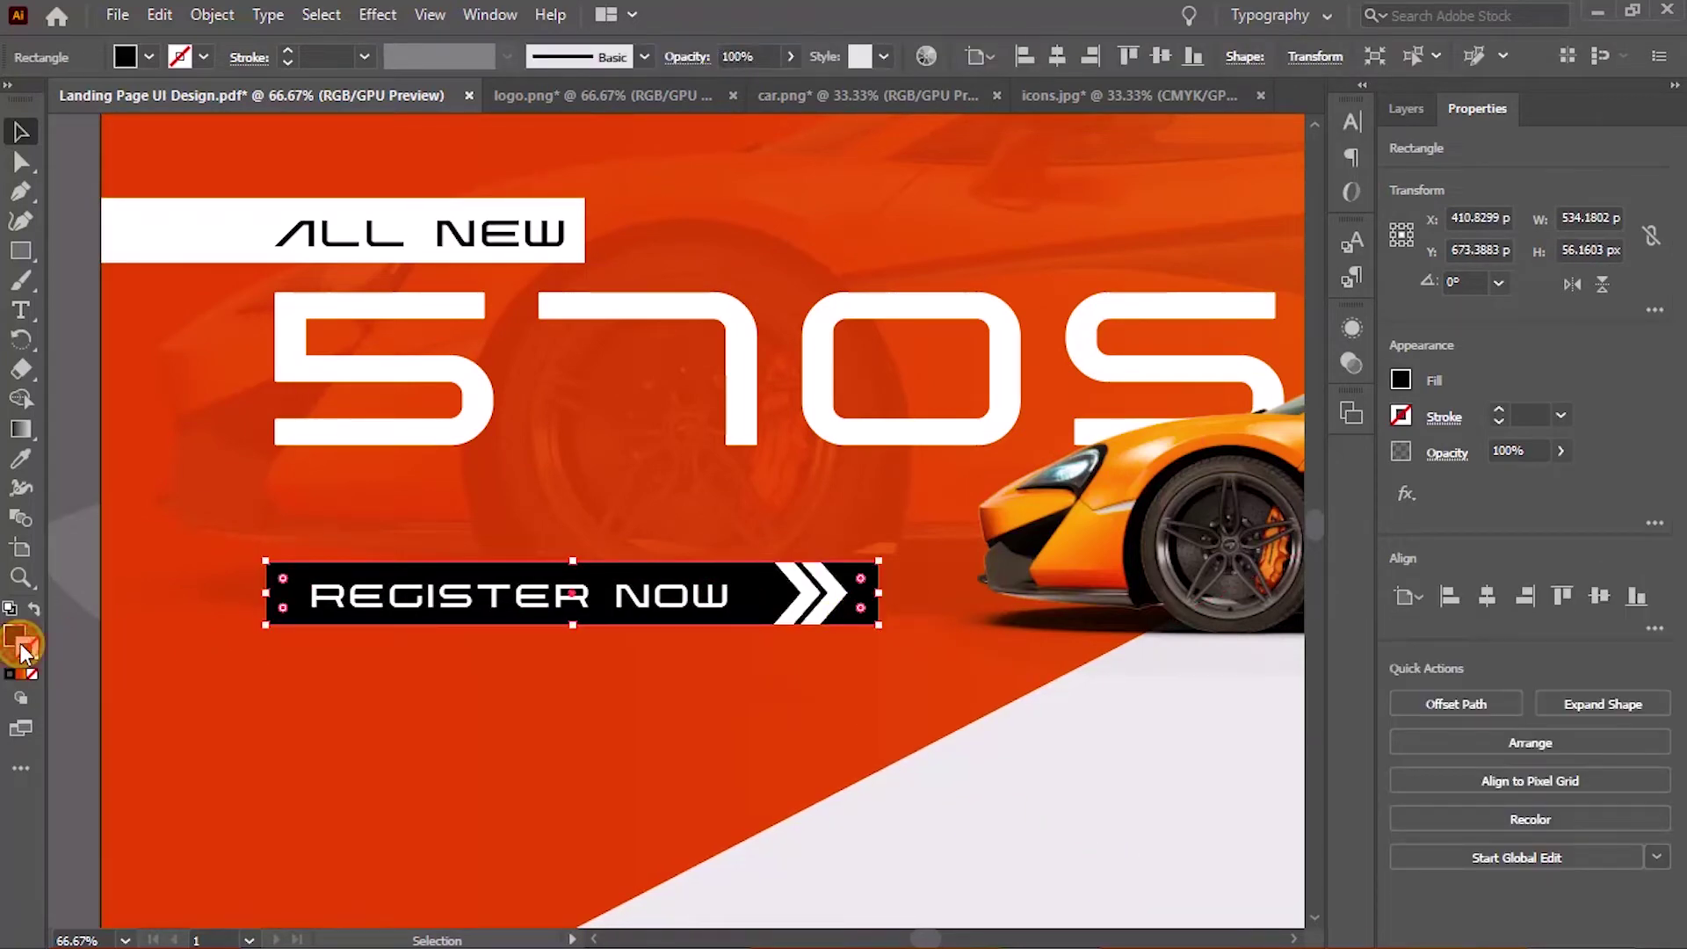
Give the black REGISTER NOW button a white outline
{"action": "double_click", "coordinate": [22, 637]}
{"action": "left_click", "coordinate": [914, 290]}
{"action": "left_click", "coordinate": [1473, 272]}
{"action": "left_click", "coordinate": [1048, 805]}
{"action": "left_click", "coordinate": [877, 623]}
Apply a dark red drop shadow with 47% opacity and 10 px blur
{"action": "left_click", "coordinate": [377, 15]}
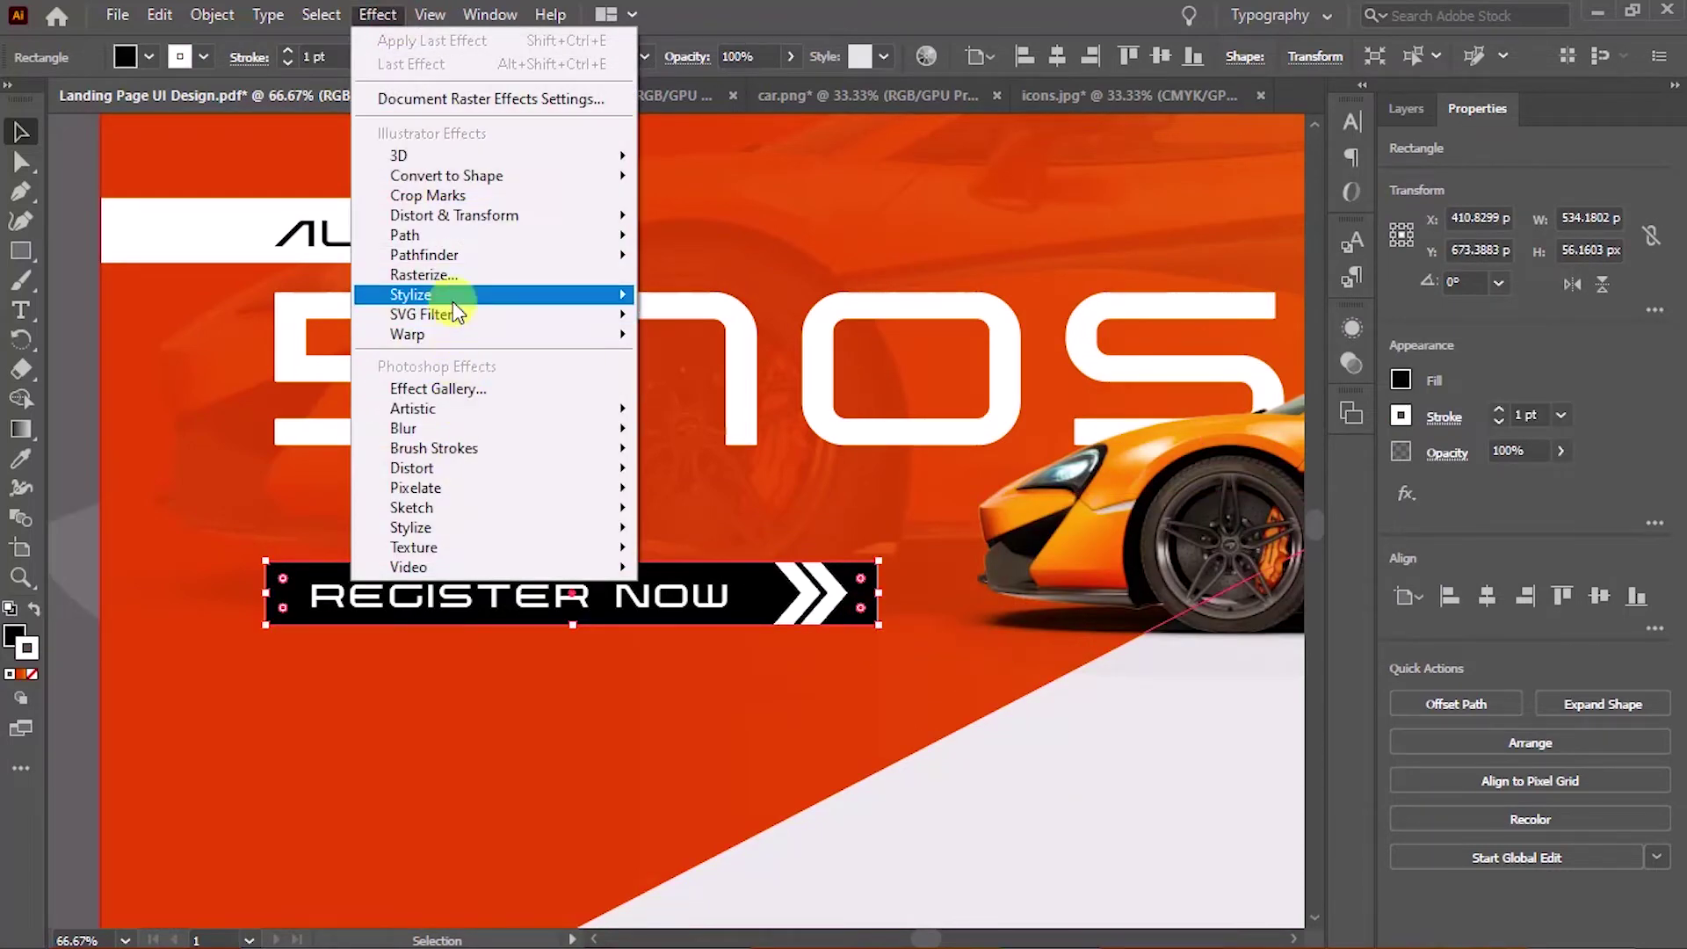
{"action": "left_click", "coordinate": [734, 297]}
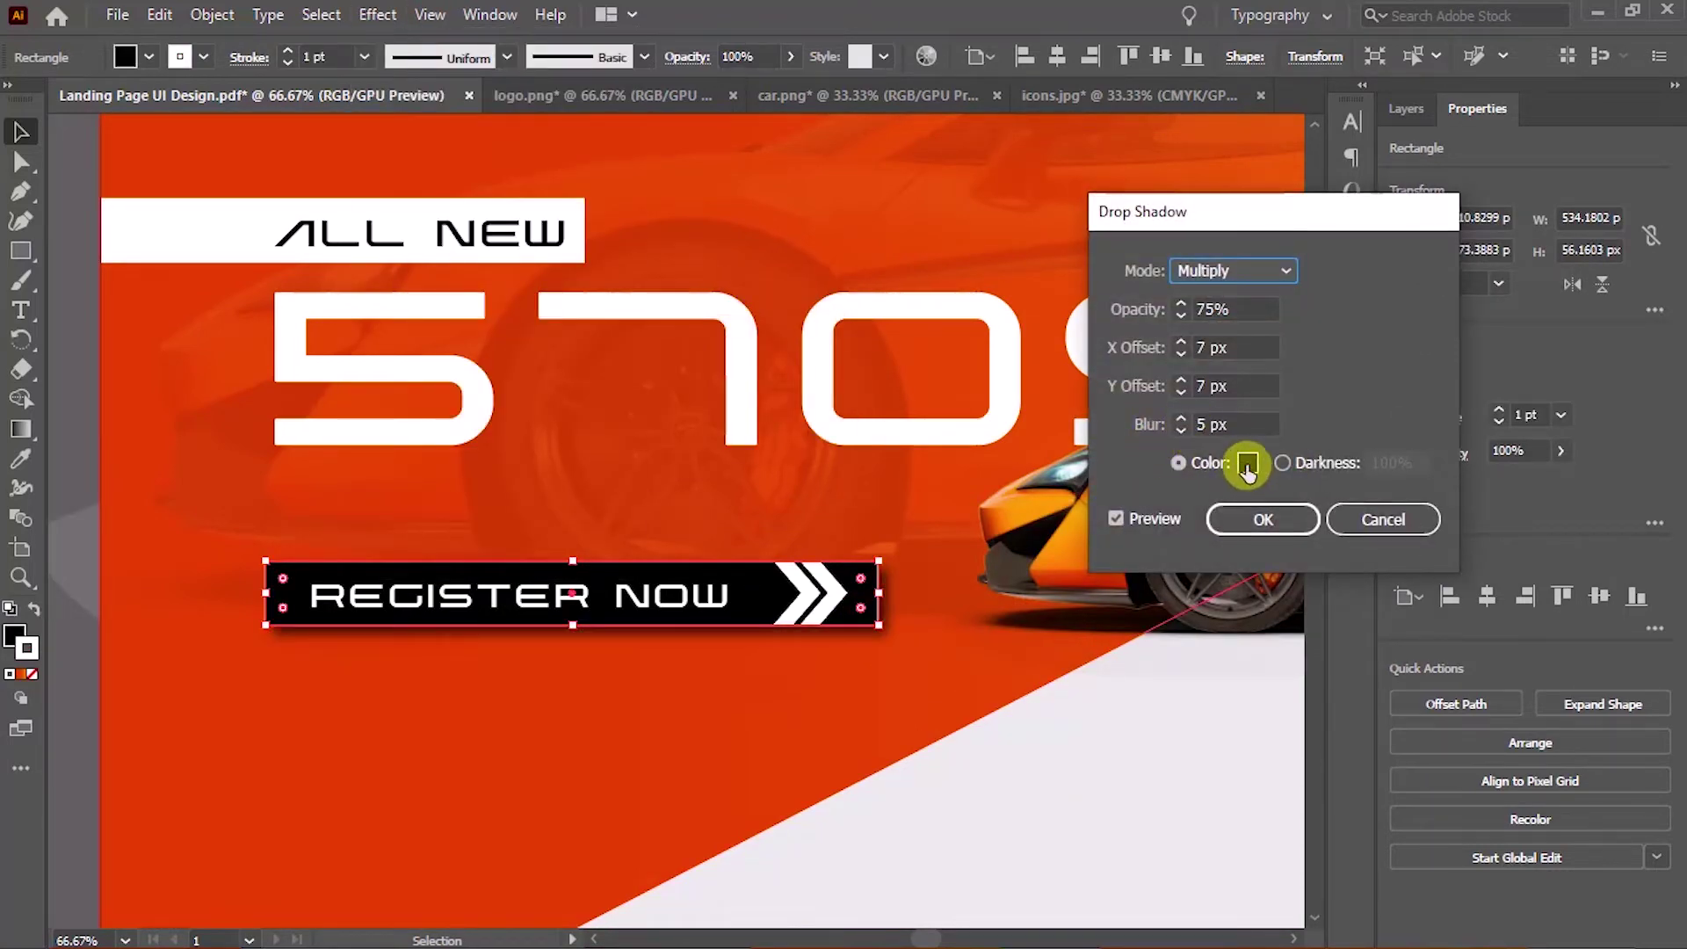
{"action": "left_click", "coordinate": [1247, 464]}
{"action": "left_click", "coordinate": [1254, 555]}
{"action": "left_click", "coordinate": [1218, 494]}
{"action": "left_click", "coordinate": [1461, 272]}
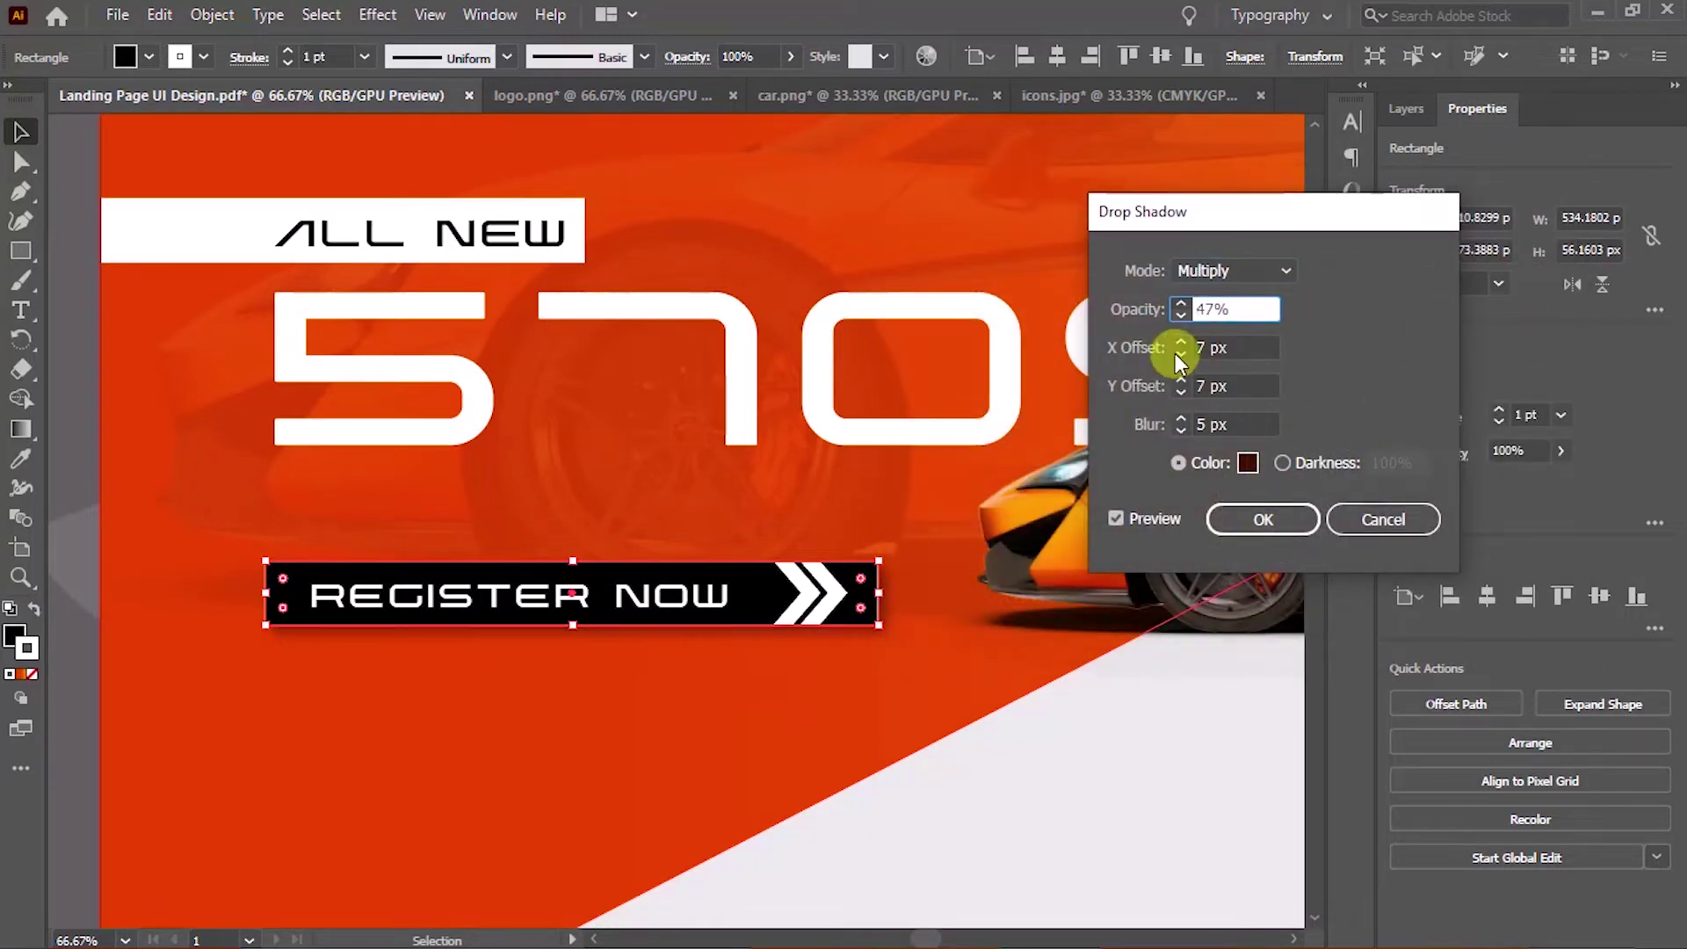
{"action": "left_click", "coordinate": [1182, 417]}
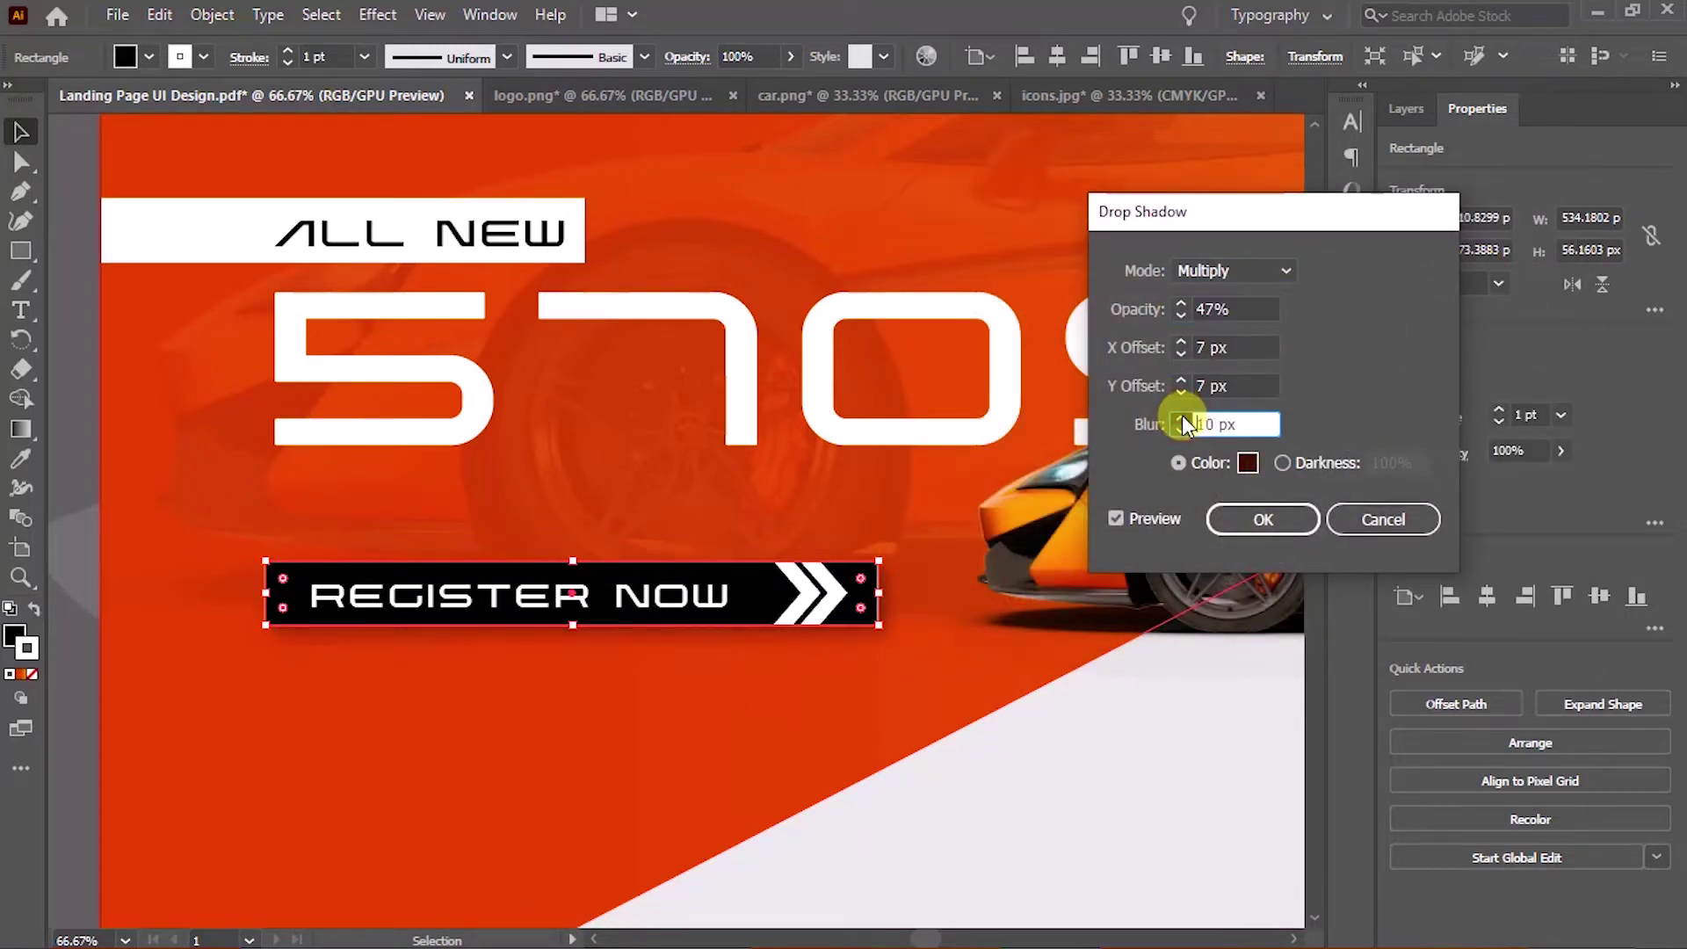
{"action": "left_click", "coordinate": [1262, 519]}
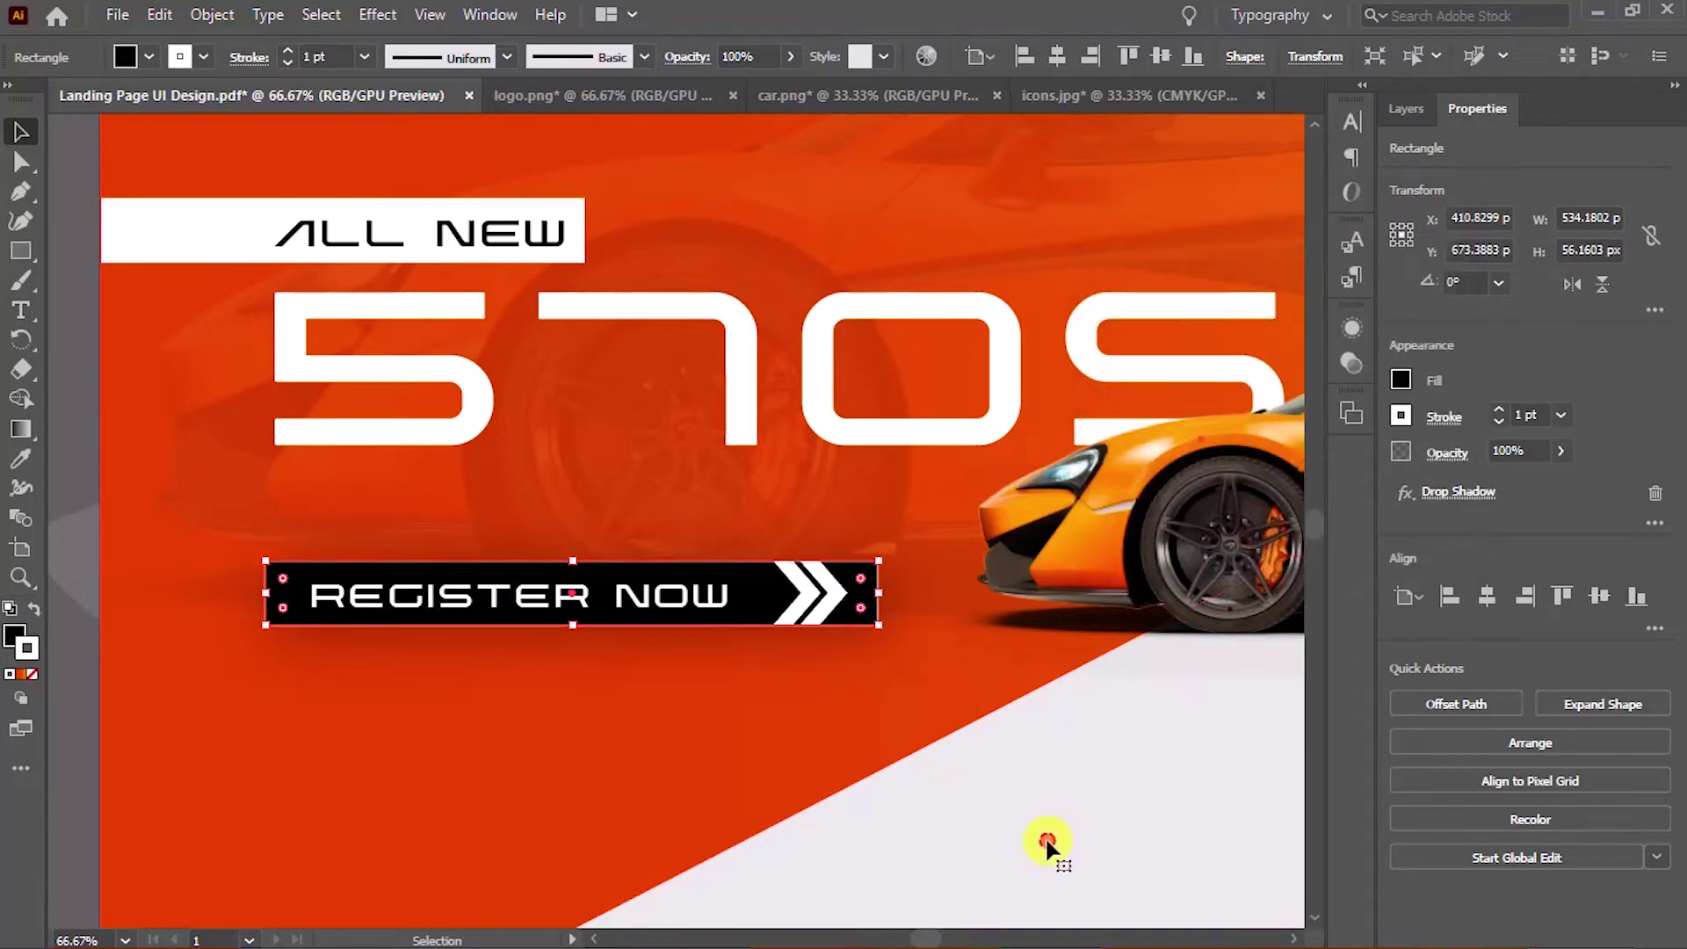
Select the REGISTER NOW text and chevron together, then clear the selection
{"action": "left_click", "coordinate": [610, 665]}
{"action": "left_click", "coordinate": [703, 597]}
{"action": "left_click", "coordinate": [856, 590], "text": "shift"}
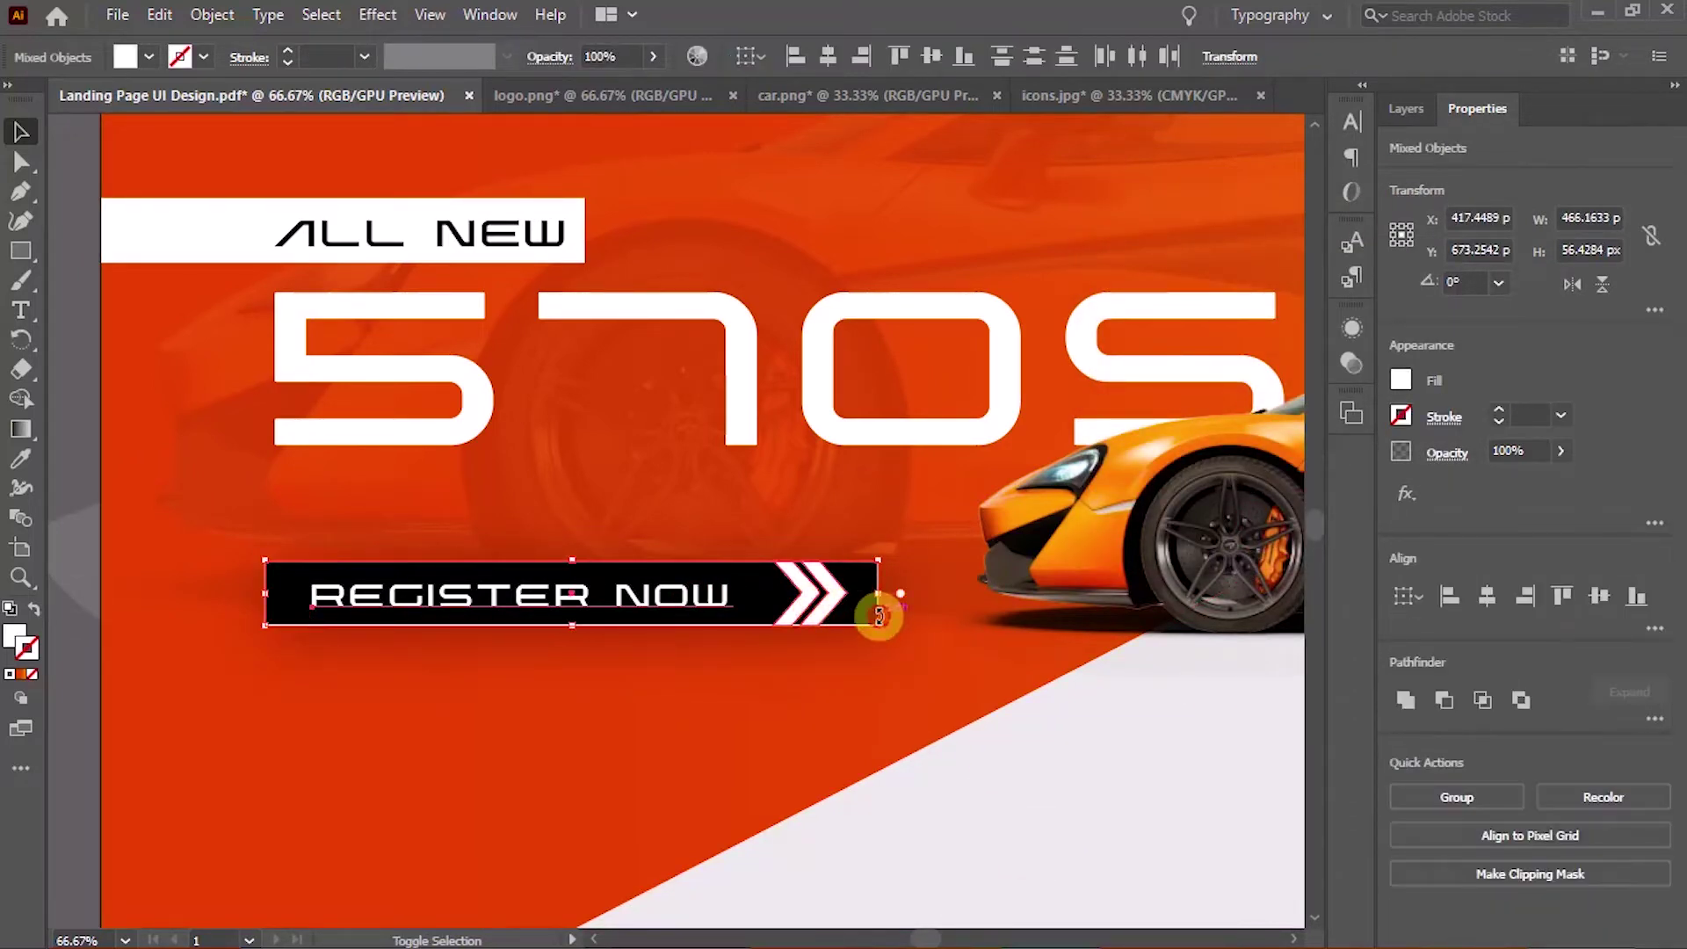
{"action": "left_click", "coordinate": [1002, 850]}
{"action": "left_click", "coordinate": [1000, 835]}
{"action": "scroll", "coordinate": [772, 835], "scroll_direction": "up", "scroll_amount": 1}
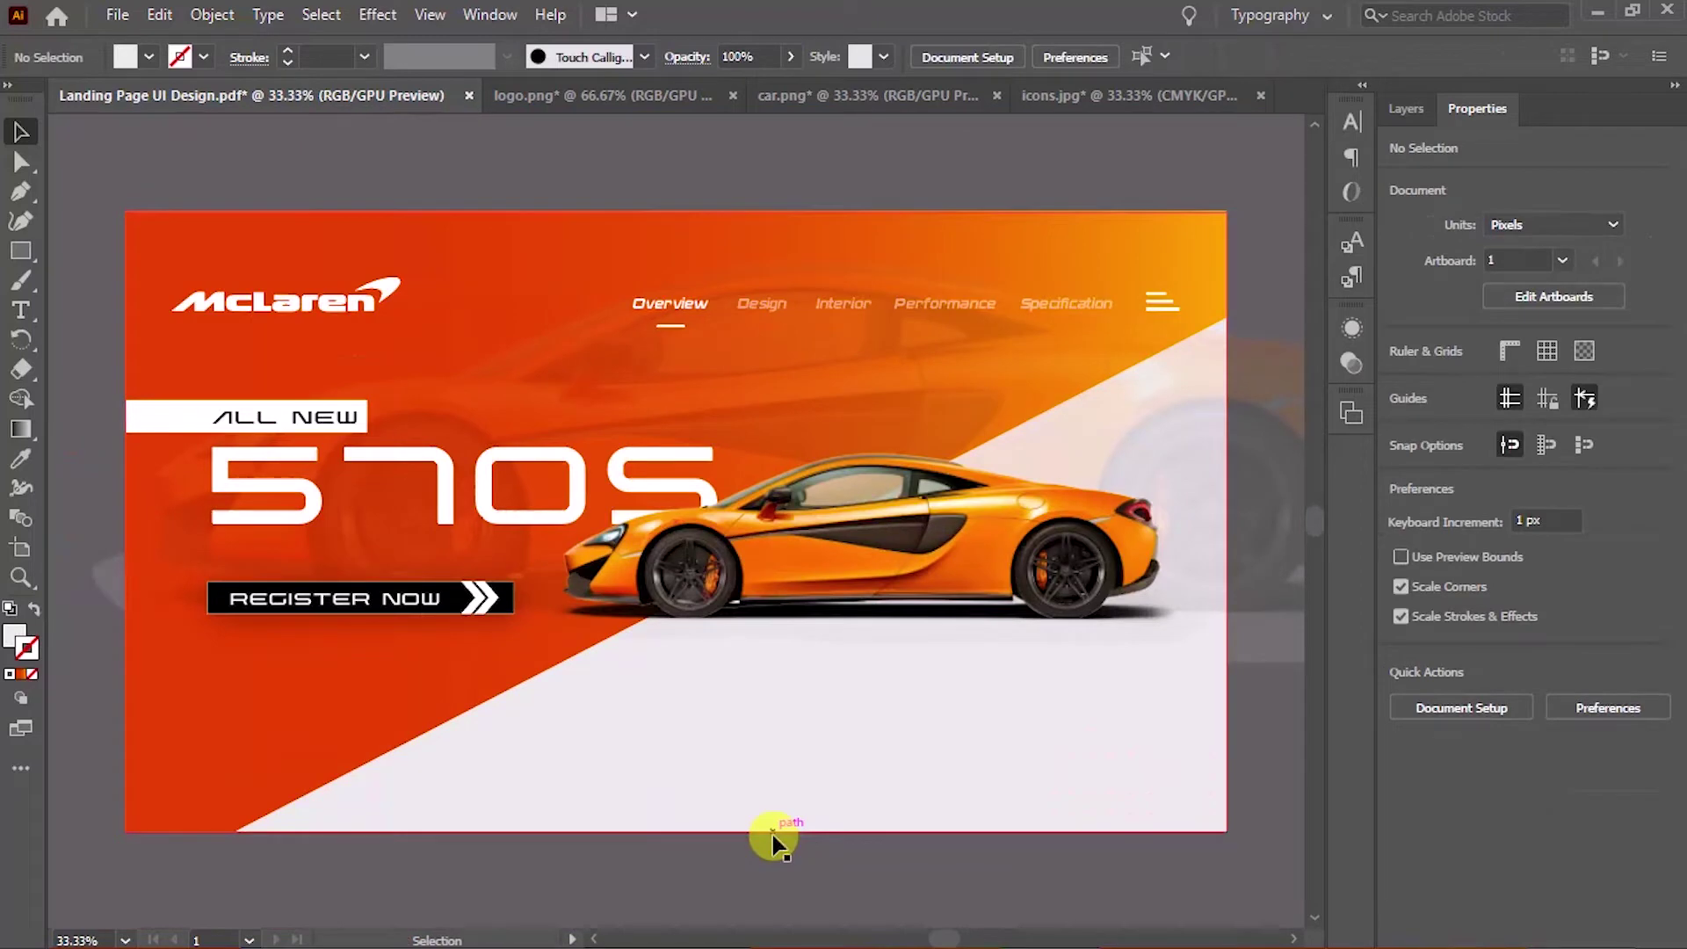
Draw a thin white vertical bar near the lower left of the orange panel
{"action": "mouse_move", "coordinate": [829, 750]}
{"action": "left_mouse_down"}
{"action": "mouse_move", "coordinate": [761, 789]}
{"action": "mouse_move", "coordinate": [957, 670]}
{"action": "left_mouse_up"}
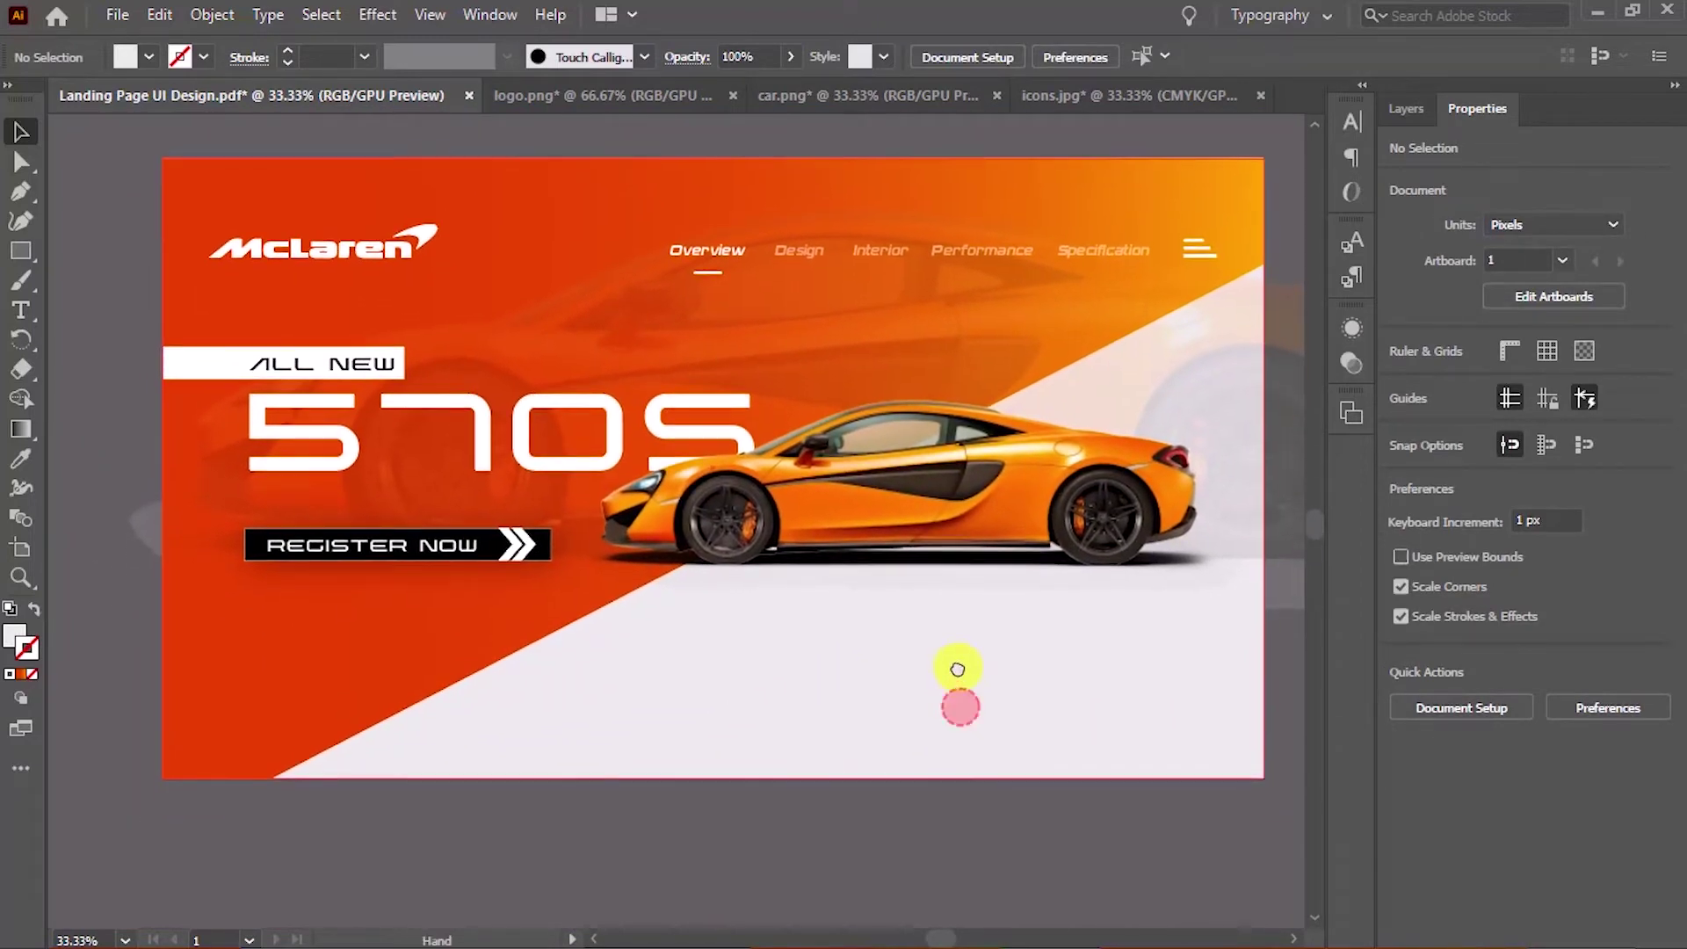
{"action": "left_click_drag", "start_coordinate": [814, 671], "coordinate": [934, 663]}
{"action": "scroll", "coordinate": [775, 708], "scroll_direction": "up", "scroll_amount": 1}
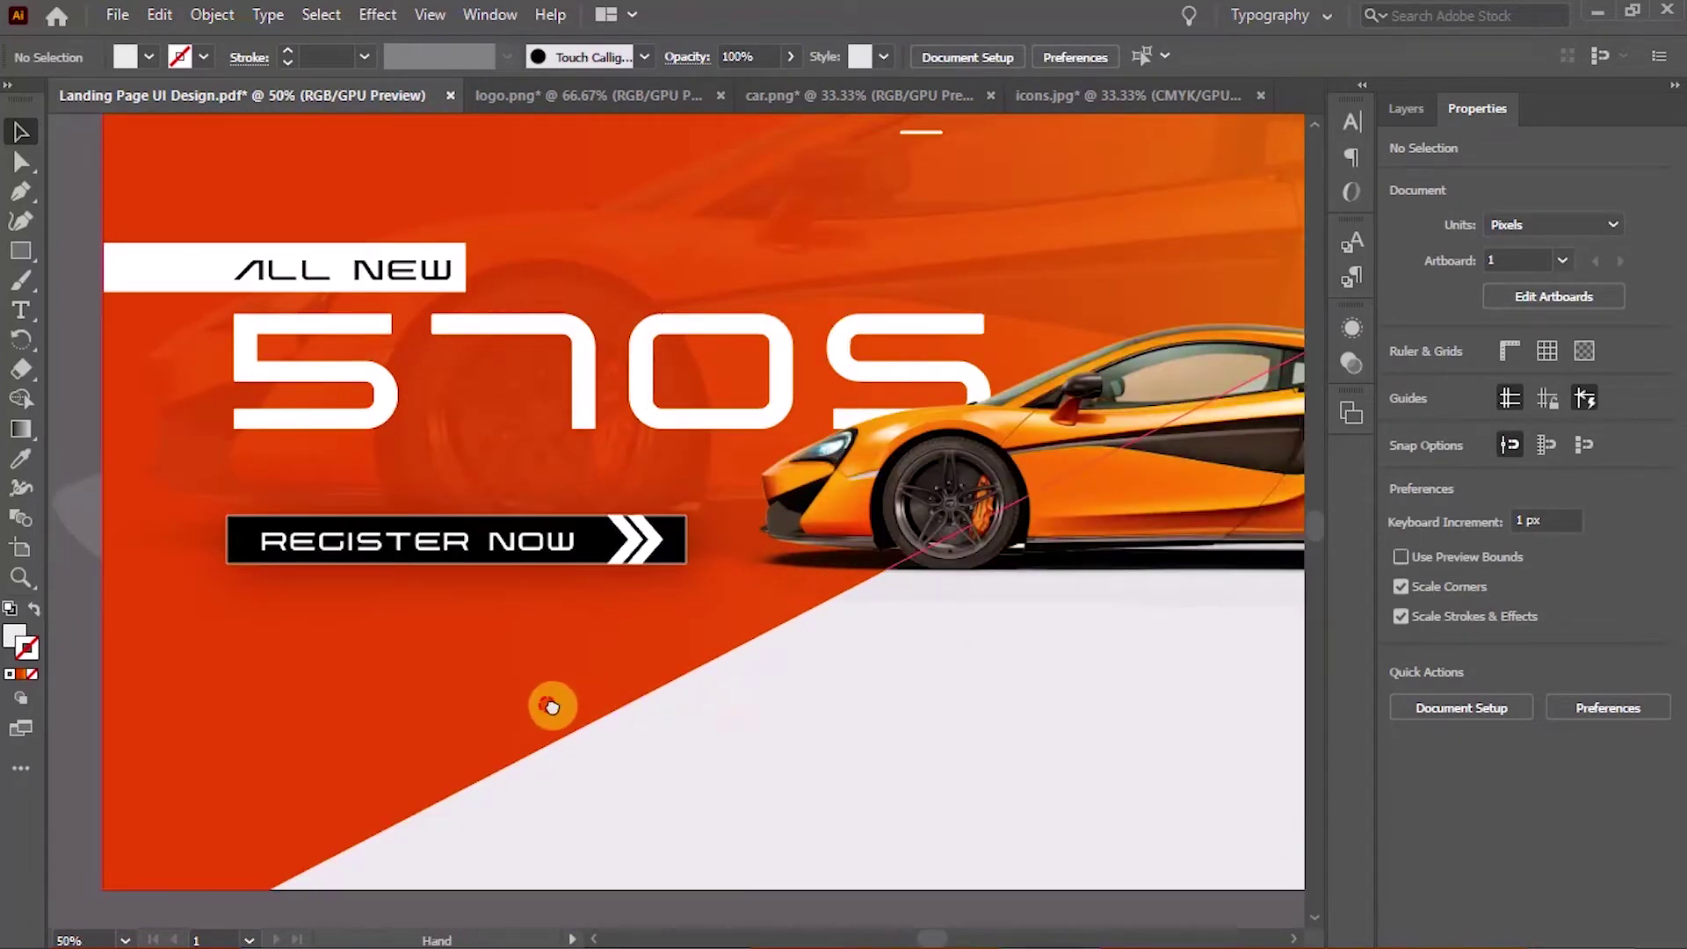
{"action": "left_click_drag", "start_coordinate": [546, 702], "coordinate": [780, 629]}
{"action": "scroll", "coordinate": [475, 678], "scroll_direction": "up", "scroll_amount": 1}
{"action": "key", "text": "m"}
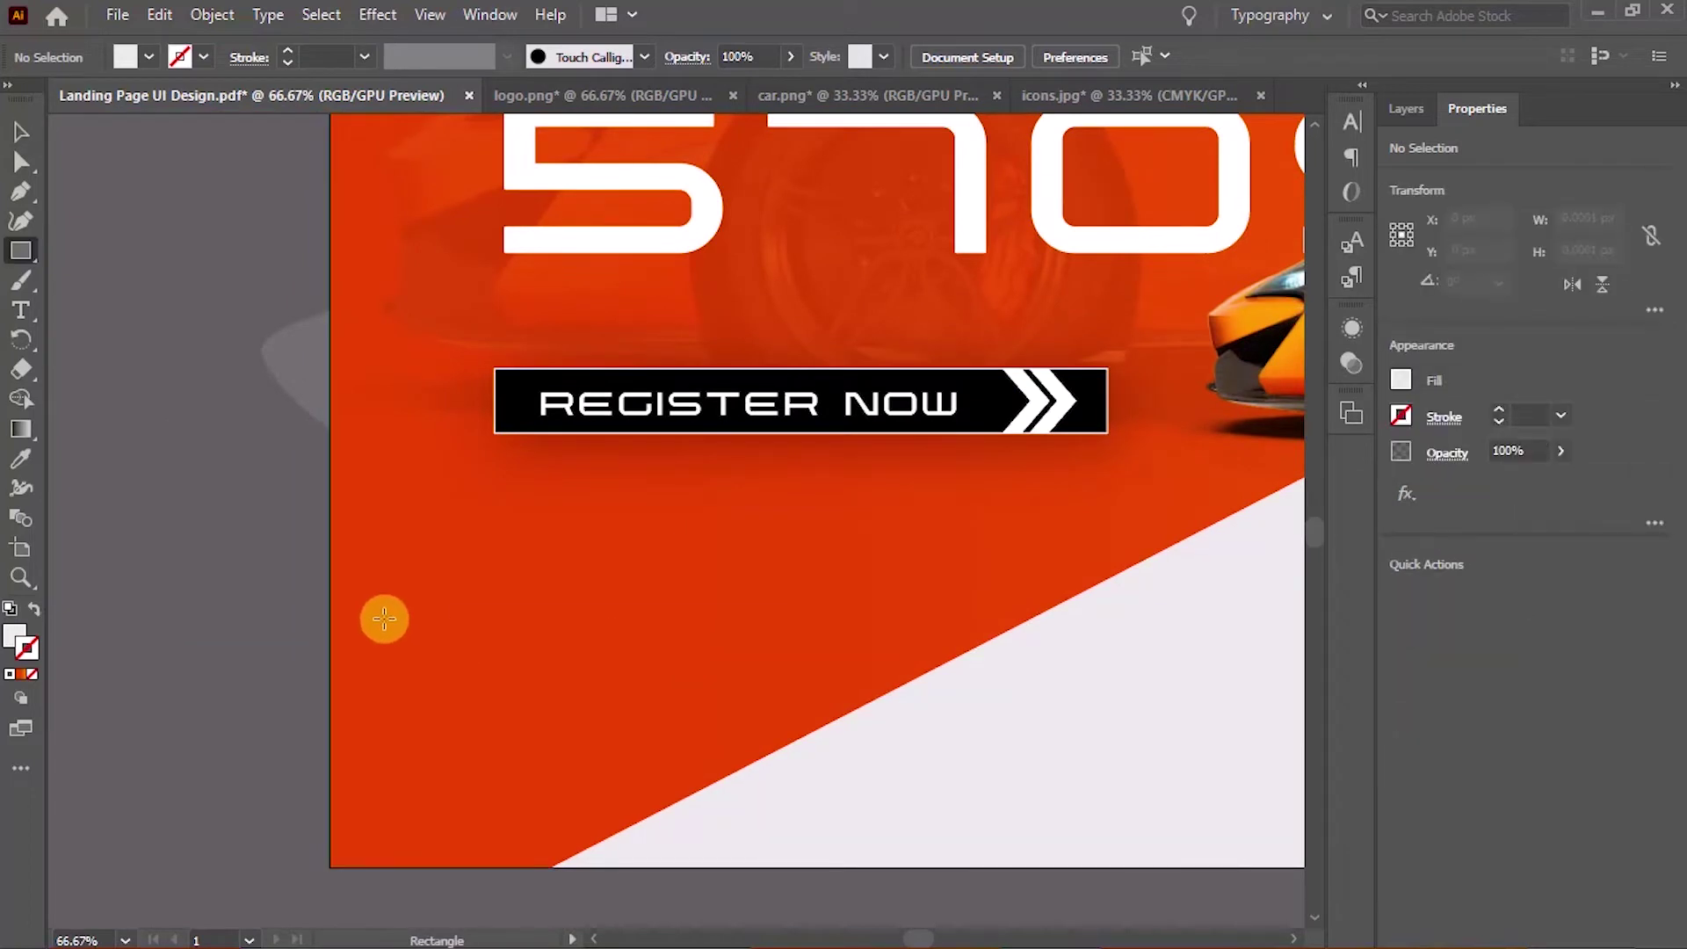
{"action": "left_click_drag", "start_coordinate": [387, 613], "coordinate": [394, 825]}
Shorten the three stacked bars and space them evenly in a column
{"action": "key", "text": "v"}
{"action": "left_click", "coordinate": [195, 657]}
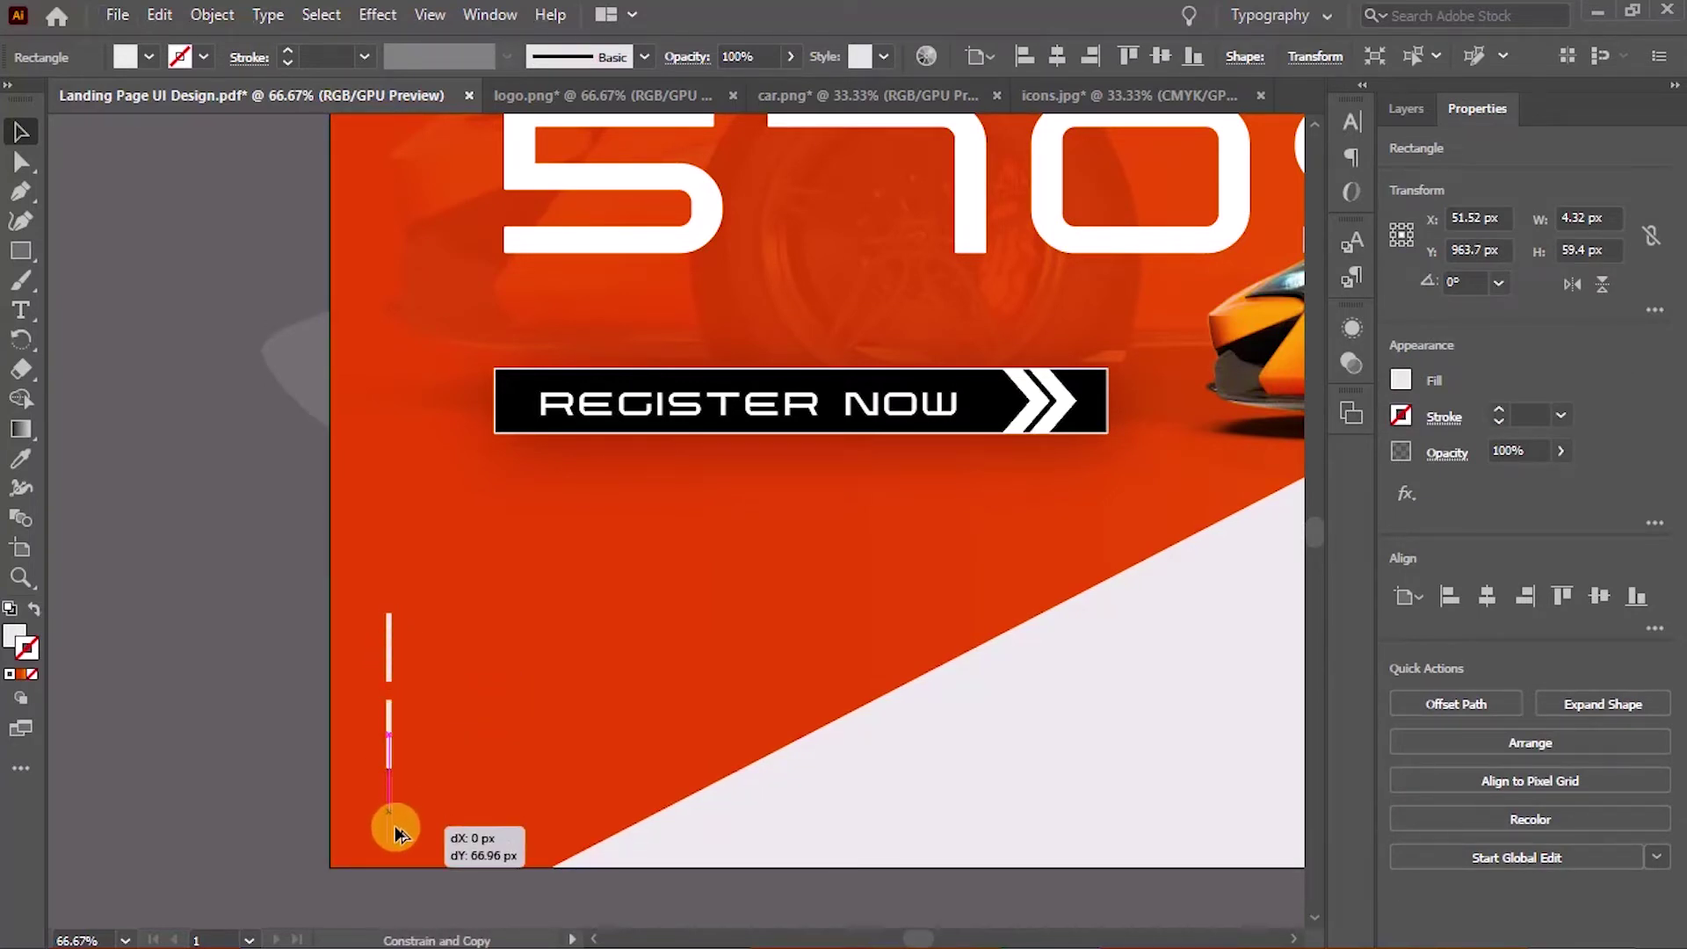
{"action": "left_click", "coordinate": [389, 747], "text": "shift"}
{"action": "left_click", "coordinate": [388, 672], "text": "shift"}
{"action": "left_click_drag", "start_coordinate": [390, 845], "coordinate": [395, 824]}
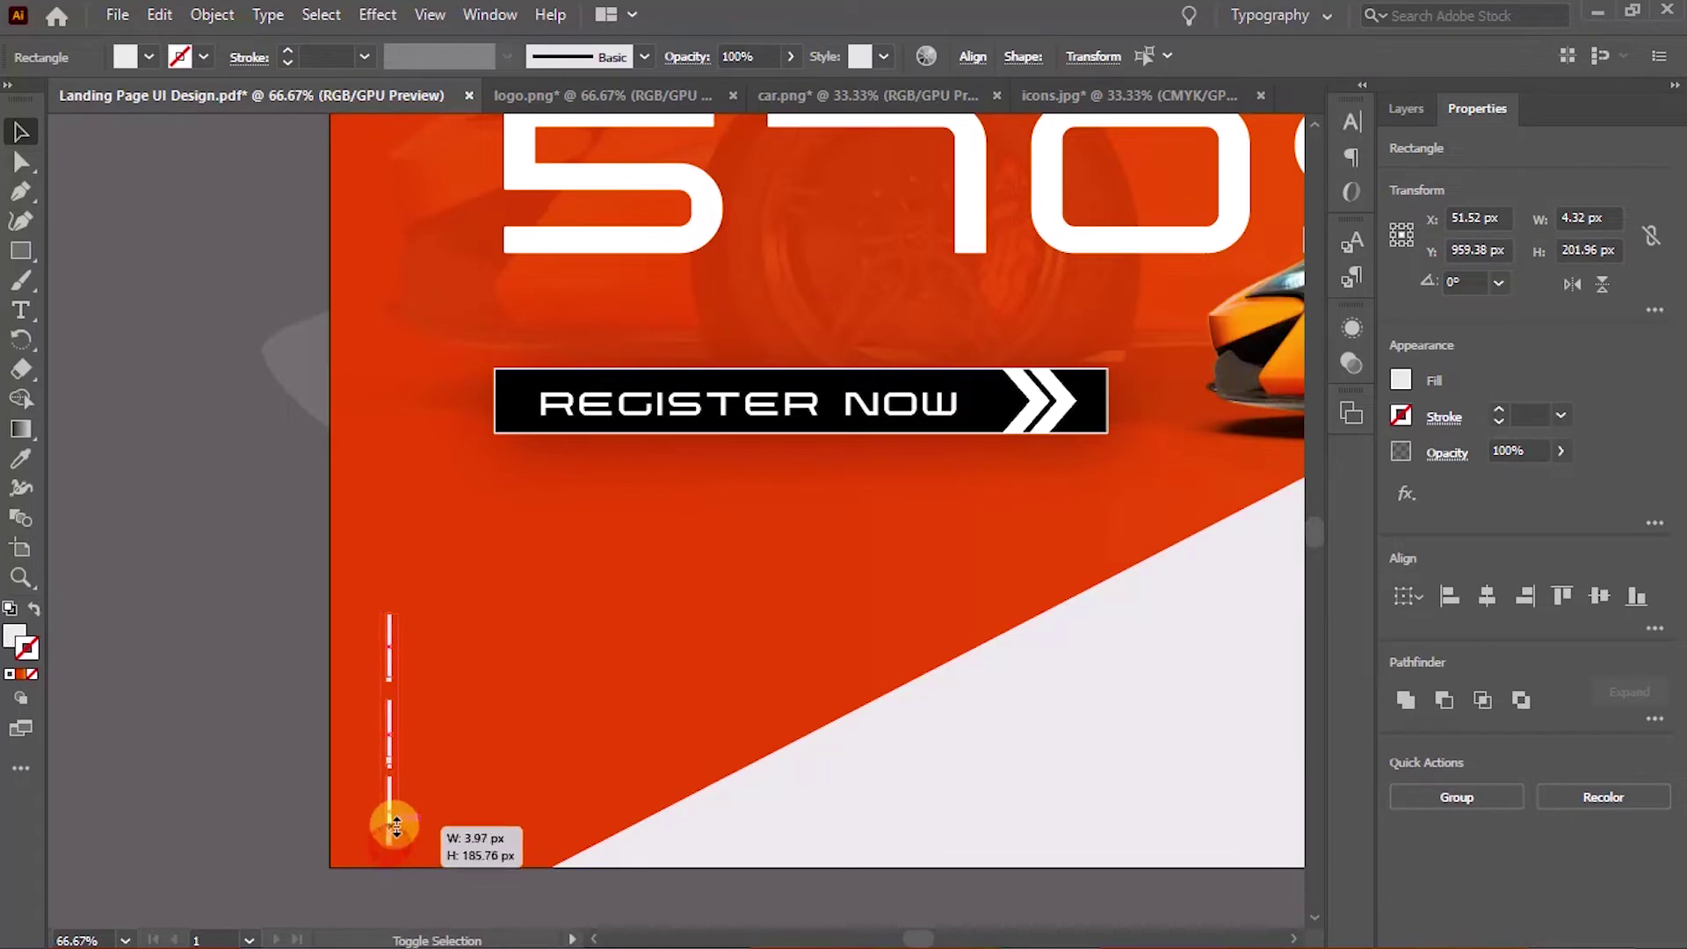
{"action": "left_click", "coordinate": [1628, 633]}
{"action": "left_click", "coordinate": [283, 614]}
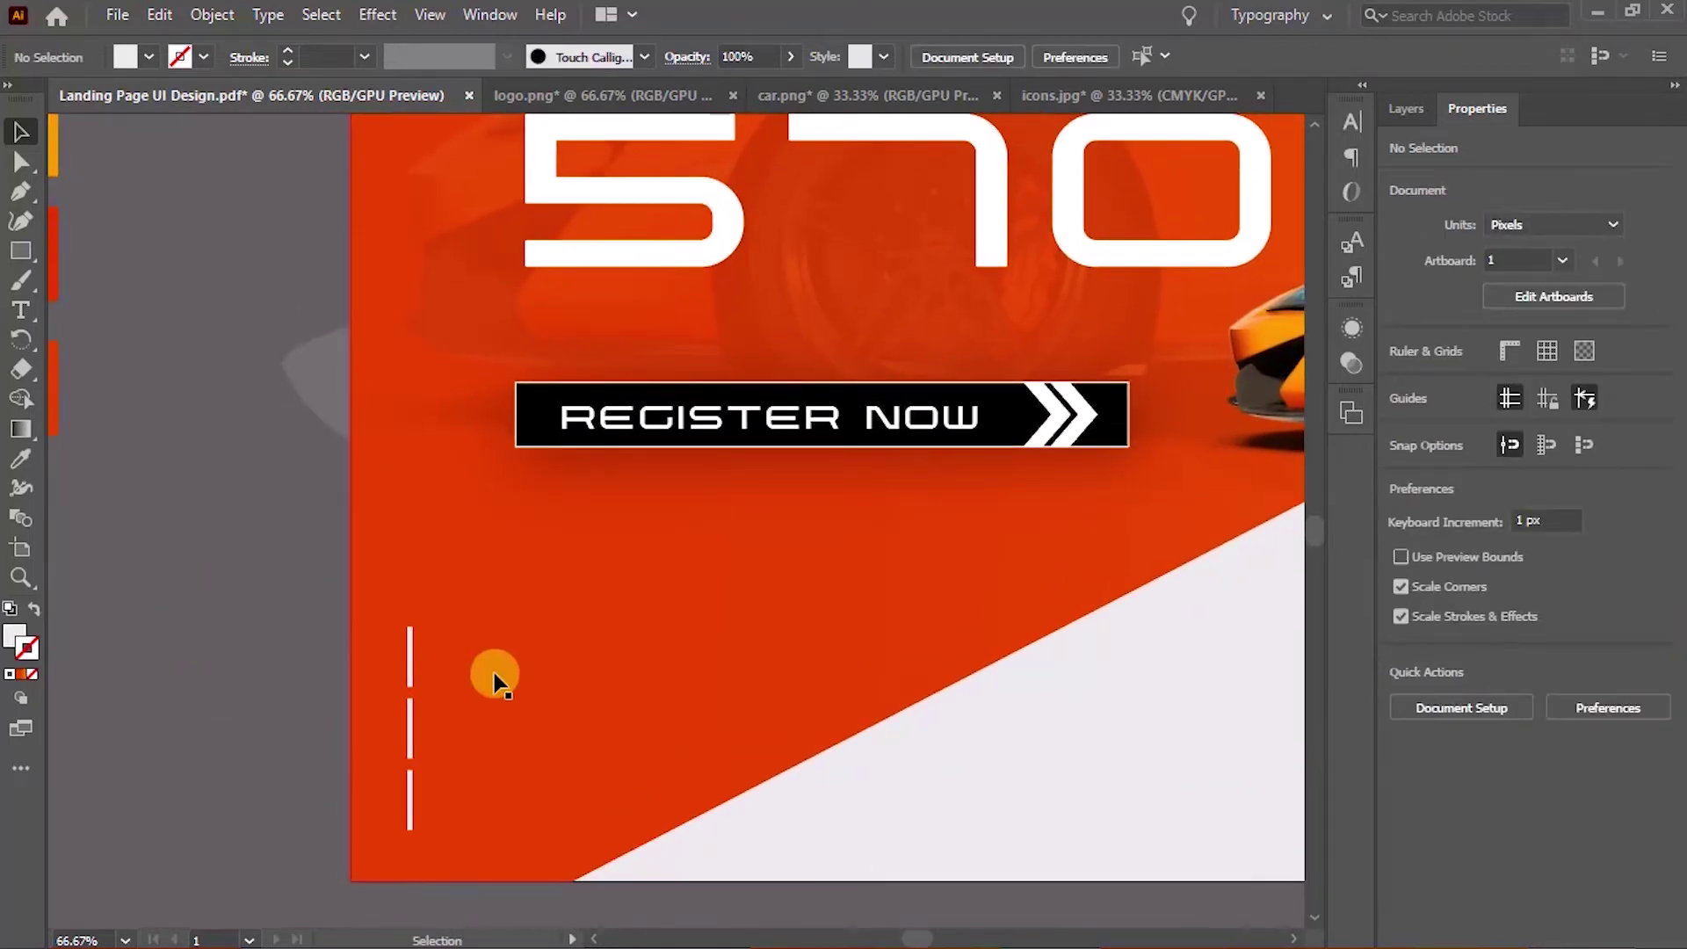
Add a light-coloured '01' text label beside the vertical bars
{"action": "key", "text": "t"}
{"action": "left_click", "coordinate": [505, 657]}
{"action": "type", "text": "01"}
{"action": "key", "text": "Escape"}
{"action": "key", "text": "i"}
{"action": "left_click", "coordinate": [410, 659]}
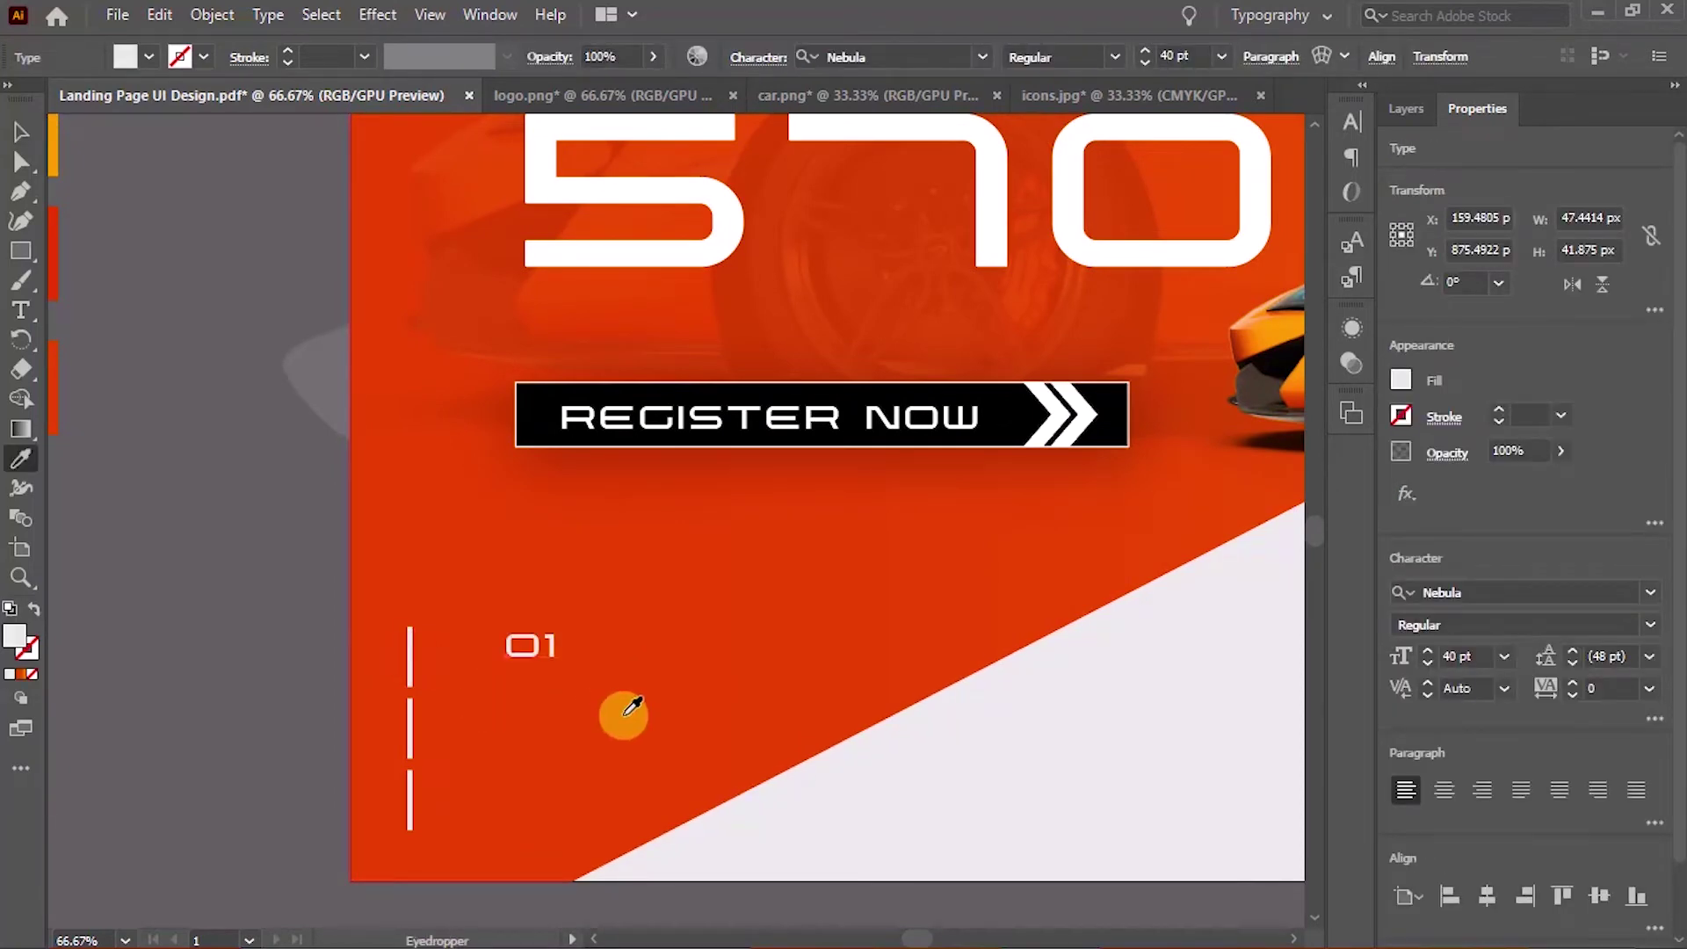
{"action": "double_click", "coordinate": [14, 635]}
{"action": "left_click", "coordinate": [1496, 274]}
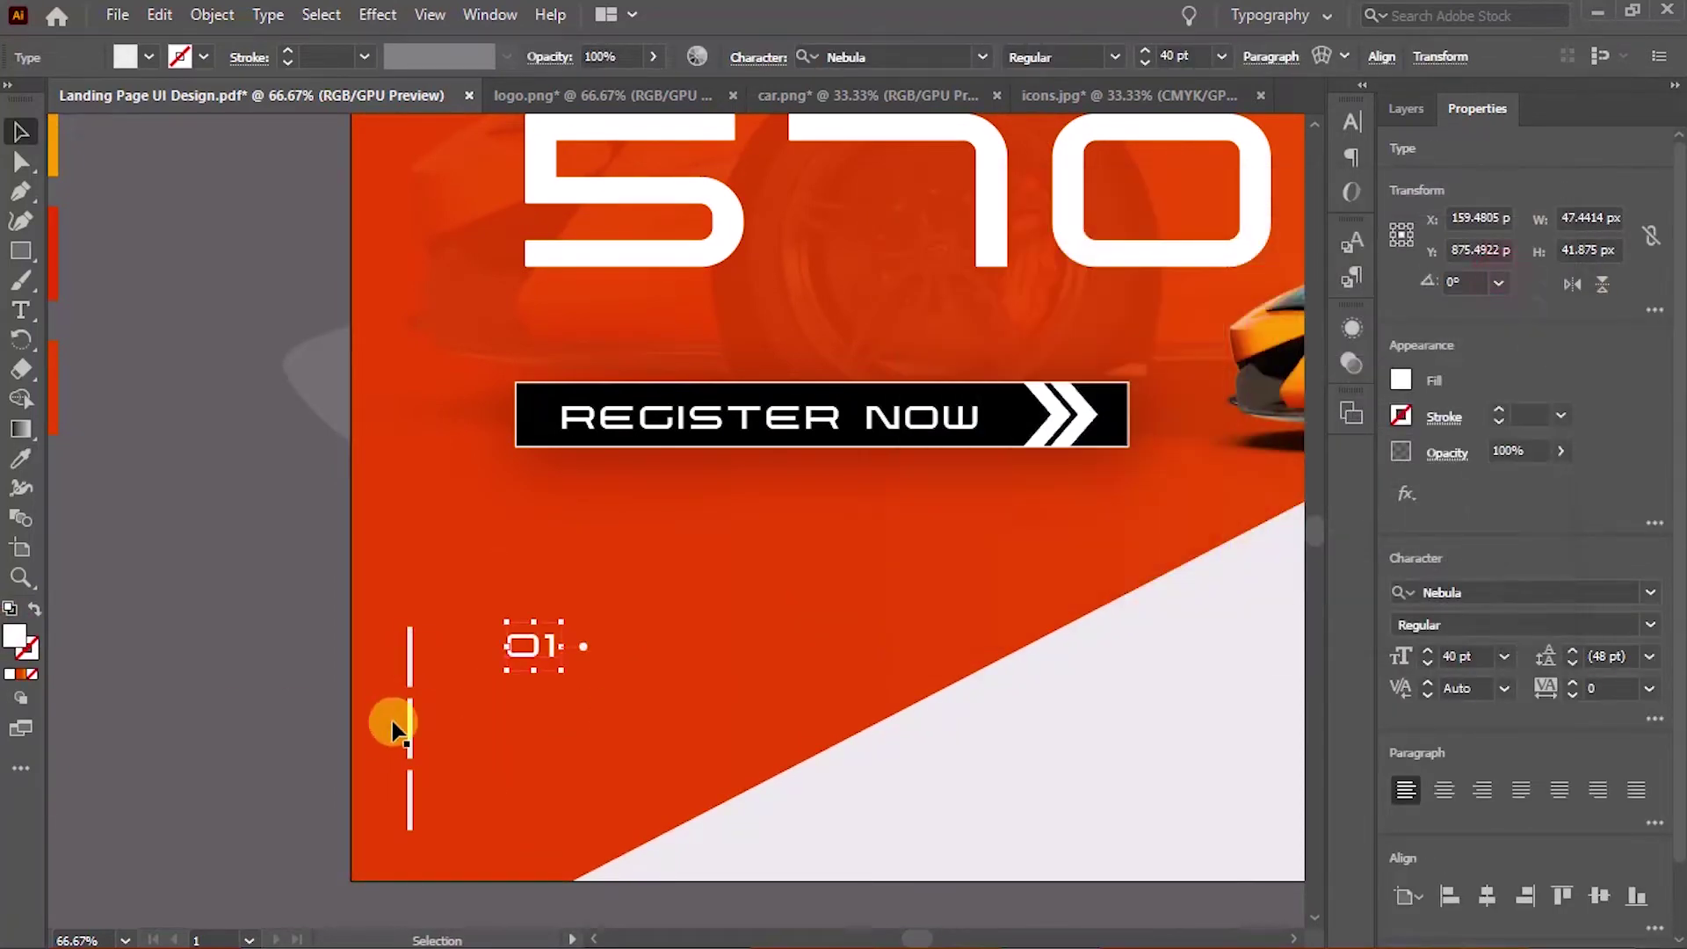
Recolour the vertical bars to near-white
{"action": "left_click", "coordinate": [410, 657]}
{"action": "left_click", "coordinate": [410, 723], "text": "shift"}
{"action": "double_click", "coordinate": [14, 636]}
{"action": "left_click", "coordinate": [971, 282]}
{"action": "key", "text": "Return"}
{"action": "left_click", "coordinate": [549, 690]}
Move 01 beside the top bar and enlarge it to about 80.9 pt
{"action": "left_click_drag", "start_coordinate": [534, 652], "coordinate": [478, 660]}
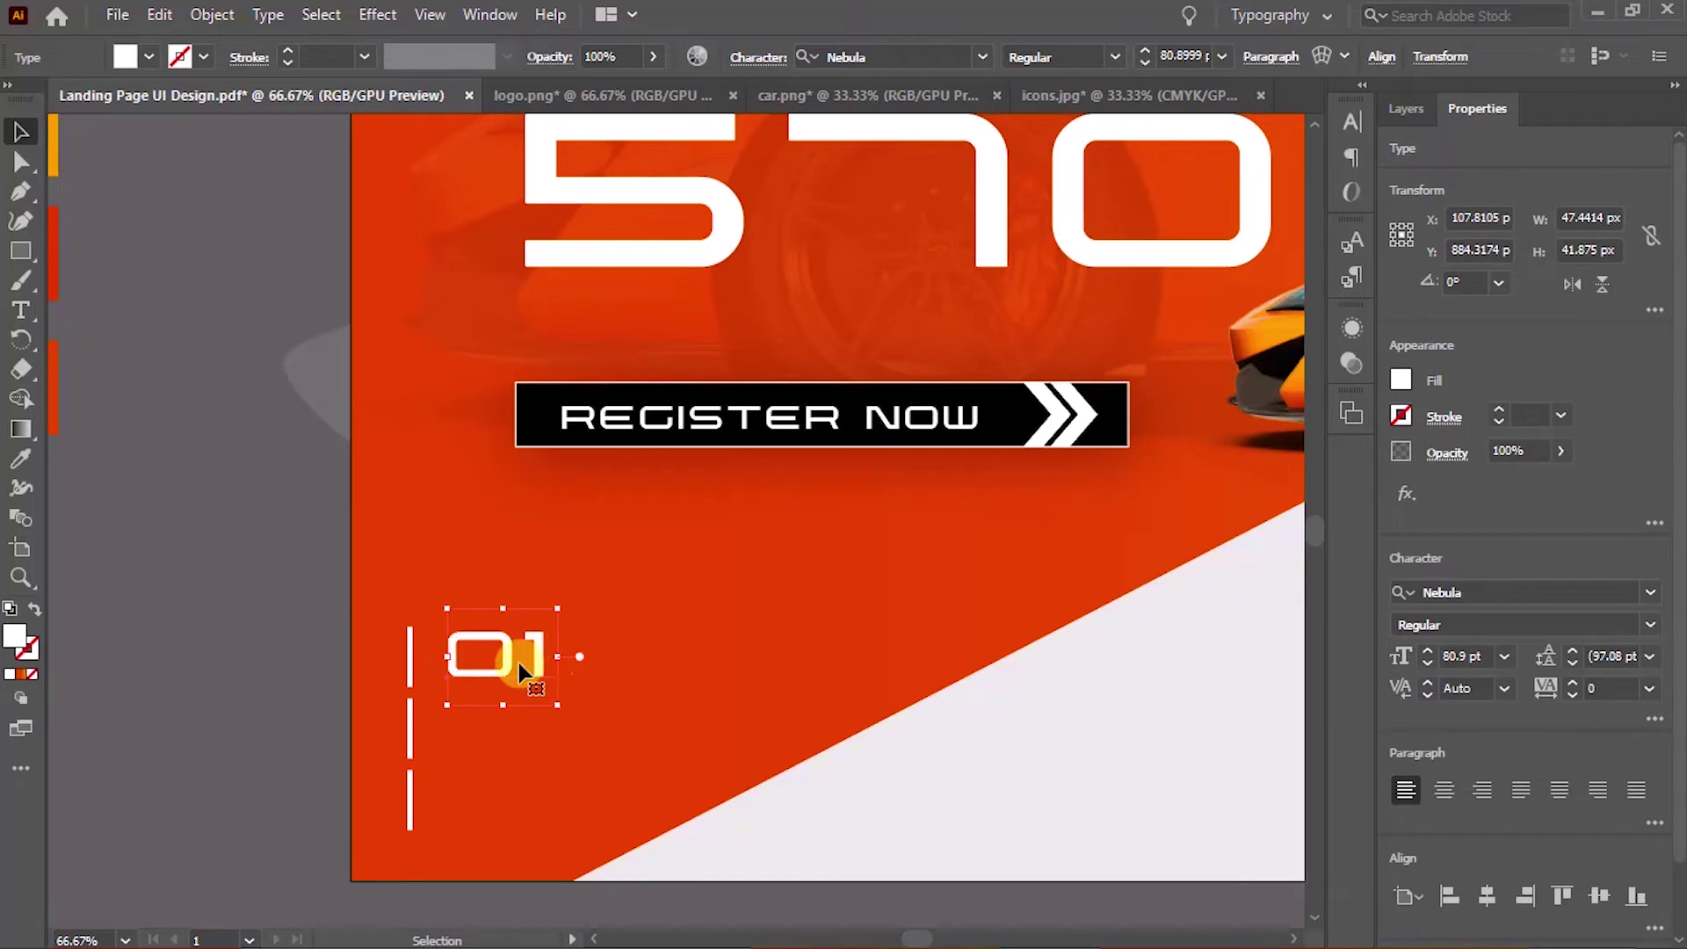
{"action": "left_click_drag", "start_coordinate": [554, 659], "coordinate": [541, 668]}
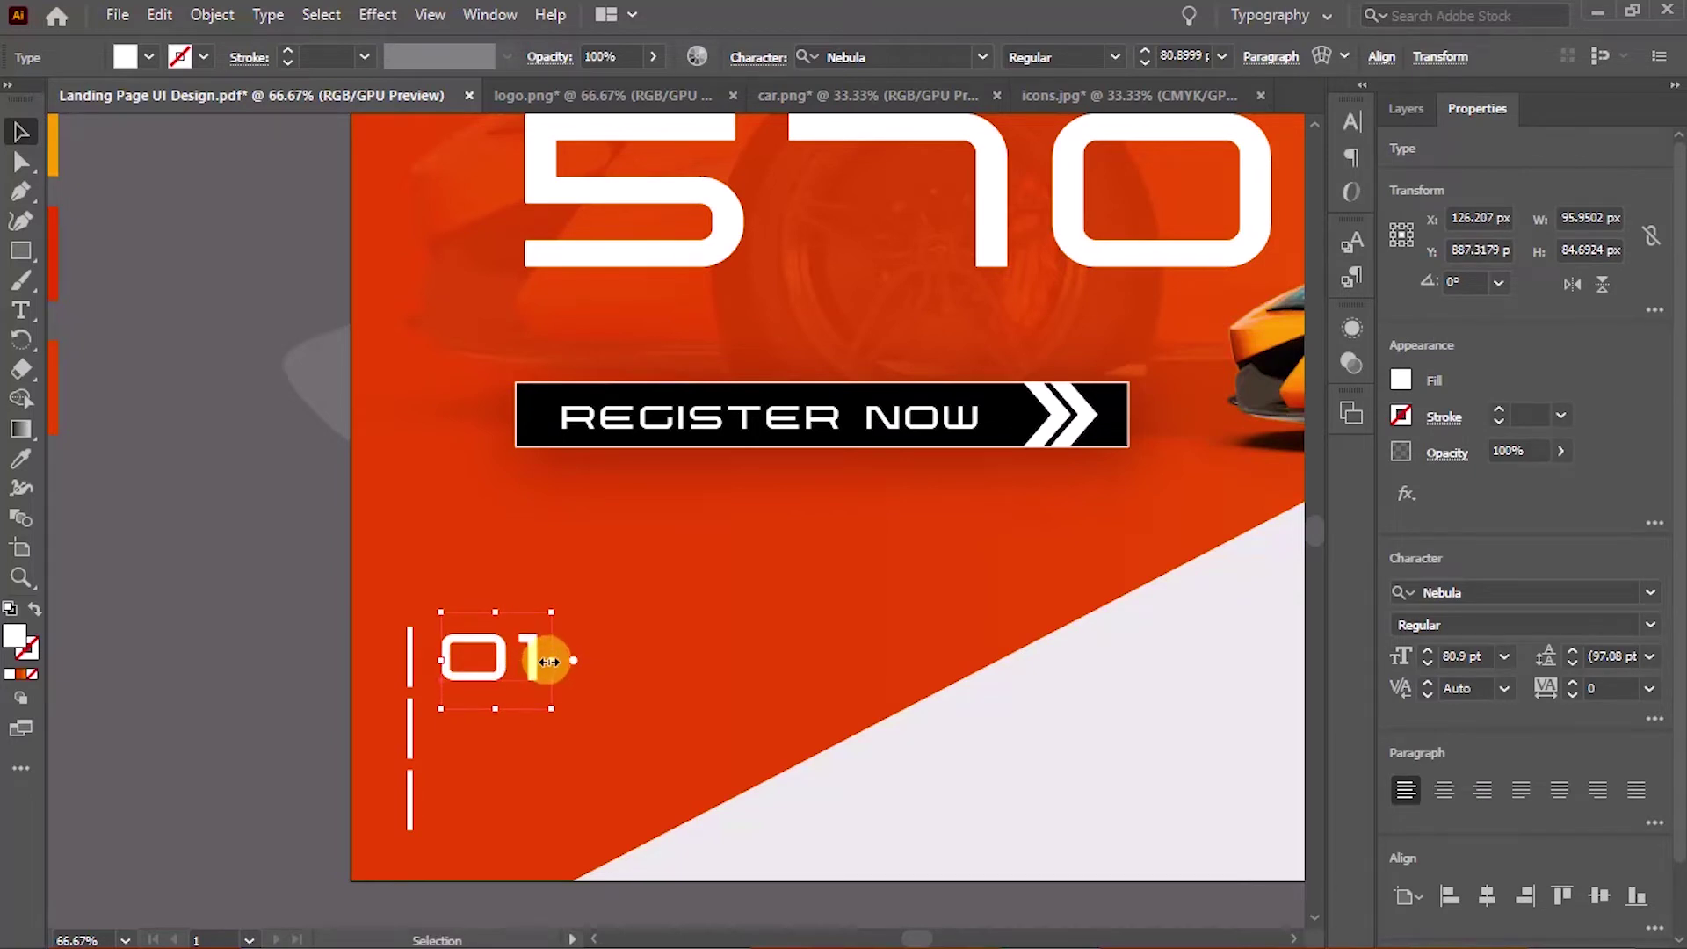
{"action": "left_click", "coordinate": [237, 645]}
Duplicate the 01 label down beside the other bars and change the copies to 03 and 02
{"action": "left_click_drag", "start_coordinate": [532, 673], "coordinate": [510, 801]}
{"action": "double_click", "coordinate": [538, 795]}
{"action": "key", "text": "BackSpace"}
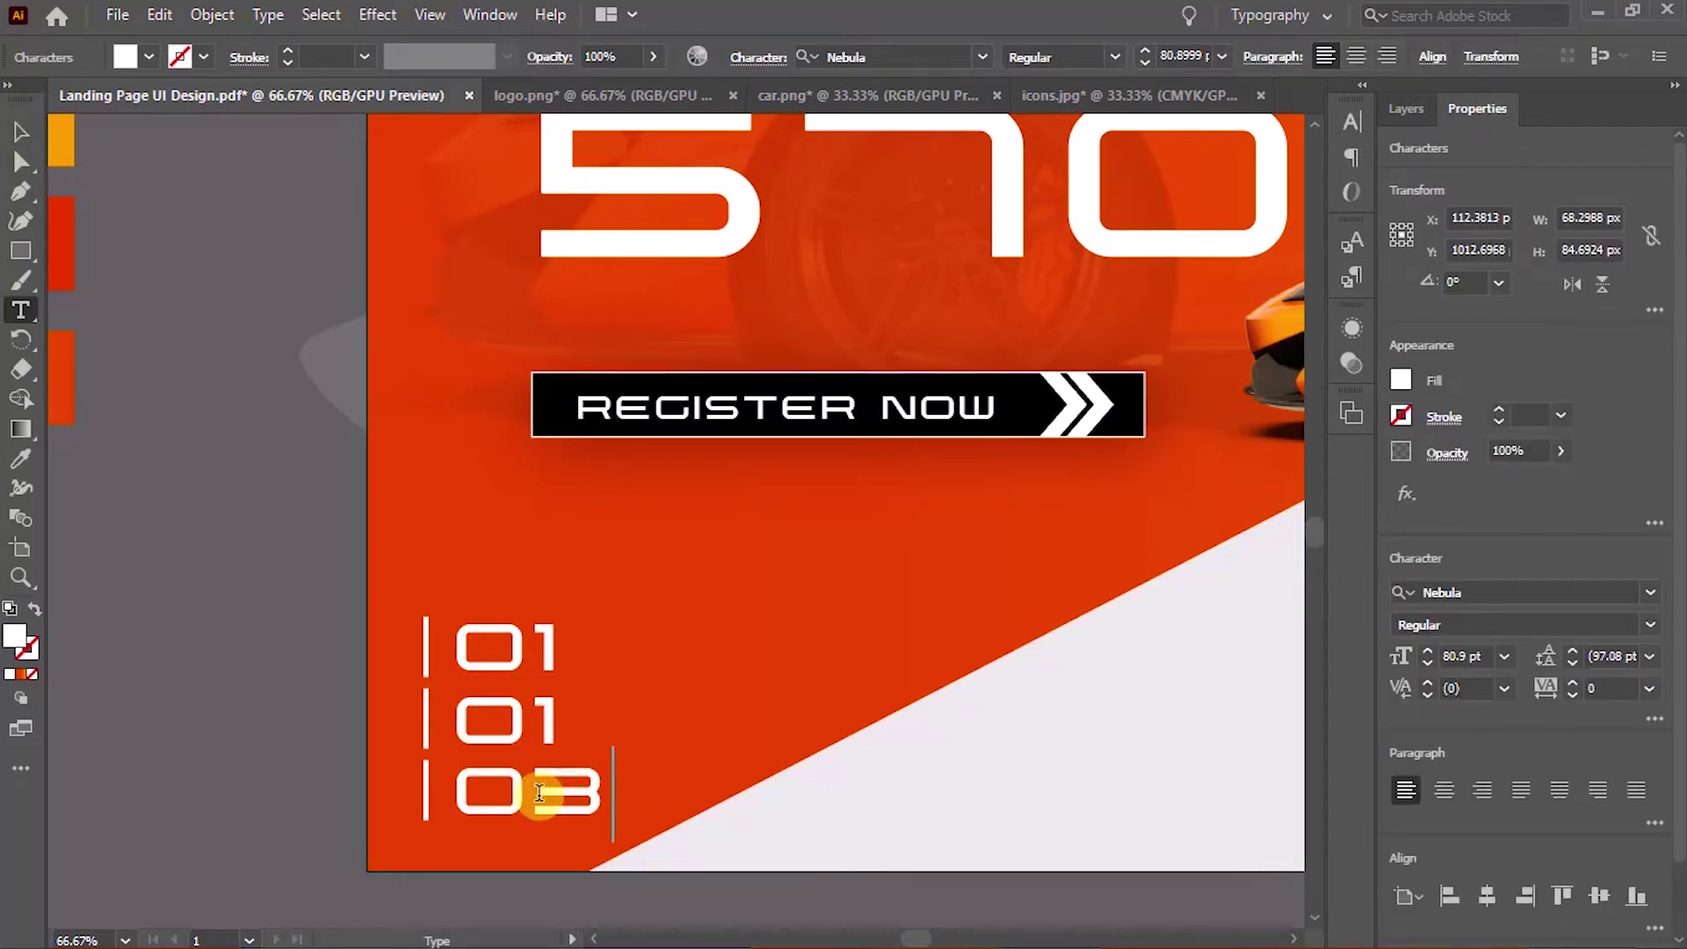
{"action": "key", "text": "Escape"}
{"action": "left_click", "coordinate": [536, 724]}
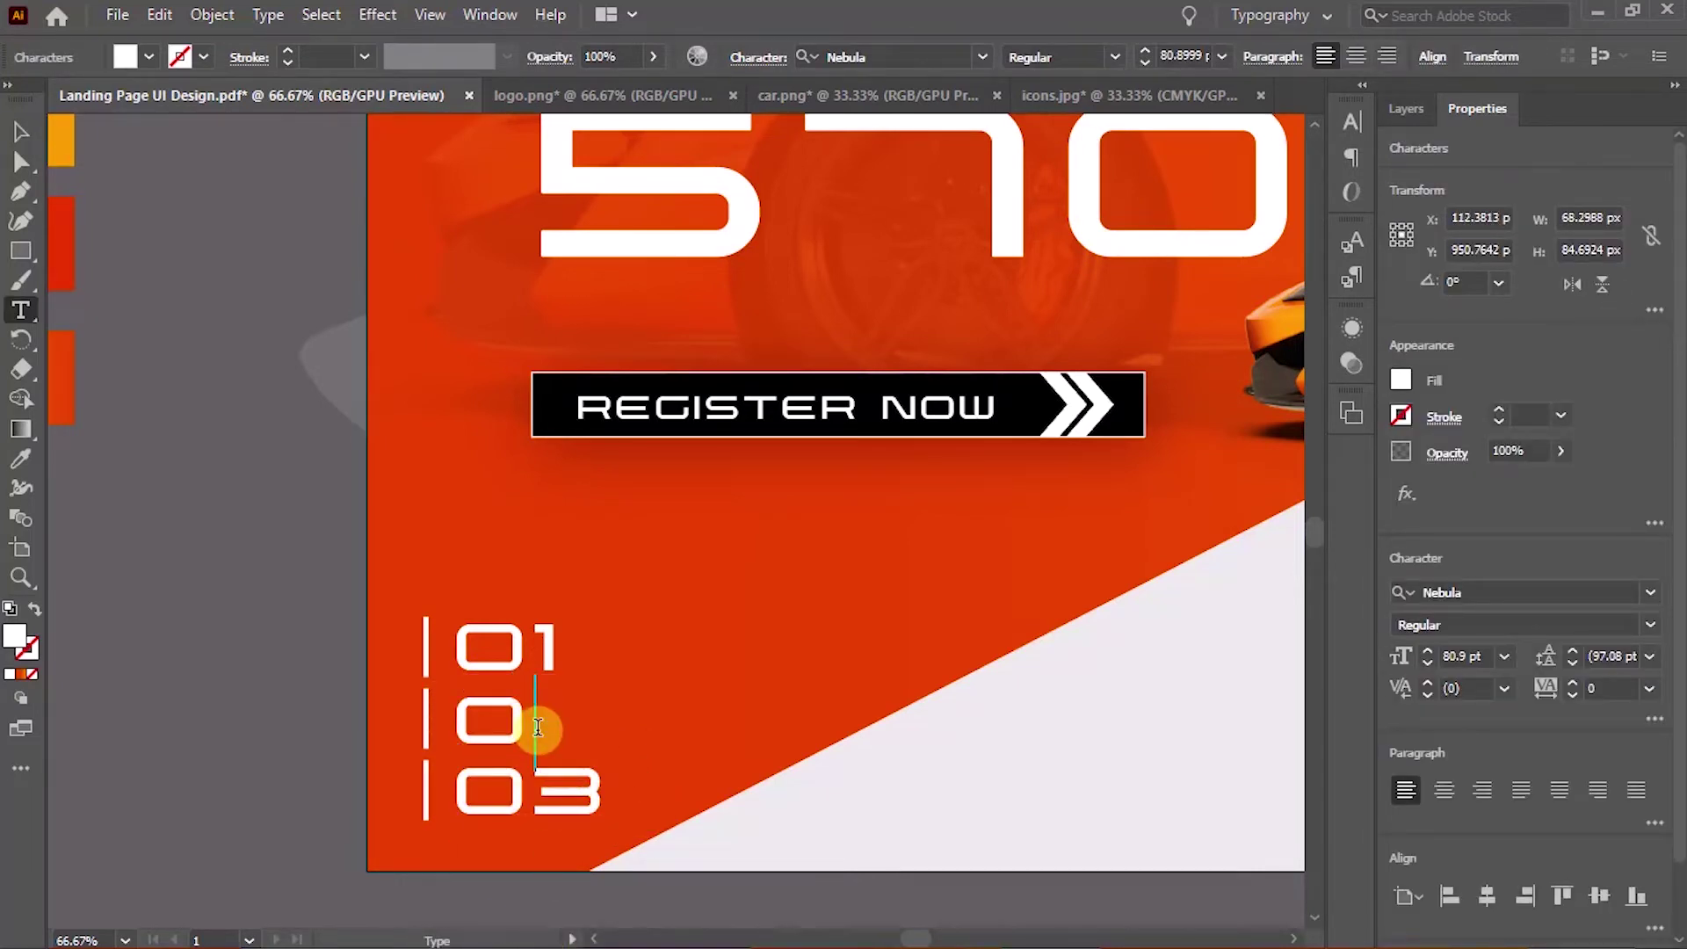
{"action": "type", "text": "2"}
{"action": "key", "text": "Escape"}
Shrink the 02 and 03 numbers and fade those lines and bars to 31% opacity
{"action": "mouse_move", "coordinate": [604, 779]}
{"action": "left_mouse_down"}
{"action": "mouse_move", "coordinate": [551, 764]}
{"action": "mouse_move", "coordinate": [519, 788]}
{"action": "left_mouse_up"}
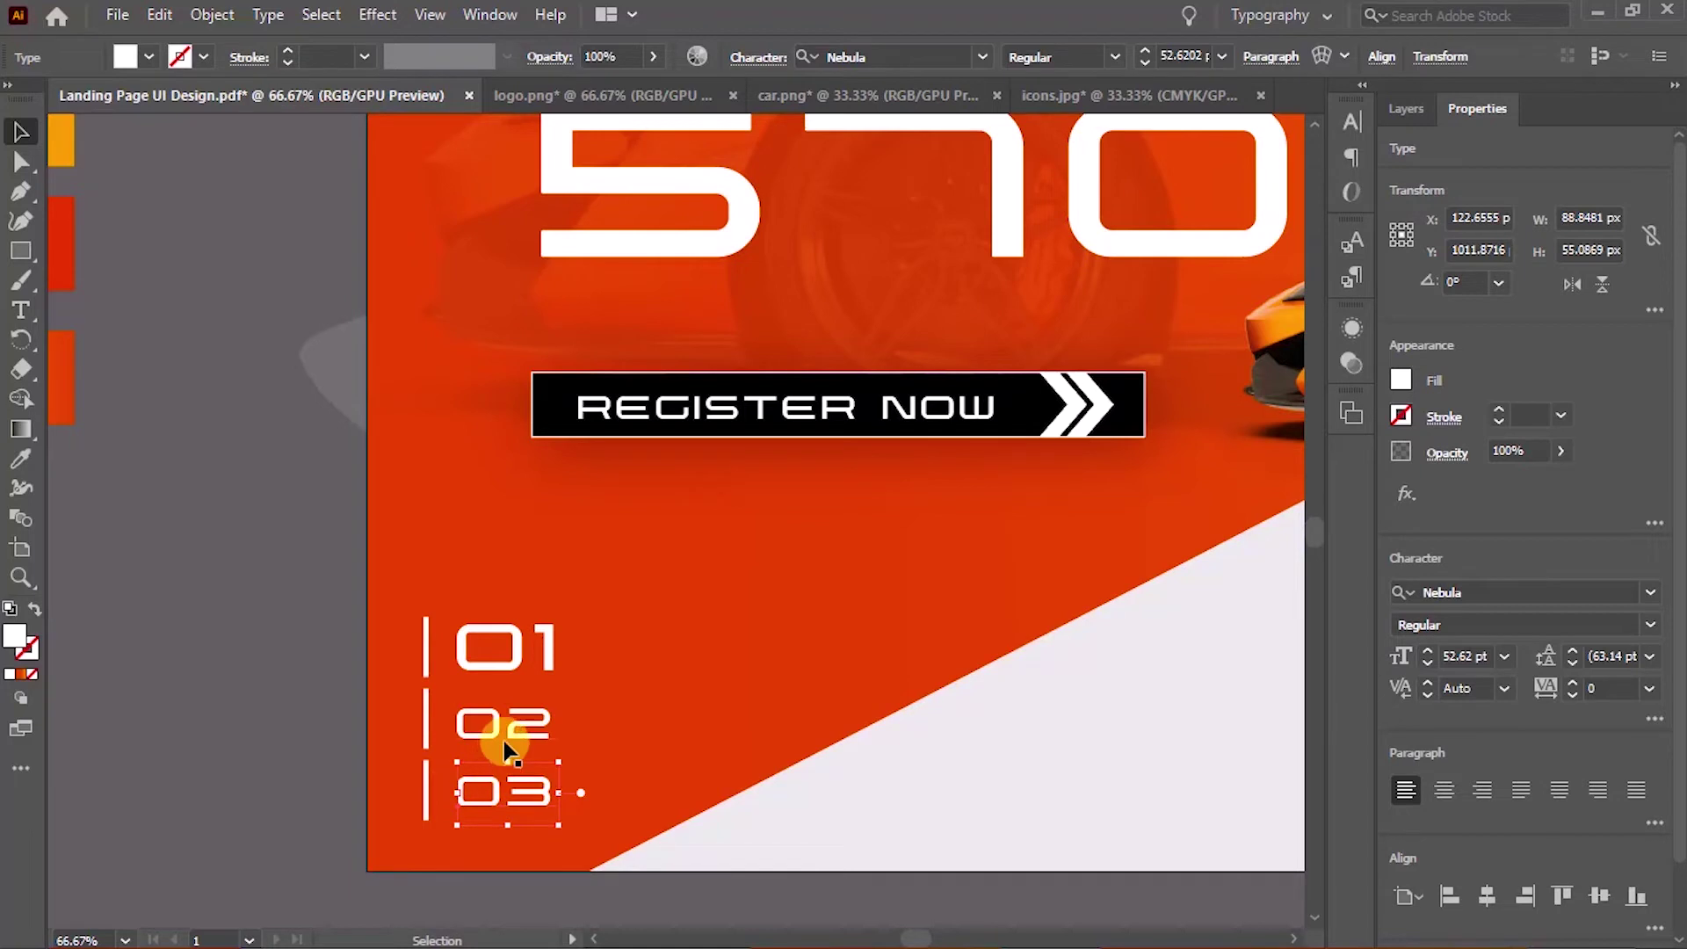
{"action": "left_click", "coordinate": [426, 730], "text": "shift"}
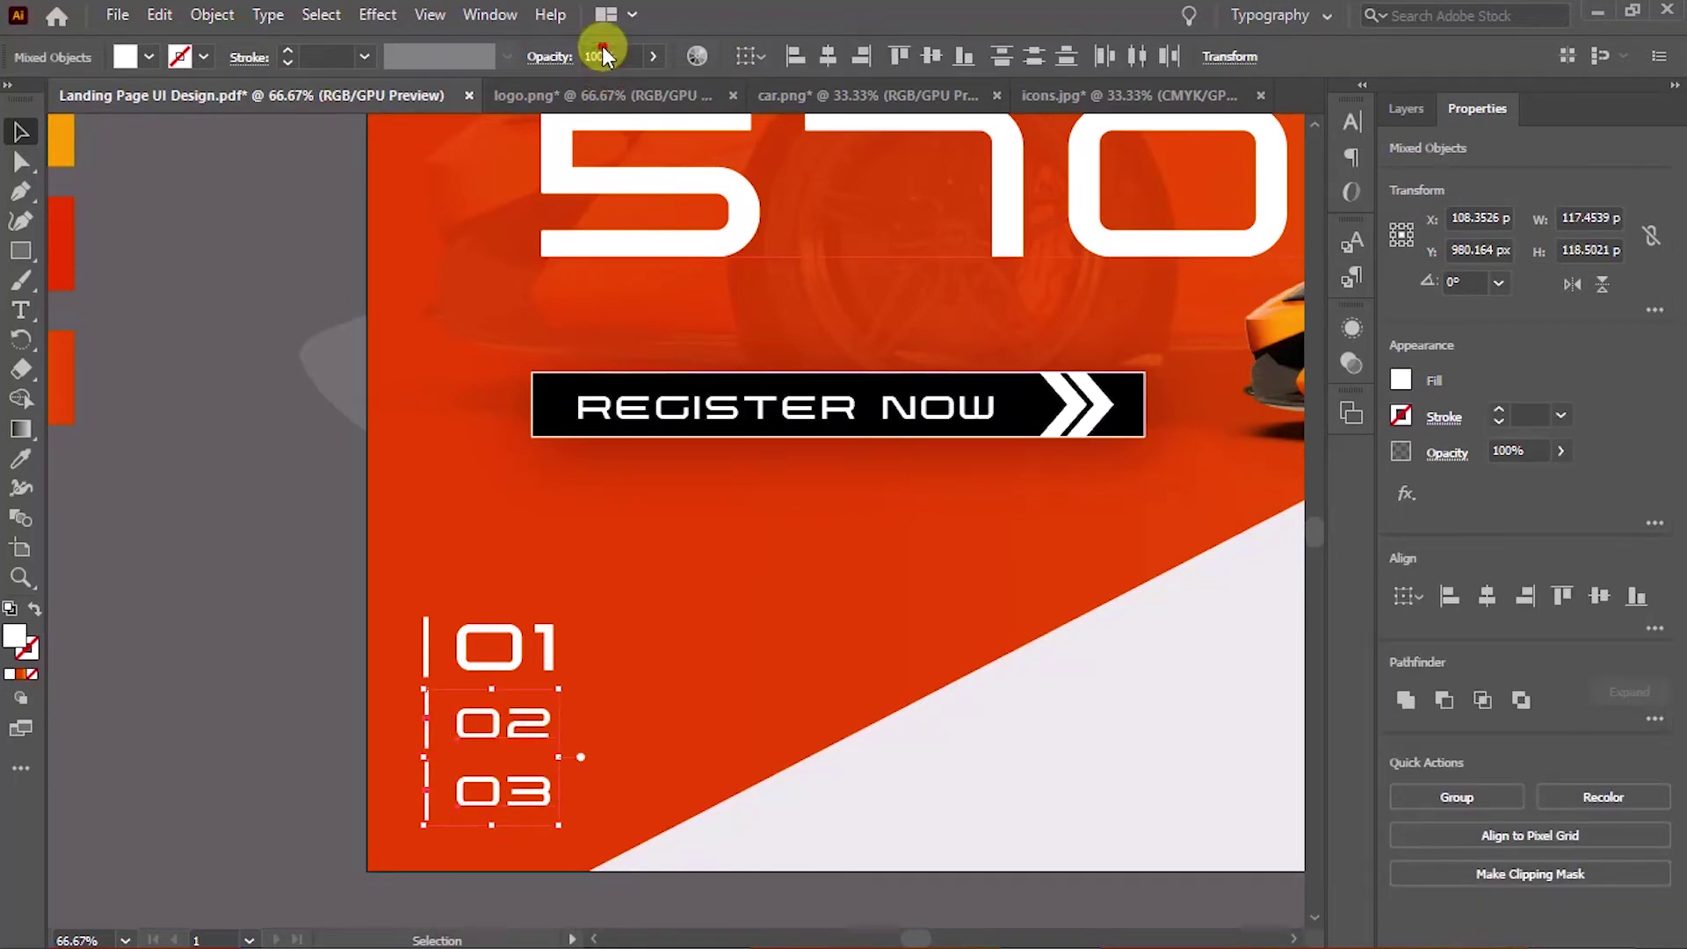
{"action": "type", "text": "50"}
{"action": "key", "text": "Return"}
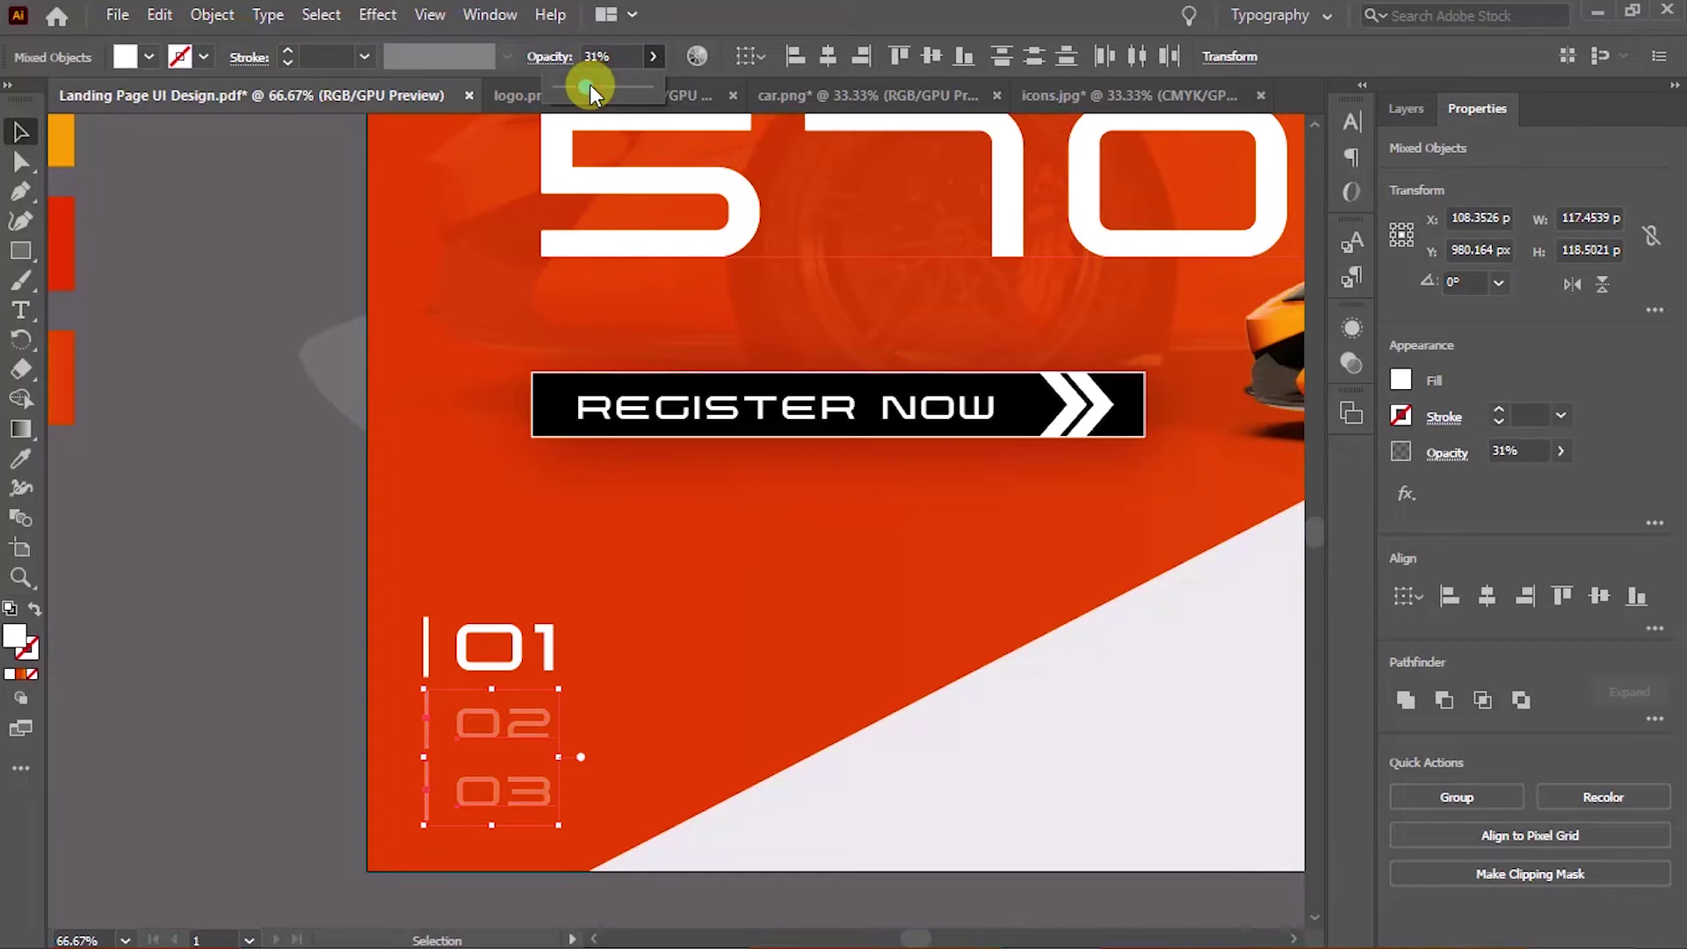
{"action": "left_click", "coordinate": [277, 522]}
{"action": "key", "text": "ctrl+0"}
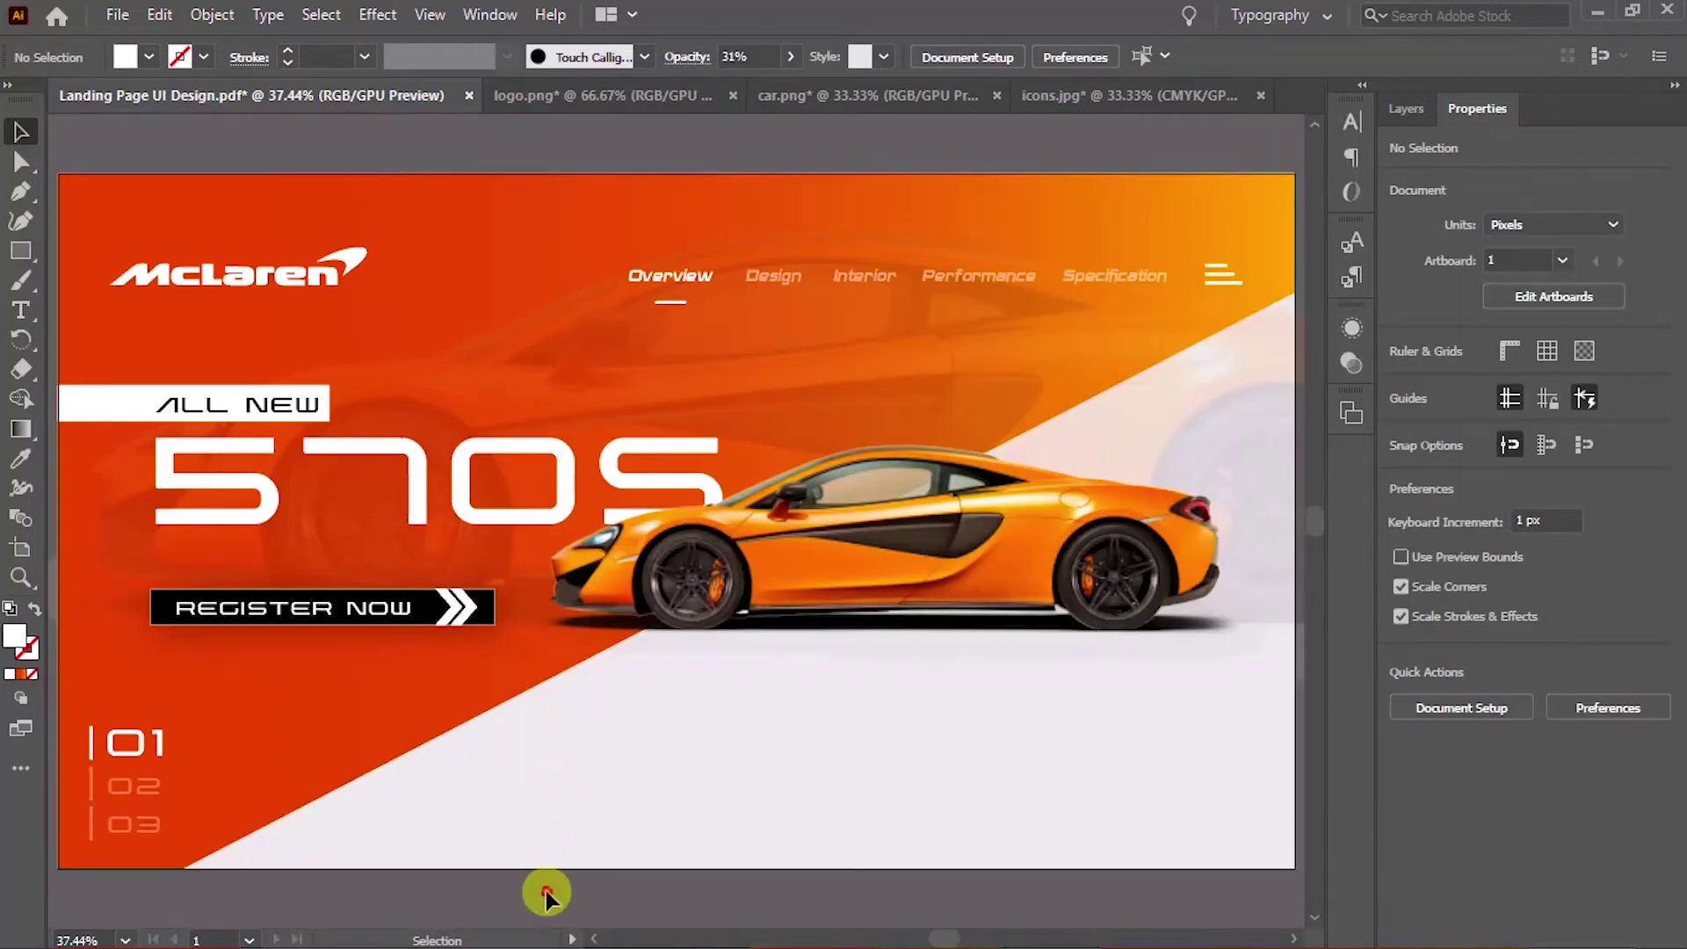
Bring the race-track car photo from car.png onto the landing page canvas
{"action": "left_click_drag", "start_coordinate": [546, 890], "coordinate": [606, 883]}
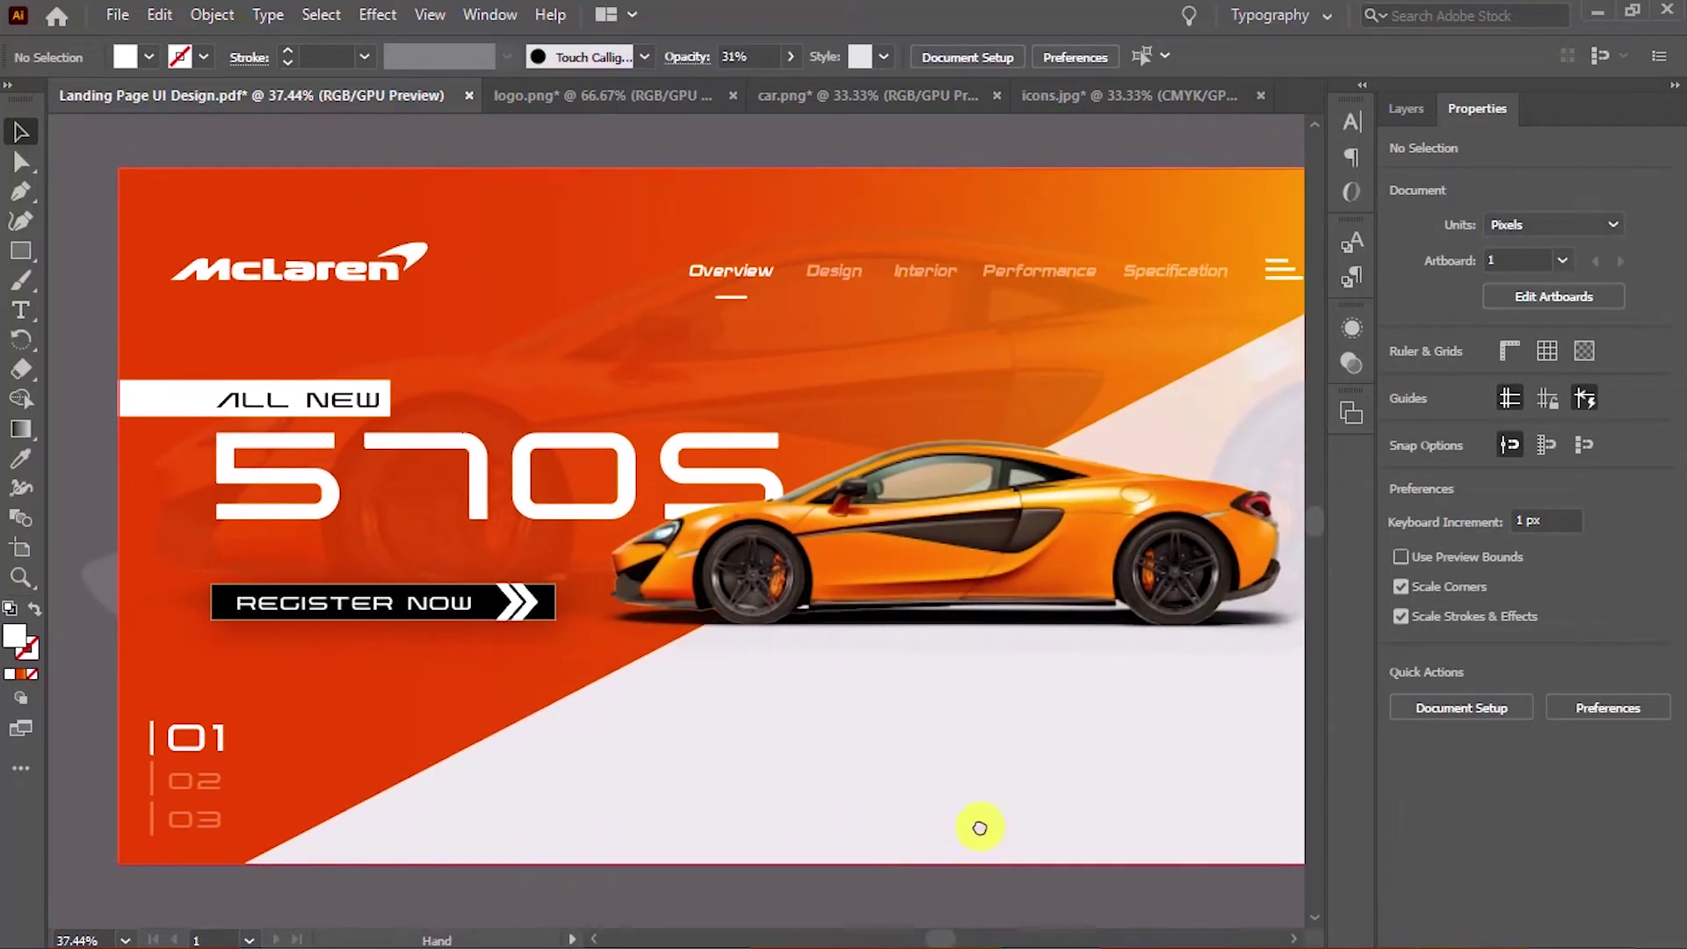
{"action": "left_click_drag", "start_coordinate": [980, 827], "coordinate": [975, 809]}
{"action": "left_click", "coordinate": [823, 102]}
{"action": "left_click_drag", "start_coordinate": [931, 492], "coordinate": [720, 703]}
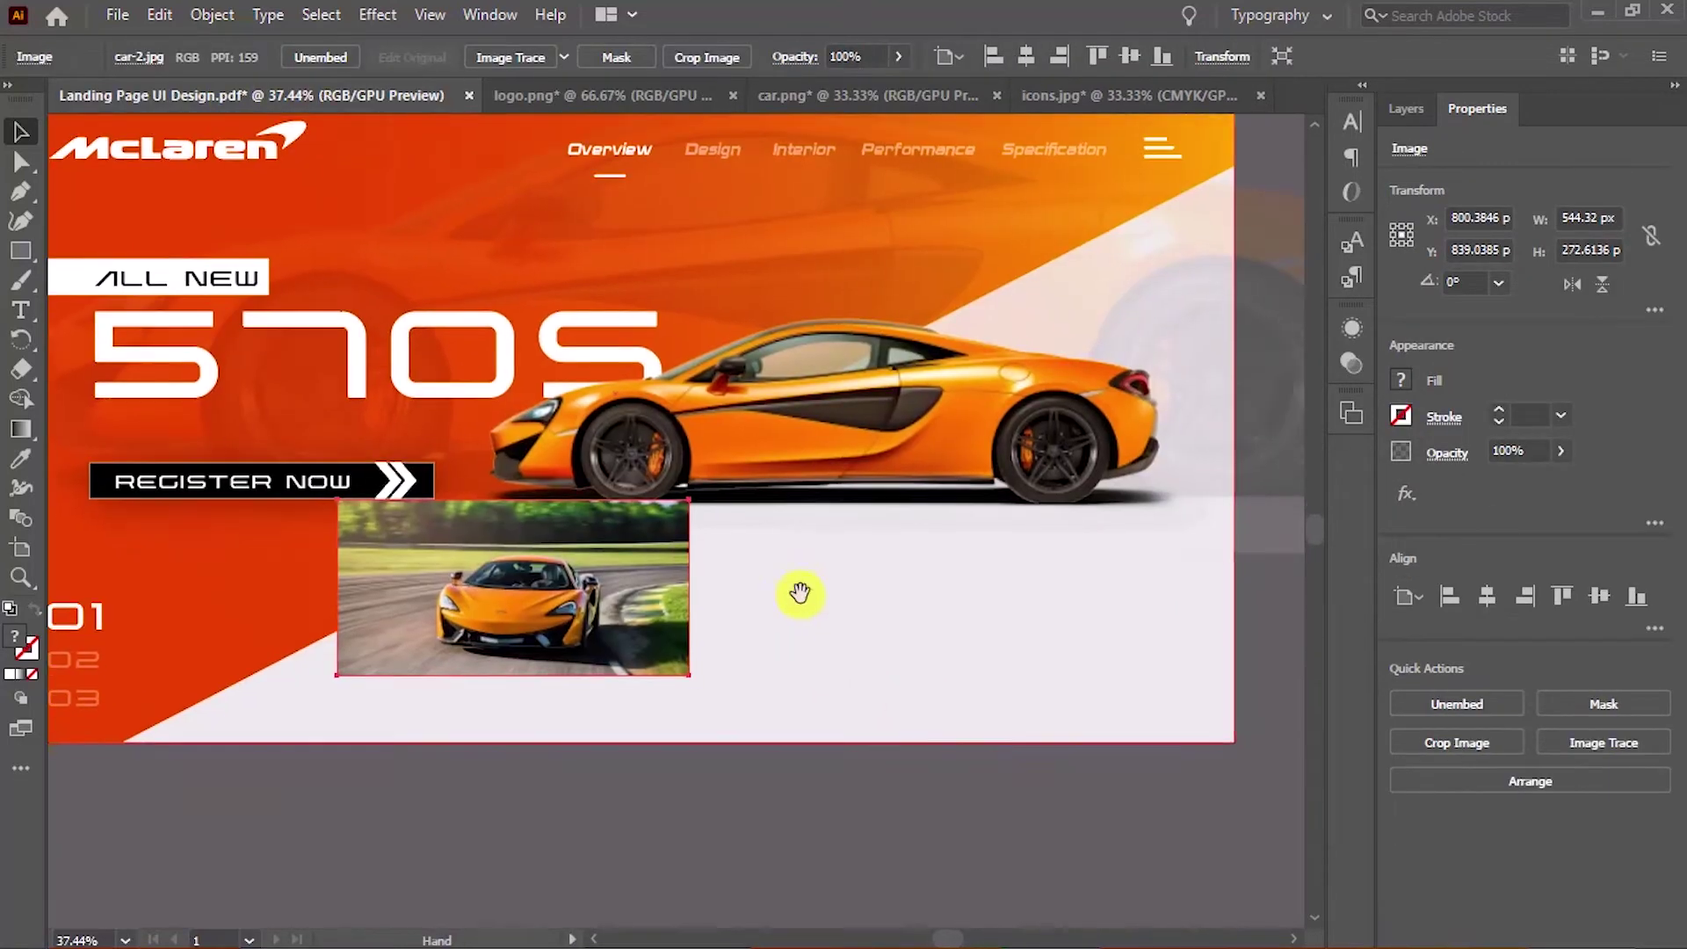
{"action": "left_click_drag", "start_coordinate": [721, 703], "coordinate": [806, 734]}
Draw a 1200×628 px rectangle and position the car photo over it
{"action": "key", "text": "m"}
{"action": "left_click", "coordinate": [784, 707]}
{"action": "type", "text": "12"}
{"action": "type", "text": "628"}
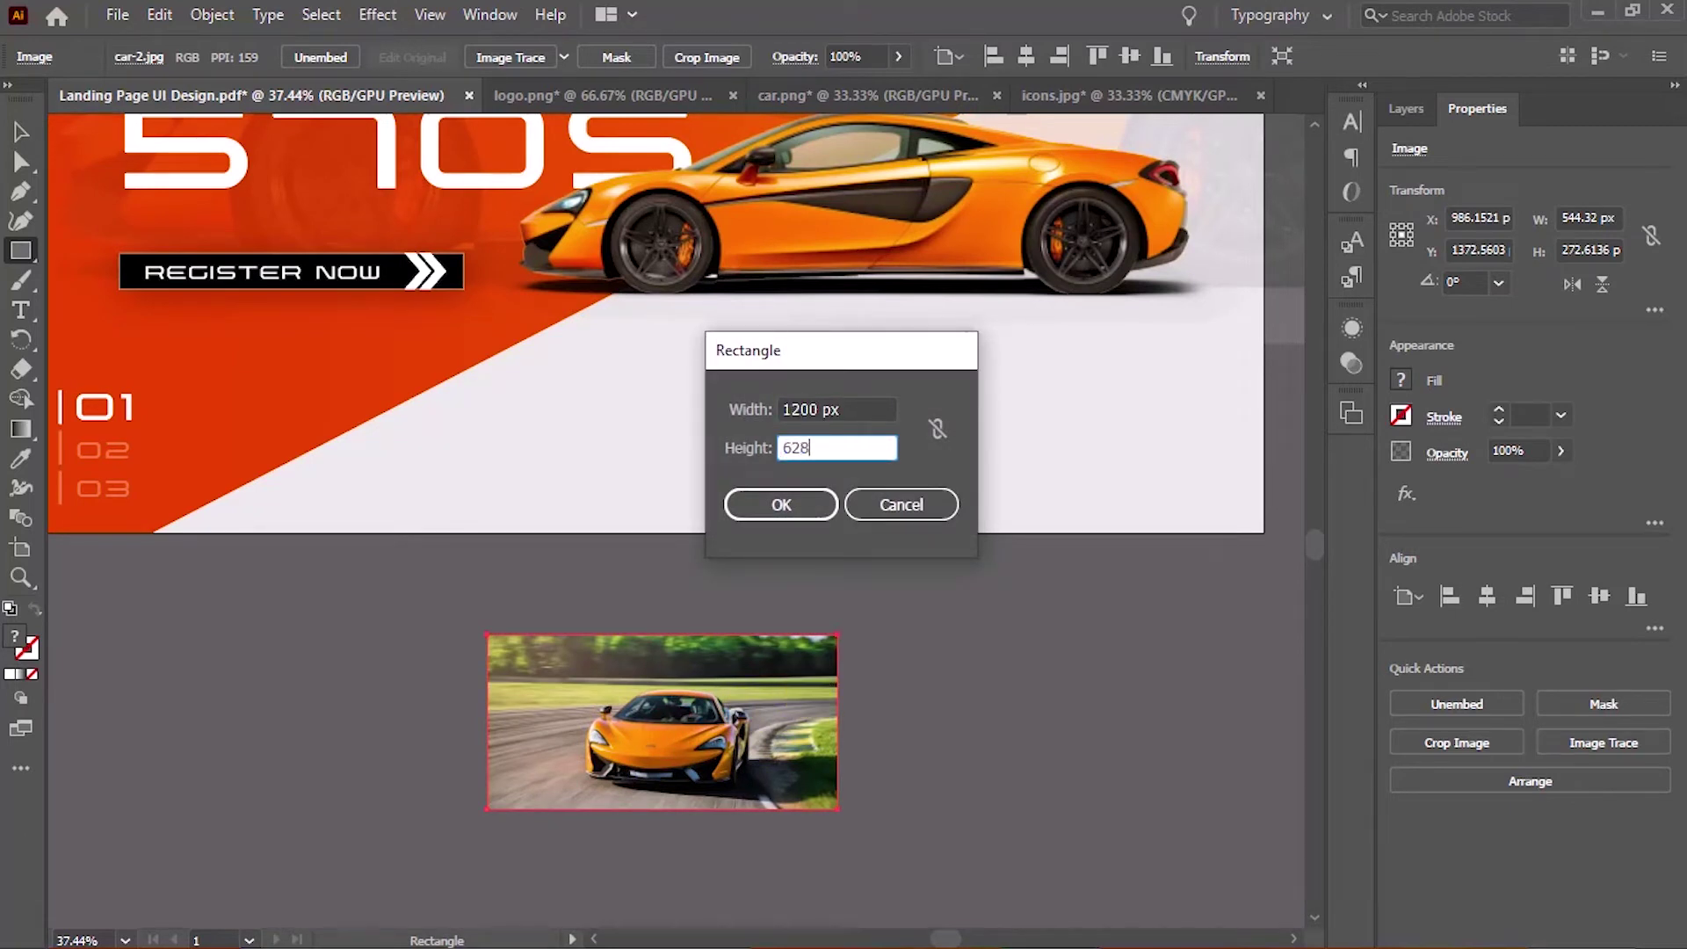
{"action": "key", "text": "Return"}
{"action": "left_click_drag", "start_coordinate": [1076, 794], "coordinate": [880, 501]}
{"action": "key", "text": "v"}
{"action": "mouse_move", "coordinate": [440, 394]}
{"action": "left_mouse_down"}
{"action": "mouse_move", "coordinate": [644, 513]}
{"action": "mouse_move", "coordinate": [634, 494]}
{"action": "left_mouse_up"}
Resize the rectangle to the photo's size and bring it in front of the photo
{"action": "left_click", "coordinate": [929, 358]}
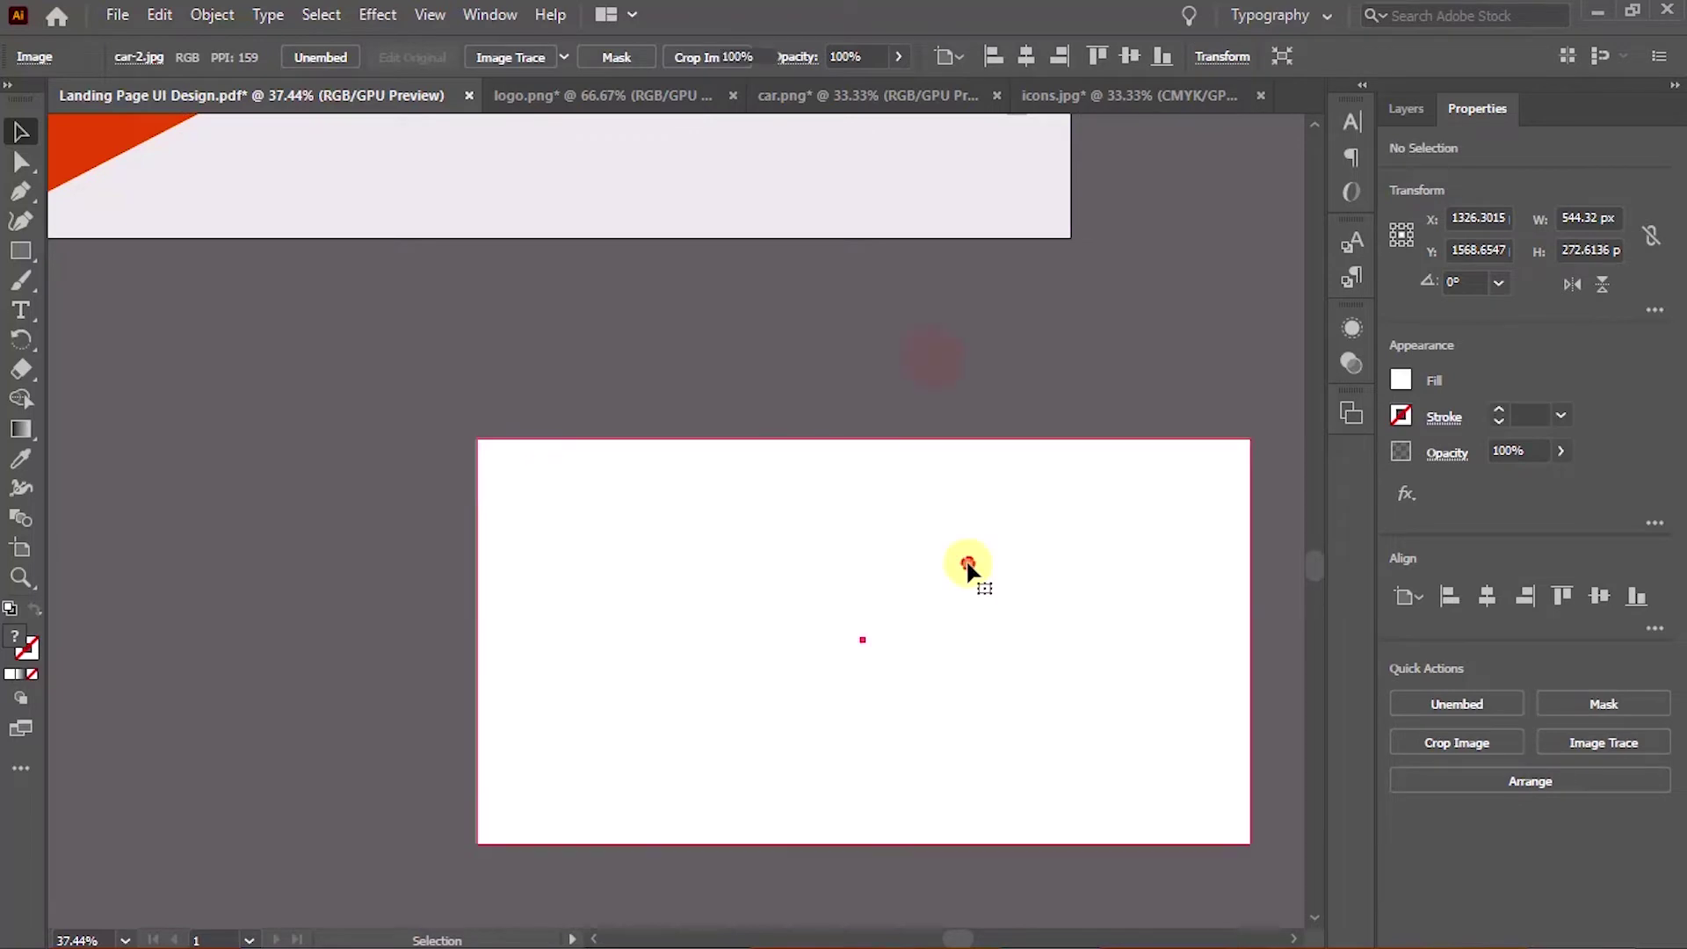
{"action": "left_click", "coordinate": [966, 563]}
{"action": "left_click_drag", "start_coordinate": [1247, 839], "coordinate": [857, 636]}
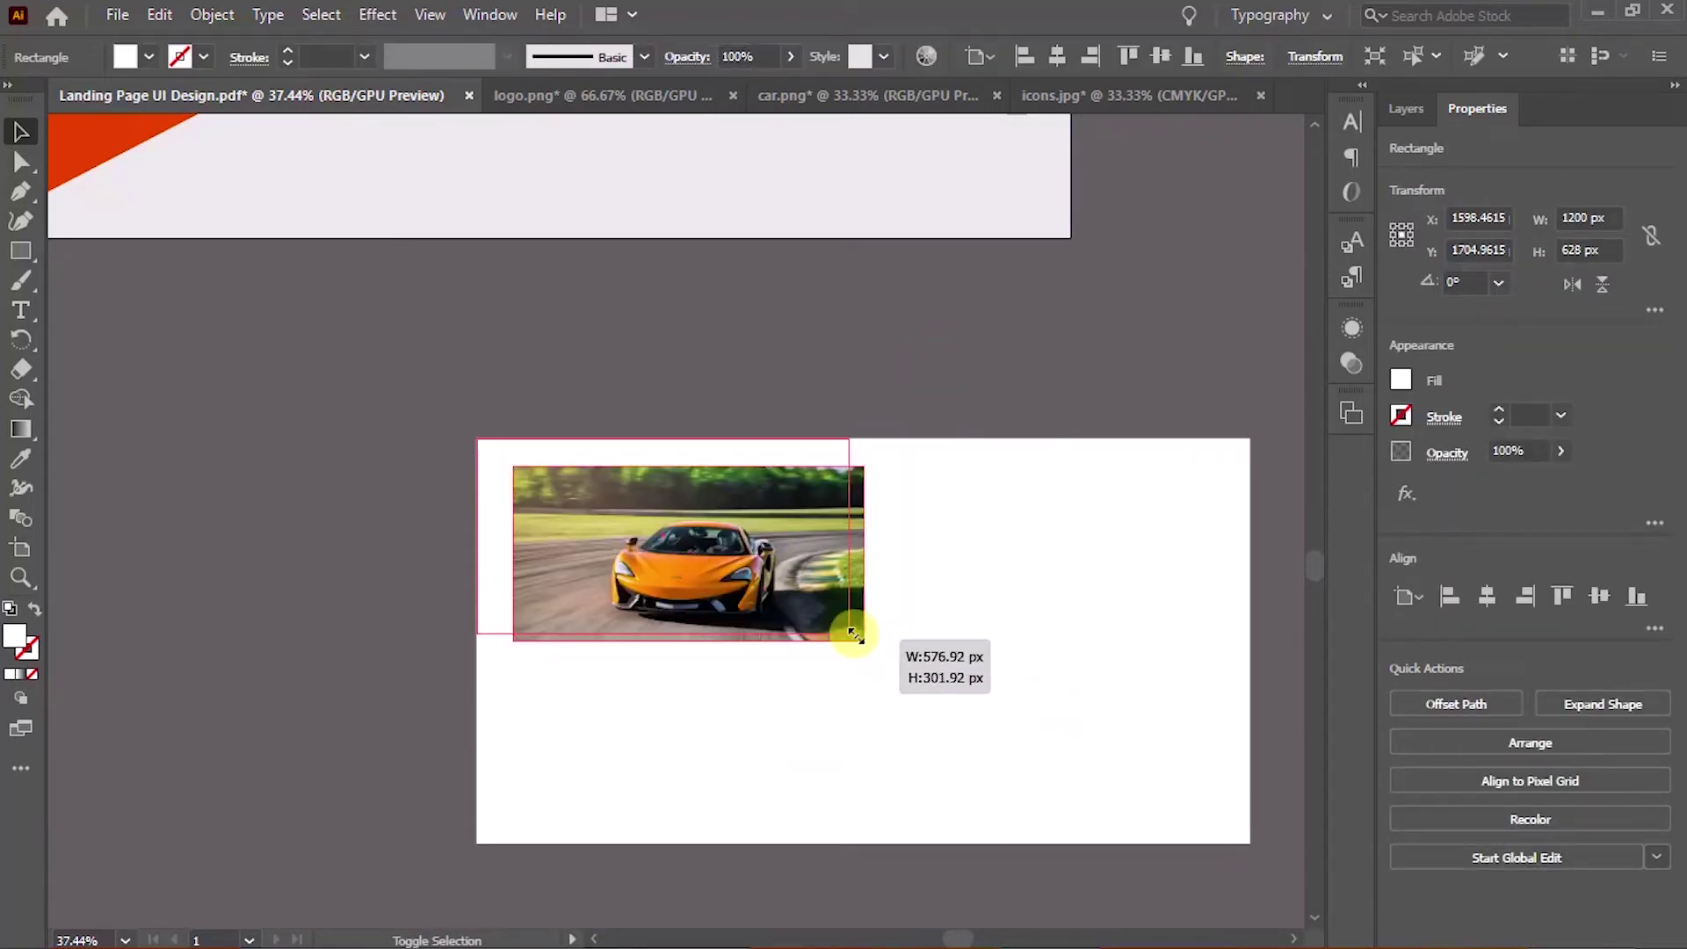
{"action": "left_click_drag", "start_coordinate": [474, 442], "coordinate": [541, 471]}
{"action": "key", "text": "ctrl+shift+bracketright"}
{"action": "left_click_drag", "start_coordinate": [1070, 787], "coordinate": [798, 569]}
{"action": "right_click", "coordinate": [798, 570]}
{"action": "left_click", "coordinate": [826, 376]}
Round the rectangle's corners to about 33 px and clip the photo to it
{"action": "left_click_drag", "start_coordinate": [841, 490], "coordinate": [830, 485]}
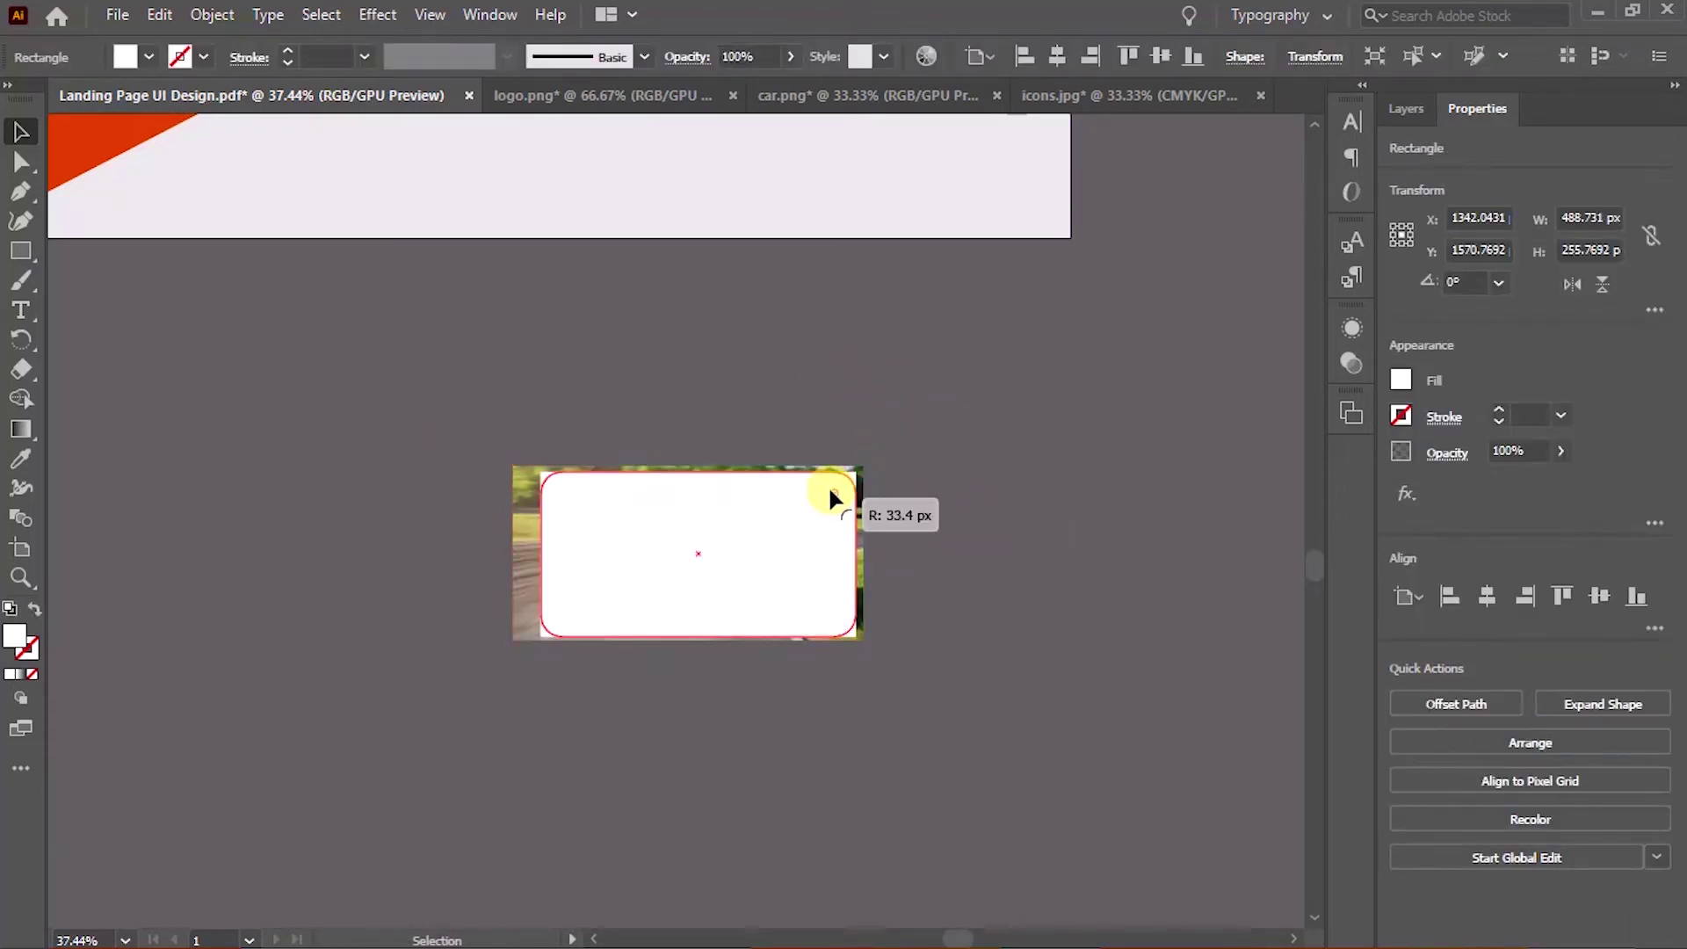
{"action": "left_click", "coordinate": [971, 505]}
{"action": "left_click_drag", "start_coordinate": [978, 497], "coordinate": [754, 589]}
{"action": "right_click", "coordinate": [754, 589]}
{"action": "left_click", "coordinate": [842, 395]}
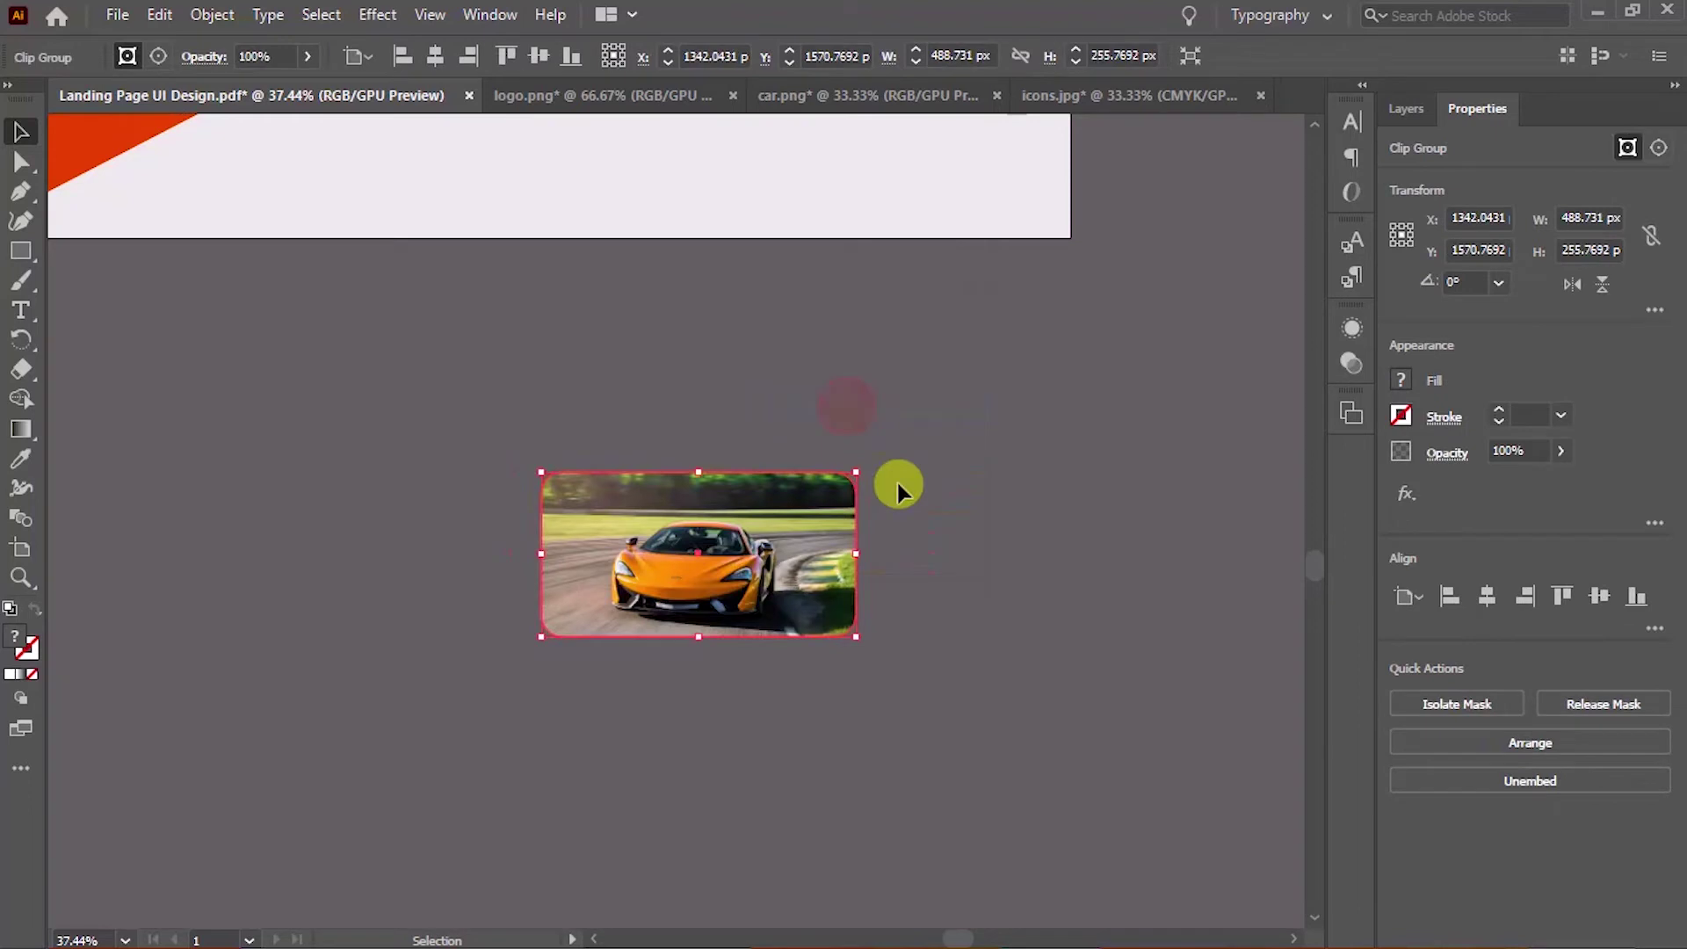
Enlarge the car photo inside its rounded clip frame using the Layers panel
{"action": "left_click", "coordinate": [915, 527]}
{"action": "left_click", "coordinate": [835, 607]}
{"action": "left_click", "coordinate": [1406, 110]}
{"action": "left_click", "coordinate": [1492, 173]}
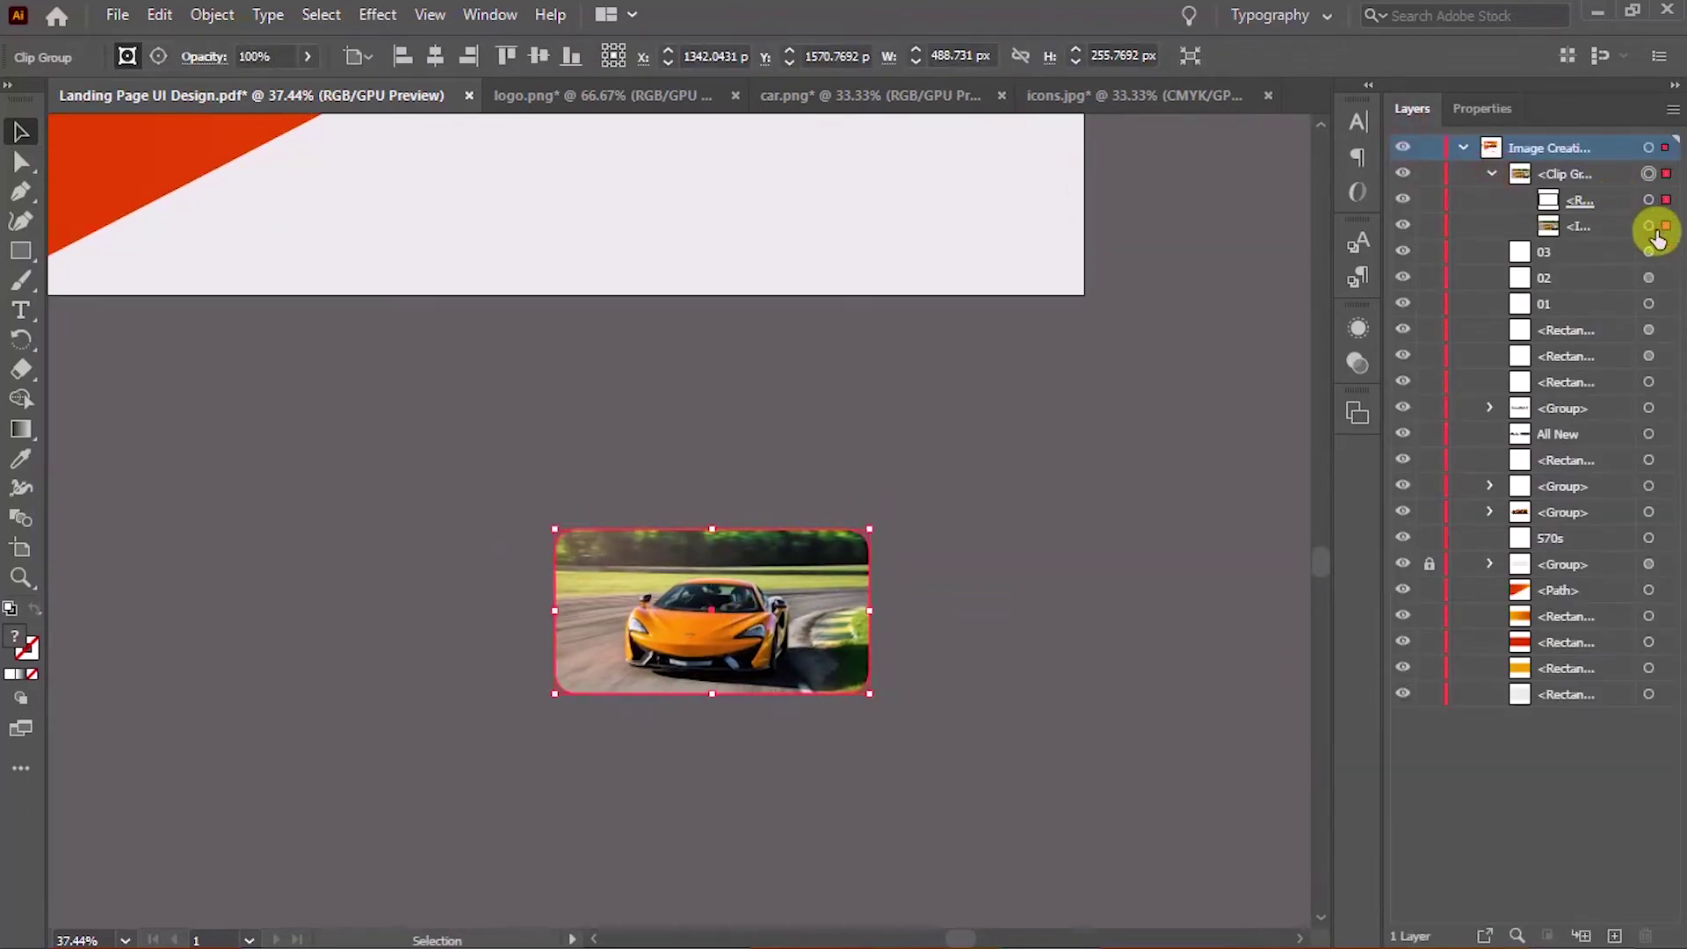
{"action": "left_click", "coordinate": [1648, 225]}
{"action": "left_click_drag", "start_coordinate": [883, 609], "coordinate": [941, 620]}
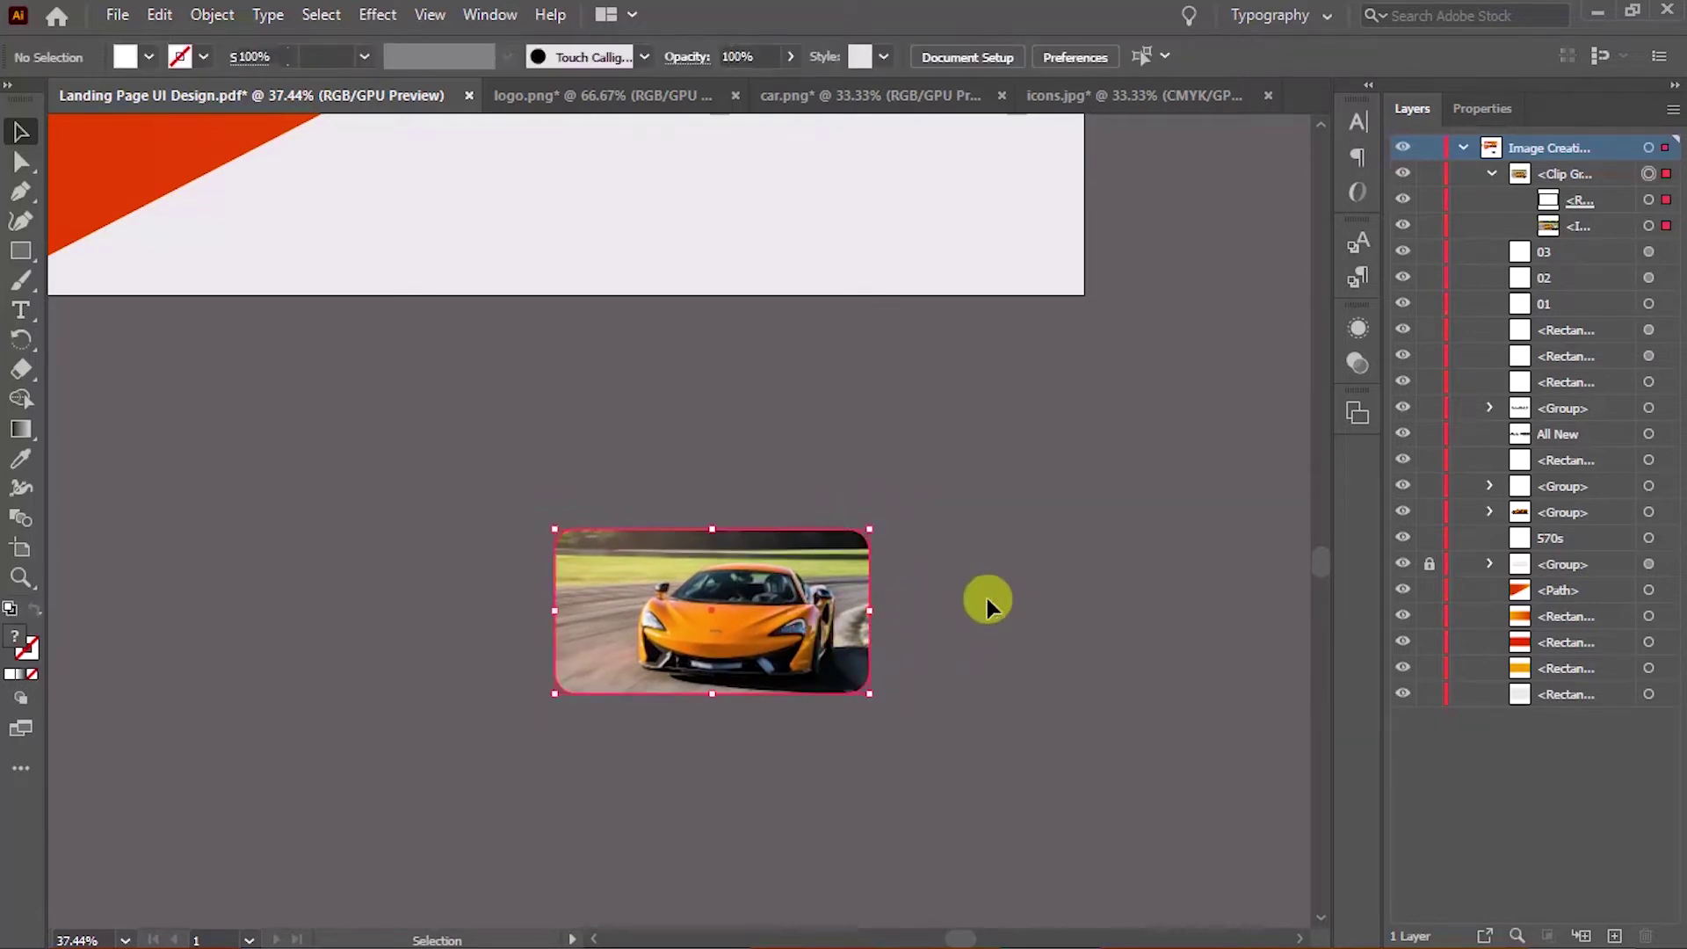
Scale down the clipped thumbnail and place it in the white area below the car
{"action": "left_click_drag", "start_coordinate": [988, 598], "coordinate": [1044, 709]}
{"action": "left_click_drag", "start_coordinate": [844, 740], "coordinate": [600, 347]}
{"action": "left_click_drag", "start_coordinate": [743, 543], "coordinate": [796, 818]}
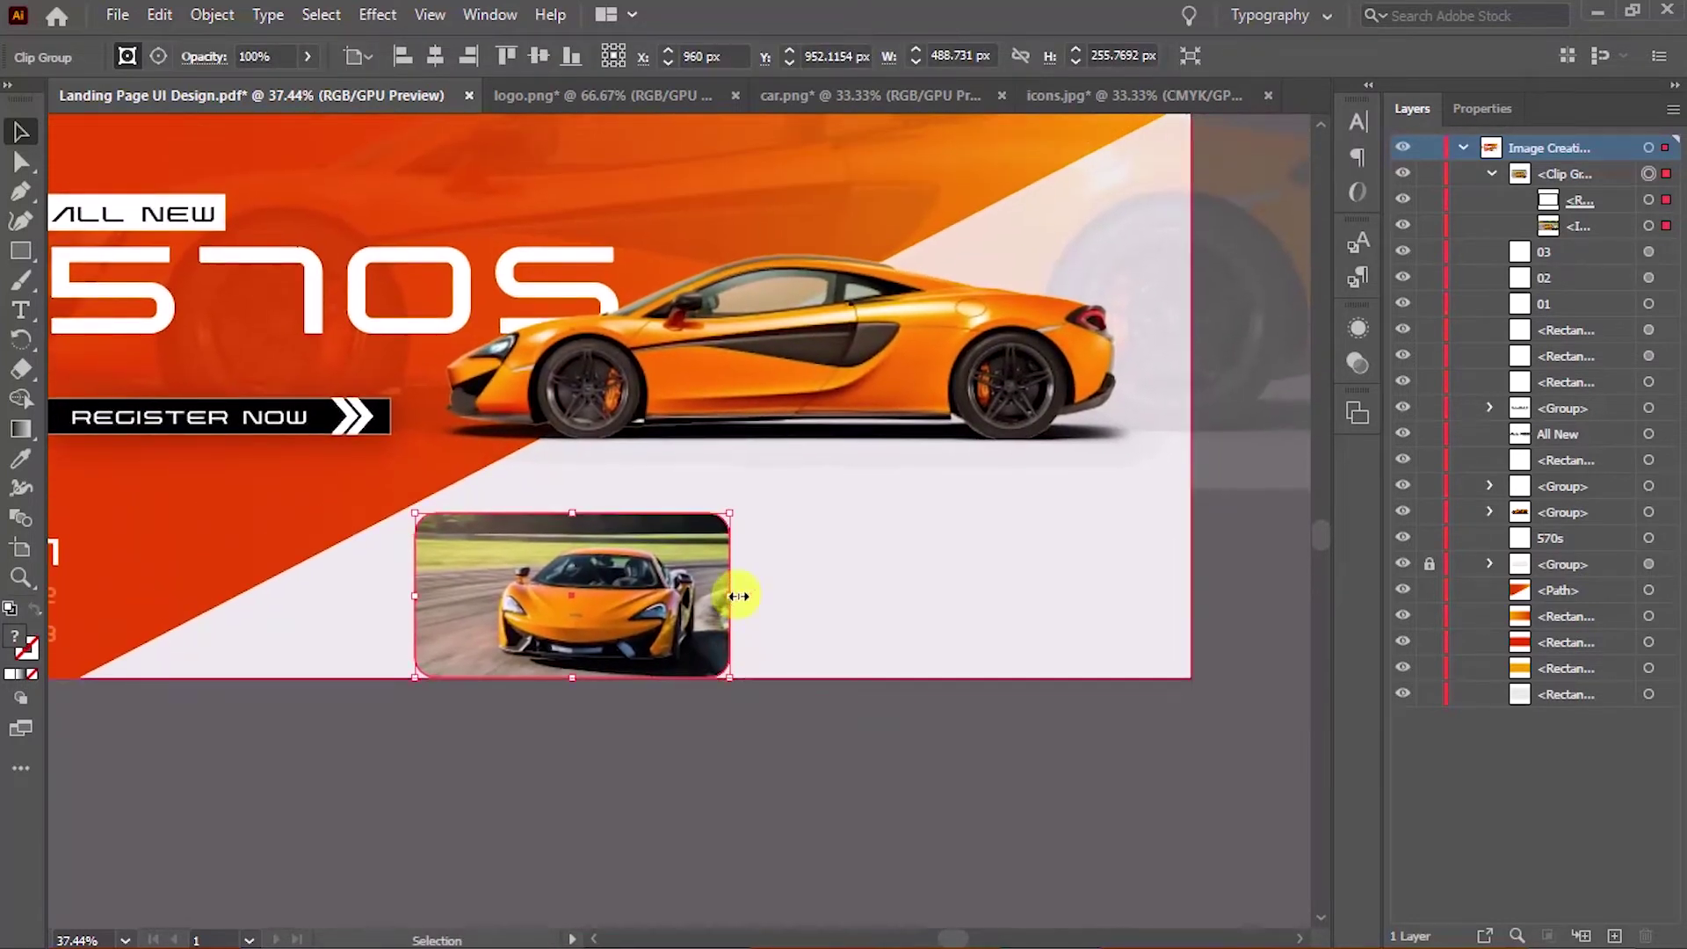
{"action": "mouse_move", "coordinate": [729, 677]}
{"action": "left_mouse_down"}
{"action": "mouse_move", "coordinate": [682, 648]}
{"action": "mouse_move", "coordinate": [672, 605]}
{"action": "mouse_move", "coordinate": [697, 584]}
{"action": "left_mouse_up"}
{"action": "left_click", "coordinate": [770, 751]}
{"action": "key", "text": "ctrl+minus"}
{"action": "mouse_move", "coordinate": [837, 783]}
{"action": "left_mouse_down"}
{"action": "mouse_move", "coordinate": [829, 807]}
{"action": "mouse_move", "coordinate": [908, 812]}
{"action": "left_mouse_up"}
{"action": "key", "text": "ctrl+plus"}
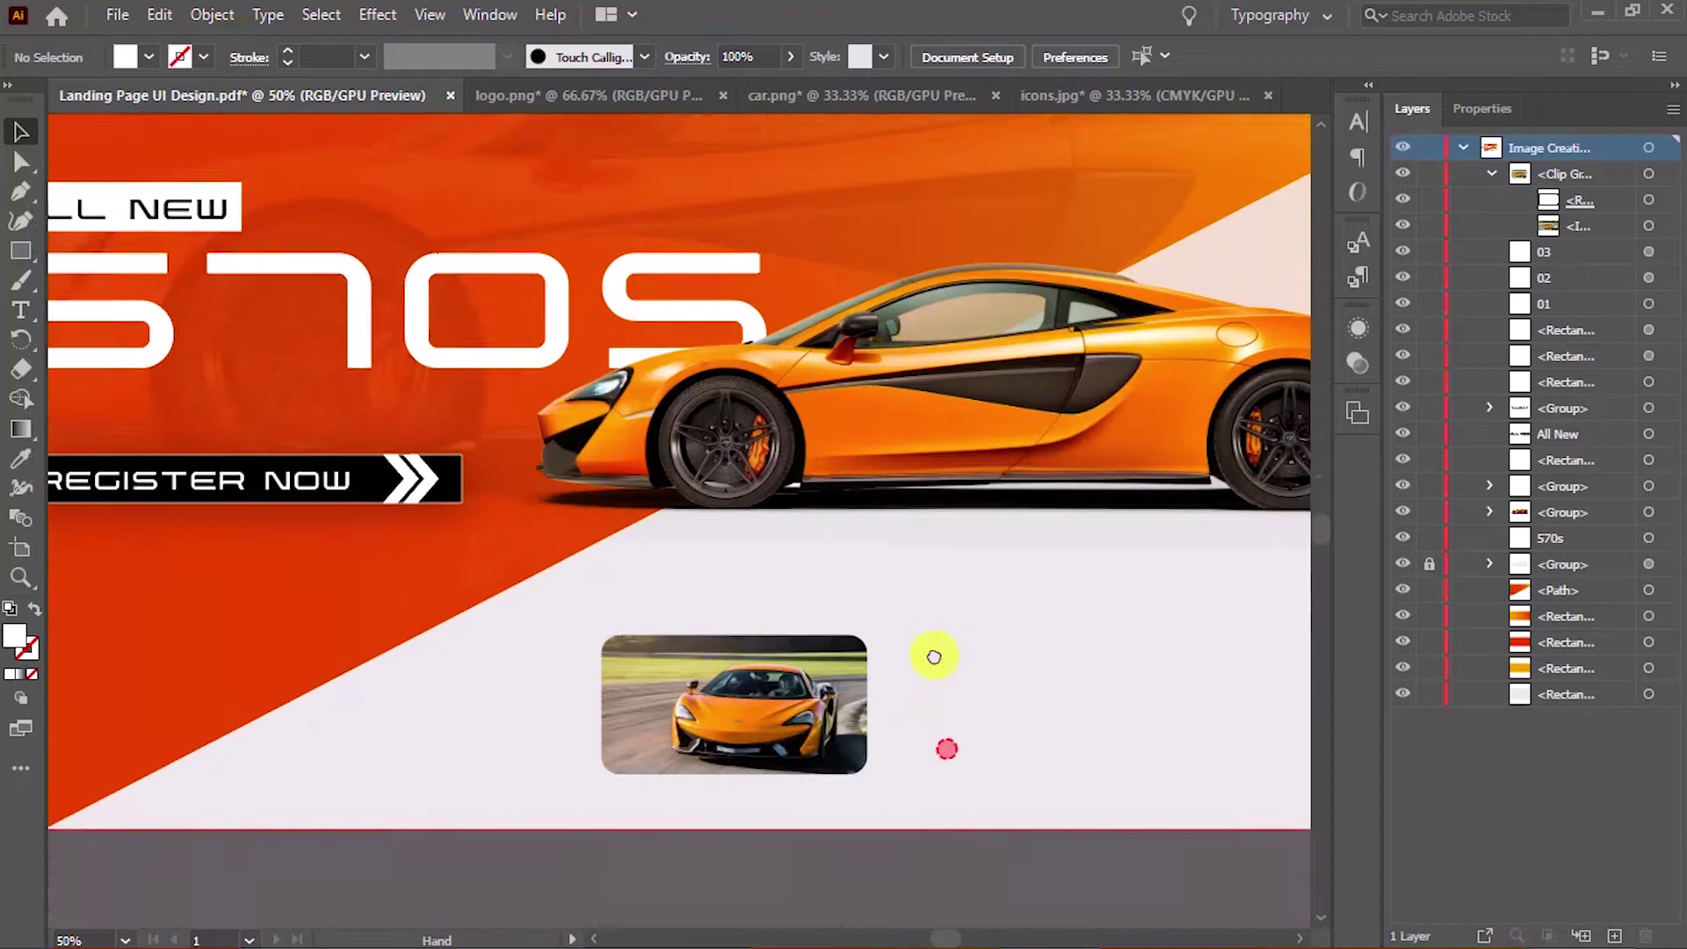
{"action": "left_click", "coordinate": [782, 743]}
{"action": "left_click_drag", "start_coordinate": [782, 748], "coordinate": [801, 521]}
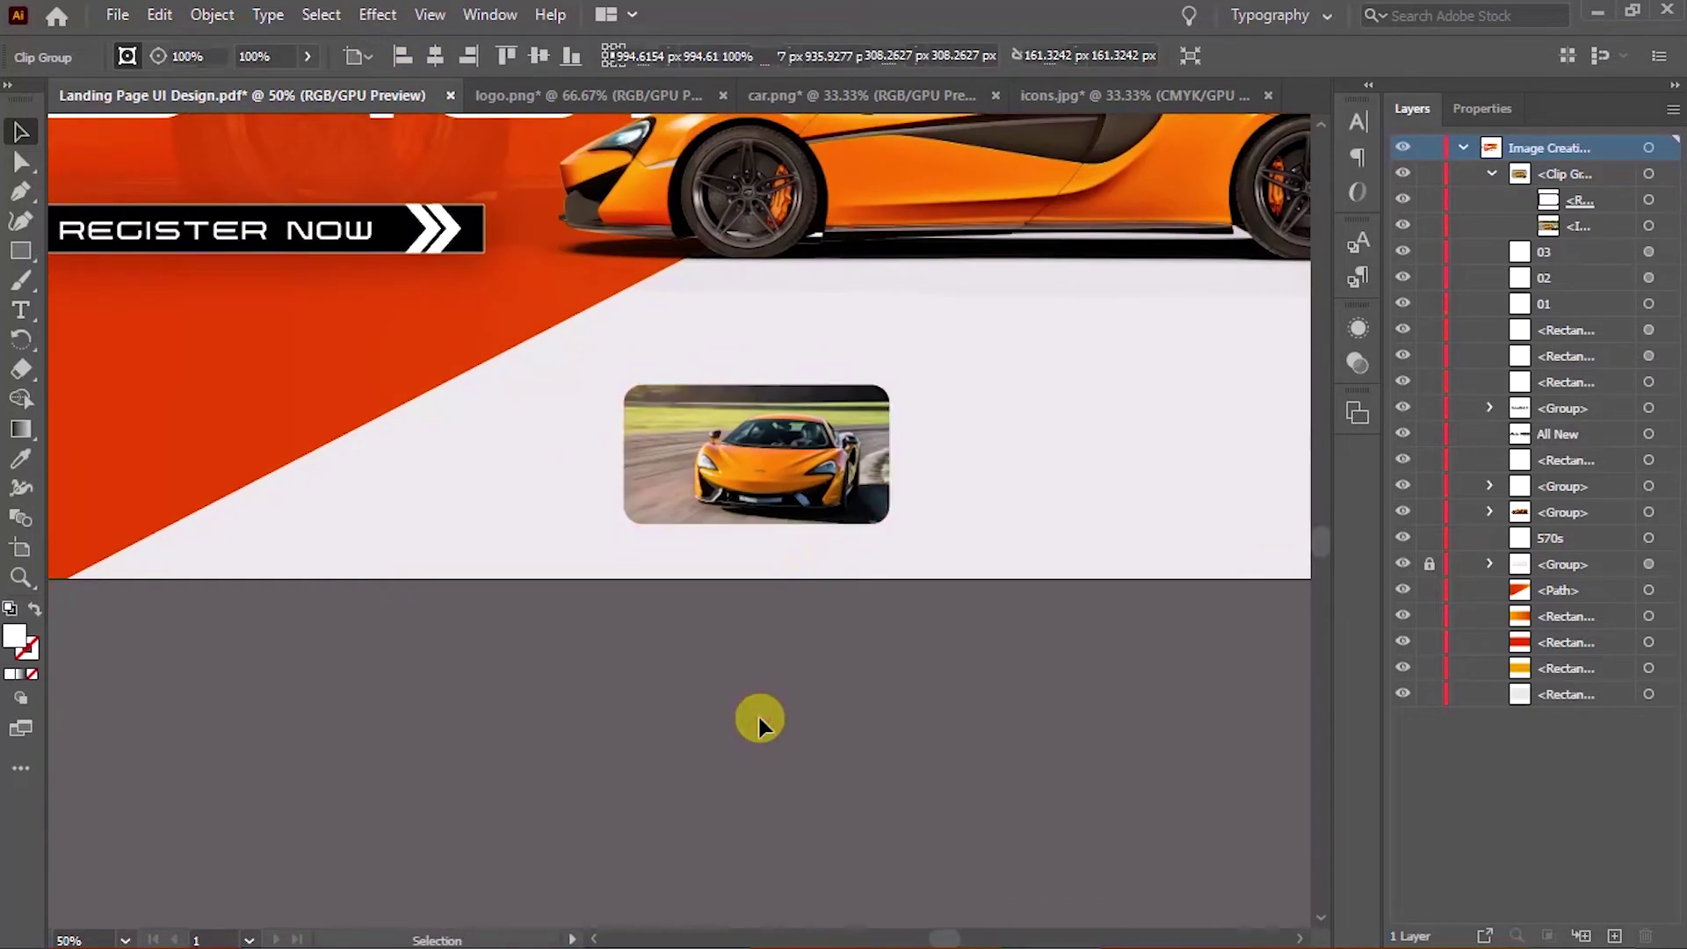
{"action": "left_click", "coordinate": [754, 716]}
Draw a circle filled with the orange gradient sampled from the page
{"action": "key", "text": "l"}
{"action": "left_click_drag", "start_coordinate": [596, 663], "coordinate": [692, 770]}
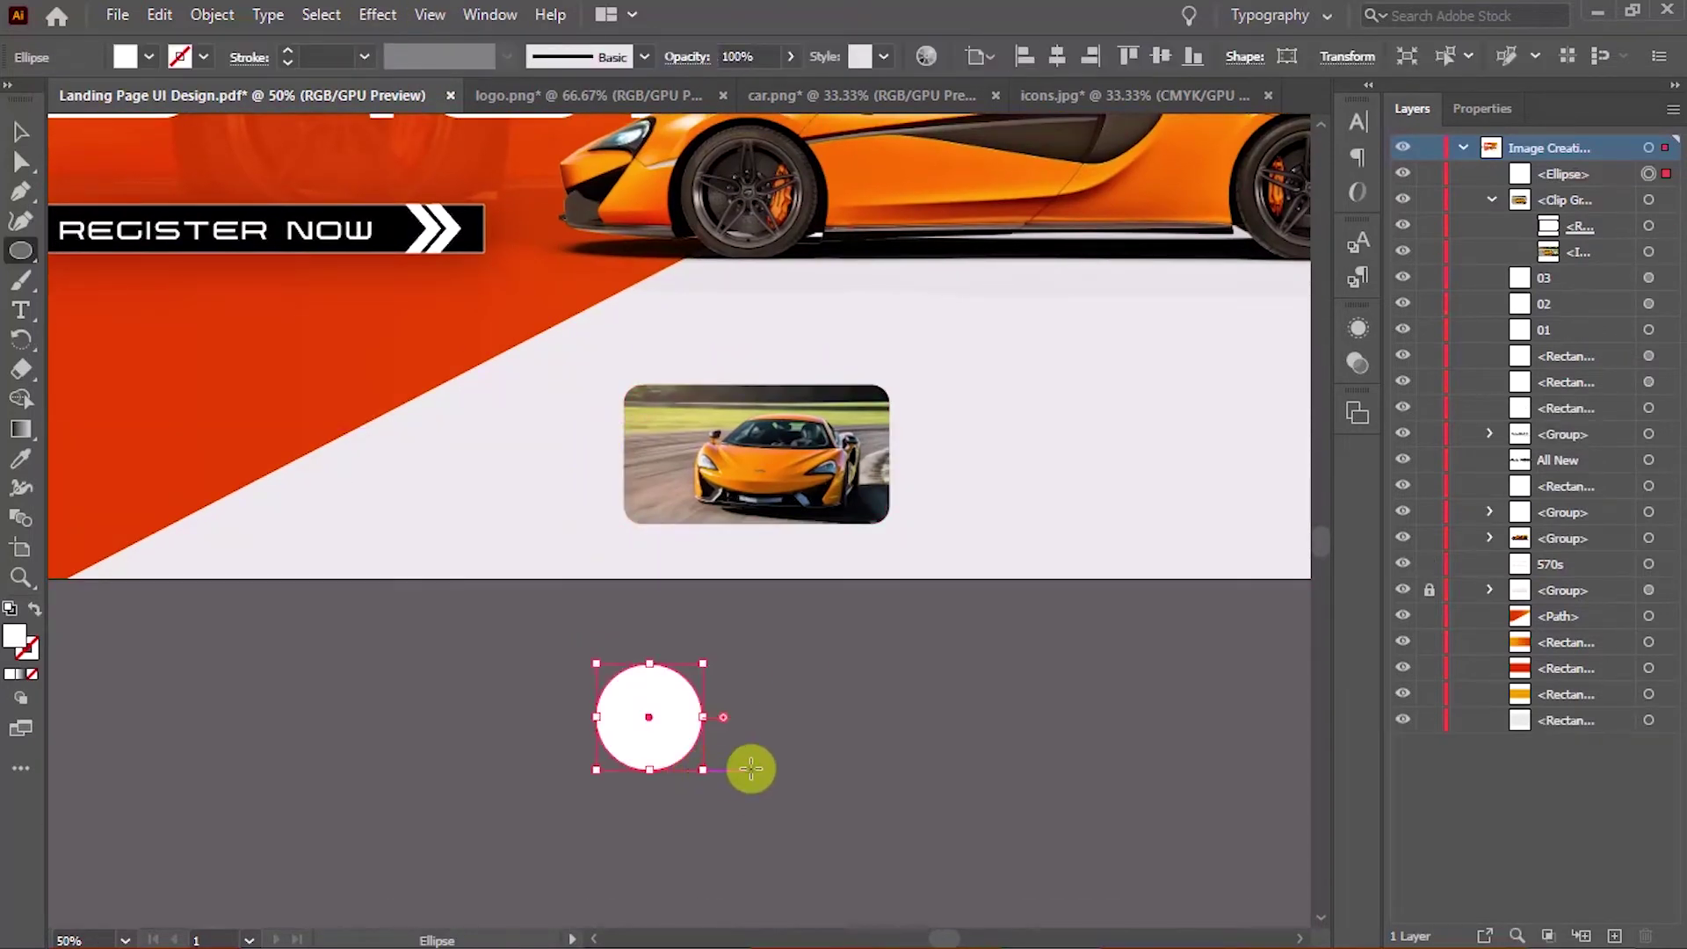
{"action": "key", "text": "i"}
{"action": "left_click", "coordinate": [240, 442]}
{"action": "key", "text": "v"}
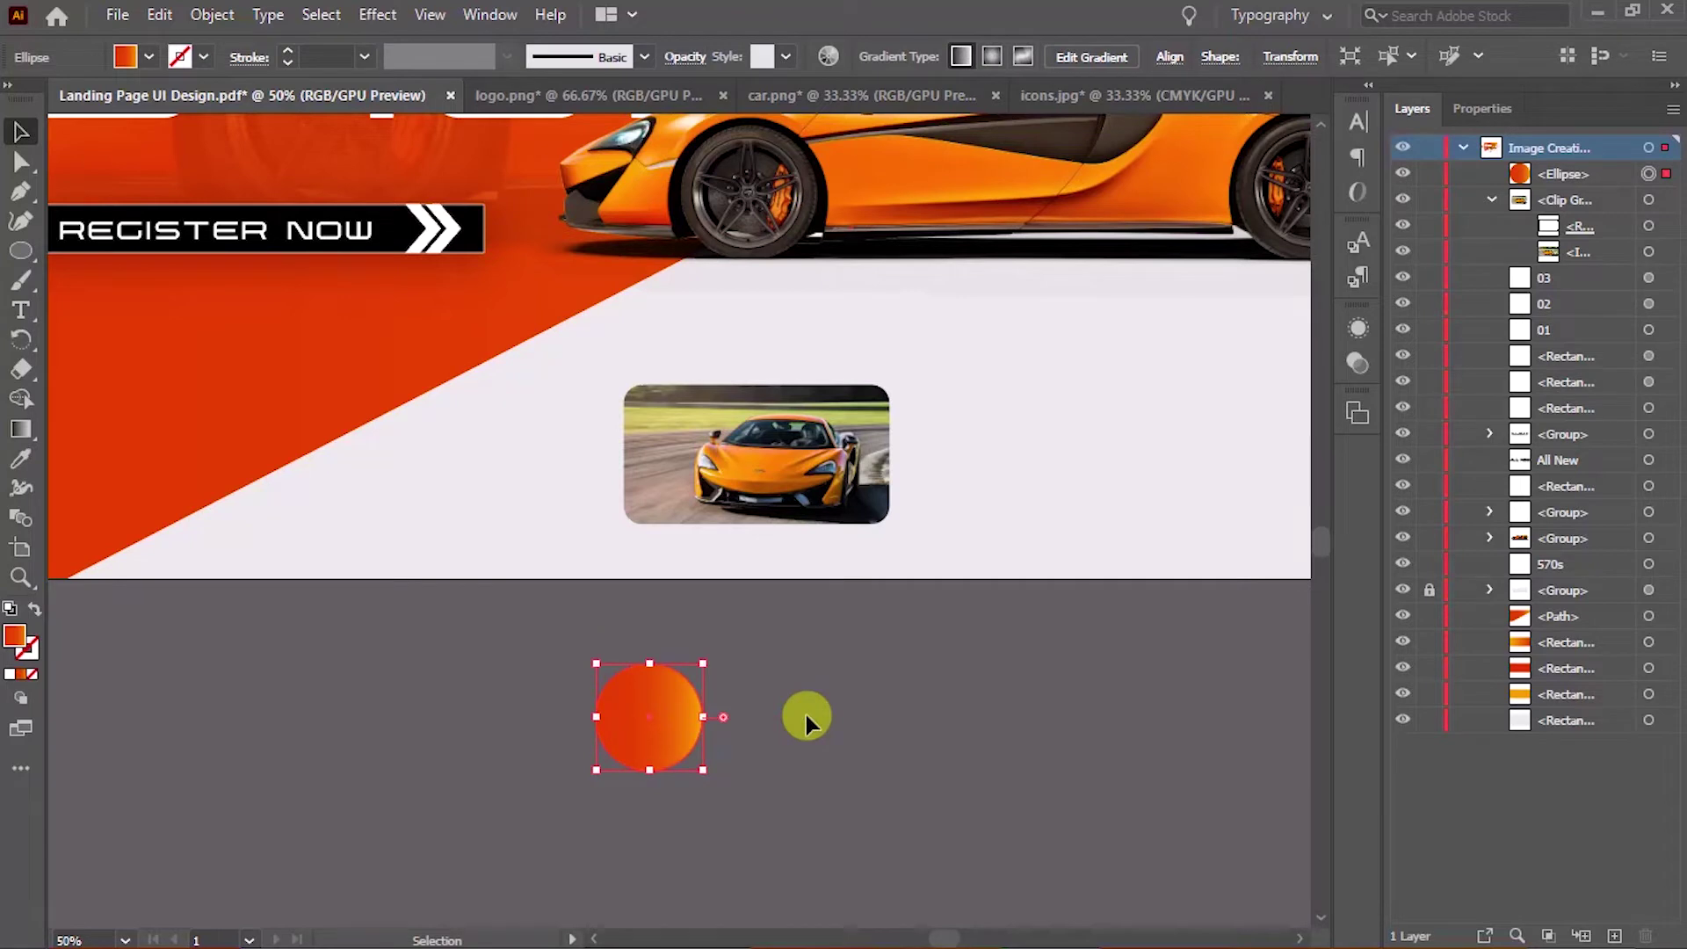
{"action": "key", "text": "ctrl+F9"}
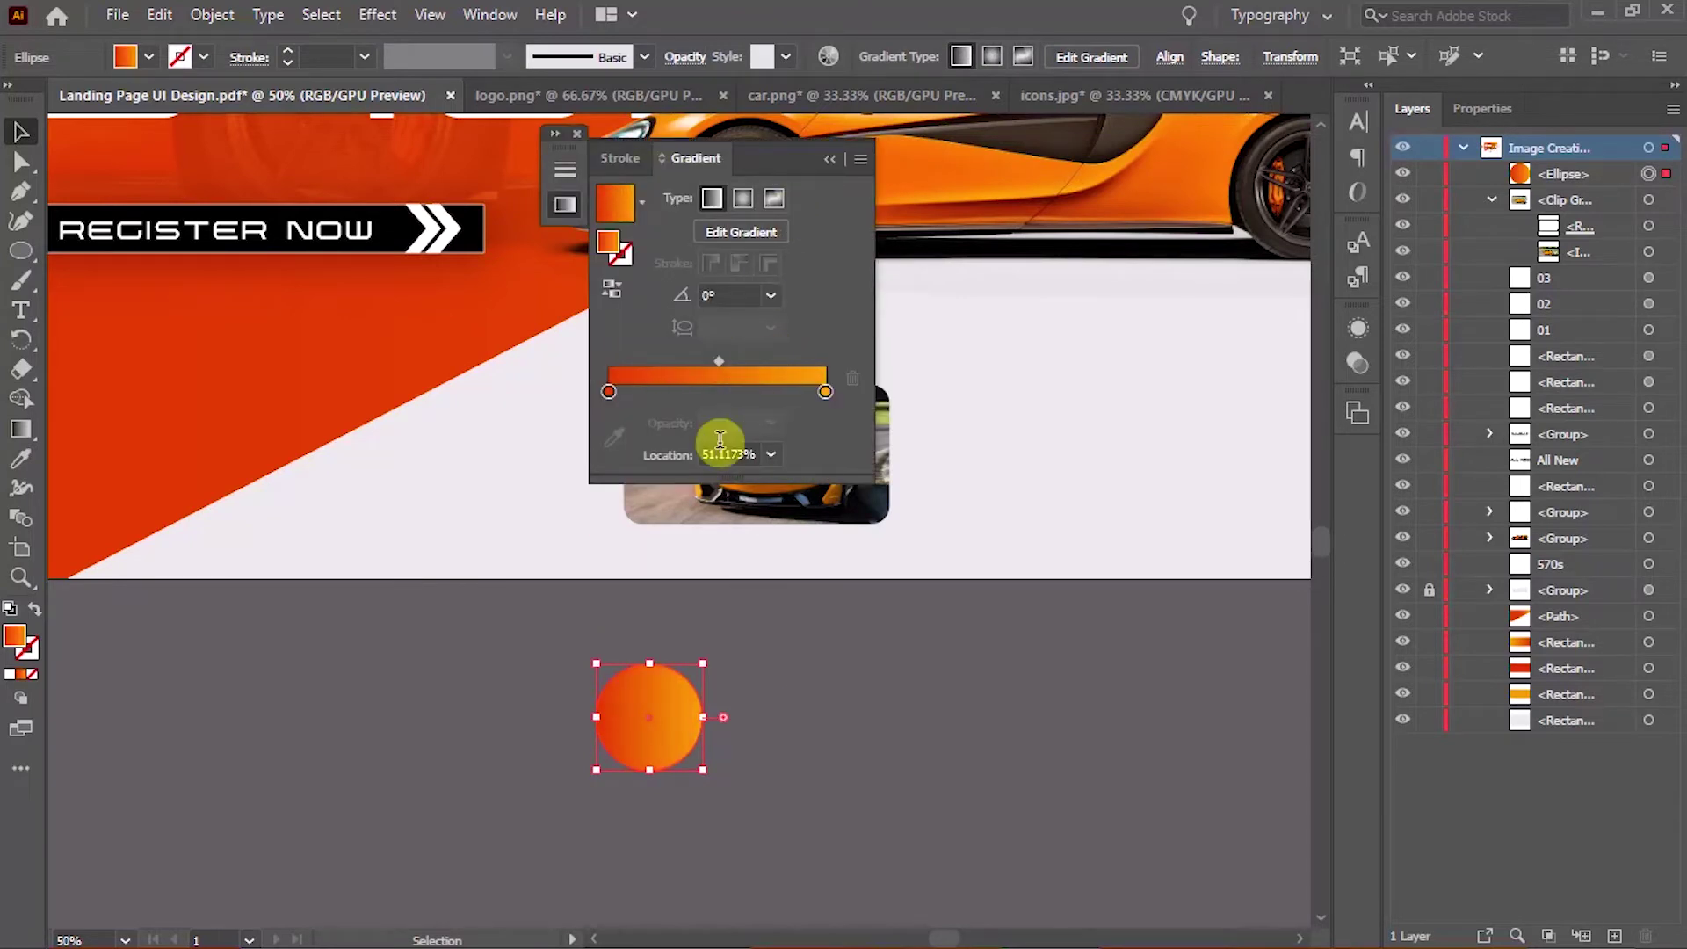
{"action": "left_click", "coordinate": [829, 159]}
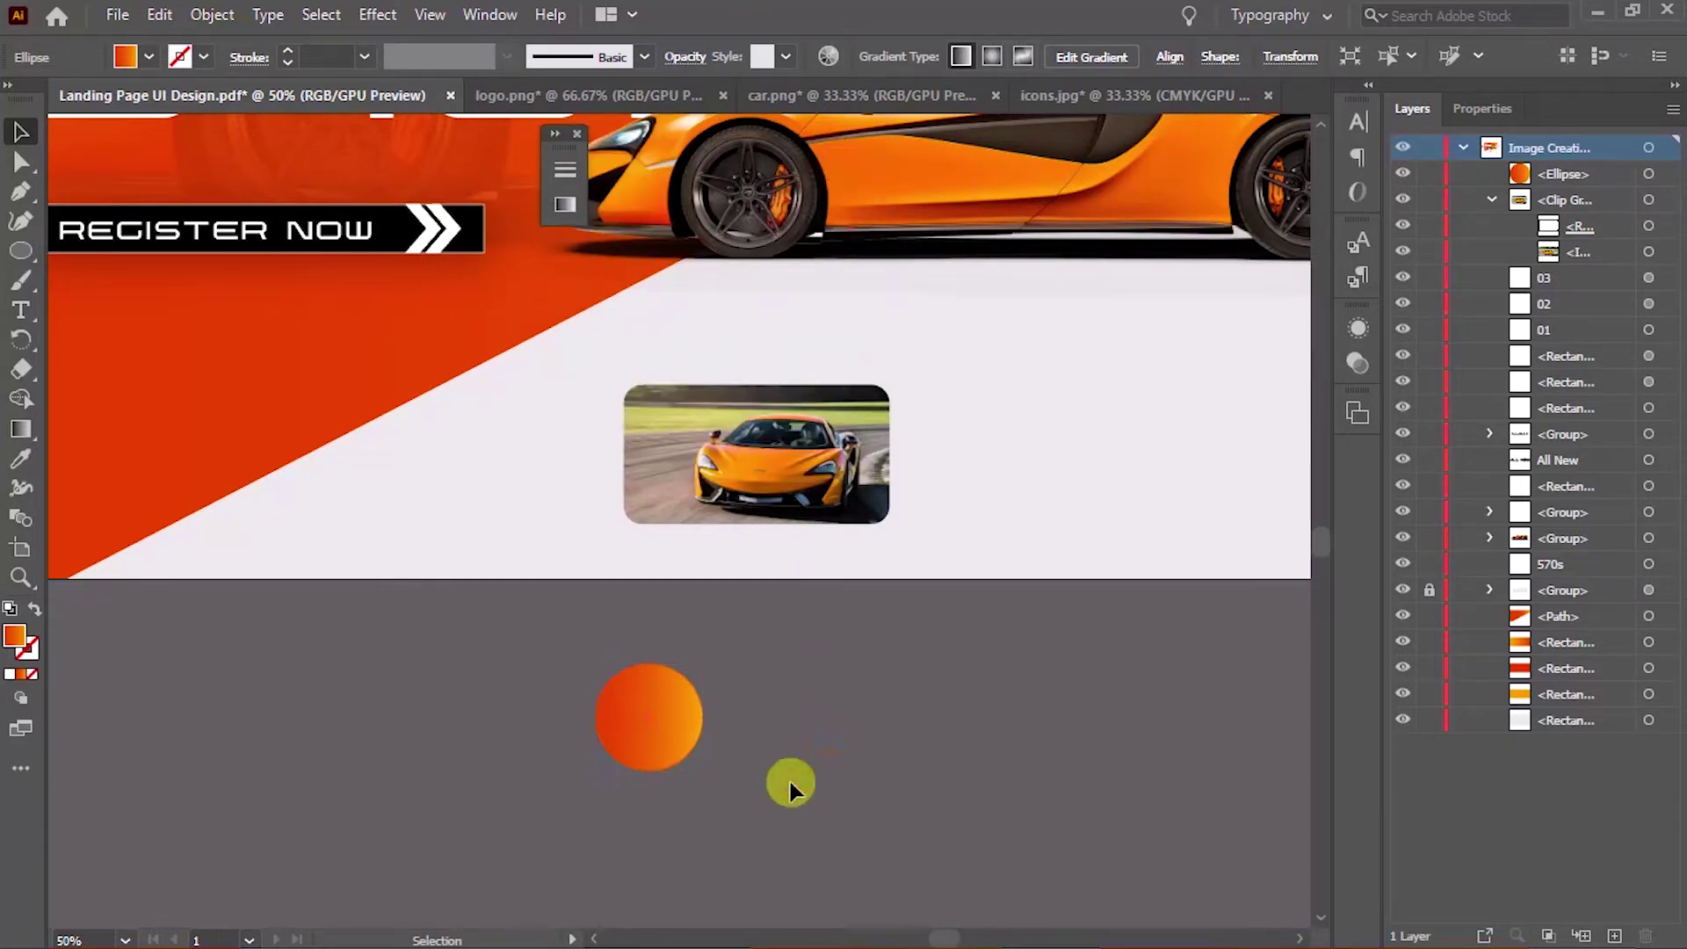
Paste a larger copy of the circle behind it as a faded ring at 50% opacity
{"action": "left_click", "coordinate": [707, 717]}
{"action": "key", "text": "ctrl+c"}
{"action": "key", "text": "ctrl+f"}
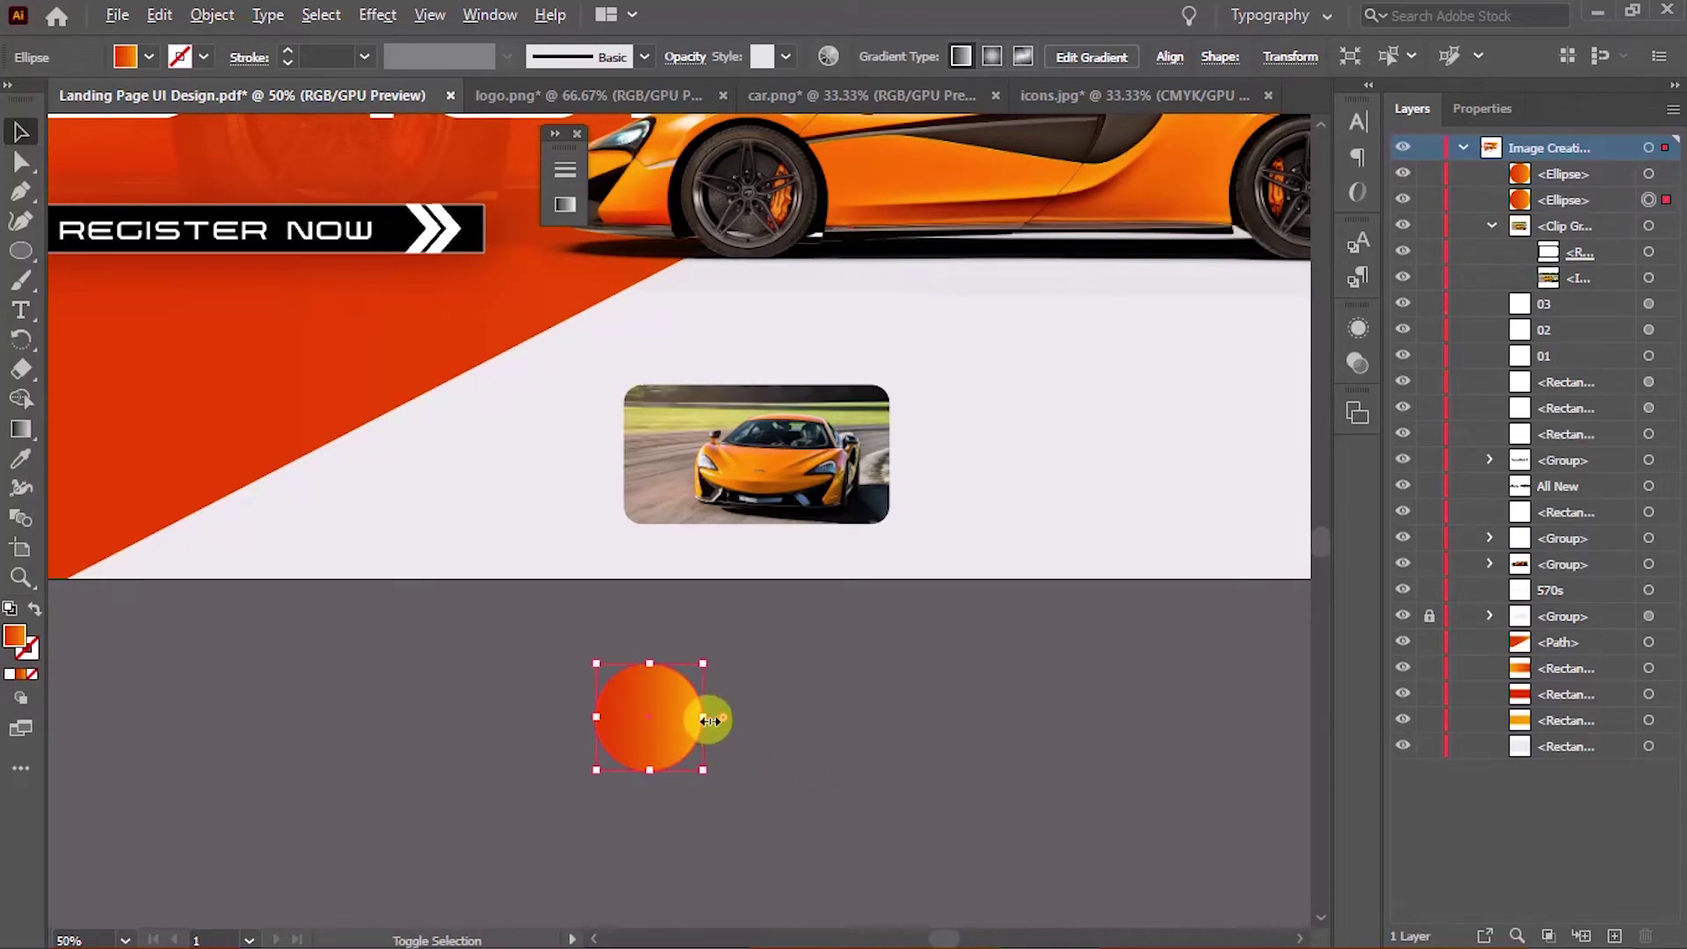
{"action": "left_click_drag", "start_coordinate": [703, 717], "coordinate": [728, 719]}
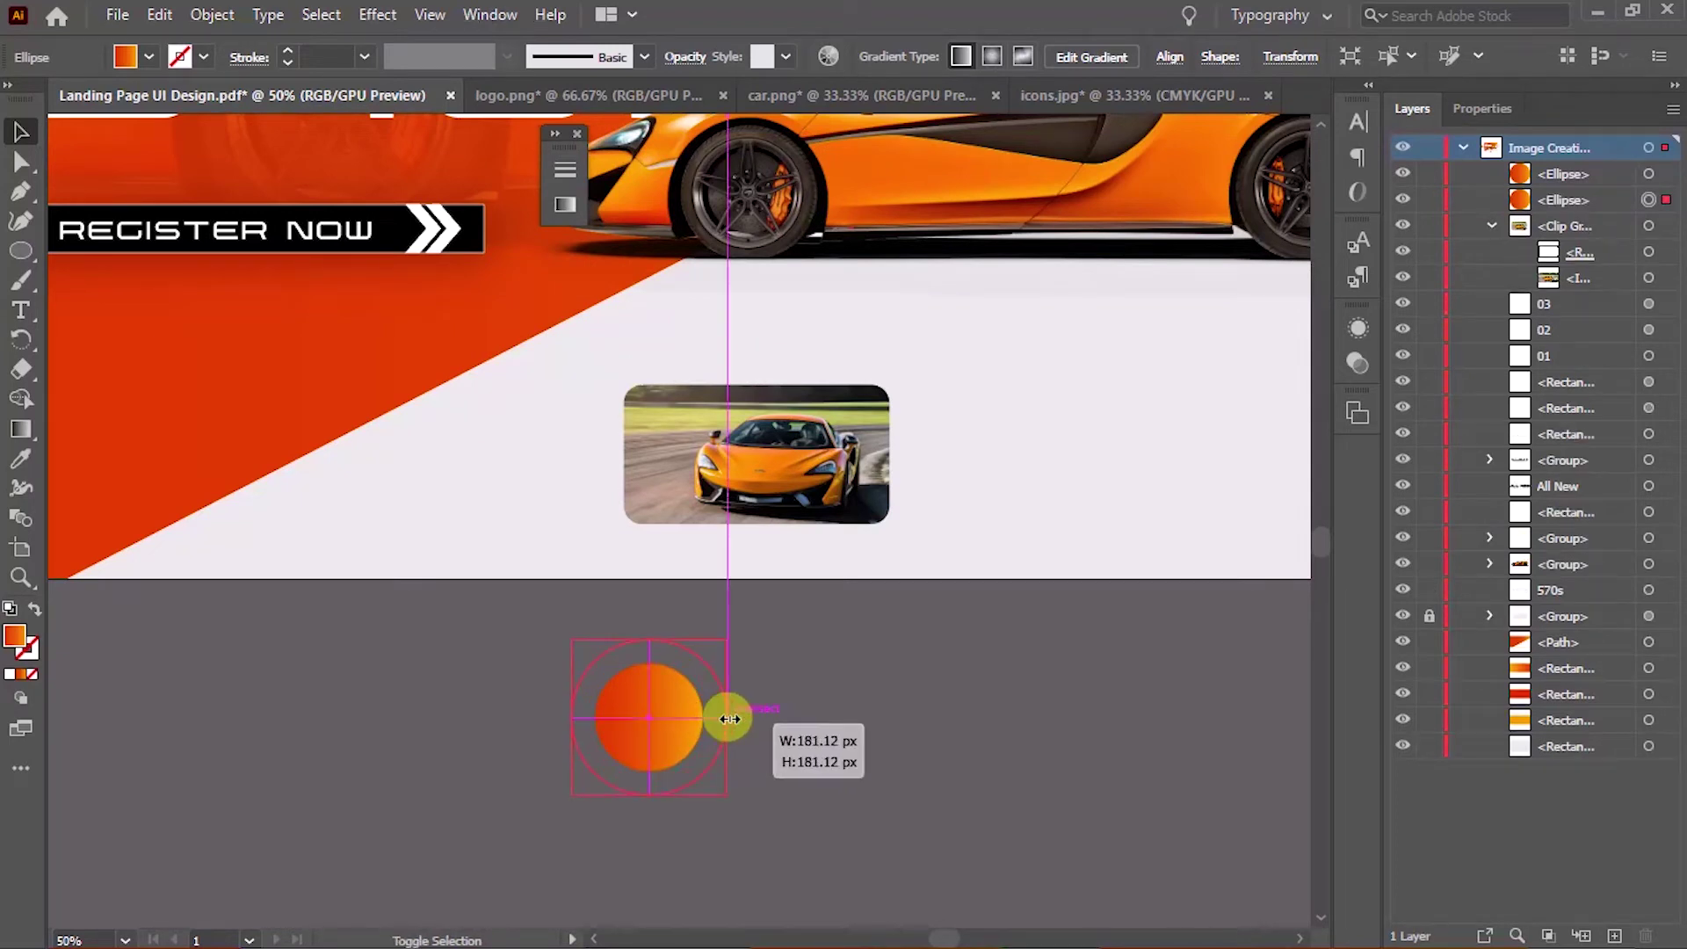
{"action": "left_click", "coordinate": [686, 56]}
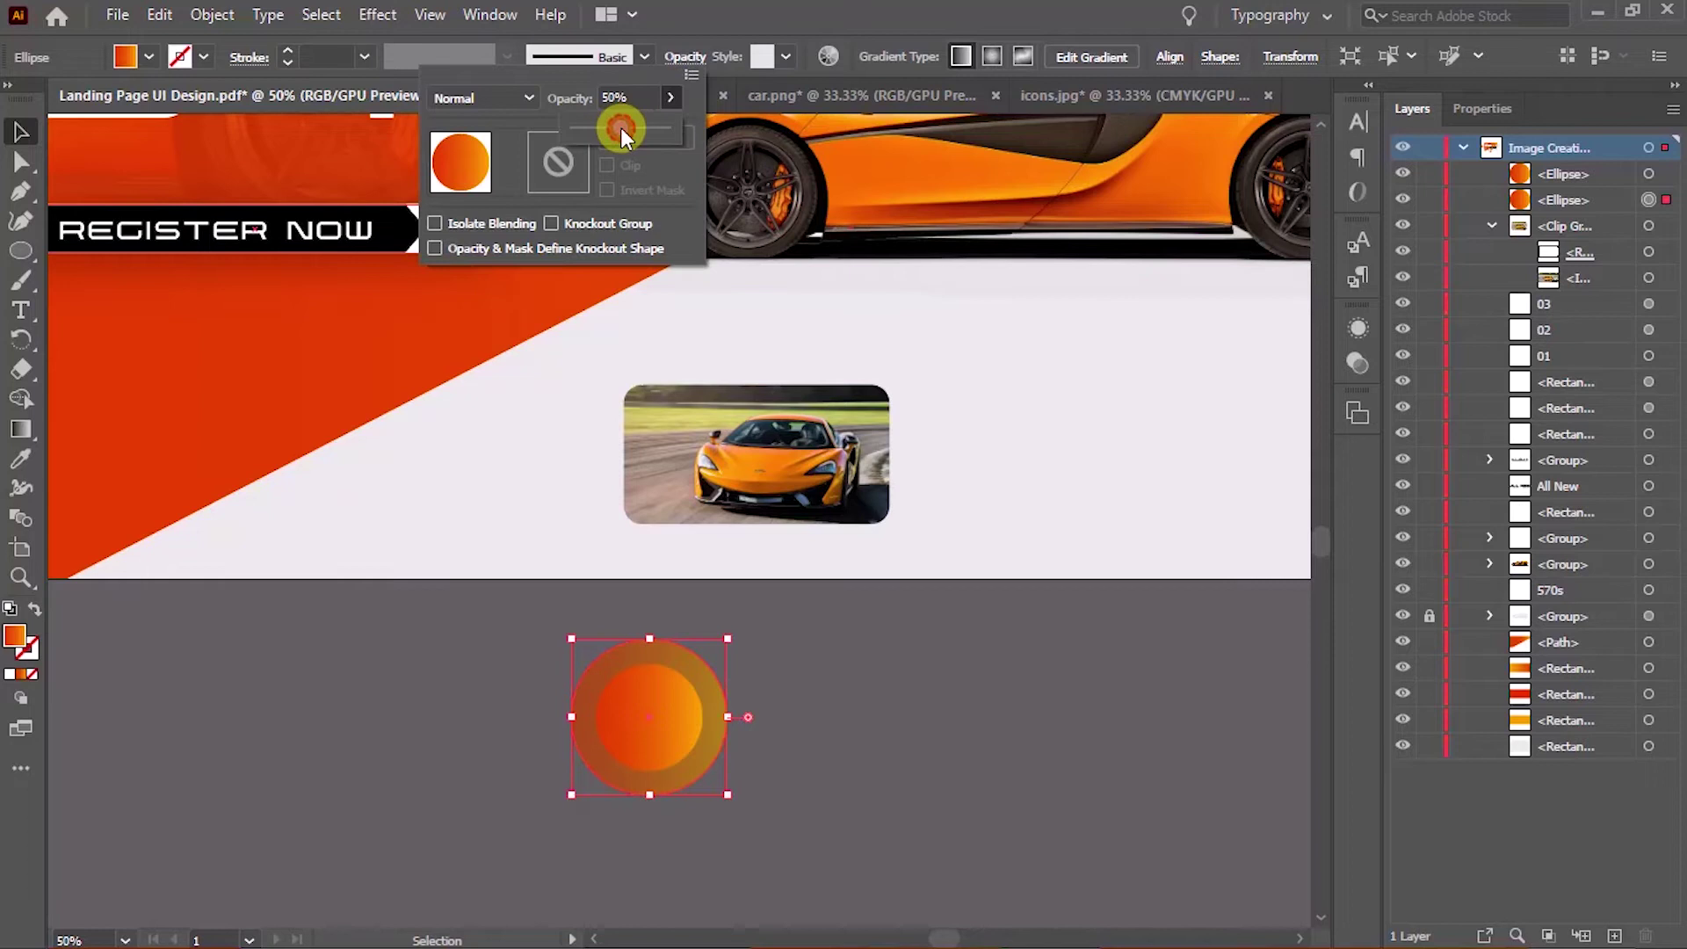
{"action": "left_click", "coordinate": [851, 762]}
Draw a white Polygon triangle centred in the circle and enlarge it
{"action": "left_click", "coordinate": [20, 255]}
{"action": "left_click", "coordinate": [137, 310]}
{"action": "mouse_move", "coordinate": [323, 578]}
{"action": "left_mouse_down"}
{"action": "mouse_move", "coordinate": [368, 629]}
{"action": "mouse_move", "coordinate": [328, 651]}
{"action": "mouse_move", "coordinate": [343, 606]}
{"action": "mouse_move", "coordinate": [621, 702]}
{"action": "mouse_move", "coordinate": [648, 692]}
{"action": "mouse_move", "coordinate": [513, 761]}
{"action": "left_mouse_up"}
{"action": "key", "text": "v"}
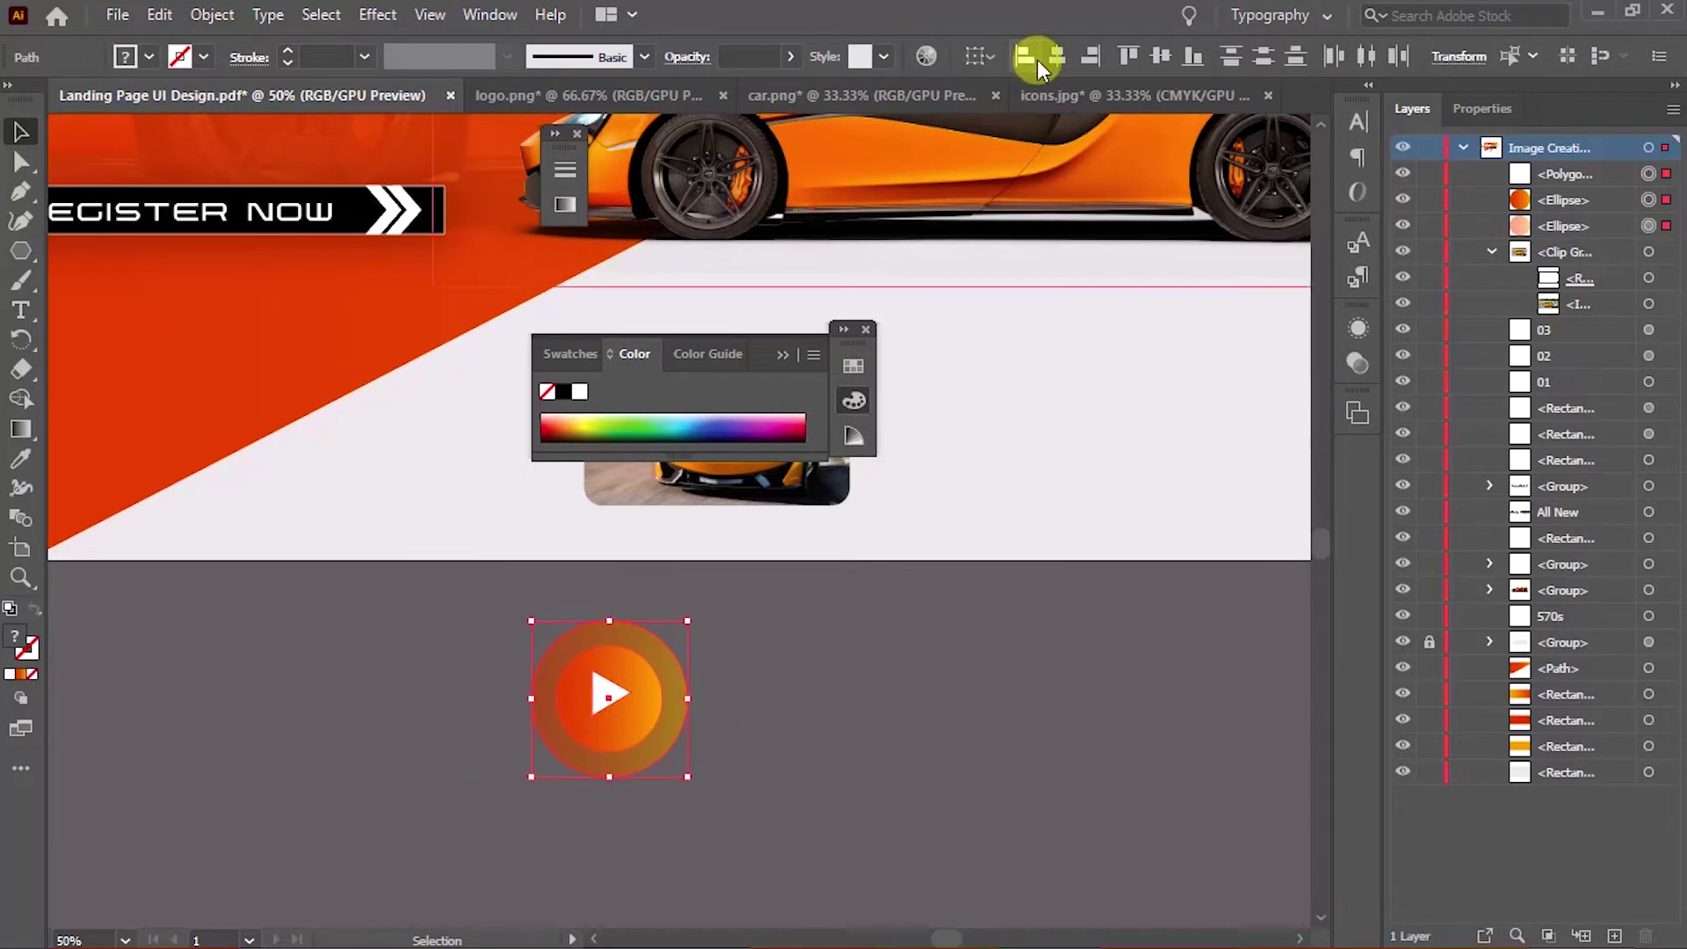
{"action": "left_click", "coordinate": [606, 696]}
{"action": "key", "text": "ctrl+plus"}
{"action": "key", "text": "ctrl+plus"}
{"action": "key", "text": "ctrl+plus"}
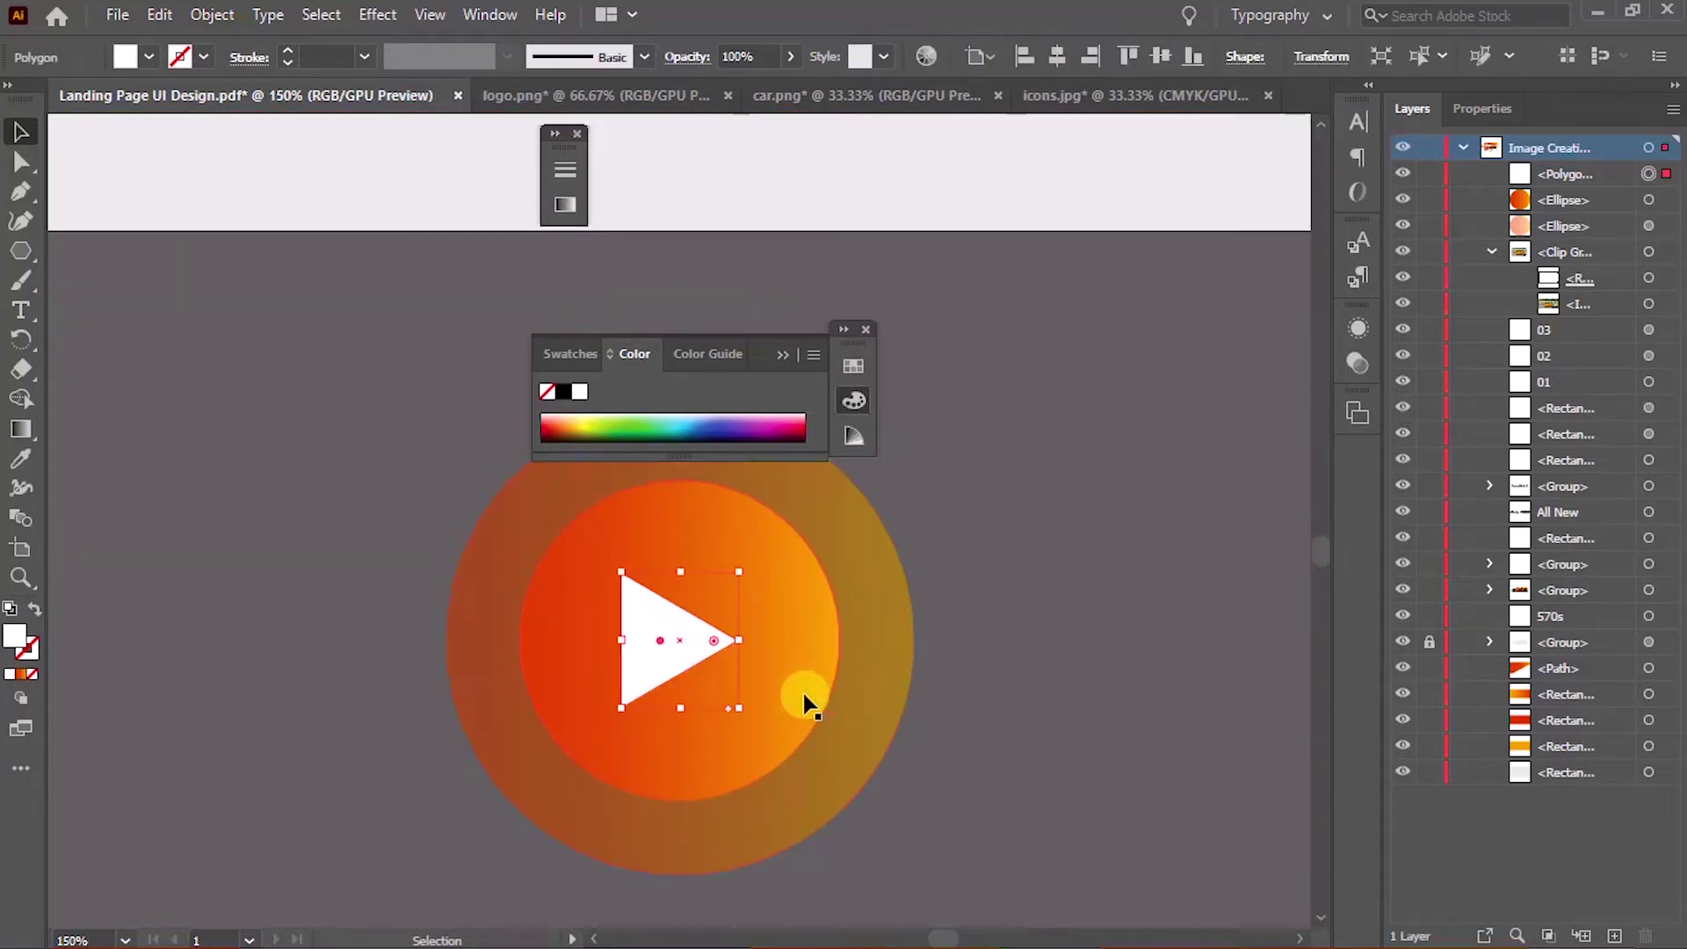
{"action": "left_click_drag", "start_coordinate": [738, 670], "coordinate": [767, 670], "text": "shift"}
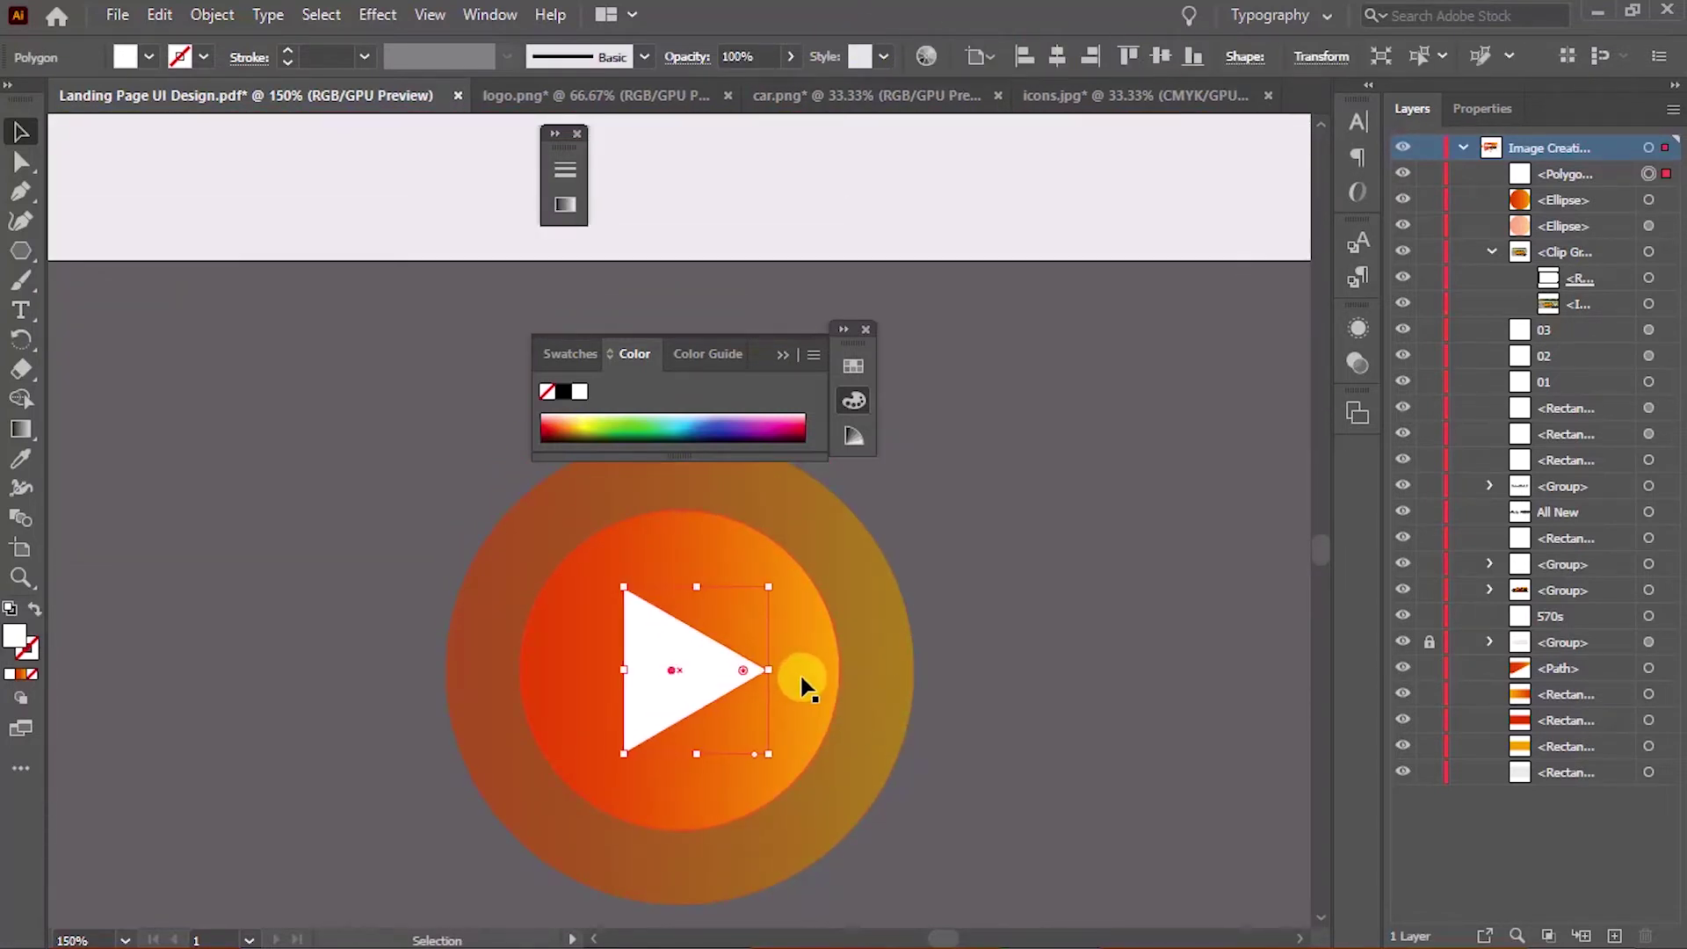
{"action": "left_click", "coordinate": [1002, 697]}
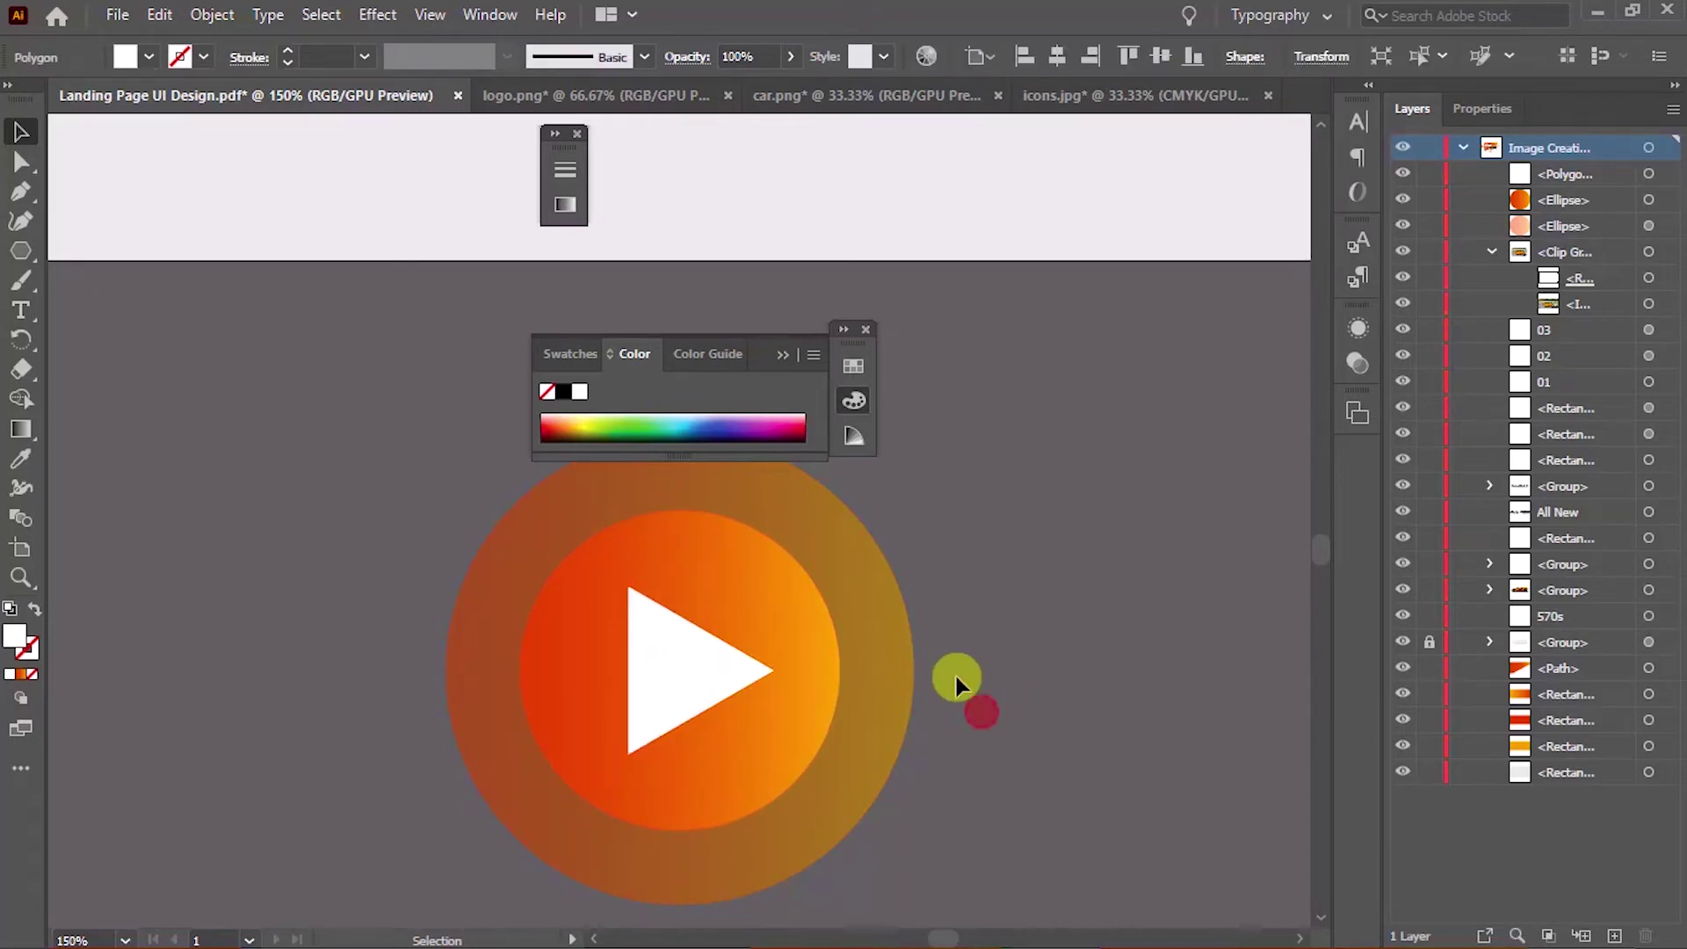
Group the triangle and both circles and move the play button onto the thumbnail
{"action": "left_click", "coordinate": [785, 358]}
{"action": "left_click", "coordinate": [697, 681]}
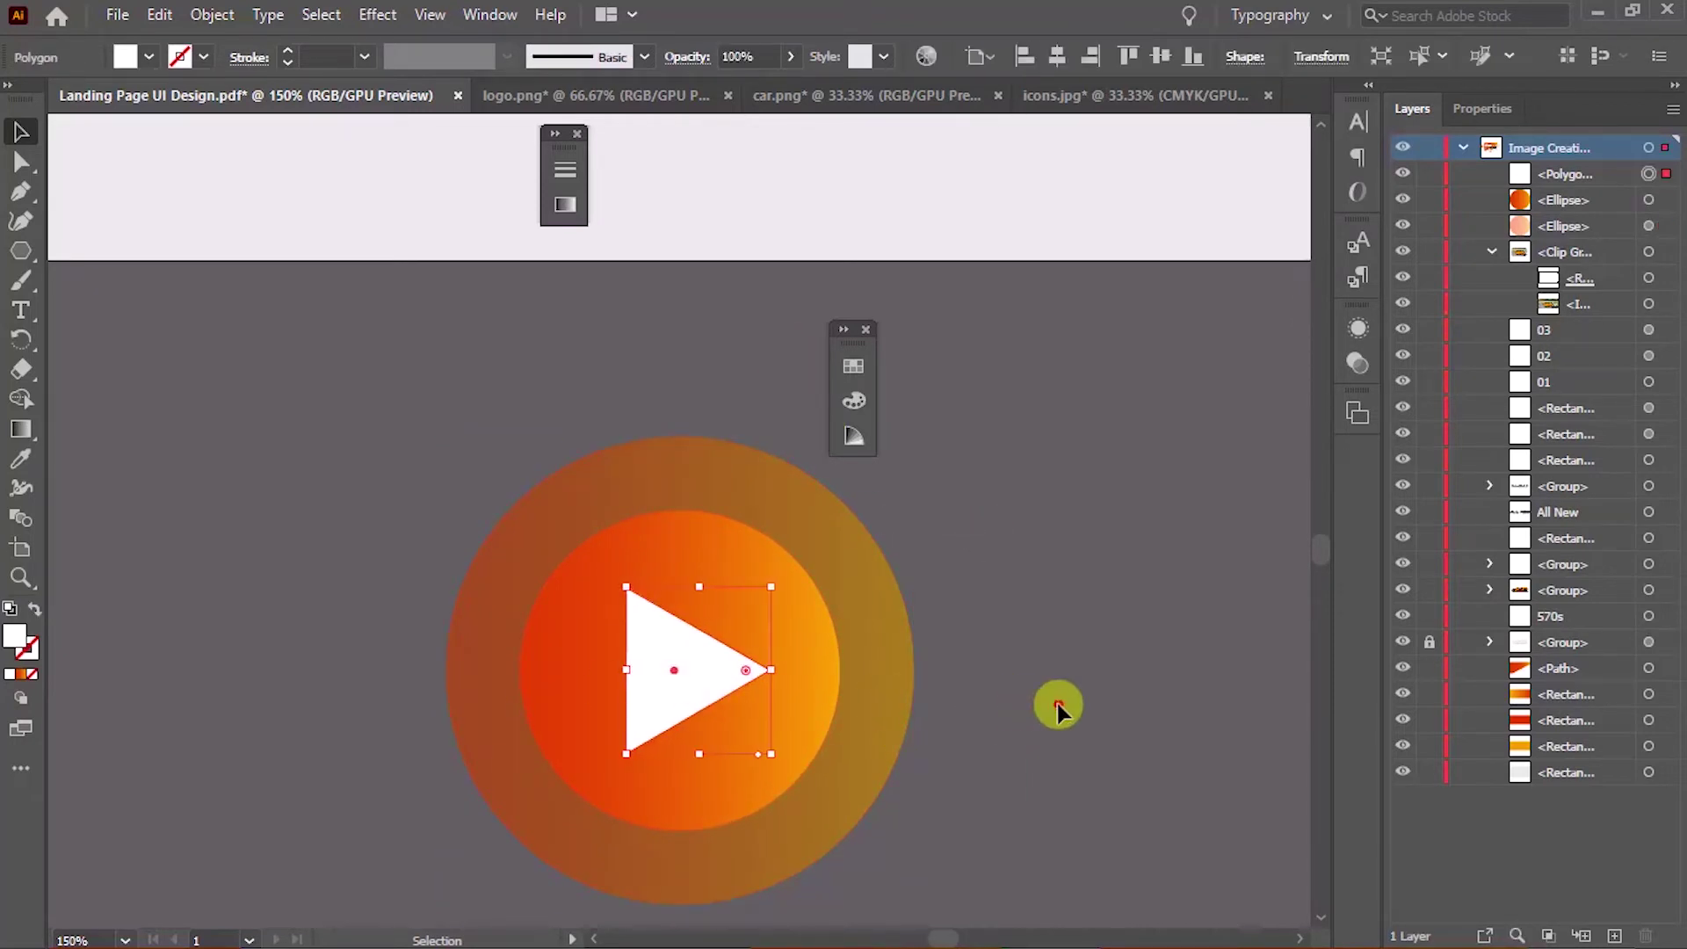
{"action": "left_click_drag", "start_coordinate": [1058, 704], "coordinate": [403, 821]}
{"action": "key", "text": "ctrl+g"}
{"action": "key", "text": "ctrl+minus"}
{"action": "key", "text": "ctrl+minus"}
{"action": "key", "text": "ctrl+minus"}
{"action": "scroll", "coordinate": [534, 787], "scroll_direction": "up", "scroll_amount": 2}
{"action": "mouse_move", "coordinate": [635, 712]}
{"action": "left_mouse_down"}
{"action": "mouse_move", "coordinate": [608, 452]}
{"action": "mouse_move", "coordinate": [654, 441]}
{"action": "mouse_move", "coordinate": [615, 439]}
{"action": "left_mouse_up"}
{"action": "left_click", "coordinate": [685, 624]}
{"action": "left_click_drag", "start_coordinate": [686, 624], "coordinate": [644, 873]}
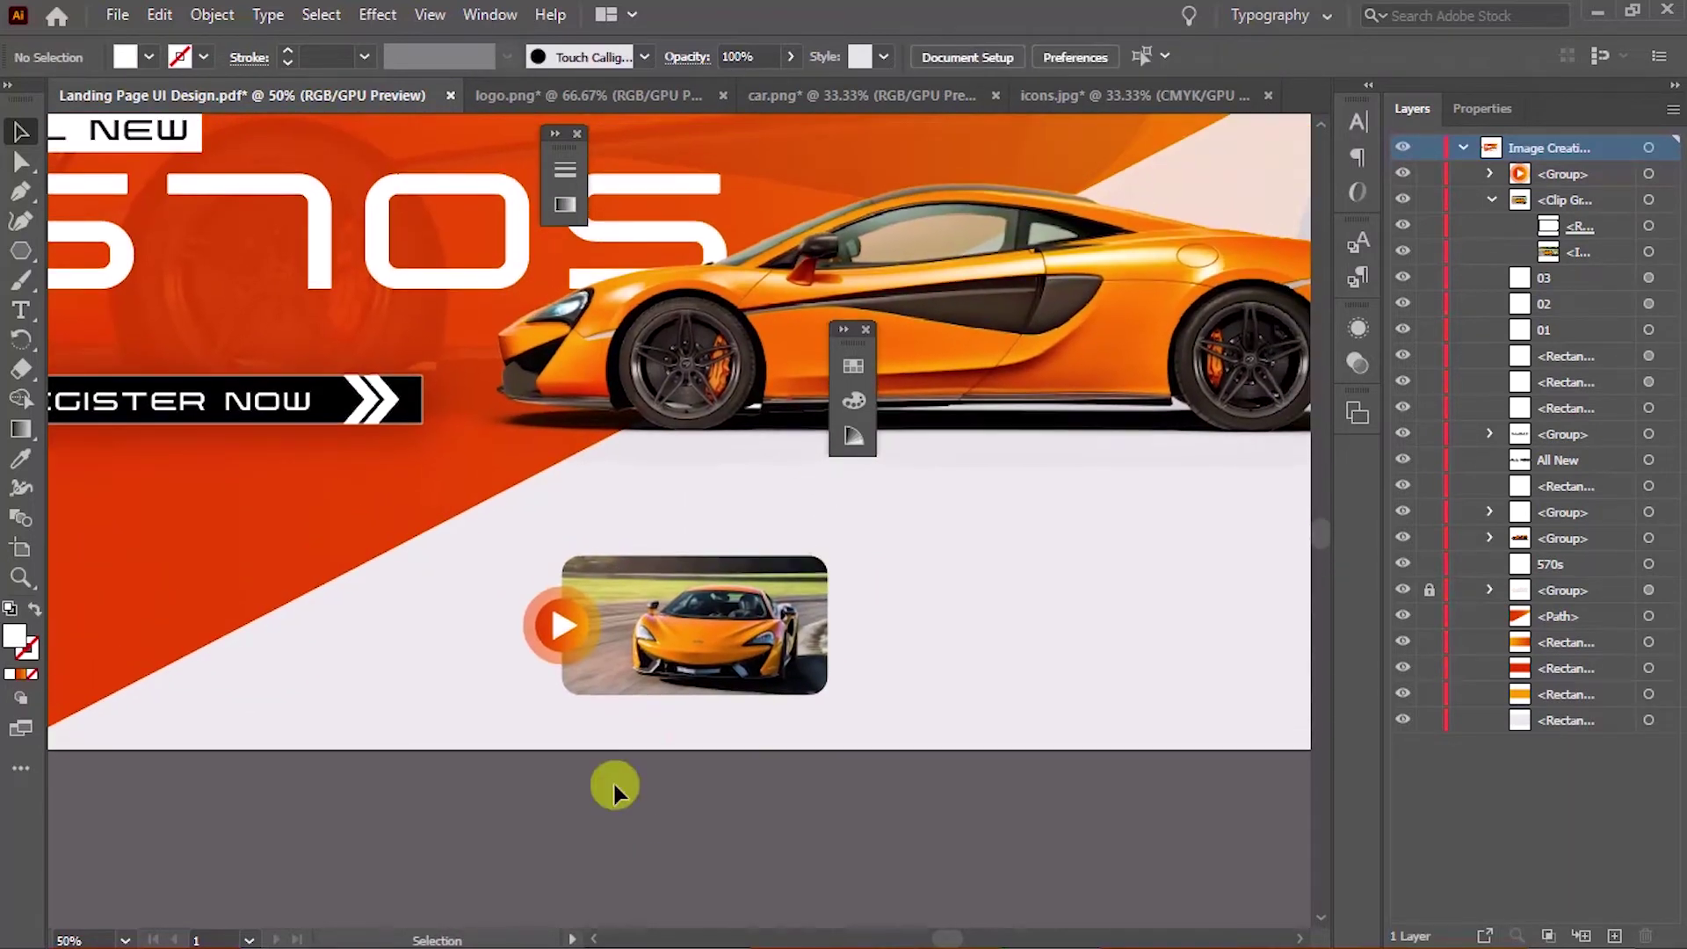
Shrink the play button slightly and vertically centre it on the car thumbnail
{"action": "scroll", "coordinate": [565, 642], "scroll_direction": "up", "scroll_amount": 3}
{"action": "left_click_drag", "start_coordinate": [493, 455], "coordinate": [503, 467]}
{"action": "left_click", "coordinate": [997, 607], "text": "shift"}
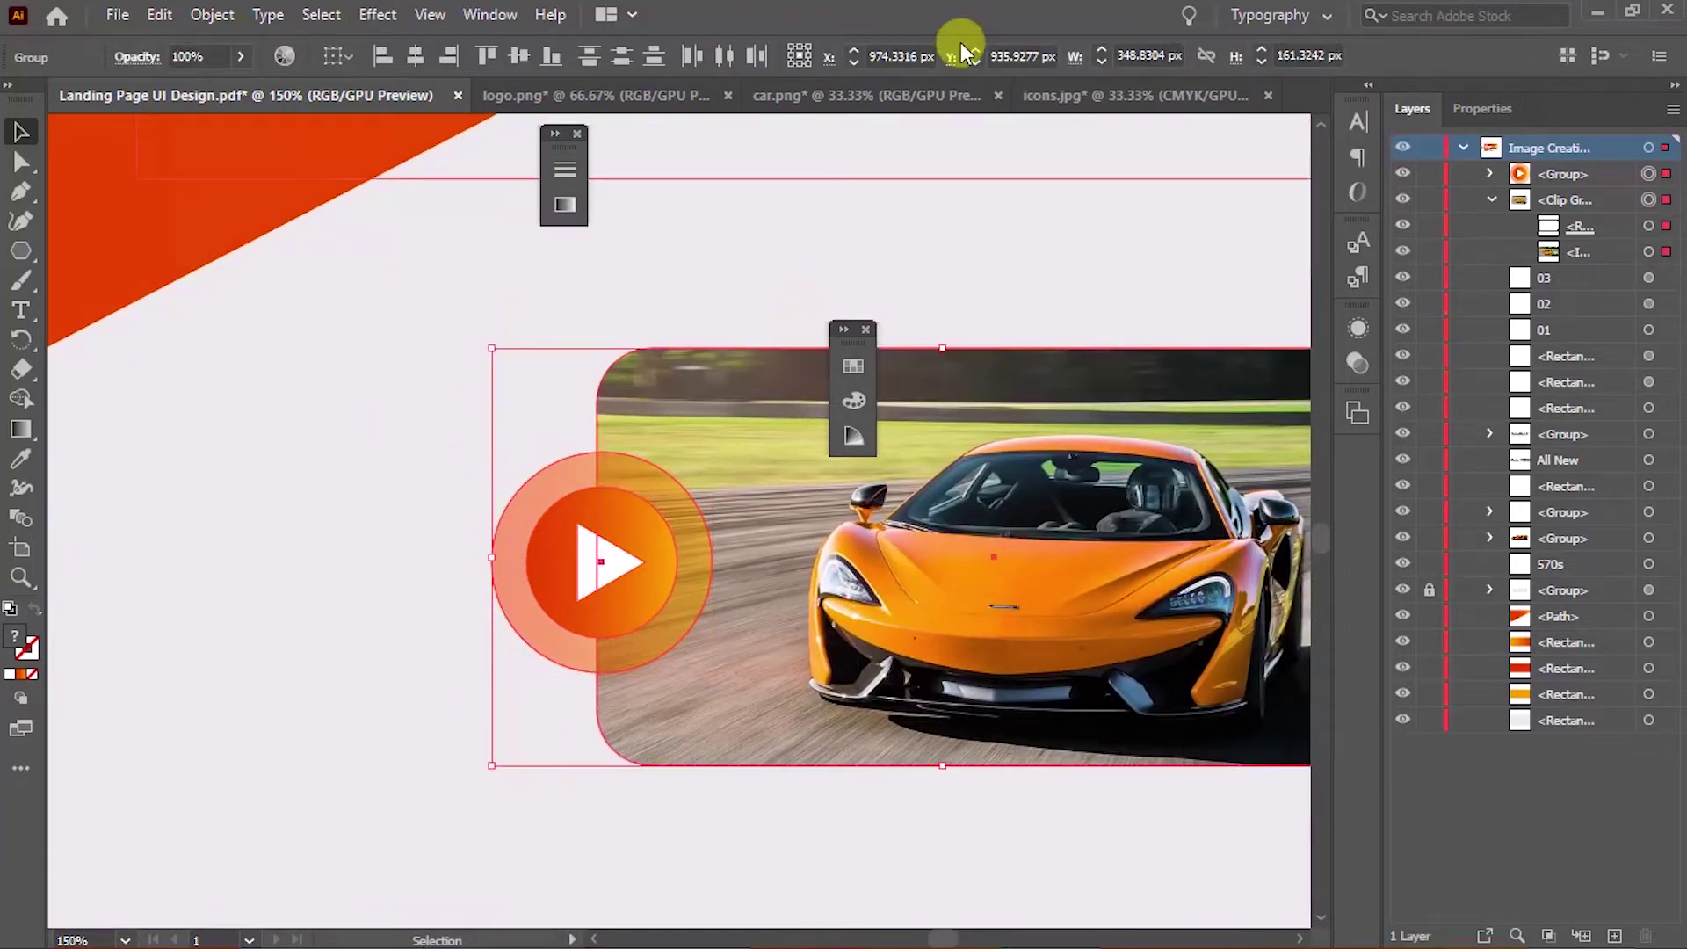
{"action": "left_click", "coordinate": [512, 60]}
{"action": "left_click", "coordinate": [358, 489]}
{"action": "key", "text": "ctrl+0"}
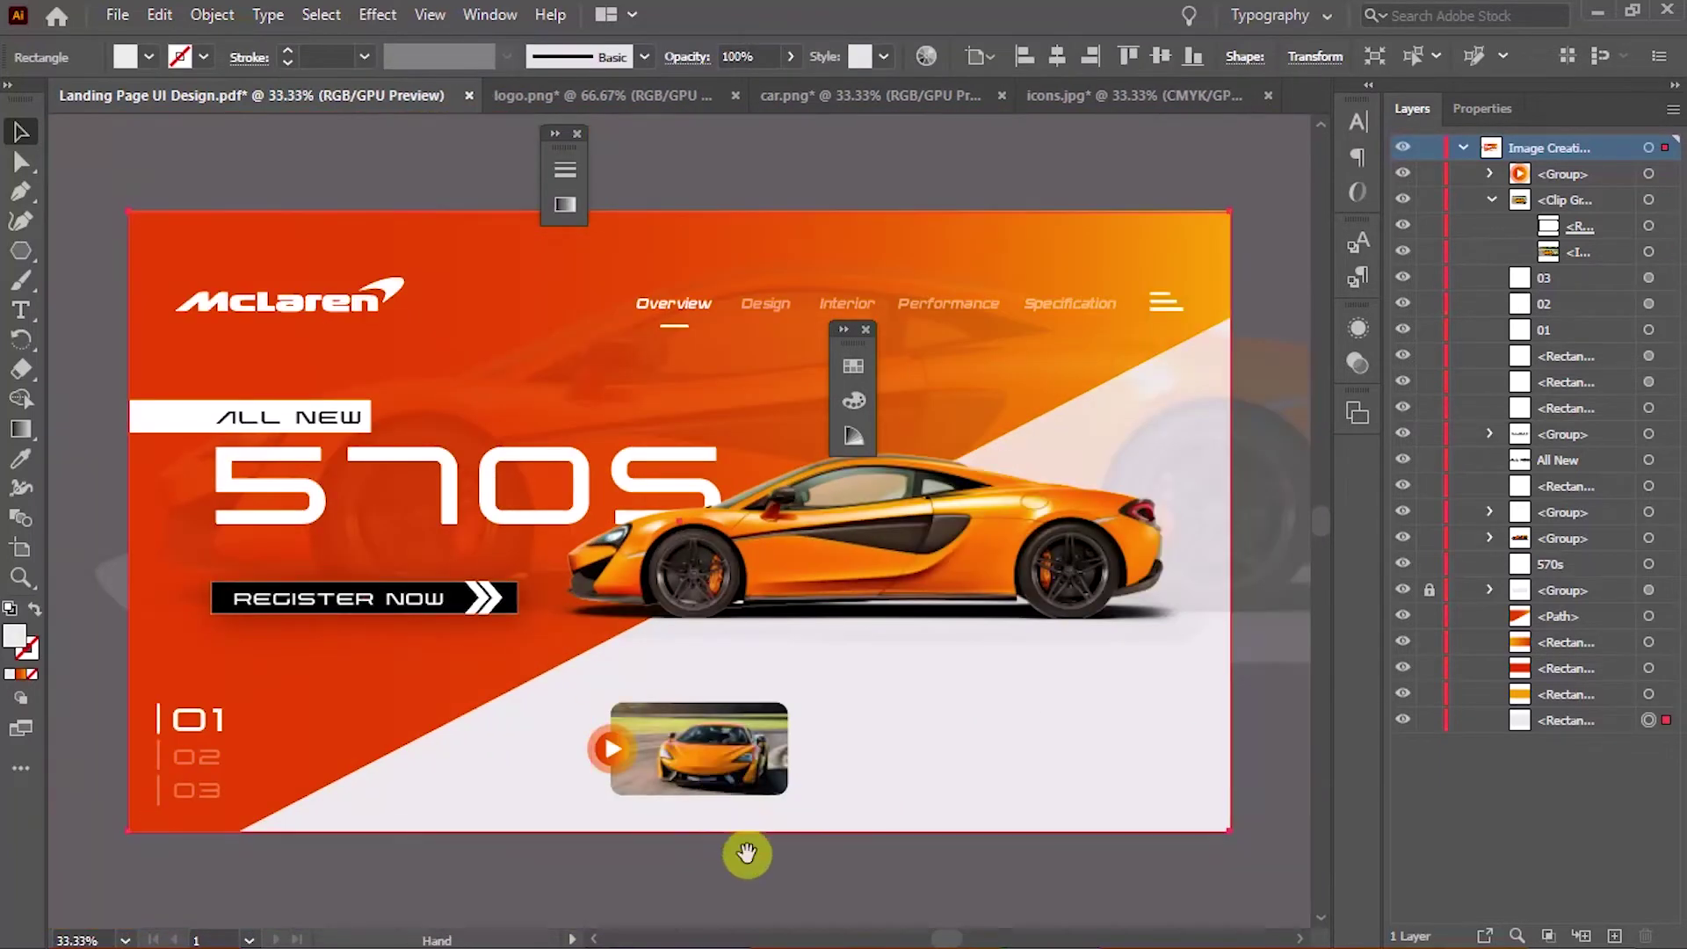
{"action": "scroll", "coordinate": [747, 853], "scroll_direction": "down", "scroll_amount": 2}
{"action": "left_click", "coordinate": [780, 827]}
{"action": "scroll", "coordinate": [781, 828], "scroll_direction": "up", "scroll_amount": 2}
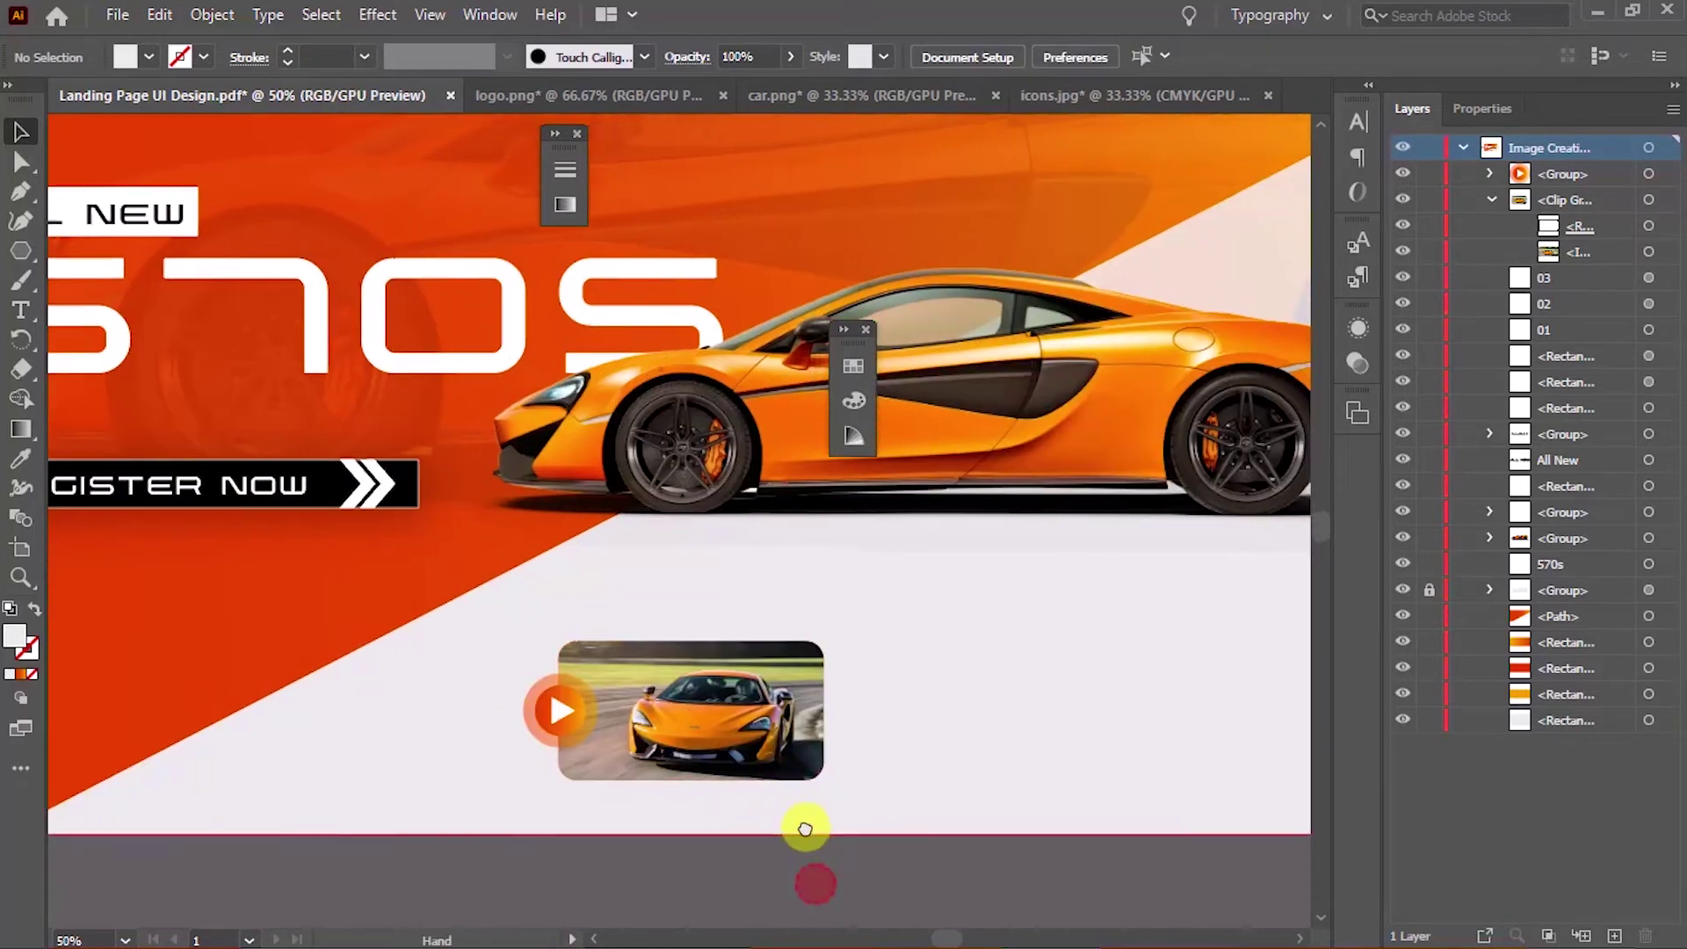
Give the thumbnail a dark grey Multiply drop shadow with 7 px offsets and 25 px blur
{"action": "left_click", "coordinate": [774, 694]}
{"action": "left_click", "coordinate": [378, 14]}
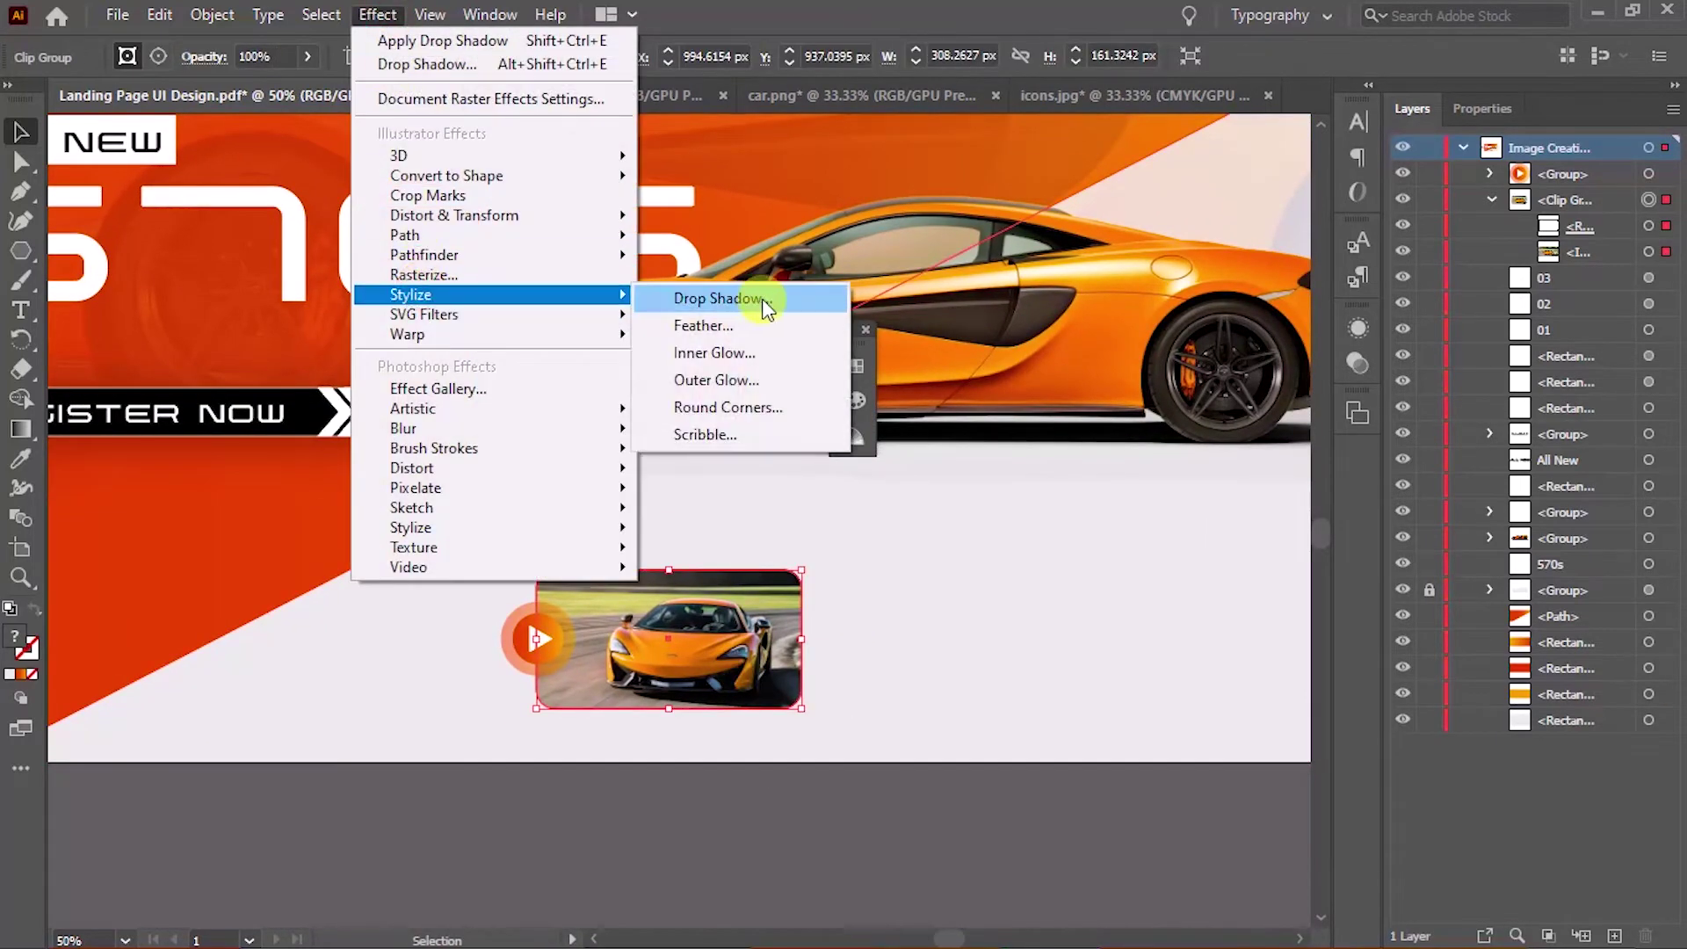
{"action": "left_click", "coordinate": [719, 295]}
{"action": "left_click", "coordinate": [1249, 465]}
{"action": "left_click", "coordinate": [930, 525]}
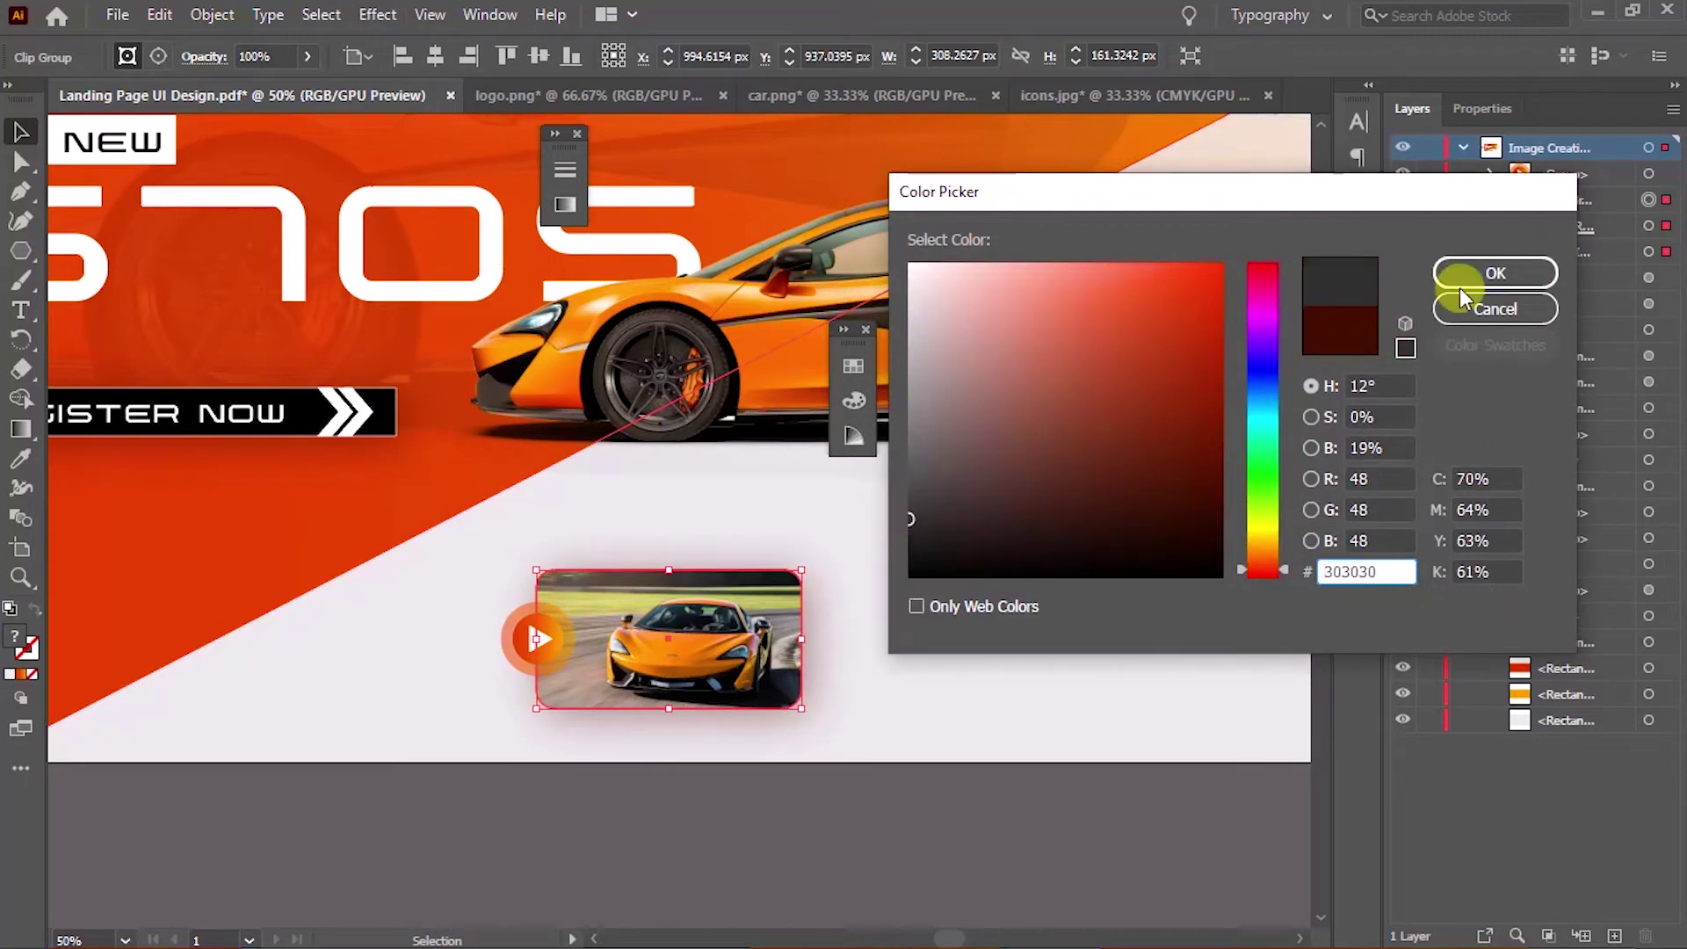
{"action": "left_click", "coordinate": [1460, 305]}
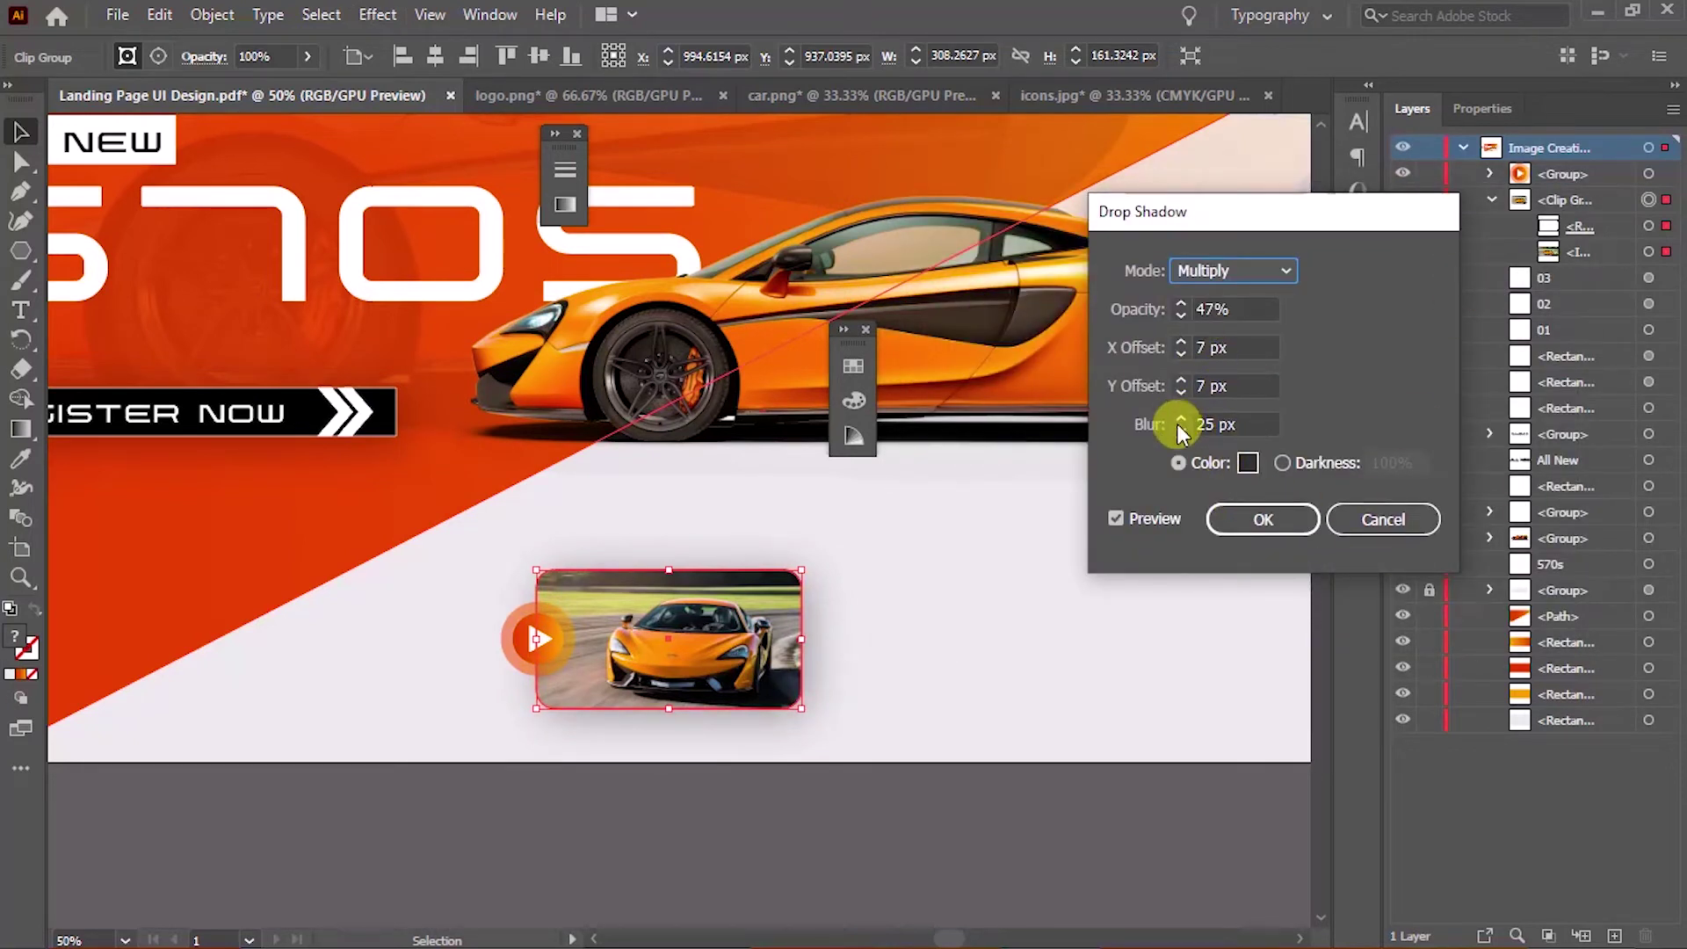
{"action": "left_click", "coordinate": [1181, 304]}
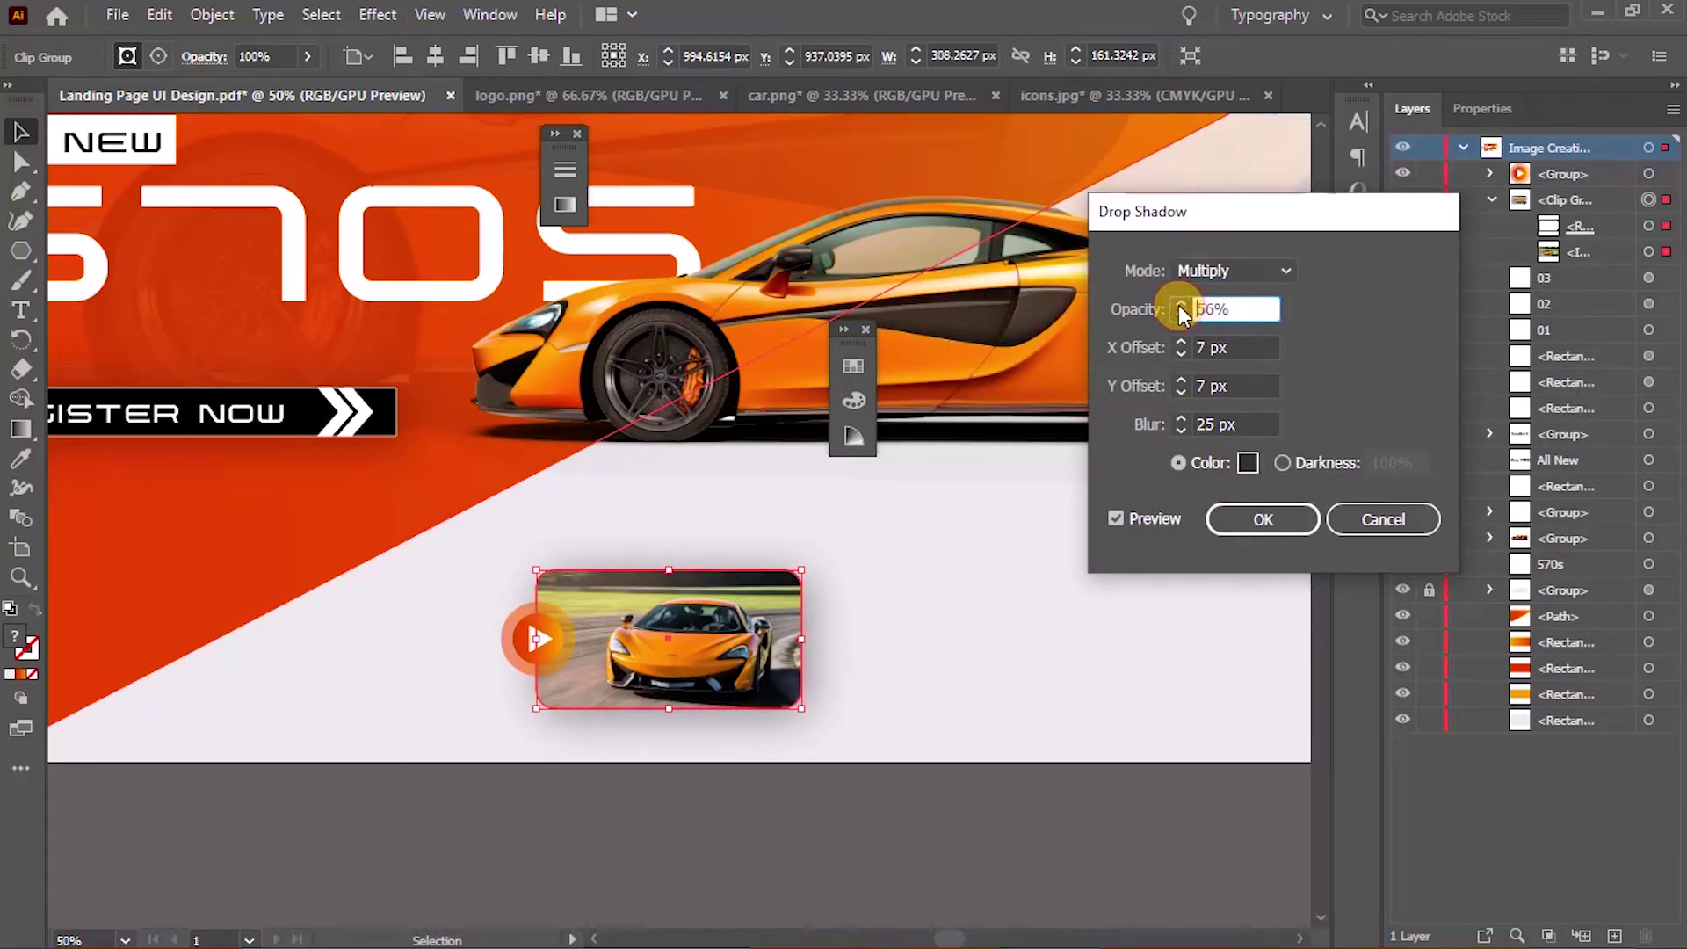
{"action": "left_click", "coordinate": [1261, 521]}
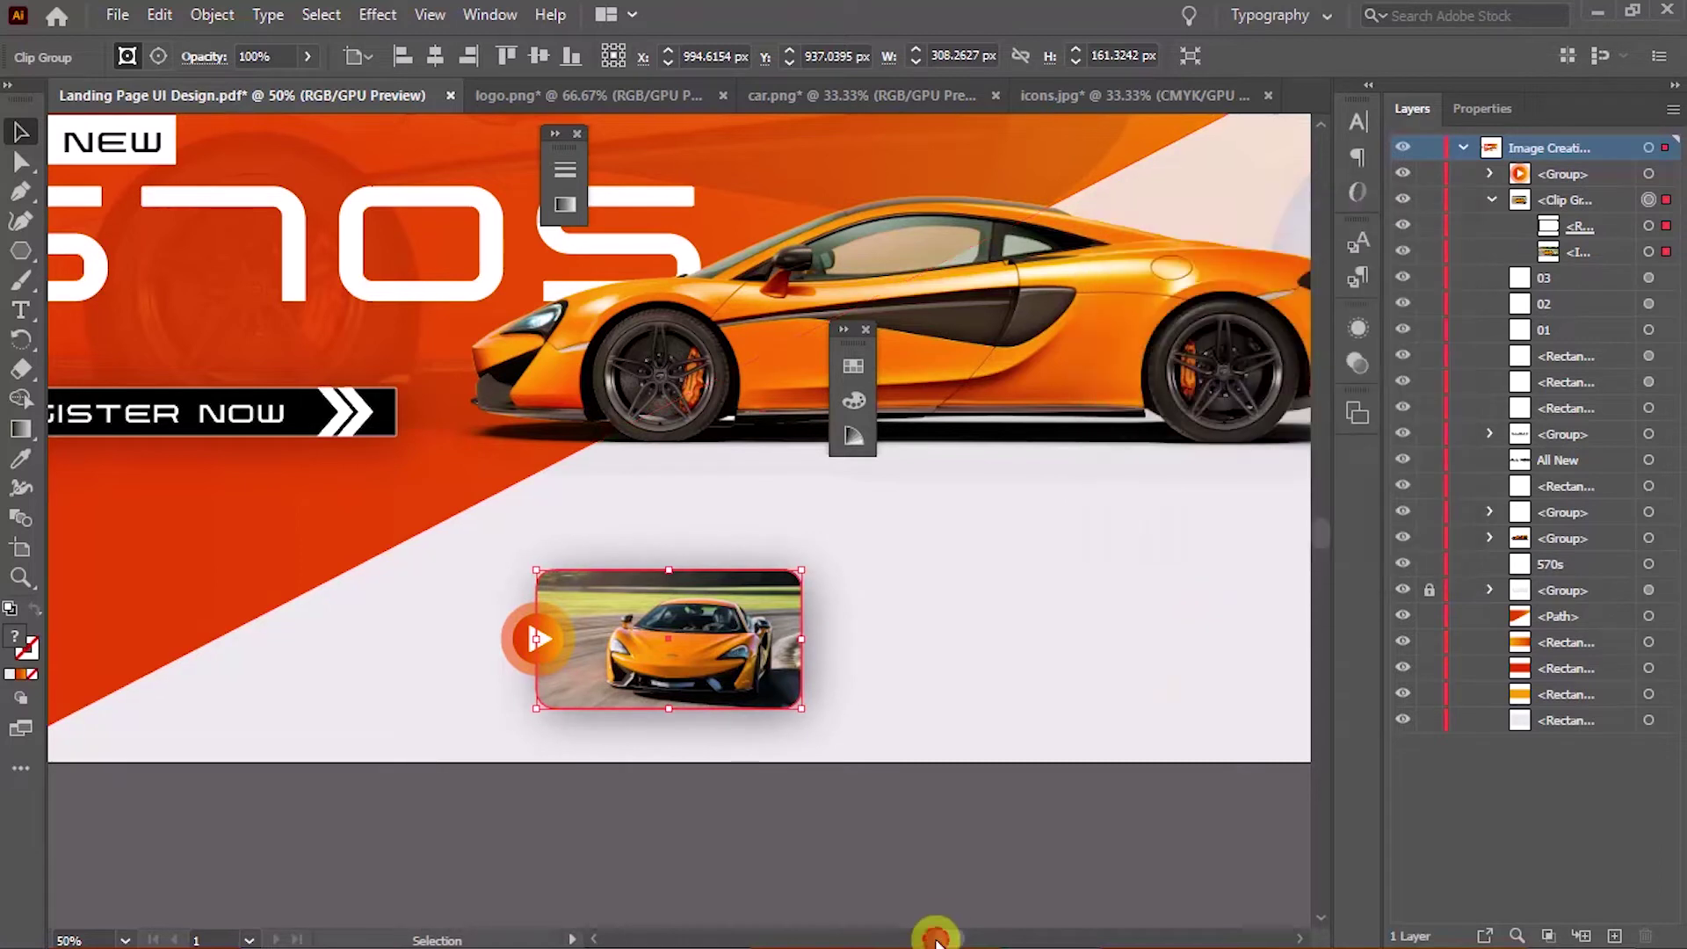
{"action": "left_click", "coordinate": [912, 862]}
{"action": "left_click_drag", "start_coordinate": [911, 862], "coordinate": [887, 851]}
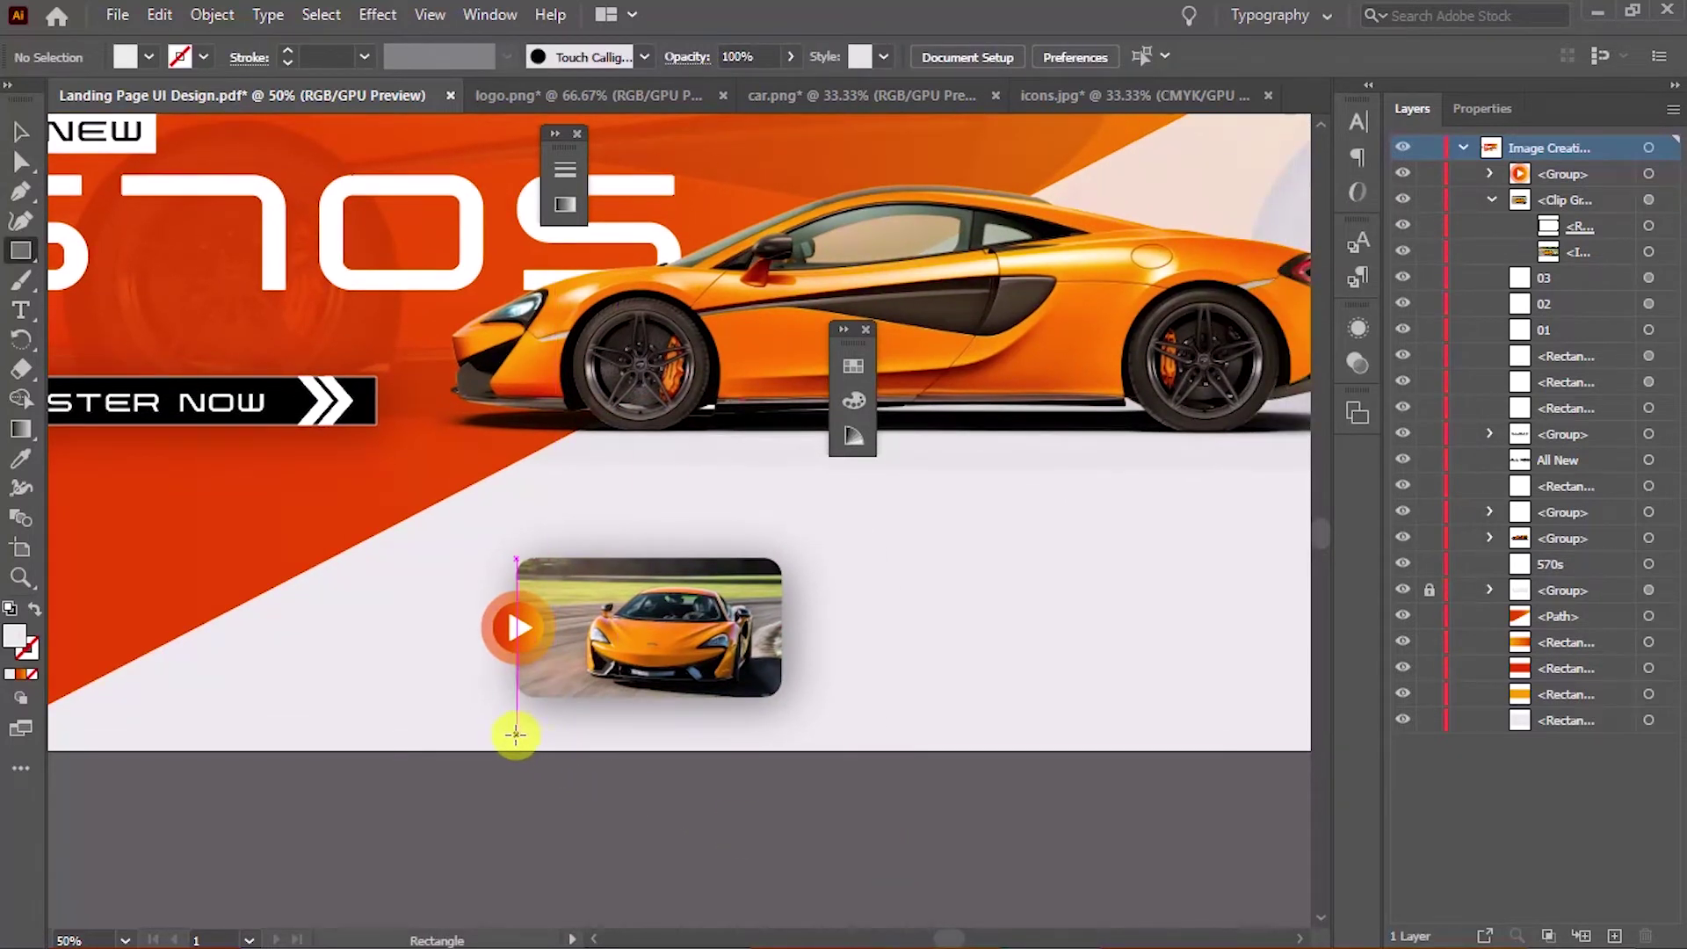
Draw a thin bar under the video thumbnail and fill it with the orange gradient
{"action": "left_click_drag", "start_coordinate": [515, 735], "coordinate": [782, 749]}
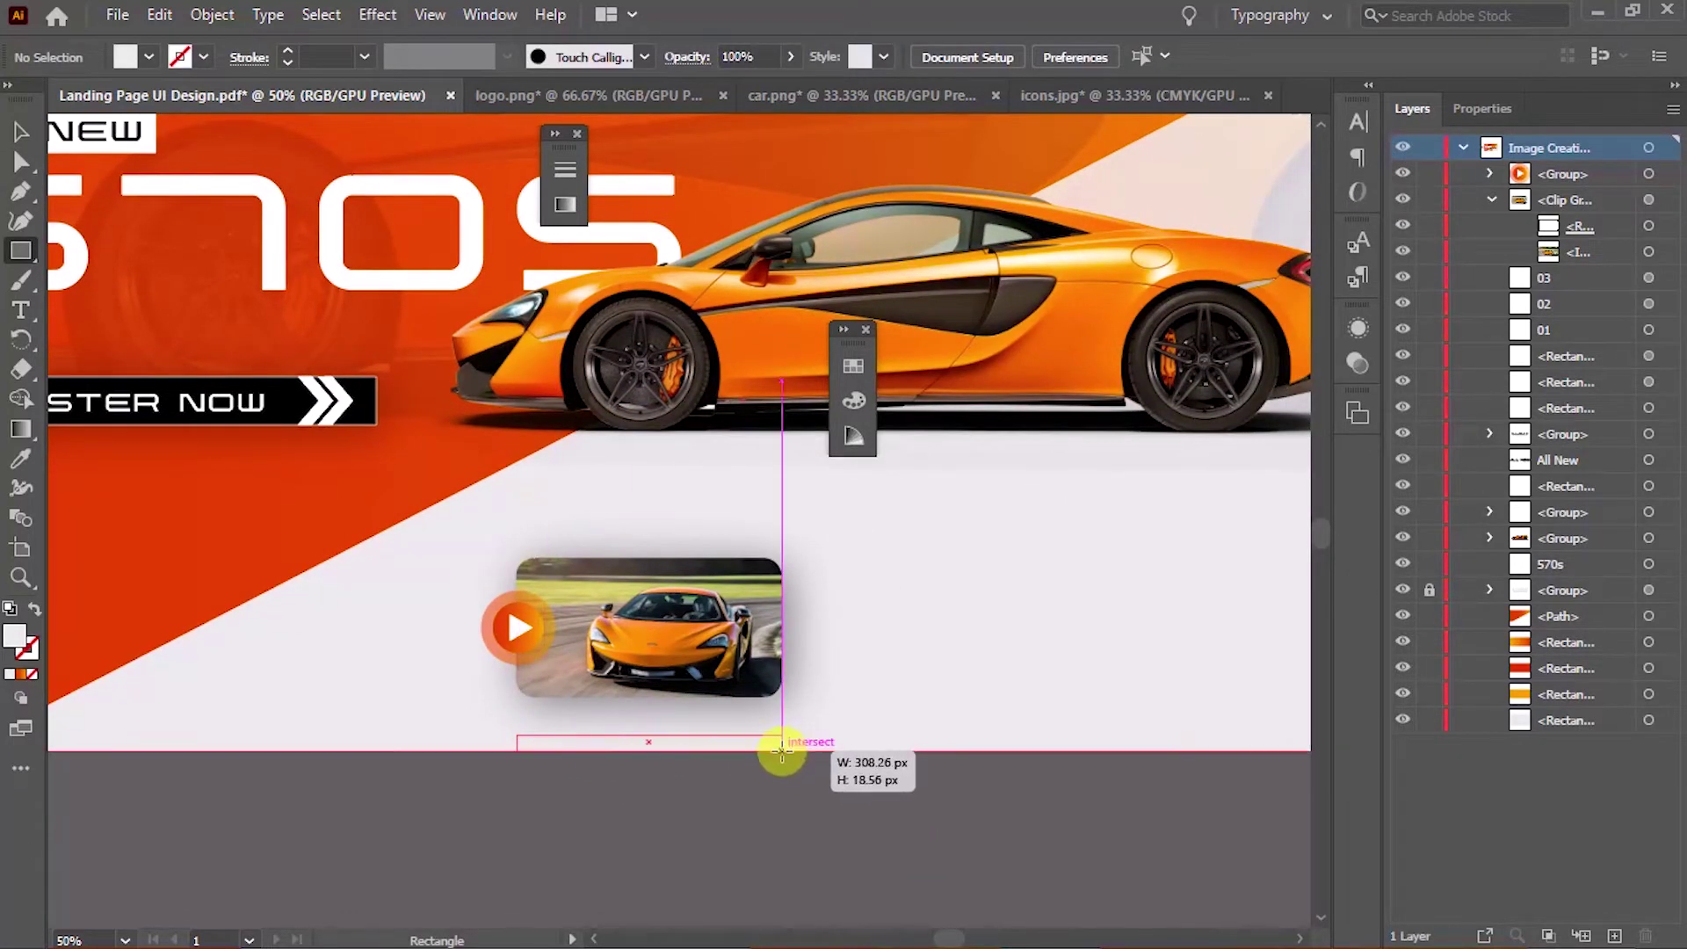
{"action": "key", "text": "i"}
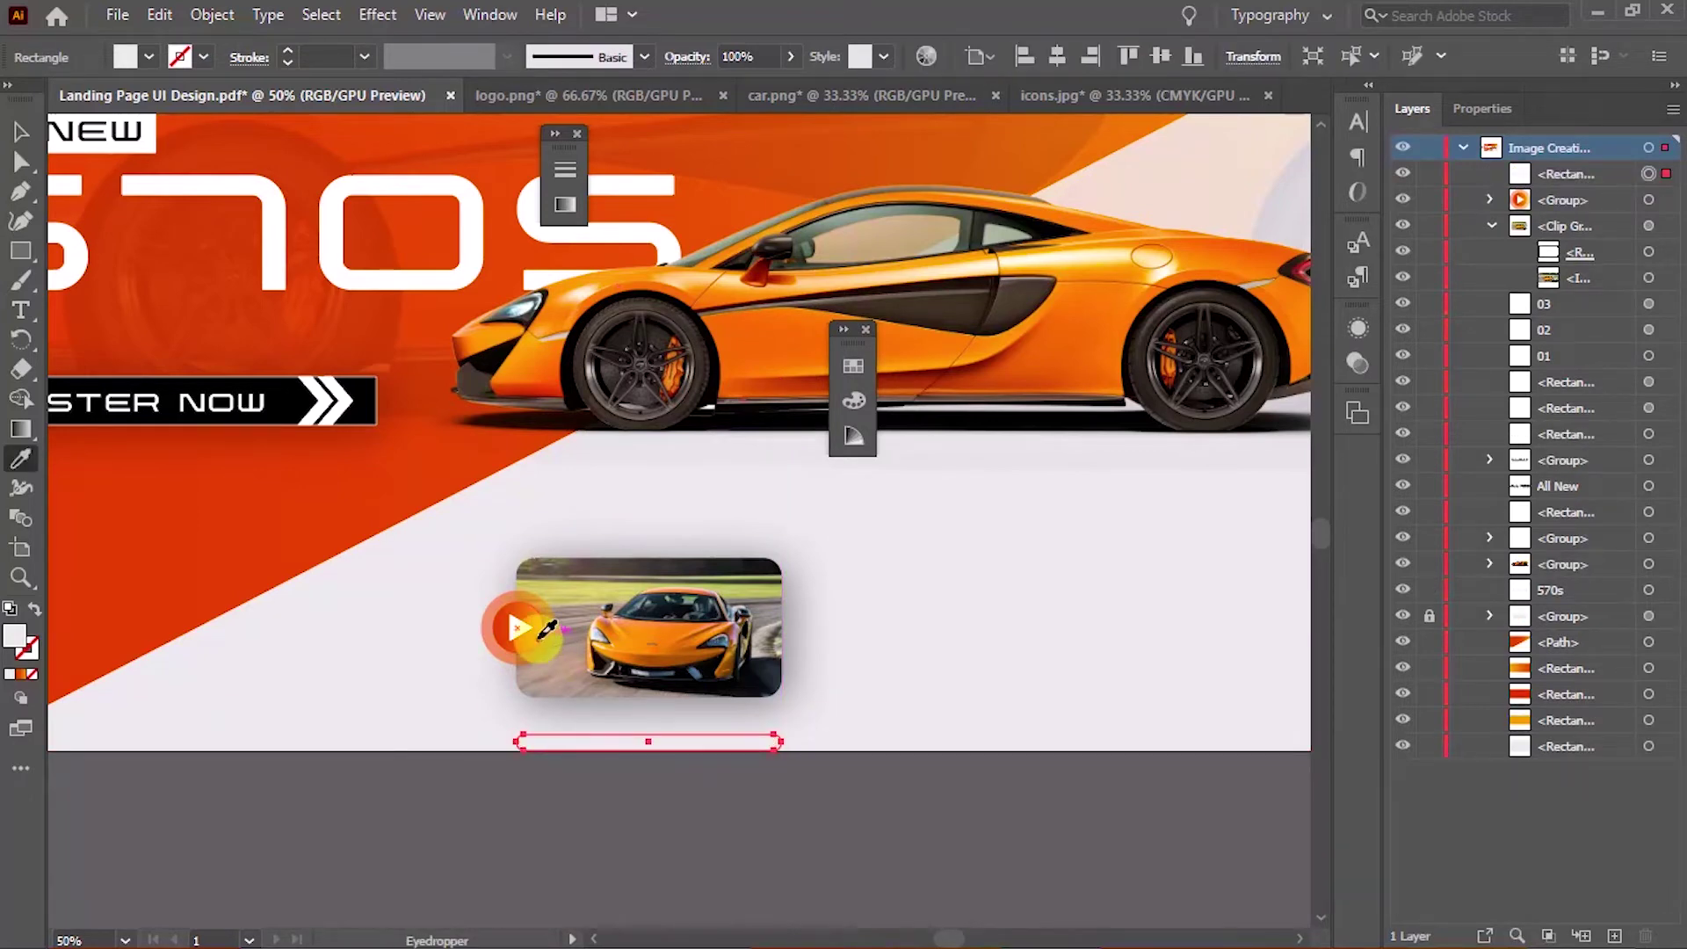
{"action": "left_click", "coordinate": [547, 629]}
{"action": "key", "text": "v"}
{"action": "left_click", "coordinate": [844, 804]}
{"action": "key", "text": "ctrl+minus"}
{"action": "mouse_move", "coordinate": [862, 769]}
{"action": "left_mouse_down"}
{"action": "mouse_move", "coordinate": [859, 823]}
{"action": "mouse_move", "coordinate": [833, 852]}
{"action": "left_mouse_up"}
{"action": "left_click_drag", "start_coordinate": [967, 801], "coordinate": [929, 789]}
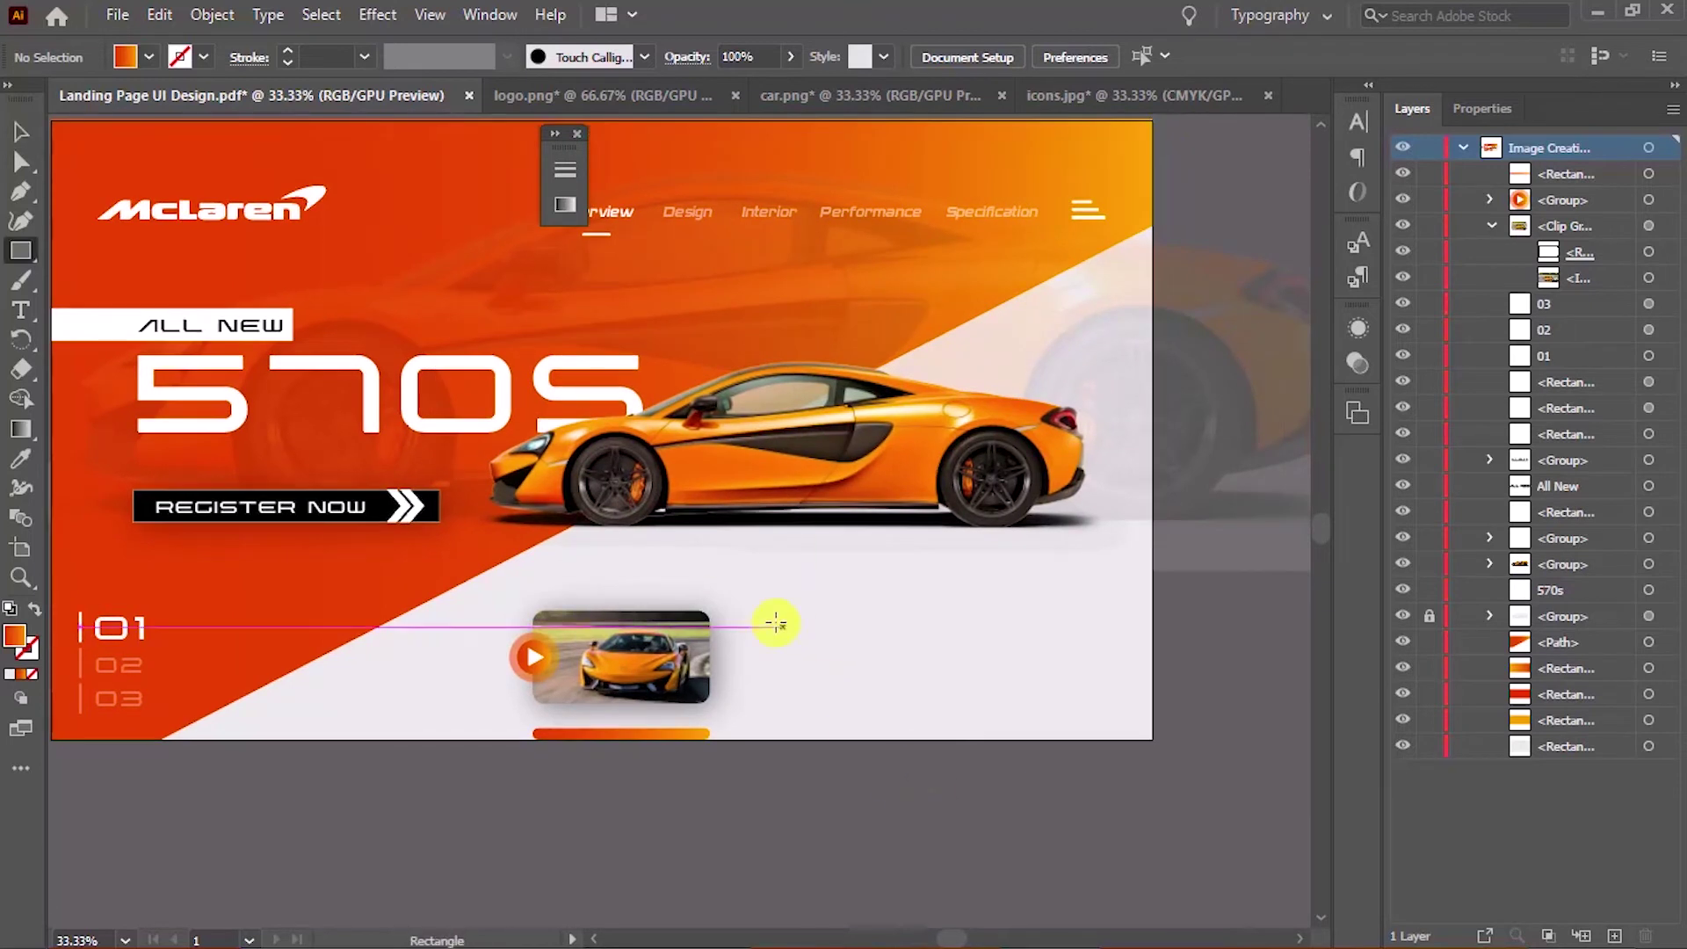
Draw a 501 × 161 px panel right of the thumbnail and round its corners
{"action": "left_click_drag", "start_coordinate": [758, 609], "coordinate": [1080, 703]}
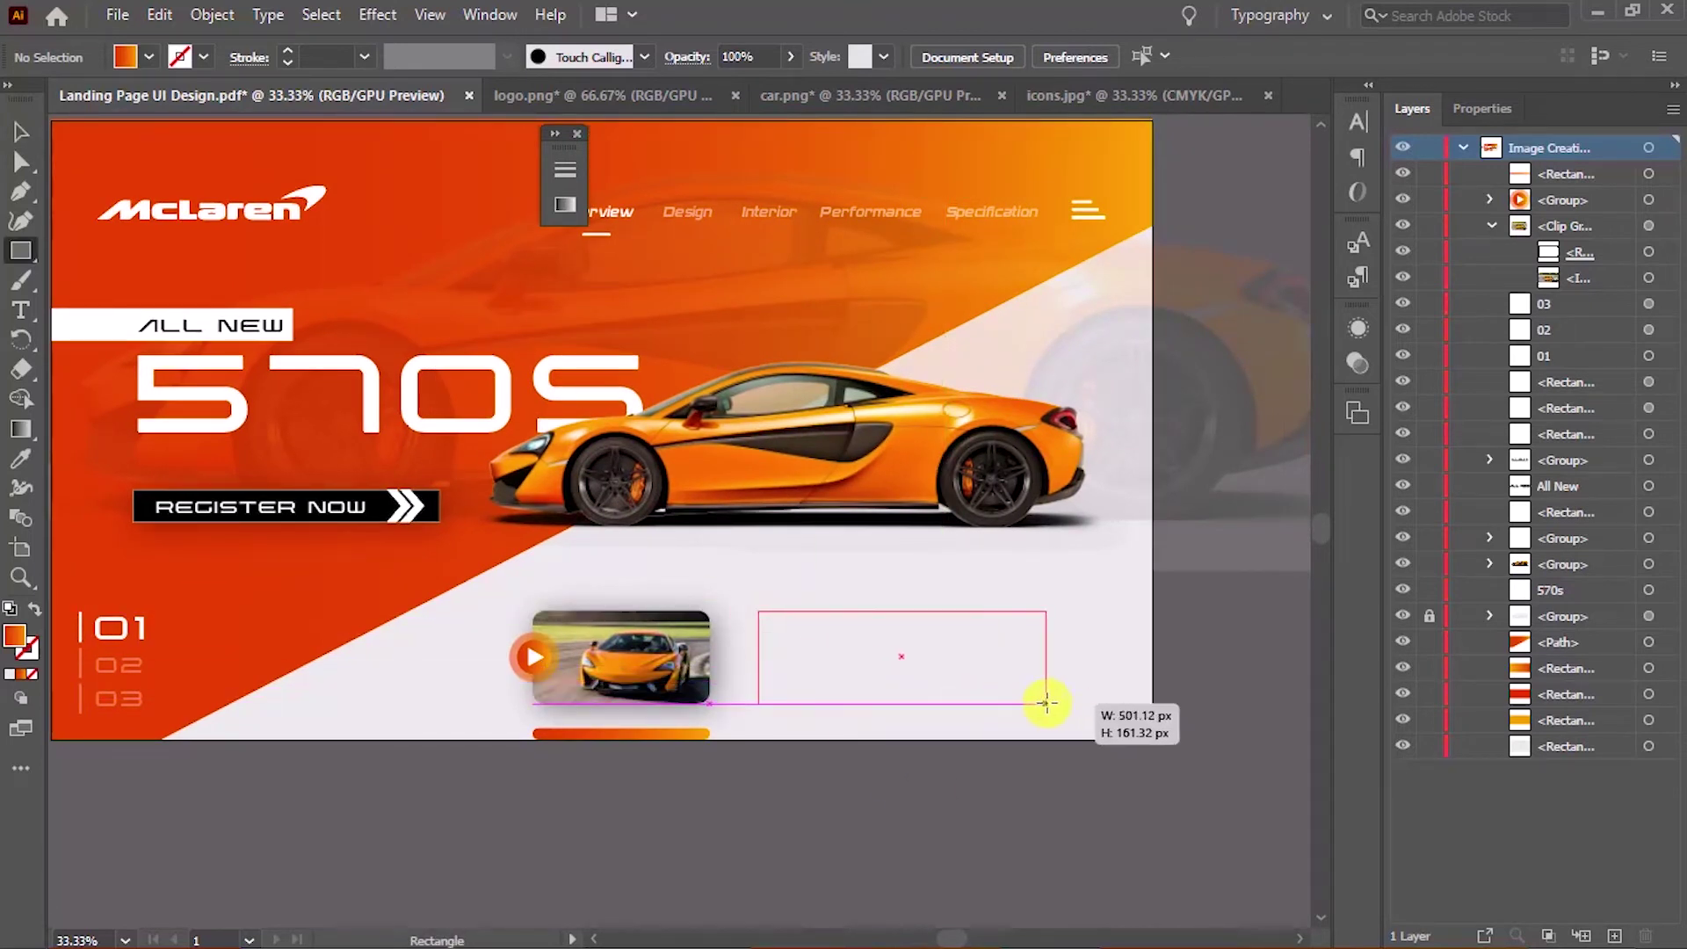
{"action": "left_click_drag", "start_coordinate": [1083, 703], "coordinate": [1083, 703]}
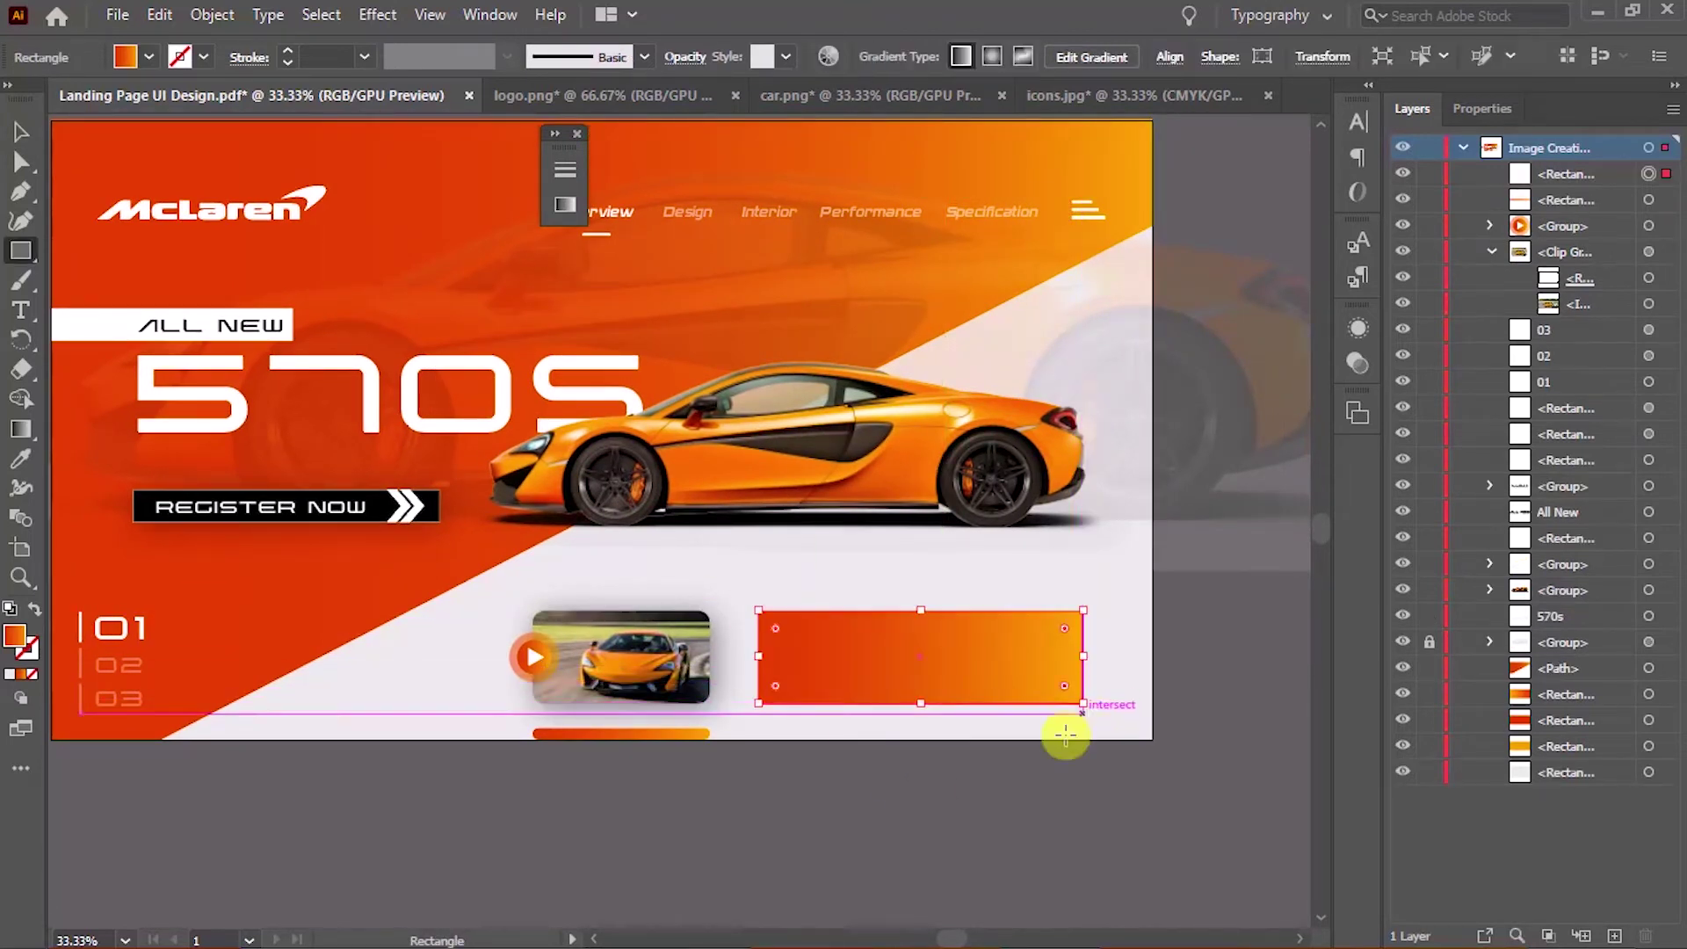
{"action": "key", "text": "a"}
{"action": "left_click_drag", "start_coordinate": [1064, 629], "coordinate": [1061, 639]}
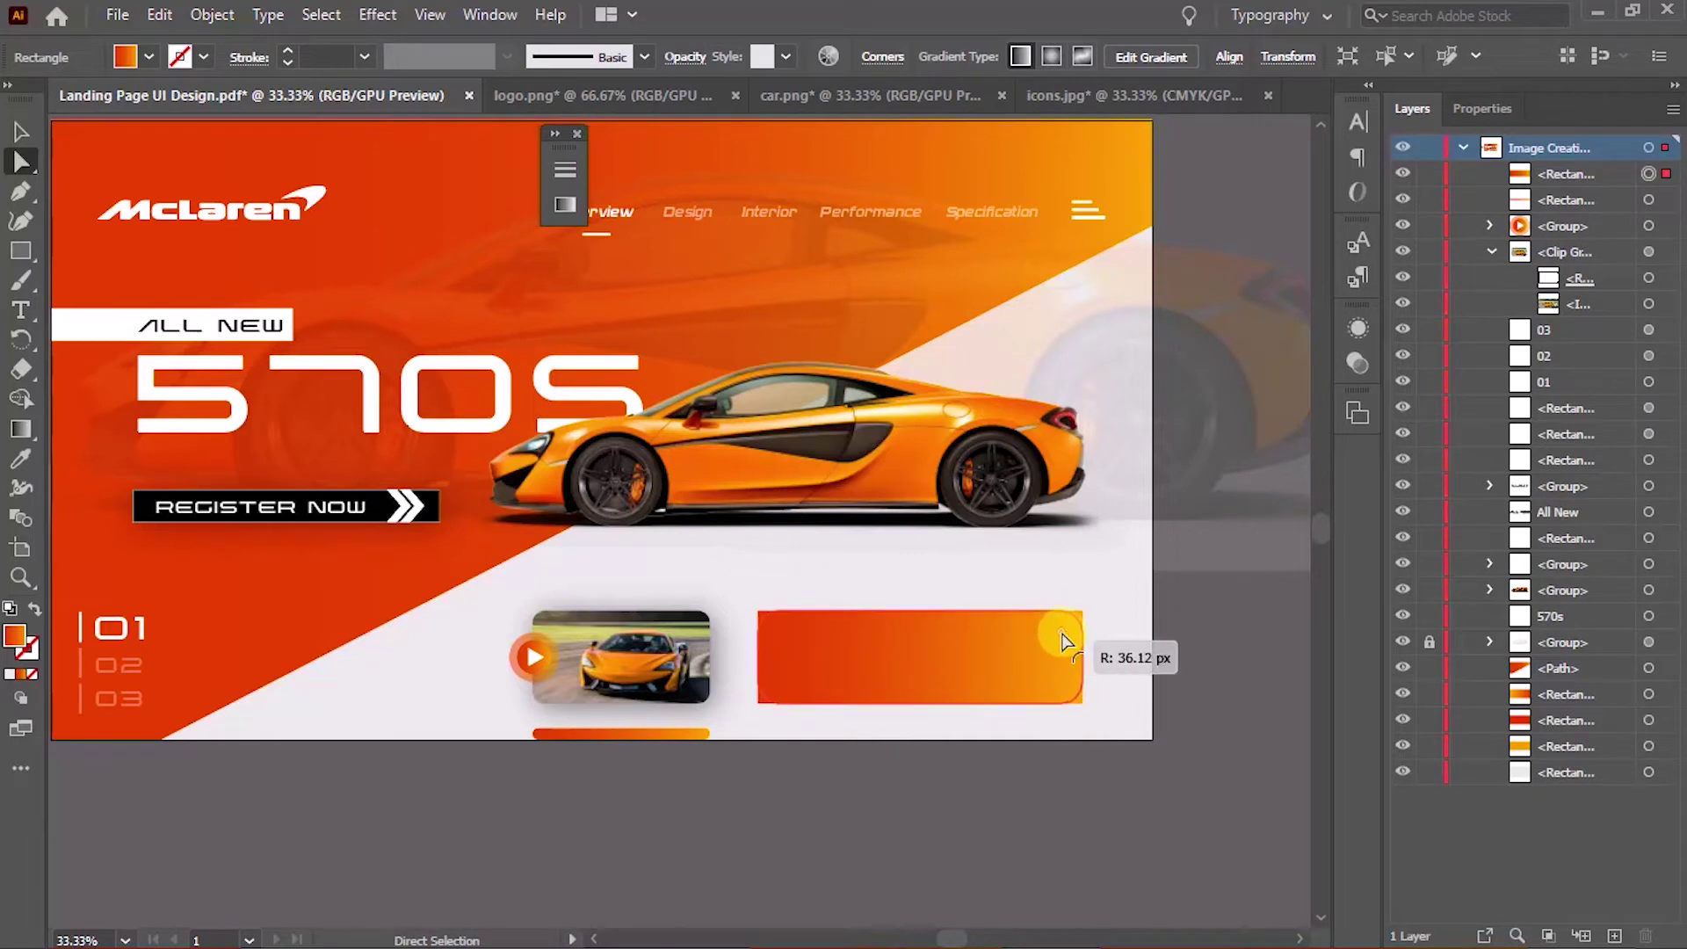
{"action": "key", "text": "v"}
Group the headline, button, numbers and panel, then centre the group horizontally
{"action": "left_click_drag", "start_coordinate": [1058, 704], "coordinate": [477, 460]}
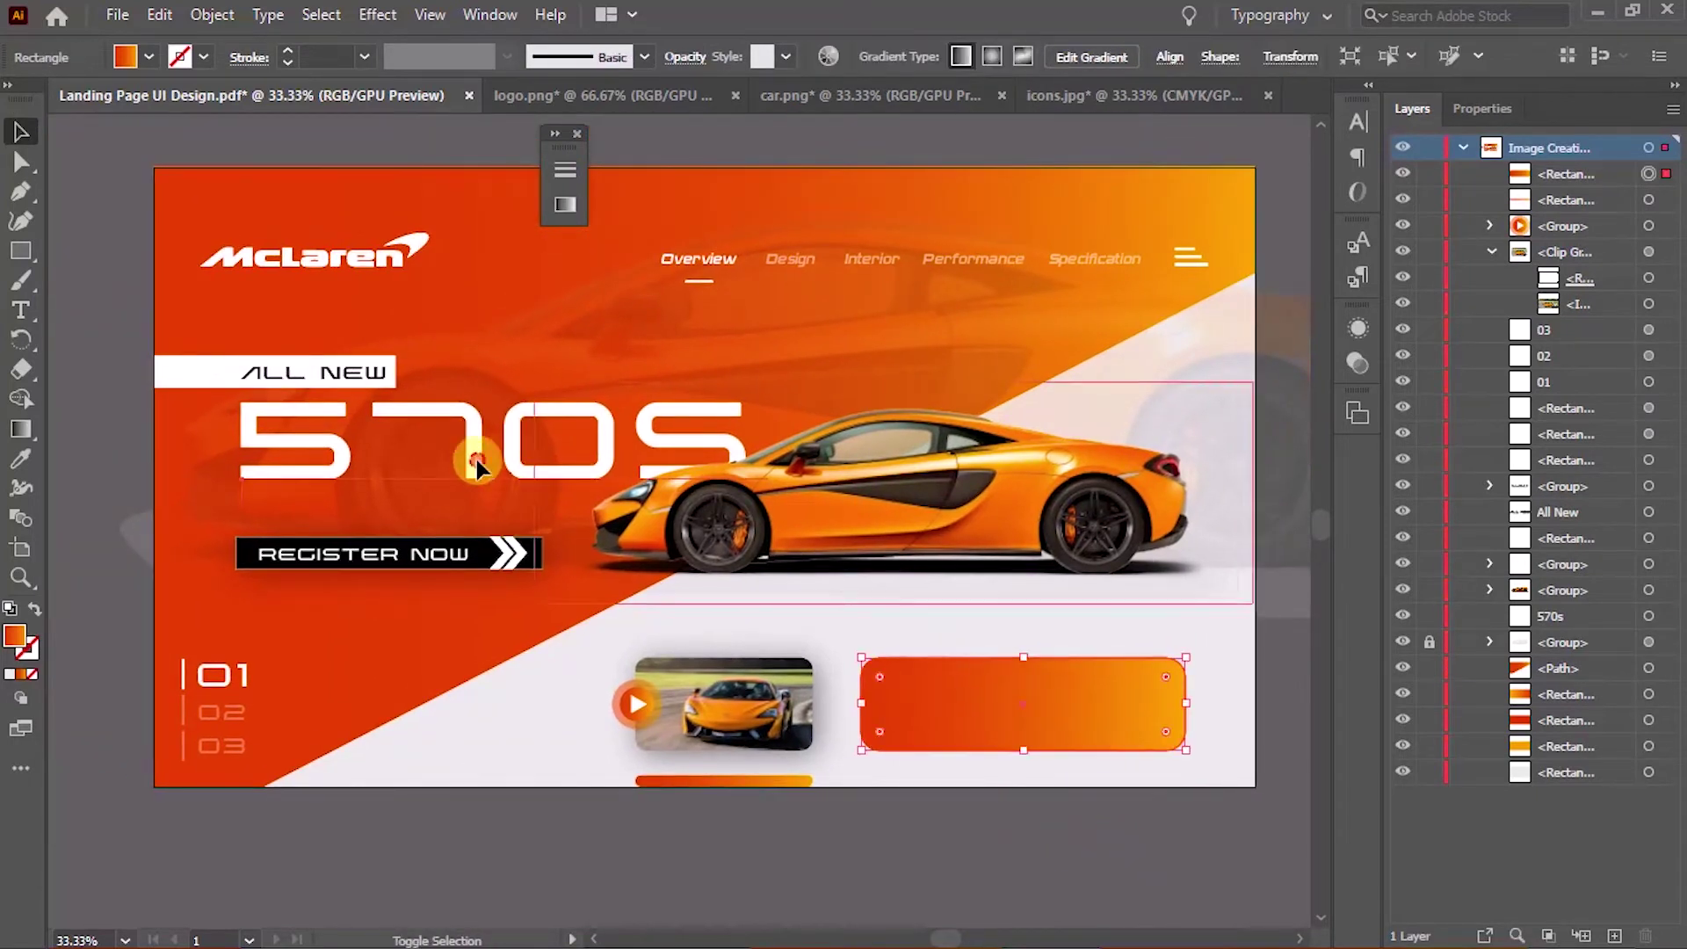
{"action": "key", "text": "ctrl+g"}
{"action": "left_click", "coordinate": [827, 56]}
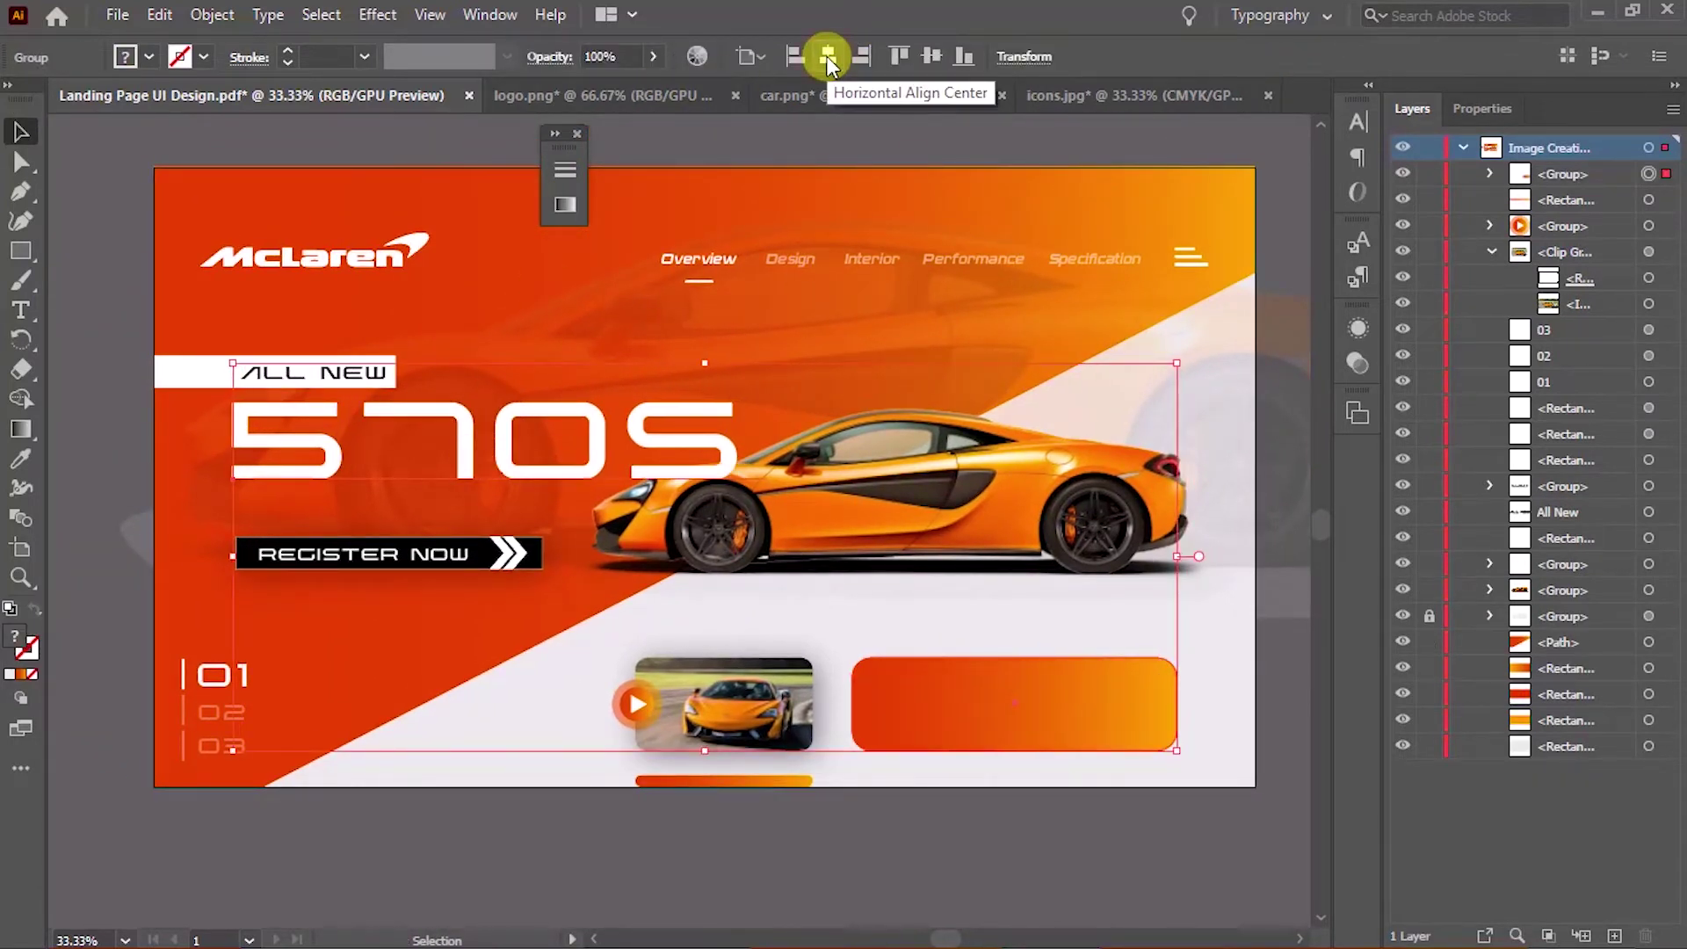
{"action": "left_click", "coordinate": [899, 863]}
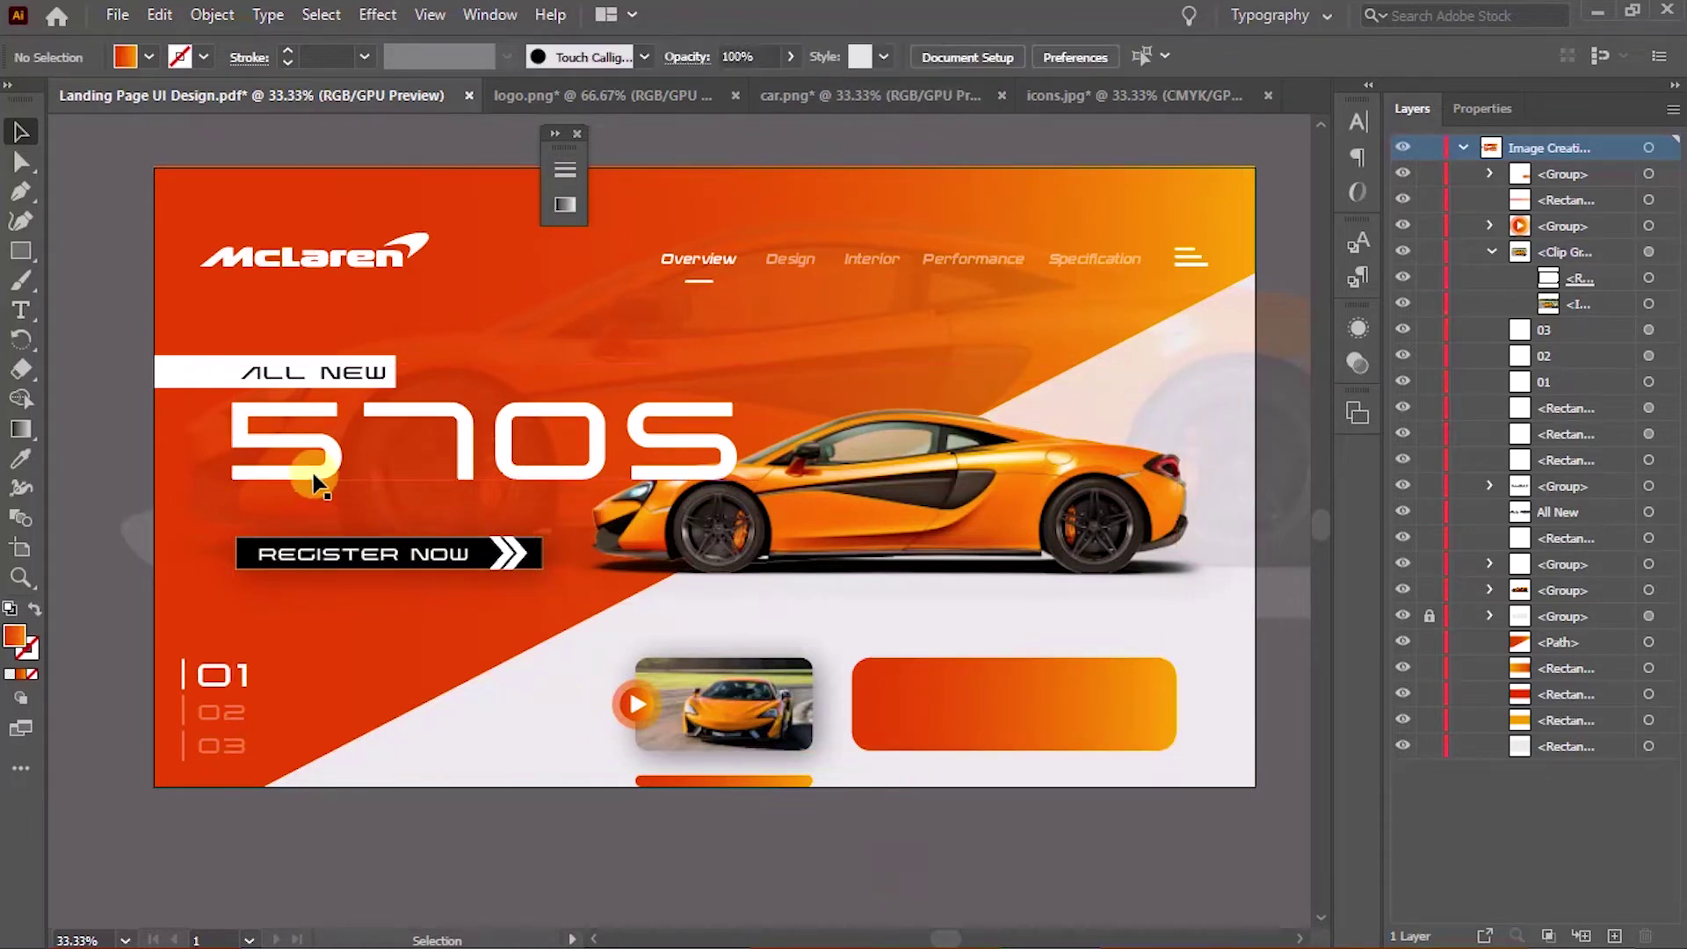
Lock the 570s headline, select the ALL NEW text, then unlock all objects
{"action": "left_click", "coordinate": [274, 378]}
{"action": "key", "text": "a"}
{"action": "left_click", "coordinate": [859, 858]}
{"action": "left_click_drag", "start_coordinate": [1011, 872], "coordinate": [984, 863]}
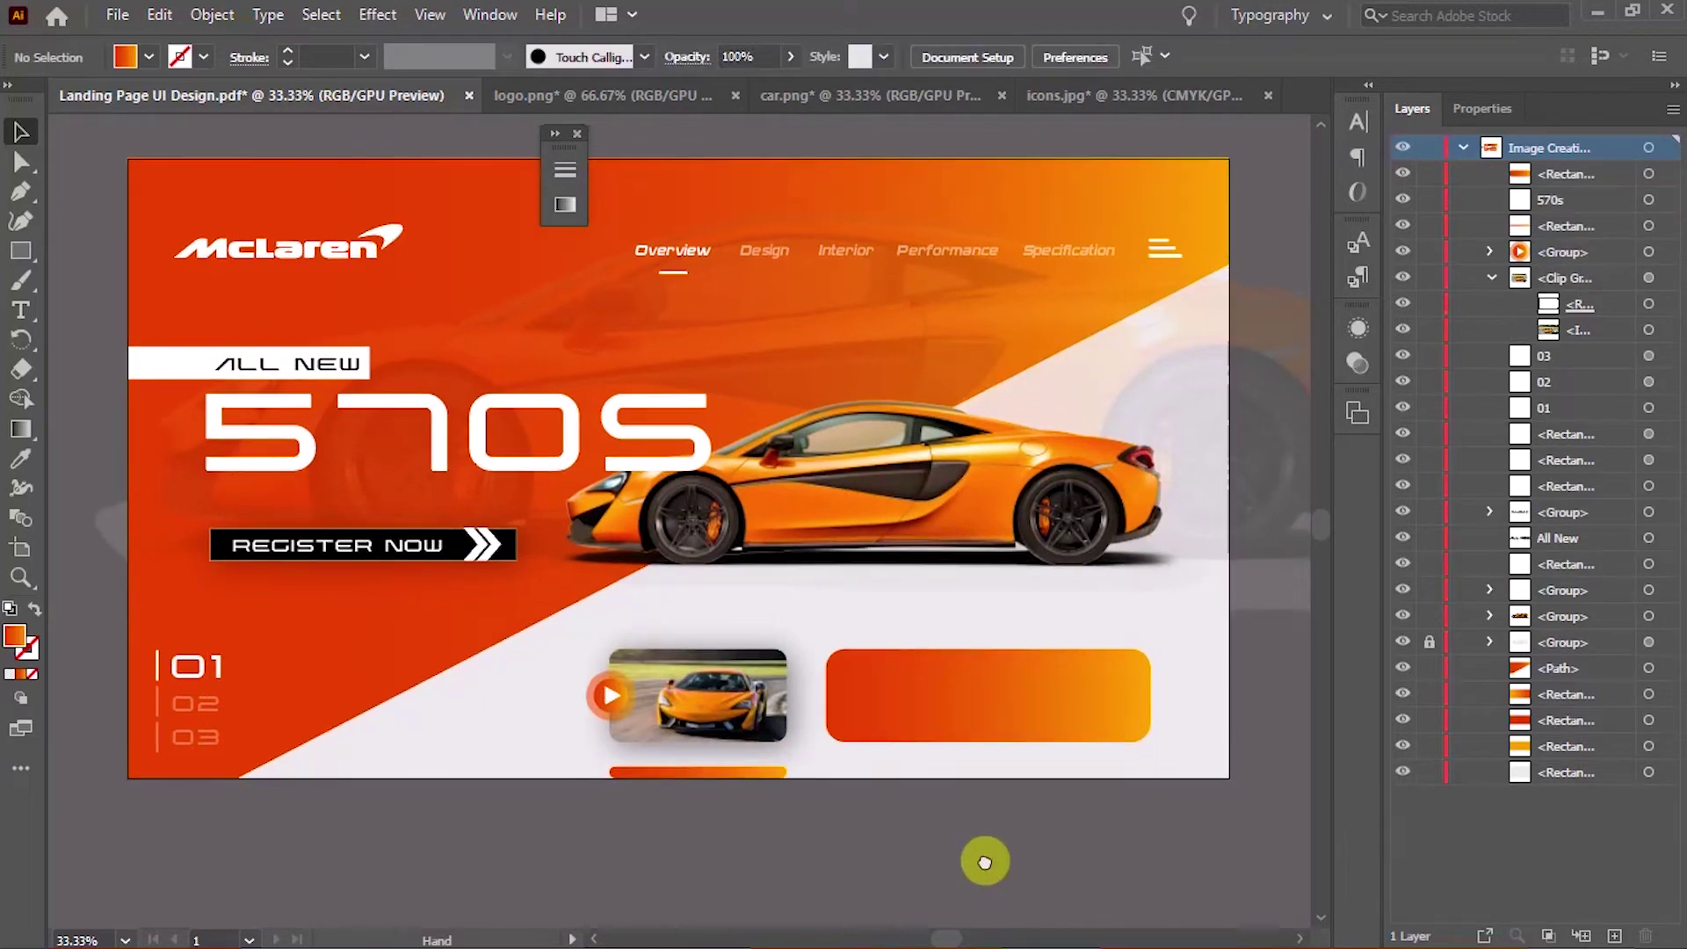
{"action": "left_click", "coordinate": [326, 376]}
{"action": "key", "text": "ctrl+2"}
{"action": "left_click", "coordinate": [309, 369]}
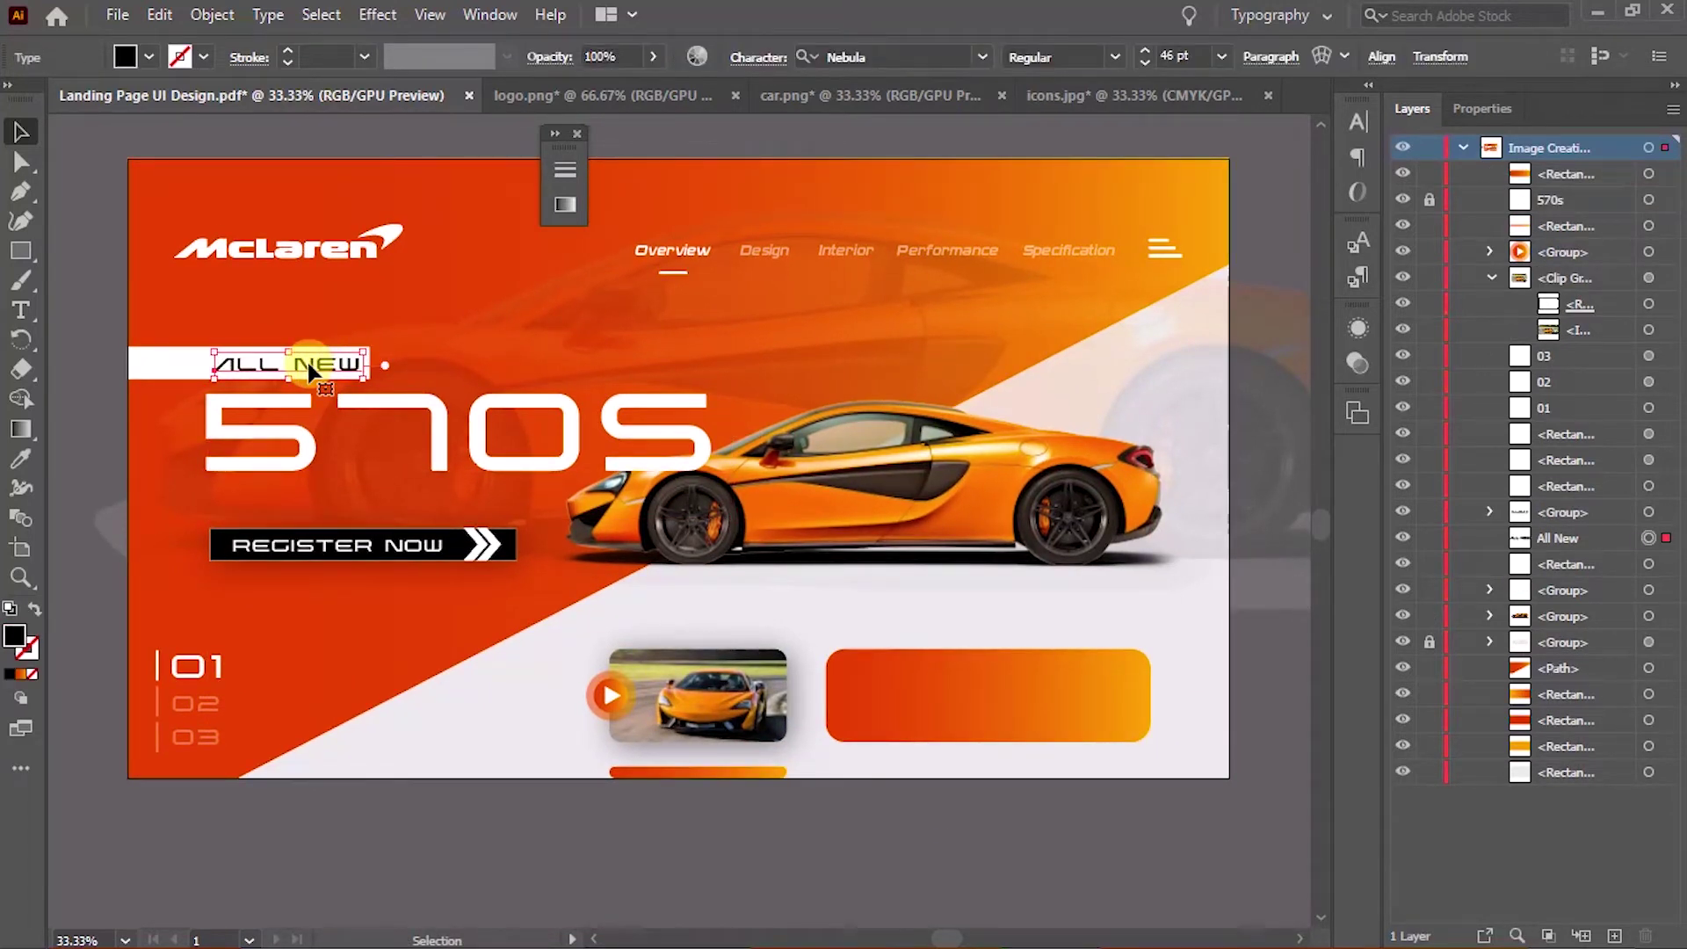
{"action": "left_click", "coordinate": [459, 847]}
{"action": "key", "text": "ctrl+alt+2"}
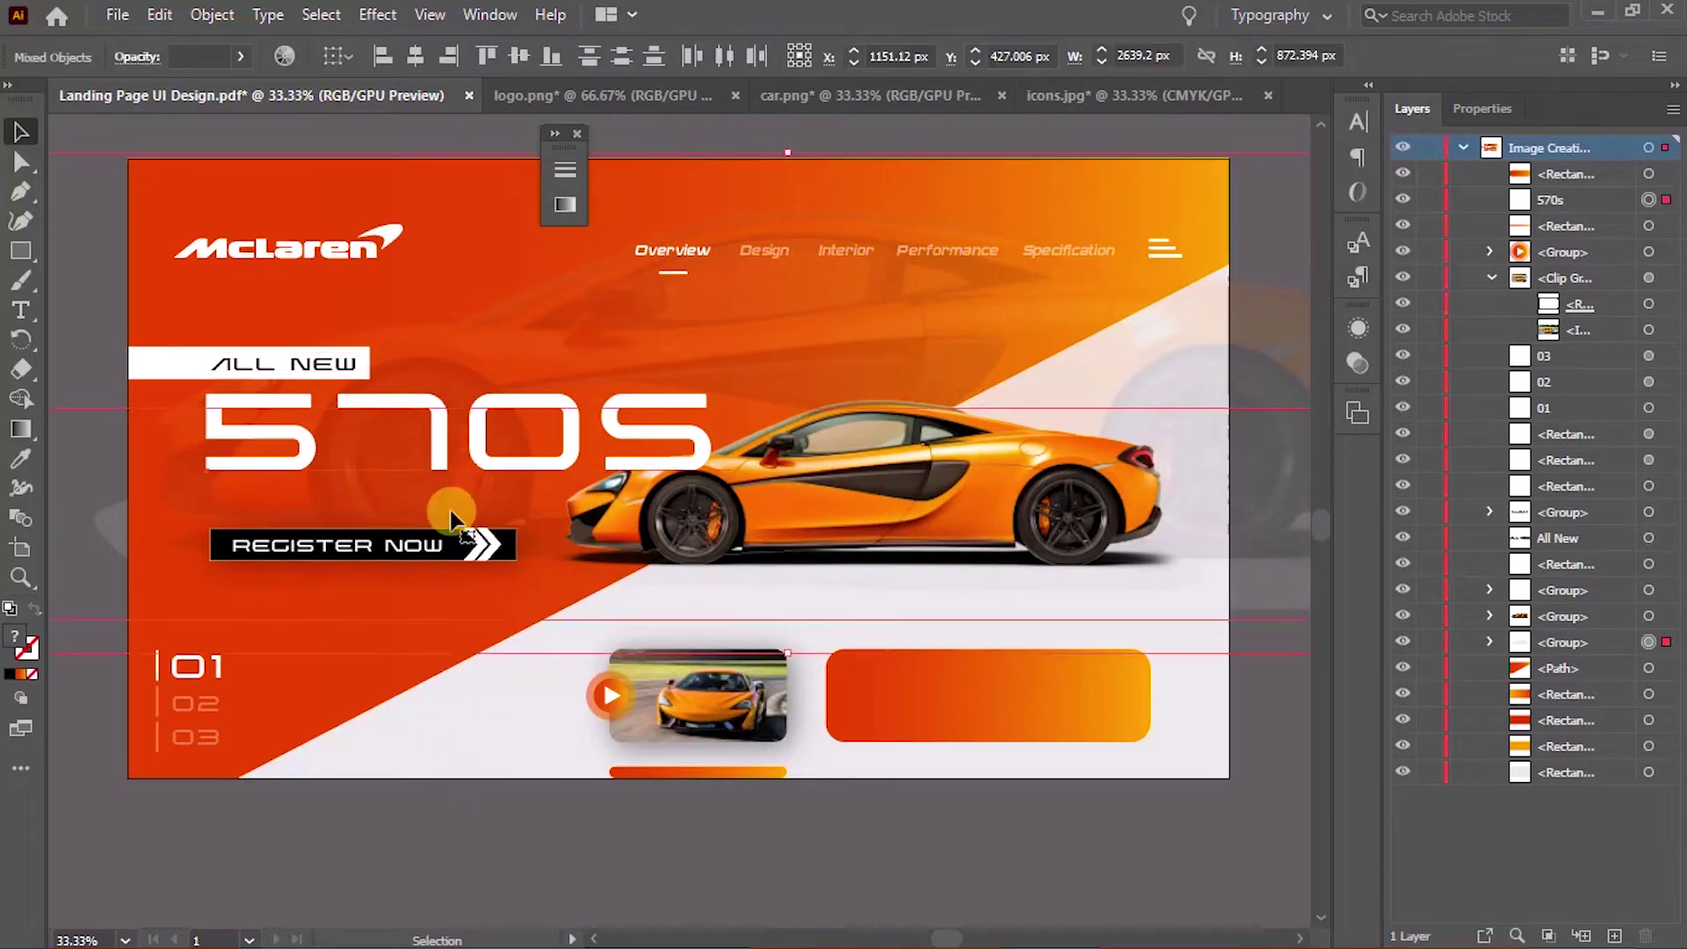
Lock the group at the page's right edge and nudge the gradient panel slightly right
{"action": "left_click", "coordinate": [524, 799]}
{"action": "left_click", "coordinate": [1260, 356]}
{"action": "key", "text": "ctrl+2"}
{"action": "mouse_move", "coordinate": [1019, 843]}
{"action": "left_mouse_down"}
{"action": "mouse_move", "coordinate": [1061, 844]}
{"action": "mouse_move", "coordinate": [1006, 871]}
{"action": "left_mouse_up"}
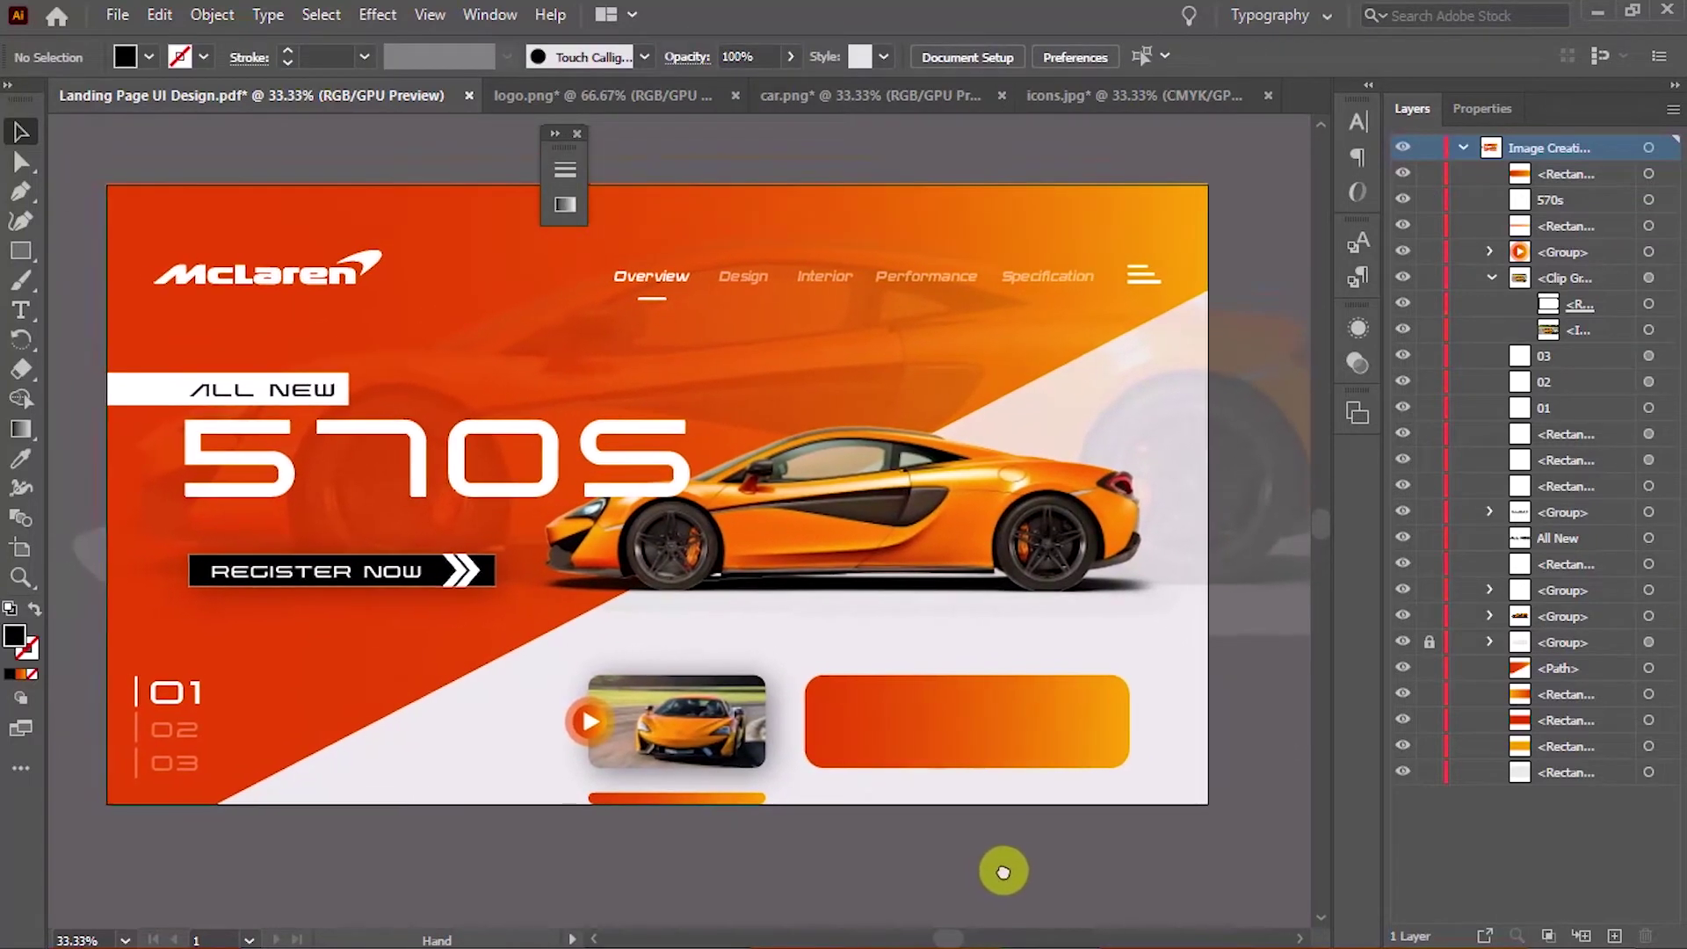
{"action": "left_click", "coordinate": [1000, 727]}
{"action": "left_click_drag", "start_coordinate": [1000, 726], "coordinate": [1005, 731]}
{"action": "left_click", "coordinate": [1047, 864]}
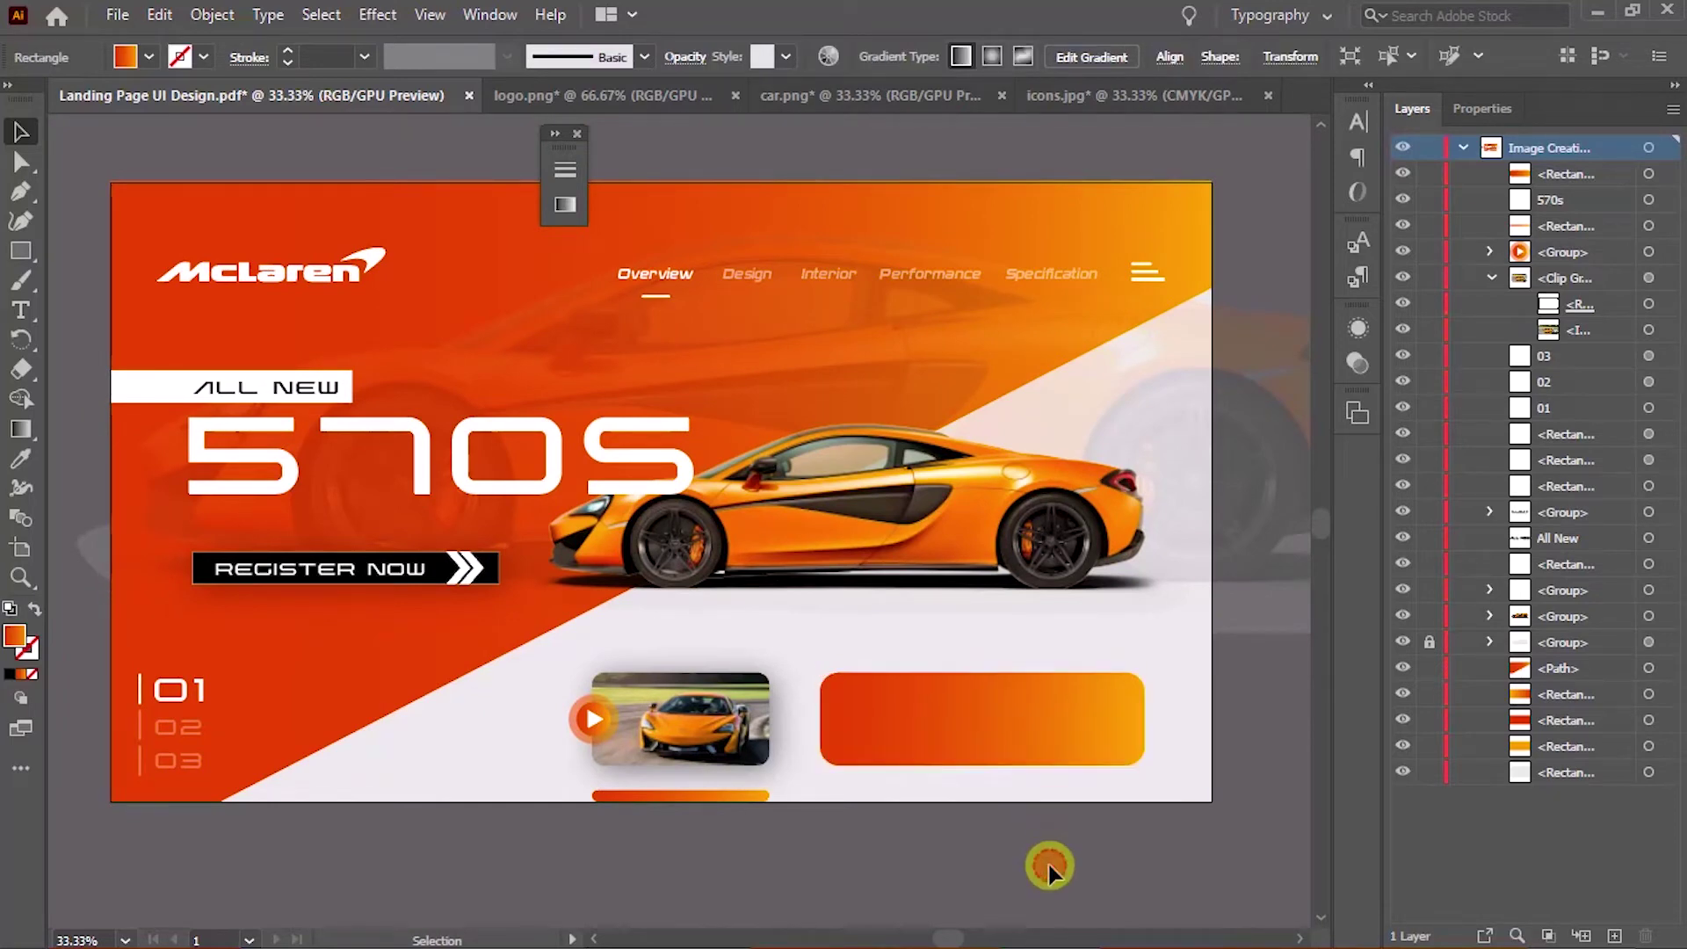
{"action": "scroll", "coordinate": [1045, 864], "scroll_direction": "down", "scroll_amount": 1}
{"action": "mouse_move", "coordinate": [1044, 859]}
{"action": "left_mouse_down"}
{"action": "mouse_move", "coordinate": [1004, 848]}
{"action": "mouse_move", "coordinate": [1021, 855]}
{"action": "mouse_move", "coordinate": [1017, 809]}
{"action": "left_mouse_up"}
Give the gradient panel a white stroke
{"action": "key", "text": "ctrl+plus"}
{"action": "key", "text": "x"}
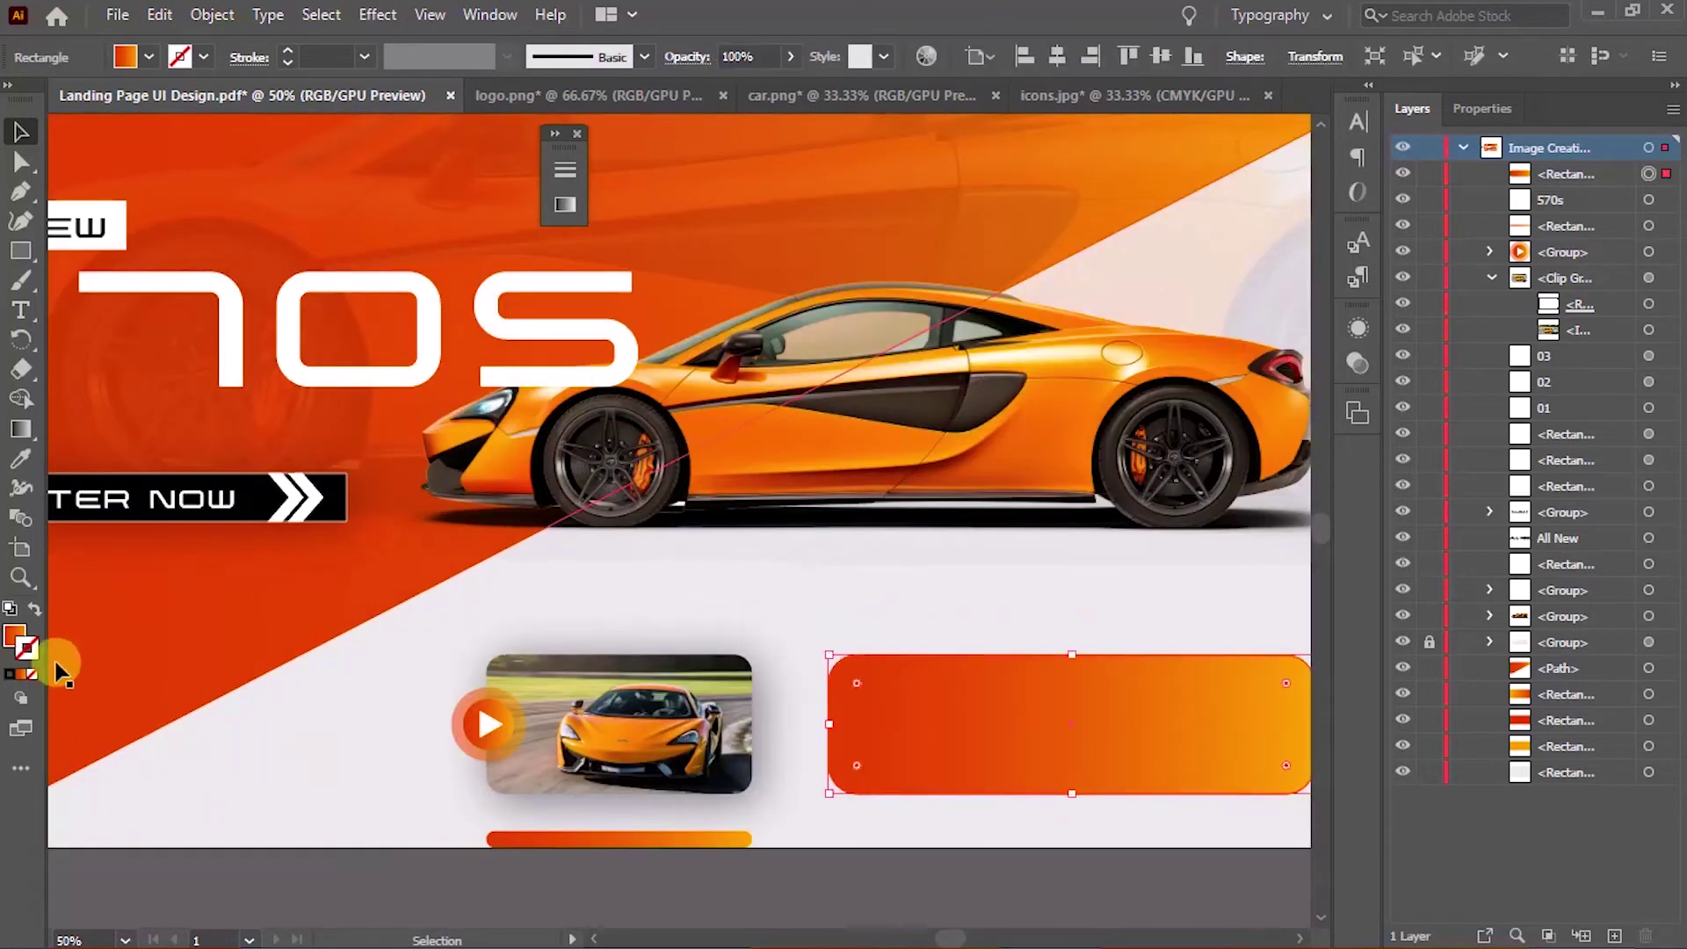
{"action": "double_click", "coordinate": [31, 655]}
{"action": "left_click", "coordinate": [915, 258]}
{"action": "left_click", "coordinate": [1497, 273]}
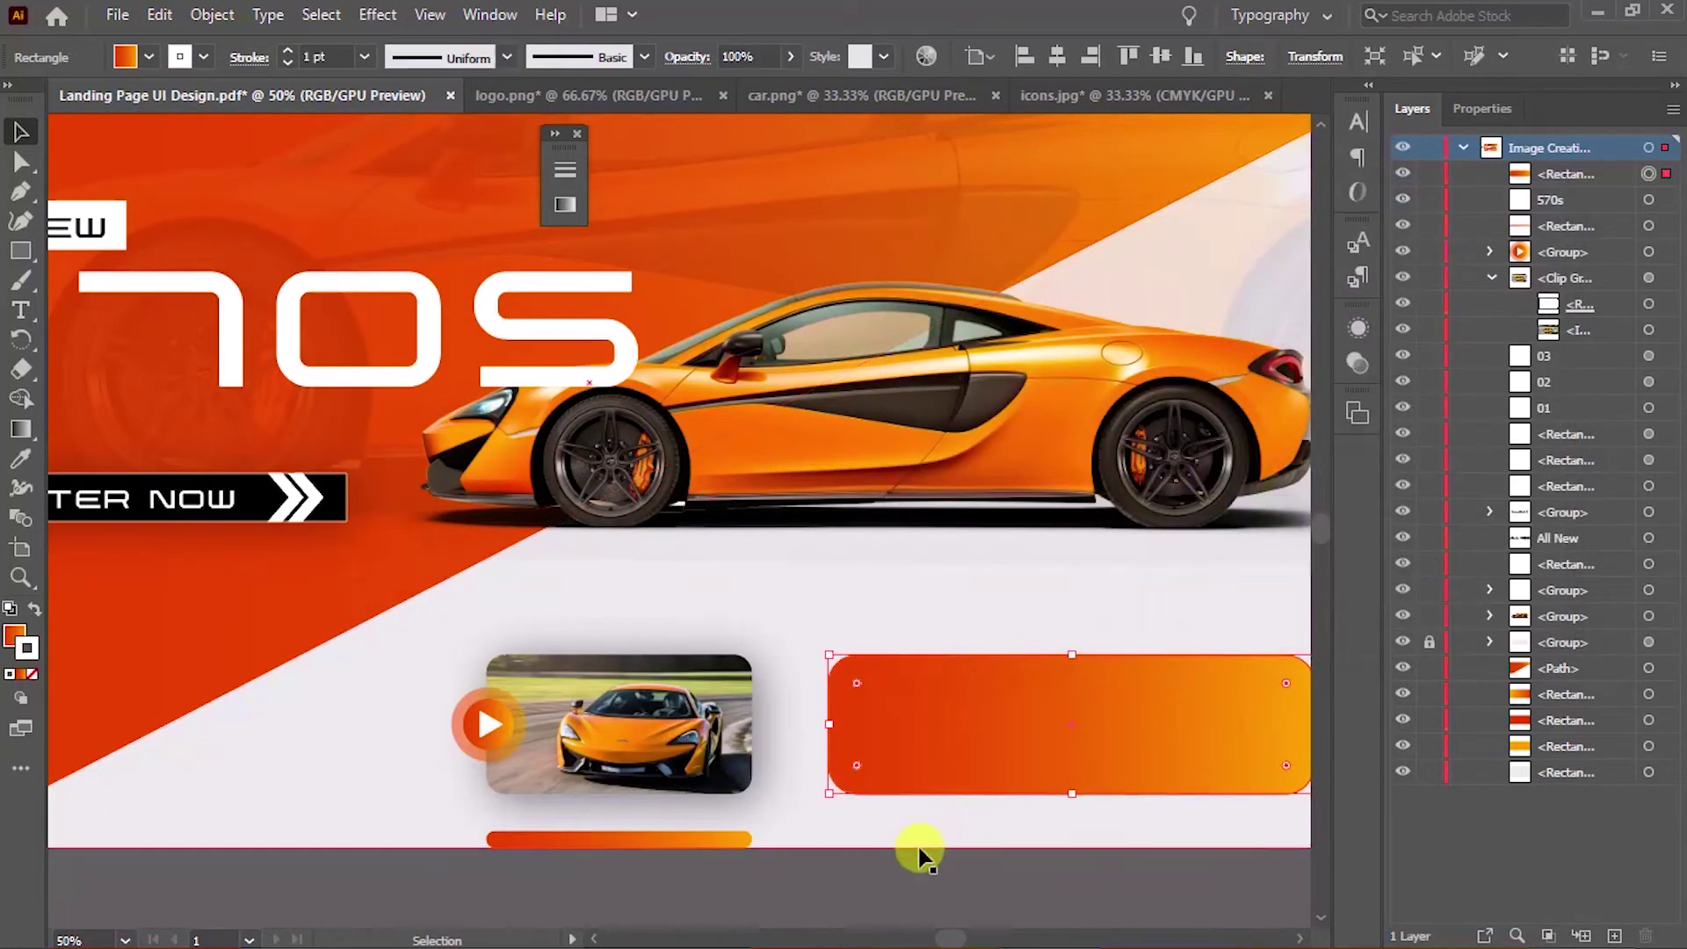
{"action": "left_click", "coordinate": [970, 884]}
{"action": "left_click_drag", "start_coordinate": [971, 884], "coordinate": [789, 839]}
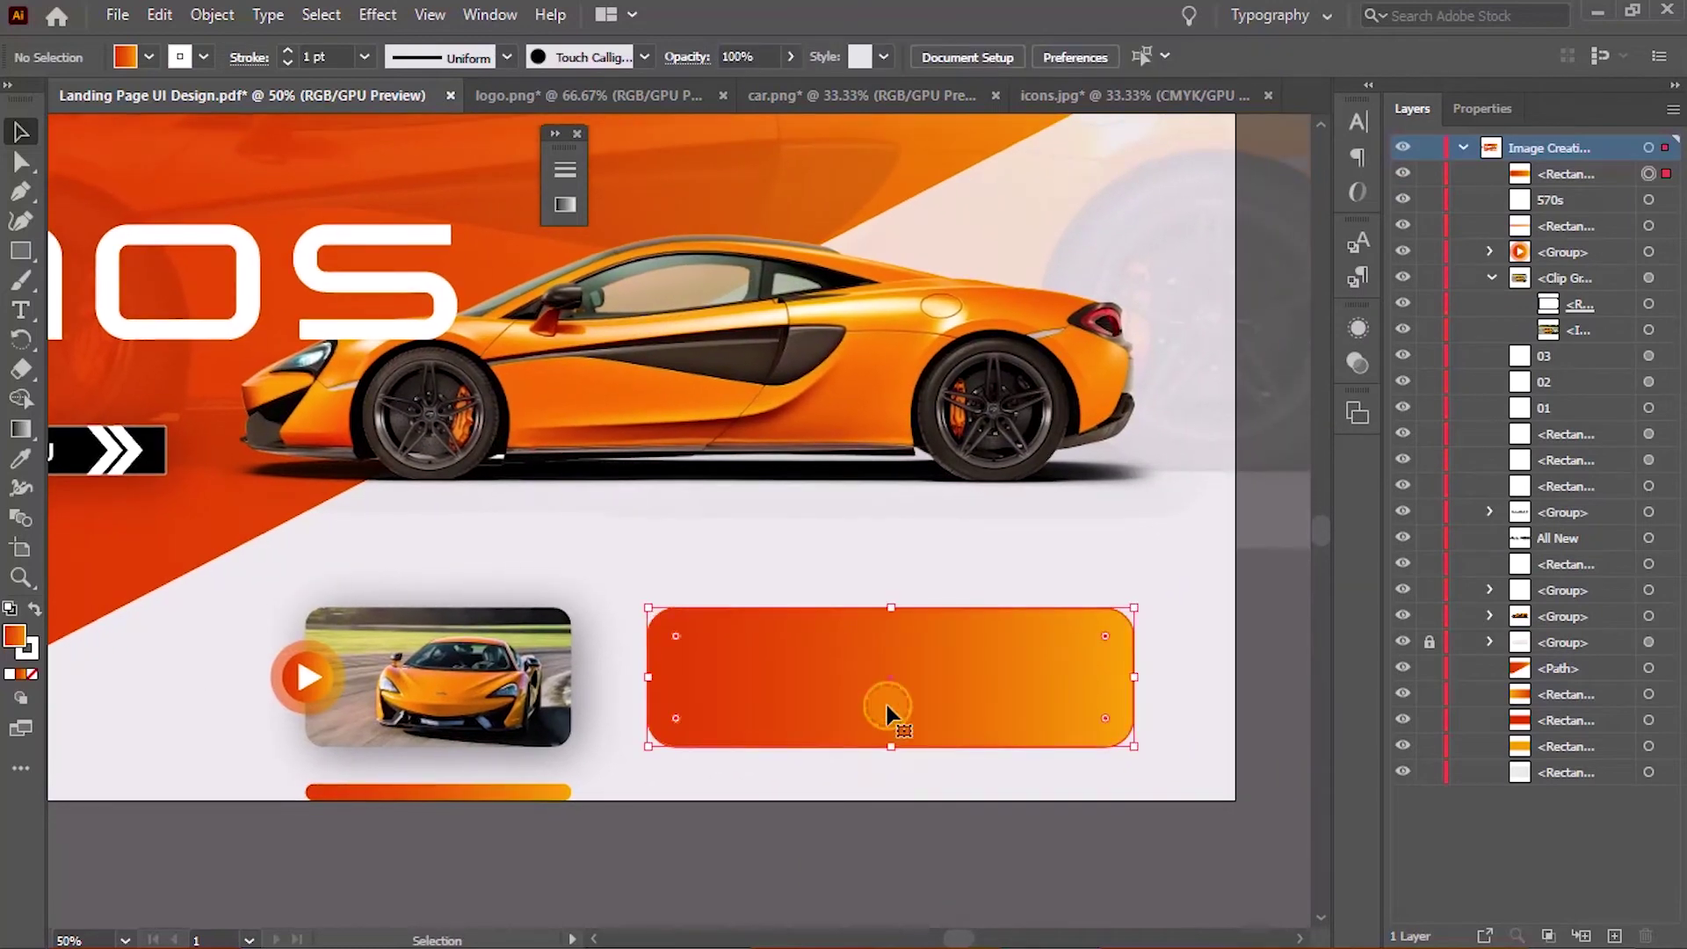
Reverse the panel's gradient, then flip it back to red-to-orange and show the lower page
{"action": "key", "text": "ctrl+F9"}
{"action": "left_click", "coordinate": [612, 289]}
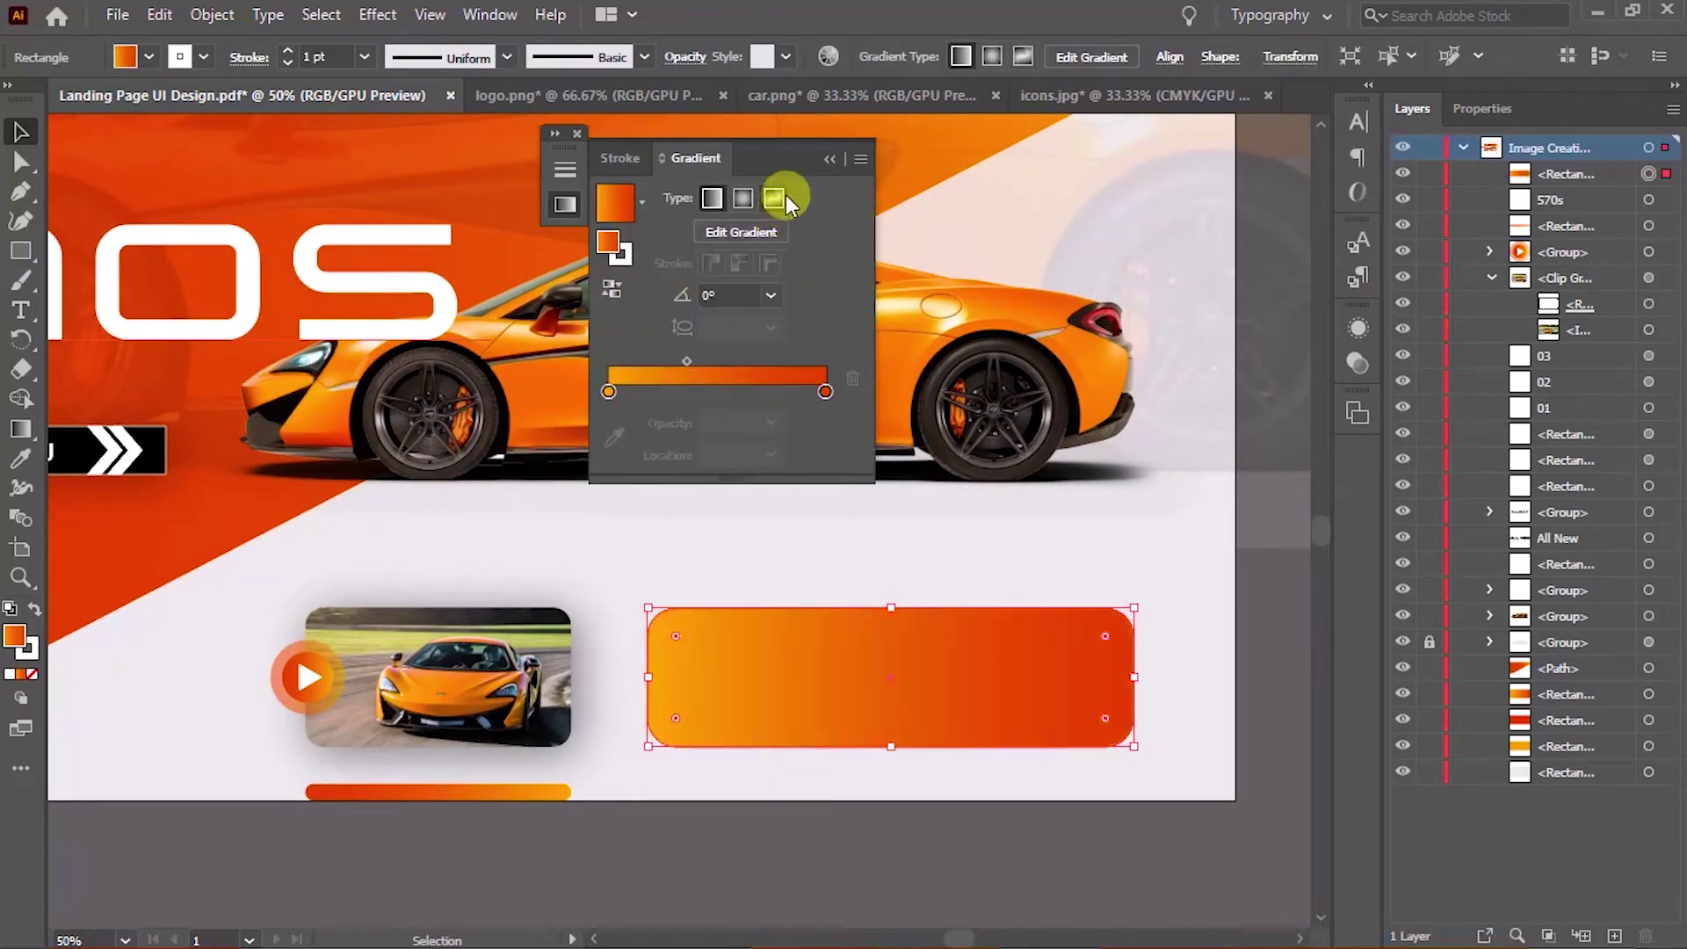
{"action": "key", "text": "ctrl+F9"}
{"action": "left_click", "coordinate": [889, 836]}
{"action": "scroll", "coordinate": [893, 857], "scroll_direction": "down", "scroll_amount": 1}
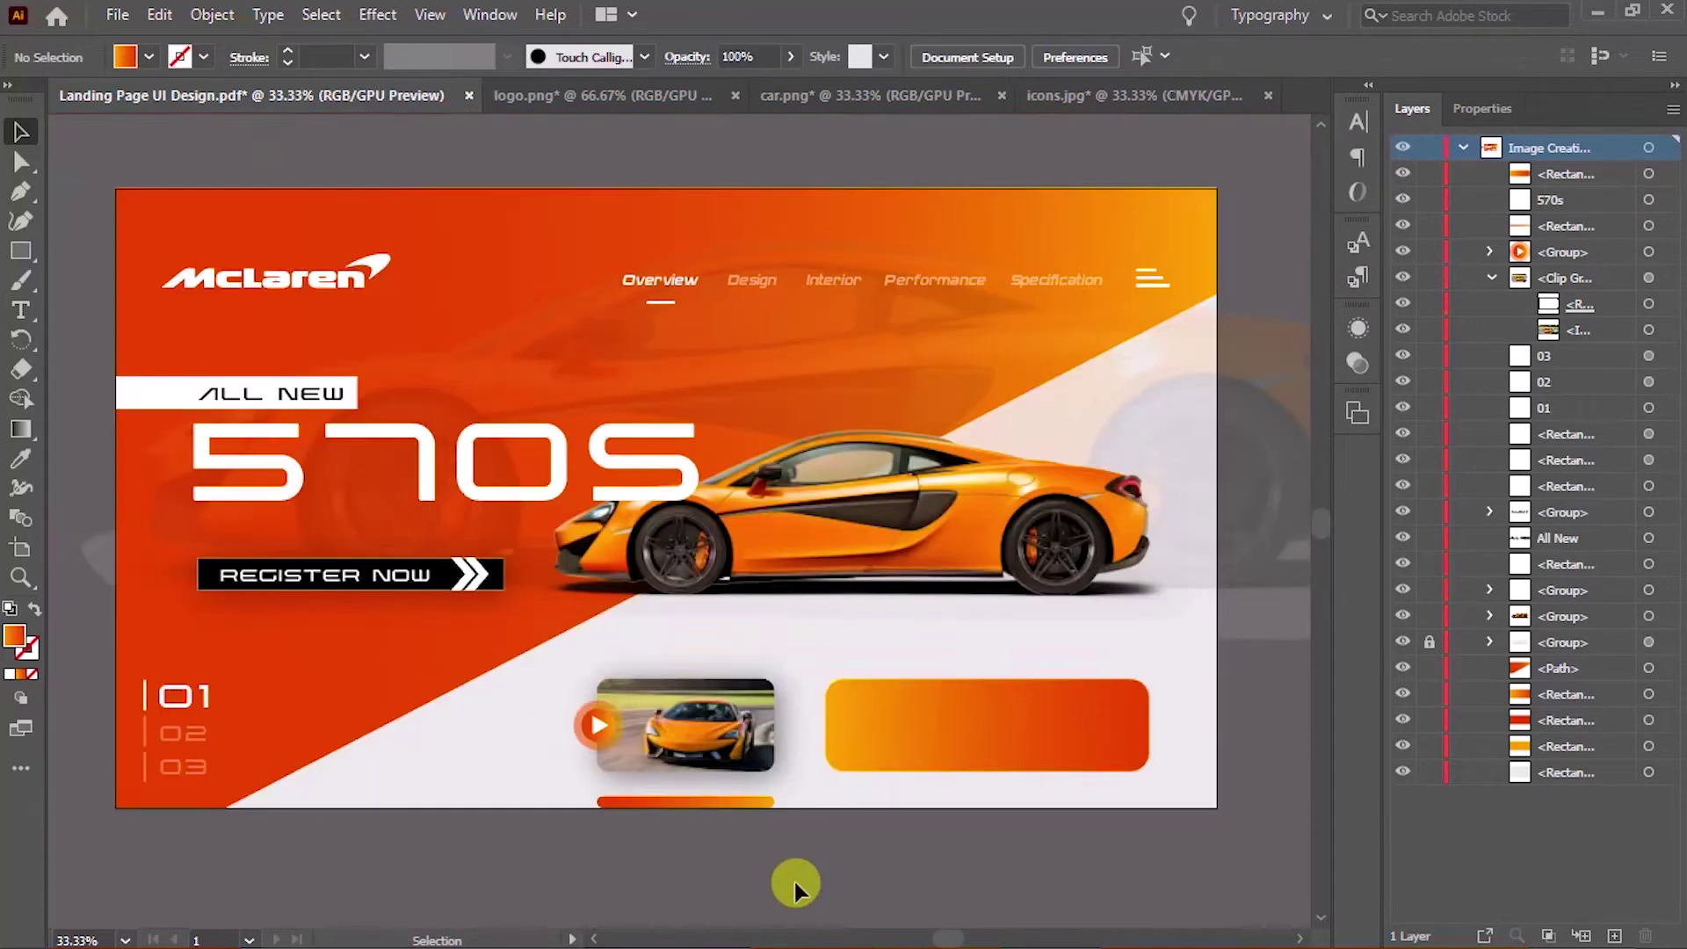
{"action": "left_click", "coordinate": [942, 735]}
{"action": "key", "text": "ctrl+F9"}
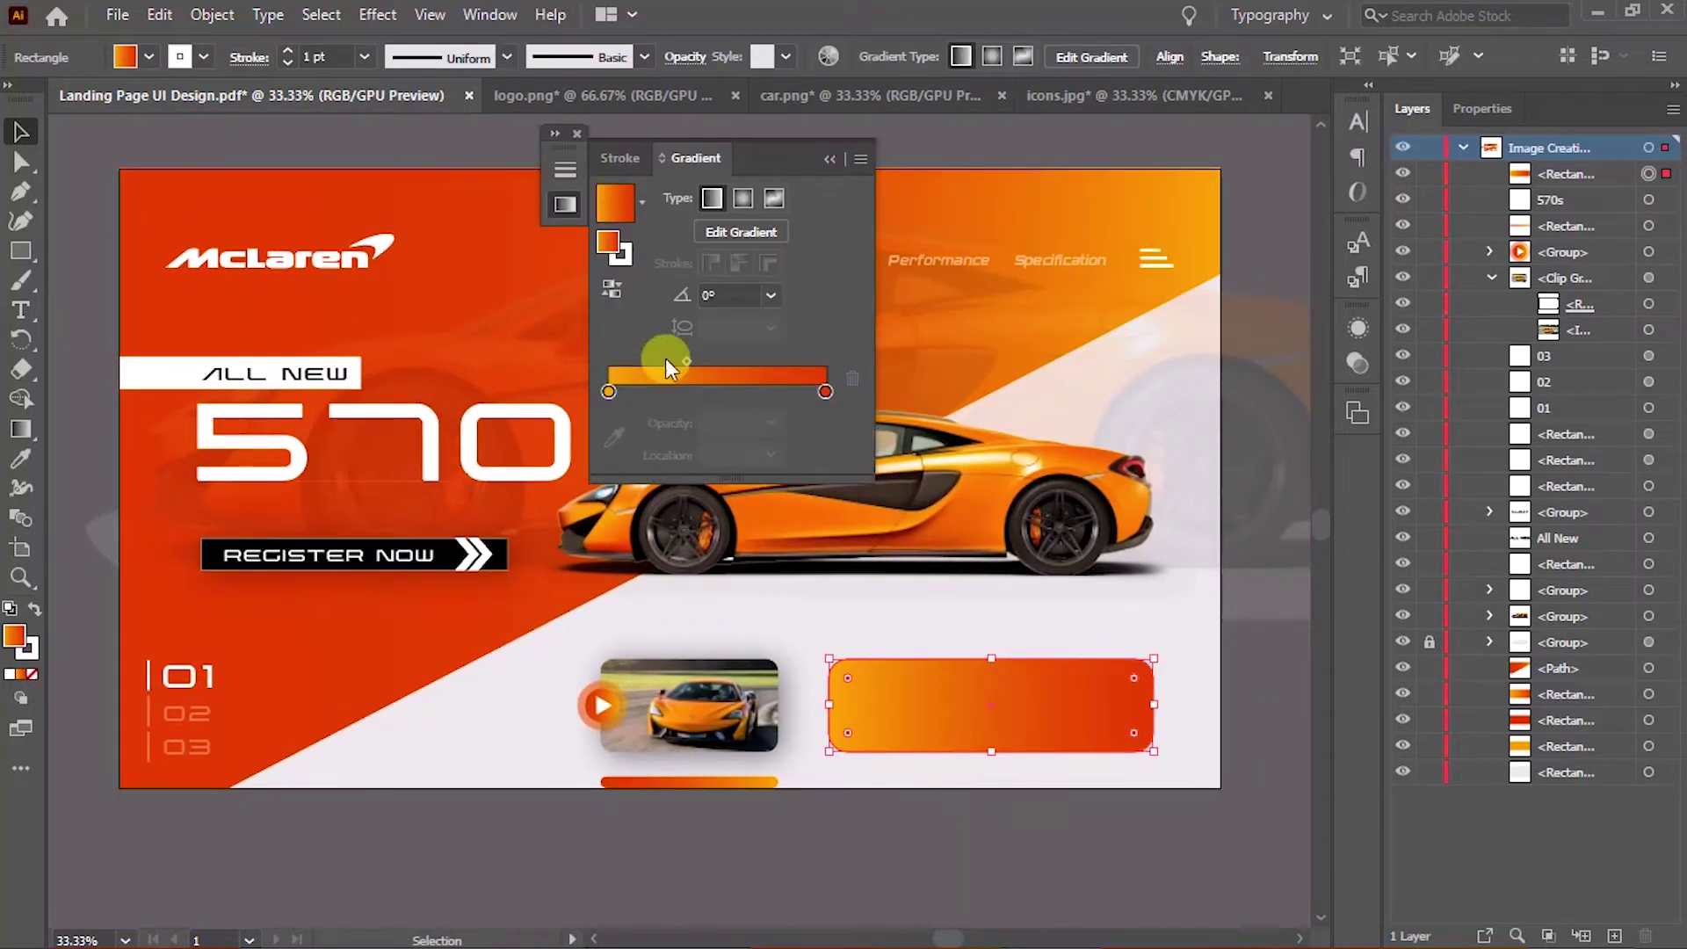
{"action": "left_click", "coordinate": [612, 292]}
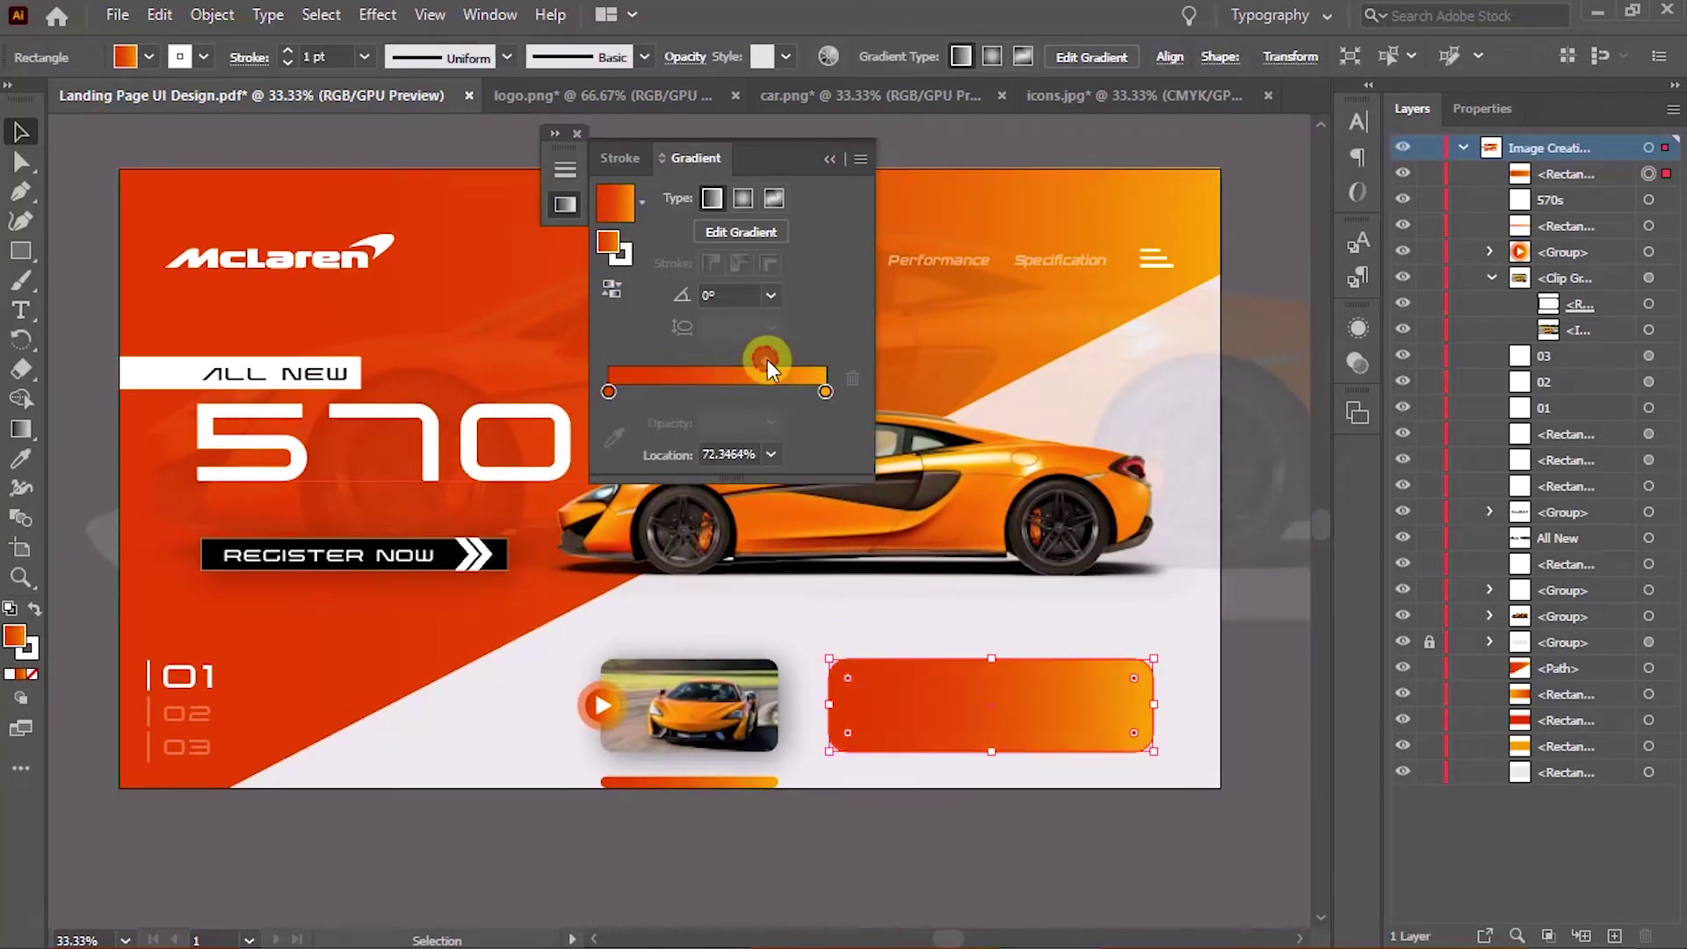
{"action": "left_click", "coordinate": [830, 159]}
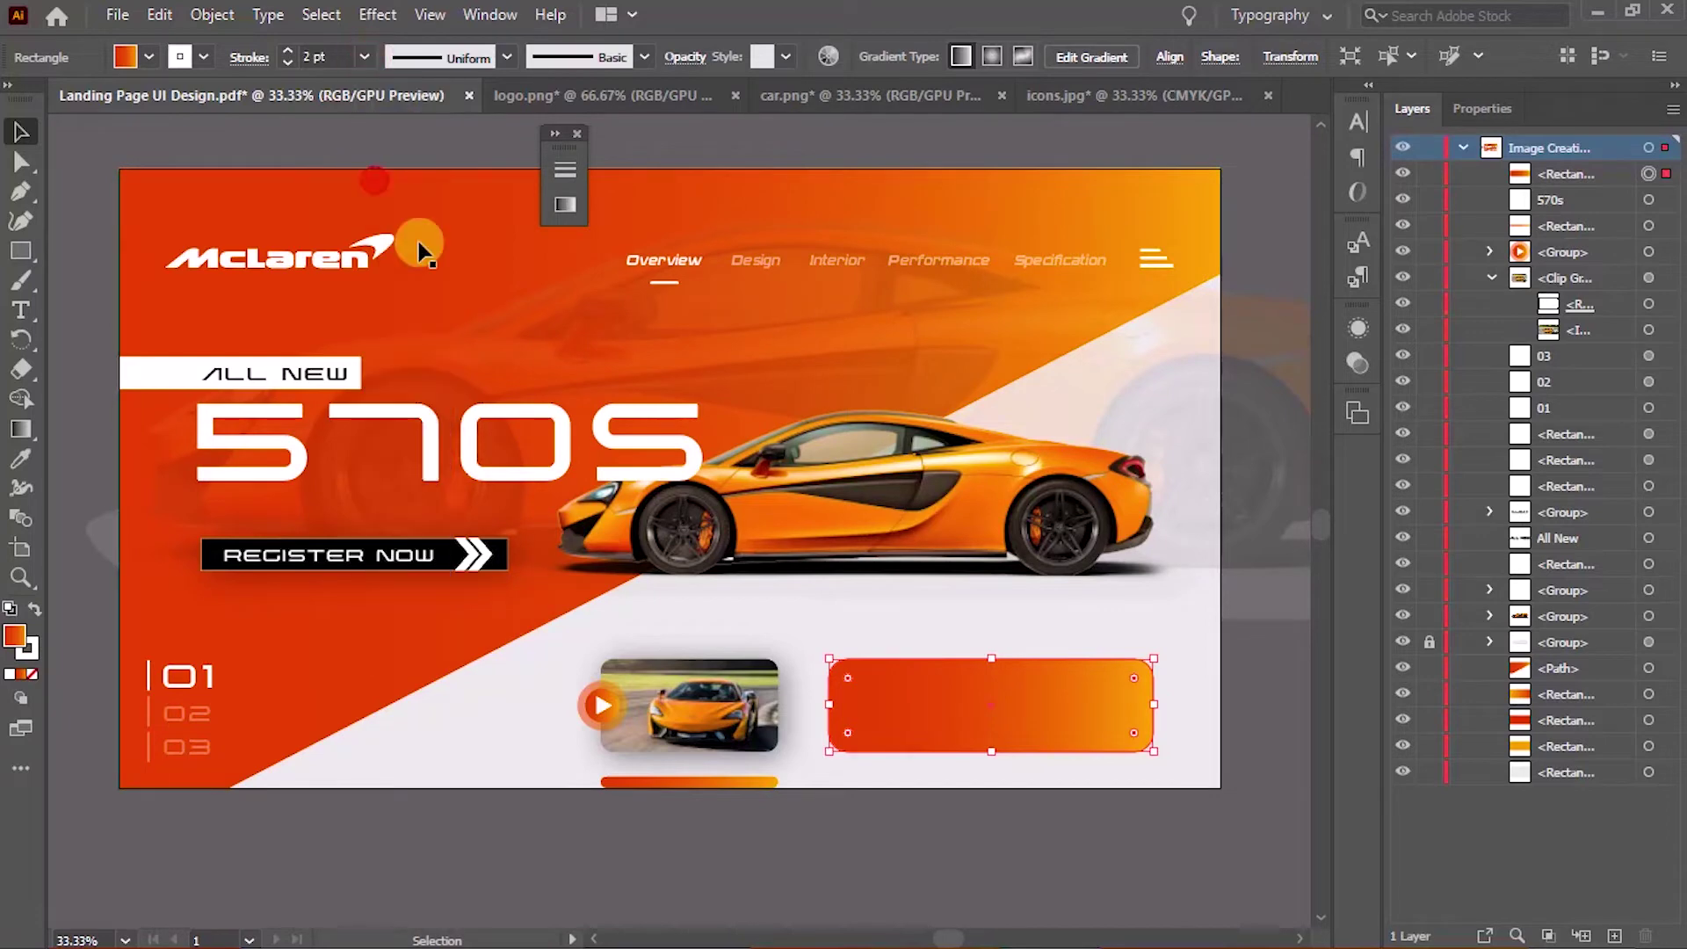
{"action": "left_click", "coordinate": [993, 847]}
{"action": "scroll", "coordinate": [1030, 851], "scroll_direction": "up", "scroll_amount": 1}
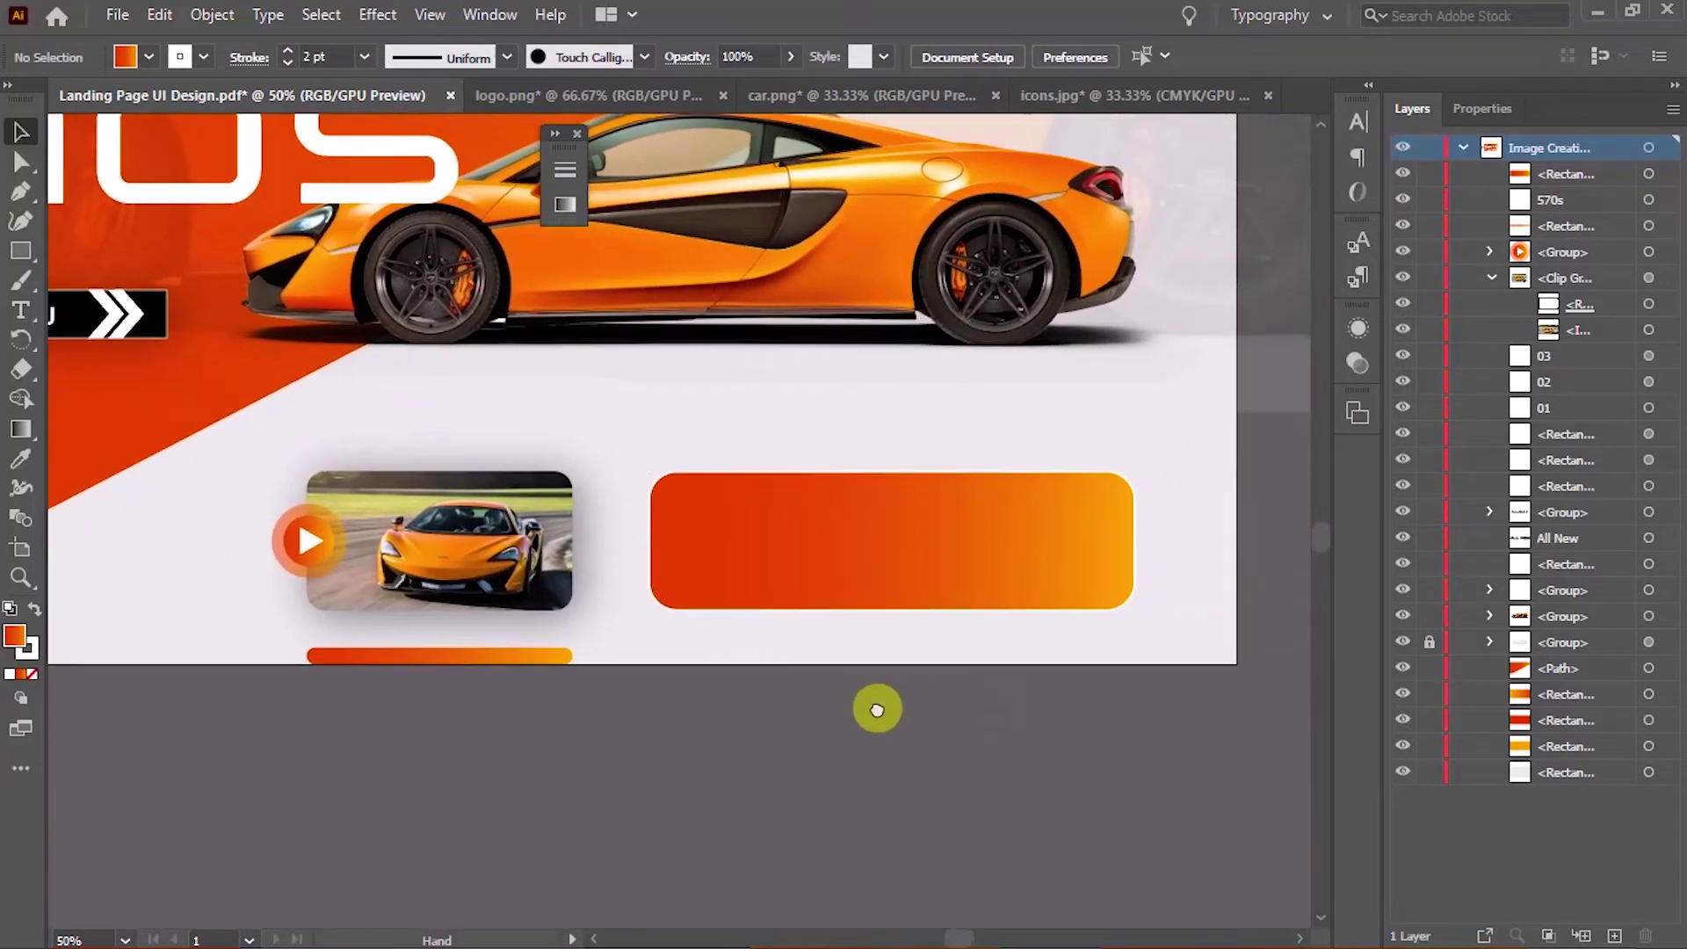
{"action": "left_click_drag", "start_coordinate": [965, 864], "coordinate": [1007, 644]}
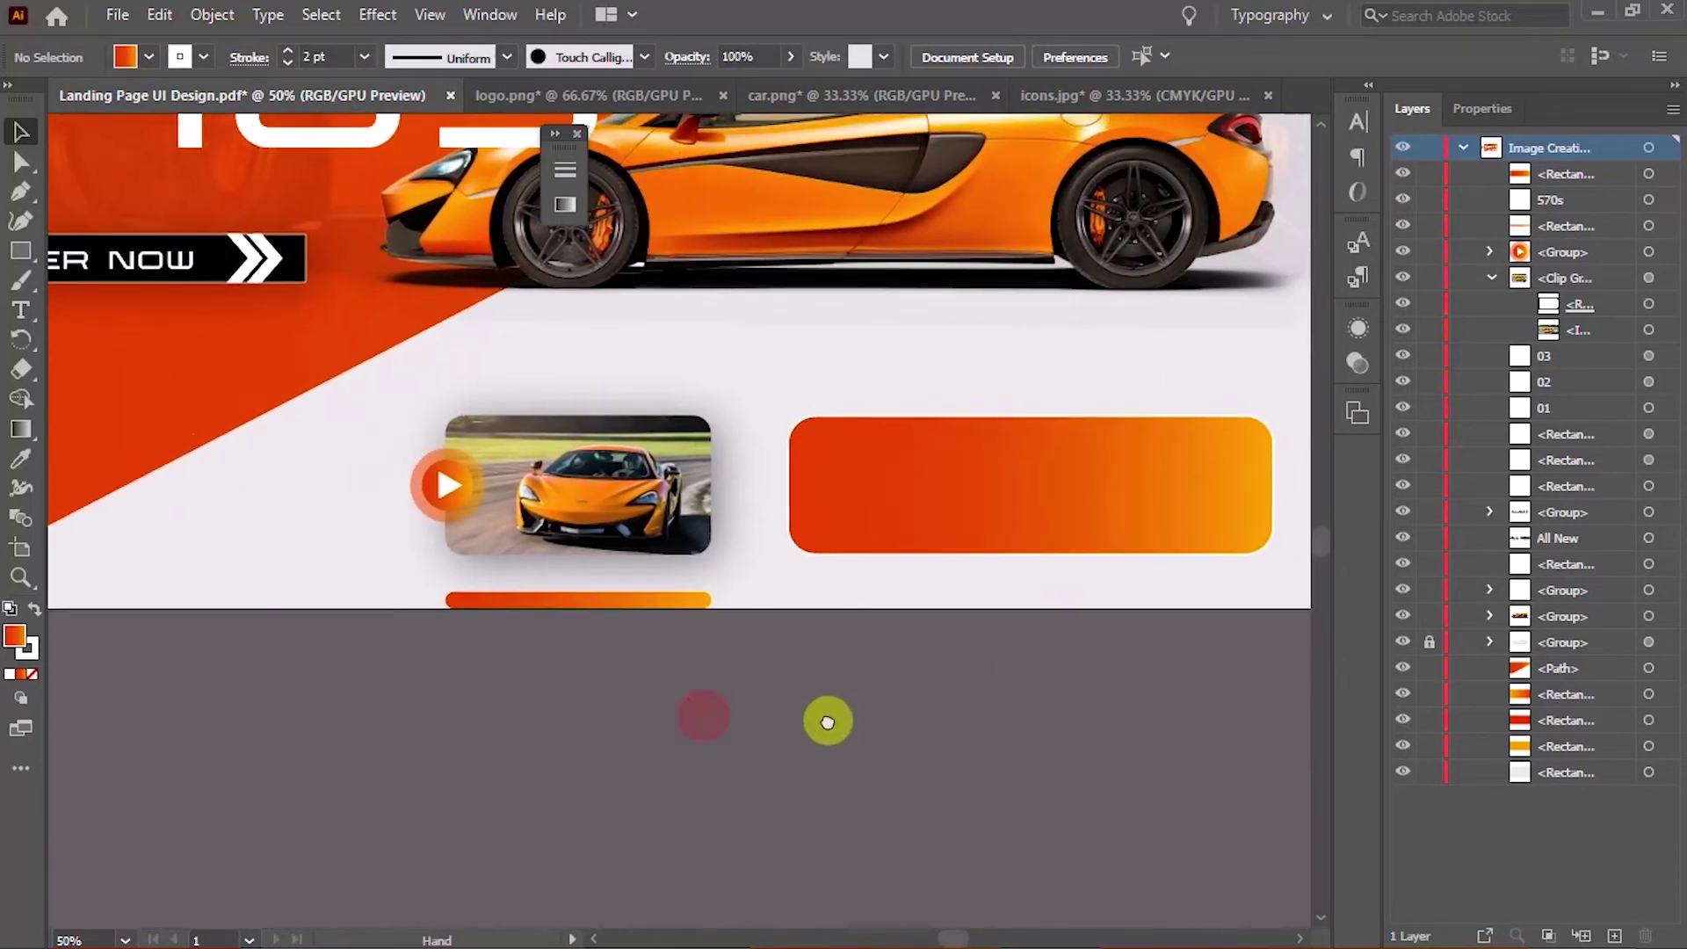
Copy the engine icon from the icons document, make it white, and shrink it onto the panel
{"action": "left_click", "coordinate": [1134, 95]}
{"action": "left_click_drag", "start_coordinate": [859, 406], "coordinate": [777, 635]}
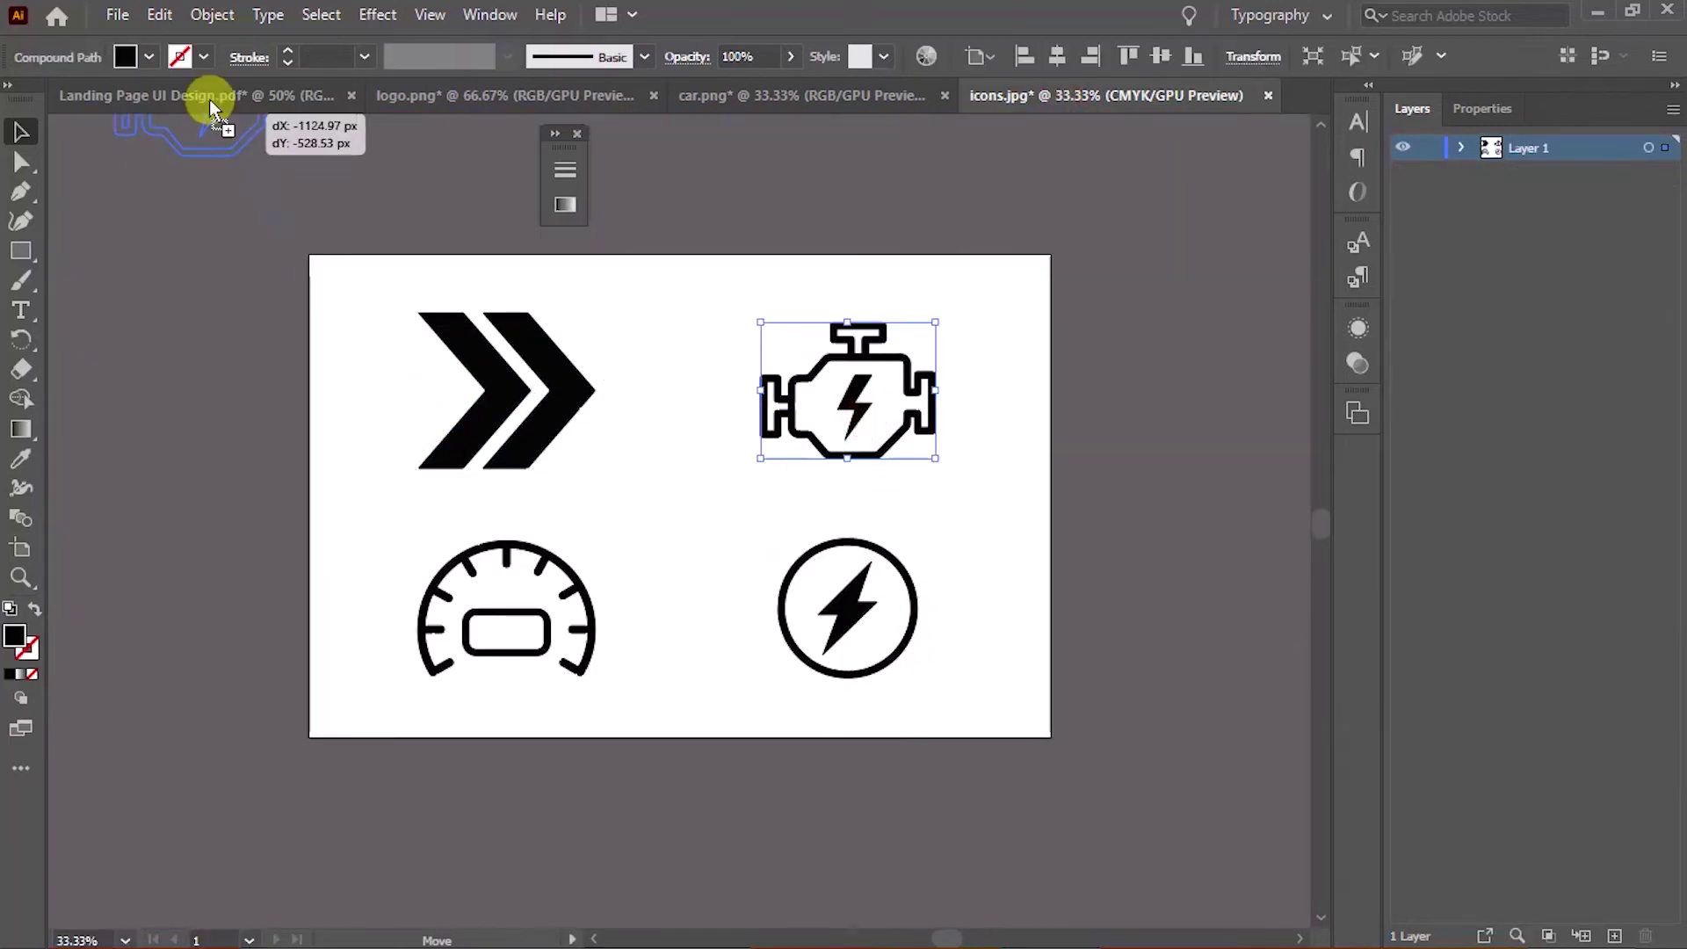
{"action": "key", "text": "i"}
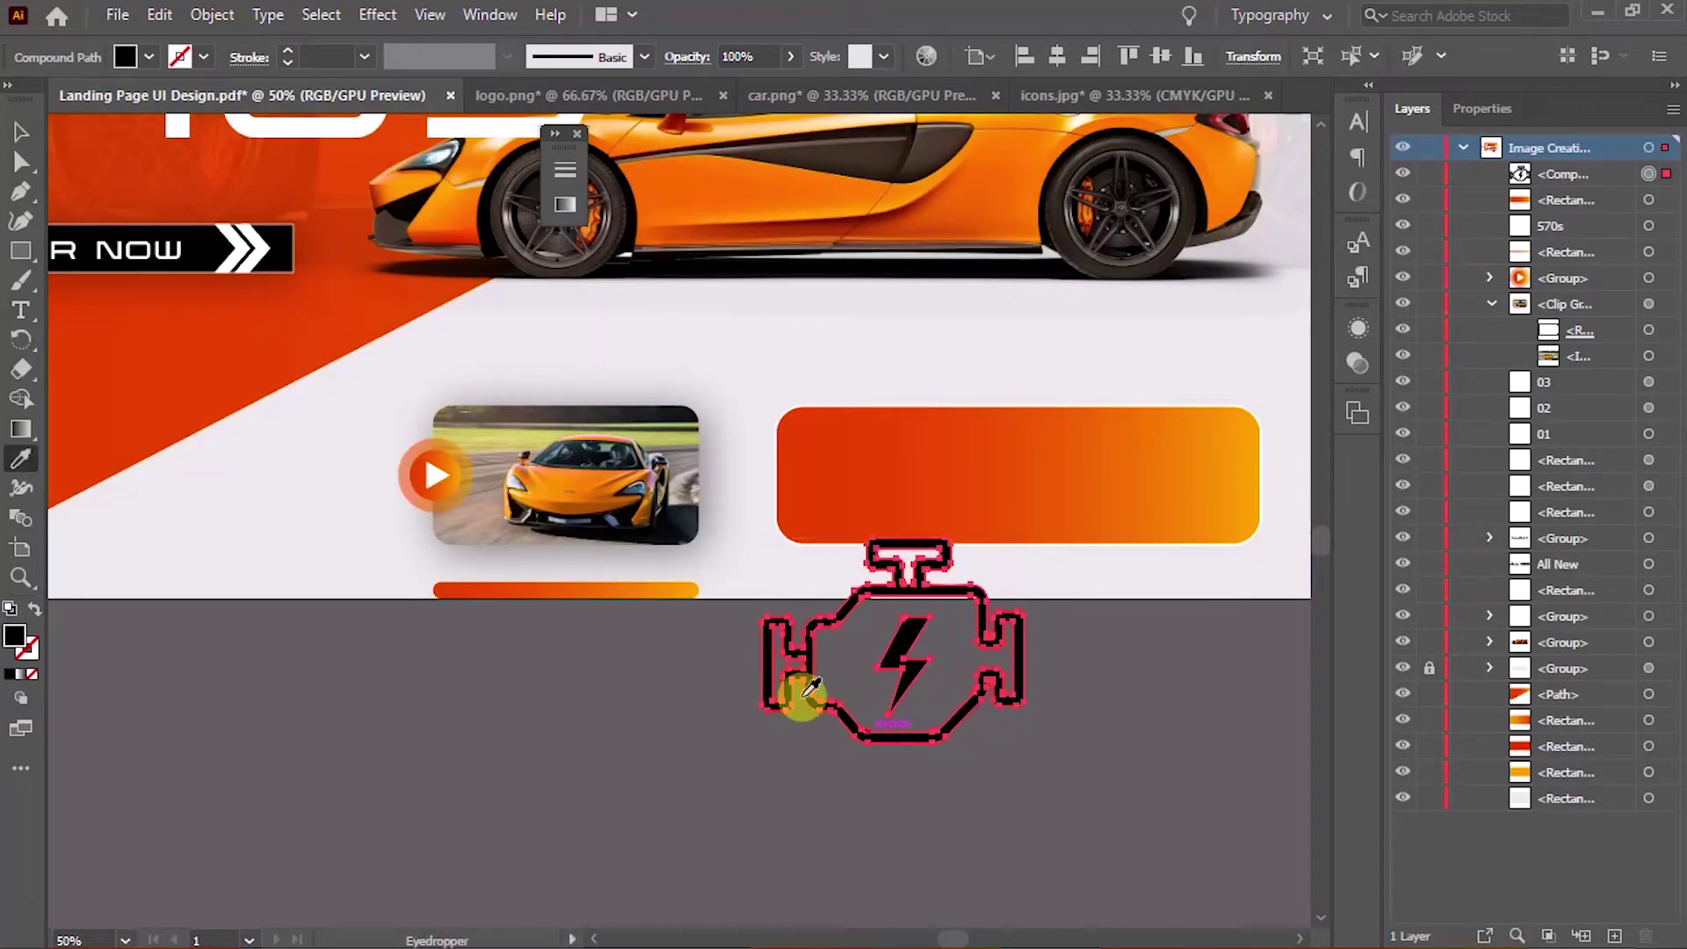
{"action": "left_click", "coordinate": [453, 474]}
{"action": "key", "text": "v"}
{"action": "left_click_drag", "start_coordinate": [905, 675], "coordinate": [916, 543]}
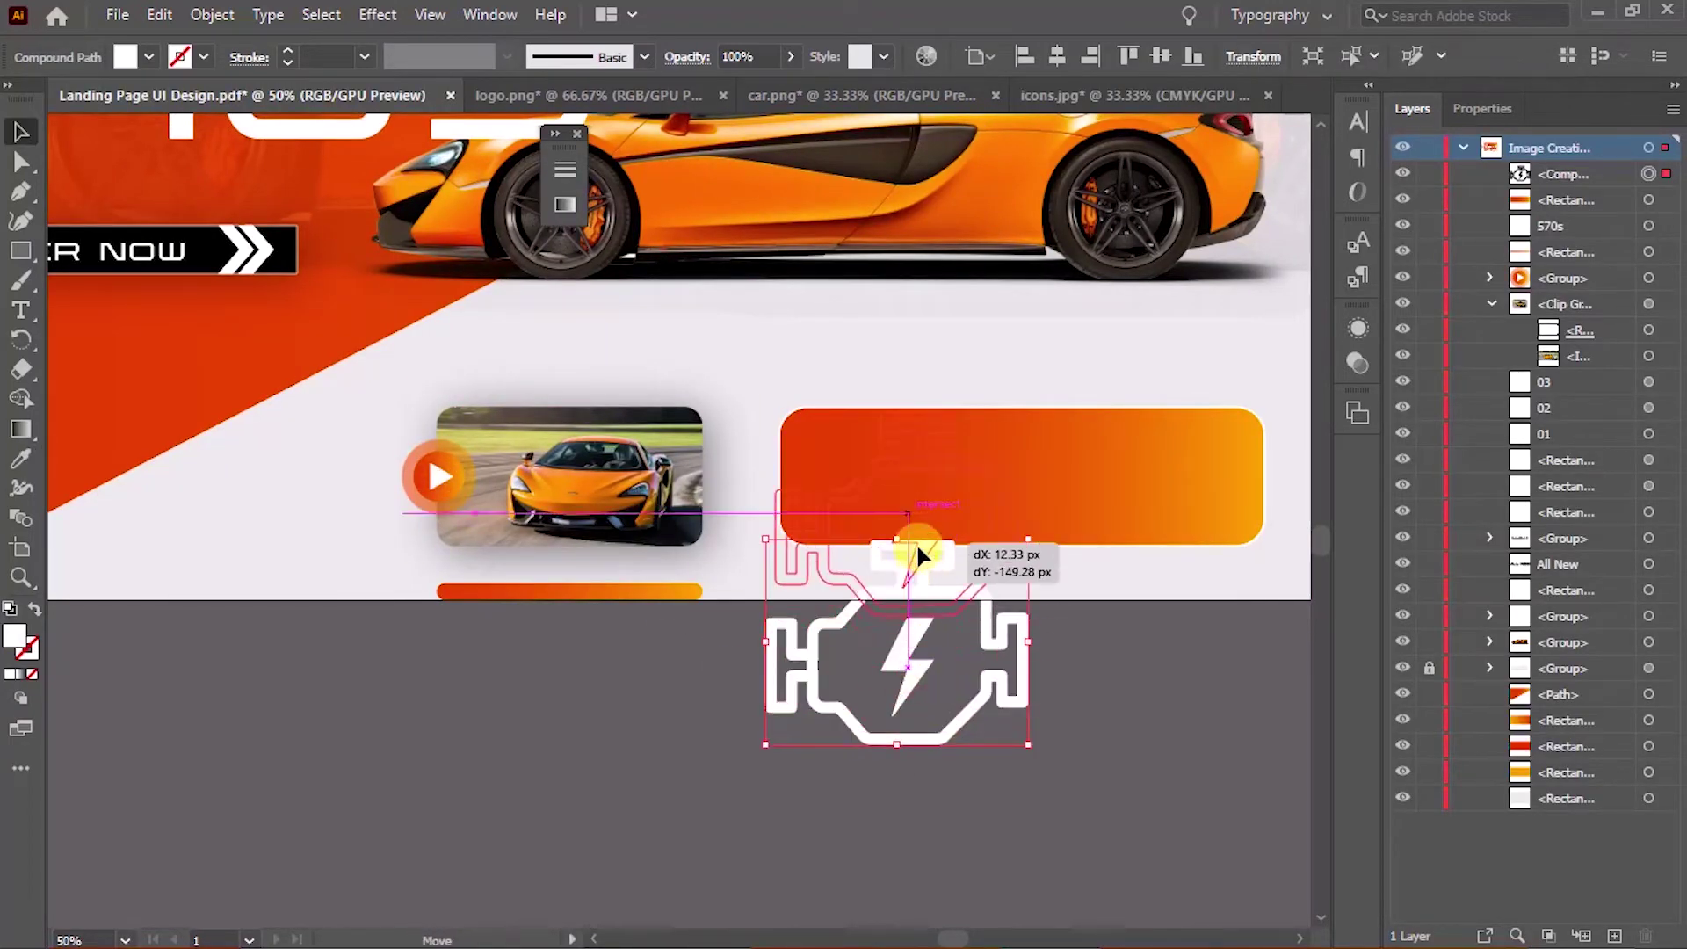
{"action": "mouse_move", "coordinate": [1041, 620]}
{"action": "left_mouse_down"}
{"action": "mouse_move", "coordinate": [966, 544]}
{"action": "mouse_move", "coordinate": [828, 459]}
{"action": "mouse_move", "coordinate": [895, 482]}
{"action": "left_mouse_up"}
{"action": "left_click", "coordinate": [879, 576]}
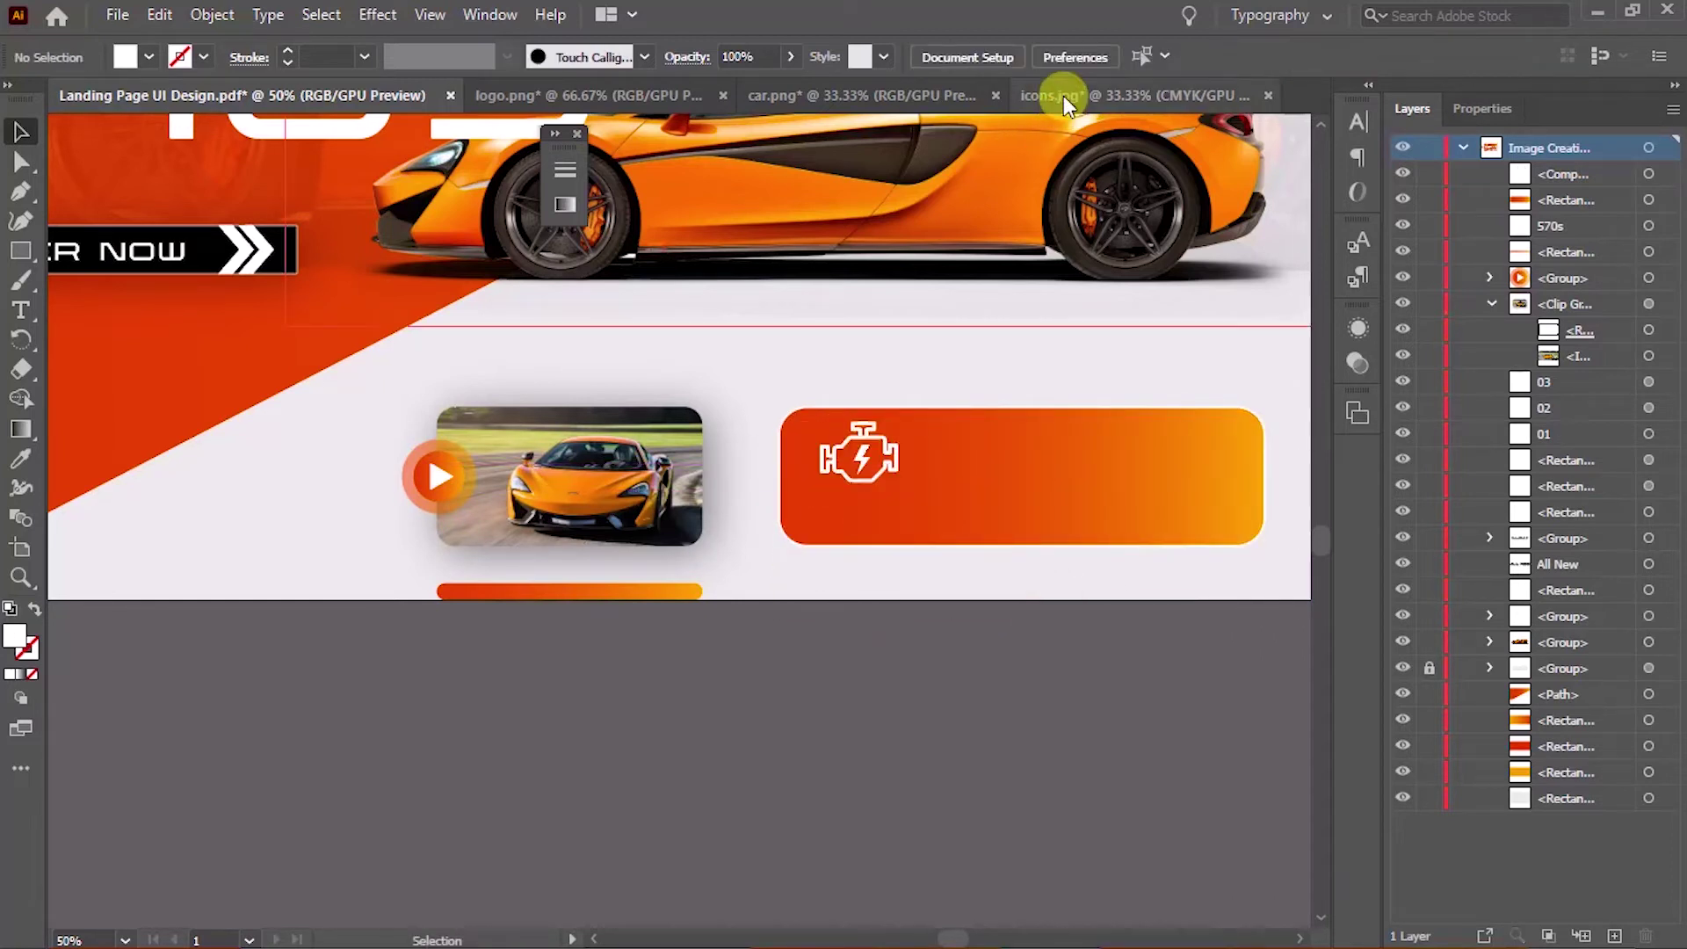
Add the speedometer and lightning icons to the panel, shrunk, with the bolt given a white outline
{"action": "left_click", "coordinate": [1063, 97]}
{"action": "left_click_drag", "start_coordinate": [610, 555], "coordinate": [1004, 458]}
{"action": "mouse_move", "coordinate": [1036, 601]}
{"action": "left_mouse_down"}
{"action": "mouse_move", "coordinate": [946, 527]}
{"action": "mouse_move", "coordinate": [962, 483]}
{"action": "mouse_move", "coordinate": [1002, 470]}
{"action": "left_mouse_up"}
{"action": "left_click", "coordinate": [1133, 95]}
{"action": "mouse_move", "coordinate": [811, 606]}
{"action": "left_mouse_down"}
{"action": "mouse_move", "coordinate": [784, 623]}
{"action": "mouse_move", "coordinate": [1158, 457]}
{"action": "left_mouse_up"}
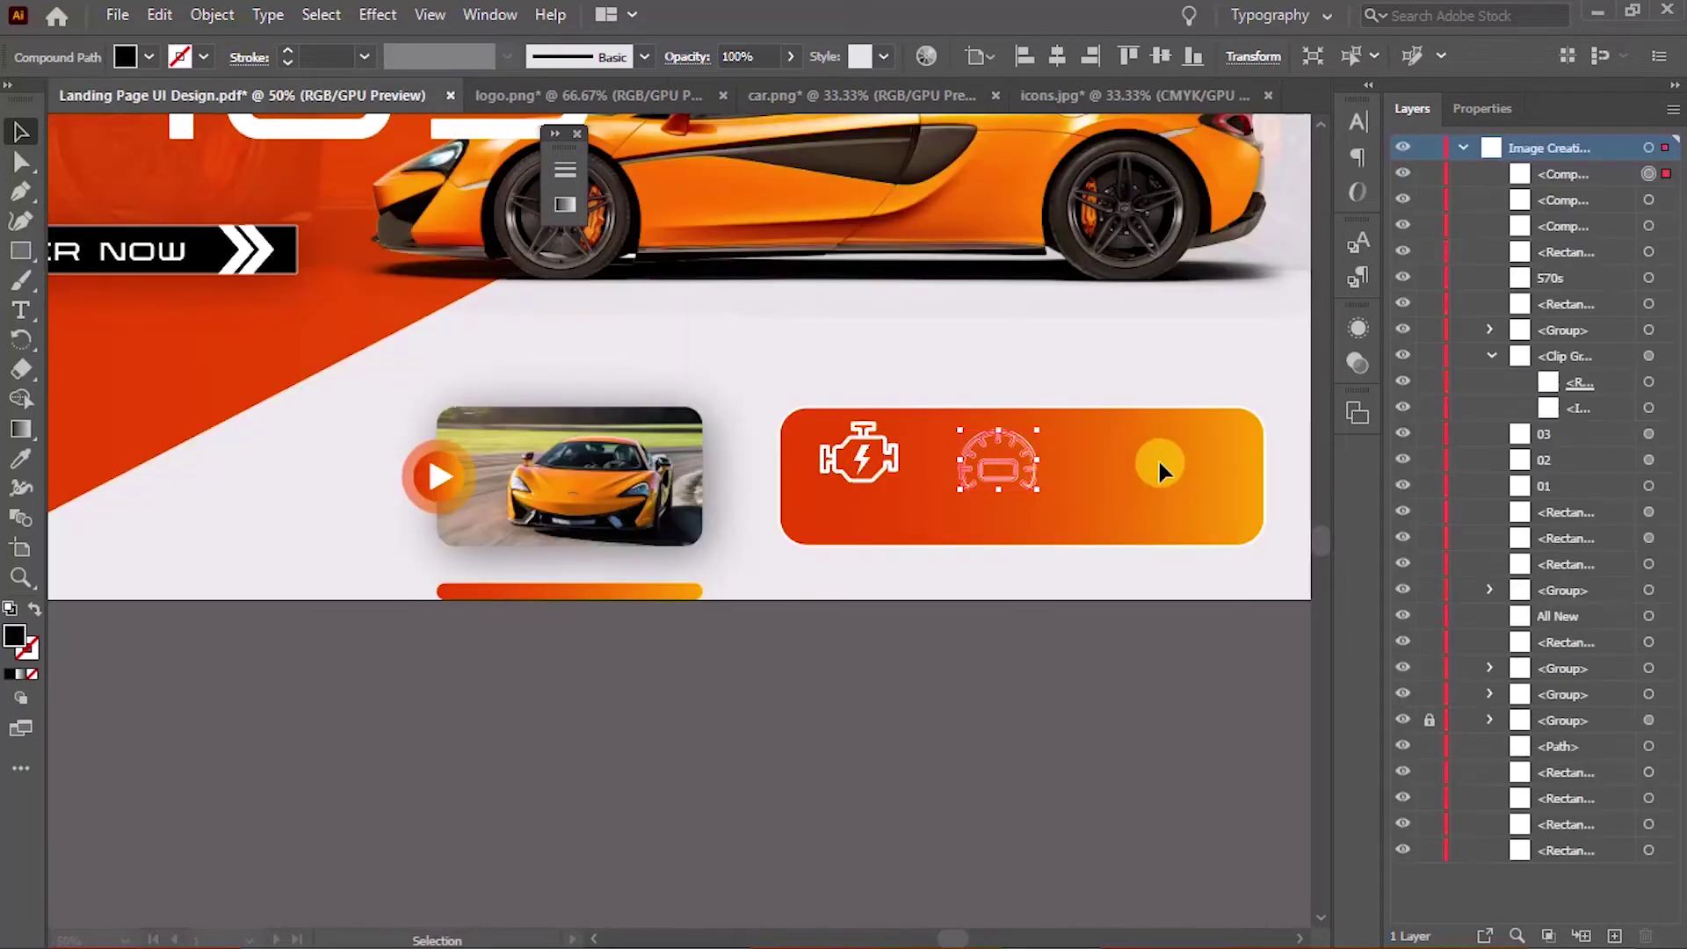
{"action": "left_click_drag", "start_coordinate": [1219, 510], "coordinate": [1164, 492]}
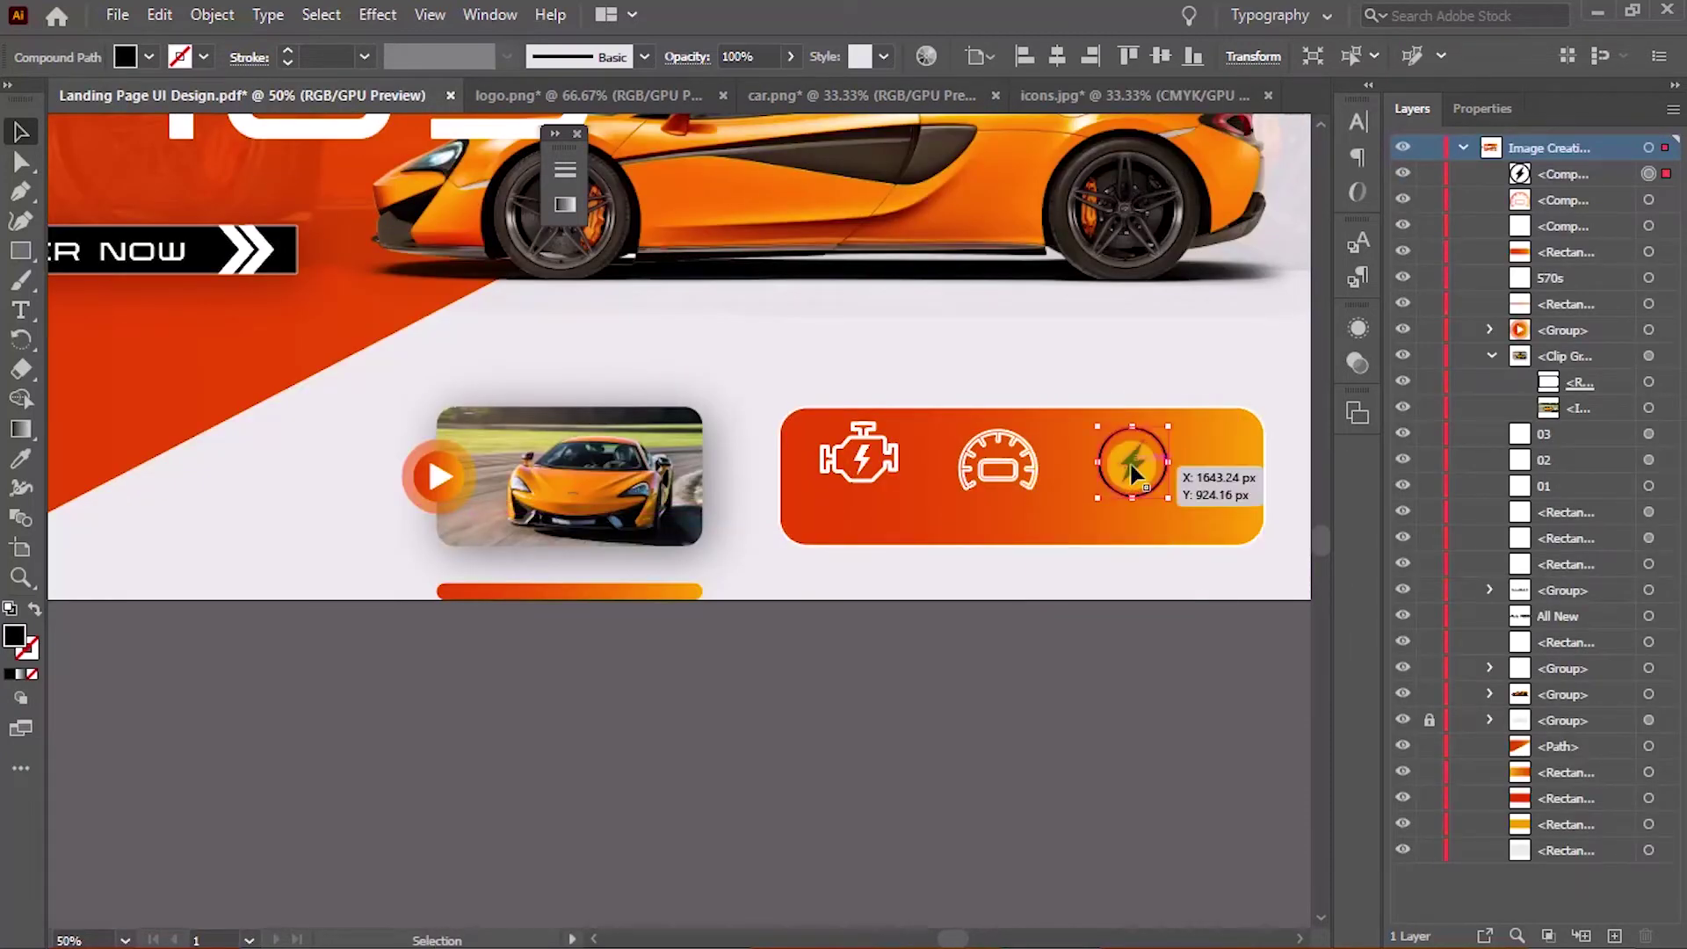
{"action": "key", "text": "i"}
{"action": "left_click", "coordinate": [1030, 461]}
{"action": "key", "text": "v"}
{"action": "left_click", "coordinate": [1136, 668]}
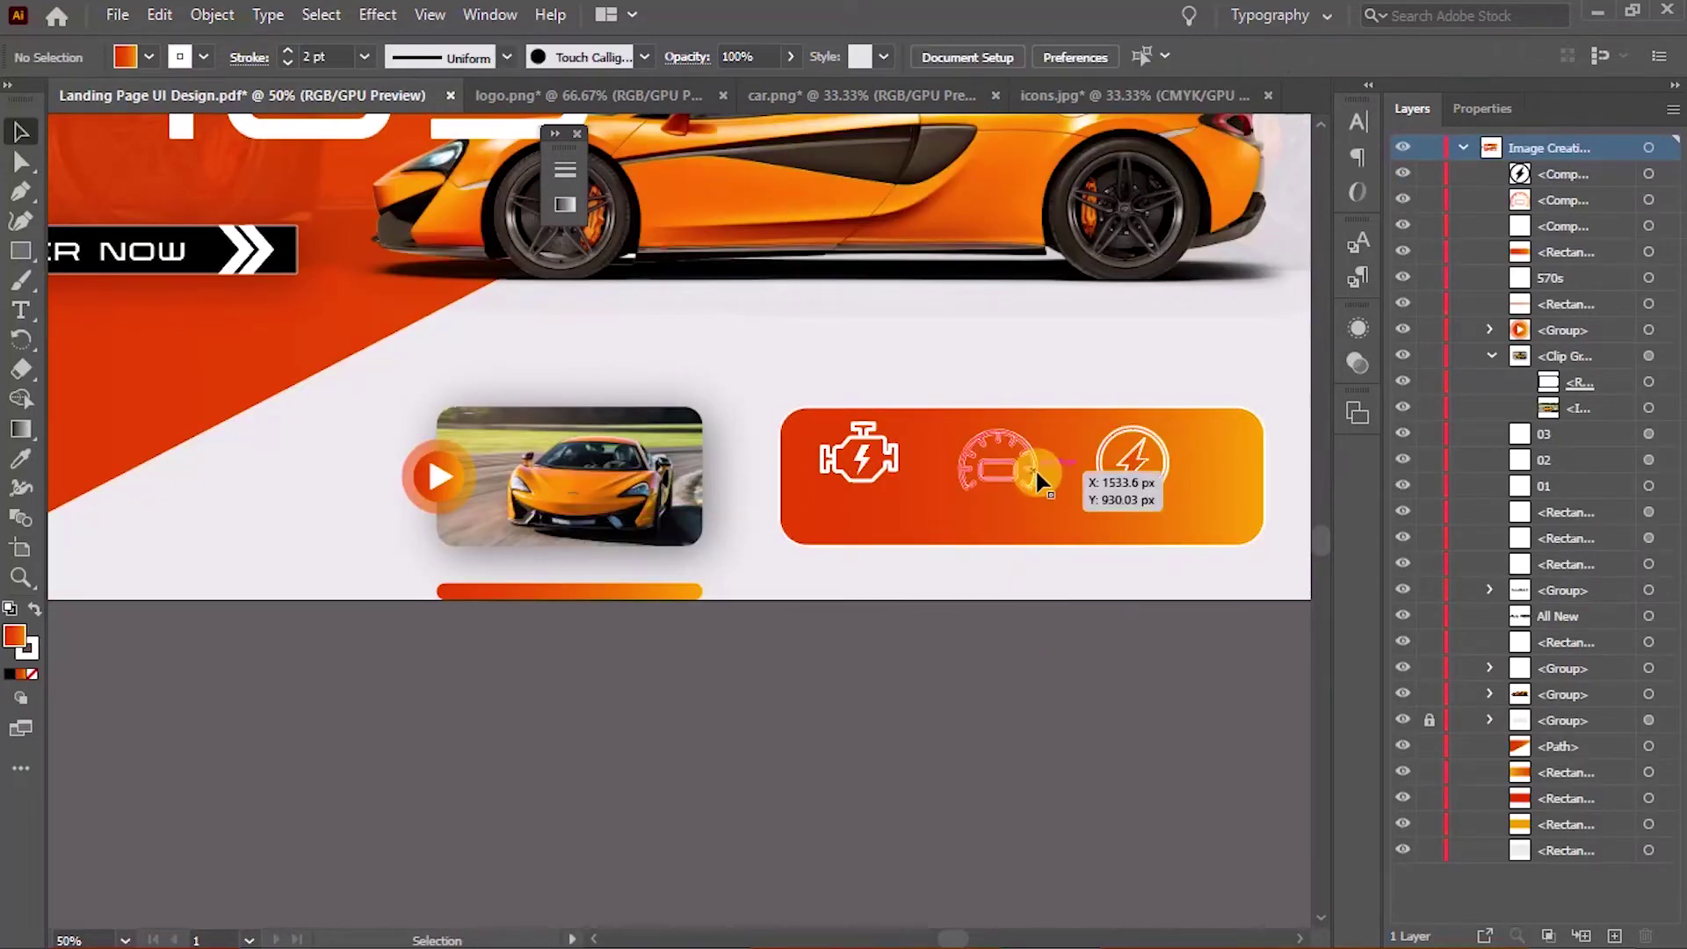
Give the engine icon the speedometer's white outline style
{"action": "left_click", "coordinate": [843, 490]}
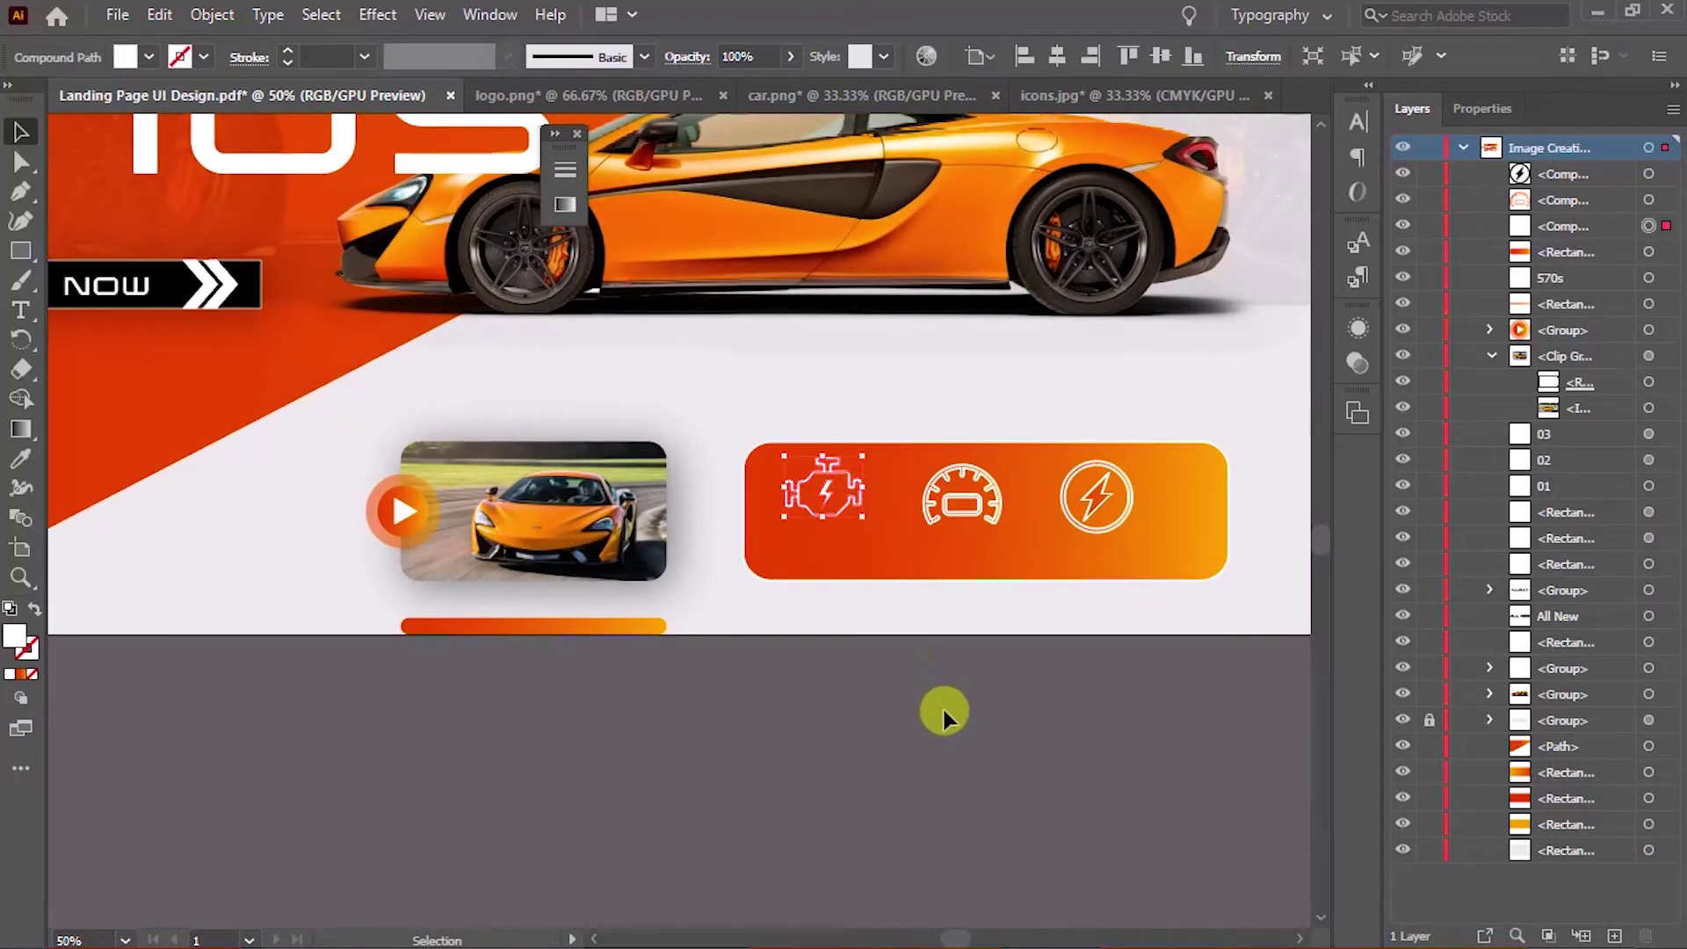
{"action": "key", "text": "ctrl+1"}
{"action": "key", "text": "i"}
{"action": "left_click", "coordinate": [987, 565]}
{"action": "key", "text": "v"}
{"action": "left_click", "coordinate": [952, 833]}
{"action": "key", "text": "ctrl+minus"}
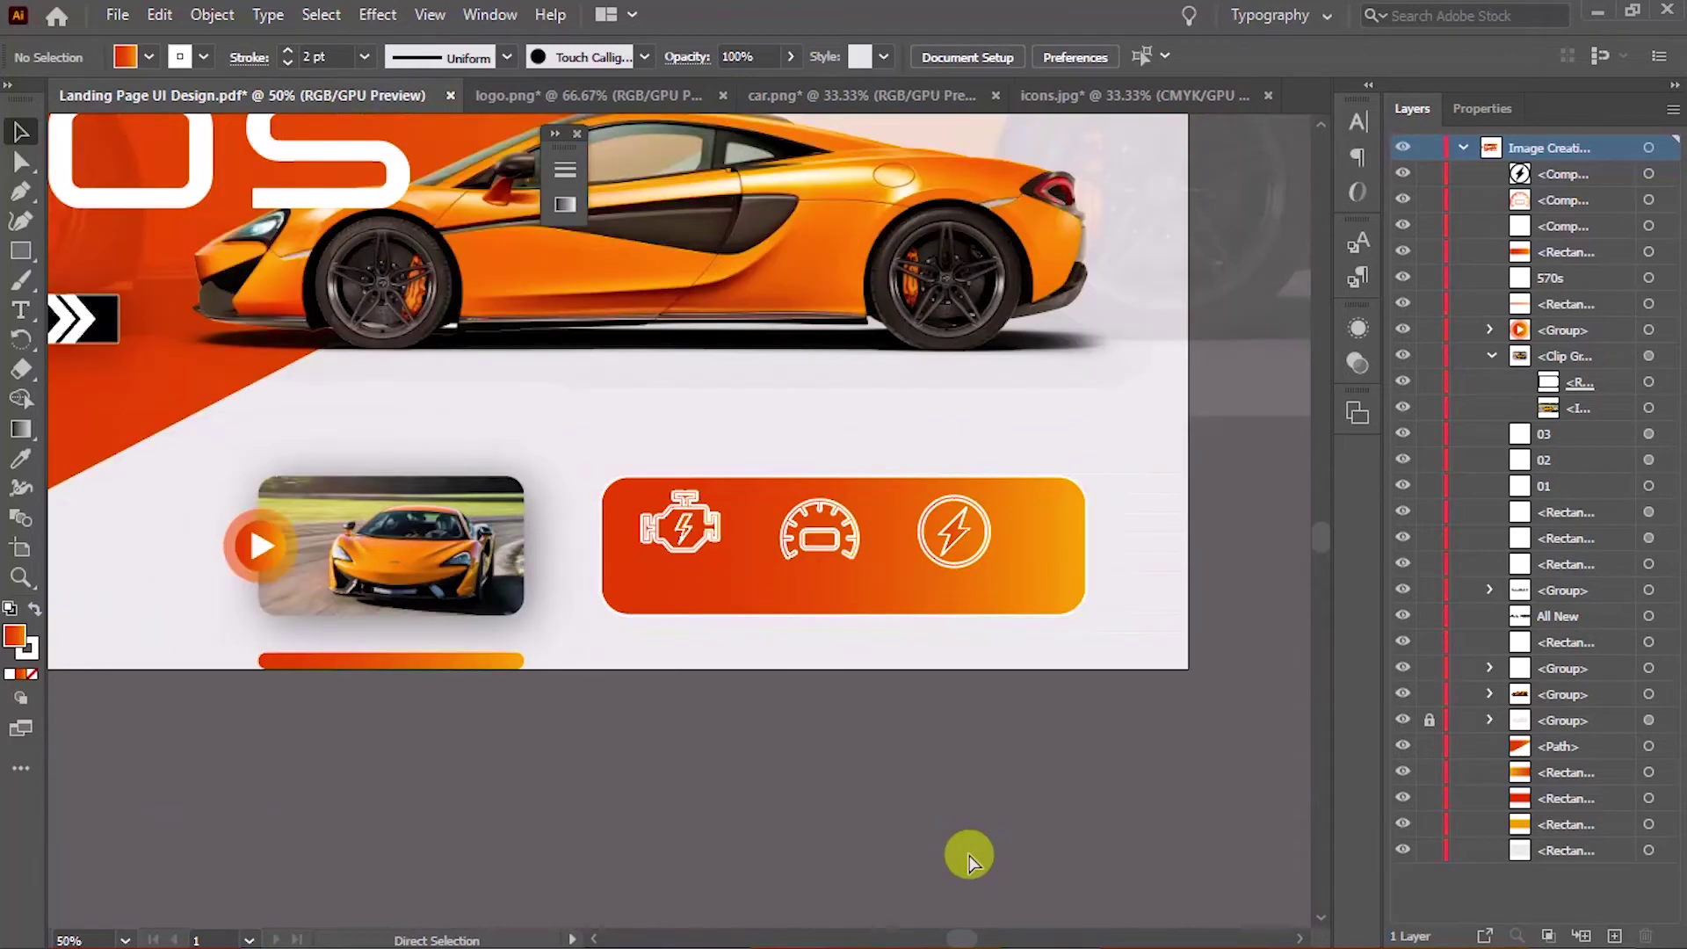
Move the three icons below the artboard and align them along their bottoms
{"action": "left_click", "coordinate": [608, 387]}
{"action": "left_click", "coordinate": [796, 403], "text": "shift"}
{"action": "left_click", "coordinate": [948, 397], "text": "shift"}
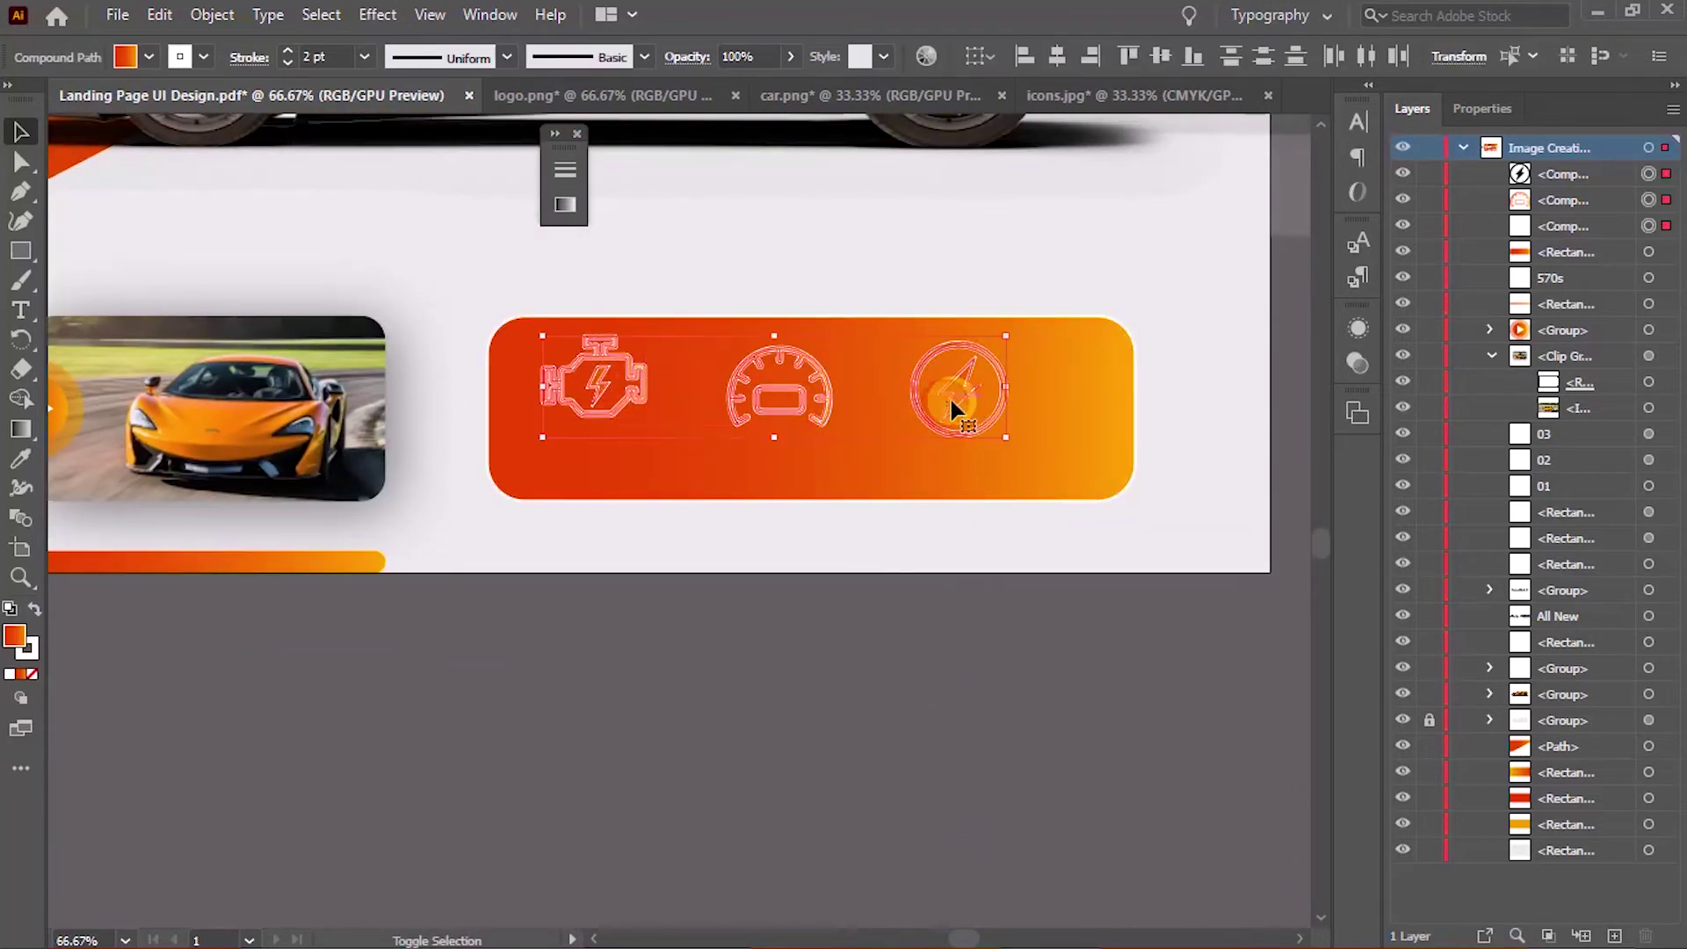
{"action": "left_click_drag", "start_coordinate": [948, 398], "coordinate": [967, 714]}
{"action": "left_click", "coordinate": [1191, 59]}
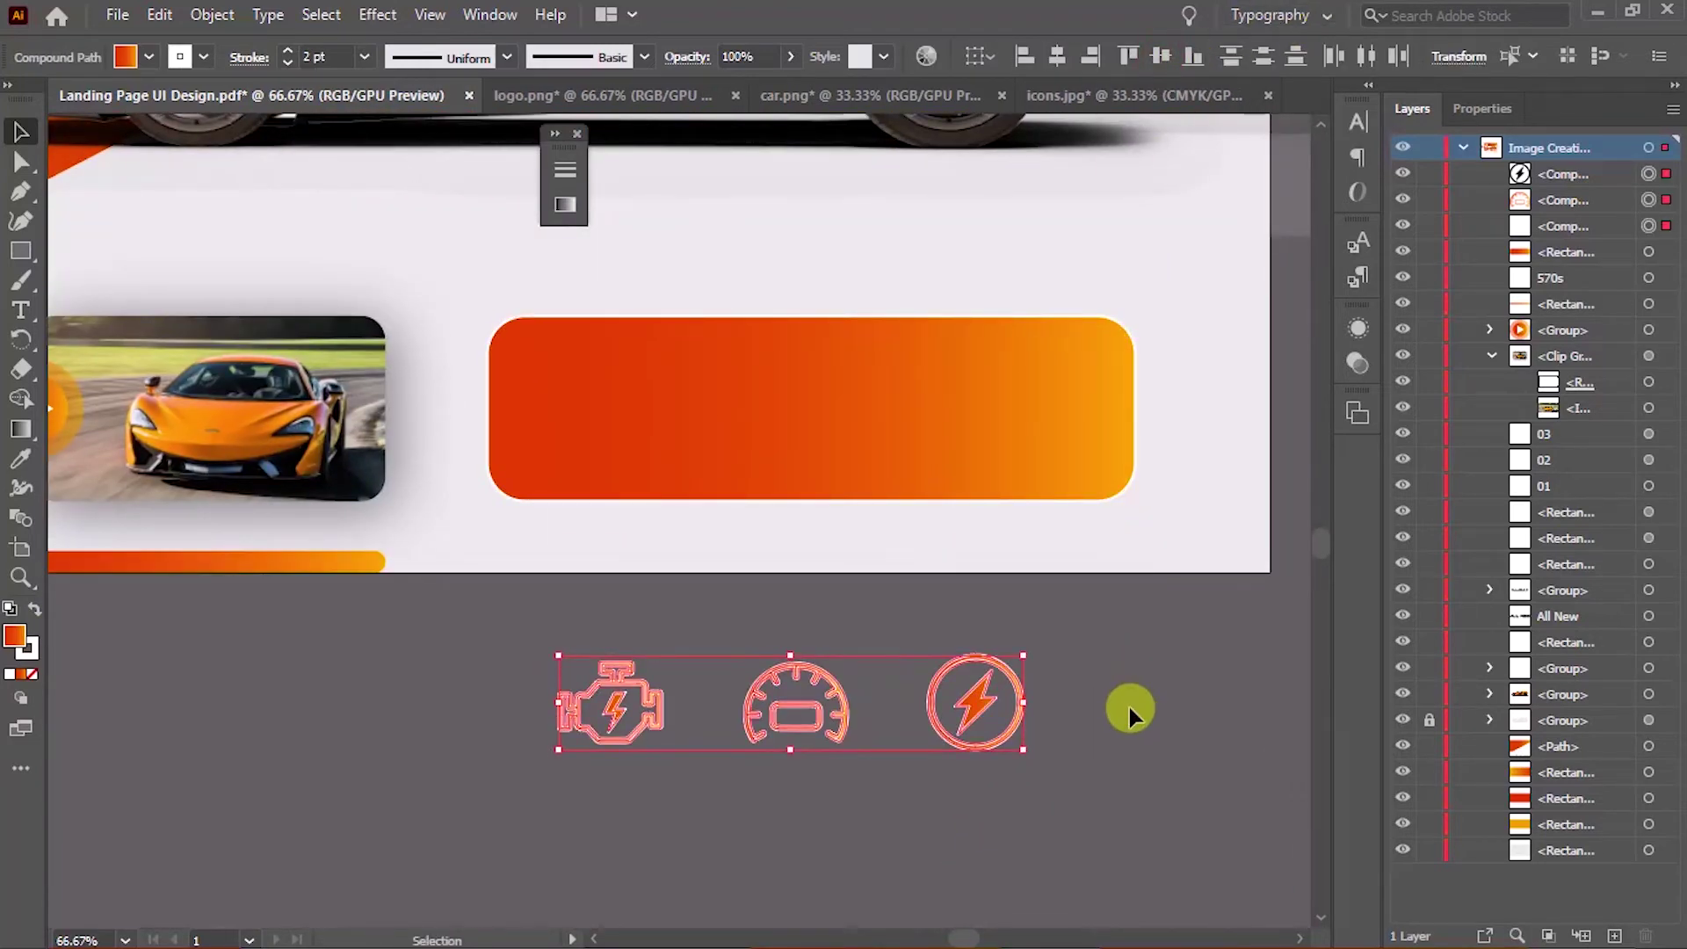
Reselect all three icons and distribute them evenly apart
{"action": "left_click", "coordinate": [975, 703]}
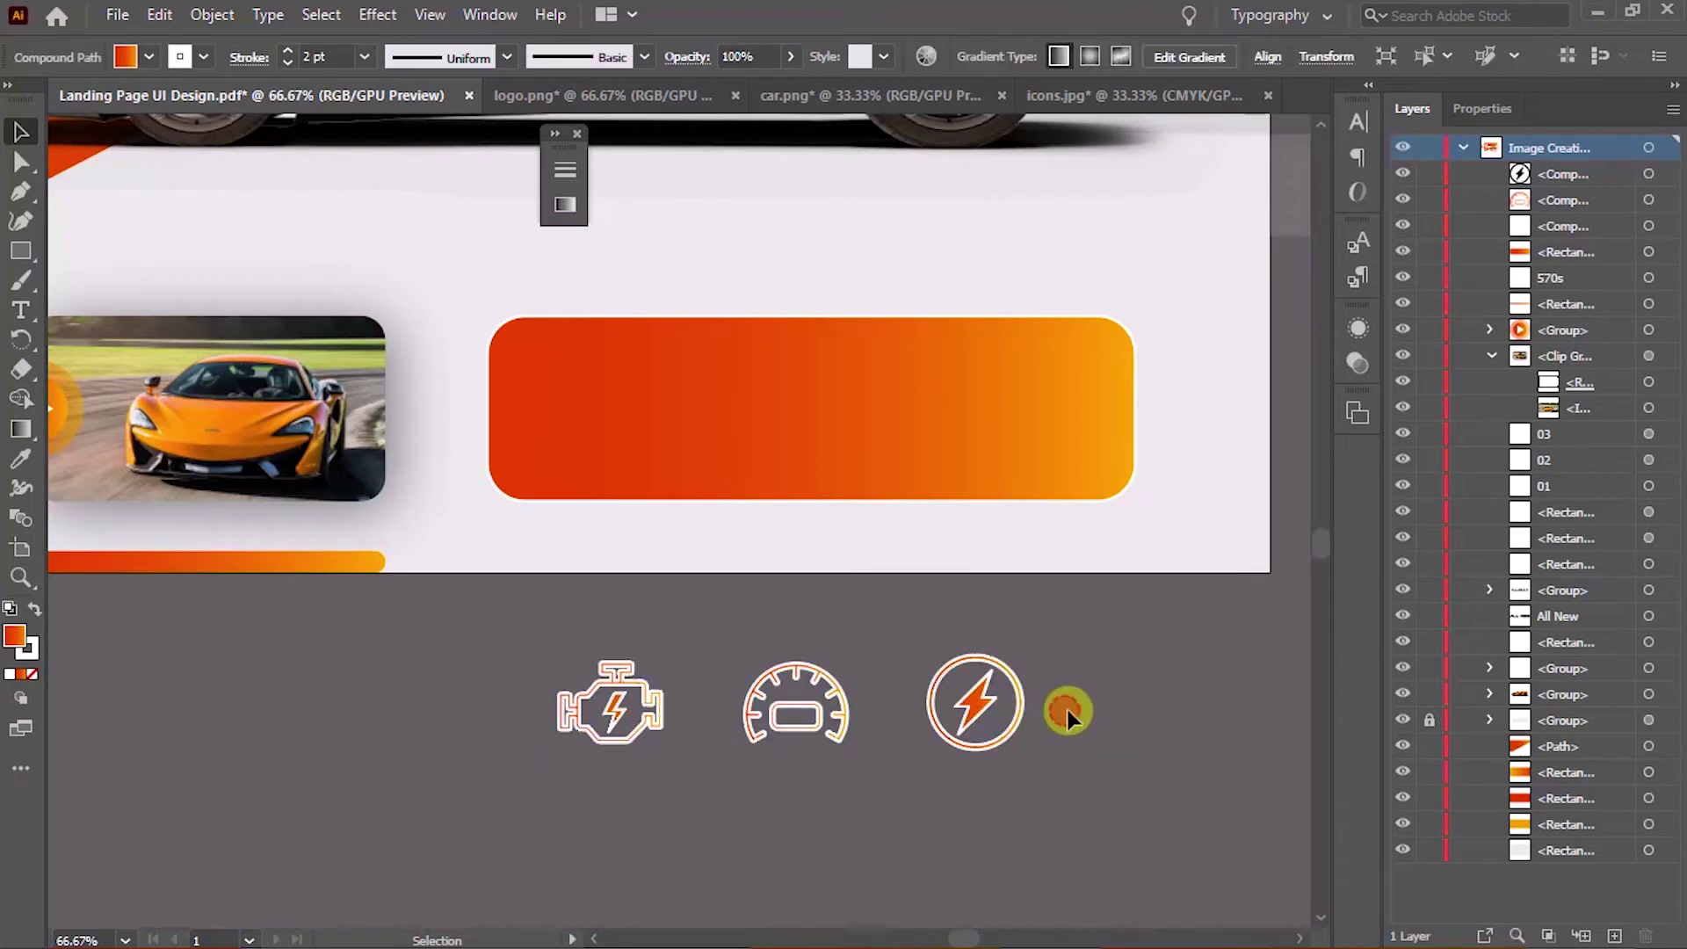
{"action": "right_click", "coordinate": [986, 706]}
{"action": "left_click", "coordinate": [971, 712]}
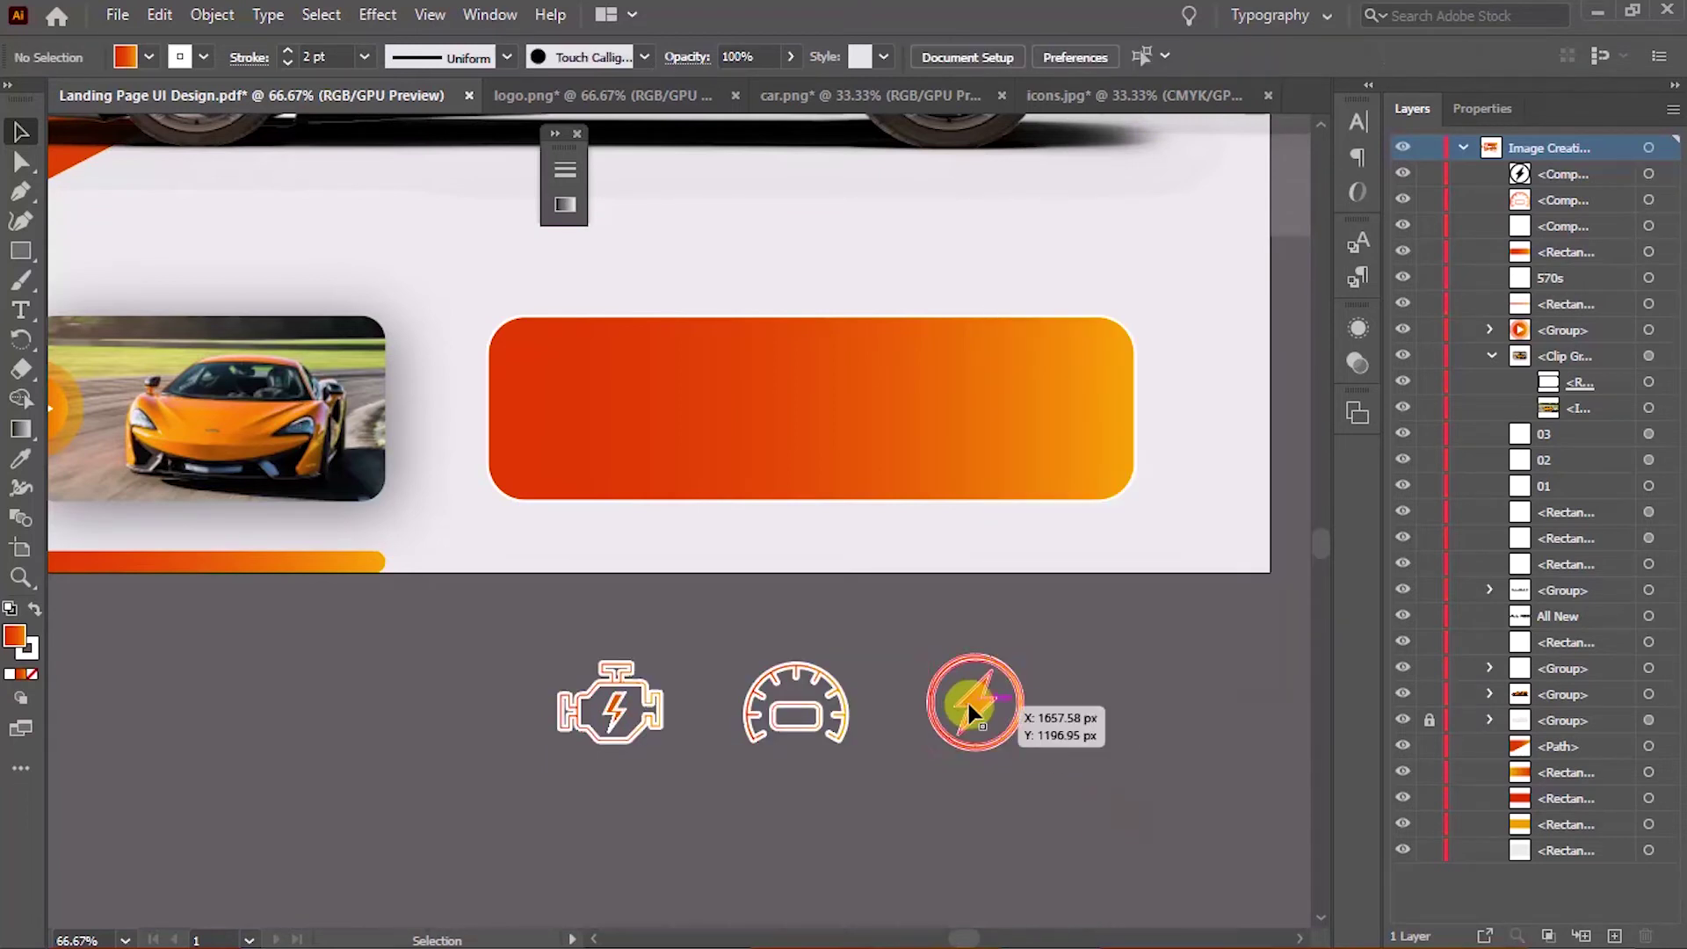
{"action": "left_click", "coordinate": [965, 708]}
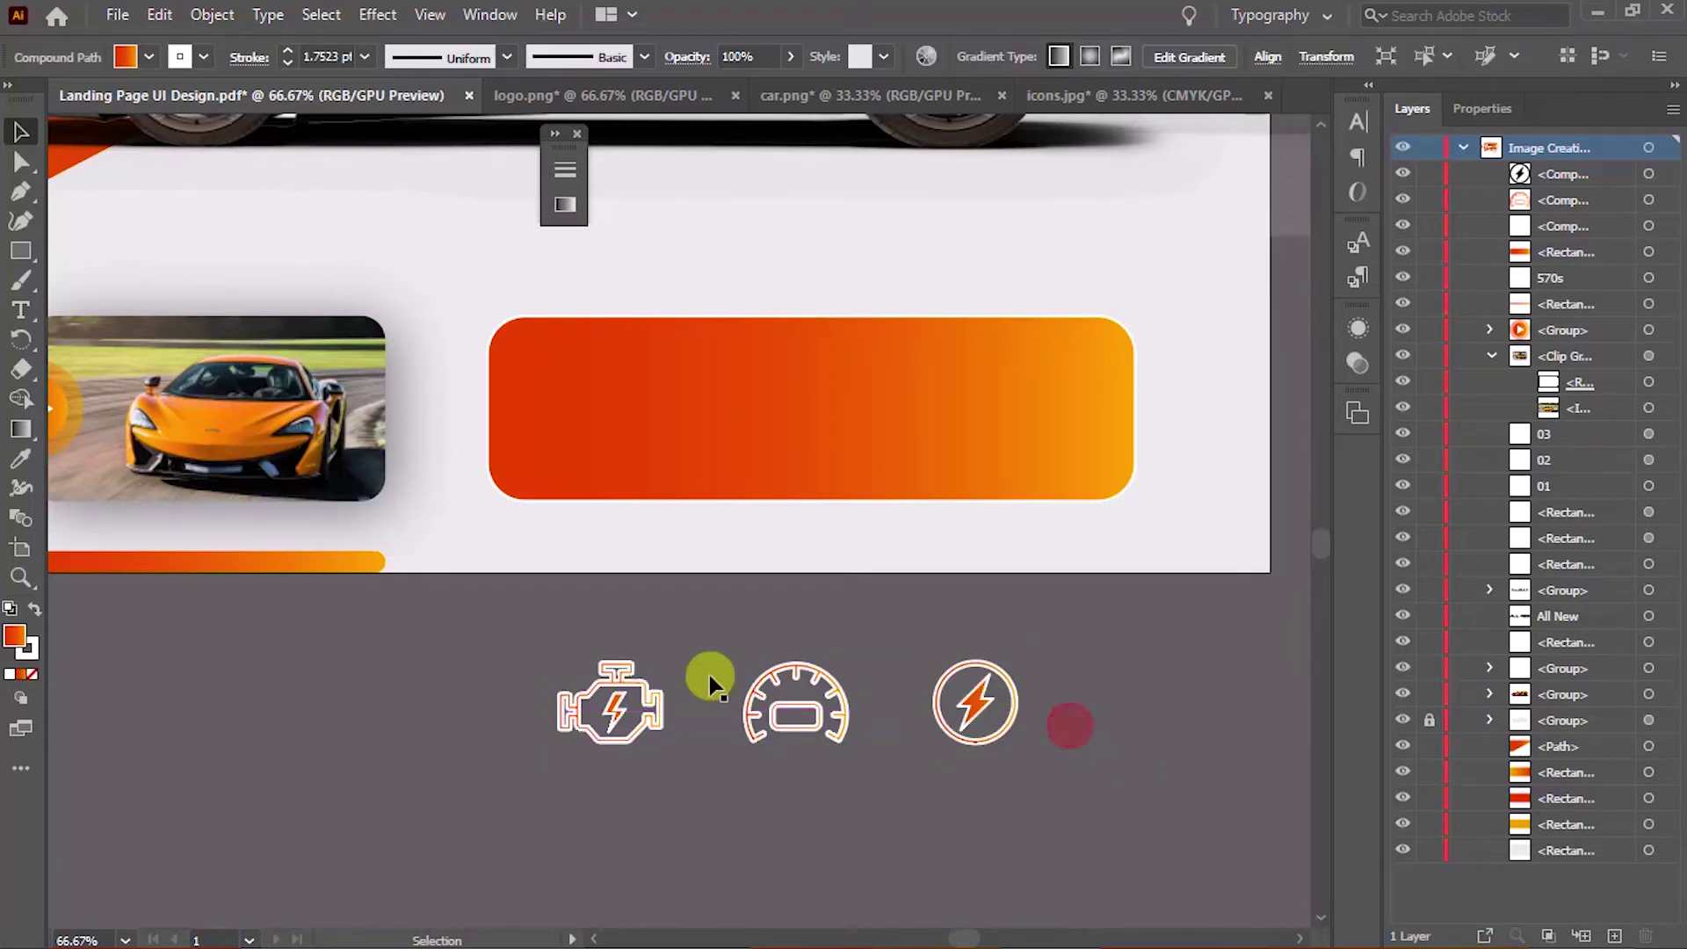
{"action": "left_click_drag", "start_coordinate": [709, 675], "coordinate": [546, 652]}
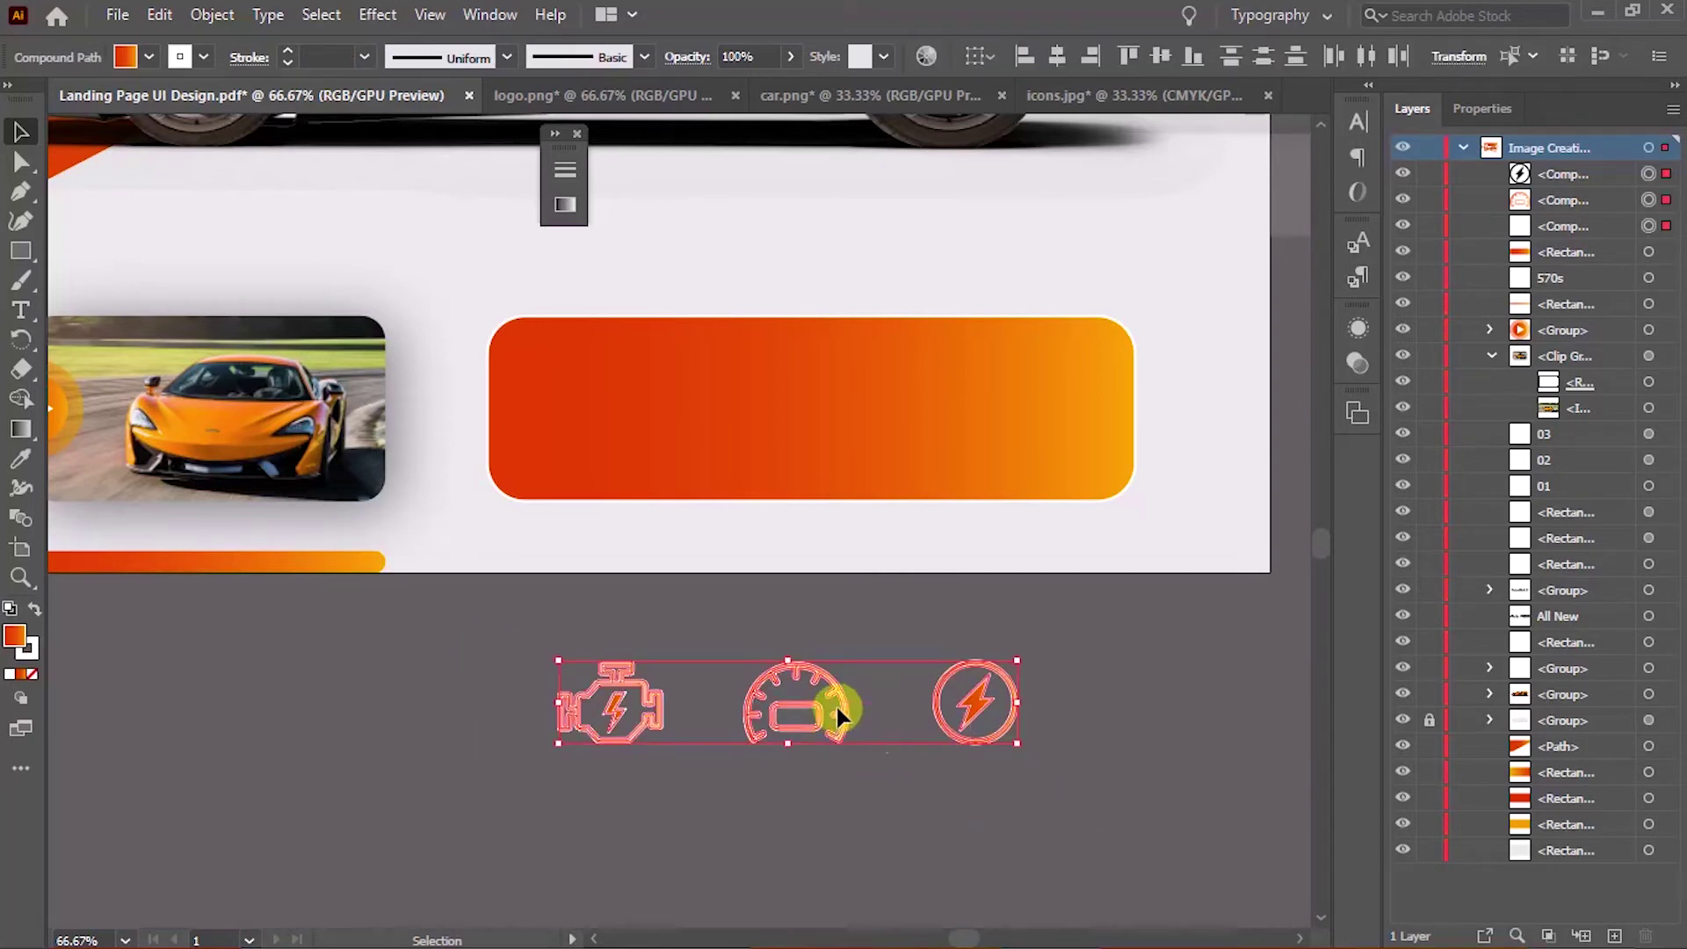
{"action": "left_click", "coordinate": [619, 832]}
{"action": "left_click_drag", "start_coordinate": [896, 822], "coordinate": [545, 650]}
{"action": "left_click", "coordinate": [1360, 56]}
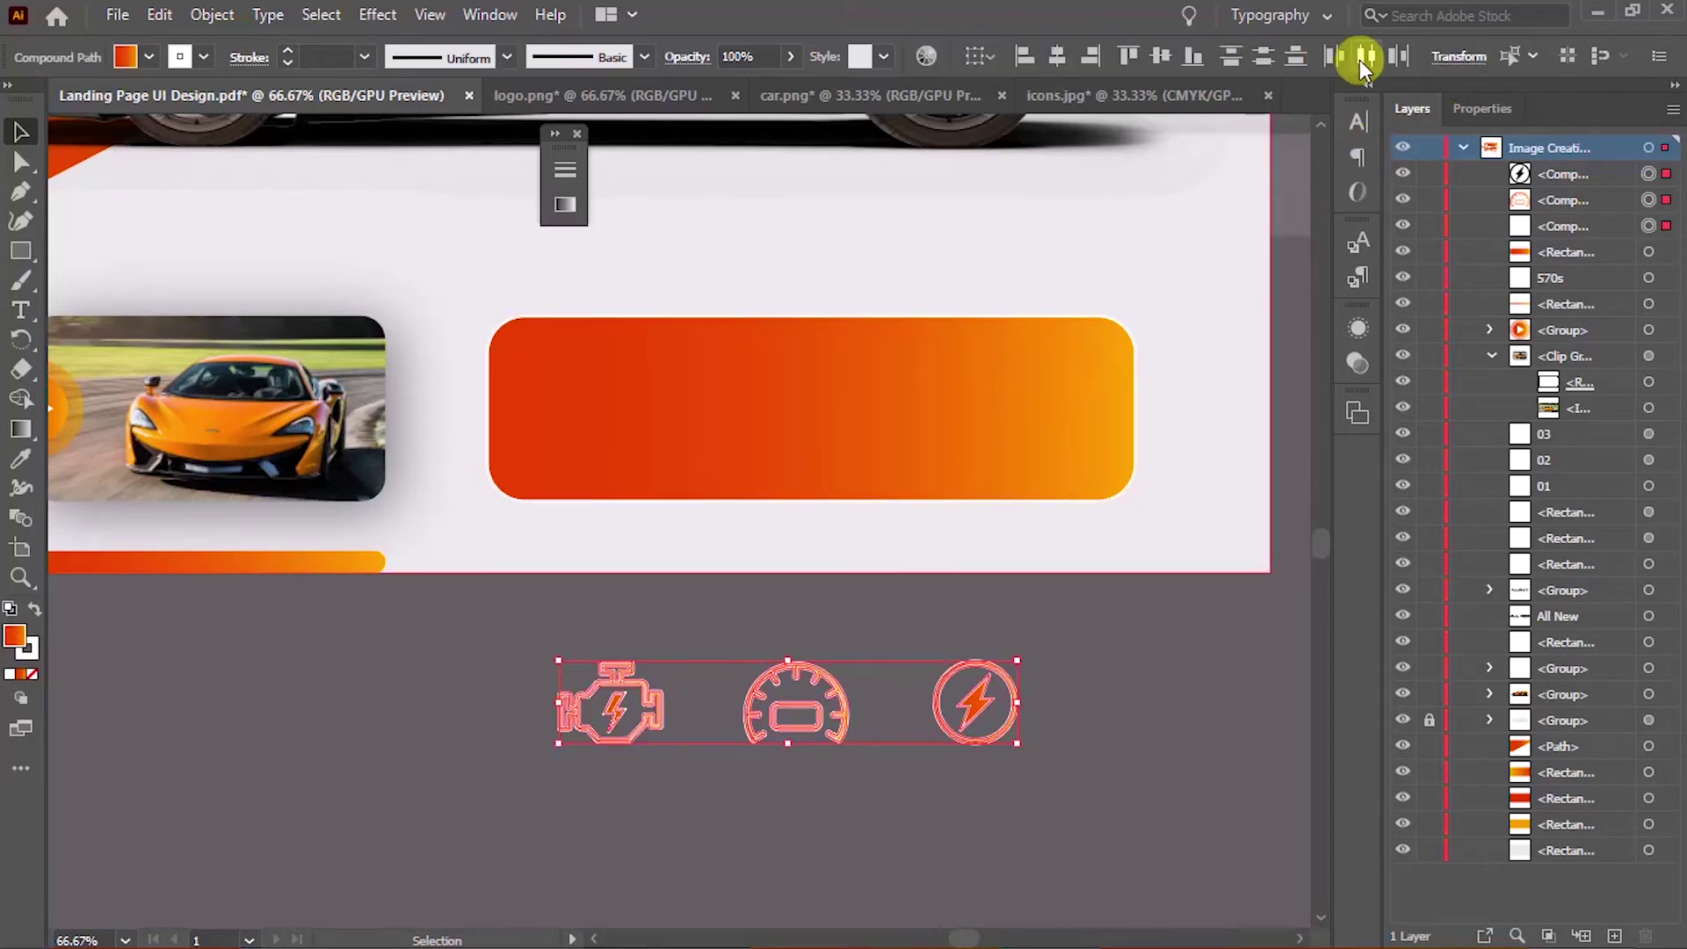
Move the icons onto the gradient panel, shrink them, spread them out, and group them
{"action": "left_click_drag", "start_coordinate": [808, 704], "coordinate": [826, 378]}
{"action": "left_click", "coordinate": [940, 692]}
{"action": "left_click", "coordinate": [993, 408]}
{"action": "left_click", "coordinate": [830, 408], "text": "shift"}
{"action": "left_click", "coordinate": [648, 405], "text": "shift"}
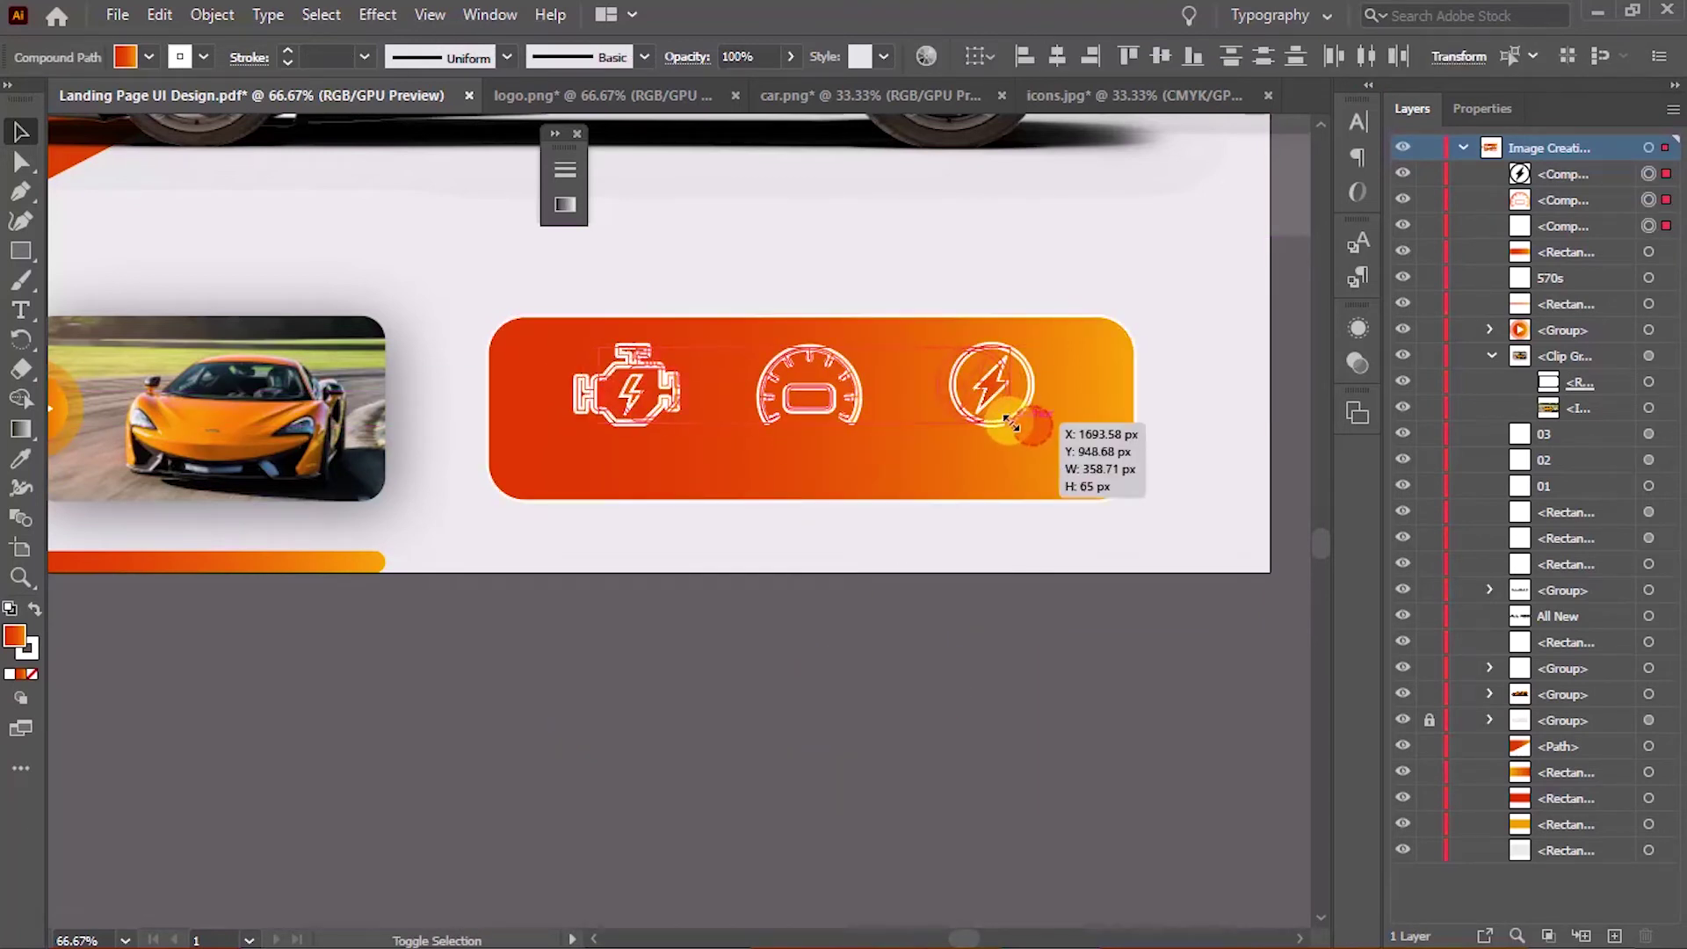
{"action": "left_click_drag", "start_coordinate": [1011, 424], "coordinate": [1010, 461]}
{"action": "left_click_drag", "start_coordinate": [949, 414], "coordinate": [1016, 440]}
{"action": "left_click_drag", "start_coordinate": [688, 387], "coordinate": [642, 384]}
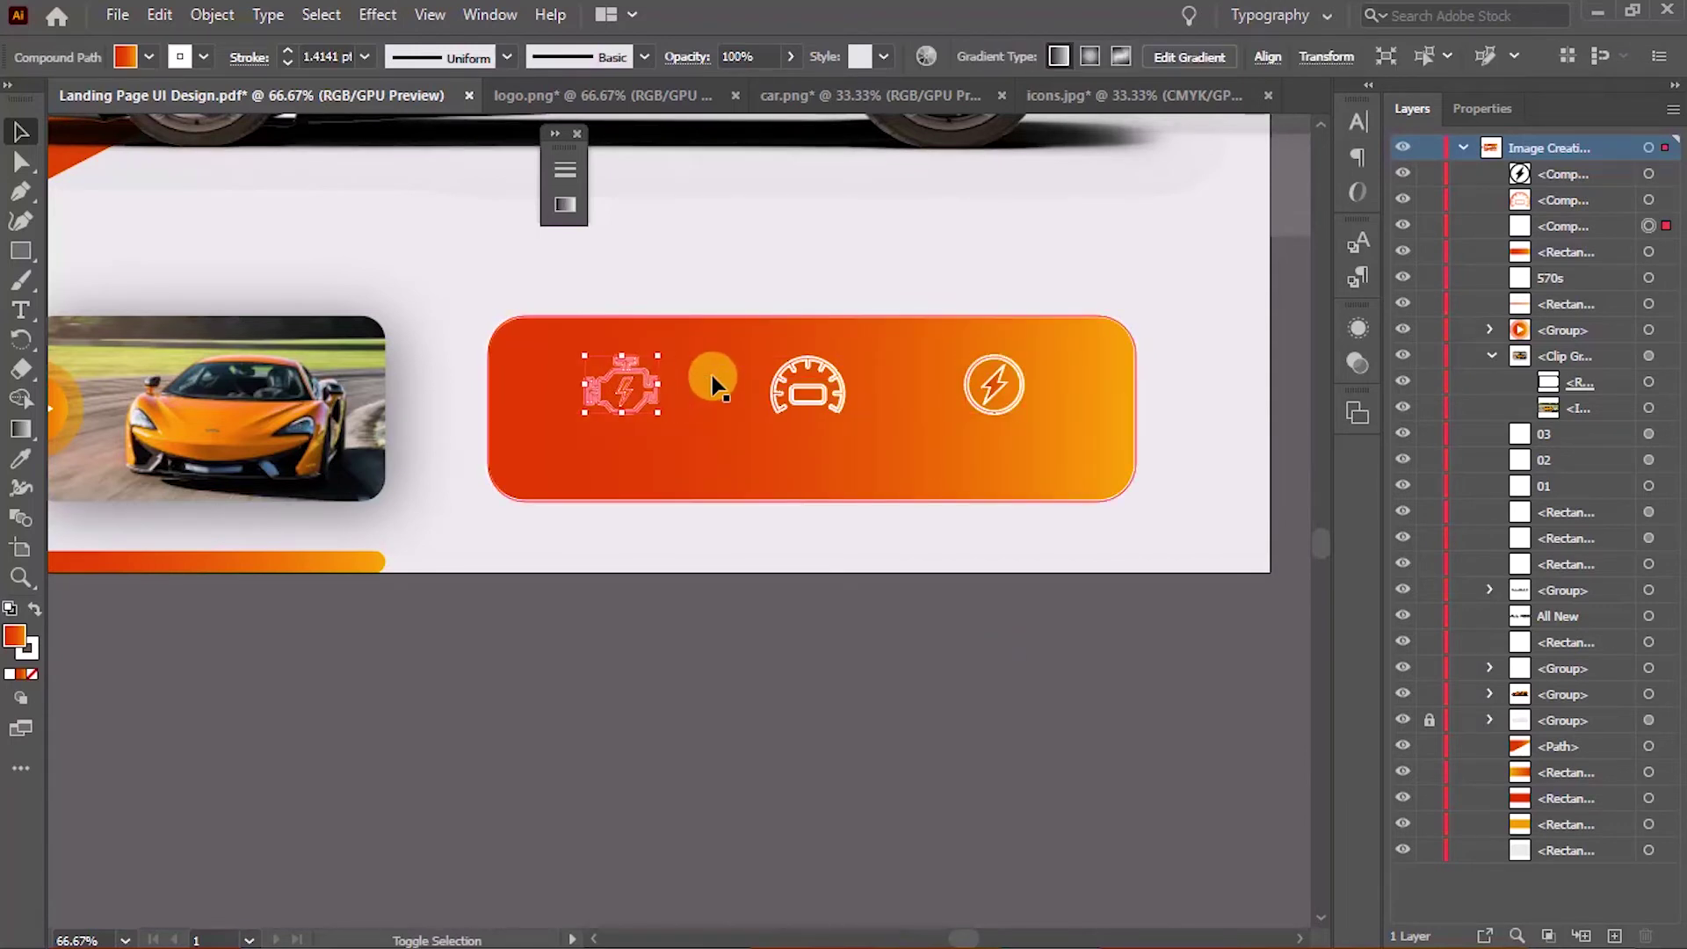
{"action": "left_click", "coordinate": [836, 420], "text": "shift"}
{"action": "left_click", "coordinate": [996, 385], "text": "shift"}
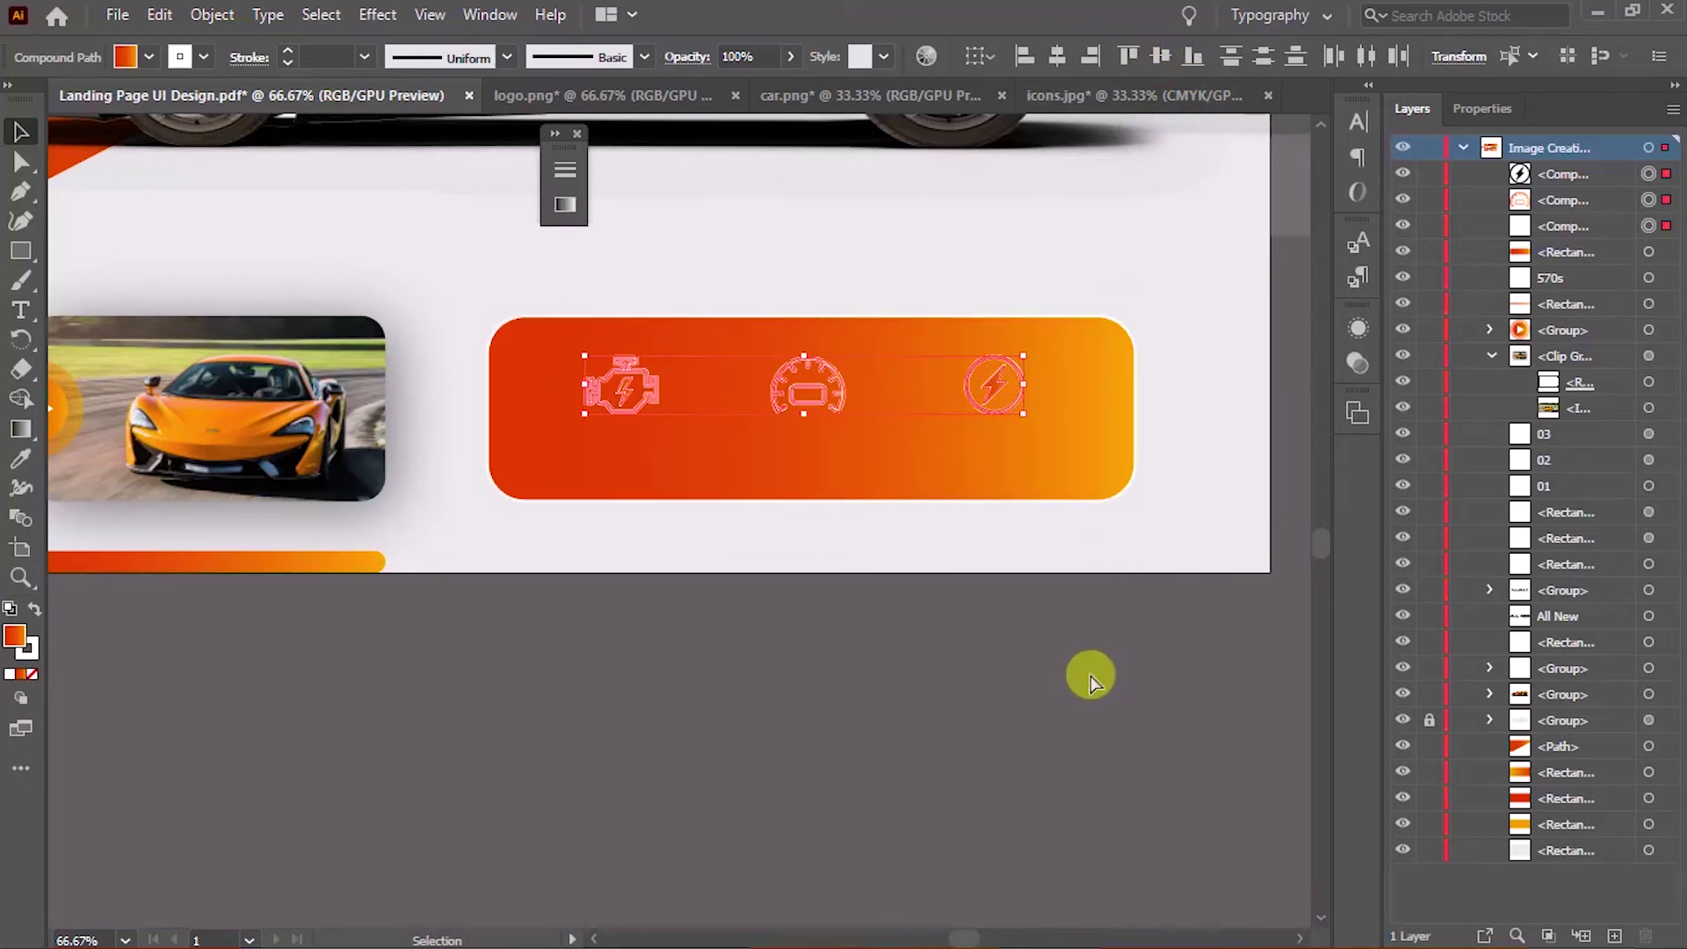
{"action": "key", "text": "ctrl+g"}
Centre the icon group horizontally on the gradient panel, then ungroup the icons
{"action": "left_click", "coordinate": [1084, 471], "text": "shift"}
{"action": "left_click", "coordinate": [1057, 55]}
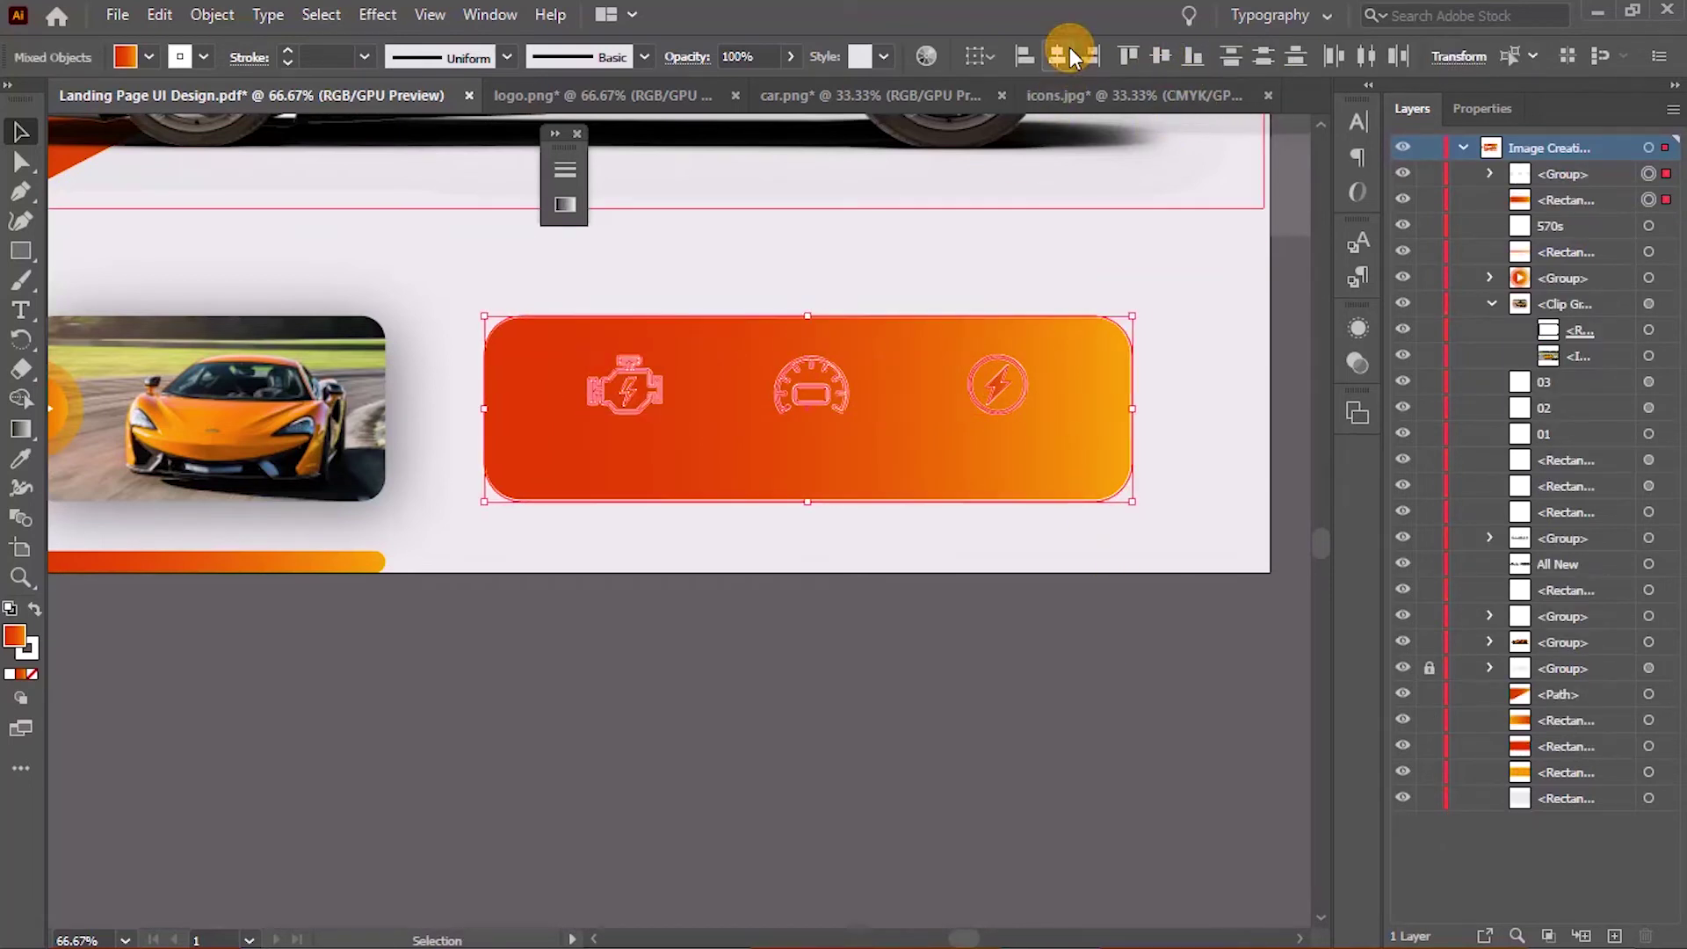
{"action": "left_click", "coordinate": [1081, 691]}
{"action": "right_click", "coordinate": [956, 386]}
{"action": "left_click", "coordinate": [904, 614]}
{"action": "right_click", "coordinate": [941, 452]}
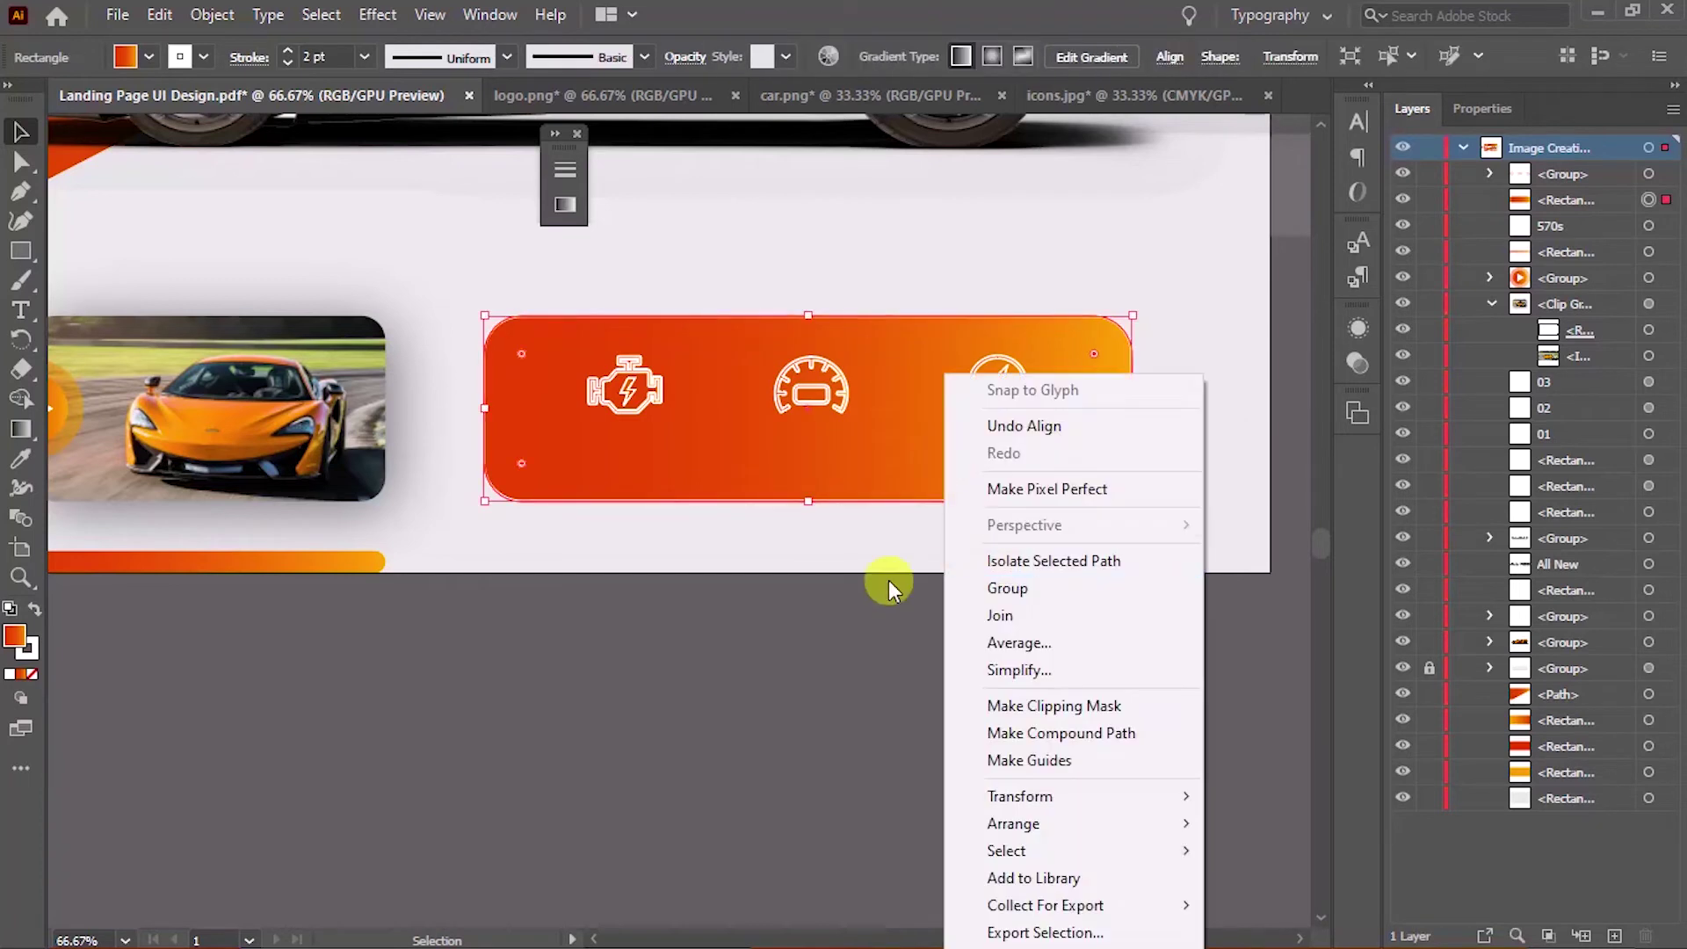
{"action": "left_click", "coordinate": [997, 388]}
{"action": "right_click", "coordinate": [990, 404]}
{"action": "left_click", "coordinate": [1033, 601]}
Nudge the lightning icon further right and the engine icon further left
{"action": "left_click", "coordinate": [985, 392]}
{"action": "left_click_drag", "start_coordinate": [984, 392], "coordinate": [995, 392]}
{"action": "left_click_drag", "start_coordinate": [652, 383], "coordinate": [639, 383]}
{"action": "left_click", "coordinate": [768, 700]}
{"action": "left_click_drag", "start_coordinate": [818, 701], "coordinate": [827, 756]}
{"action": "left_click", "coordinate": [648, 449]}
{"action": "left_click", "coordinate": [817, 439], "text": "shift"}
{"action": "left_click", "coordinate": [1018, 439], "text": "shift"}
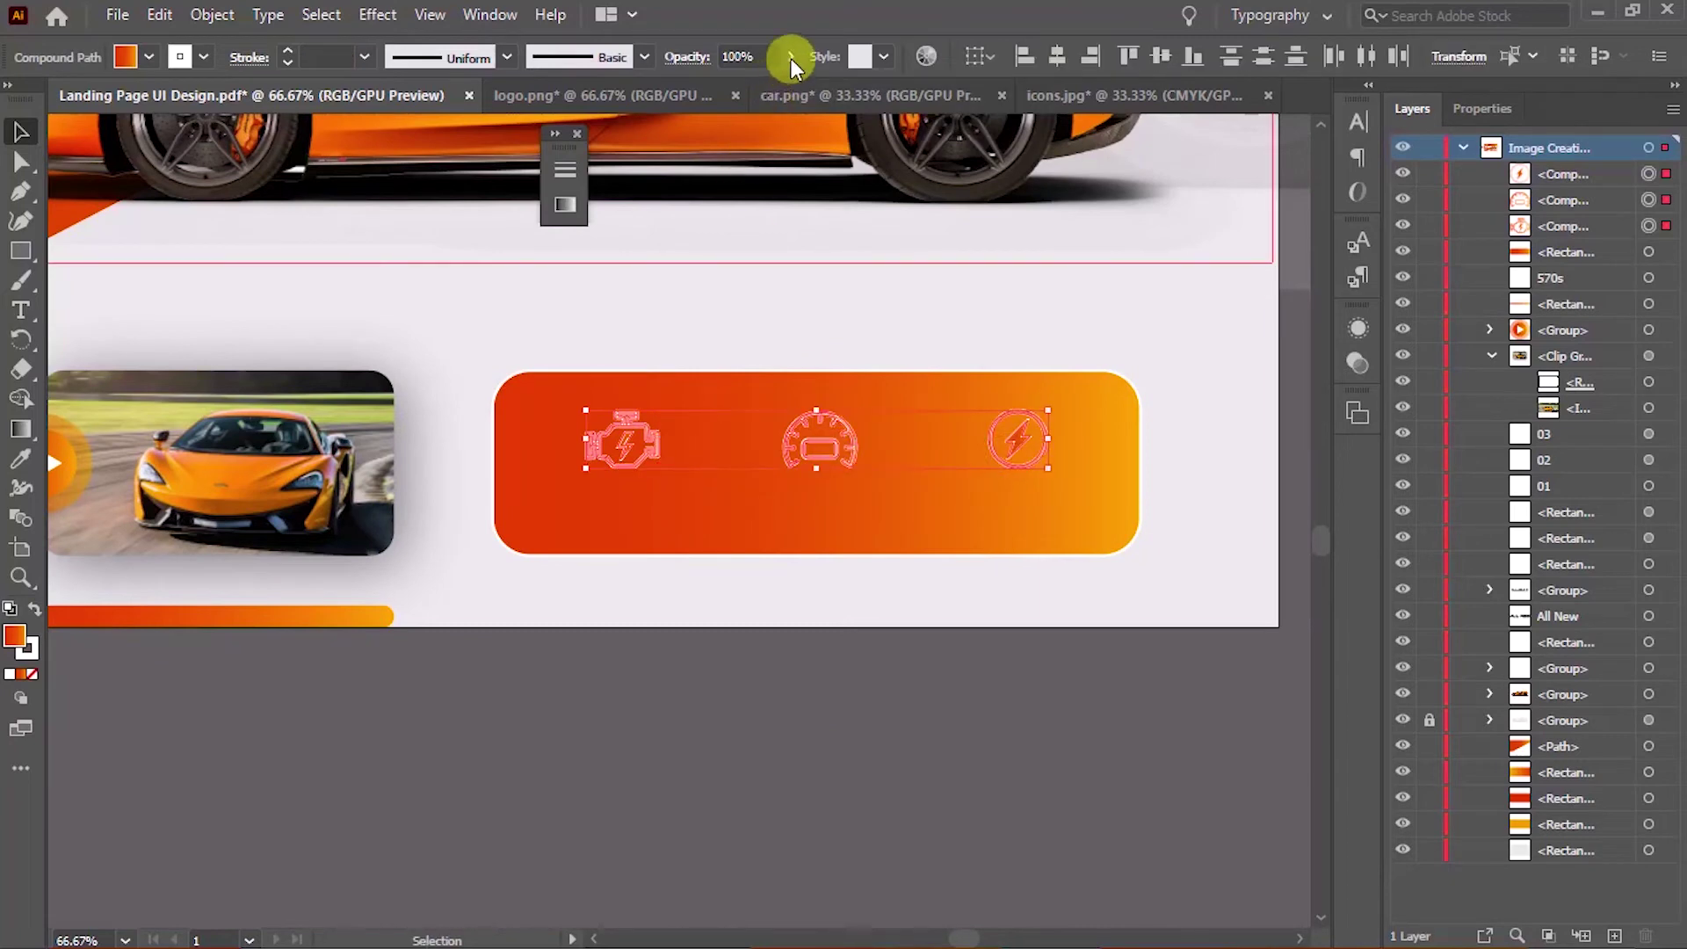
{"action": "left_click", "coordinate": [904, 715]}
{"action": "mouse_move", "coordinate": [904, 715]}
{"action": "left_mouse_down"}
{"action": "mouse_move", "coordinate": [919, 788]}
{"action": "mouse_move", "coordinate": [976, 826]}
{"action": "left_mouse_up"}
Start a new text label below the artboard, typing '3'
{"action": "scroll", "coordinate": [976, 826], "scroll_direction": "down", "scroll_amount": 1}
{"action": "scroll", "coordinate": [975, 768], "scroll_direction": "down", "scroll_amount": 1}
{"action": "key", "text": "t"}
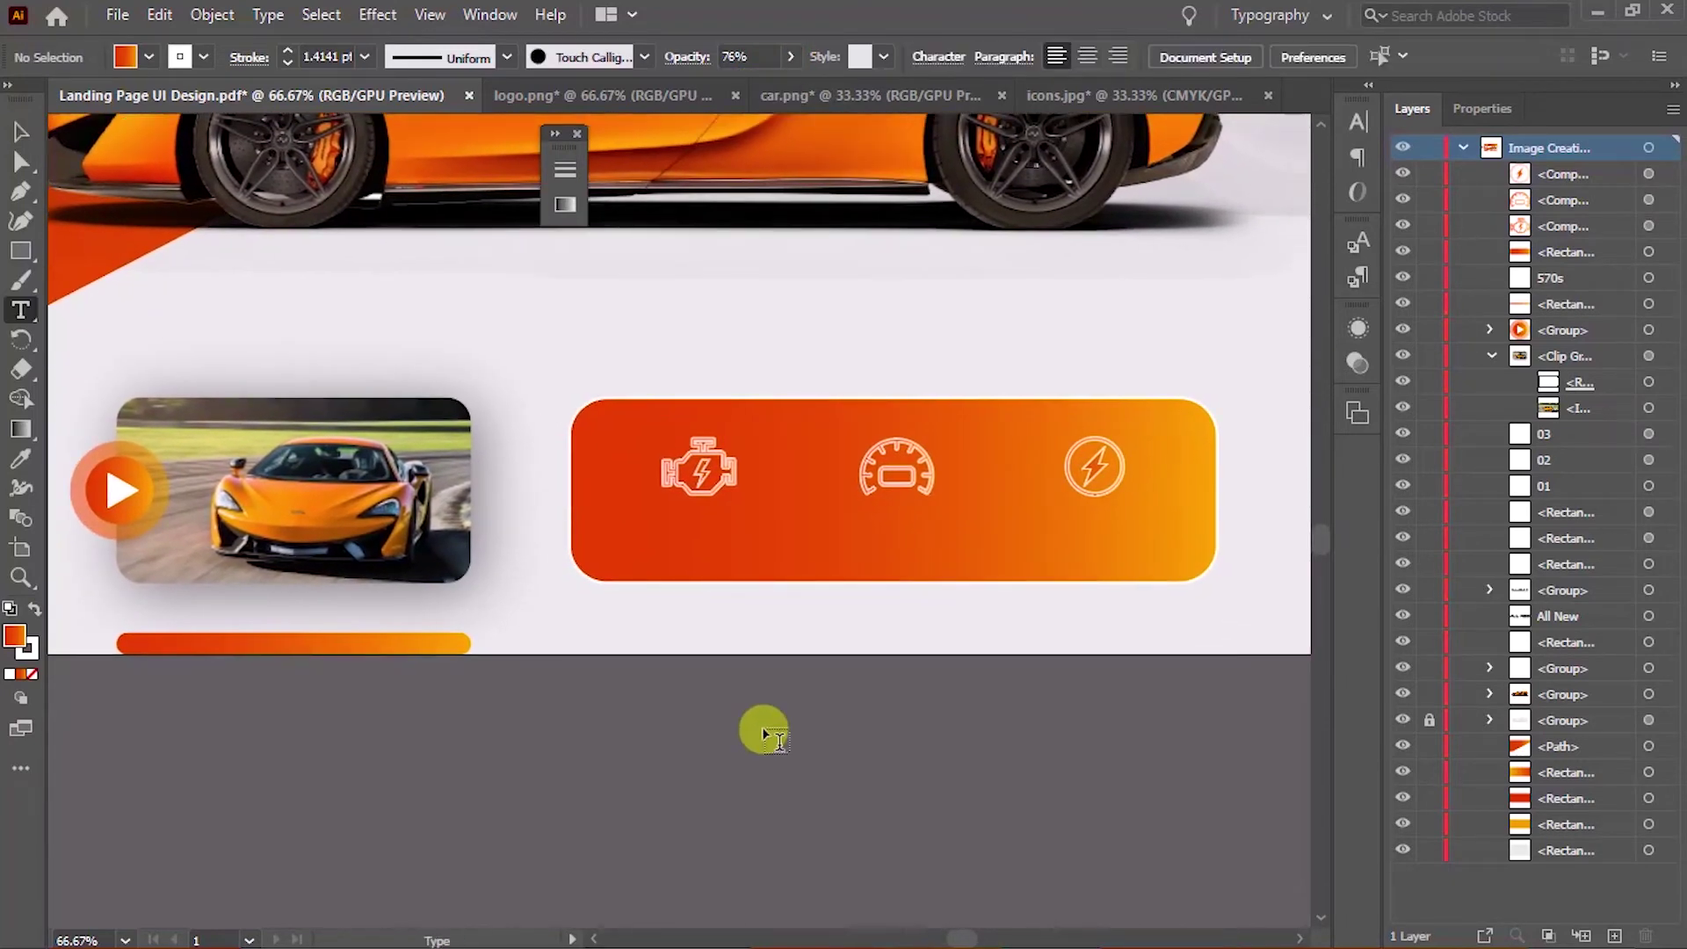
{"action": "scroll", "coordinate": [757, 674], "scroll_direction": "left", "scroll_amount": 2}
{"action": "left_click", "coordinate": [610, 758]}
{"action": "type", "text": "3.8-litre"}
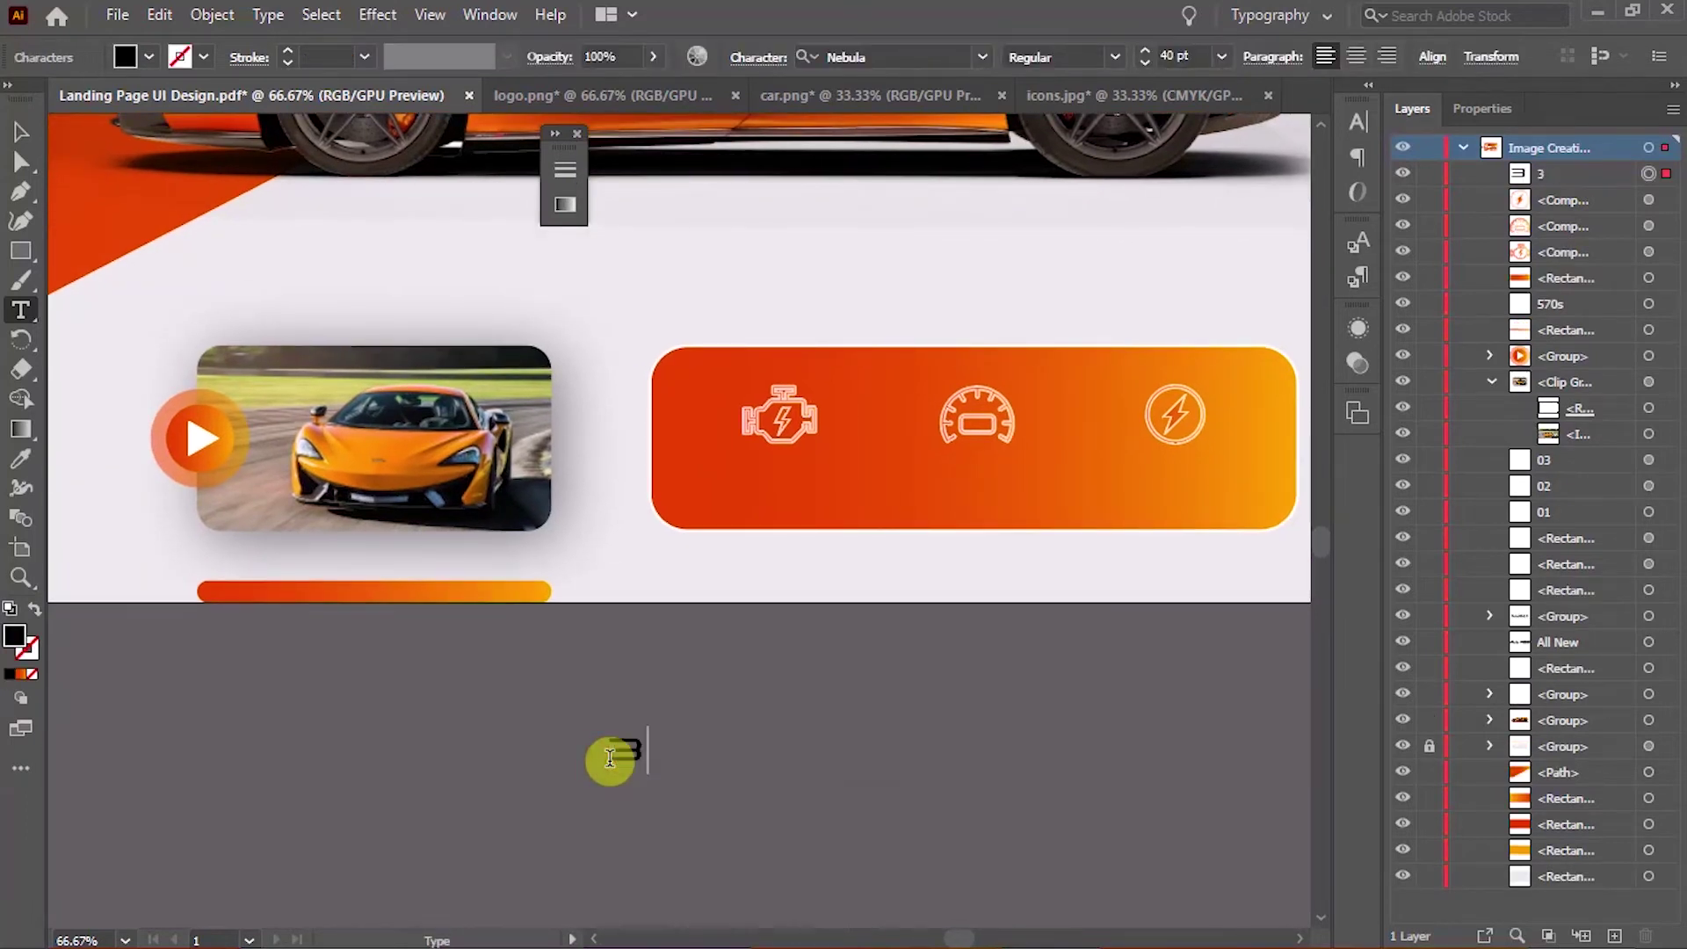
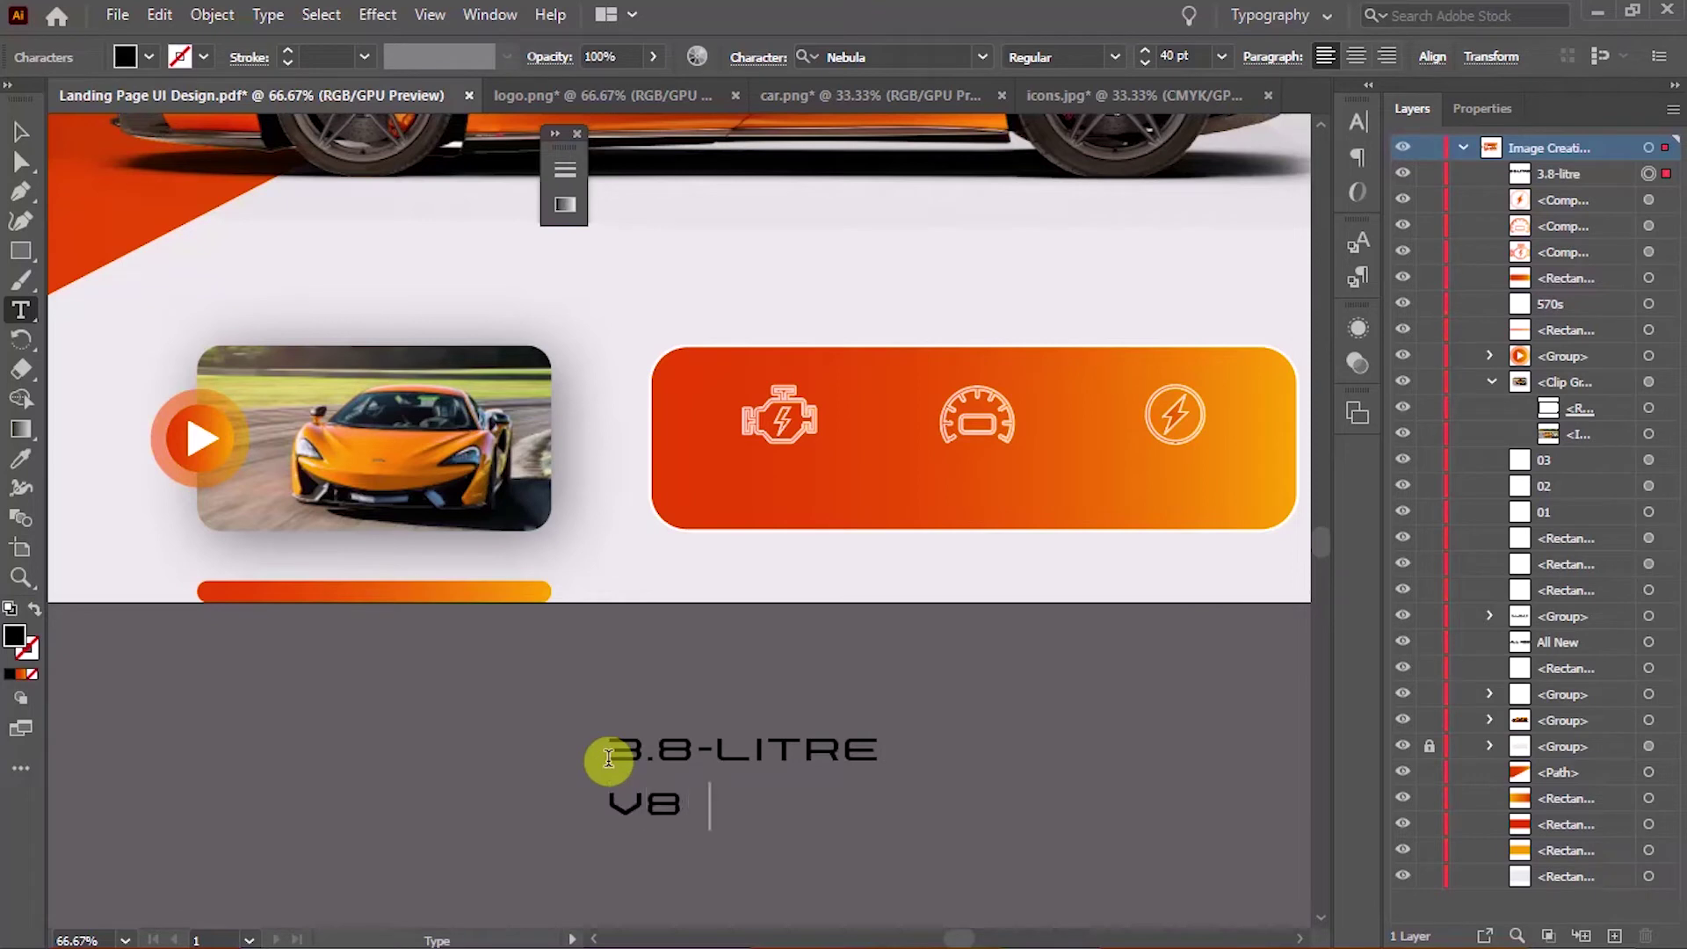
{"action": "type", "text": "ENGINE"}
Cut the V8 ENGINE line into its own text object and move it below 3.8-LITRE
{"action": "key", "text": "Escape"}
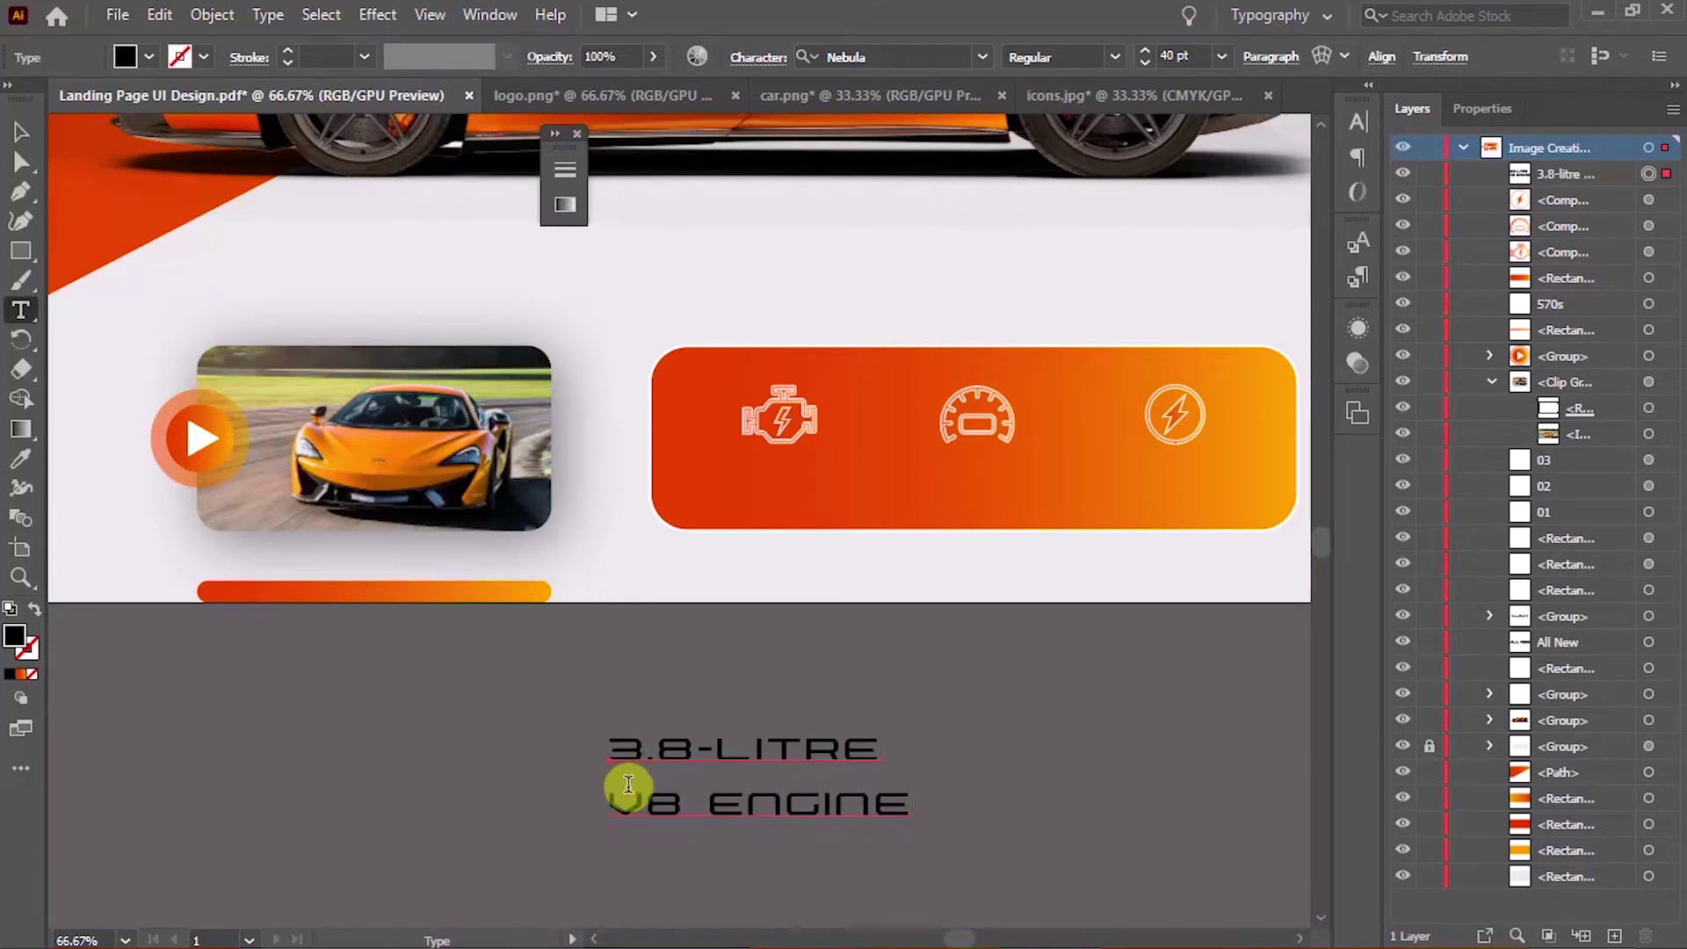
{"action": "scroll", "coordinate": [622, 774], "scroll_direction": "down", "scroll_amount": 1}
{"action": "left_click_drag", "start_coordinate": [610, 747], "coordinate": [964, 753]}
{"action": "key", "text": "ctrl+x"}
{"action": "key", "text": "Escape"}
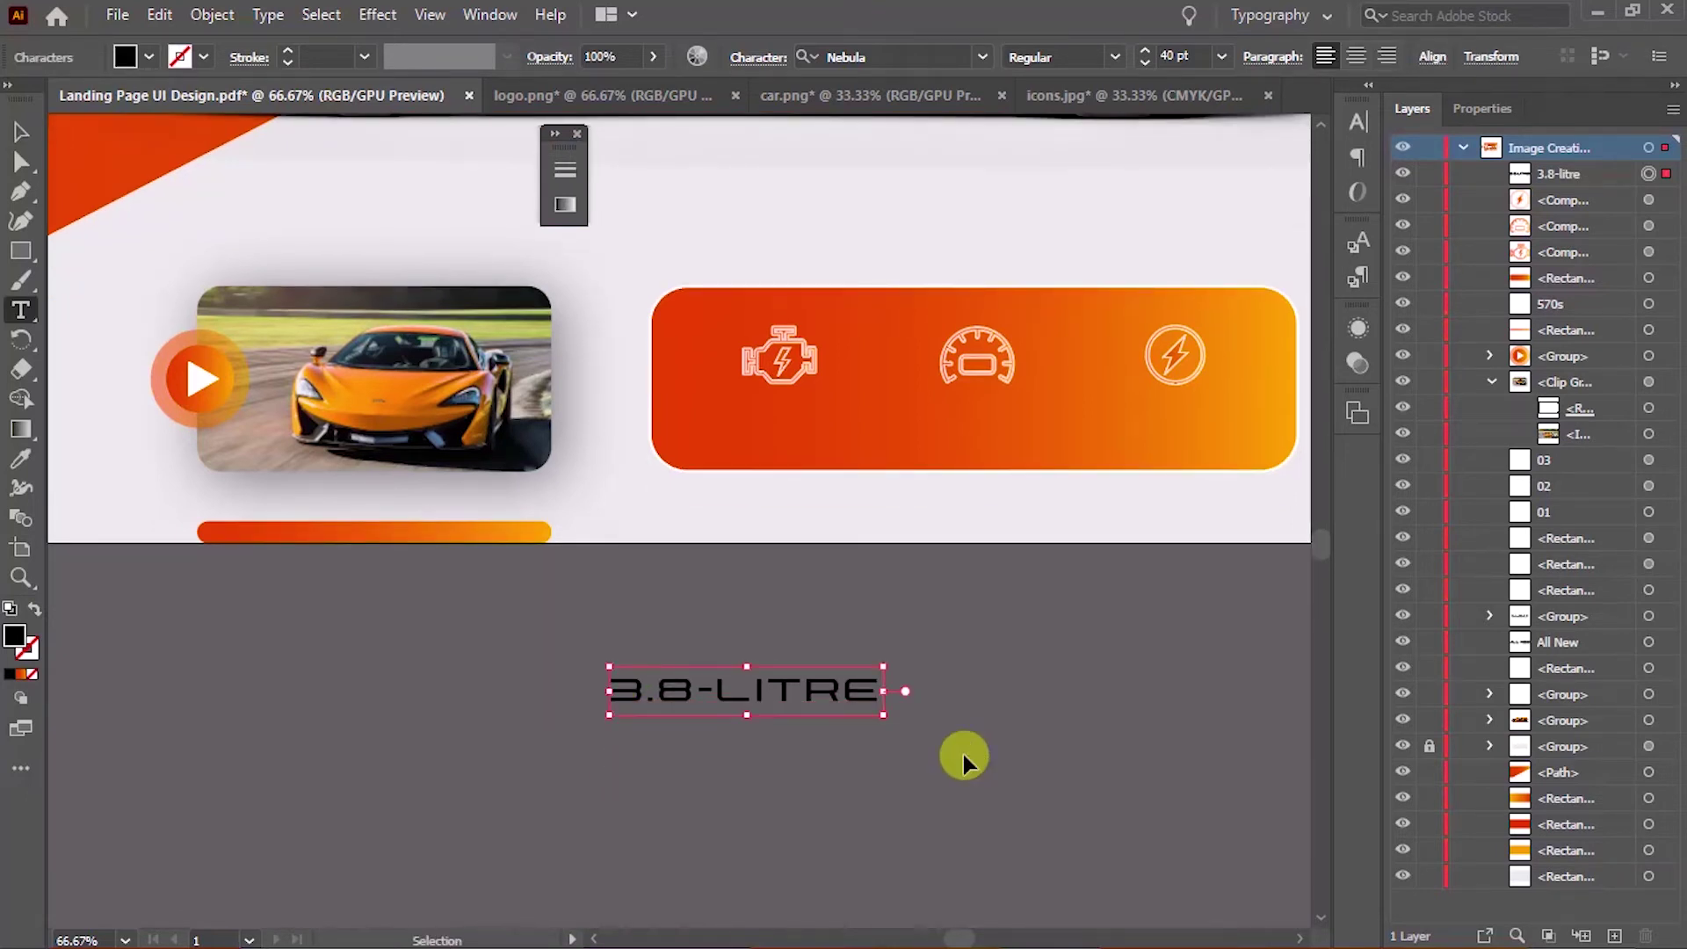
{"action": "key", "text": "ctrl+v"}
{"action": "left_click_drag", "start_coordinate": [752, 528], "coordinate": [823, 818]}
Move 3.8-LITRE into the orange card and colour it white, sampled from the play button
{"action": "mouse_move", "coordinate": [798, 704]}
{"action": "left_mouse_down"}
{"action": "mouse_move", "coordinate": [843, 424]}
{"action": "mouse_move", "coordinate": [880, 428]}
{"action": "mouse_move", "coordinate": [858, 433]}
{"action": "left_mouse_up"}
{"action": "key", "text": "i"}
{"action": "left_click", "coordinate": [202, 384]}
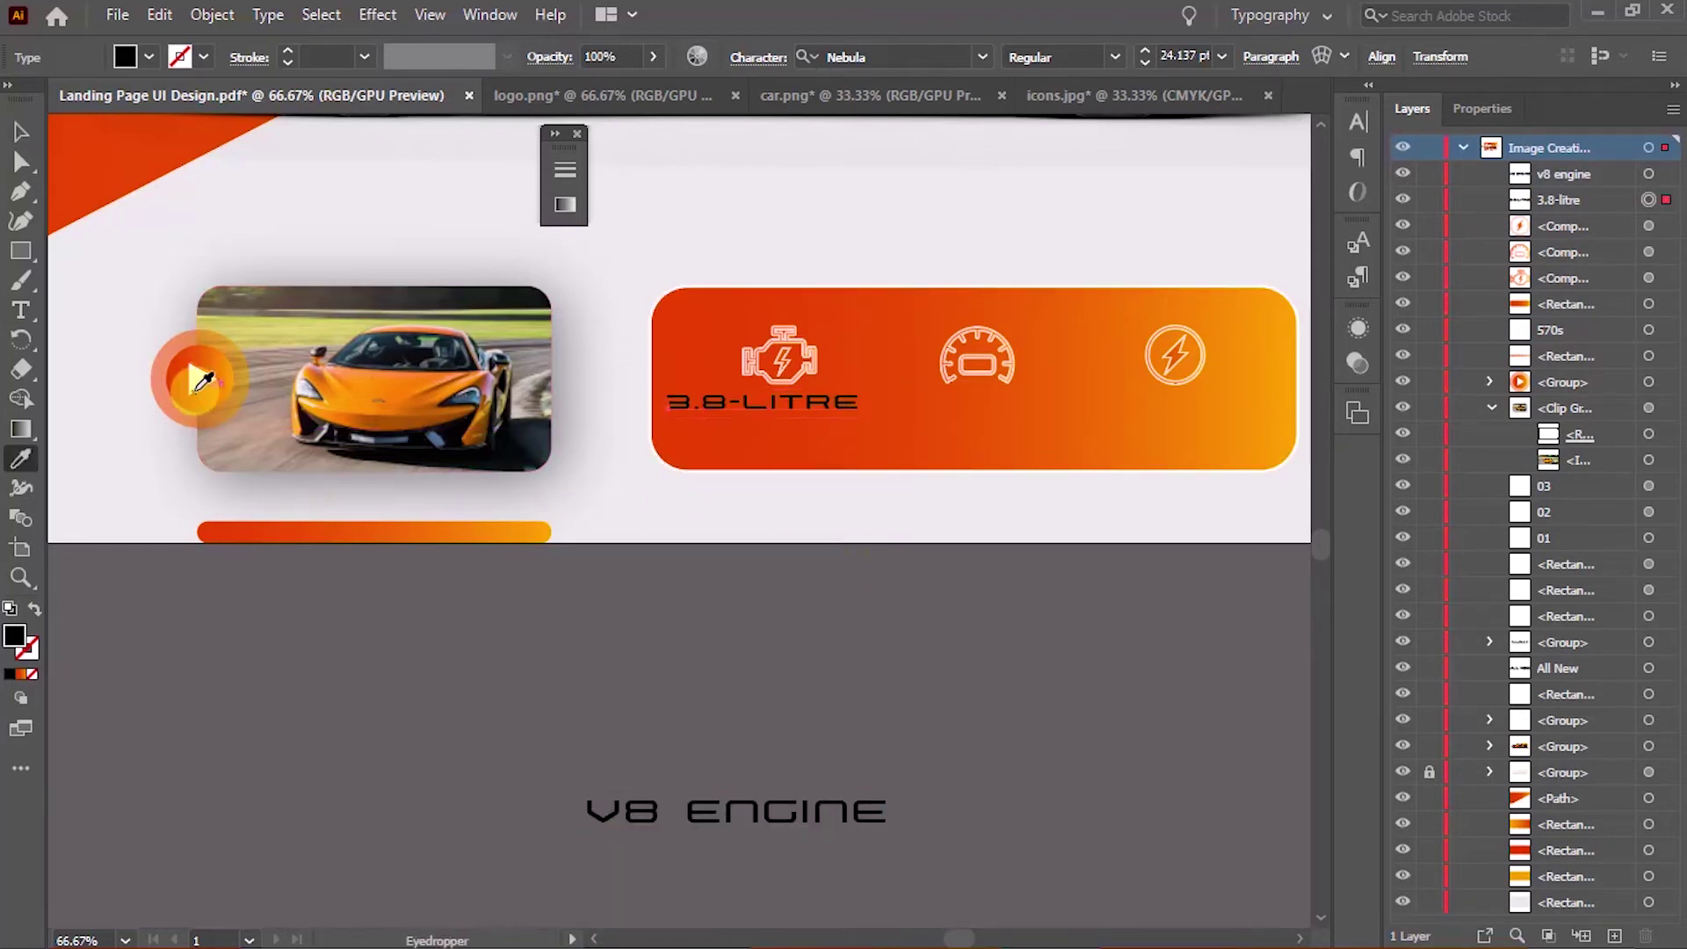
{"action": "key", "text": "v"}
{"action": "scroll", "coordinate": [798, 501], "scroll_direction": "up", "scroll_amount": 1}
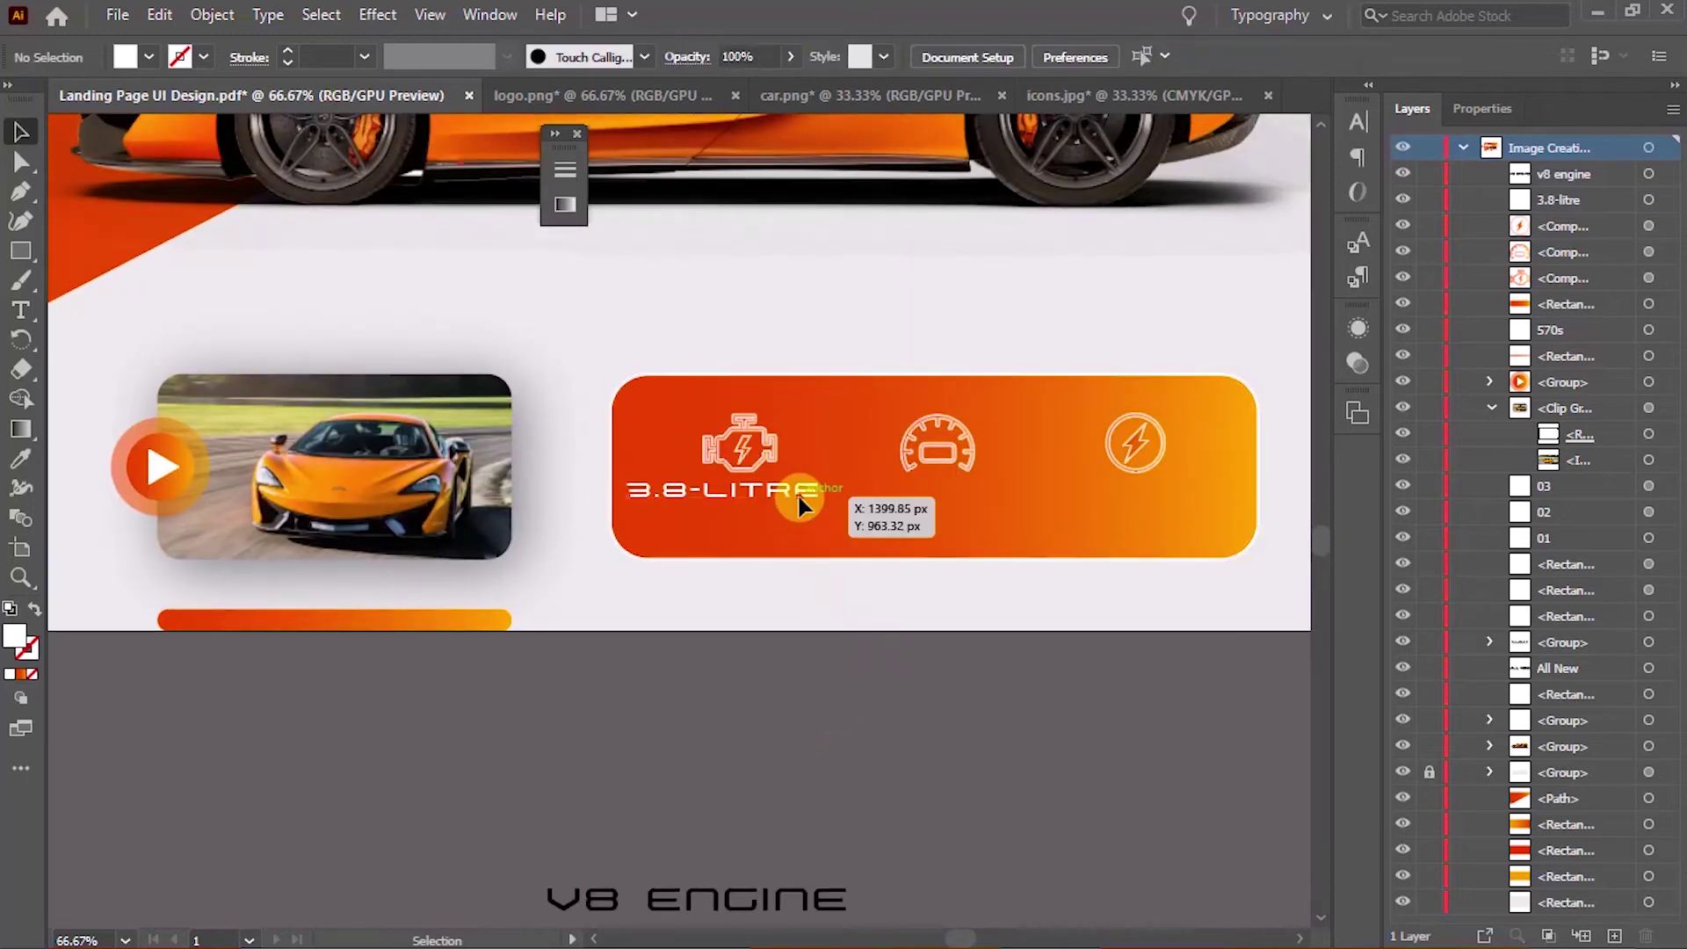
Centre-align 3.8-LITRE under the engine icon and shrink it to about 20 pt
{"action": "left_click", "coordinate": [797, 501]}
{"action": "scroll", "coordinate": [797, 492], "scroll_direction": "up", "scroll_amount": 1}
{"action": "scroll", "coordinate": [890, 558], "scroll_direction": "up", "scroll_amount": 1}
{"action": "left_click", "coordinate": [1482, 108]}
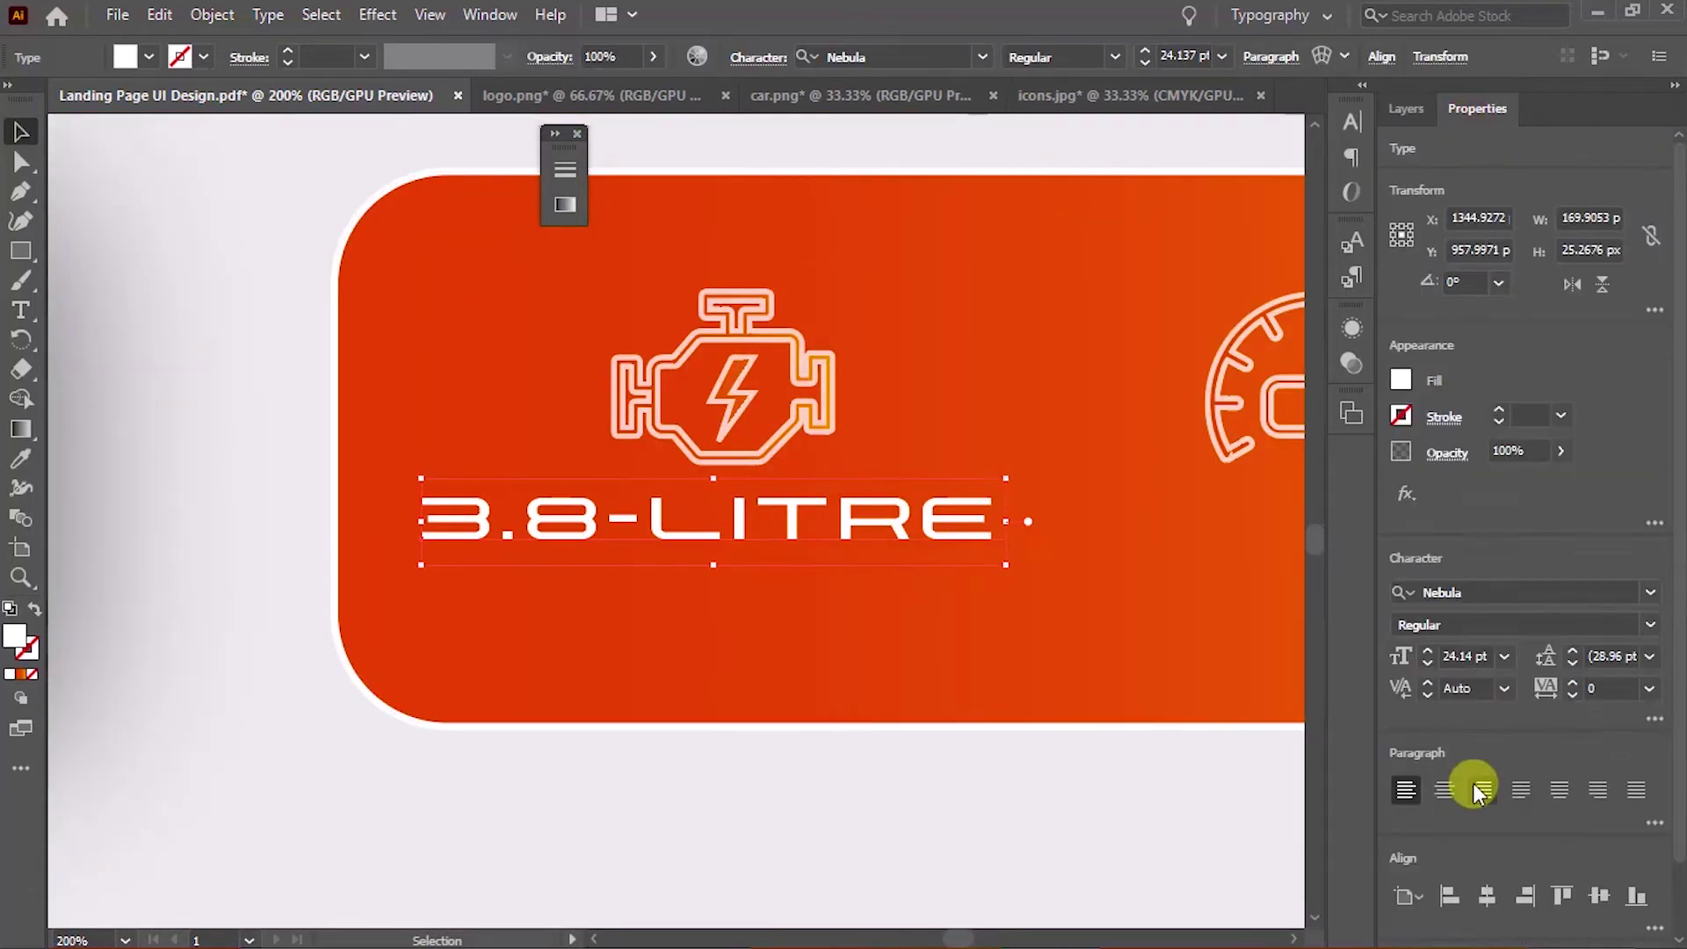
{"action": "left_click", "coordinate": [1444, 790]}
{"action": "key", "text": "shift+Right"}
{"action": "key", "text": "shift+Right"}
{"action": "key", "text": "shift+Right"}
{"action": "key", "text": "shift+Right"}
{"action": "key", "text": "shift+Right"}
{"action": "key", "text": "shift+Right"}
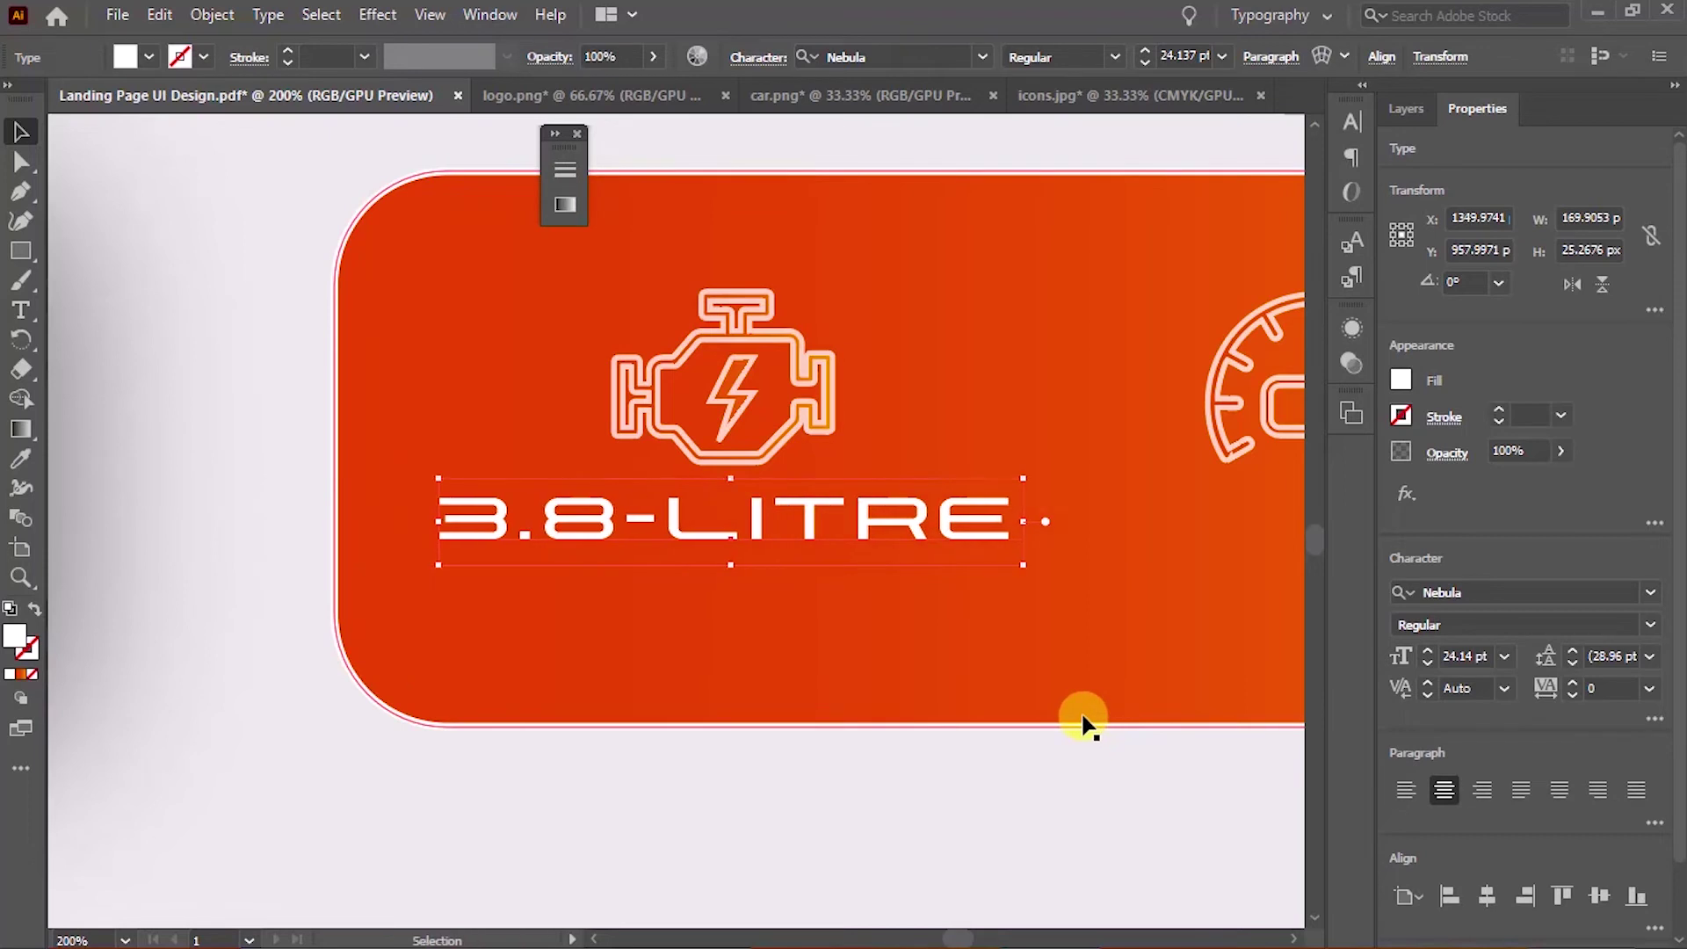
{"action": "mouse_move", "coordinate": [1019, 570]}
{"action": "left_mouse_down"}
{"action": "mouse_move", "coordinate": [998, 557]}
{"action": "mouse_move", "coordinate": [919, 599]}
{"action": "left_mouse_up"}
Nudge the three icons, without the orange card, slightly upward
{"action": "scroll", "coordinate": [998, 557], "scroll_direction": "down", "scroll_amount": 2}
{"action": "left_click", "coordinate": [1246, 527], "text": "shift"}
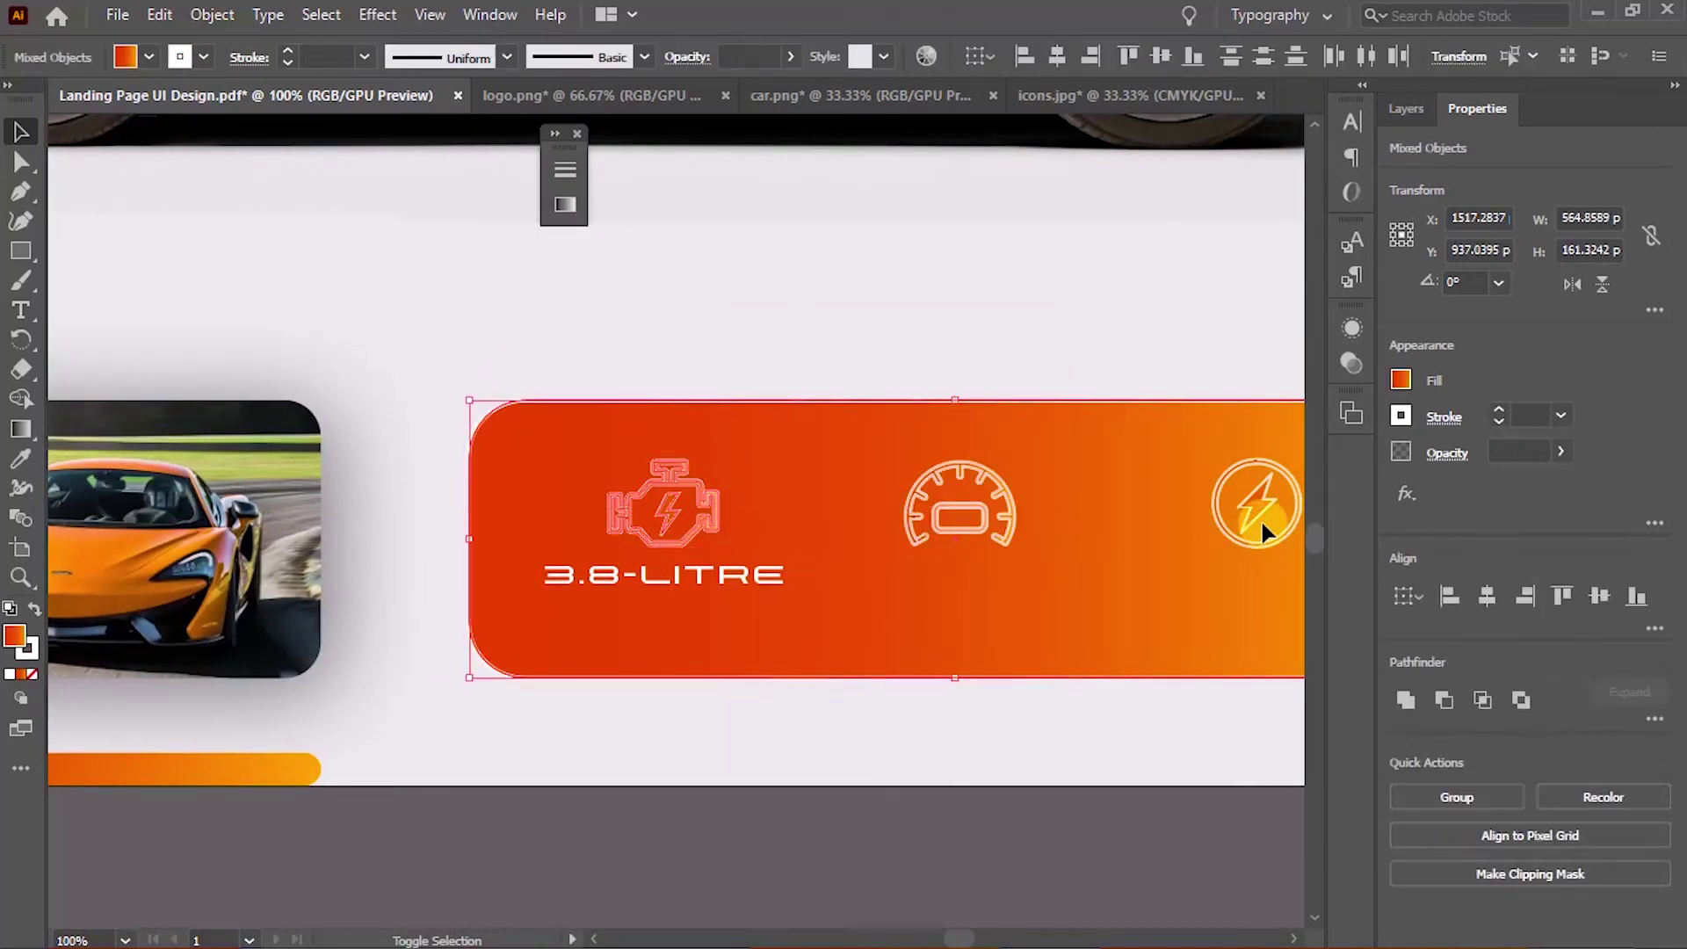
{"action": "left_click", "coordinate": [1153, 607], "text": "shift"}
{"action": "left_click", "coordinate": [1153, 637], "text": "shift"}
{"action": "key", "text": "Down"}
{"action": "key", "text": "Down"}
{"action": "key", "text": "Down"}
{"action": "key", "text": "Down"}
{"action": "key", "text": "Up"}
{"action": "key", "text": "Up"}
{"action": "key", "text": "Up"}
{"action": "key", "text": "Up"}
{"action": "key", "text": "Up"}
{"action": "key", "text": "Up"}
{"action": "key", "text": "Up"}
{"action": "left_click", "coordinate": [1065, 822]}
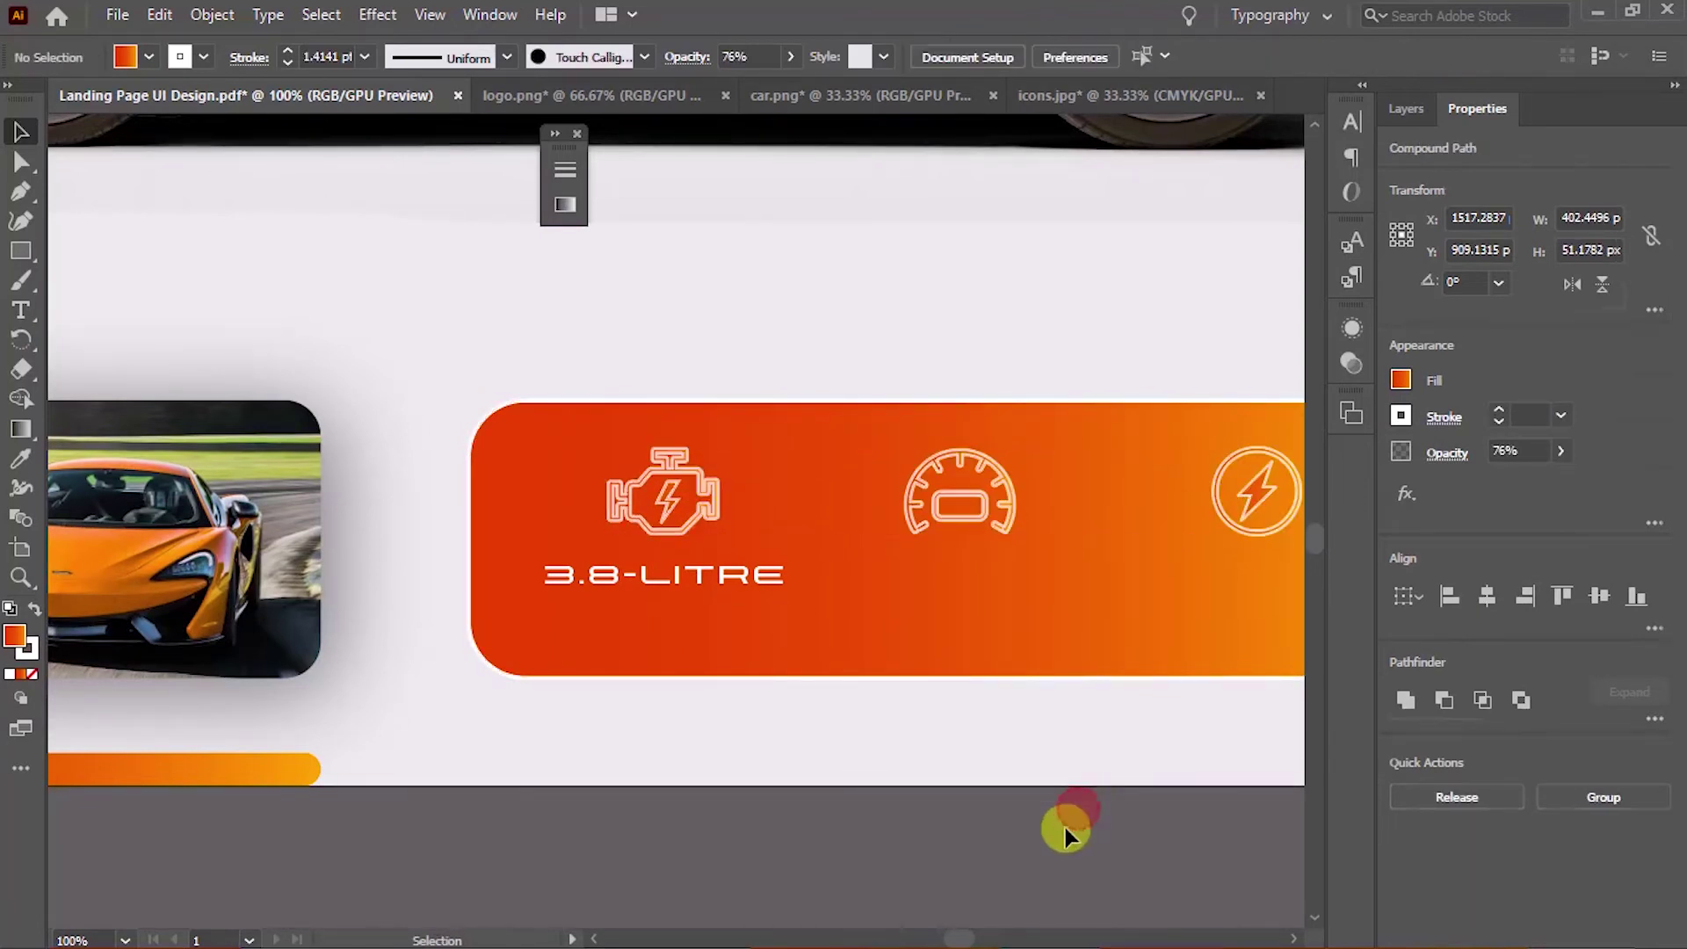
Select and deselect the 3.8-LITRE label to check its placement
{"action": "scroll", "coordinate": [1037, 800], "scroll_direction": "down", "scroll_amount": 1}
{"action": "scroll", "coordinate": [1037, 799], "scroll_direction": "right", "scroll_amount": 1}
{"action": "left_click", "coordinate": [740, 531]}
{"action": "left_click", "coordinate": [877, 655]}
{"action": "scroll", "coordinate": [877, 656], "scroll_direction": "down", "scroll_amount": 3}
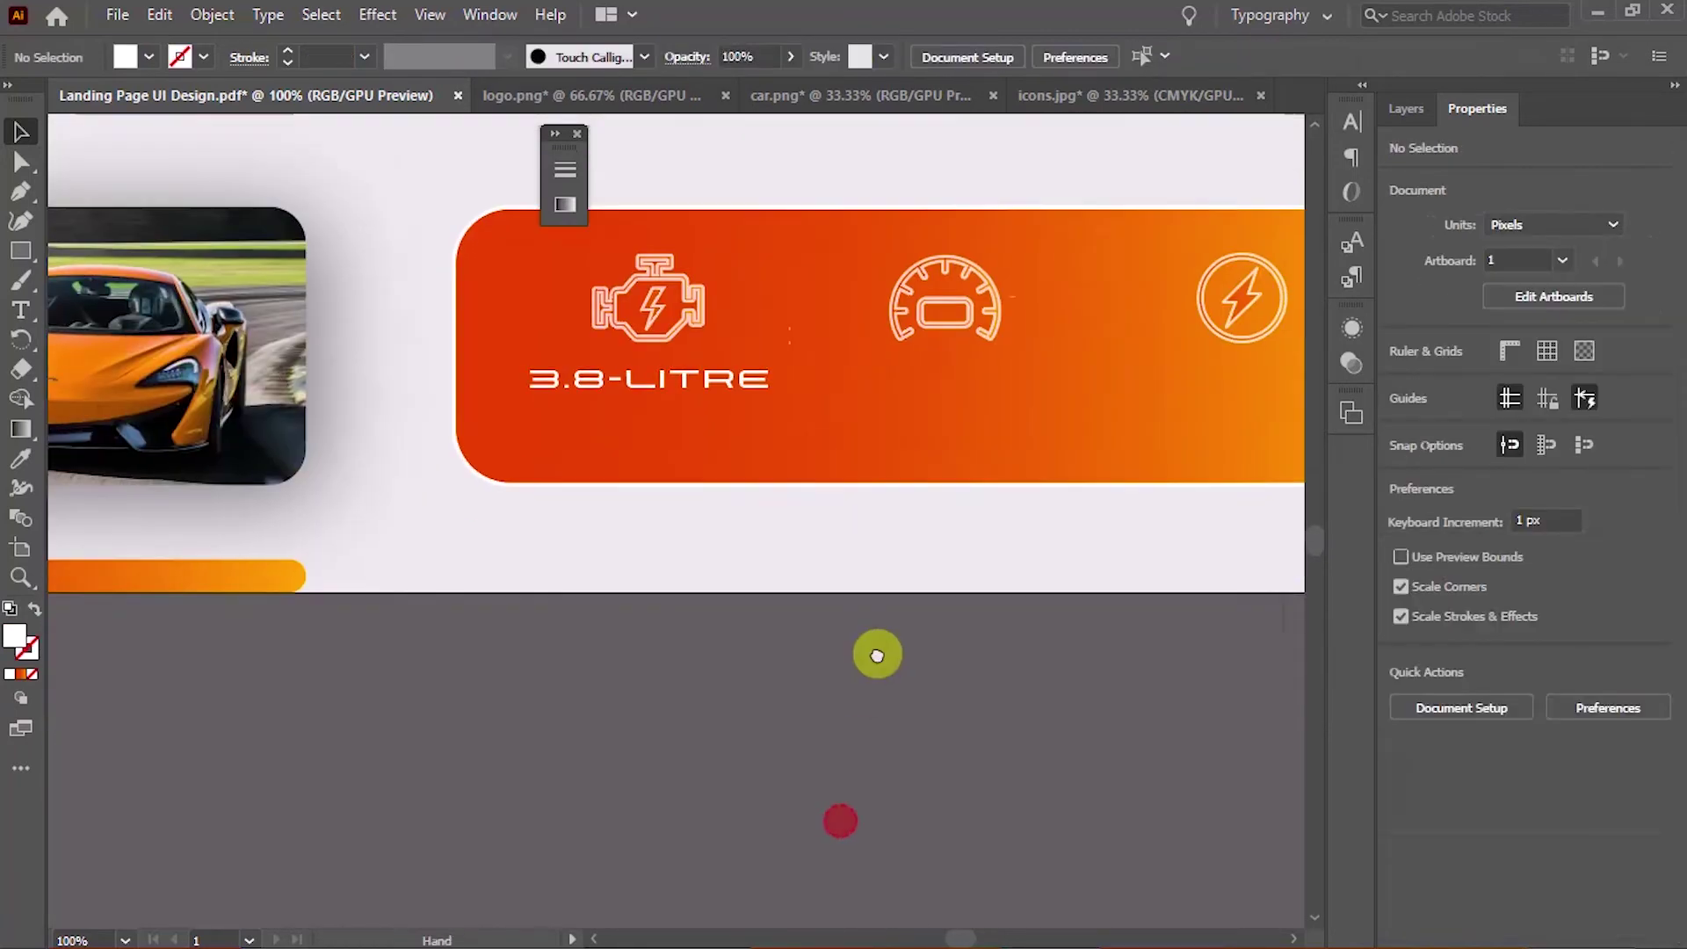
Move the V8 ENGINE text into the card directly under 3.8-LITRE
{"action": "scroll", "coordinate": [877, 656], "scroll_direction": "down", "scroll_amount": 5}
{"action": "scroll", "coordinate": [877, 655], "scroll_direction": "left", "scroll_amount": 2}
{"action": "left_click", "coordinate": [882, 660]}
{"action": "scroll", "coordinate": [884, 659], "scroll_direction": "up", "scroll_amount": 5}
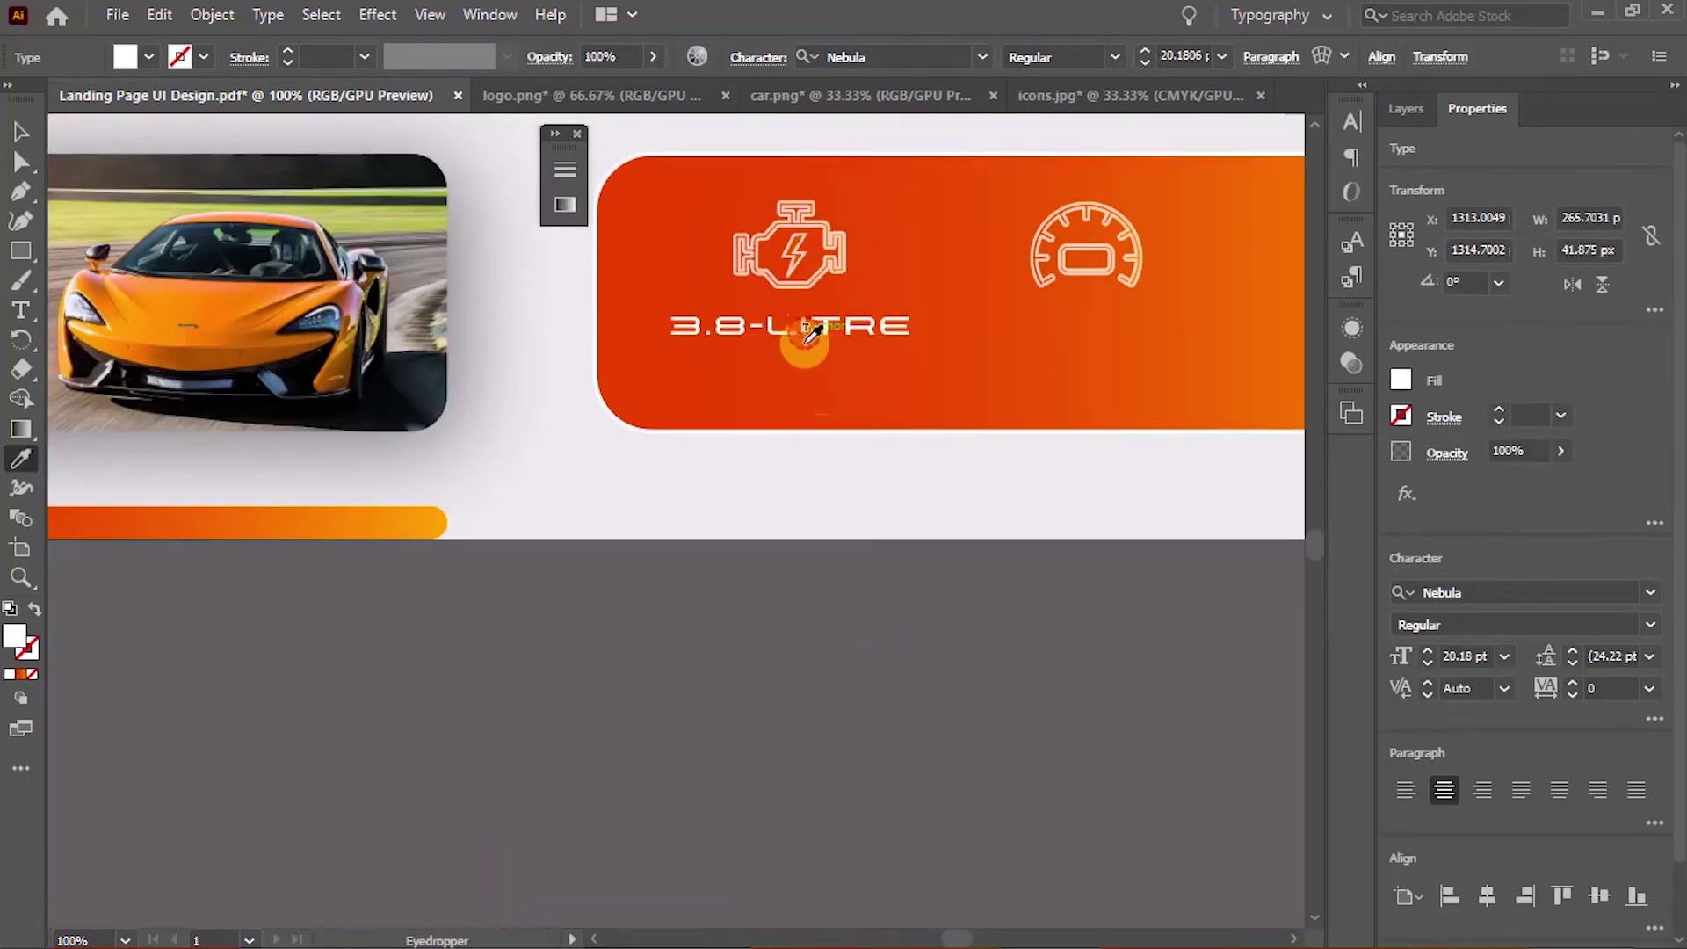
{"action": "scroll", "coordinate": [802, 339], "scroll_direction": "down", "scroll_amount": 3}
{"action": "left_click_drag", "start_coordinate": [602, 779], "coordinate": [1030, 446]}
{"action": "scroll", "coordinate": [989, 653], "scroll_direction": "up", "scroll_amount": 5}
{"action": "scroll", "coordinate": [989, 653], "scroll_direction": "right", "scroll_amount": 1}
{"action": "left_click_drag", "start_coordinate": [841, 749], "coordinate": [791, 481]}
Shrink V8 ENGINE to about 10 pt, nudge it up, and lower its opacity to about 60%
{"action": "key", "text": "ctrl+shift+comma"}
{"action": "key", "text": "ctrl+shift+comma"}
{"action": "key", "text": "ctrl+shift+comma"}
{"action": "key", "text": "ctrl+shift+comma"}
{"action": "key", "text": "ctrl+shift+comma"}
{"action": "key", "text": "Up"}
{"action": "key", "text": "Up"}
{"action": "key", "text": "Up"}
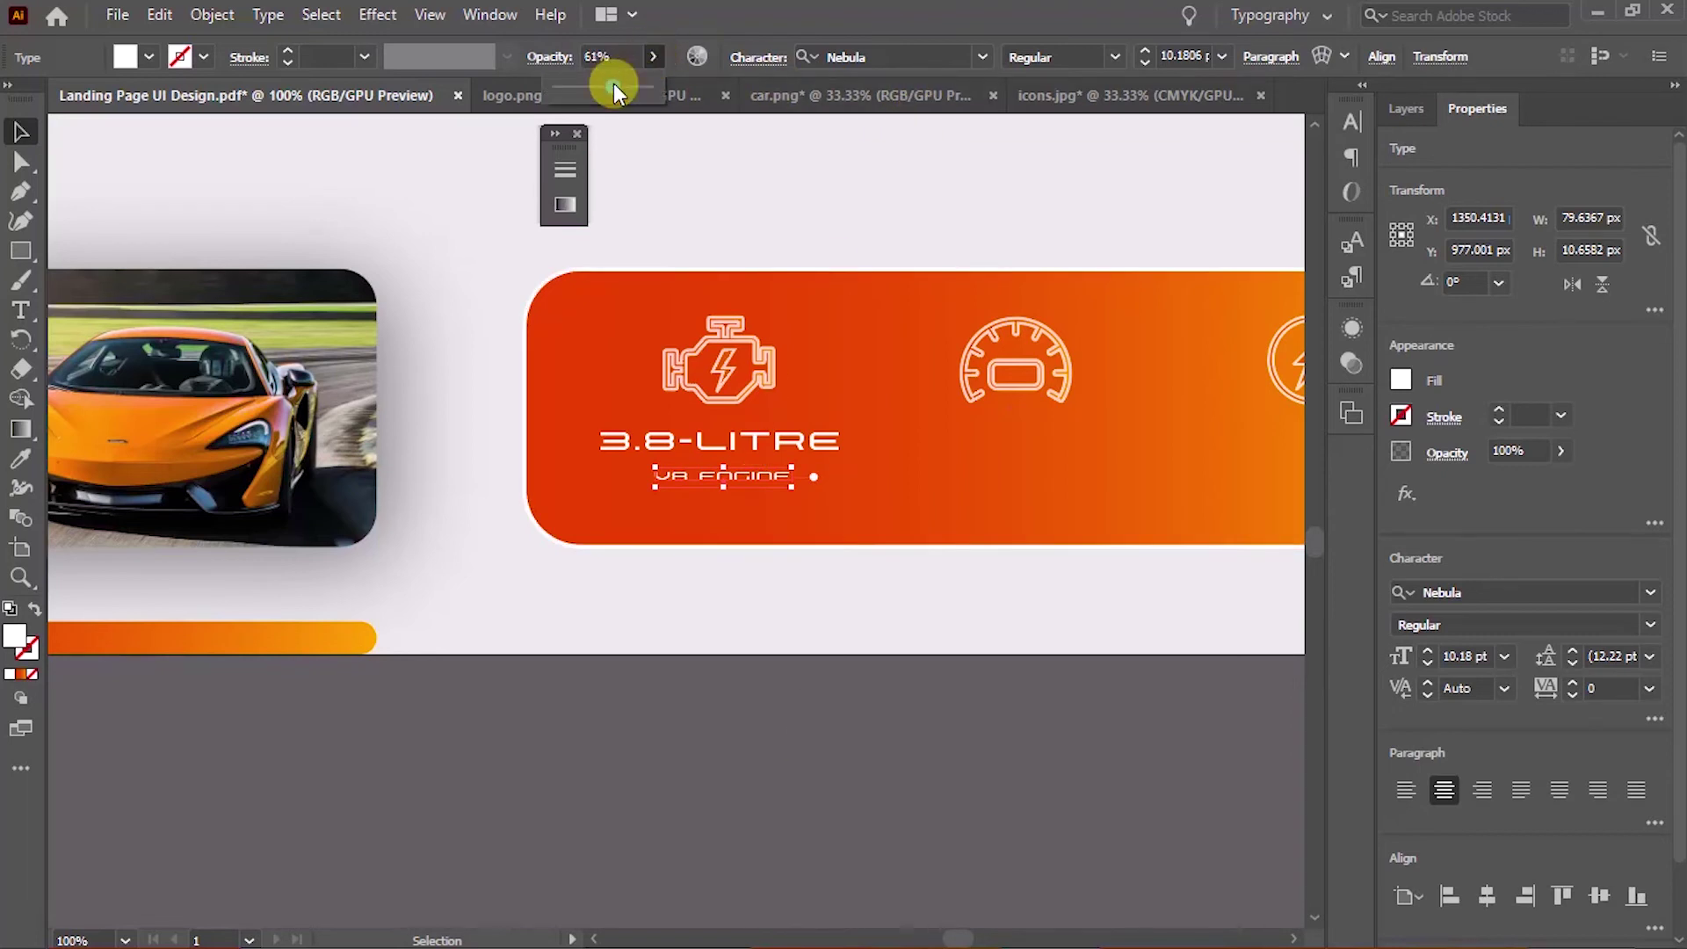
{"action": "left_click", "coordinate": [858, 734]}
{"action": "left_click_drag", "start_coordinate": [858, 735], "coordinate": [799, 859]}
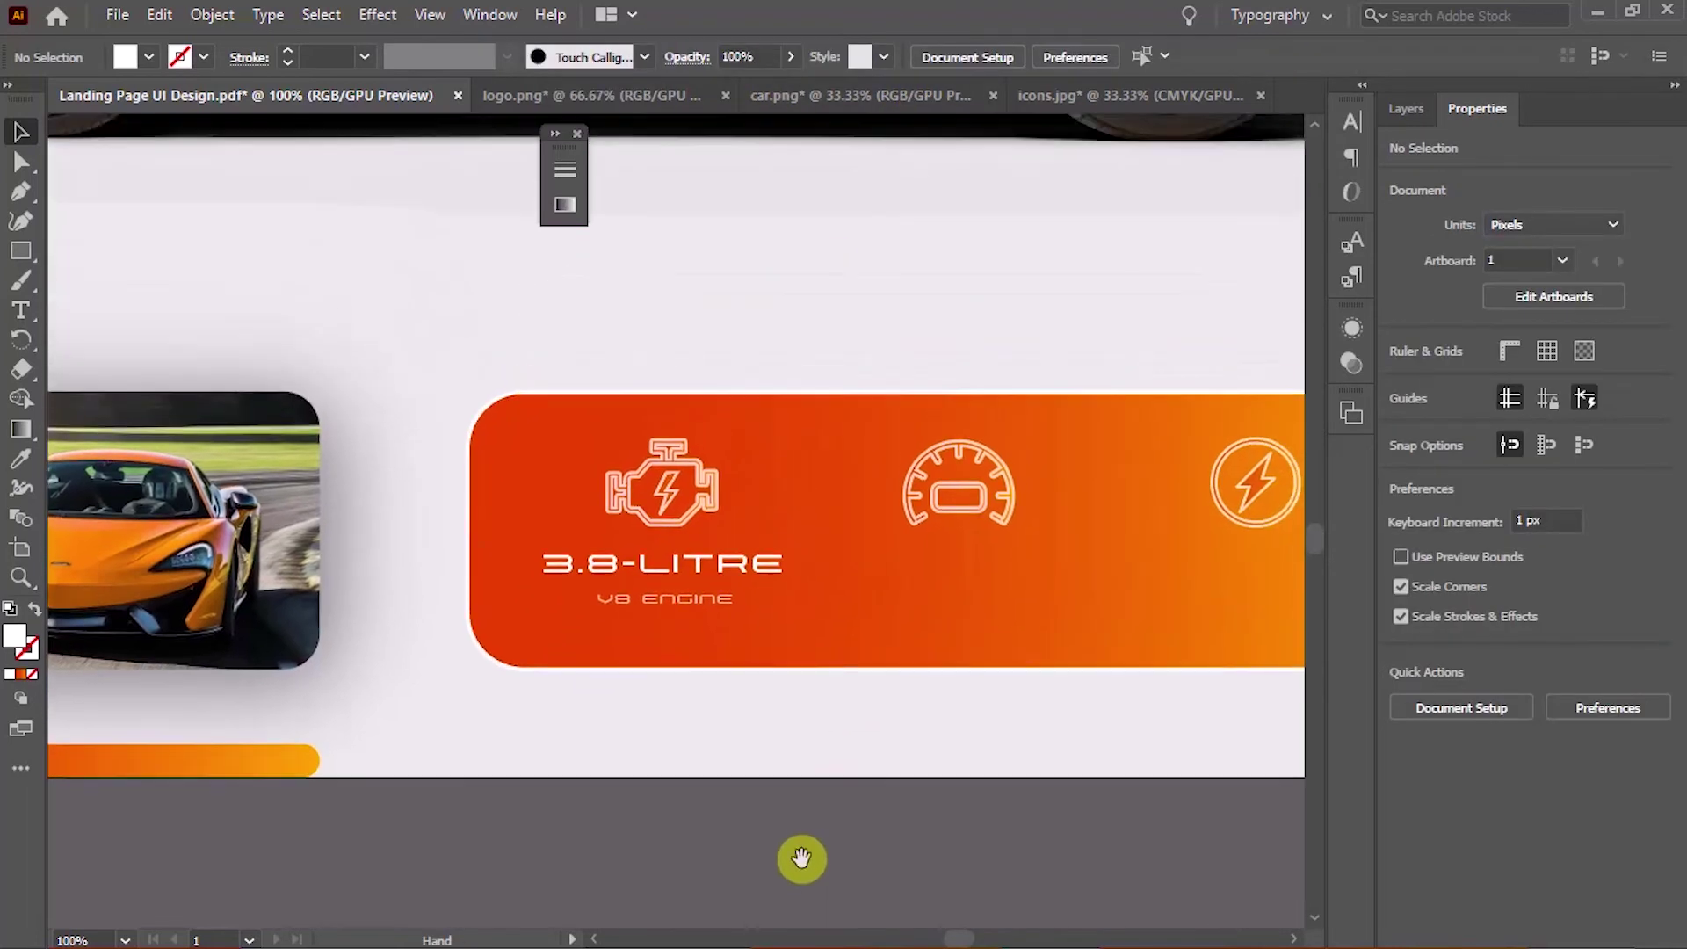
Check the engine, speedometer and lightning icons, then select the 3.8-LITRE and V8 ENGINE pair
{"action": "left_click", "coordinate": [694, 509]}
{"action": "left_click", "coordinate": [934, 514], "text": "shift"}
{"action": "left_click", "coordinate": [1243, 519], "text": "shift"}
{"action": "left_click", "coordinate": [896, 845]}
{"action": "key", "text": "ctrl+minus"}
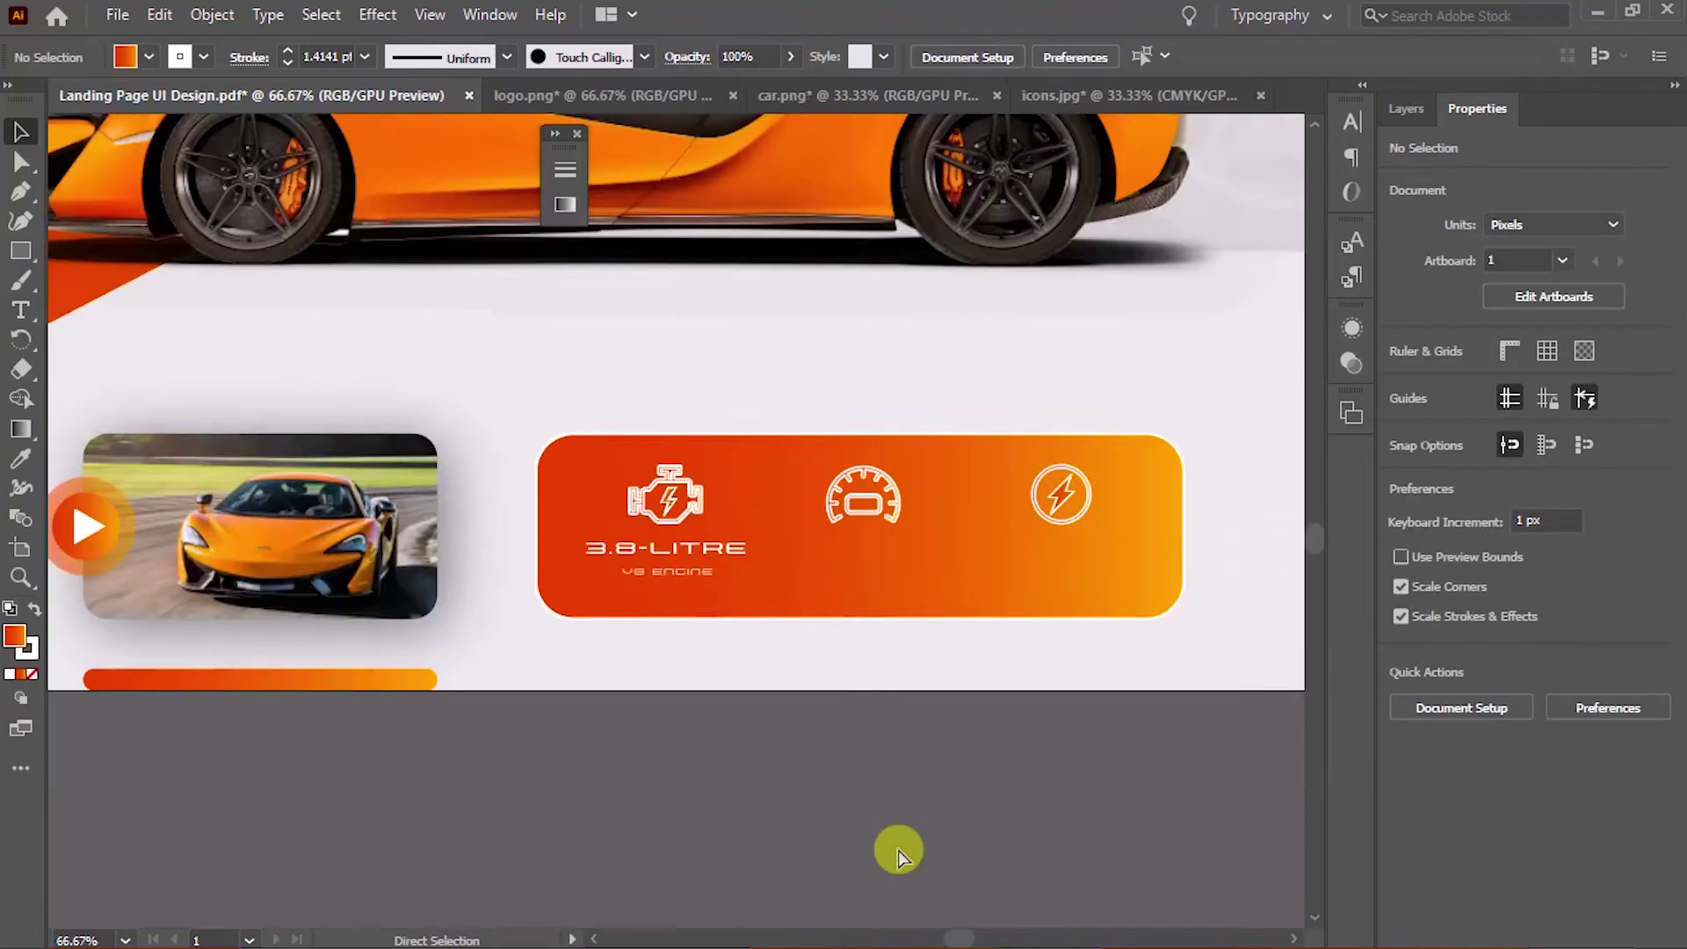
{"action": "key", "text": "ctrl+minus"}
{"action": "key", "text": "ctrl+plus"}
{"action": "key", "text": "ctrl+plus"}
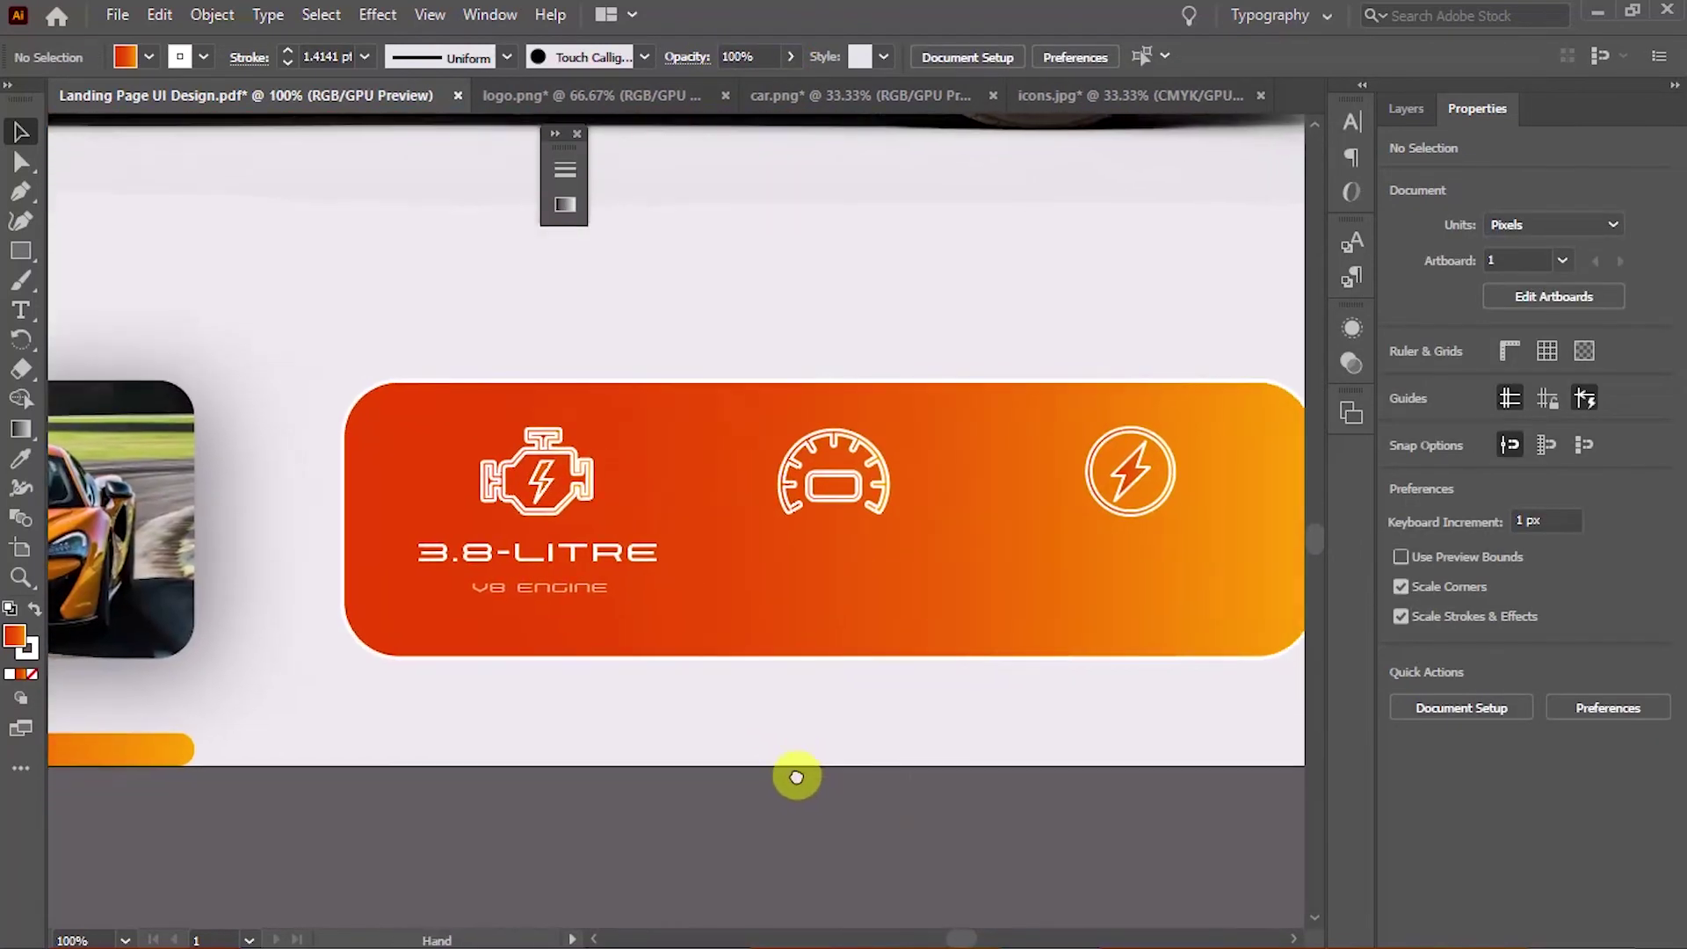
{"action": "left_click", "coordinate": [567, 558]}
{"action": "left_click", "coordinate": [570, 587], "text": "shift"}
Duplicate the label pair under the speedometer icon as 328 KPH / TOP SPEED
{"action": "left_click_drag", "start_coordinate": [557, 557], "coordinate": [846, 563]}
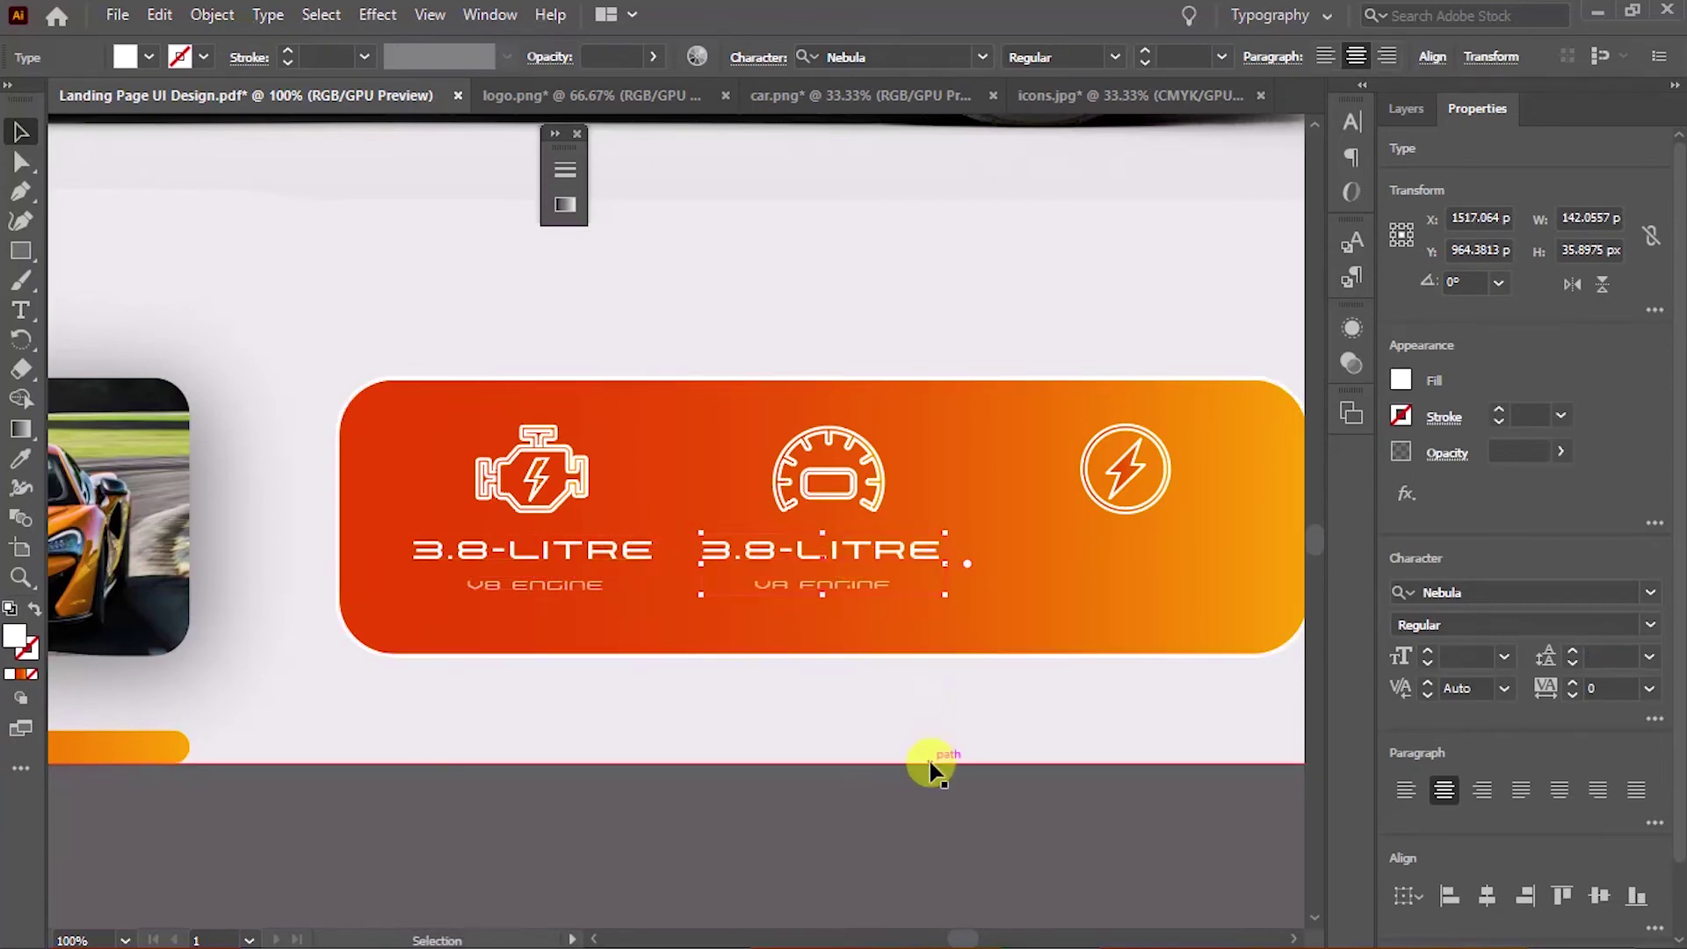
{"action": "left_click", "coordinate": [851, 830]}
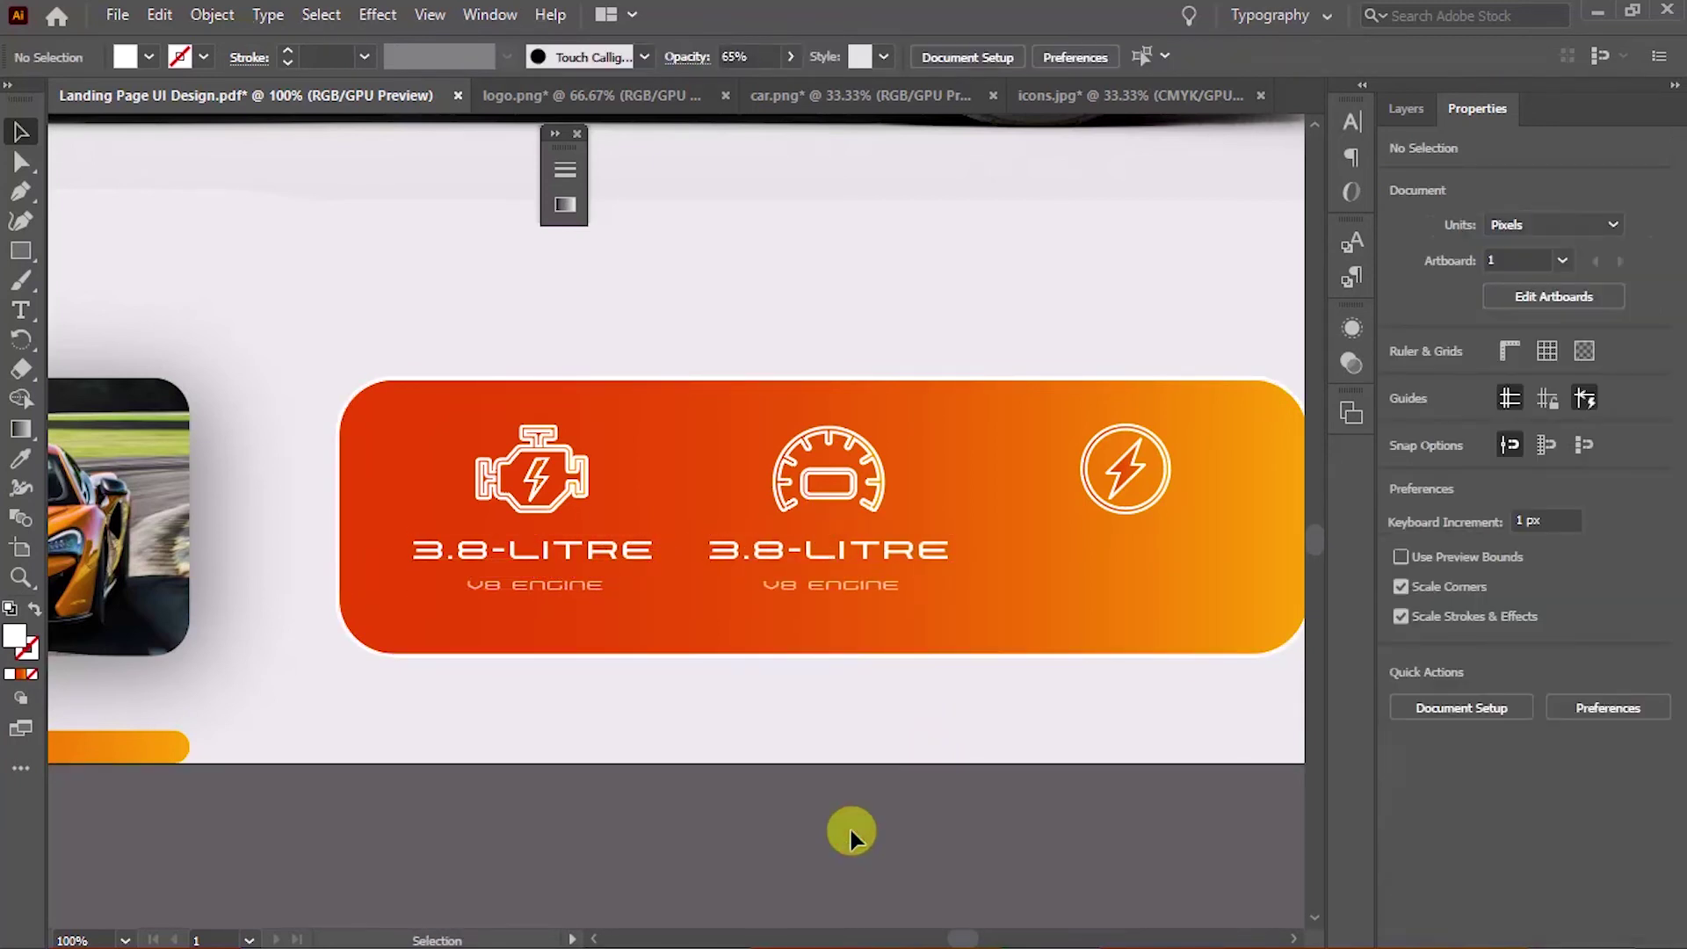
{"action": "double_click", "coordinate": [824, 552]}
{"action": "triple_click", "coordinate": [833, 561]}
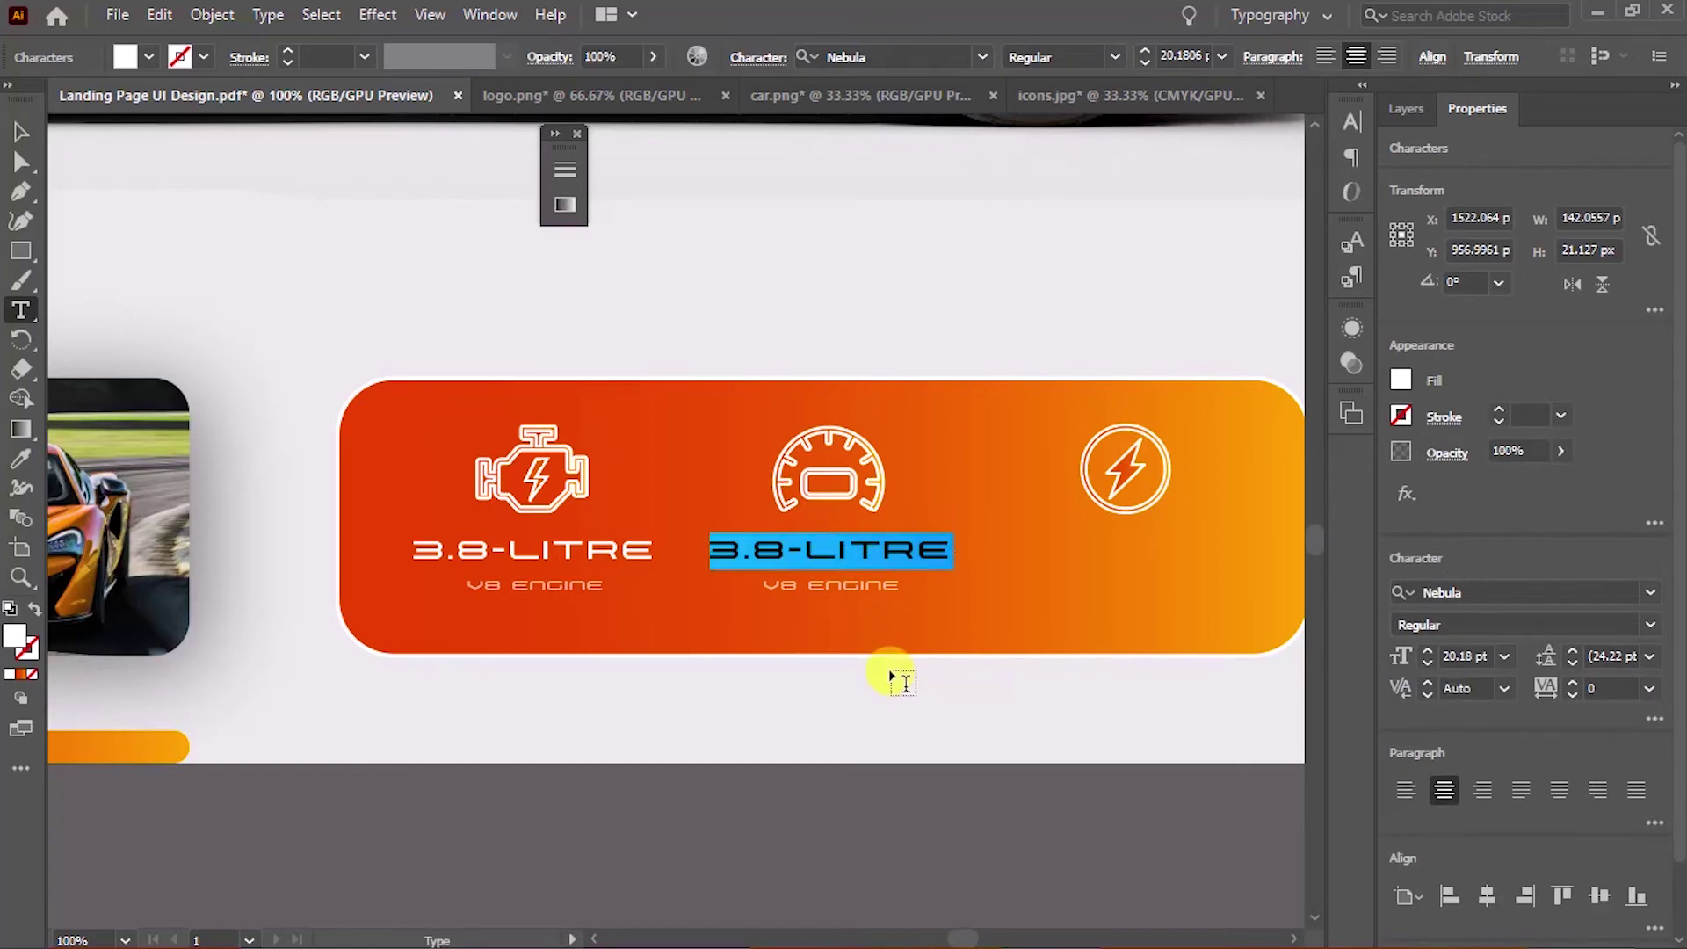
{"action": "type", "text": "328 KP"}
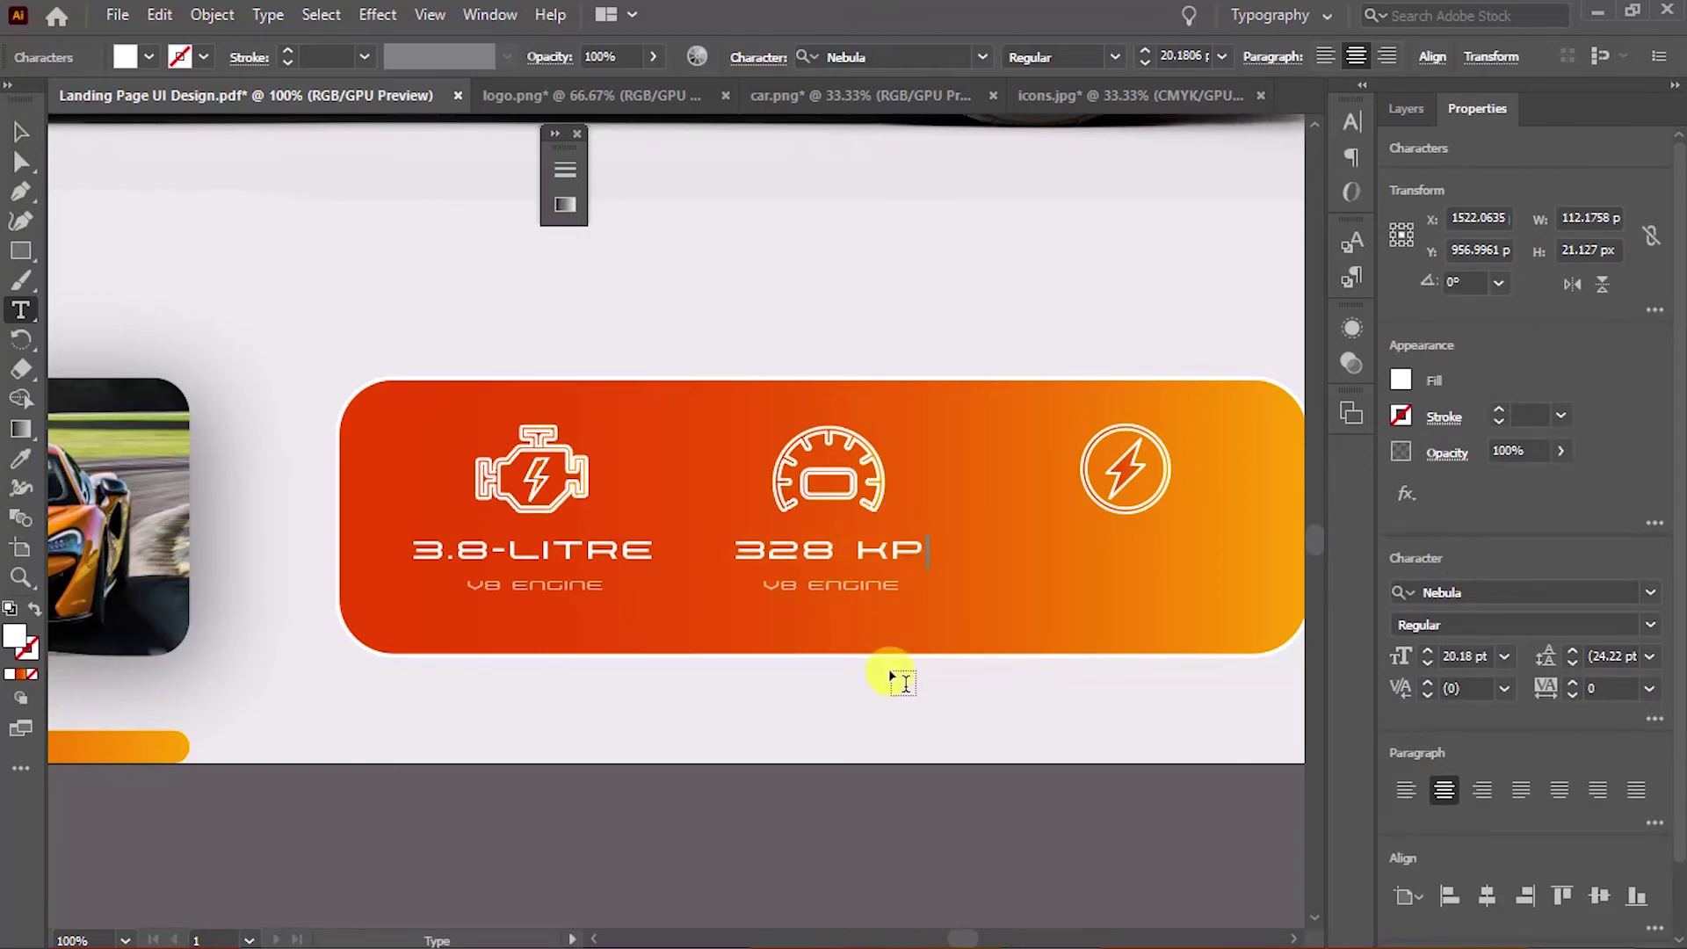
{"action": "key", "text": "Escape"}
{"action": "left_click", "coordinate": [839, 581]}
{"action": "key", "text": "ctrl+a"}
{"action": "type", "text": "TOP SPEED"}
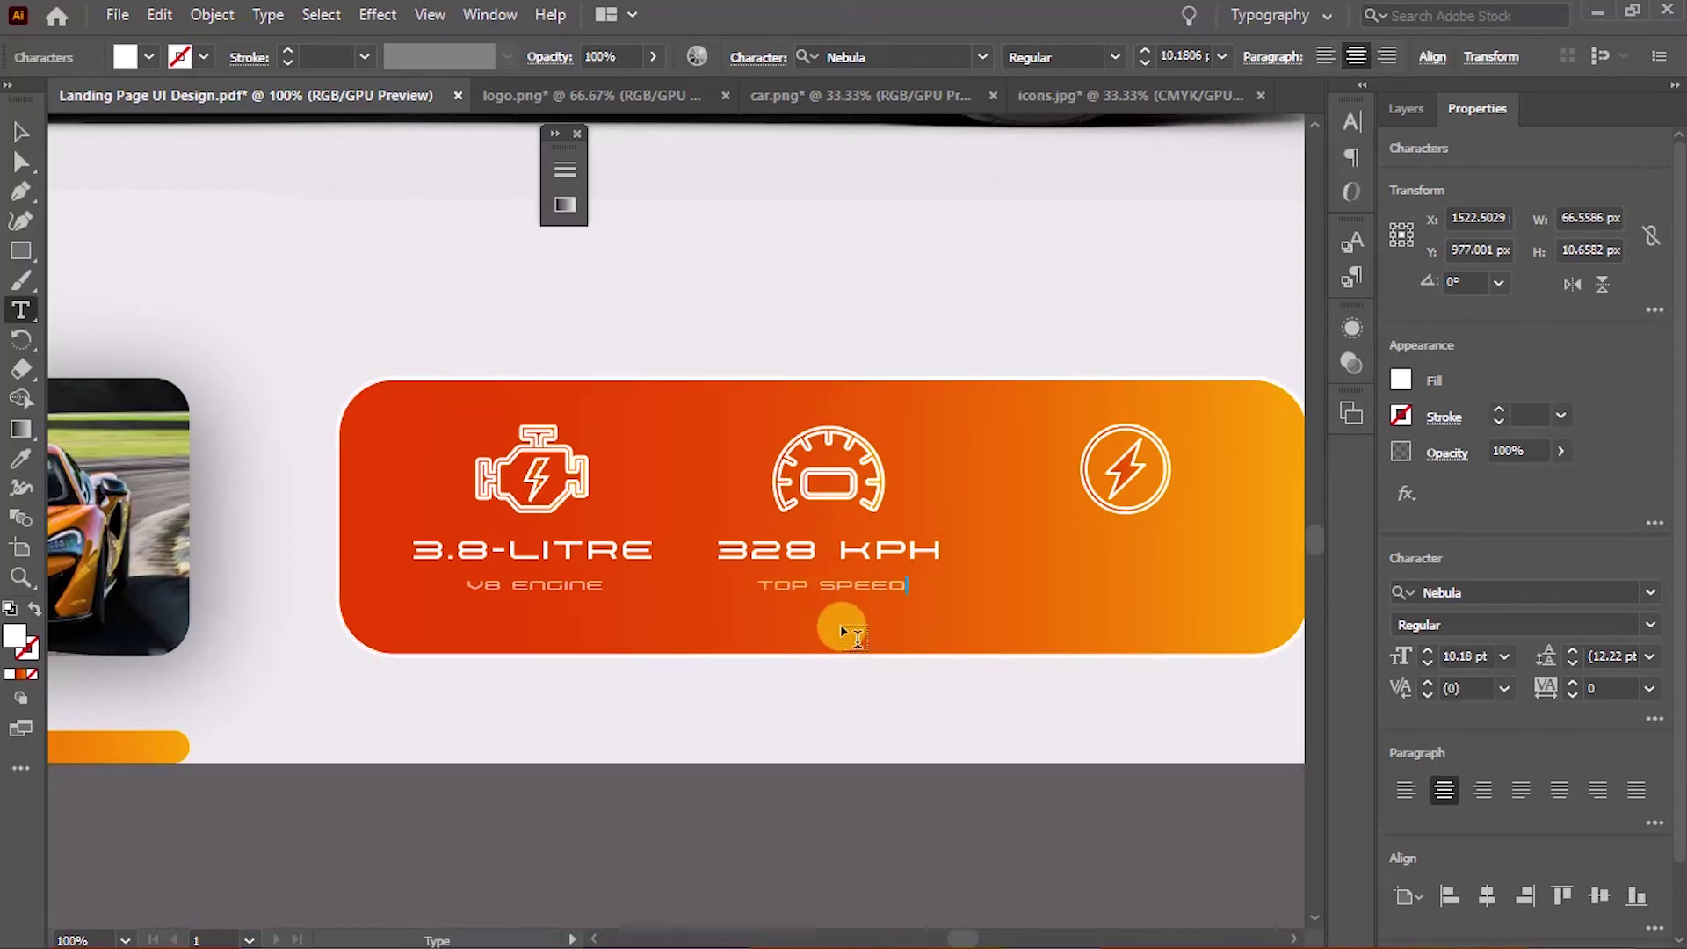
{"action": "key", "text": "Escape"}
{"action": "left_click", "coordinate": [895, 848]}
Duplicate the labels under the lightning icon as 570 PS / POWER
{"action": "left_click_drag", "start_coordinate": [856, 589], "coordinate": [1143, 552]}
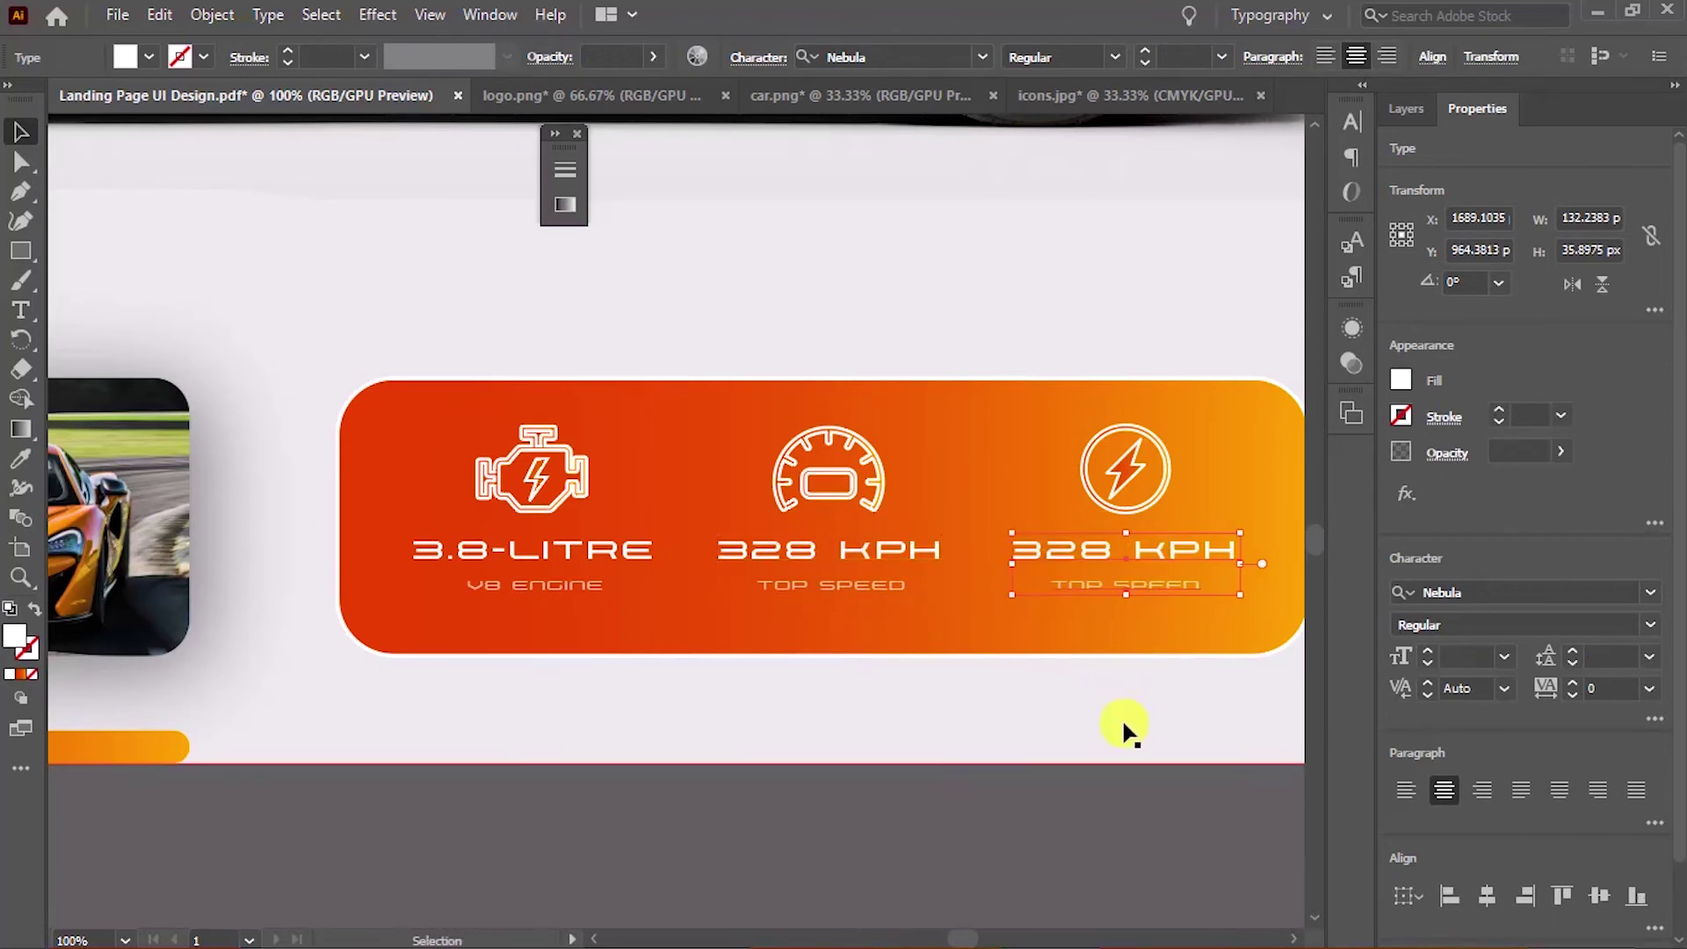
{"action": "left_click", "coordinate": [1111, 775]}
{"action": "double_click", "coordinate": [1092, 550]}
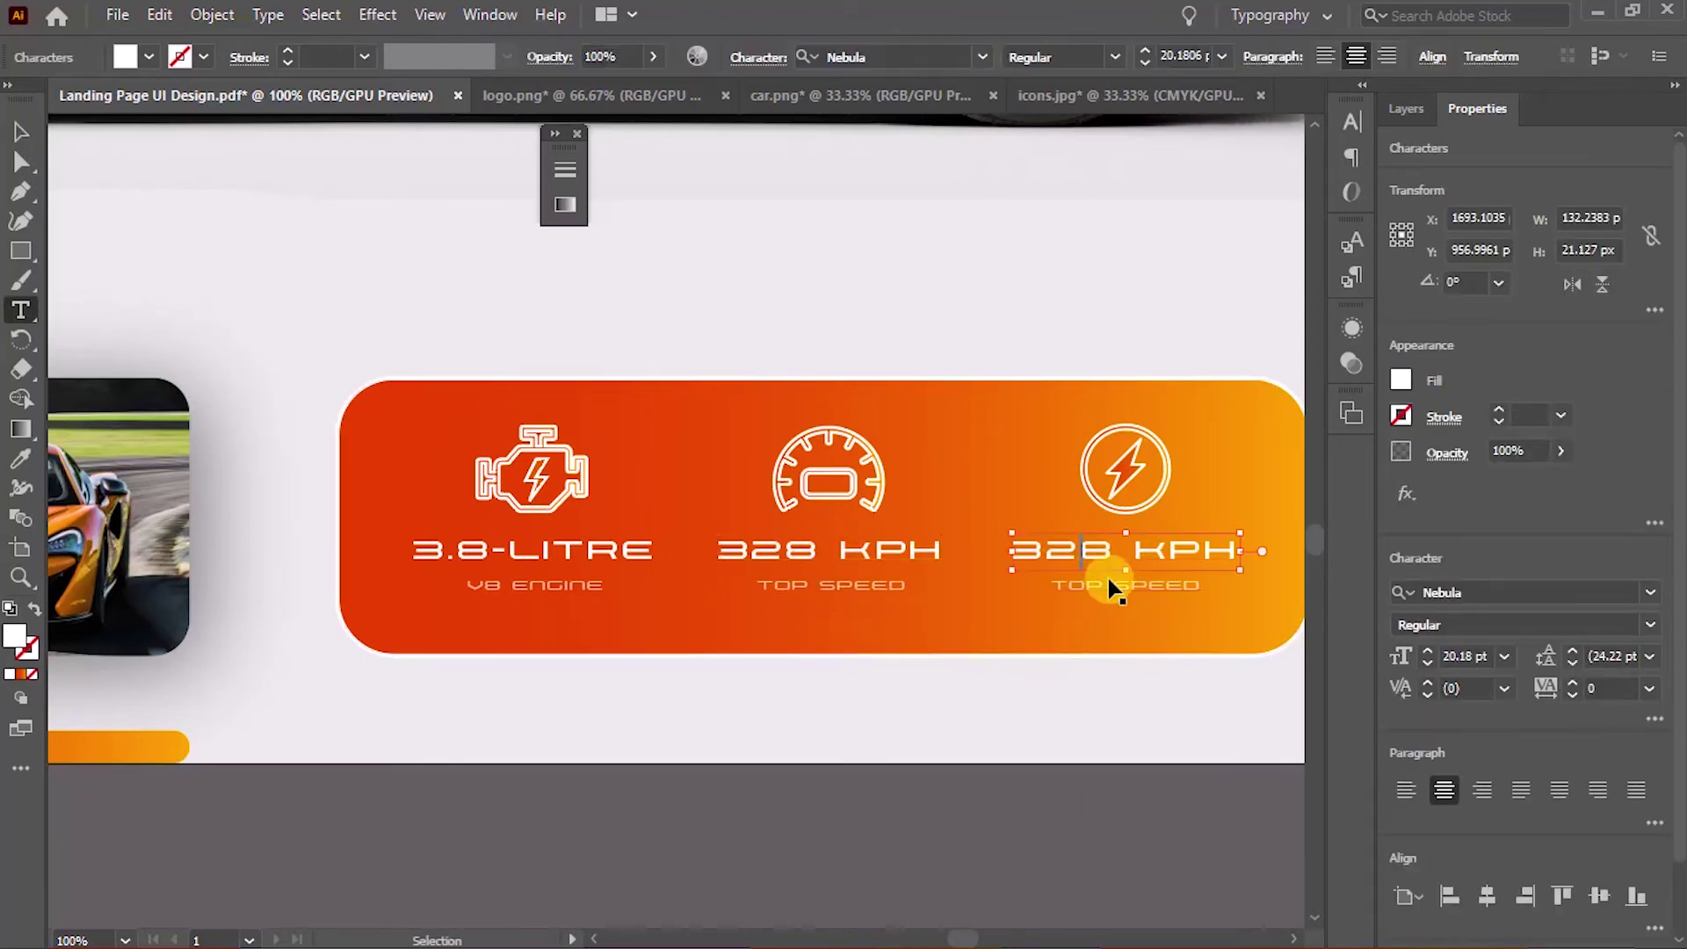
{"action": "key", "text": "ctrl+a"}
{"action": "type", "text": "57"}
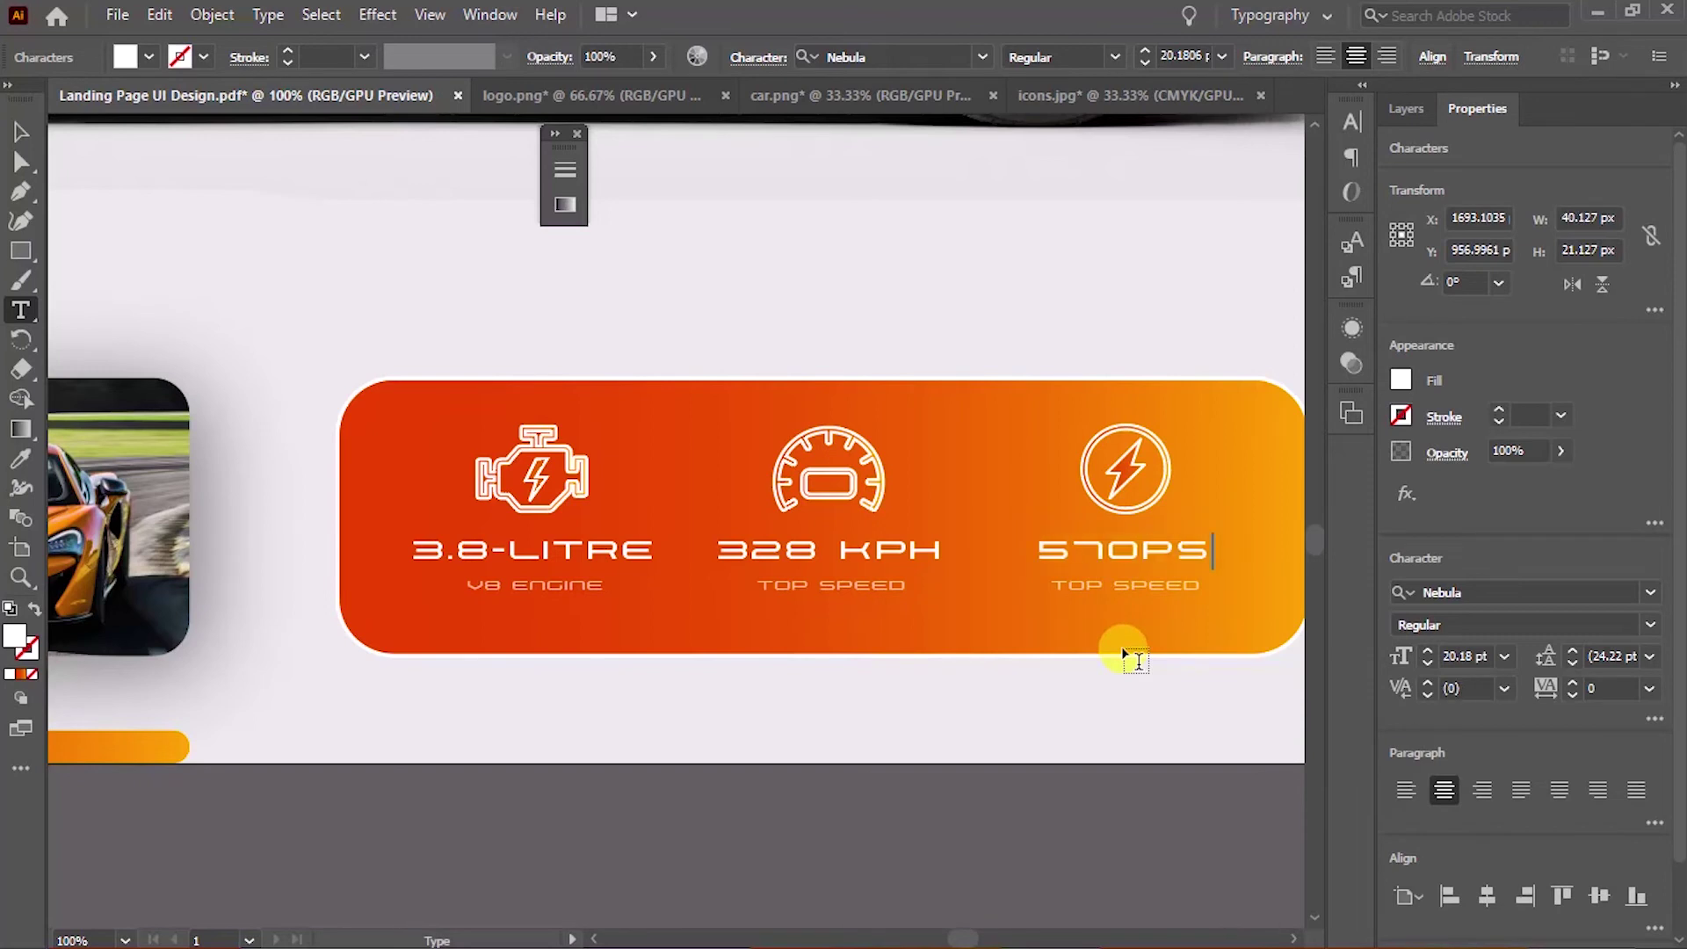
{"action": "key", "text": "Escape"}
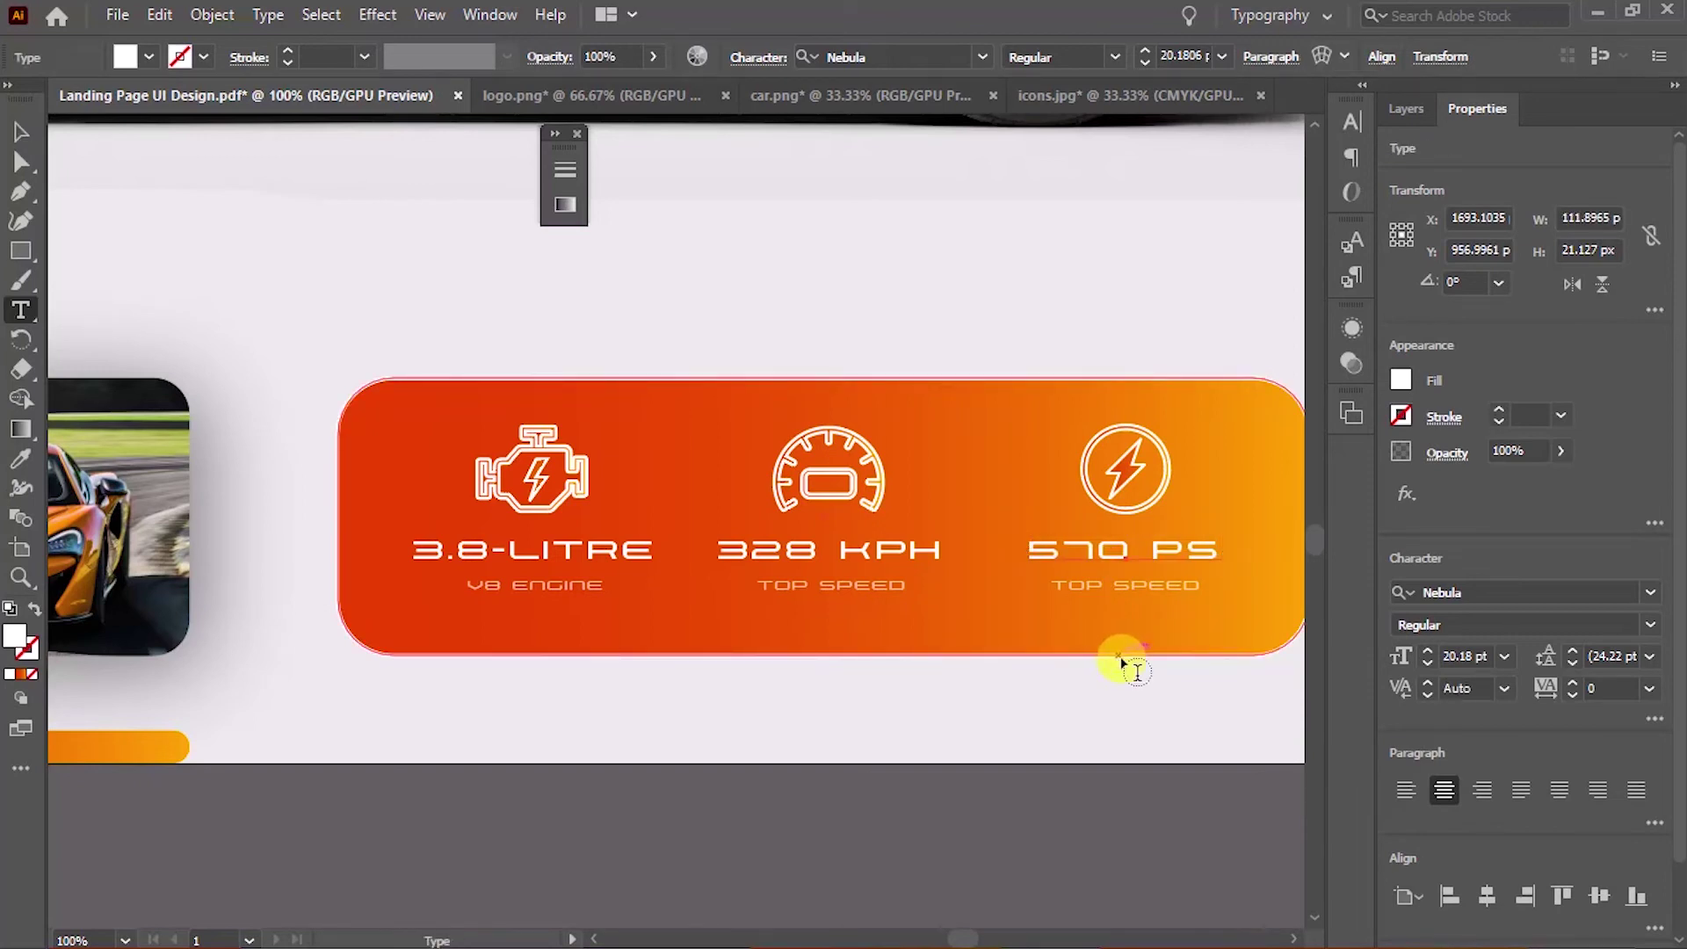
{"action": "left_click", "coordinate": [1109, 589]}
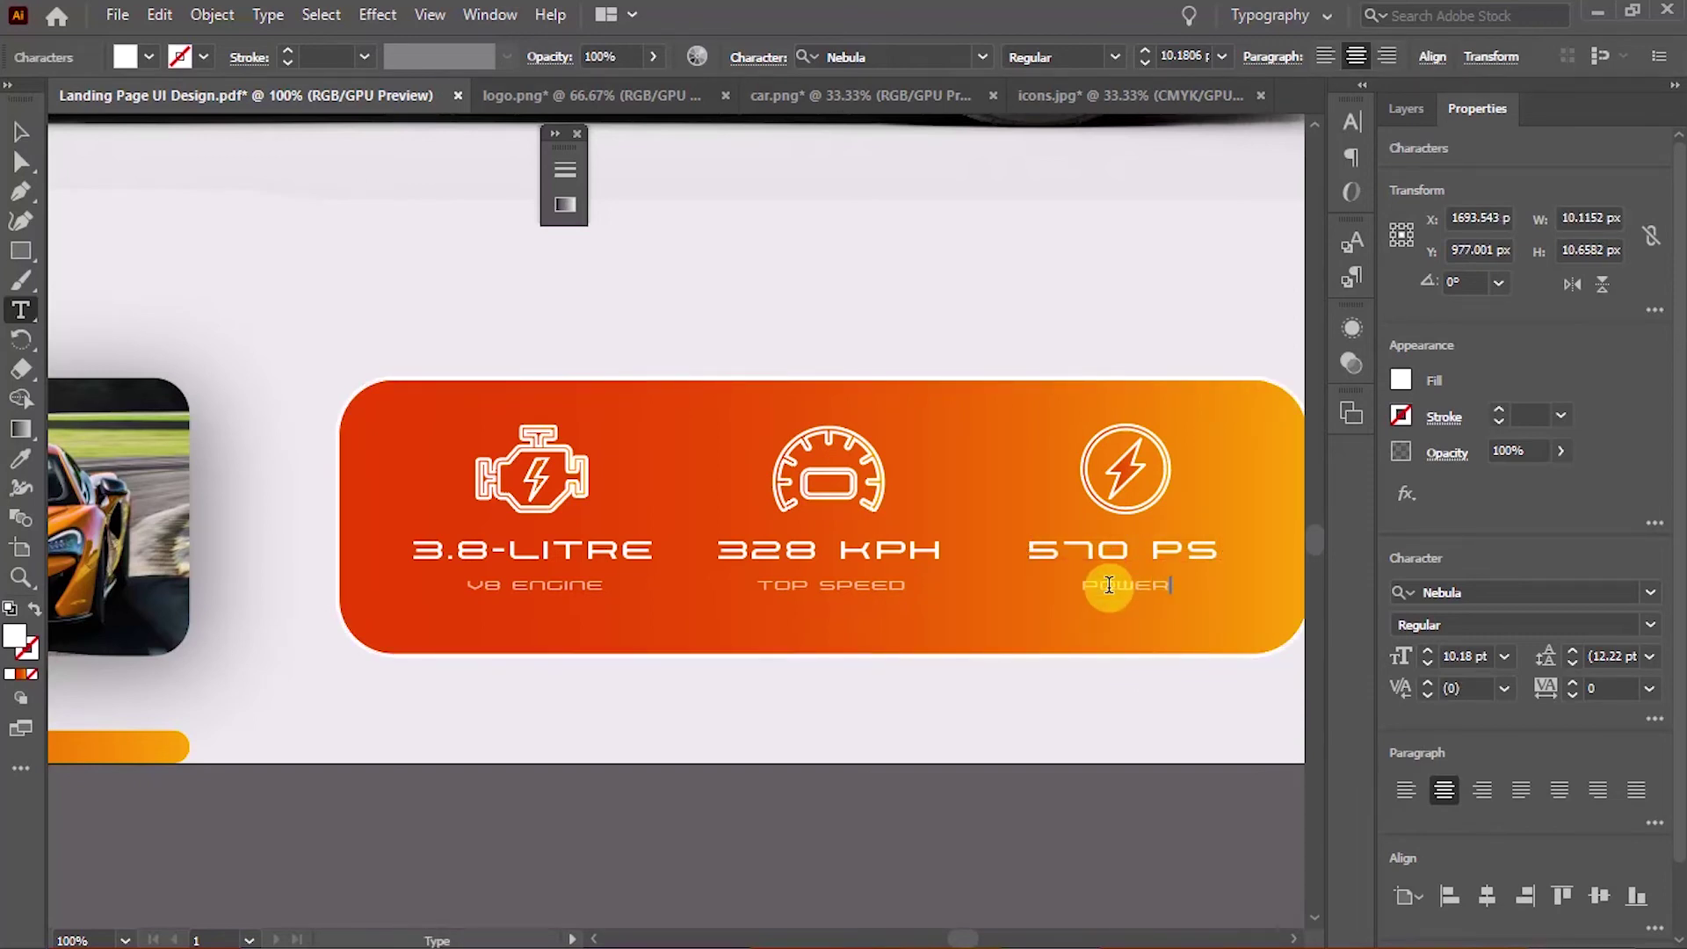
{"action": "key", "text": "Escape"}
Resize the 3.8-LITRE, 328 KPH and 570 PS headings together, then view the whole page
{"action": "left_click", "coordinate": [945, 835]}
{"action": "left_click", "coordinate": [572, 552]}
{"action": "left_click", "coordinate": [888, 555], "text": "shift"}
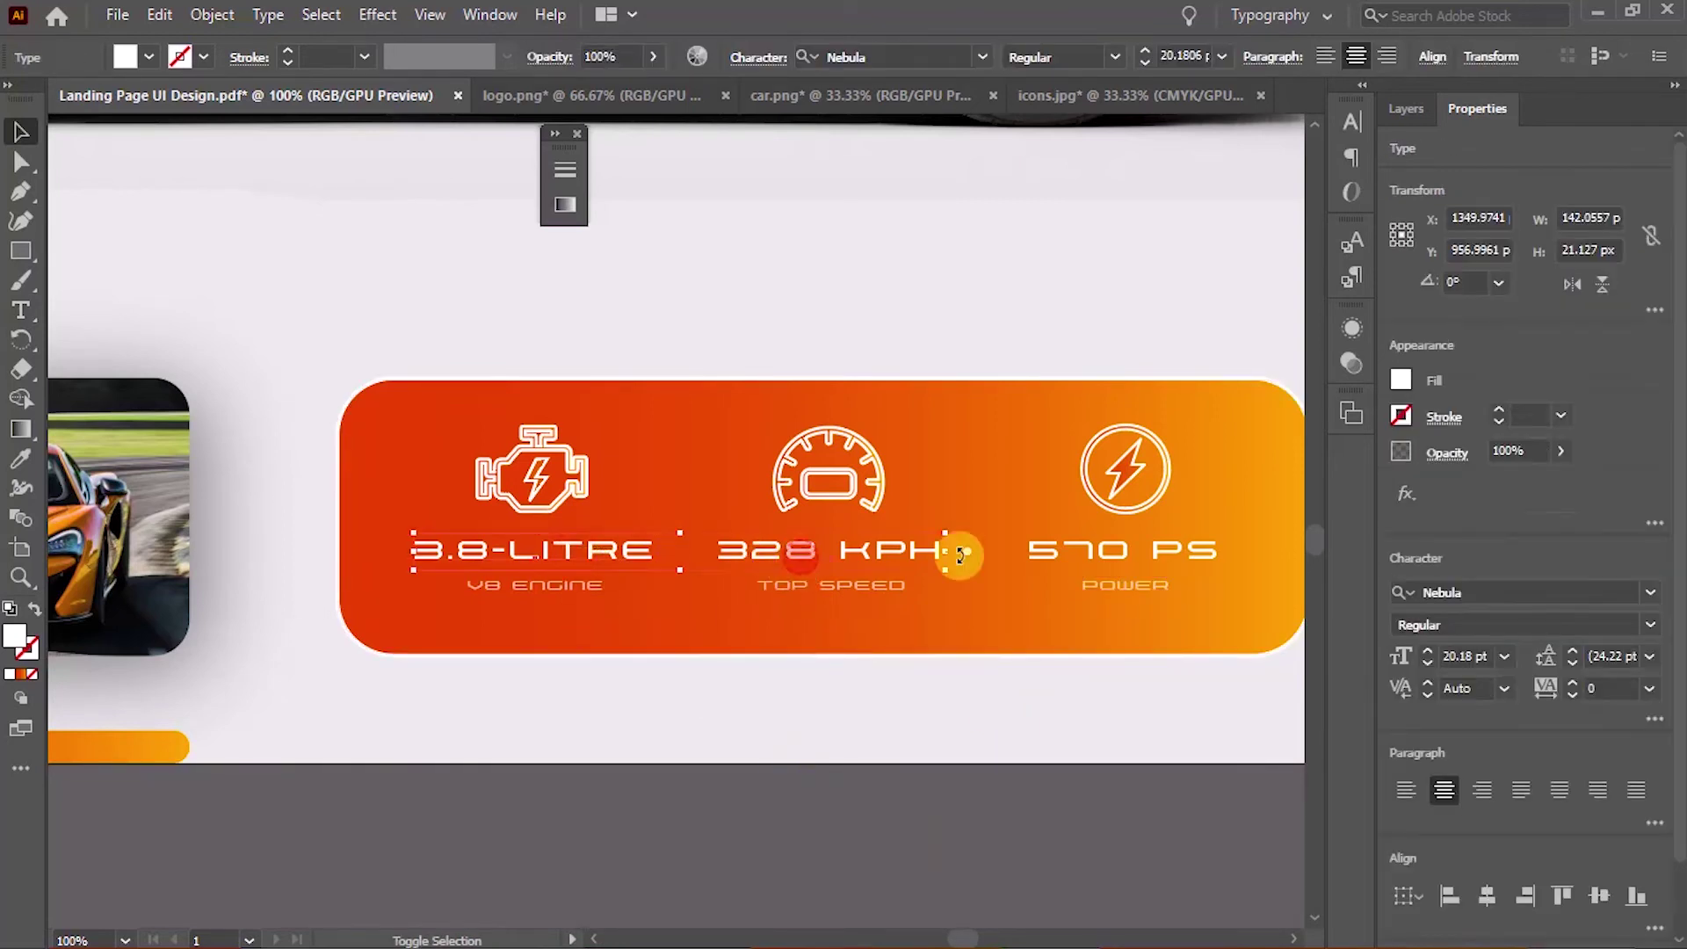
{"action": "left_click", "coordinate": [1143, 552], "text": "shift"}
{"action": "key", "text": "ctrl+shift+comma"}
{"action": "key", "text": "ctrl+shift+comma"}
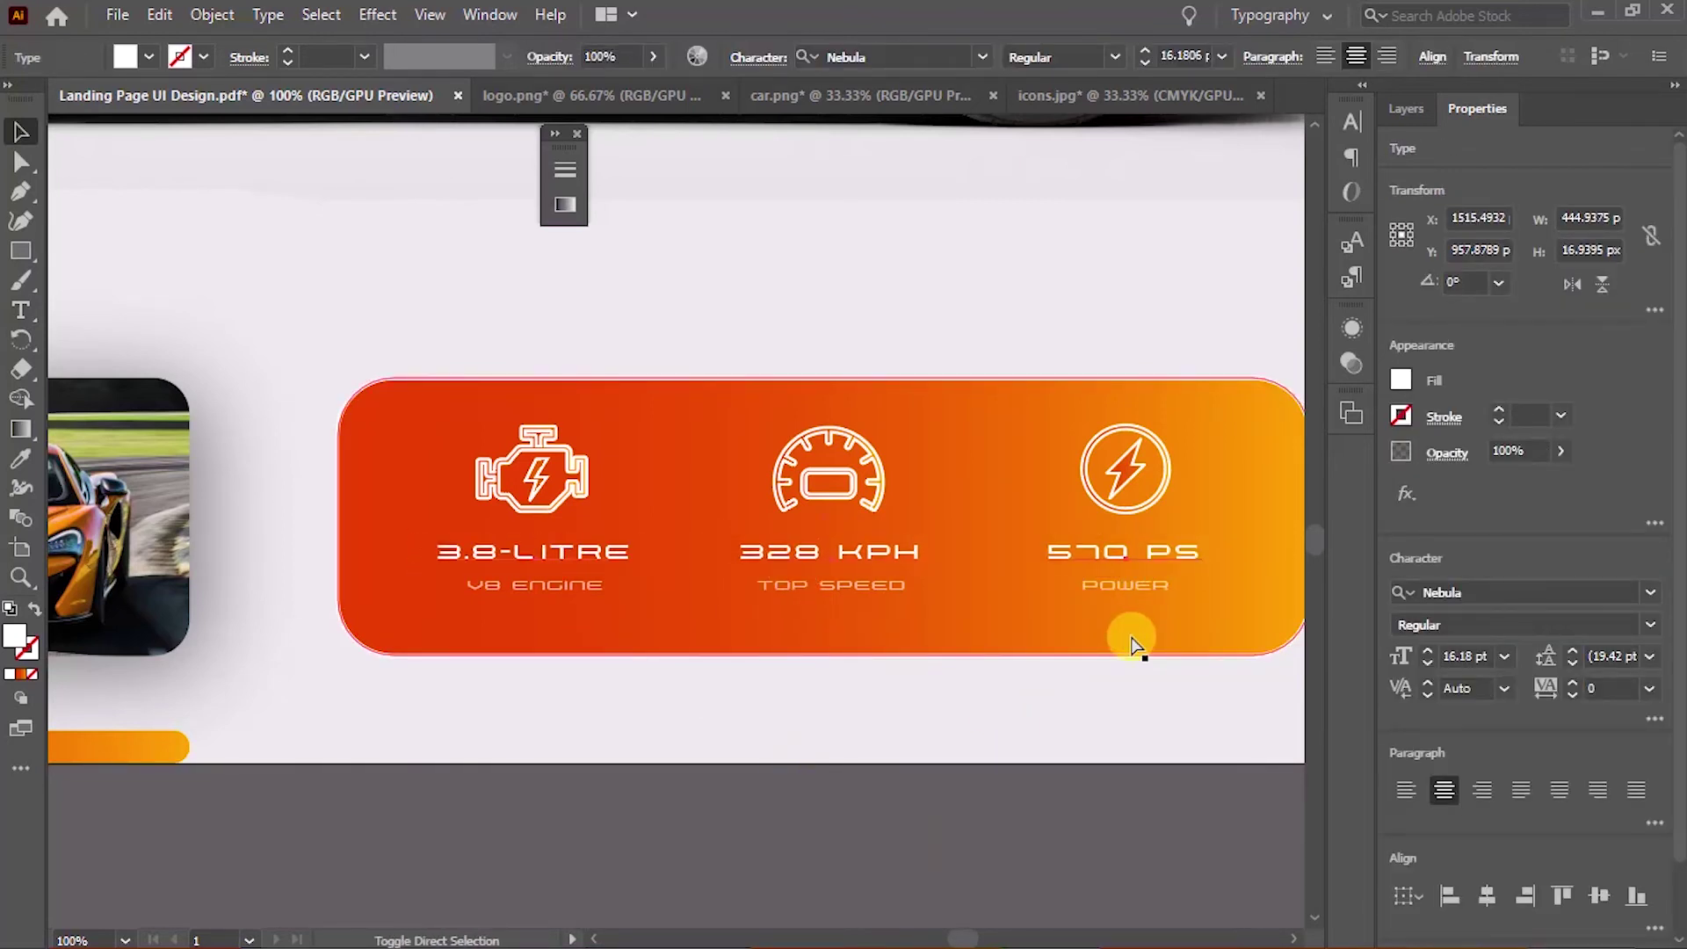
{"action": "key", "text": "ctrl+shift+period"}
{"action": "left_click", "coordinate": [988, 851]}
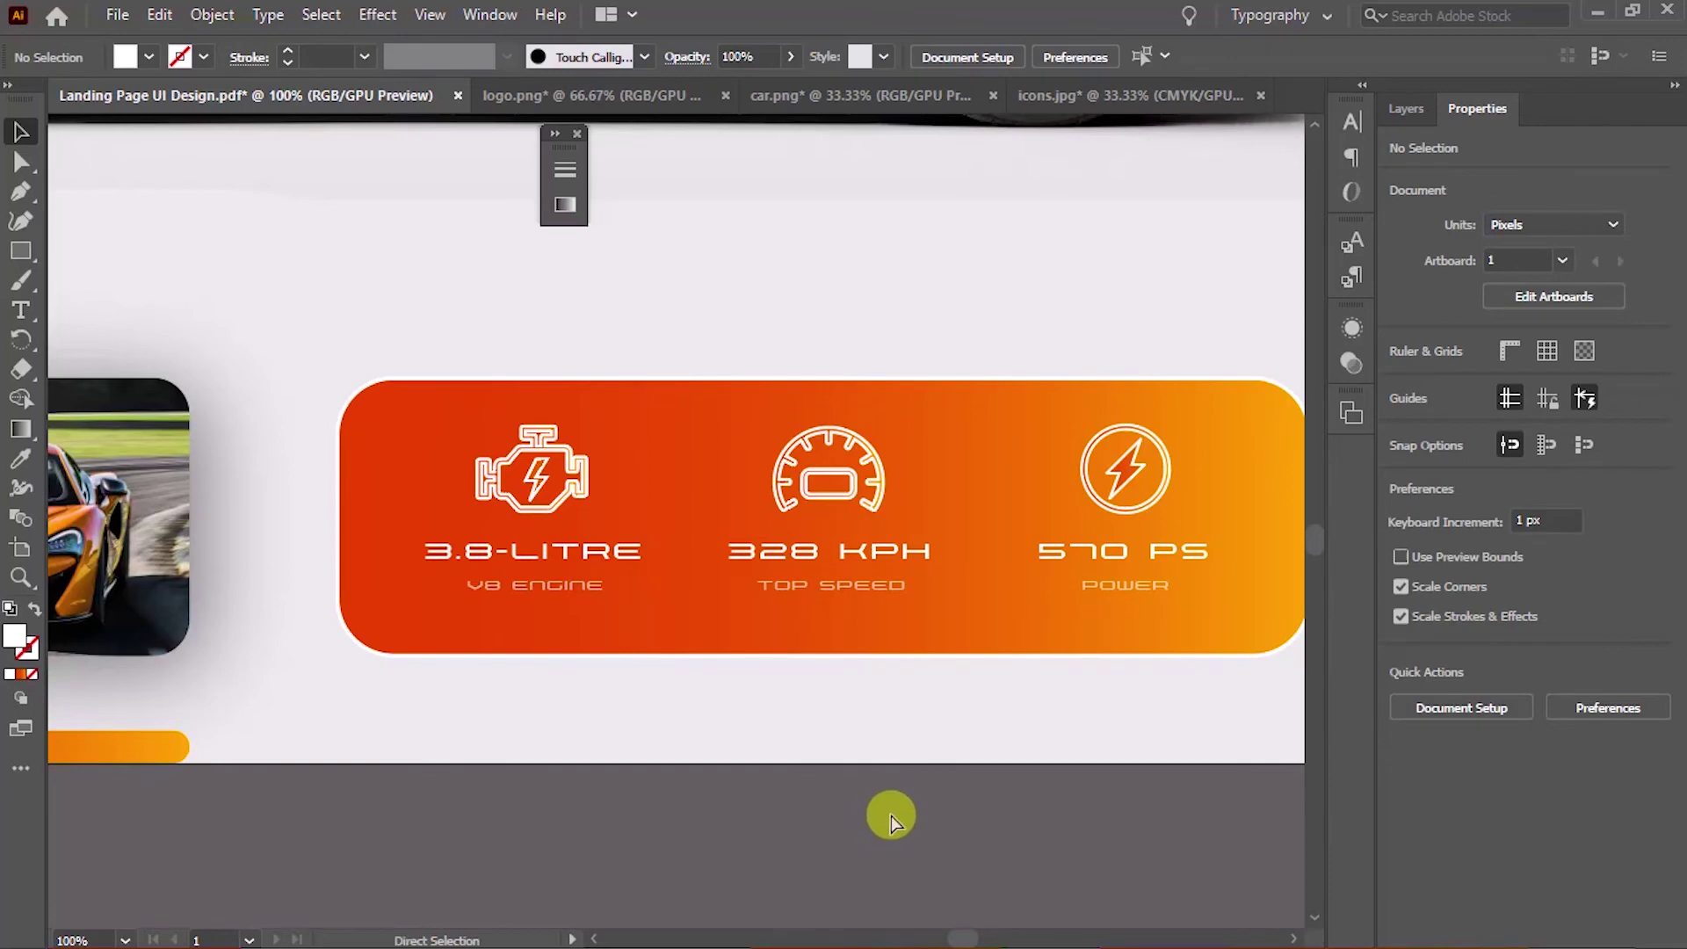
{"action": "key", "text": "ctrl+minus"}
{"action": "key", "text": "ctrl+minus"}
{"action": "key", "text": "ctrl+minus"}
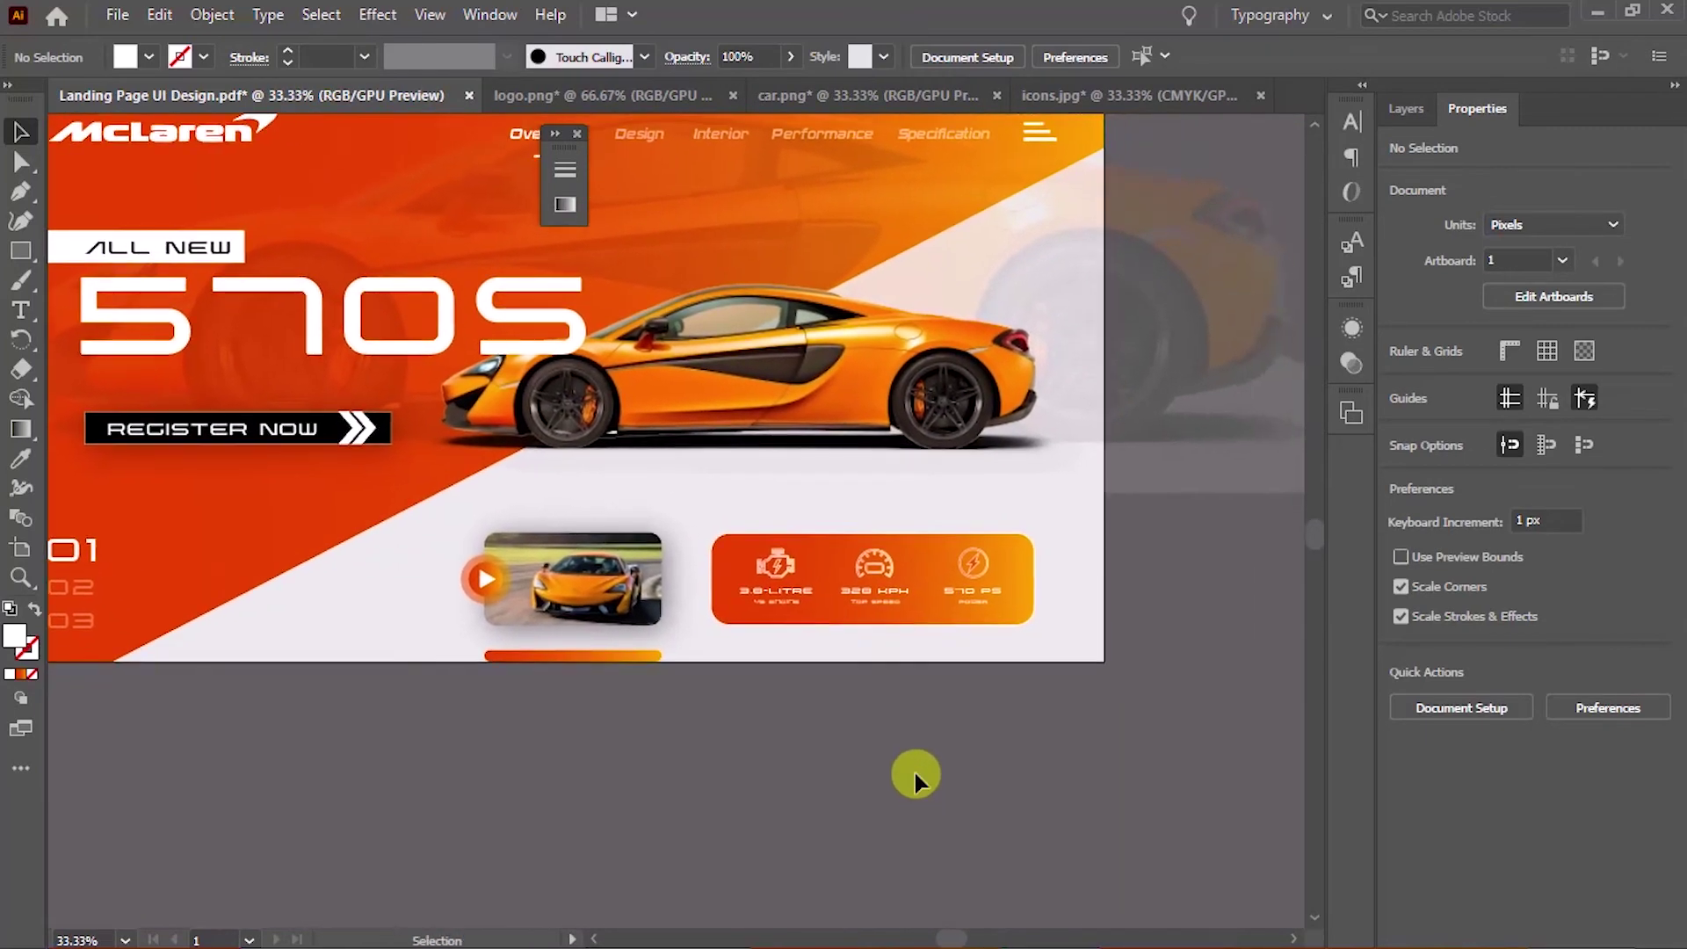
Draw a small white-filled circle below the V8 ENGINE column
{"action": "key", "text": "ctrl+plus"}
{"action": "key", "text": "ctrl+plus"}
{"action": "key", "text": "ctrl+plus"}
{"action": "key", "text": "ctrl+plus"}
{"action": "key", "text": "l"}
{"action": "left_click_drag", "start_coordinate": [548, 660], "coordinate": [580, 683]}
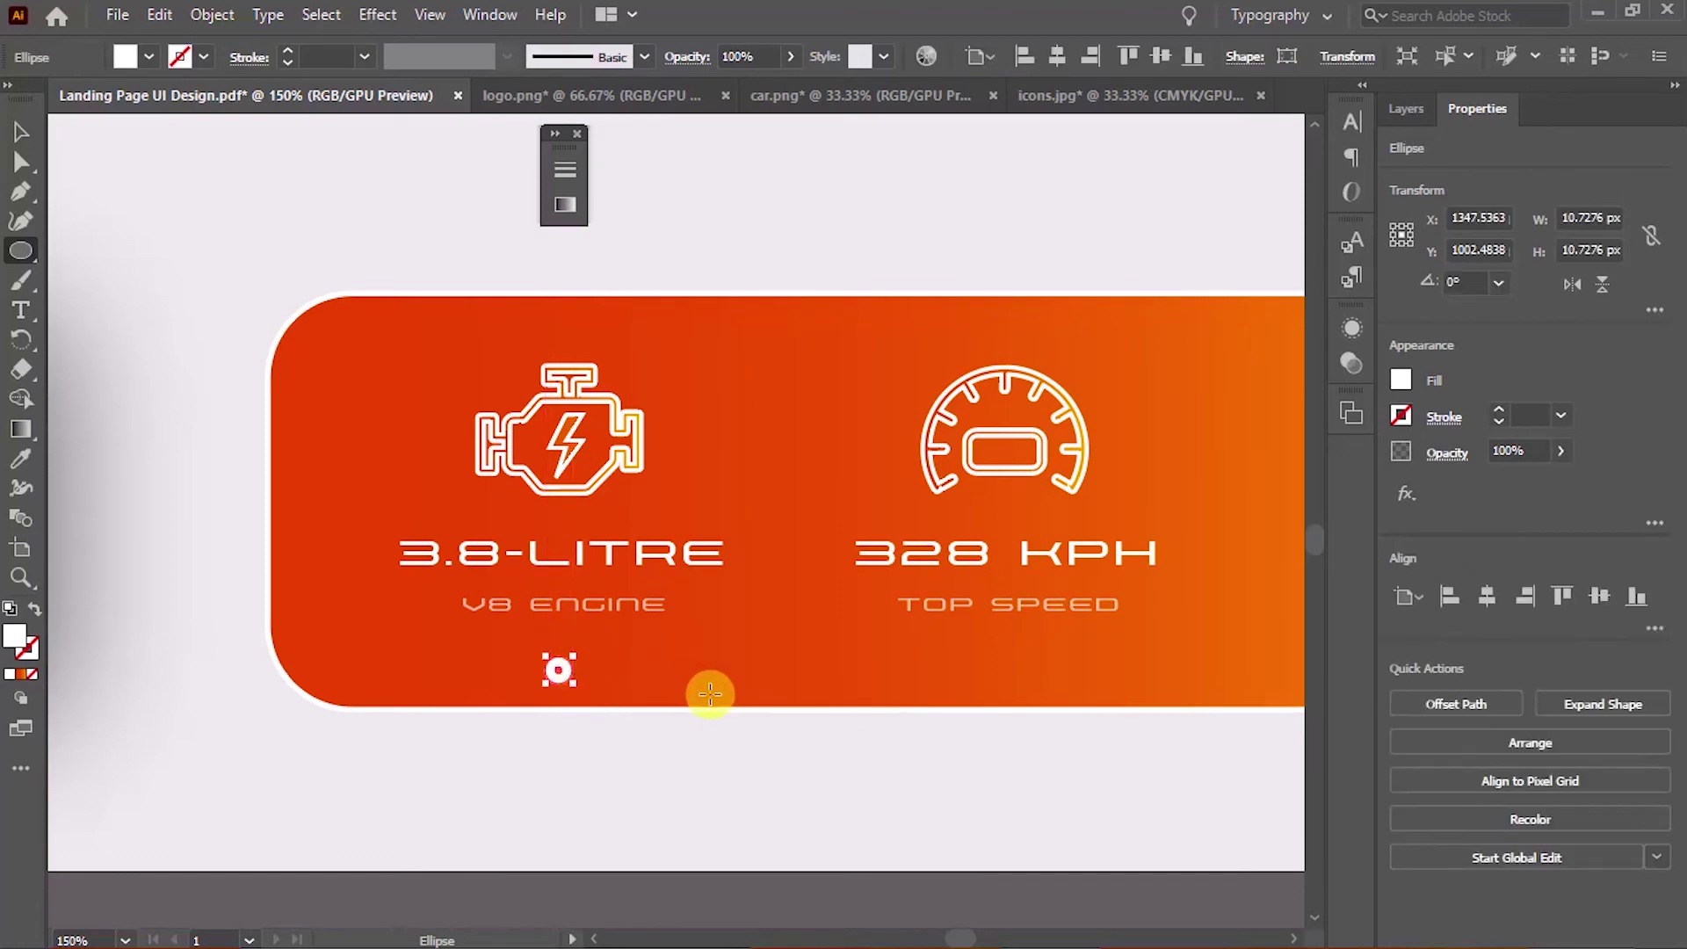
{"action": "key", "text": "v"}
{"action": "scroll", "coordinate": [747, 747], "scroll_direction": "down", "scroll_amount": 3}
{"action": "left_click", "coordinate": [674, 826]}
{"action": "left_click_drag", "start_coordinate": [674, 826], "coordinate": [688, 894]}
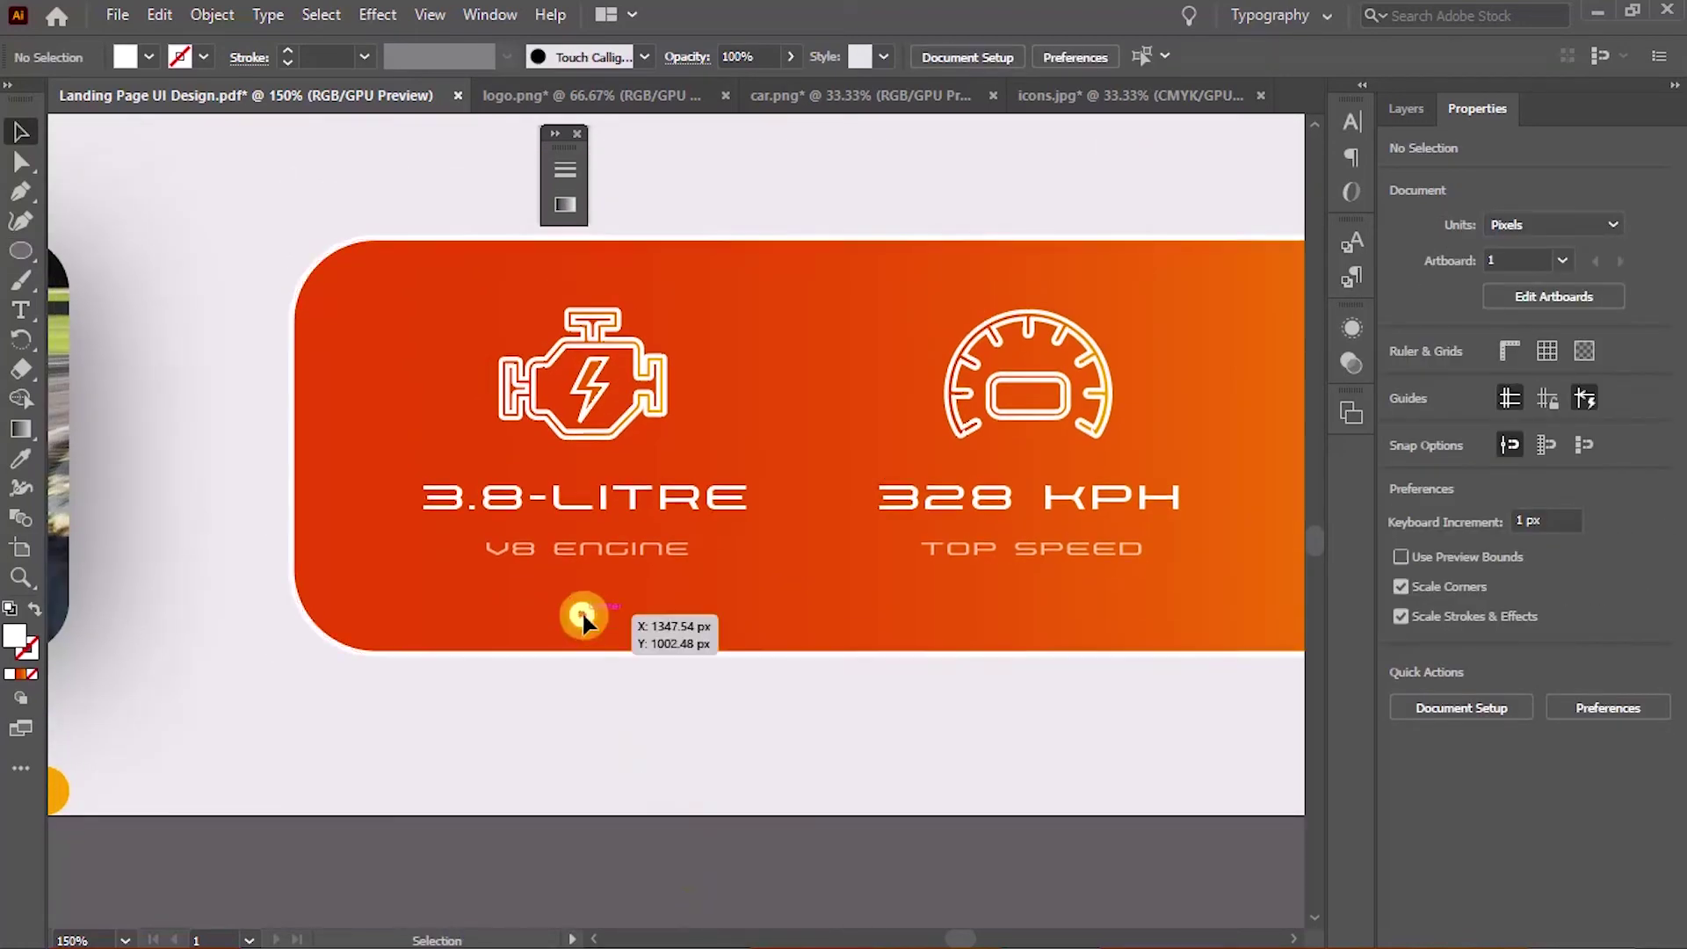
{"action": "left_click", "coordinate": [583, 614]}
{"action": "double_click", "coordinate": [15, 634]}
{"action": "left_click", "coordinate": [1496, 278]}
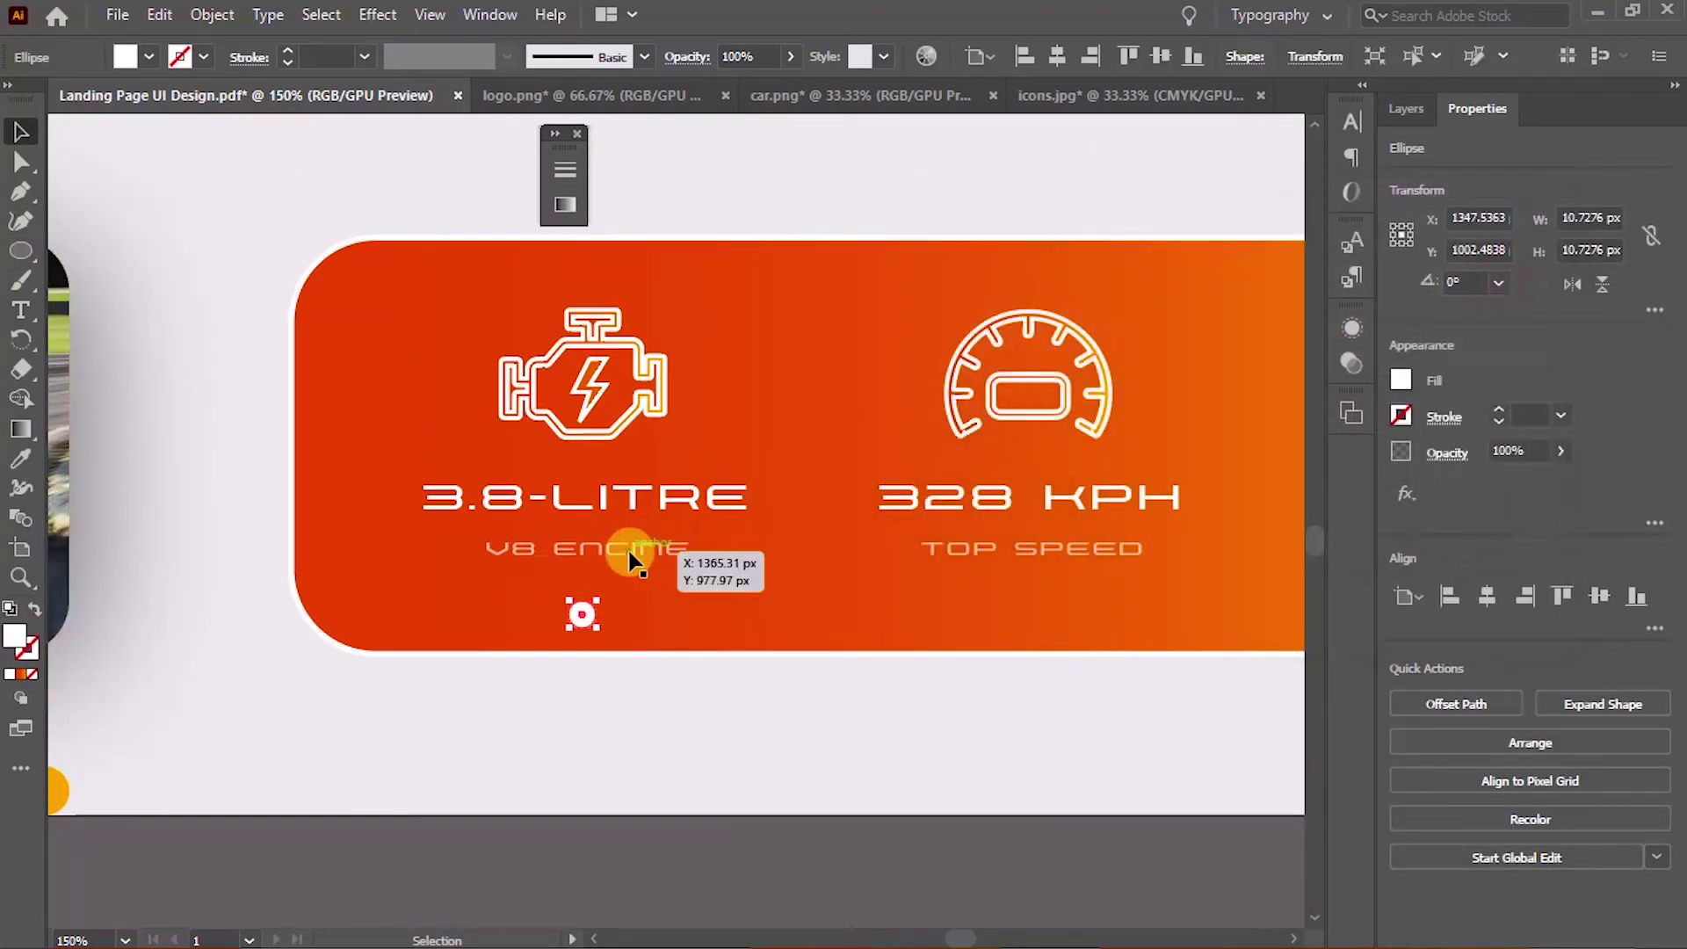
Centre the dot under the engine icon and text on the card, and group them
{"action": "left_click", "coordinate": [628, 554], "text": "shift"}
{"action": "left_click", "coordinate": [809, 394], "text": "shift"}
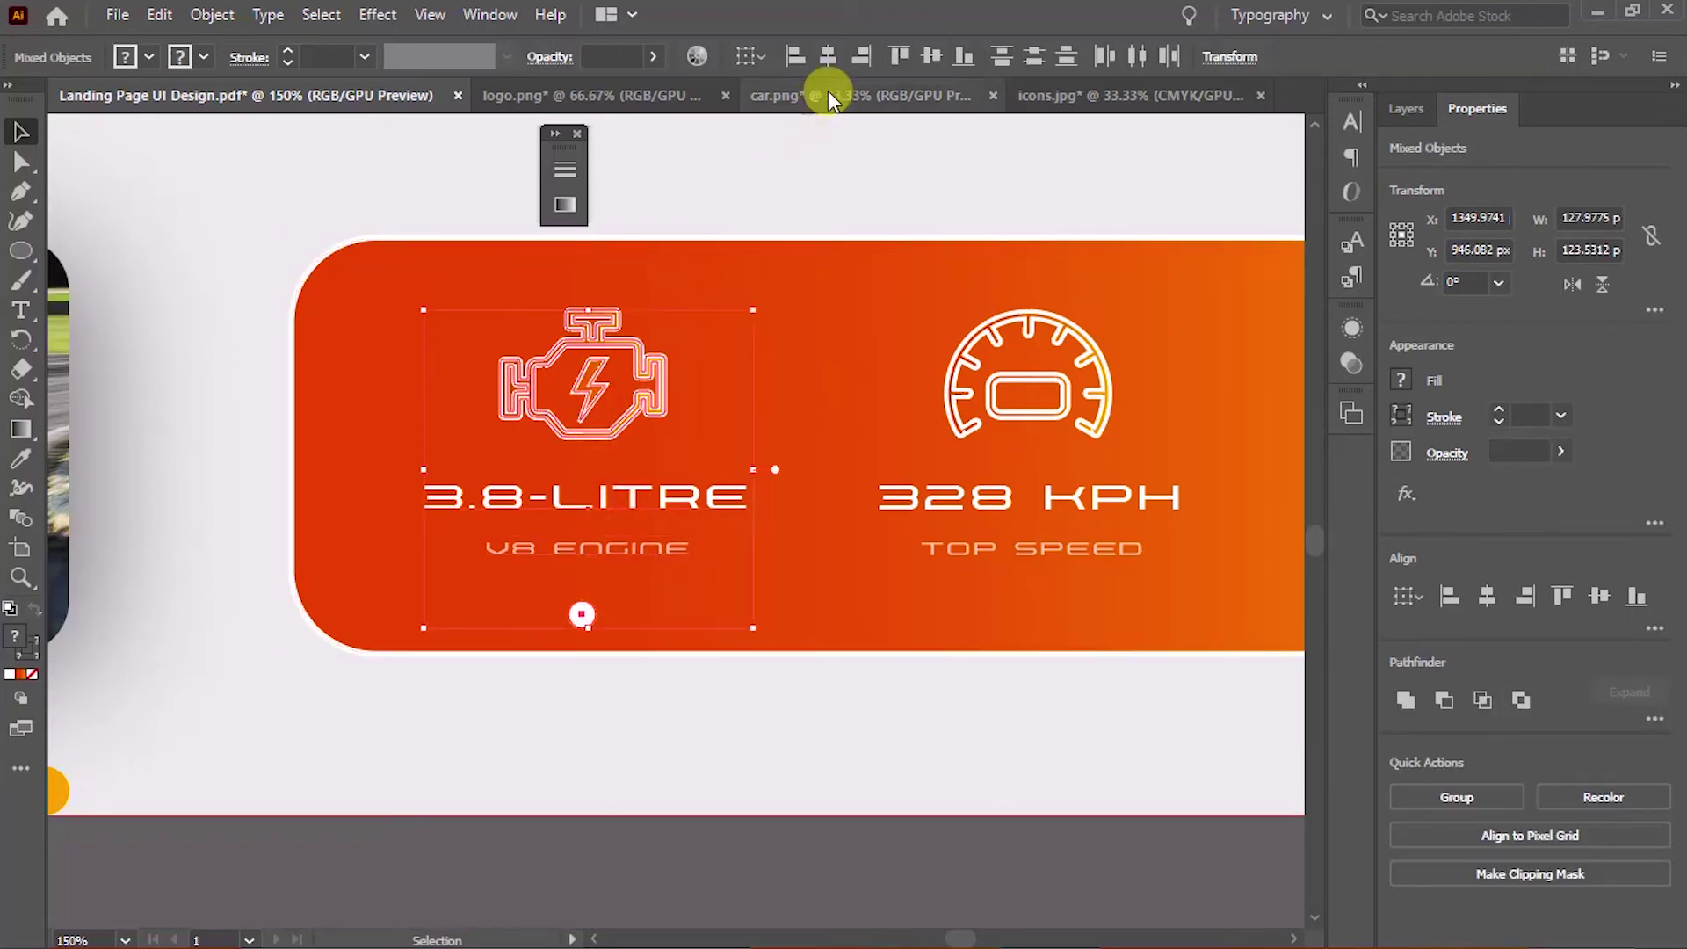
{"action": "left_click", "coordinate": [827, 56]}
{"action": "key", "text": "ctrl+g"}
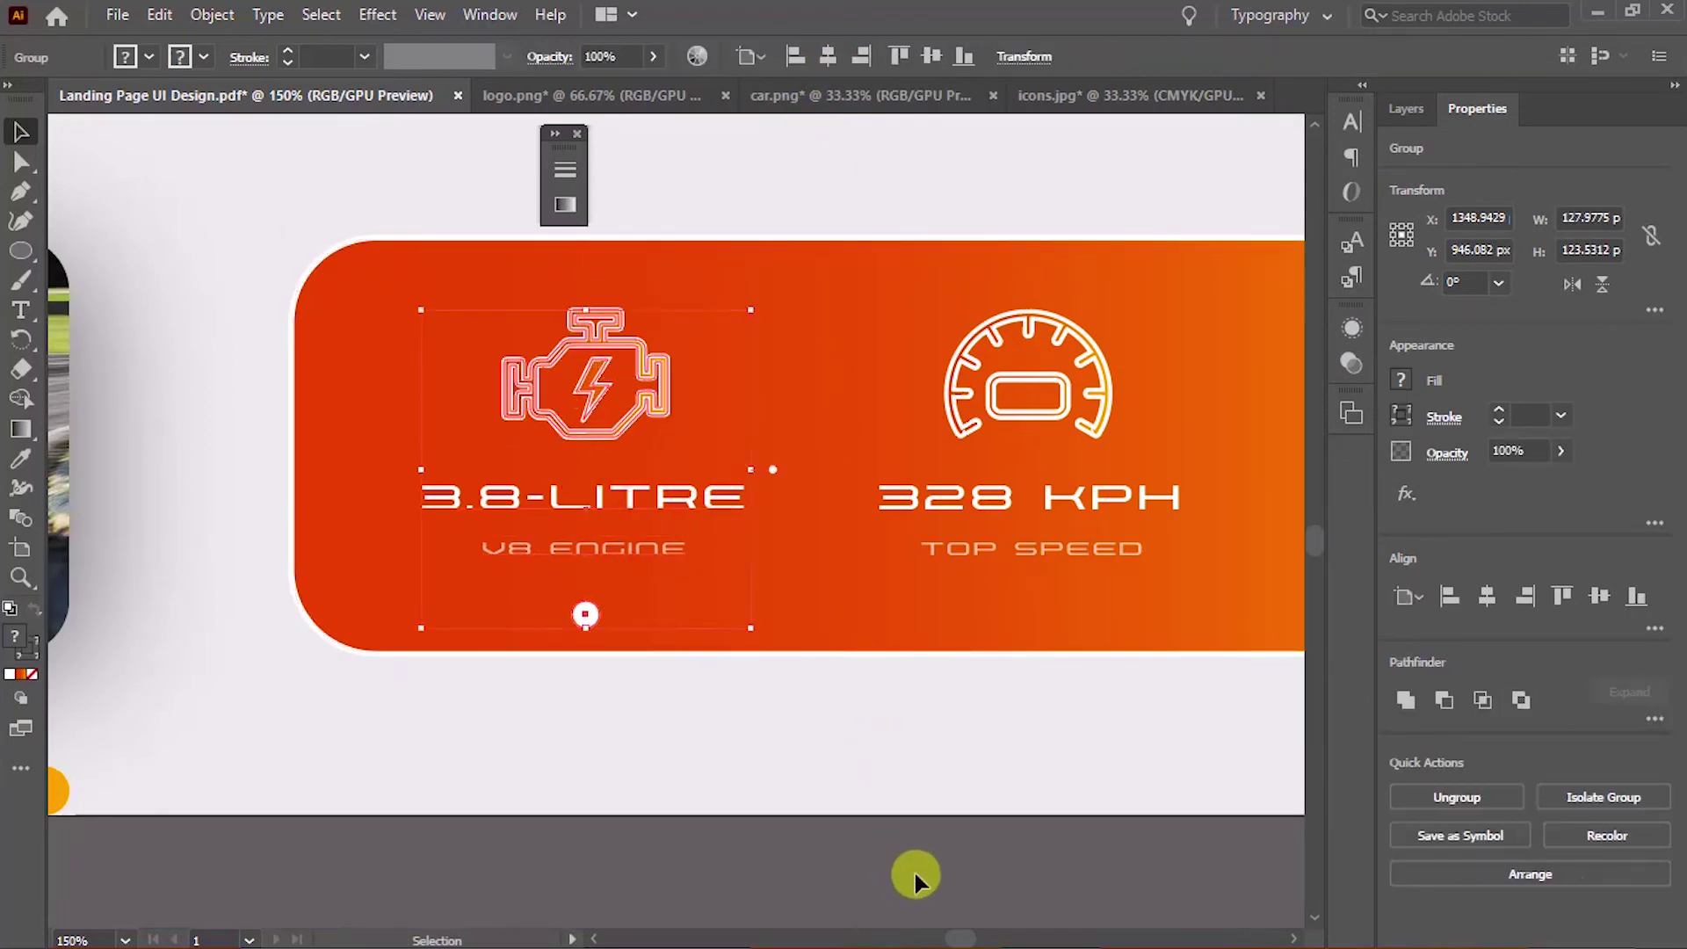
{"action": "scroll", "coordinate": [914, 868], "scroll_direction": "right", "scroll_amount": 2}
{"action": "left_click_drag", "start_coordinate": [471, 614], "coordinate": [802, 610]}
{"action": "left_click", "coordinate": [736, 791]}
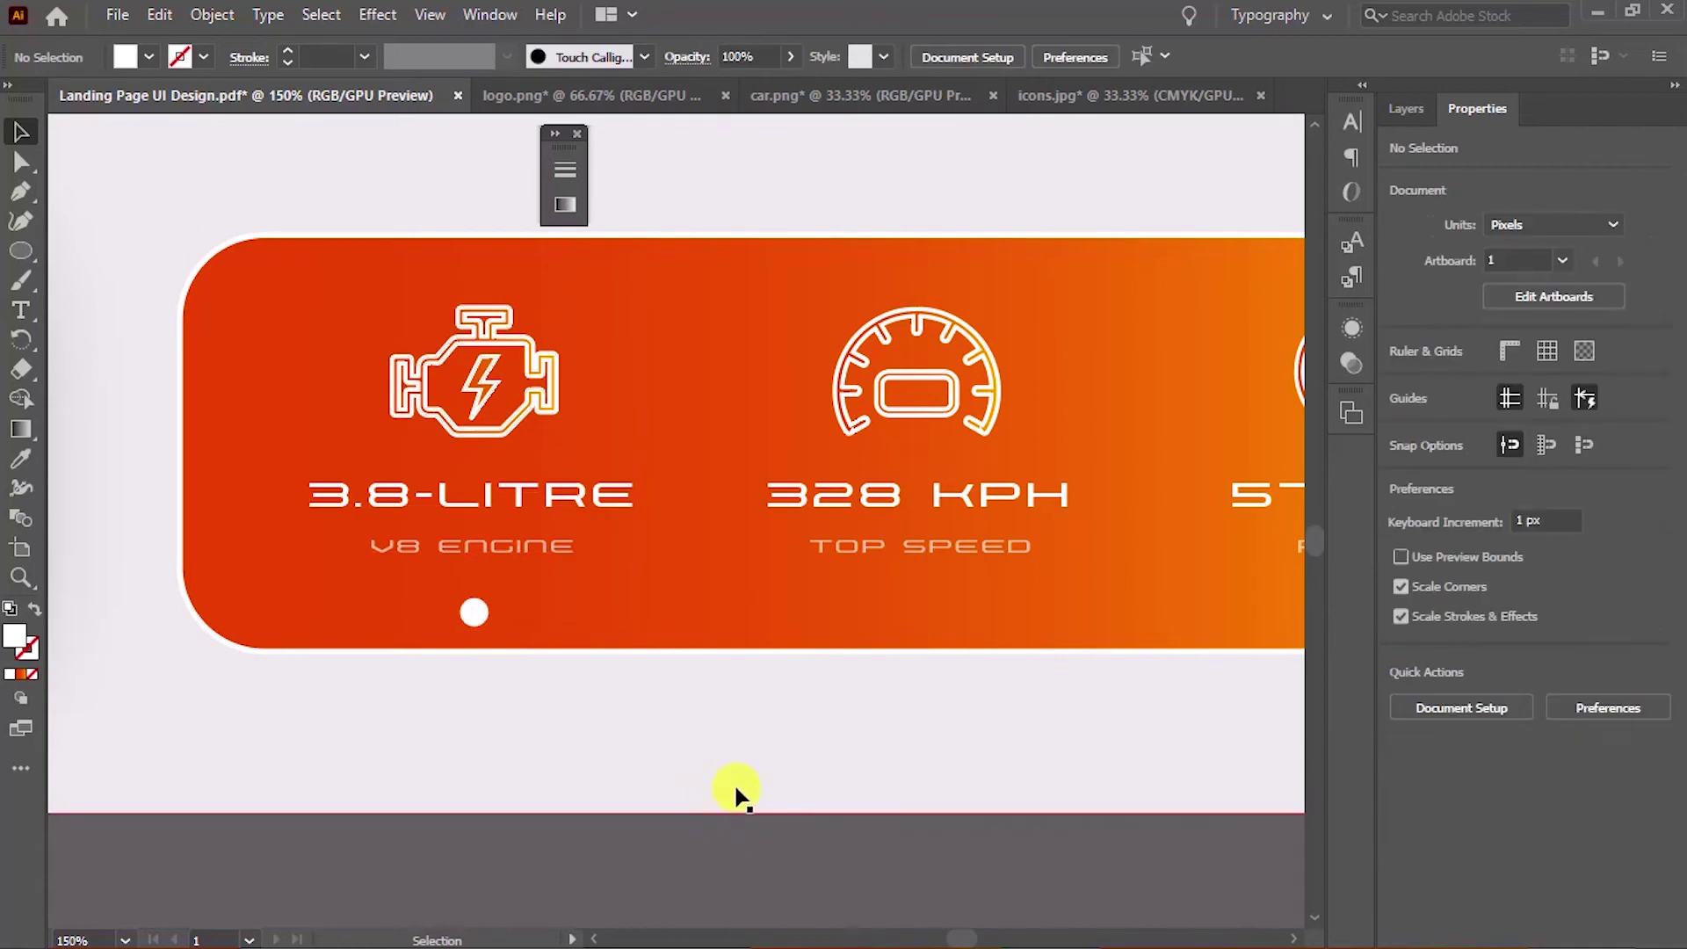
{"action": "left_click", "coordinate": [465, 607]}
Copy the dot and place copies under TOP SPEED and POWER
{"action": "left_click", "coordinate": [1408, 108]}
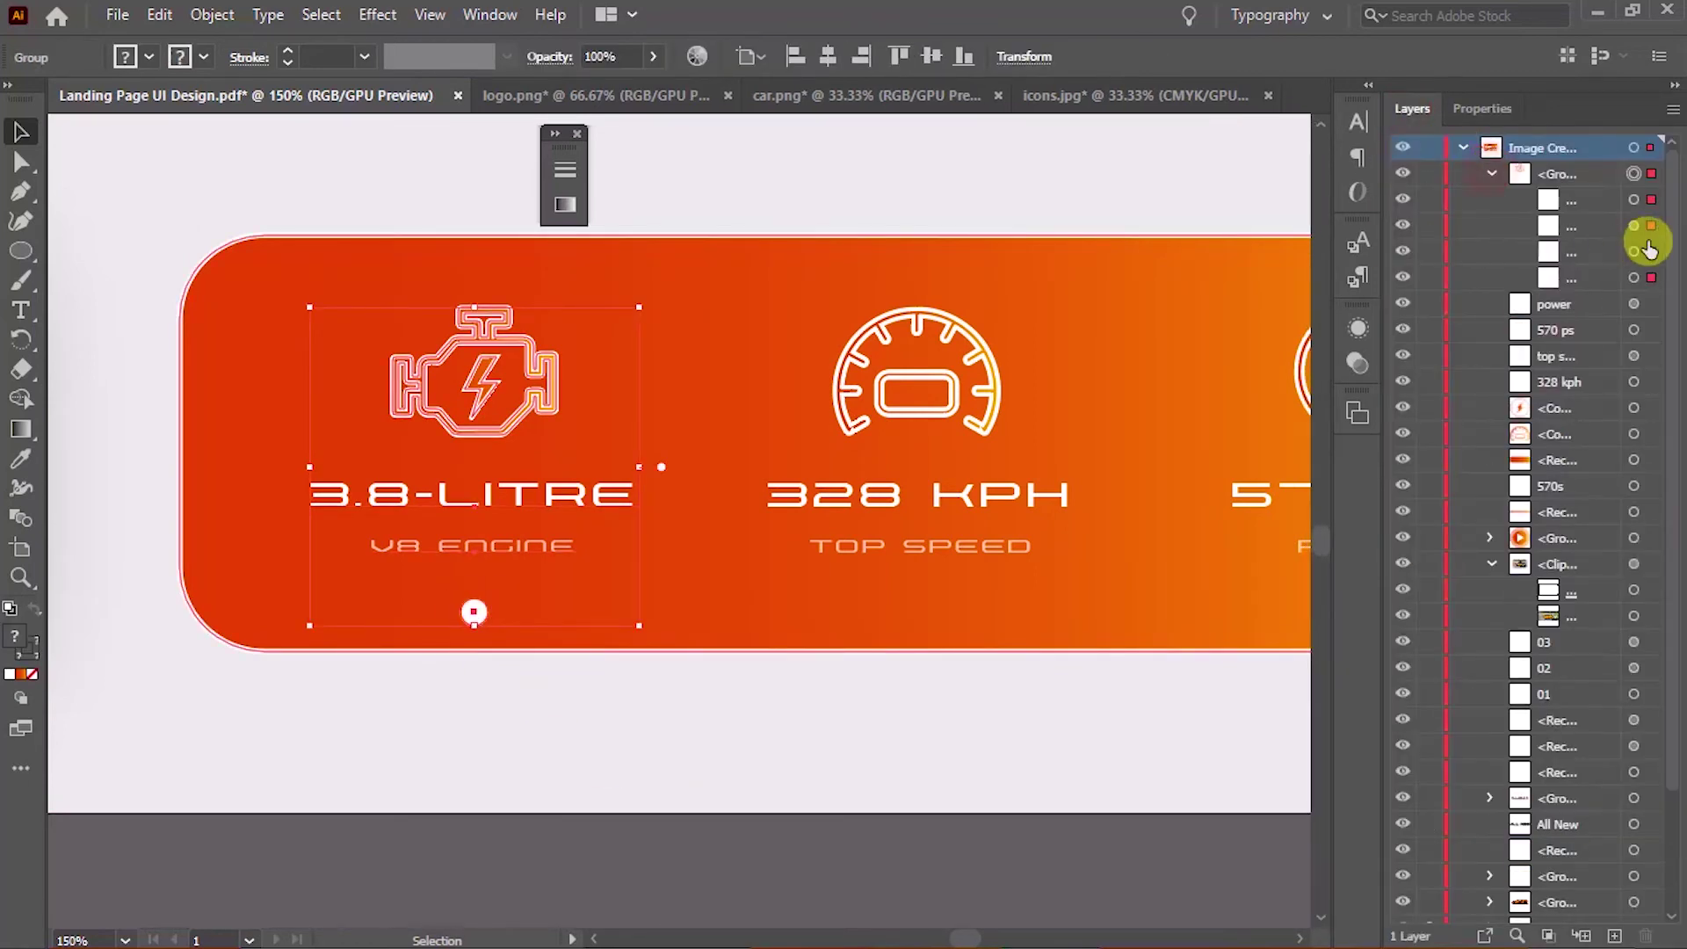
{"action": "left_click", "coordinate": [1635, 225]}
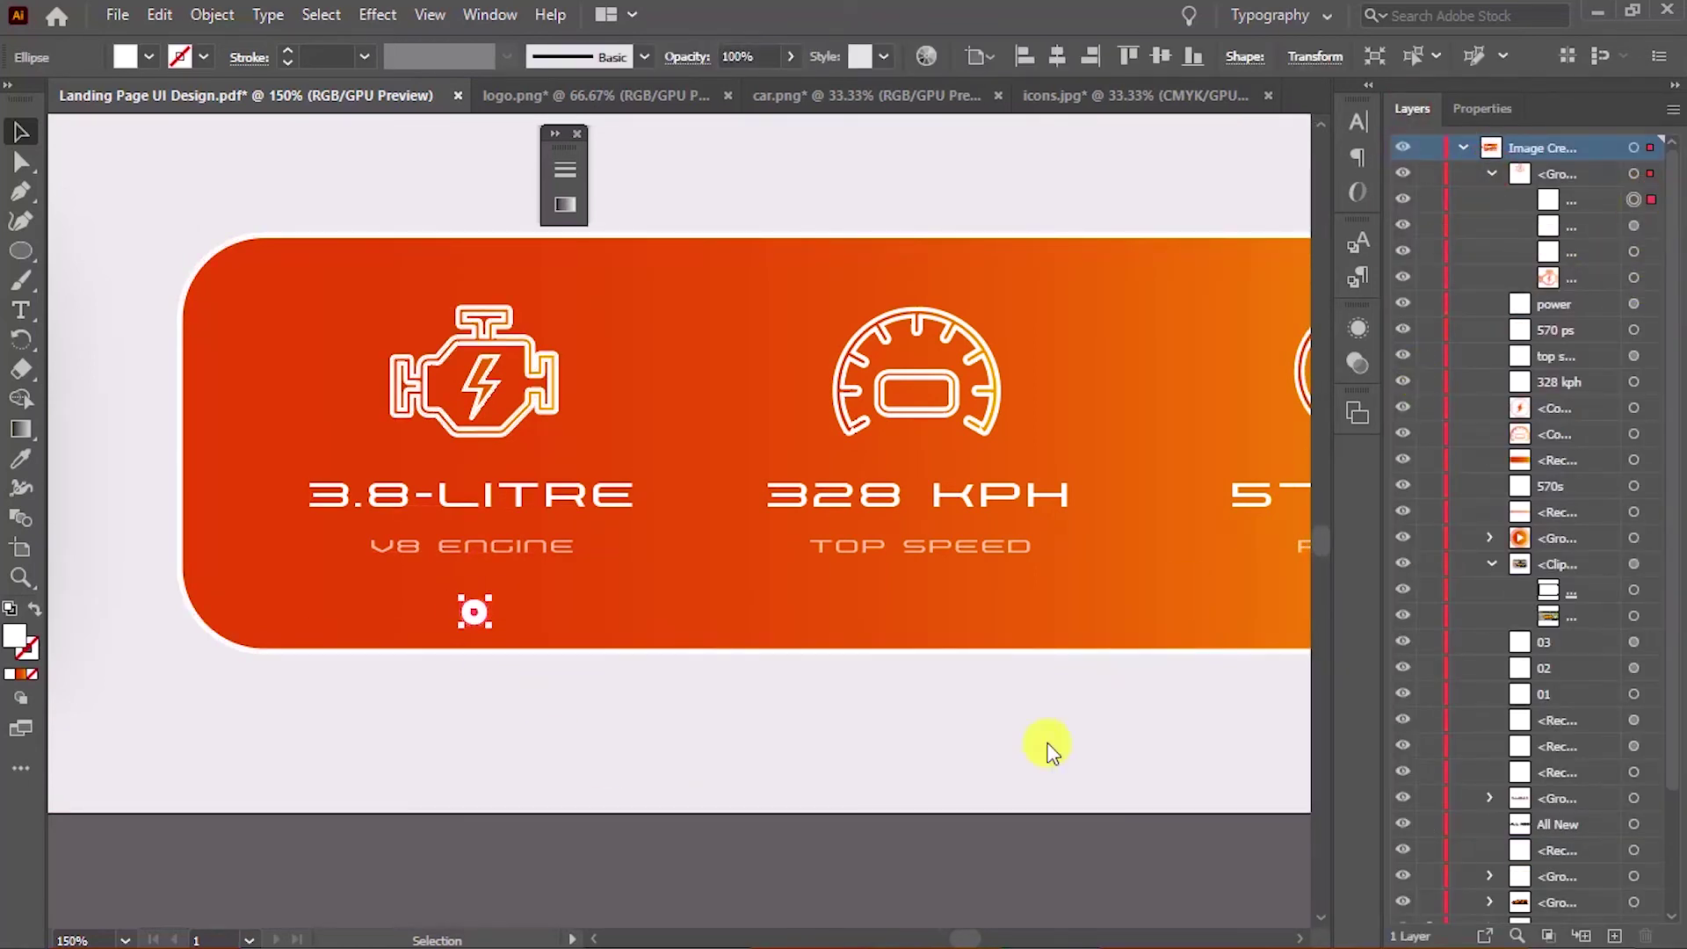
{"action": "key", "text": "ctrl+c"}
{"action": "key", "text": "ctrl+v"}
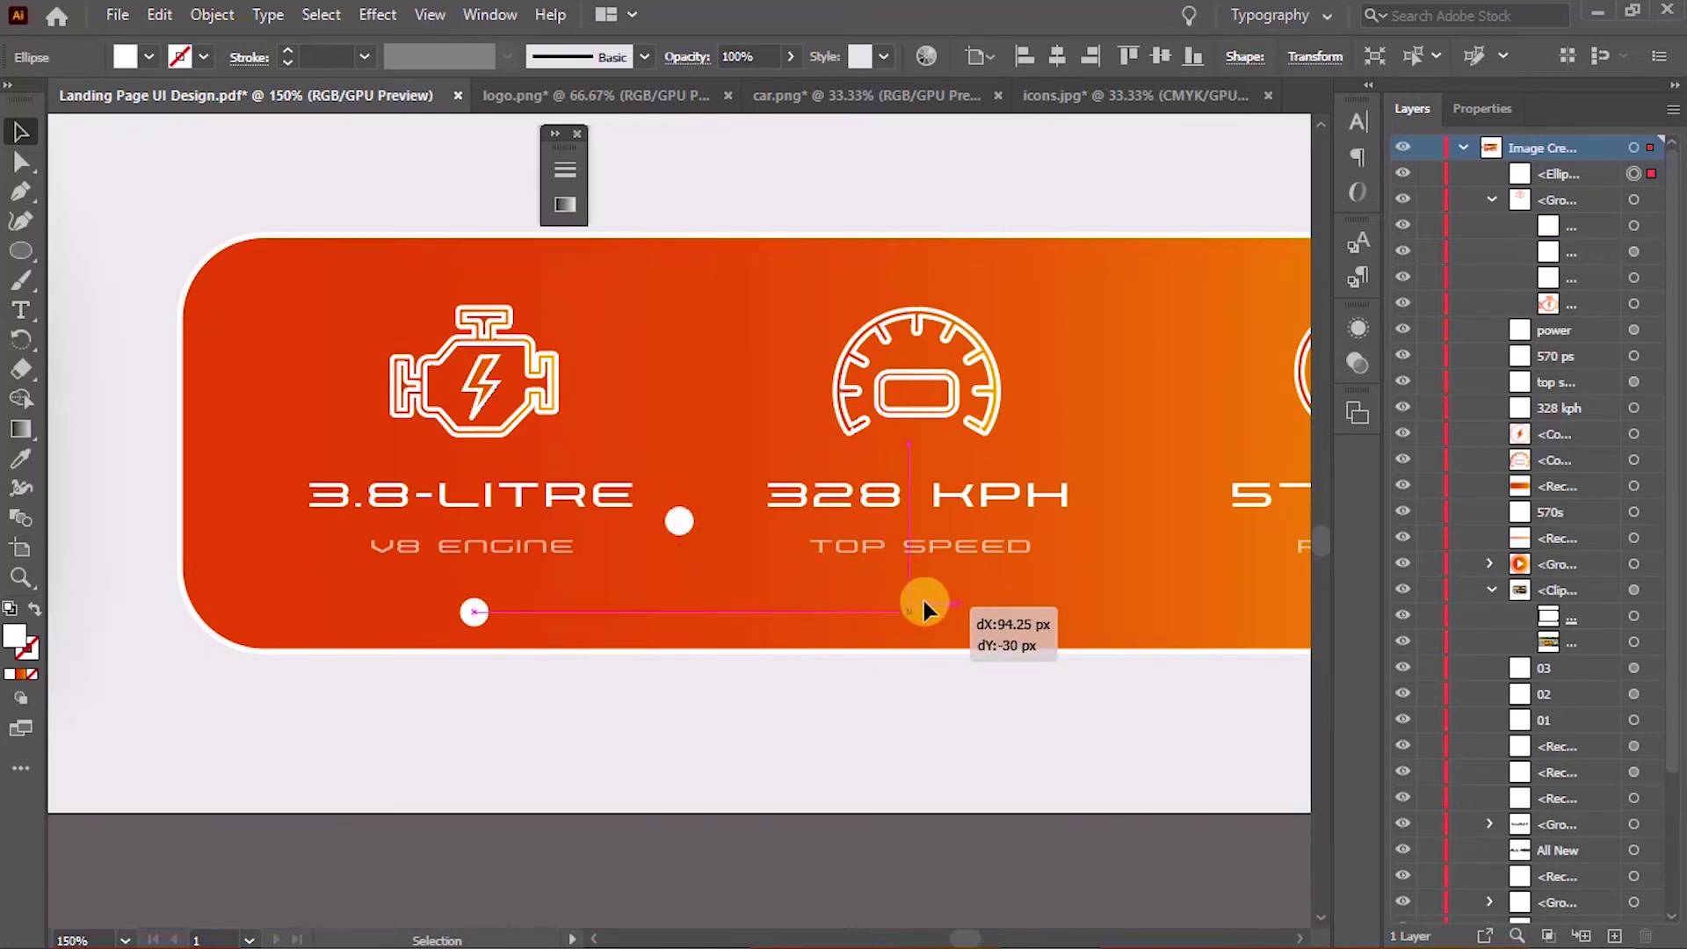
{"action": "left_click_drag", "start_coordinate": [920, 601], "coordinate": [928, 601]}
{"action": "left_click_drag", "start_coordinate": [1072, 851], "coordinate": [896, 832]}
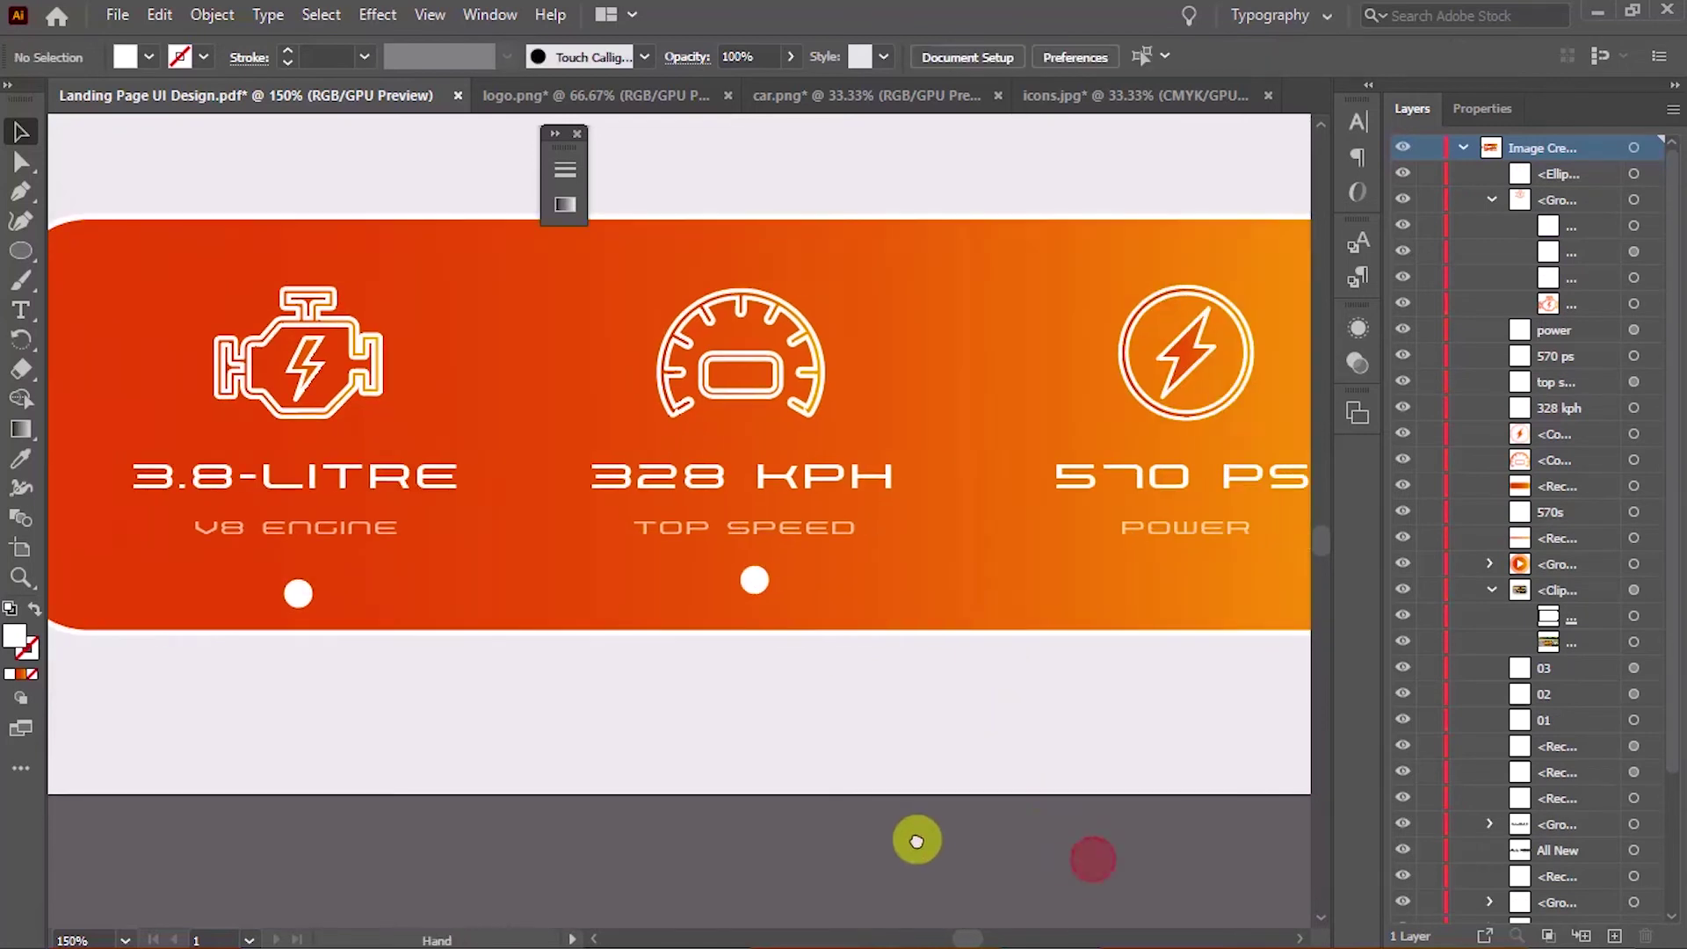
{"action": "left_click_drag", "start_coordinate": [754, 582], "coordinate": [1162, 609]}
{"action": "left_click_drag", "start_coordinate": [1195, 606], "coordinate": [1190, 604]}
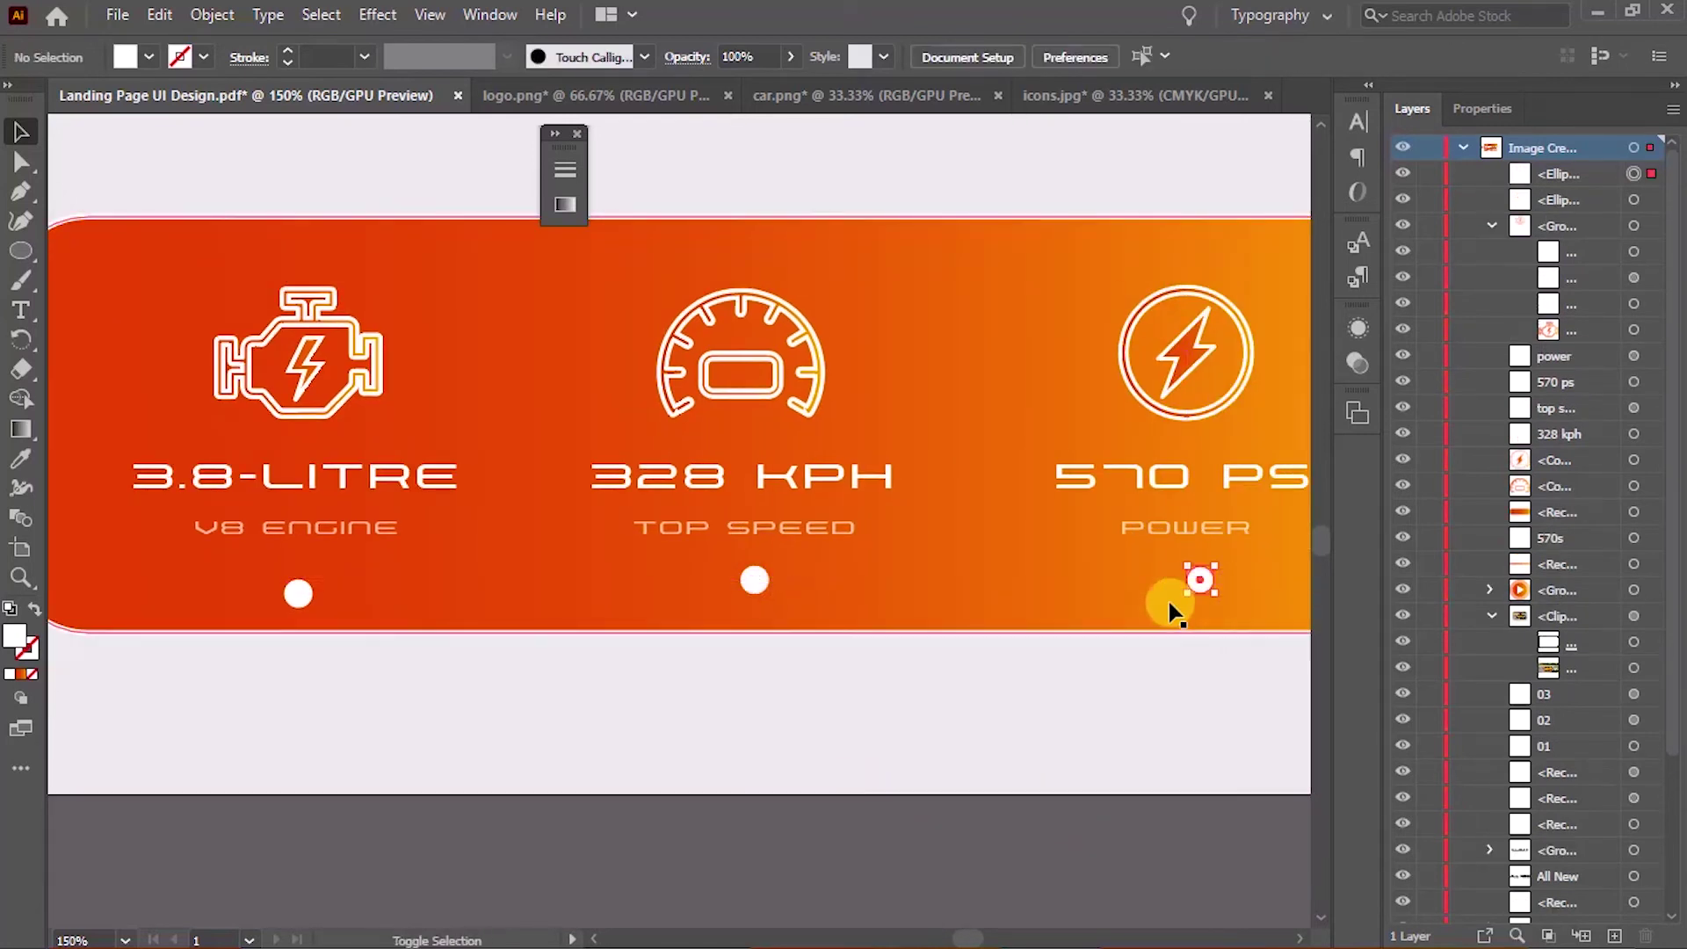
Centre the middle dot with 328 KPH, TOP SPEED and the speedometer
{"action": "left_click", "coordinate": [754, 580]}
{"action": "left_click", "coordinate": [793, 527], "text": "shift"}
{"action": "left_click", "coordinate": [773, 475], "text": "shift"}
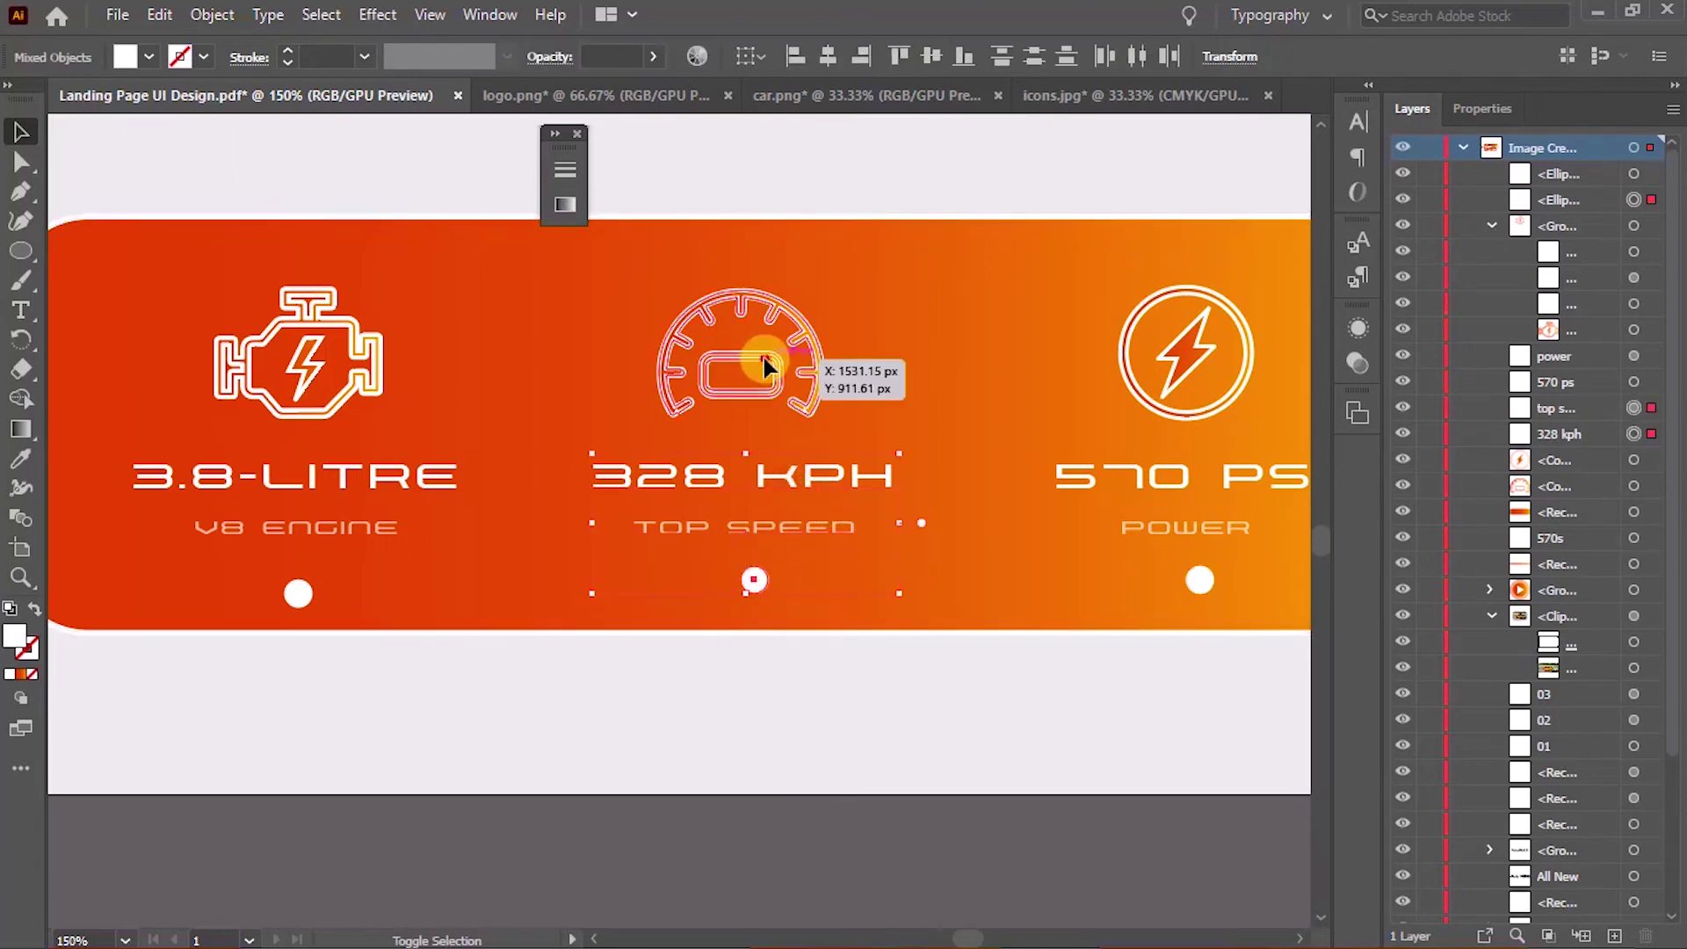
{"action": "left_click", "coordinate": [828, 57]}
Group the lightning icon, 570 PS, POWER and the right dot
{"action": "left_click", "coordinate": [1160, 413]}
{"action": "left_click", "coordinate": [1168, 479], "text": "shift"}
{"action": "left_click", "coordinate": [1187, 527], "text": "shift"}
{"action": "left_click", "coordinate": [1199, 582], "text": "shift"}
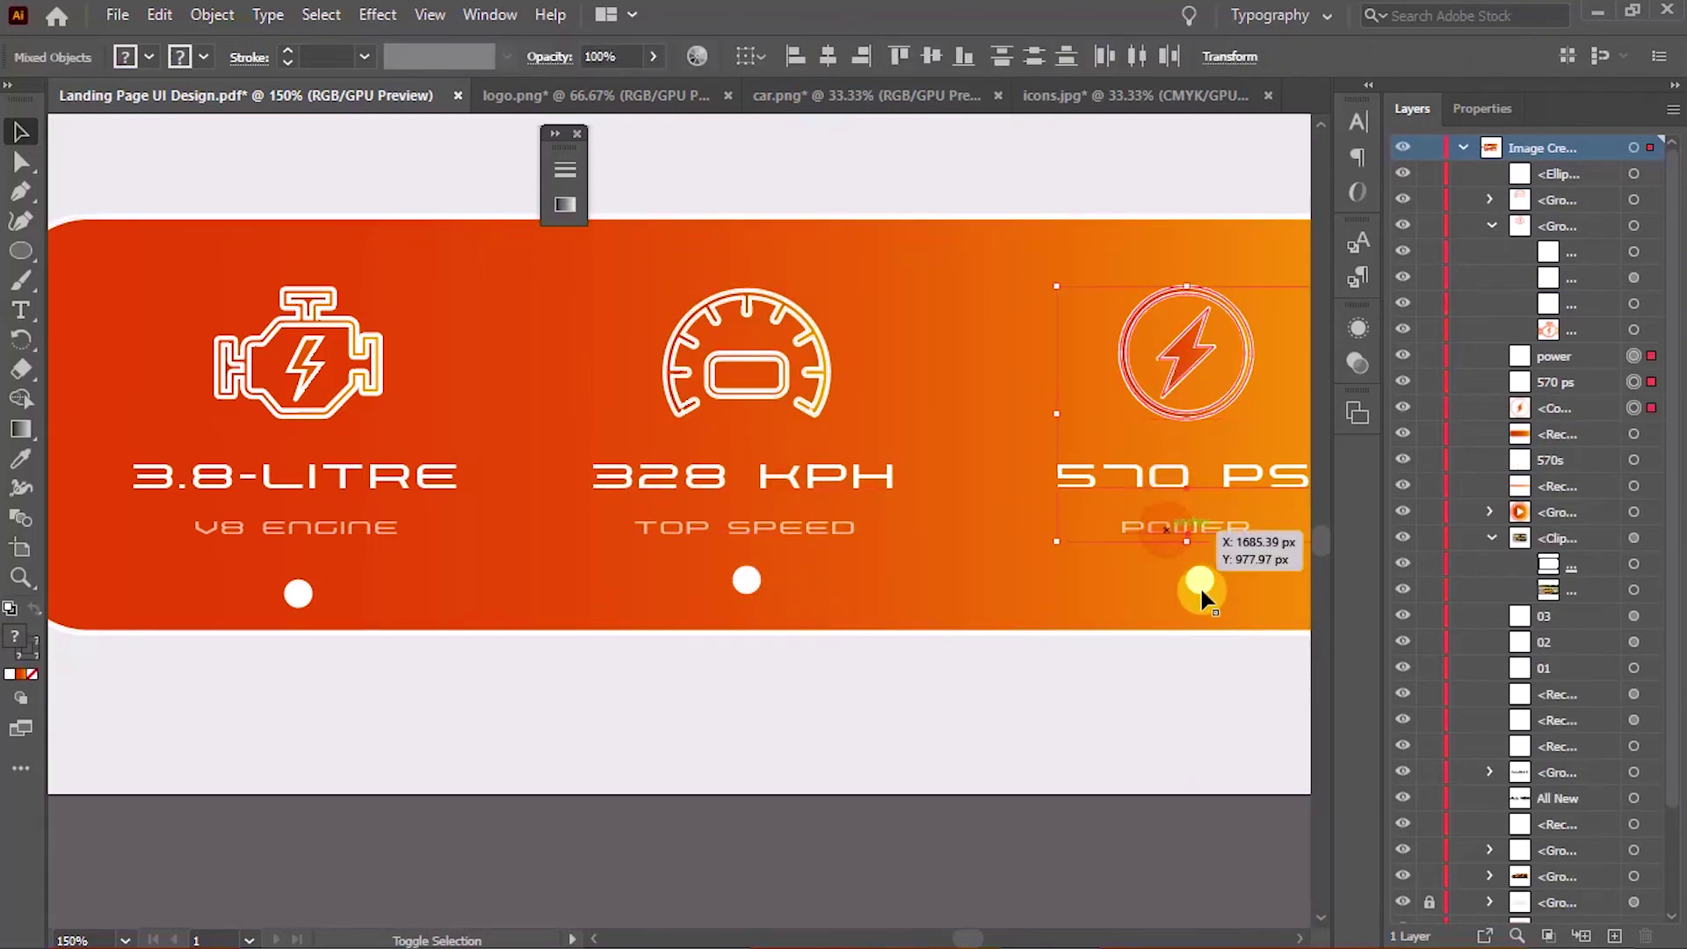
{"action": "key", "text": "ctrl+g"}
Align the three spec columns with the orange card
{"action": "left_click", "coordinate": [377, 360], "text": "shift"}
{"action": "left_click", "coordinate": [668, 422], "text": "shift"}
{"action": "left_click", "coordinate": [984, 567], "text": "shift"}
{"action": "left_click", "coordinate": [828, 56]}
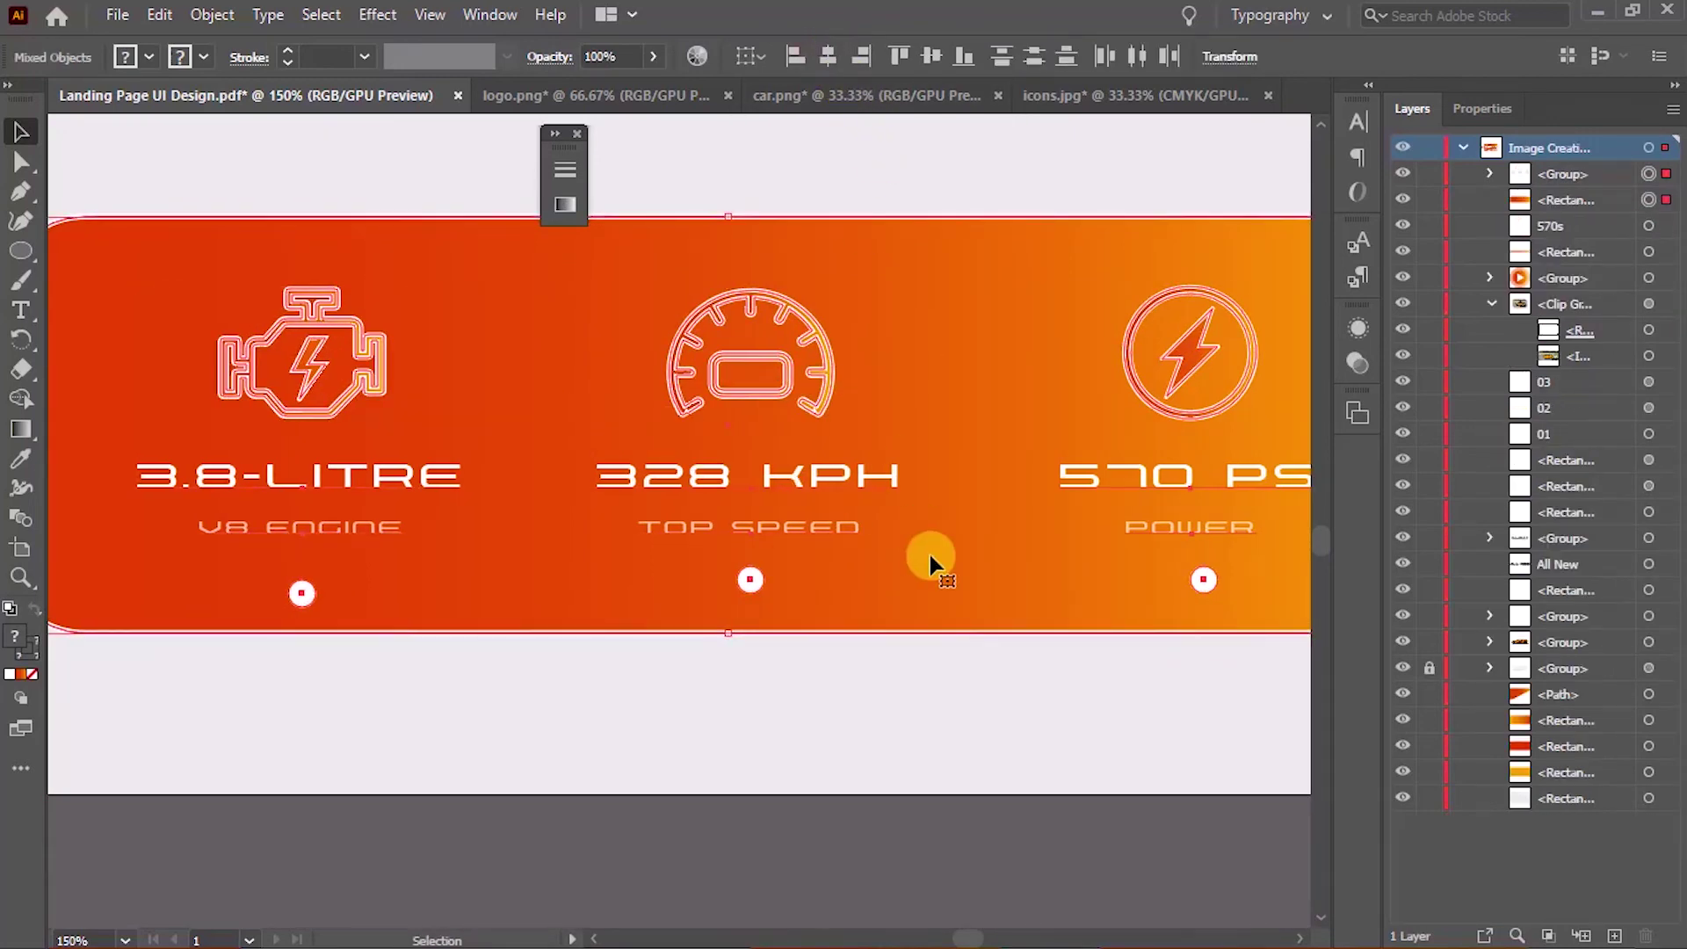
{"action": "left_click", "coordinate": [980, 849]}
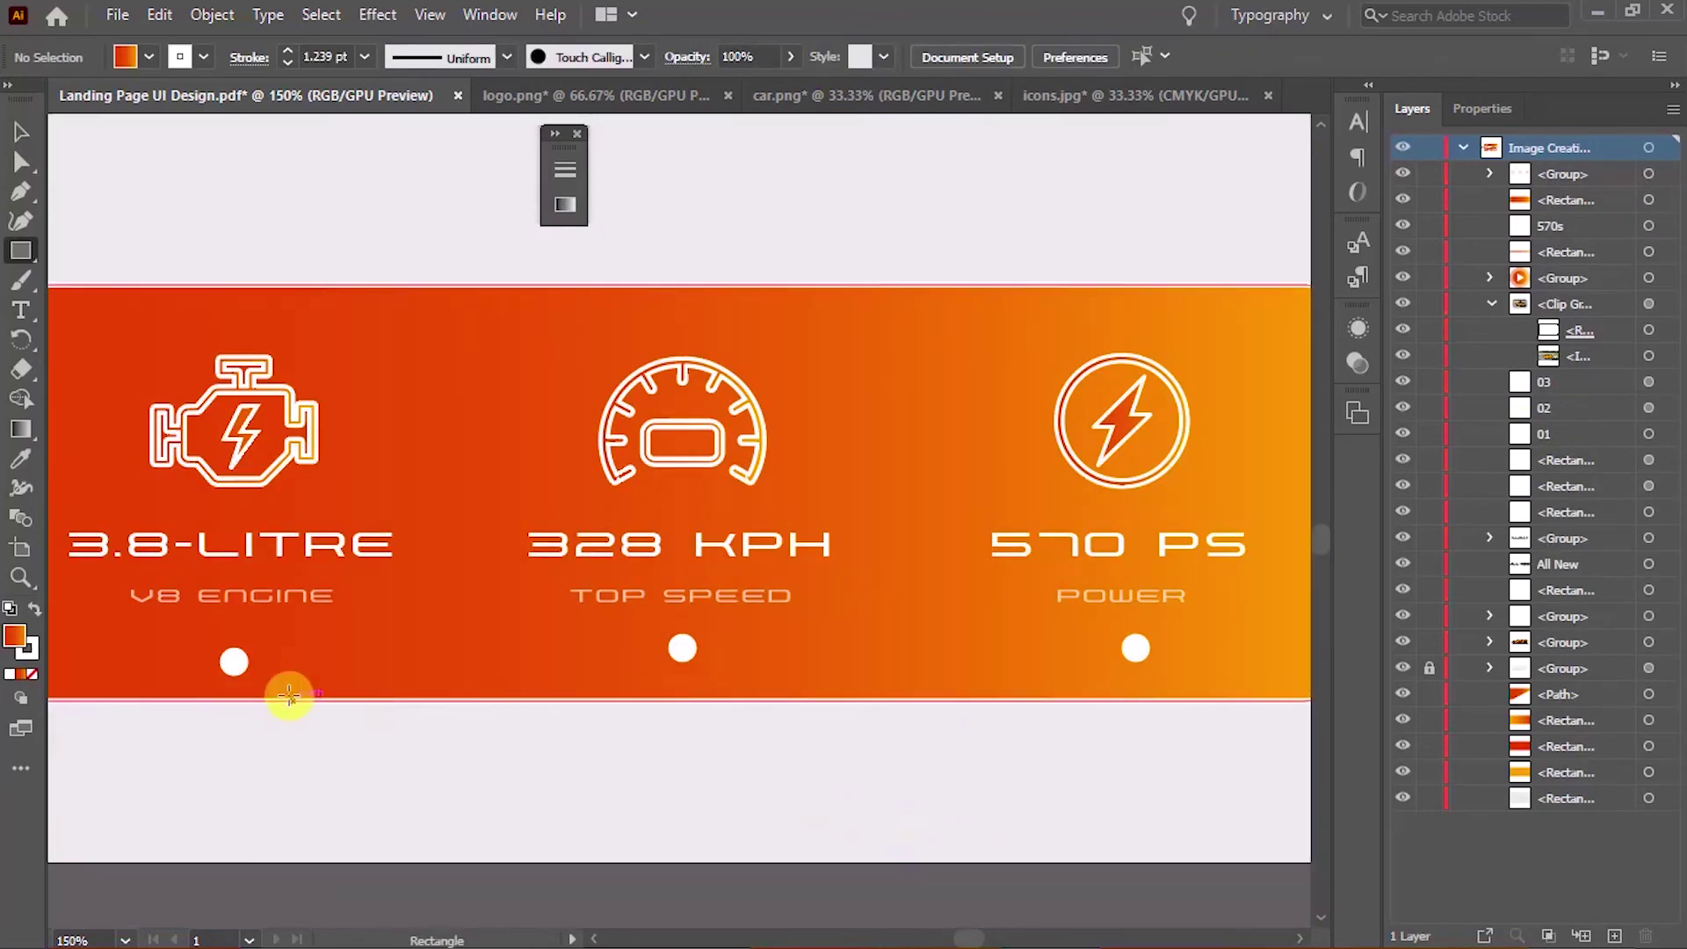
Try drawing a thin bar between the dots, then undo it
{"action": "key", "text": "m"}
{"action": "left_click_drag", "start_coordinate": [233, 661], "coordinate": [1141, 647]}
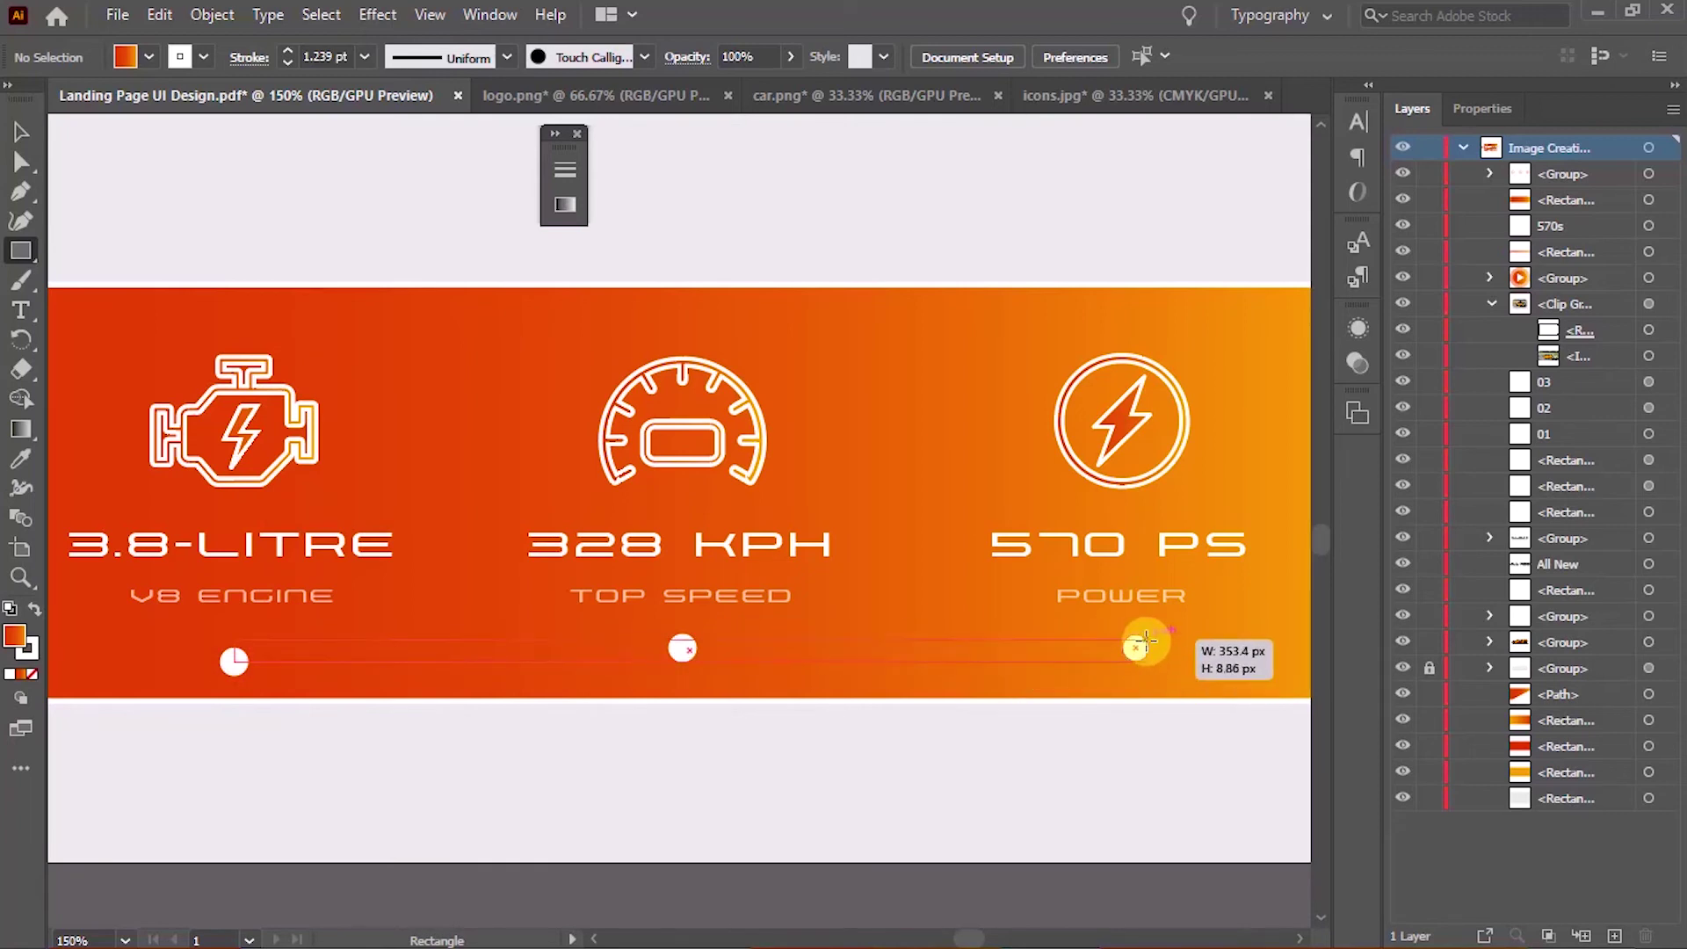
{"action": "left_click_drag", "start_coordinate": [1141, 648], "coordinate": [1141, 650]}
{"action": "key", "text": "ctrl+z"}
{"action": "key", "text": "v"}
{"action": "mouse_move", "coordinate": [1092, 779]}
{"action": "left_mouse_down"}
{"action": "mouse_move", "coordinate": [1077, 607]}
{"action": "mouse_move", "coordinate": [1078, 660]}
{"action": "left_mouse_up"}
Ungroup the spec columns group, then the power and engine columns
{"action": "left_click", "coordinate": [716, 571]}
{"action": "right_click", "coordinate": [715, 571]}
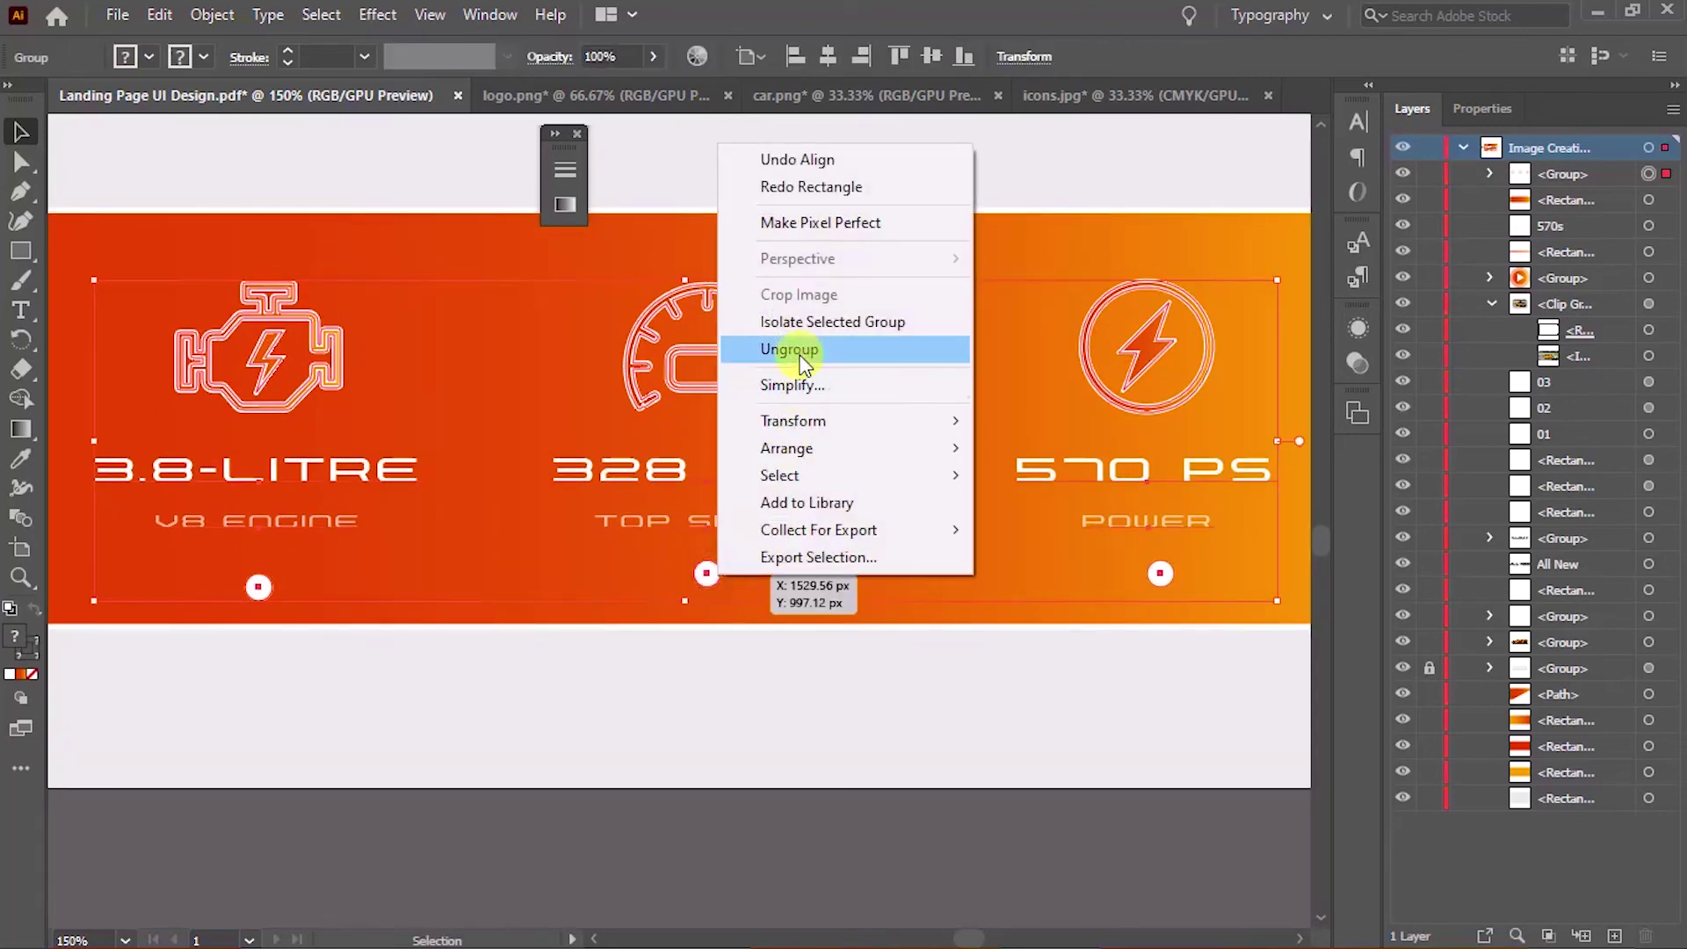
{"action": "left_click", "coordinate": [795, 347]}
{"action": "right_click", "coordinate": [1141, 418]}
{"action": "left_click", "coordinate": [1205, 621]}
{"action": "left_click", "coordinate": [1156, 399]}
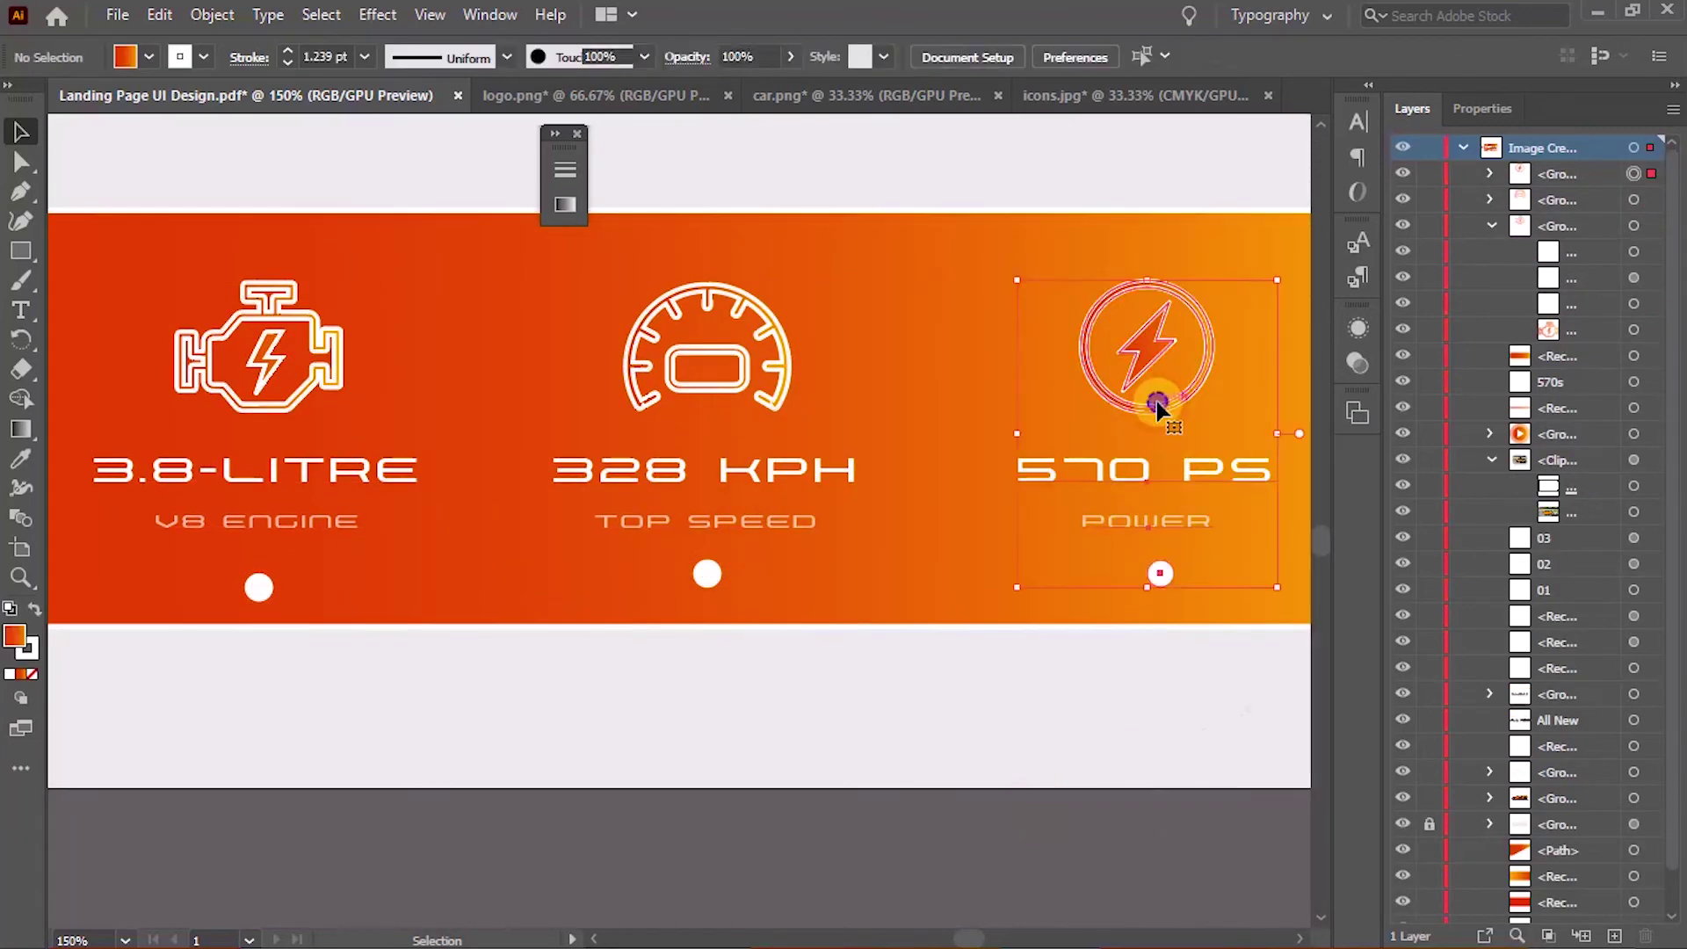
{"action": "right_click", "coordinate": [1156, 399]}
{"action": "left_click", "coordinate": [1215, 608]}
{"action": "left_click", "coordinate": [302, 479]}
{"action": "right_click", "coordinate": [308, 468]}
{"action": "left_click", "coordinate": [378, 686]}
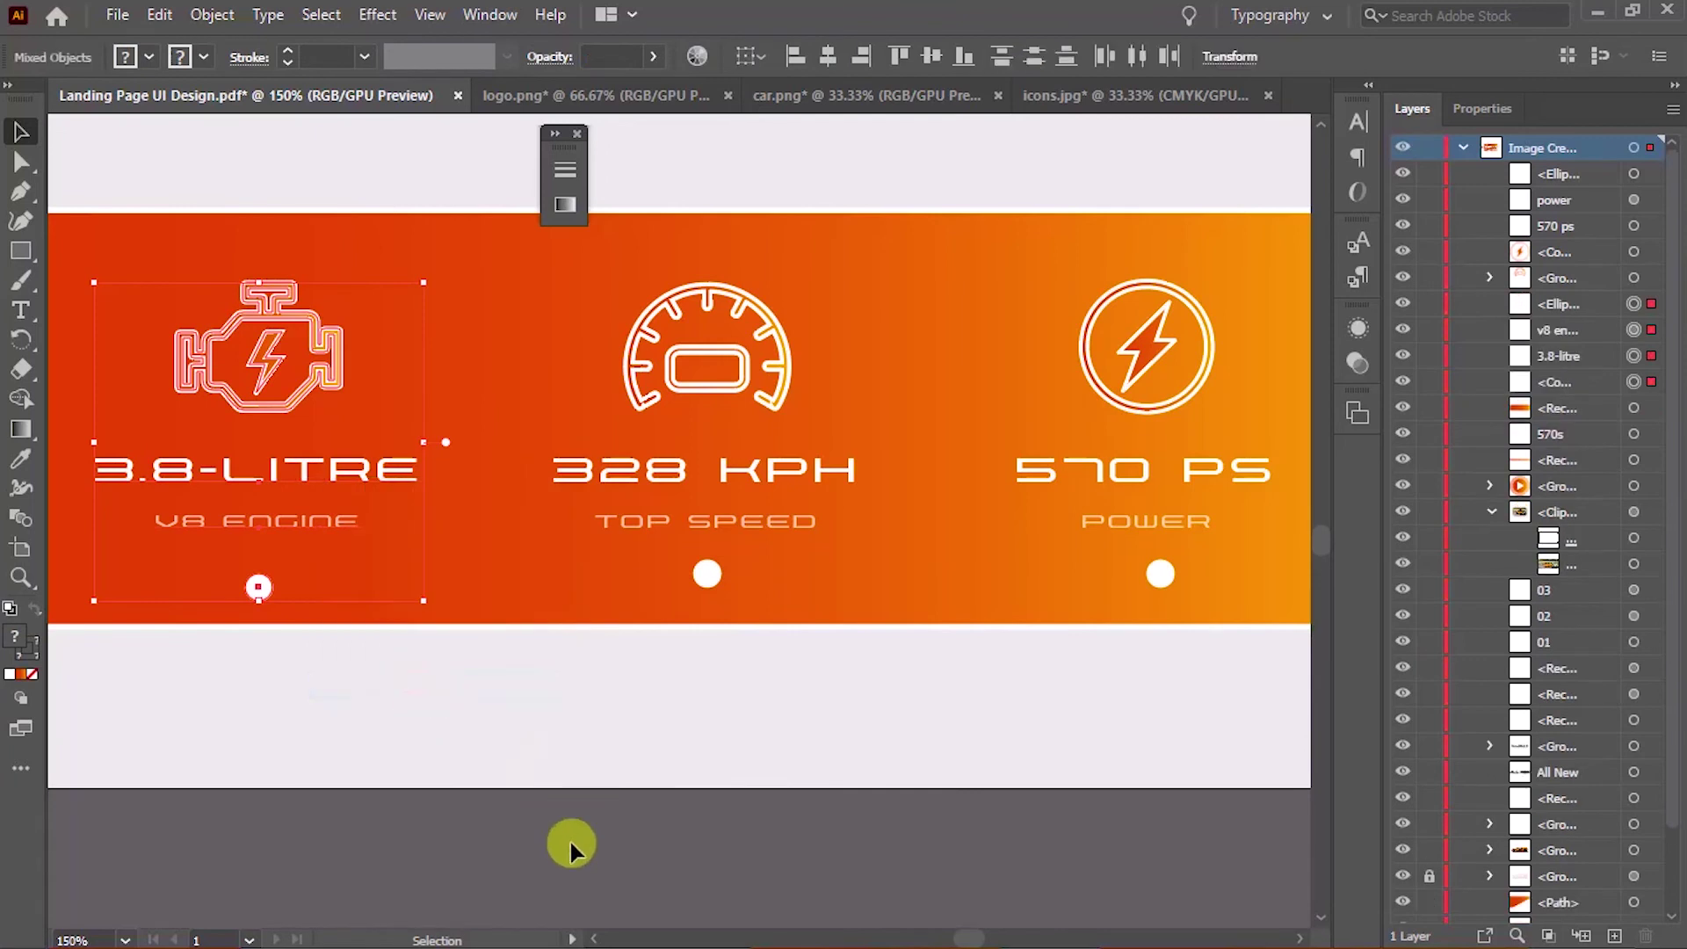
{"action": "left_click", "coordinate": [569, 843]}
Ungroup the speedometer column and select all three dots to view their properties
{"action": "left_click", "coordinate": [703, 578]}
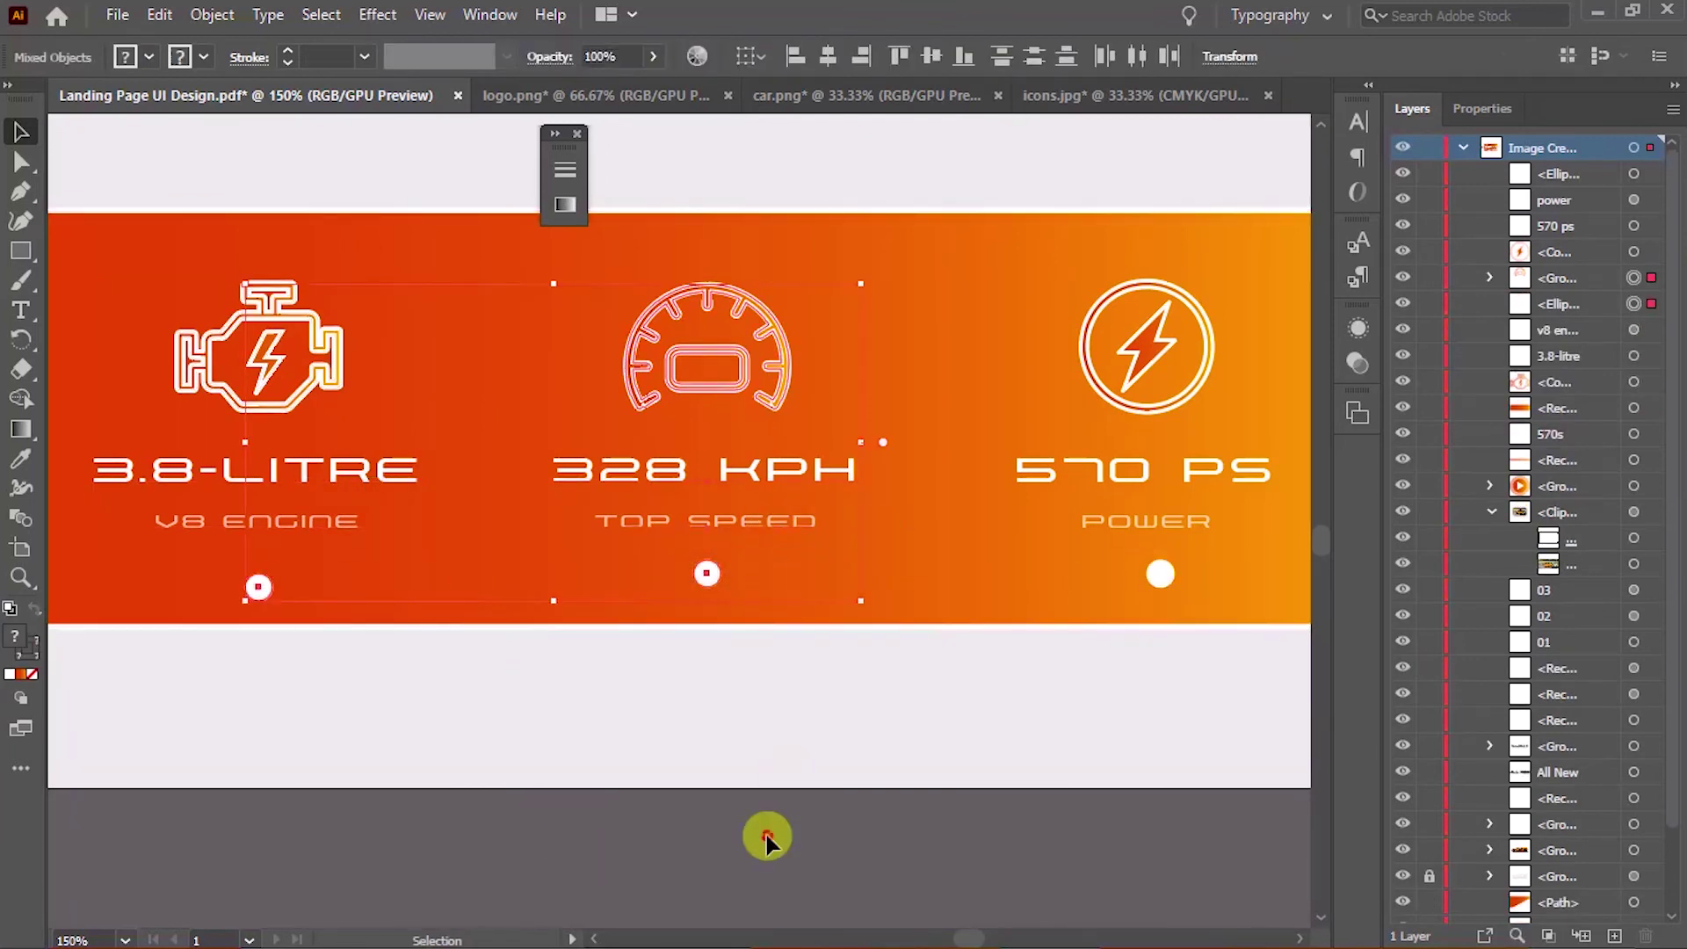
{"action": "right_click", "coordinate": [706, 523]}
{"action": "left_click", "coordinate": [791, 717]}
{"action": "left_click", "coordinate": [707, 574]}
{"action": "left_click", "coordinate": [1160, 574], "text": "shift"}
{"action": "left_click", "coordinate": [258, 587], "text": "shift"}
{"action": "left_click", "coordinate": [1480, 109]}
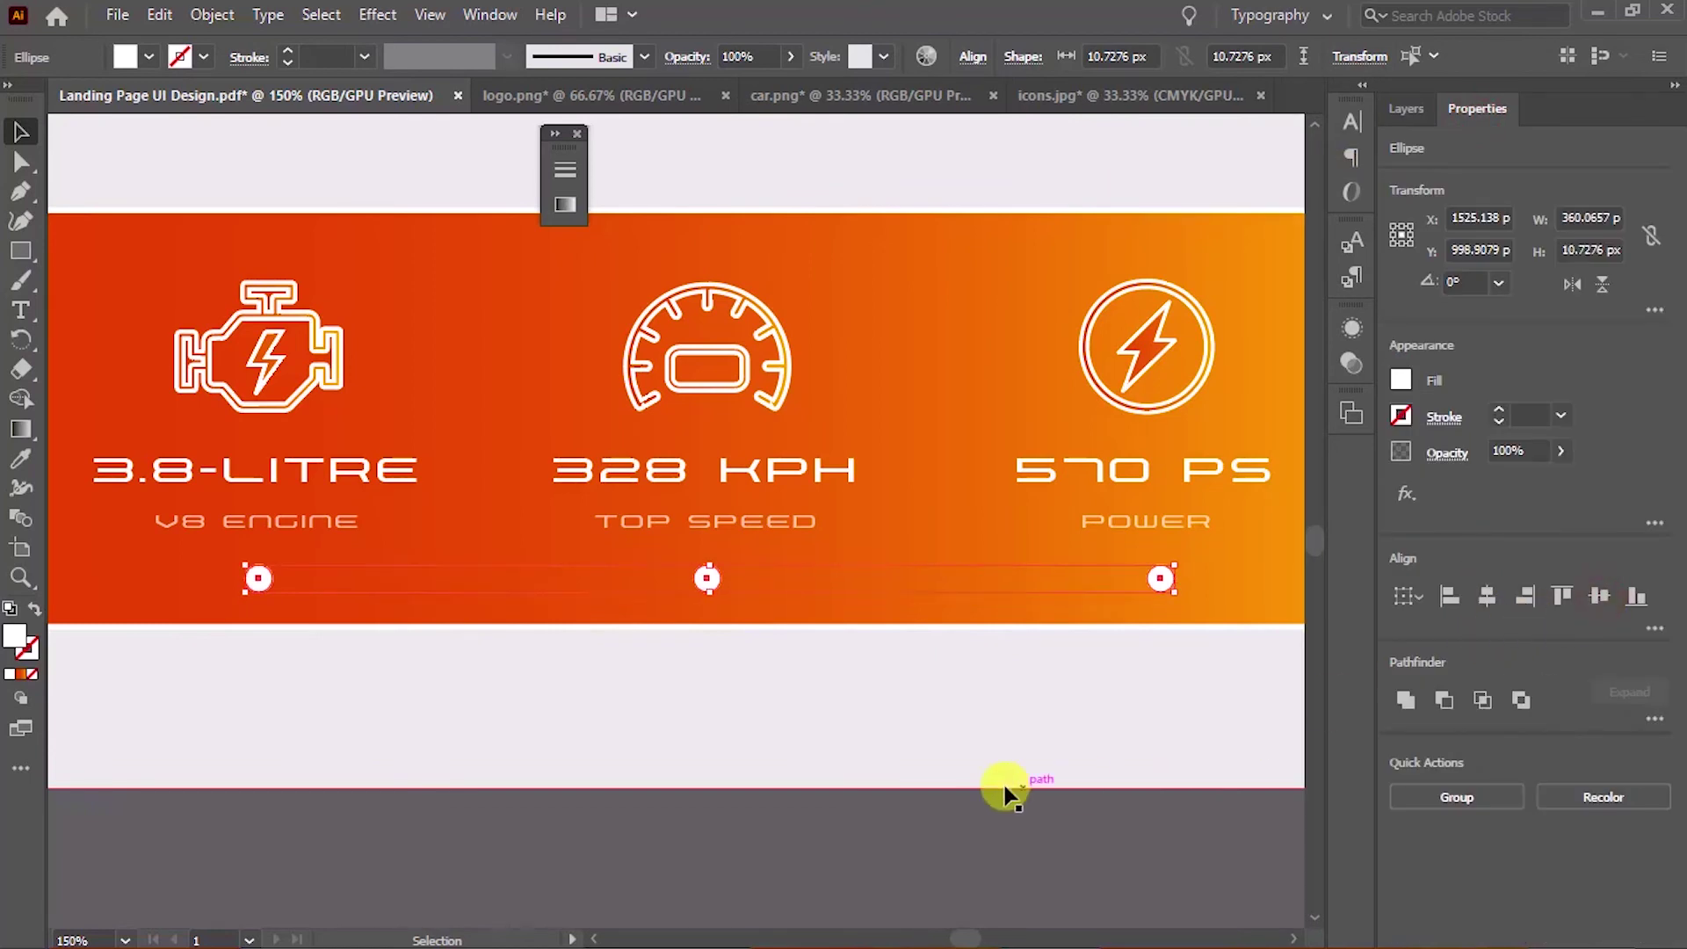
Draw a thin rectangle spanning from the left dot to the right dot
{"action": "left_click", "coordinate": [922, 827]}
{"action": "left_click_drag", "start_coordinate": [914, 831], "coordinate": [877, 857]}
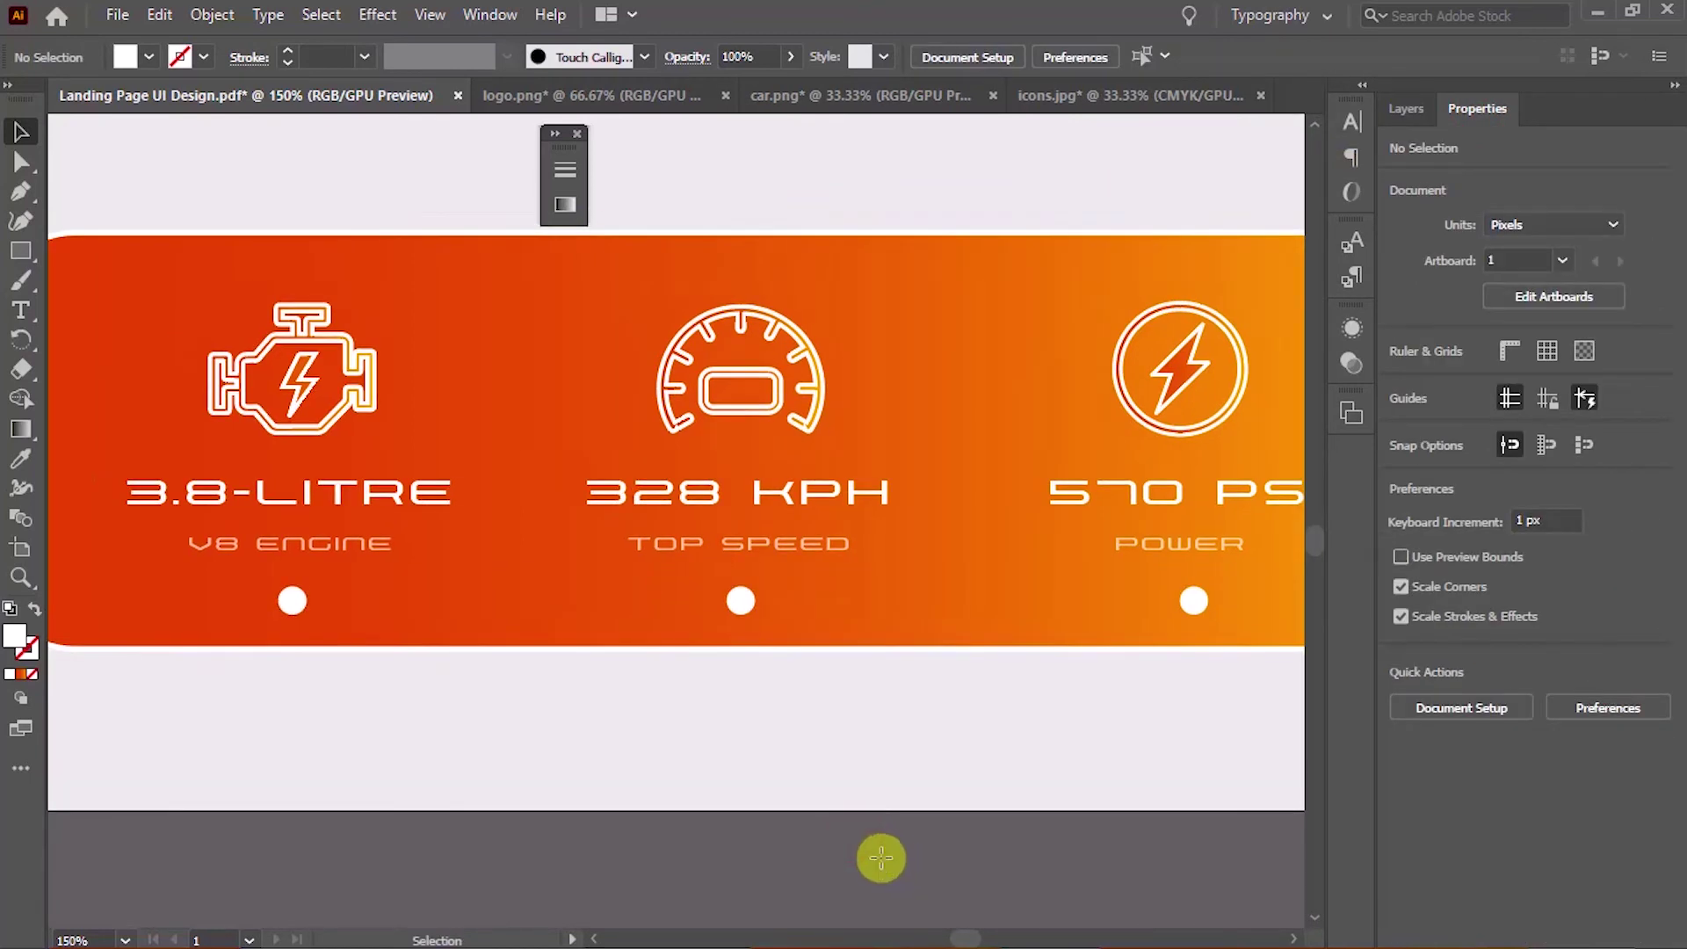
{"action": "key", "text": "m"}
{"action": "left_click_drag", "start_coordinate": [294, 600], "coordinate": [1193, 602]}
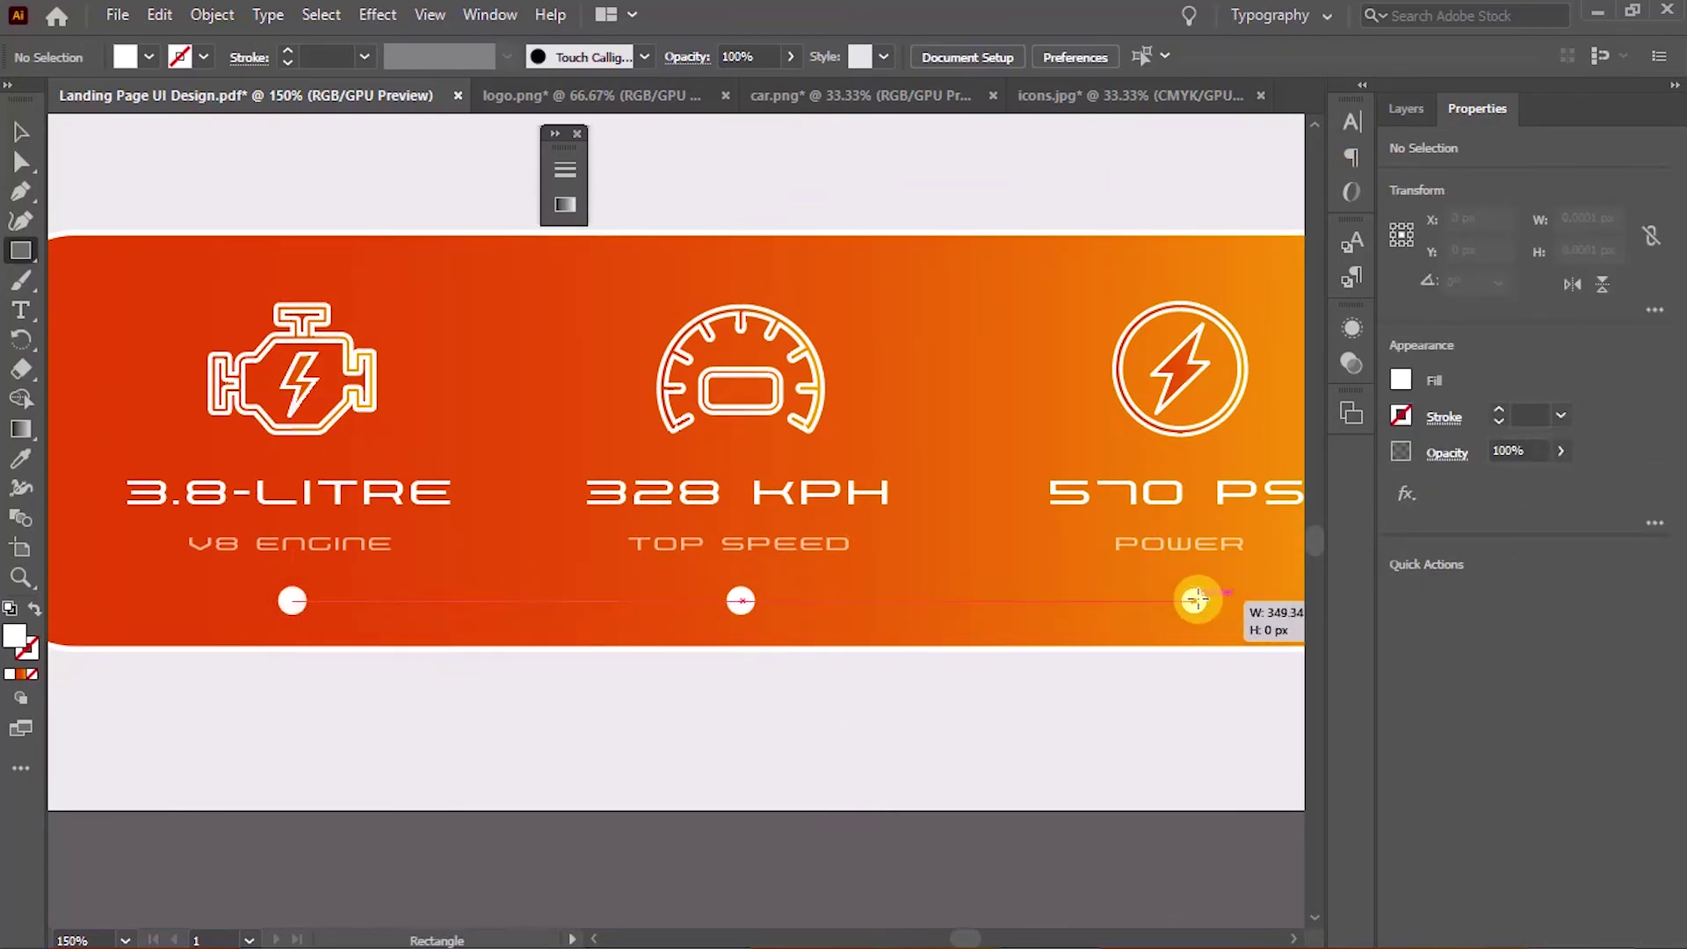
{"action": "key", "text": "v"}
{"action": "left_click", "coordinate": [878, 855]}
{"action": "left_click", "coordinate": [825, 595]}
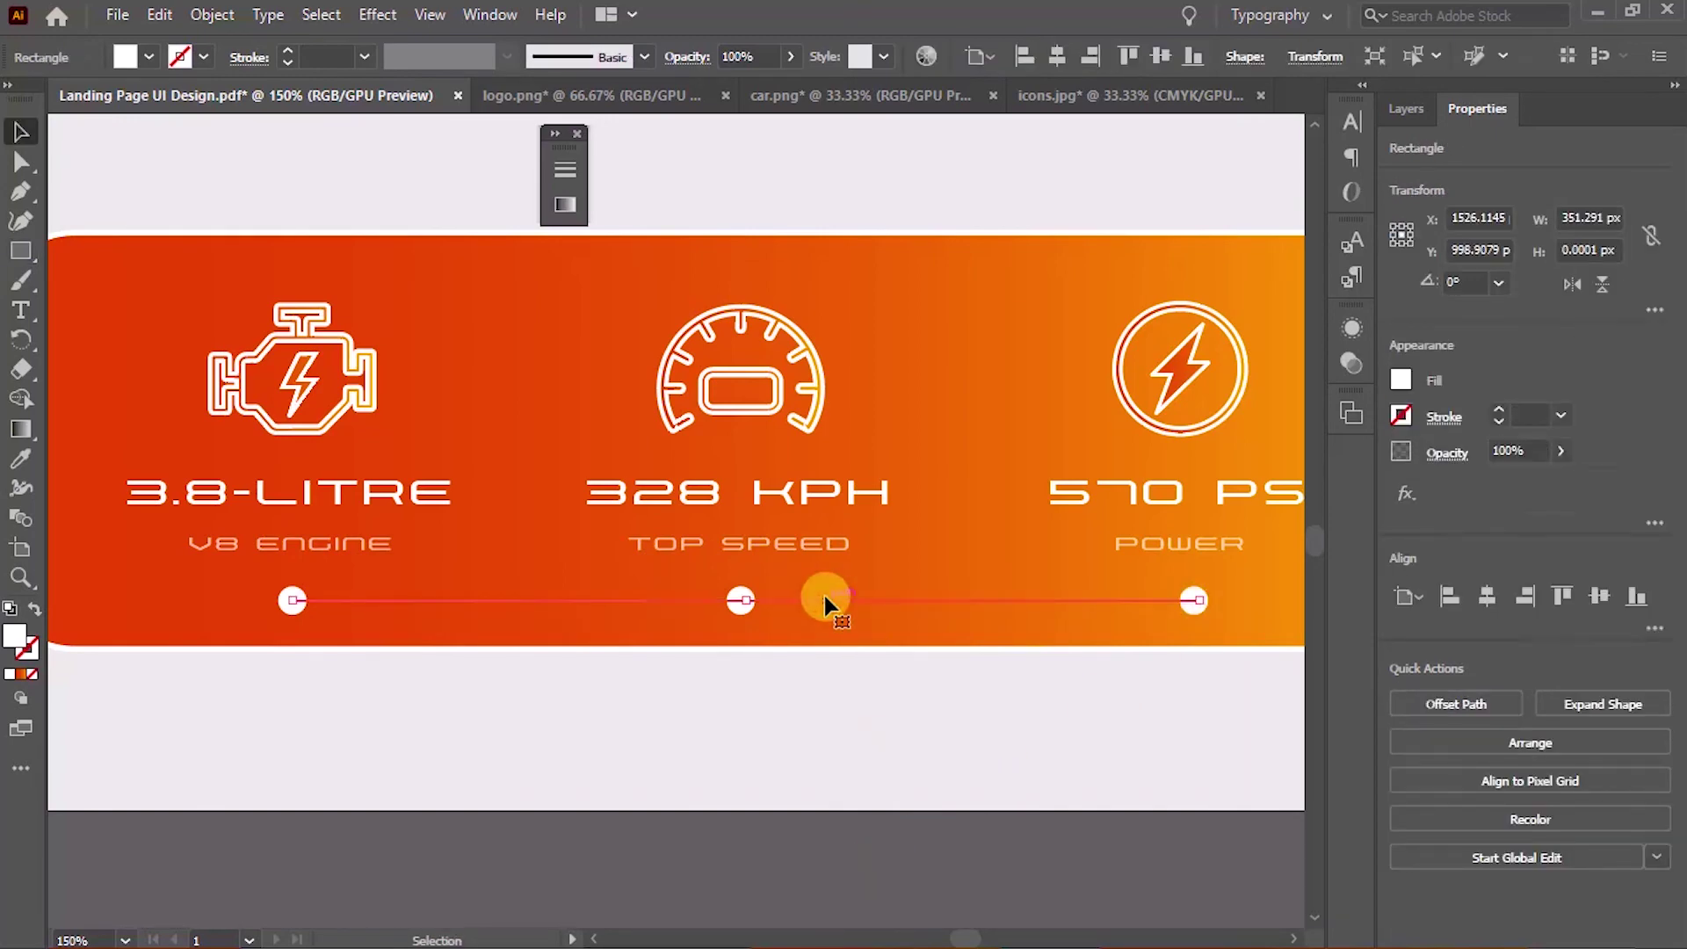
Thicken the connecting line slightly and adjust its length across the dots
{"action": "scroll", "coordinate": [825, 597], "scroll_direction": "up", "scroll_amount": 4}
{"action": "scroll", "coordinate": [825, 598], "scroll_direction": "up", "scroll_amount": 4}
{"action": "left_click_drag", "start_coordinate": [684, 524], "coordinate": [685, 520]}
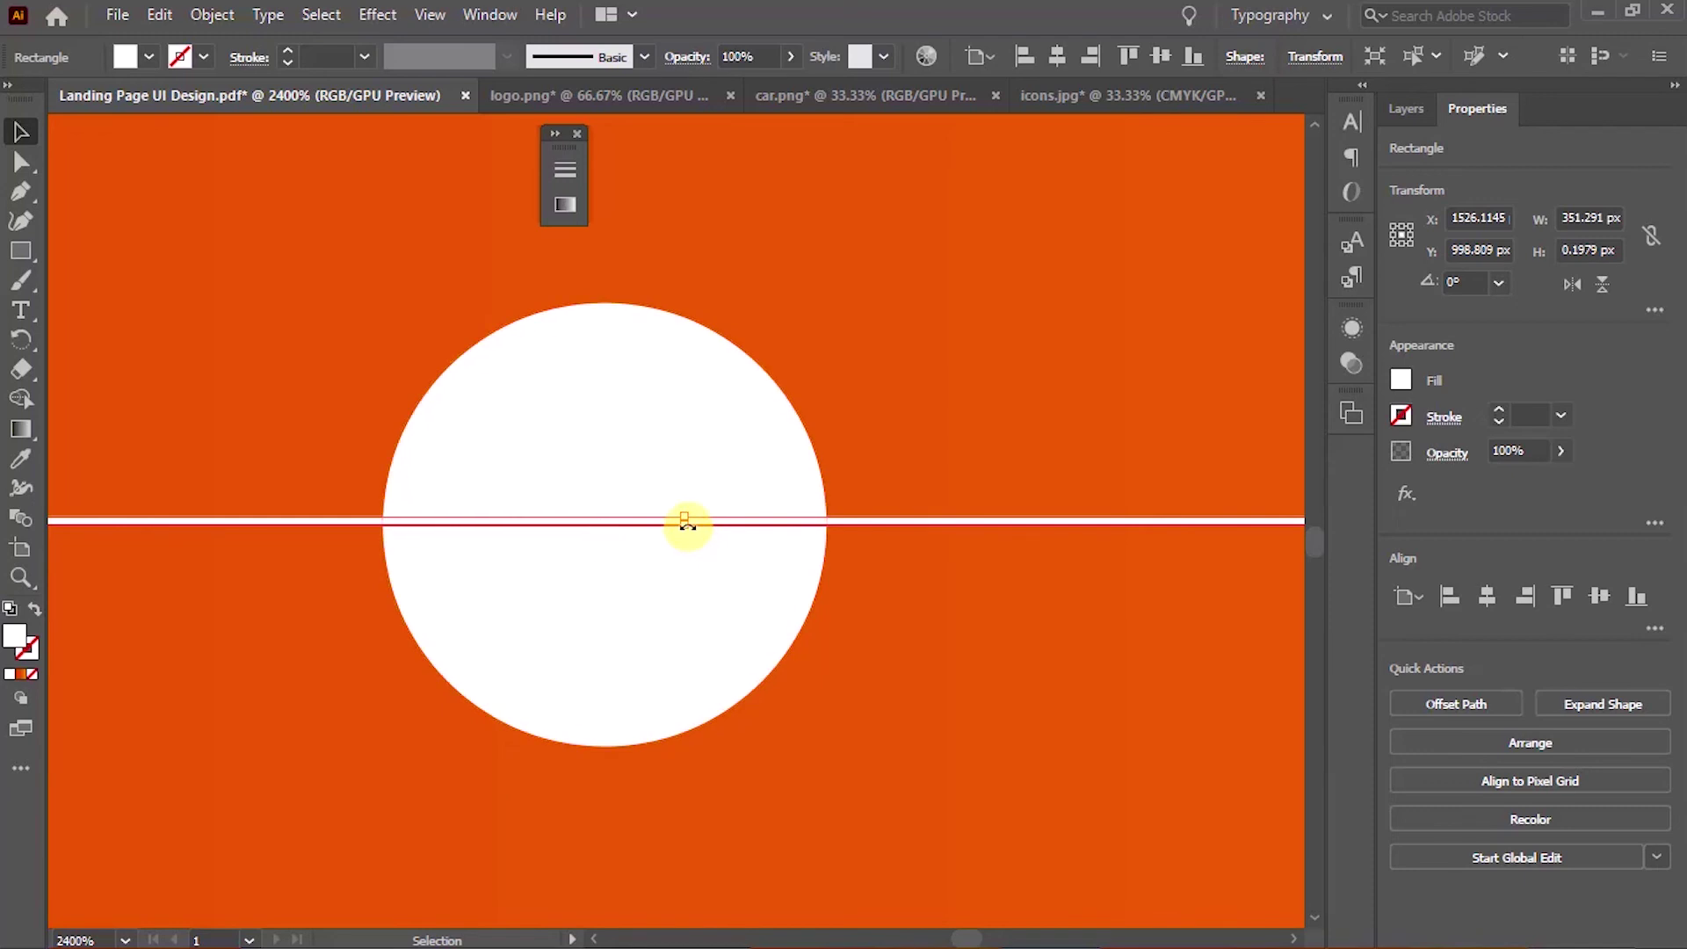
{"action": "left_click_drag", "start_coordinate": [686, 523], "coordinate": [767, 528]}
{"action": "scroll", "coordinate": [655, 537], "scroll_direction": "up", "scroll_amount": 3}
{"action": "scroll", "coordinate": [862, 584], "scroll_direction": "down", "scroll_amount": 5}
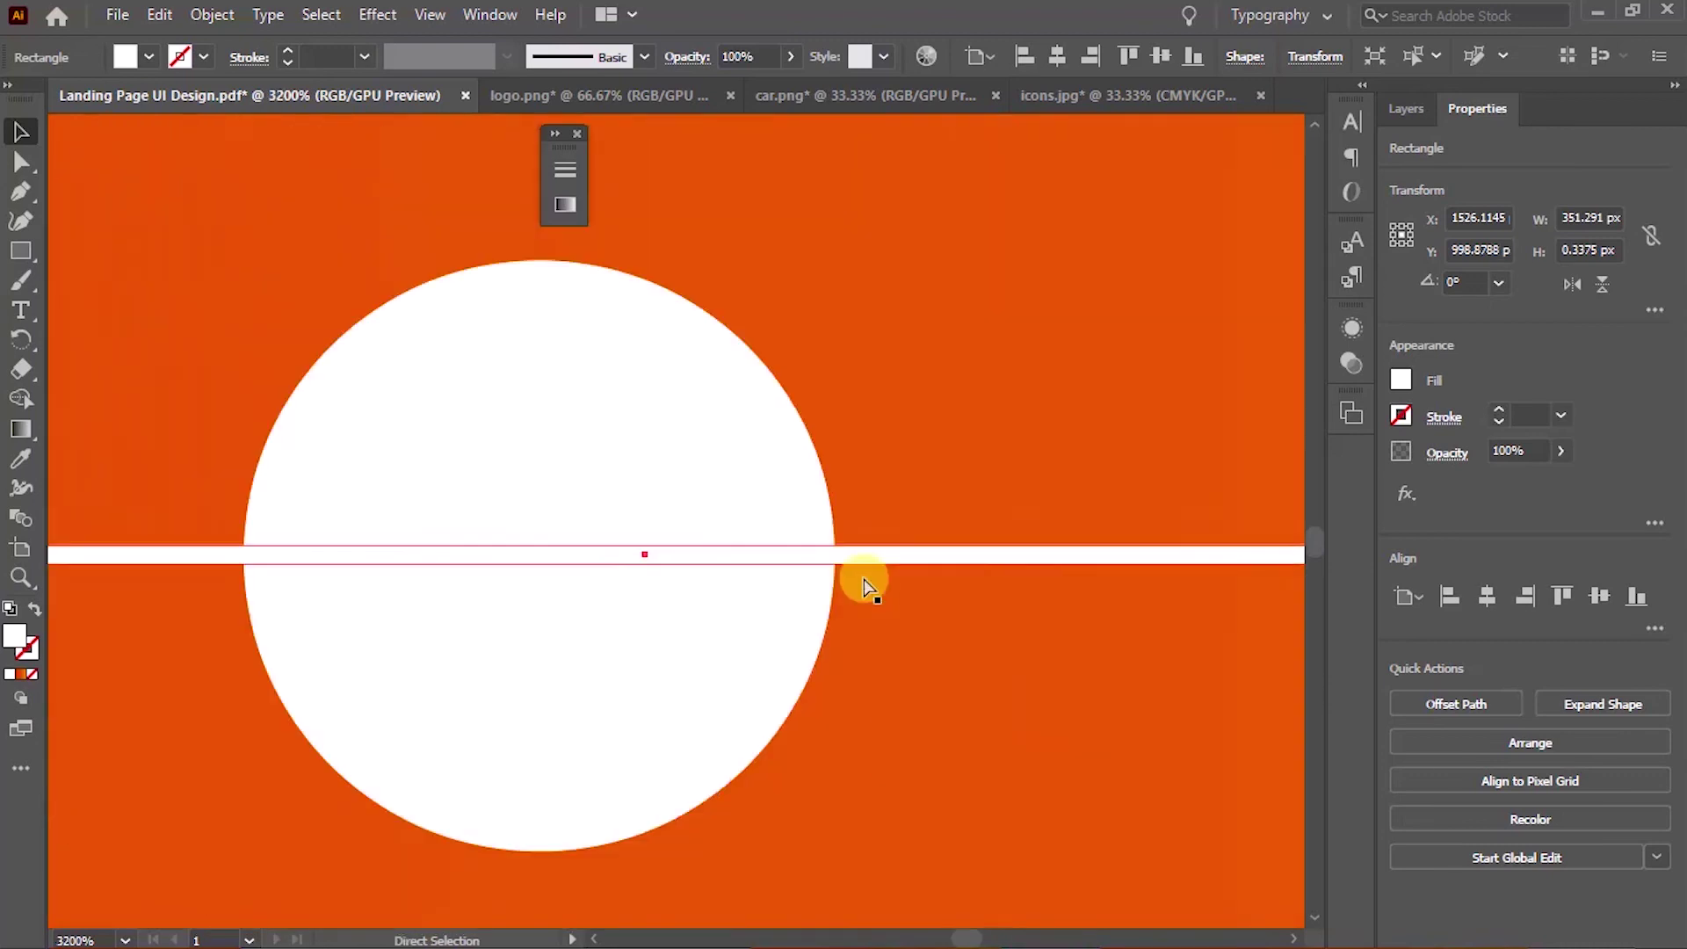
{"action": "scroll", "coordinate": [862, 583], "scroll_direction": "down", "scroll_amount": 3}
{"action": "scroll", "coordinate": [864, 580], "scroll_direction": "down", "scroll_amount": 3}
{"action": "left_click", "coordinate": [835, 788]}
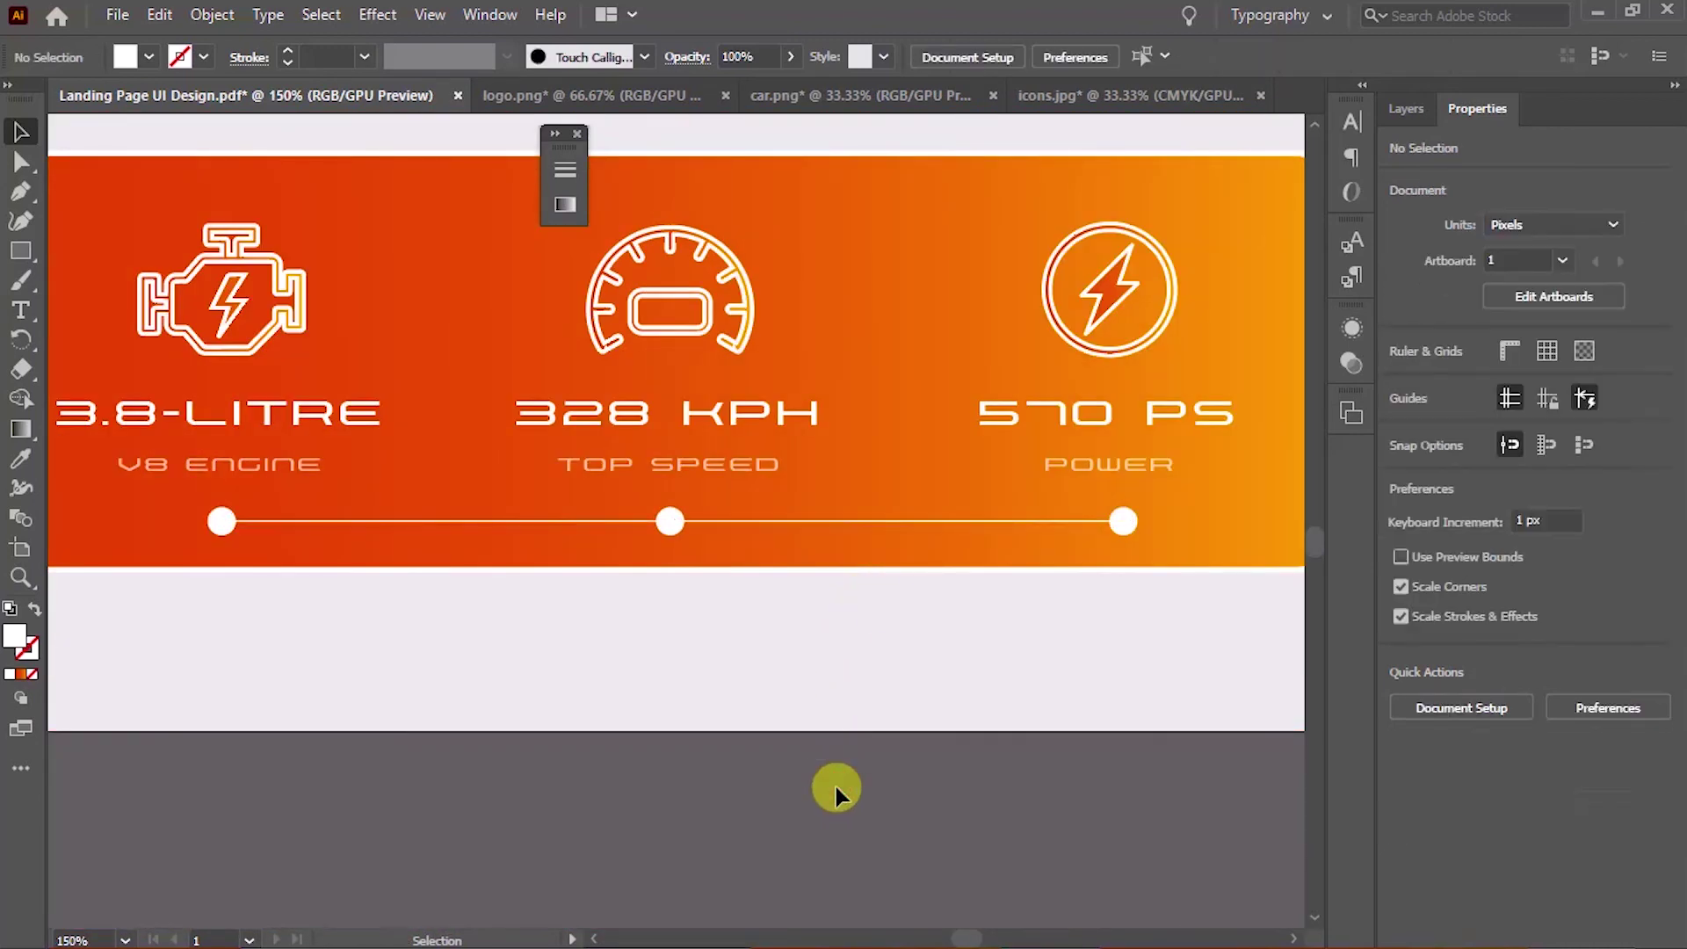
{"action": "scroll", "coordinate": [836, 788], "scroll_direction": "down", "scroll_amount": 3}
Apply a Stylize Drop Shadow effect to the orange spec card
{"action": "left_click_drag", "start_coordinate": [747, 679], "coordinate": [946, 797]}
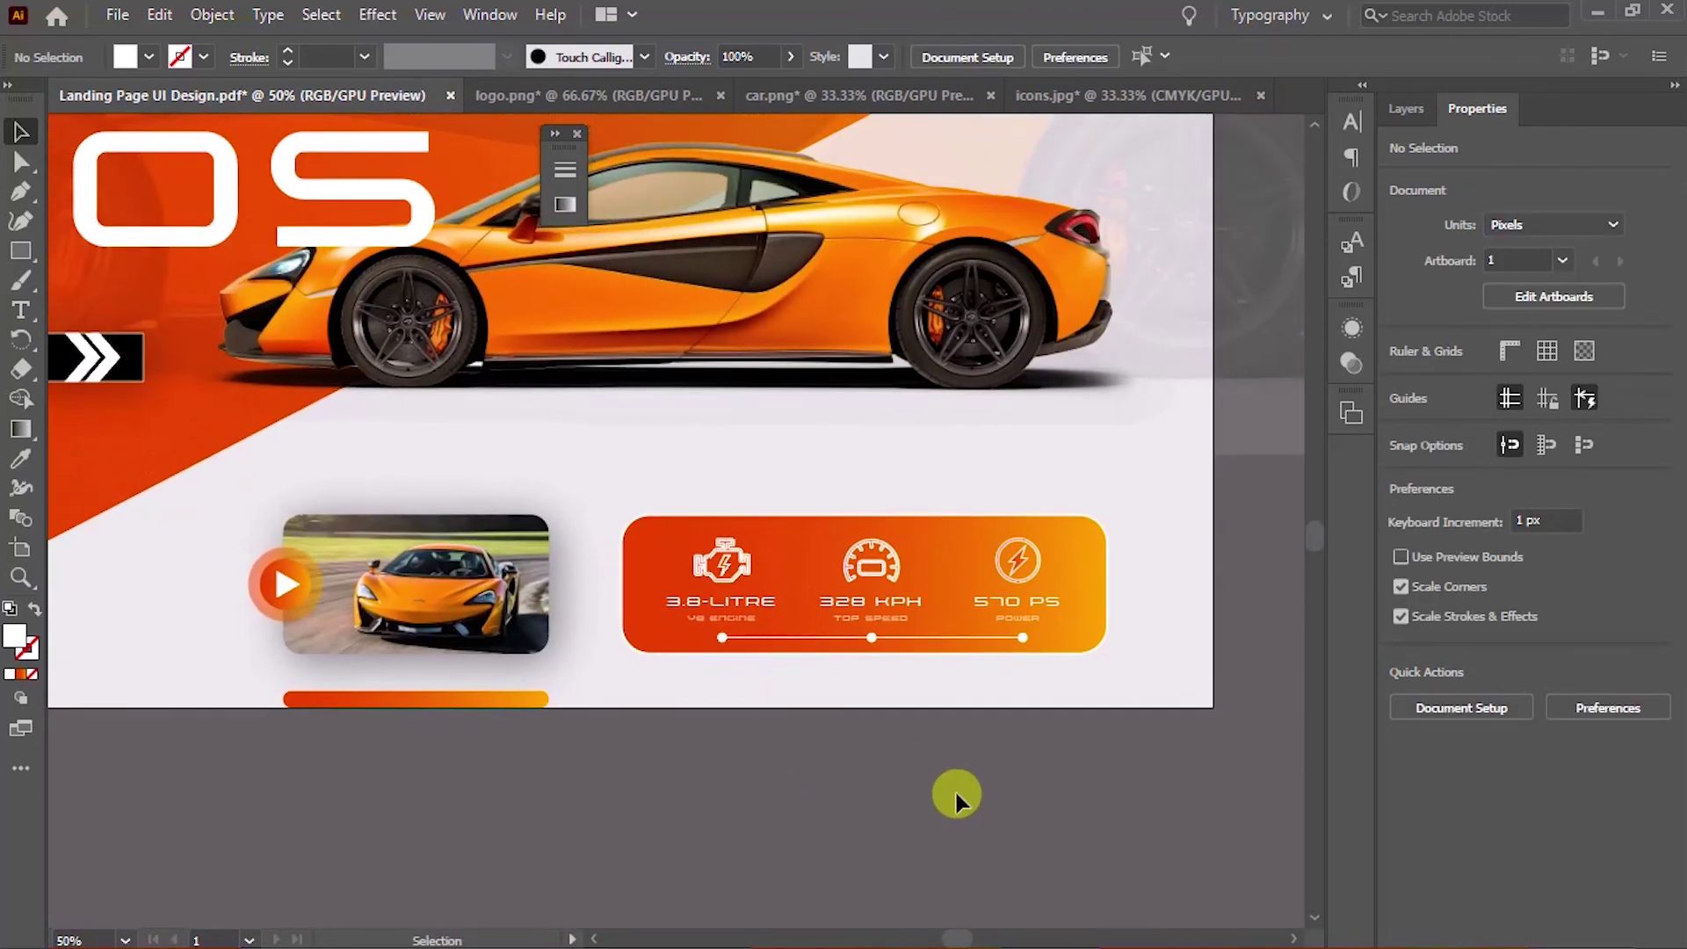
{"action": "left_click", "coordinate": [1090, 625]}
{"action": "left_click", "coordinate": [378, 14]}
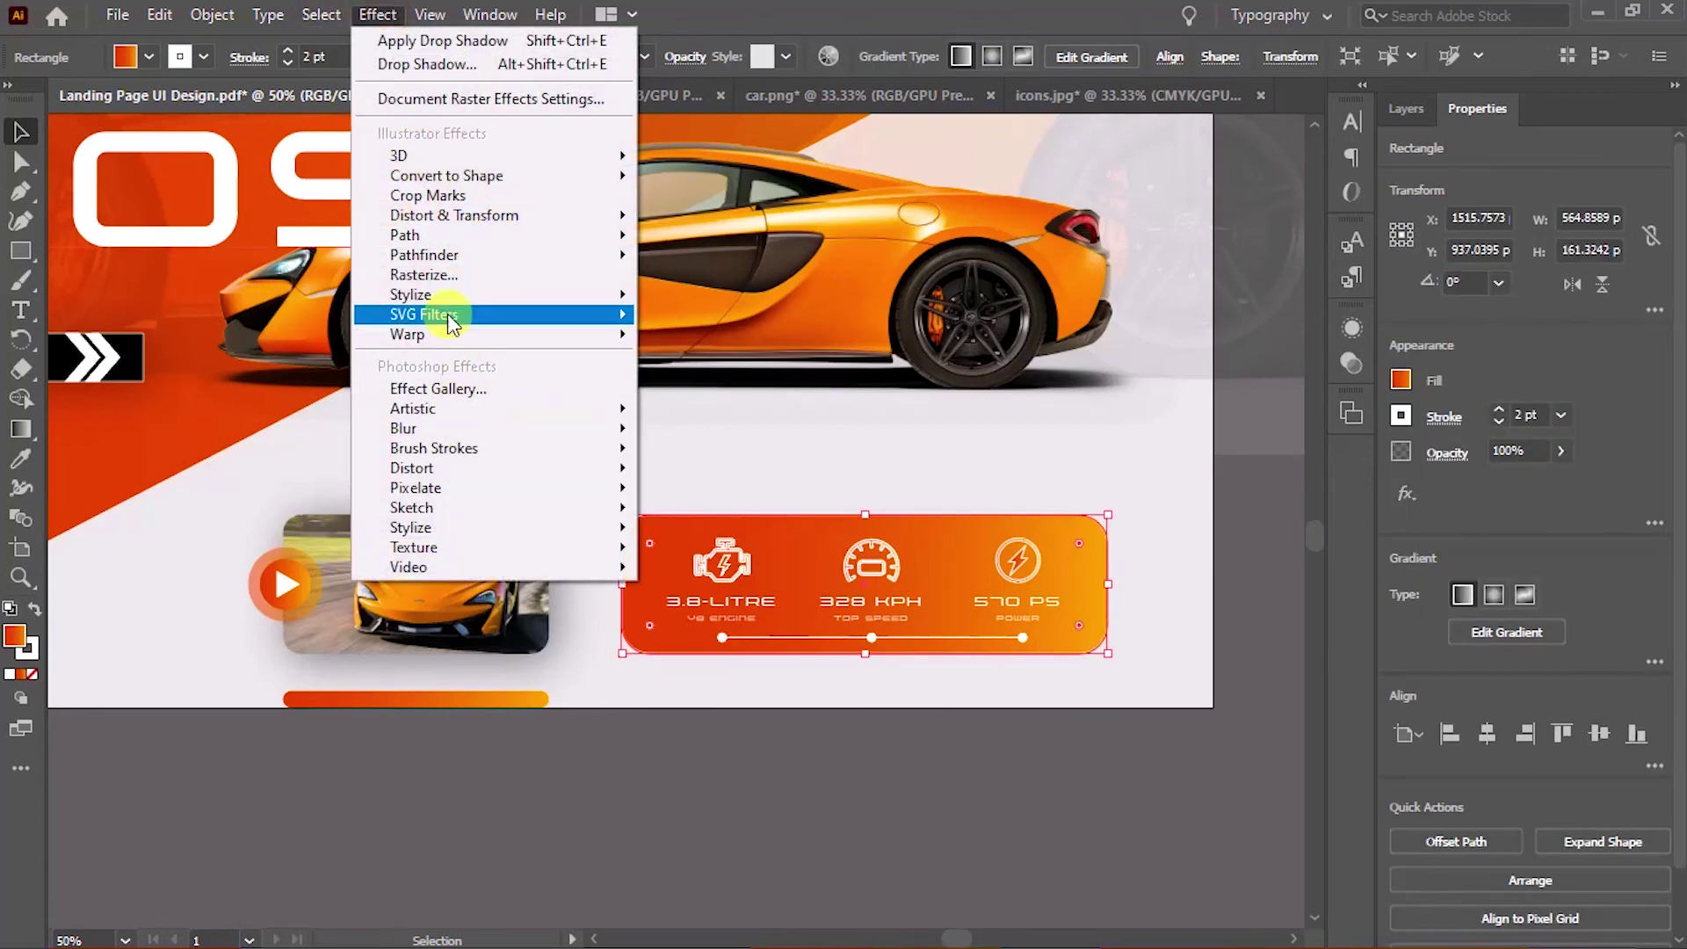
{"action": "left_click", "coordinate": [720, 298]}
{"action": "left_click", "coordinate": [1239, 520]}
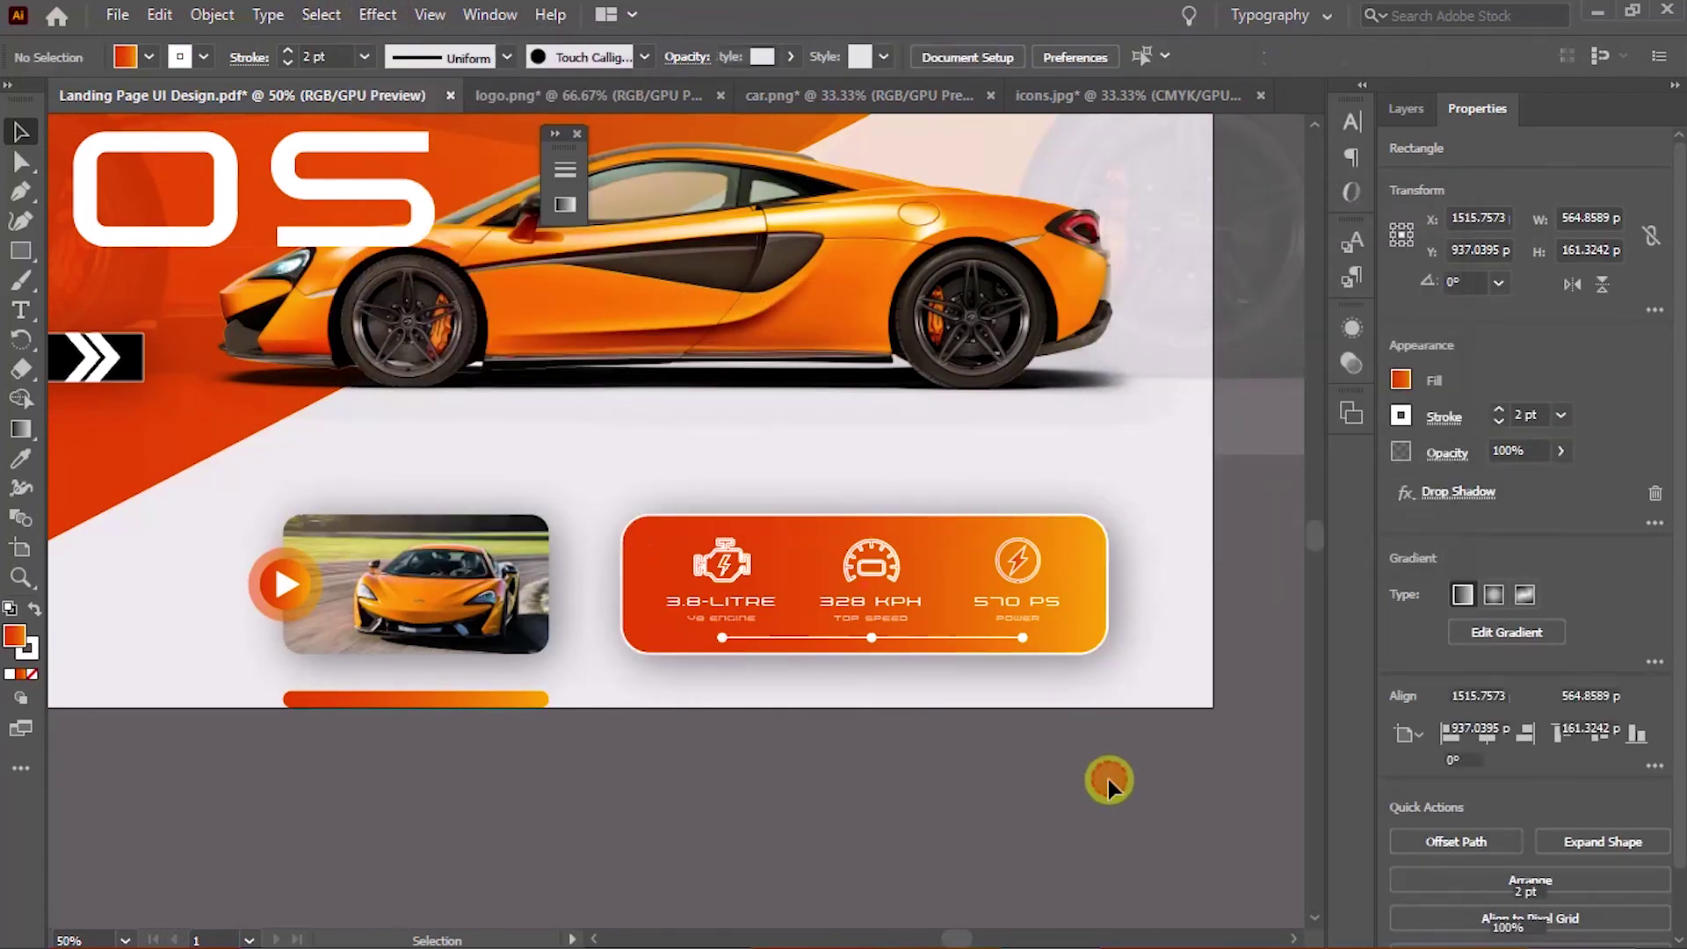
{"action": "left_click", "coordinate": [1106, 782]}
Place a widened copy of the orange gradient bar under the spec card
{"action": "key", "text": "ctrl+minus"}
{"action": "key", "text": "ctrl+minus"}
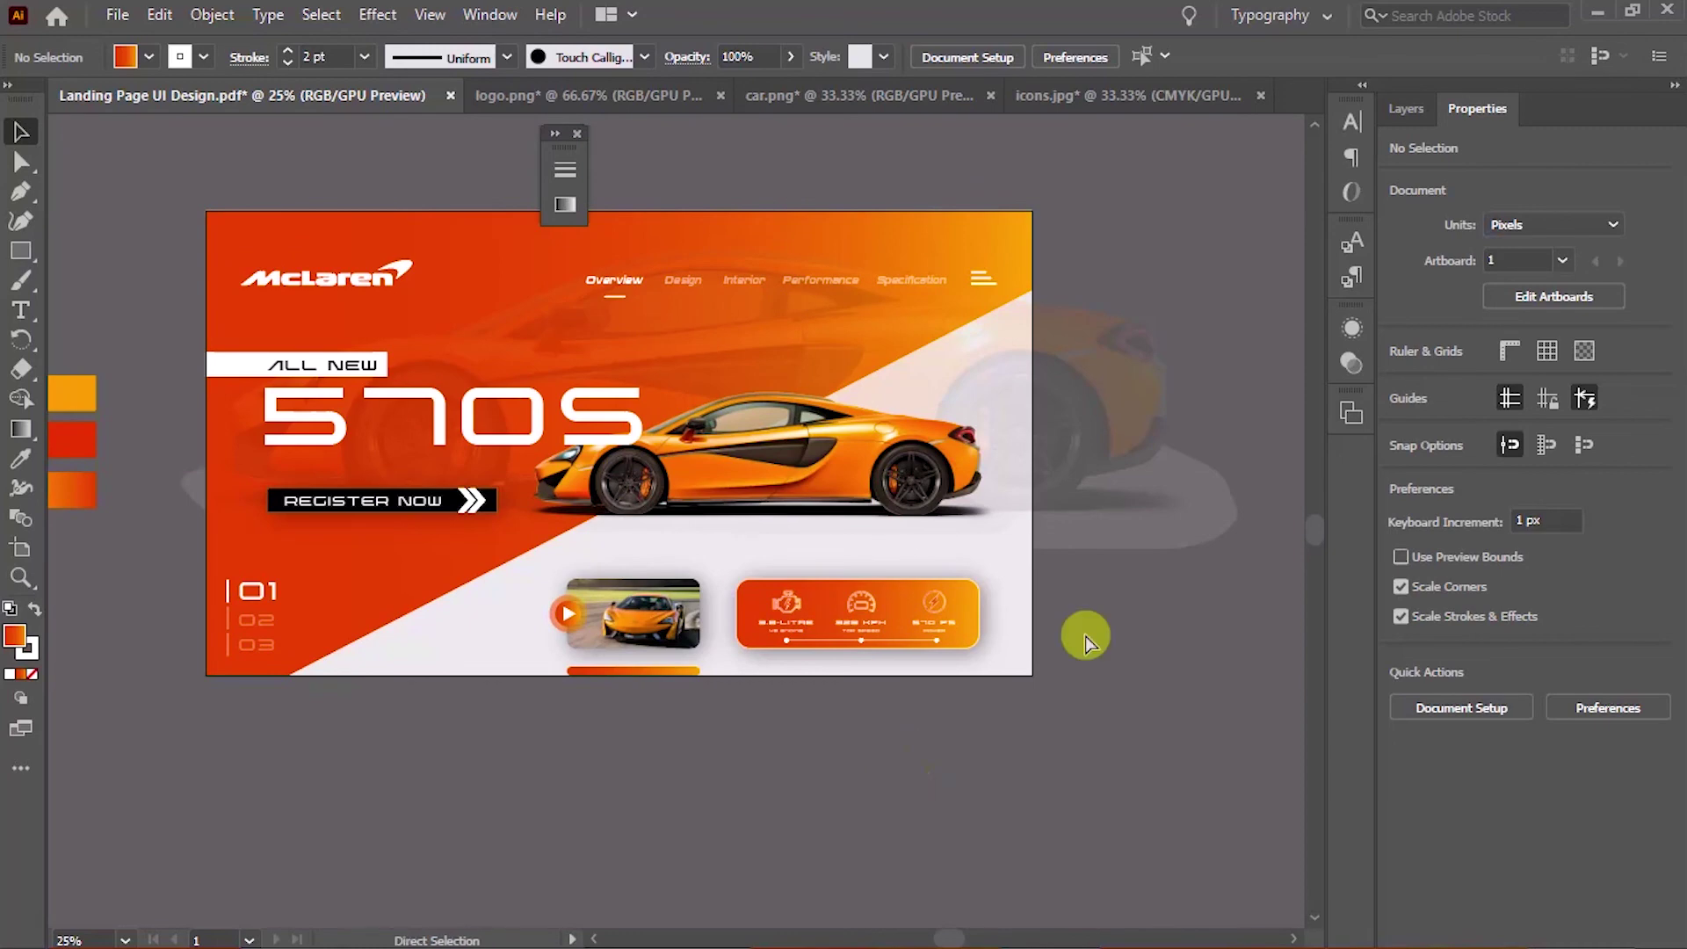
{"action": "key", "text": "ctrl+plus"}
{"action": "key", "text": "ctrl+plus"}
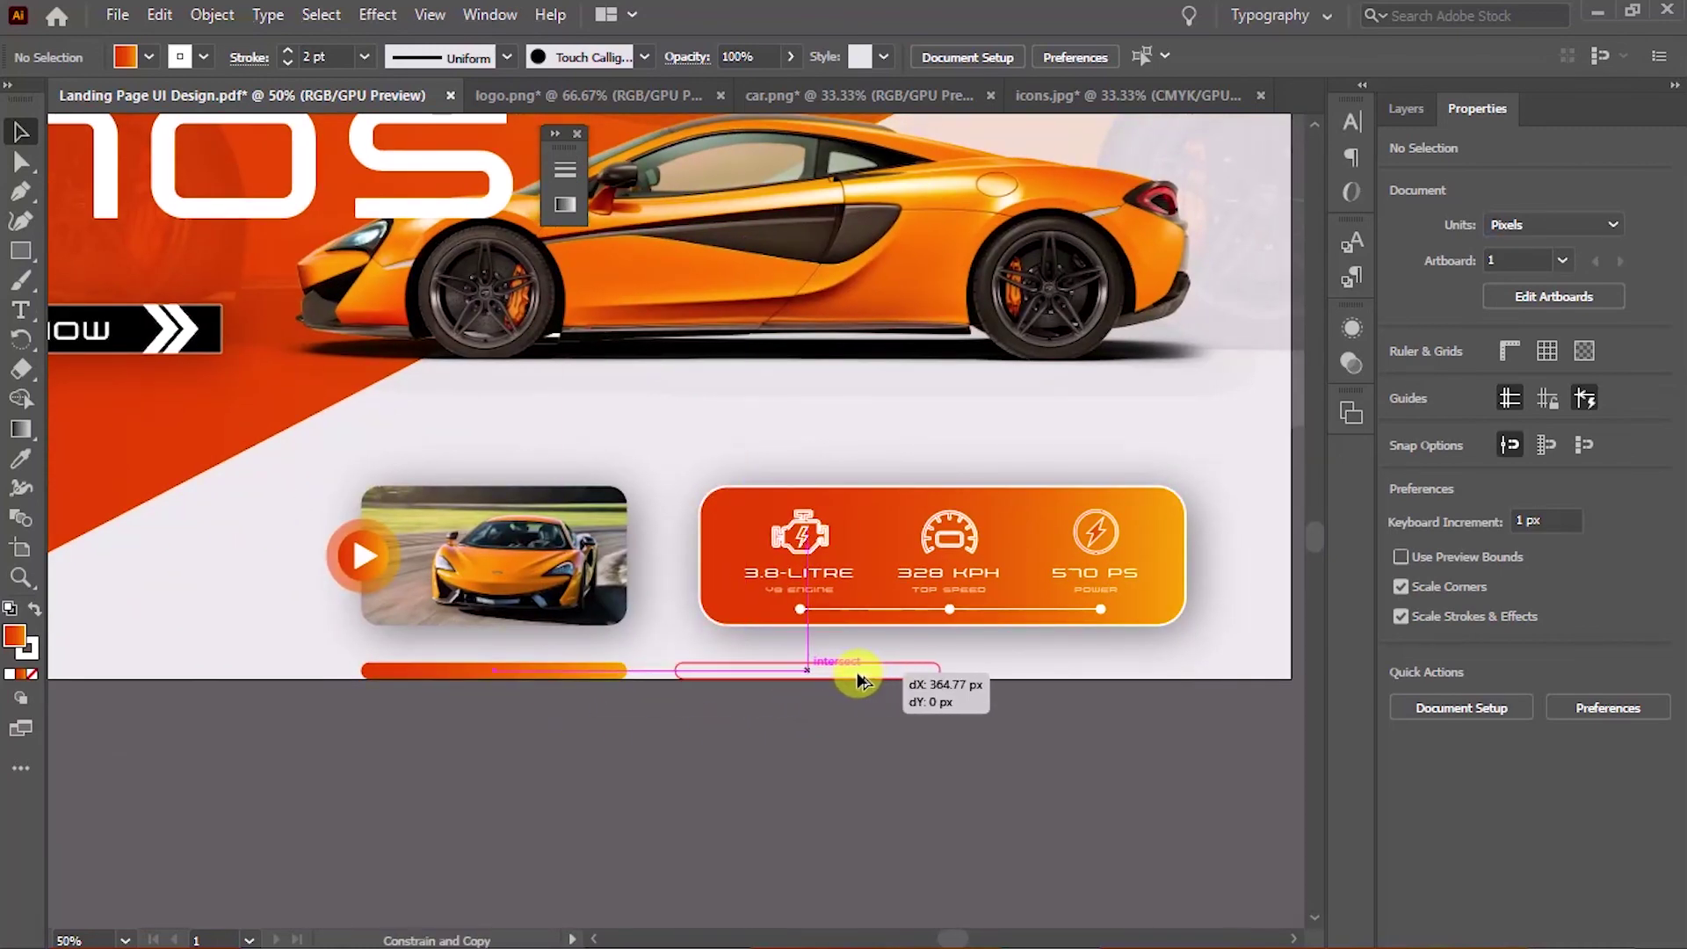
{"action": "left_click_drag", "start_coordinate": [890, 678], "coordinate": [1154, 665]}
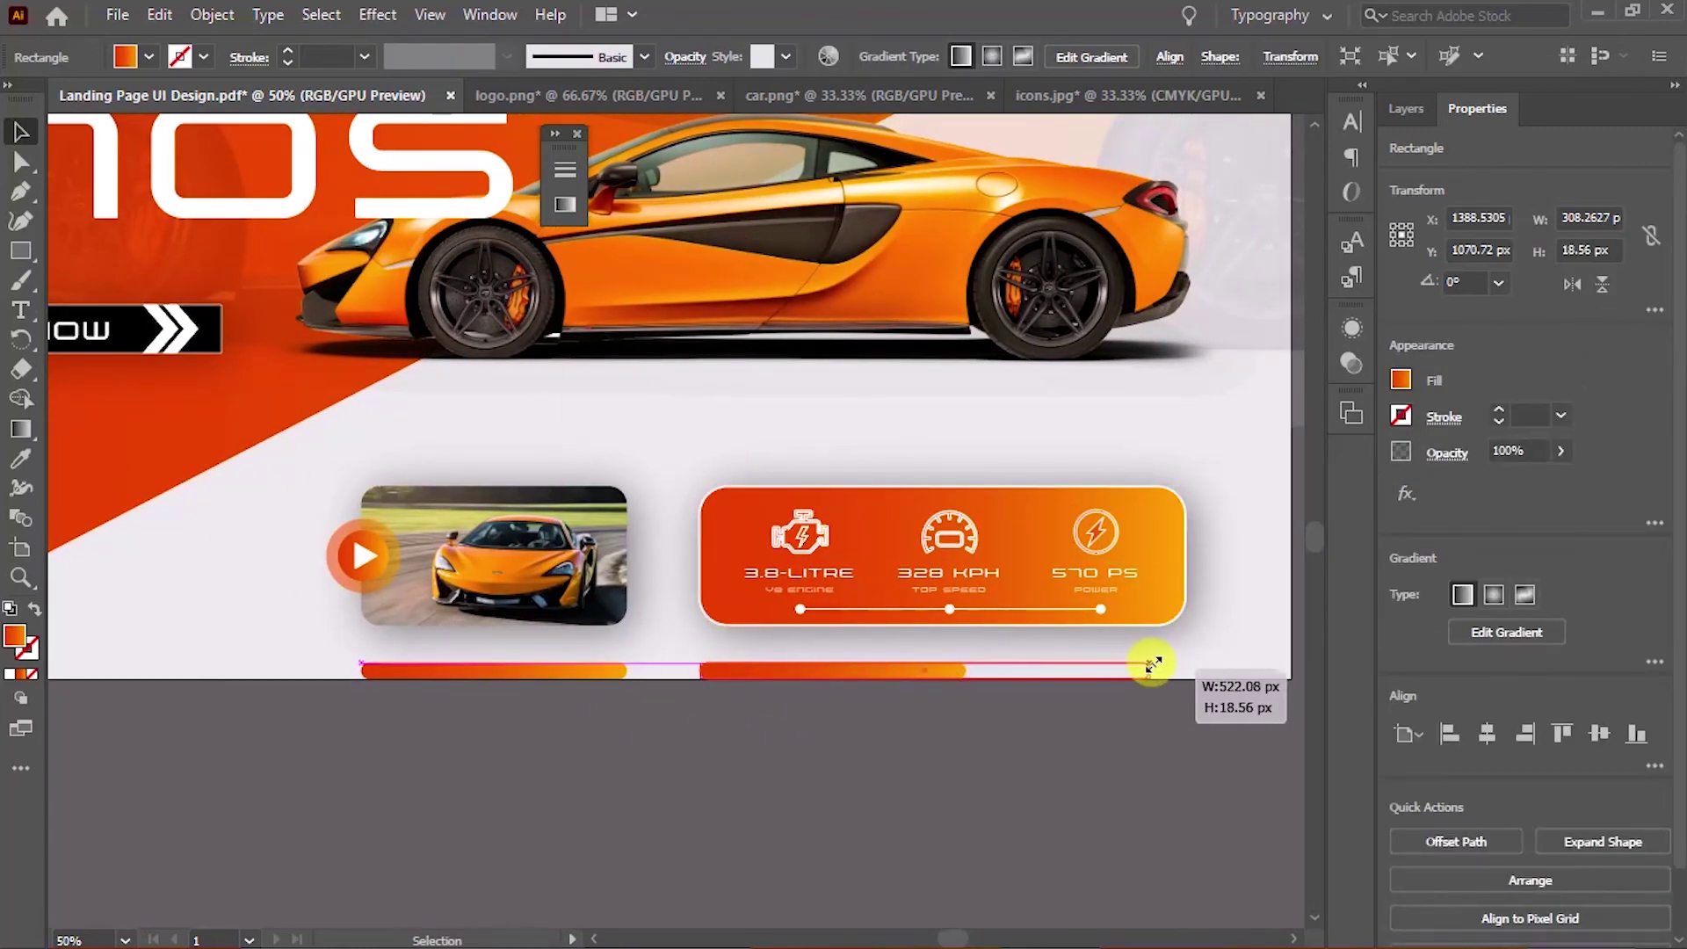
{"action": "left_click", "coordinate": [1055, 734]}
{"action": "key", "text": "ctrl+minus"}
{"action": "key", "text": "ctrl+plus"}
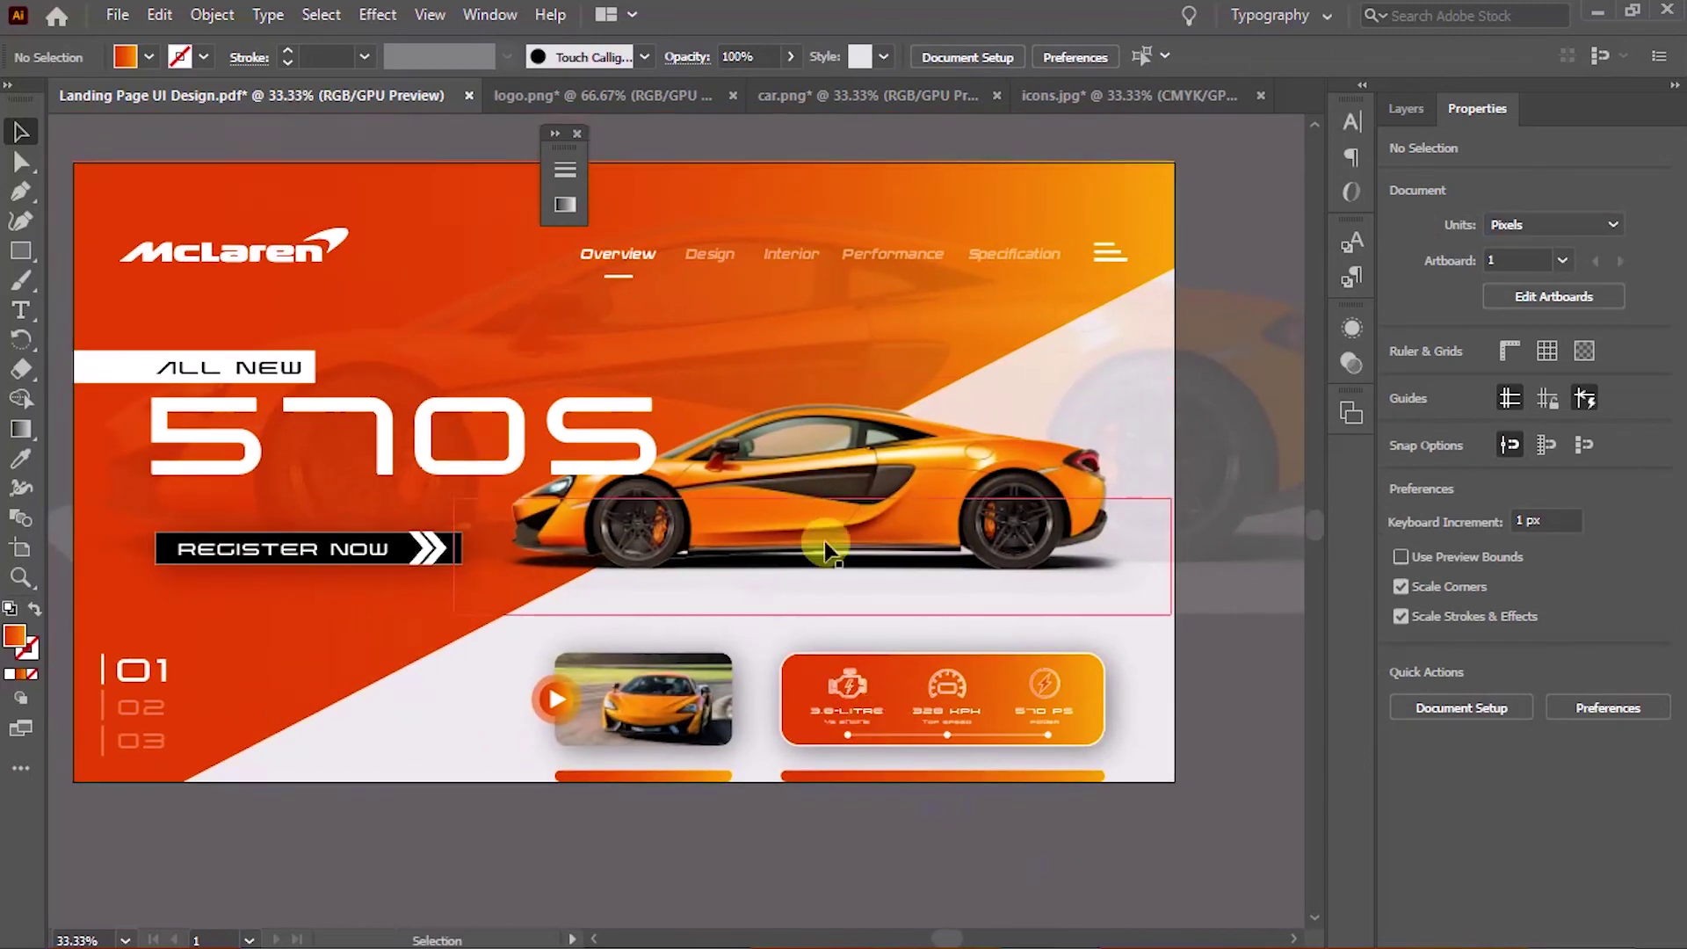
Check the car image group and the 01 02 03 indicator group
{"action": "left_click", "coordinate": [817, 517]}
{"action": "left_click", "coordinate": [742, 883]}
{"action": "left_click_drag", "start_coordinate": [680, 839], "coordinate": [859, 799]}
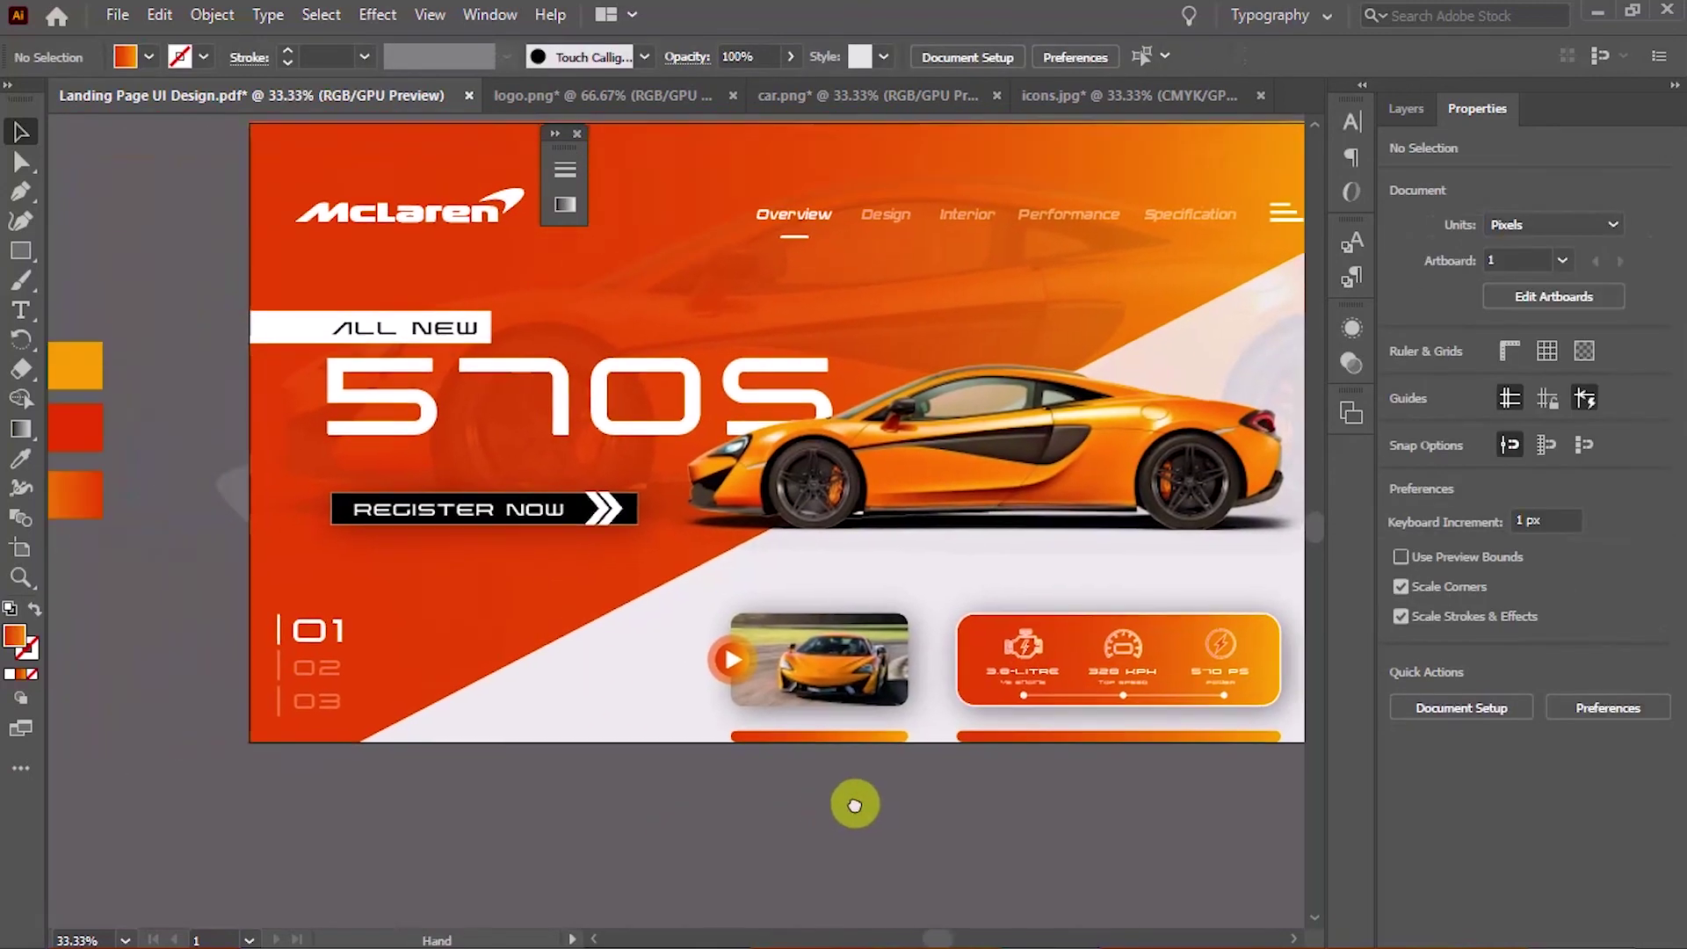
{"action": "left_click_drag", "start_coordinate": [349, 609], "coordinate": [351, 612]}
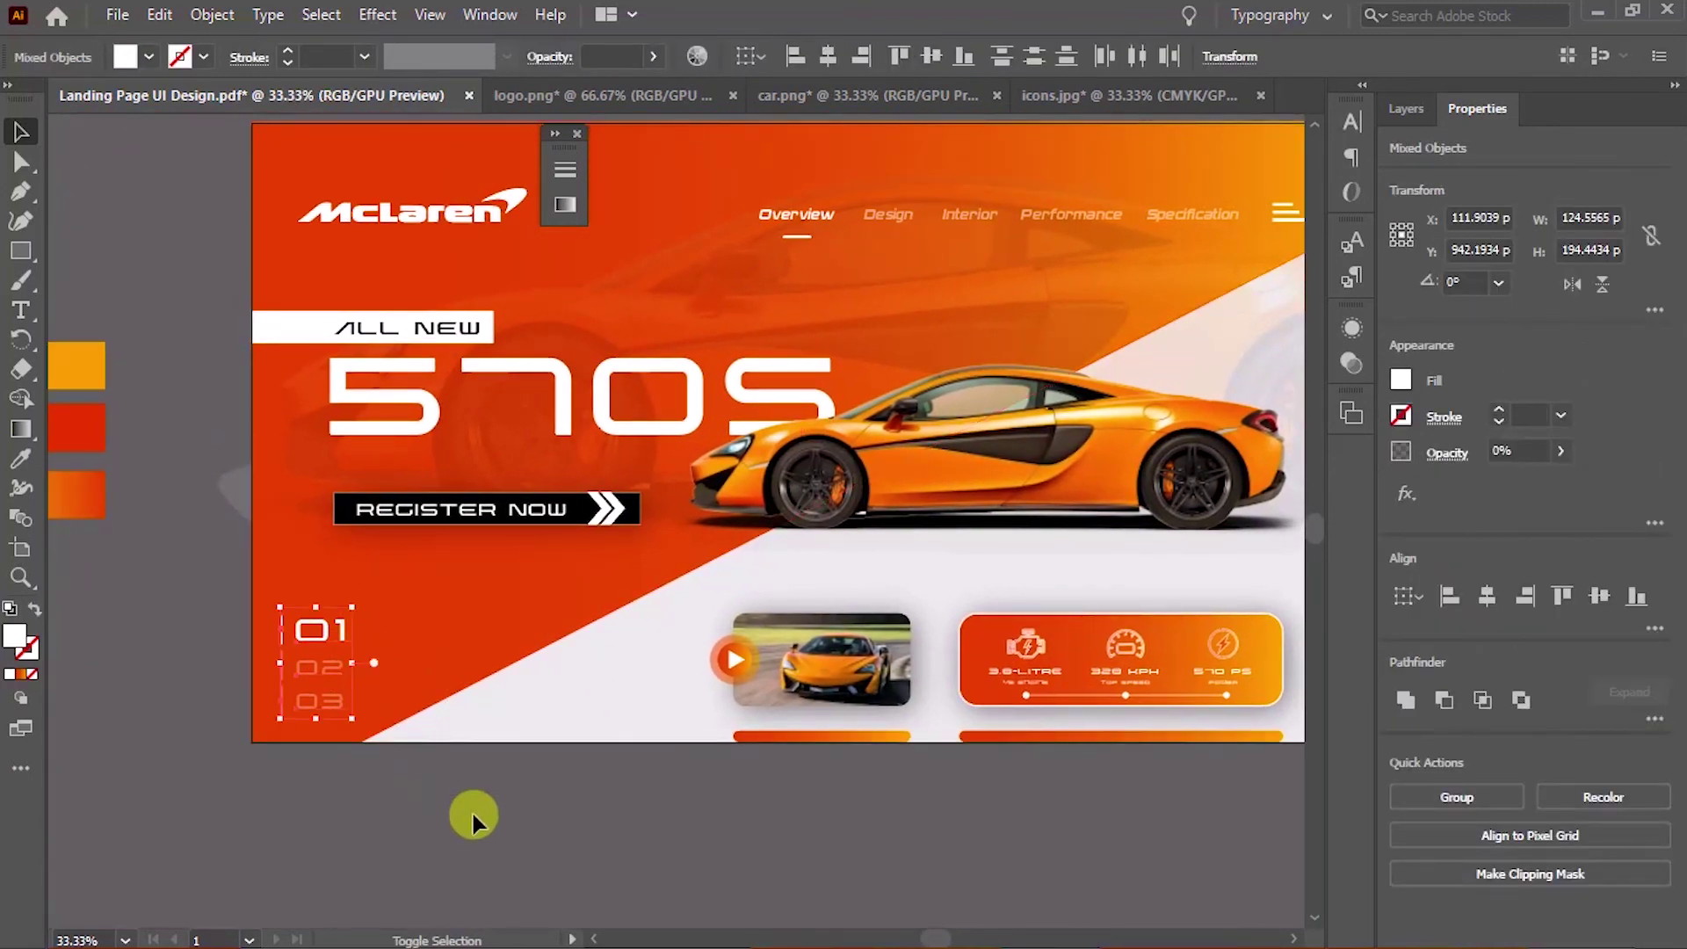
{"action": "left_click", "coordinate": [414, 808]}
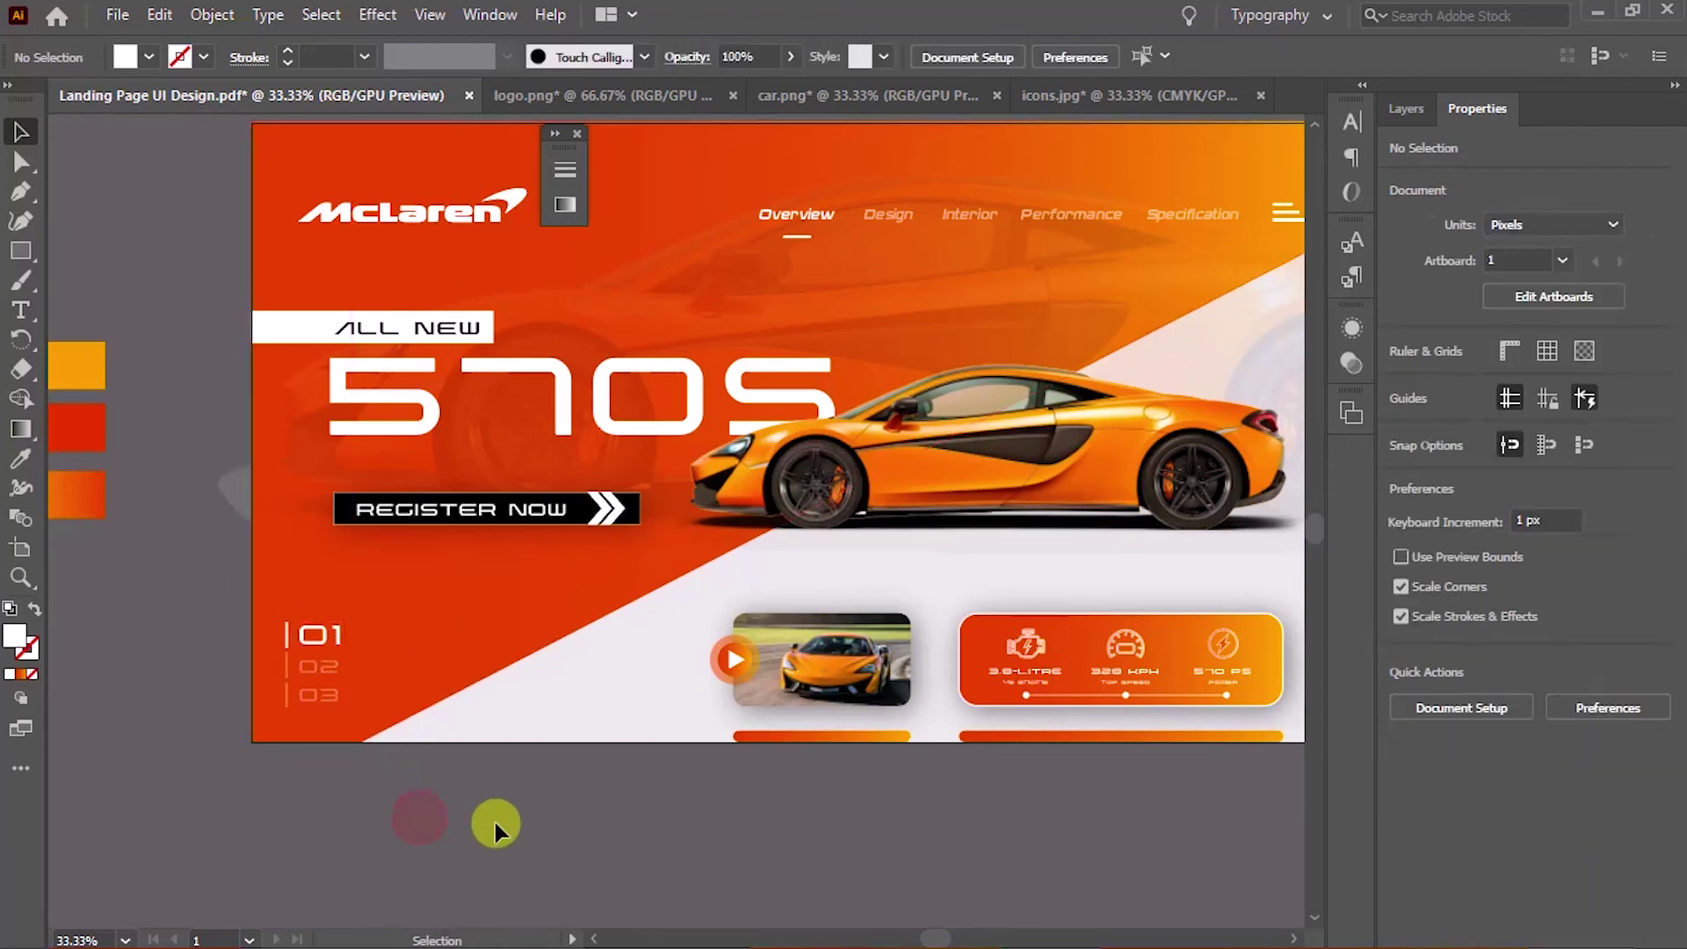
{"action": "left_click_drag", "start_coordinate": [705, 826], "coordinate": [584, 872]}
Ungroup the navigation bar and rotate the menu icon back to 0°
{"action": "right_click", "coordinate": [1100, 282]}
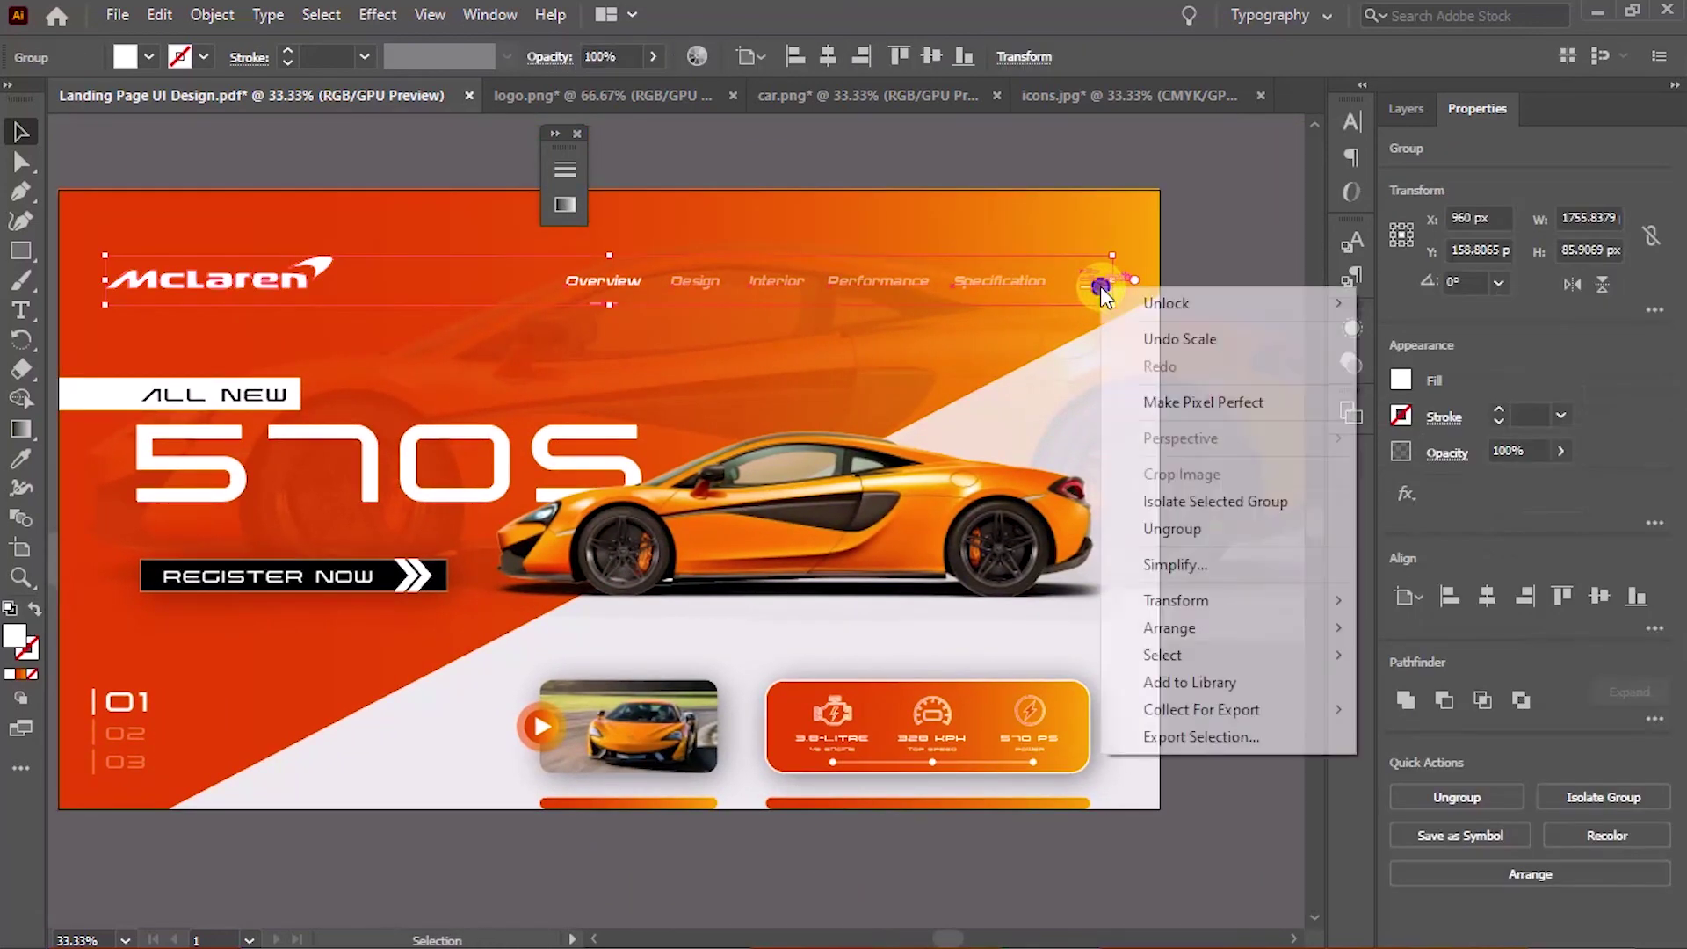
{"action": "left_click", "coordinate": [1174, 530]}
{"action": "left_click", "coordinate": [1105, 288]}
{"action": "left_click_drag", "start_coordinate": [1069, 317], "coordinate": [1081, 264]}
{"action": "left_click", "coordinate": [1198, 207]}
{"action": "scroll", "coordinate": [1235, 422], "scroll_direction": "down", "scroll_amount": 2}
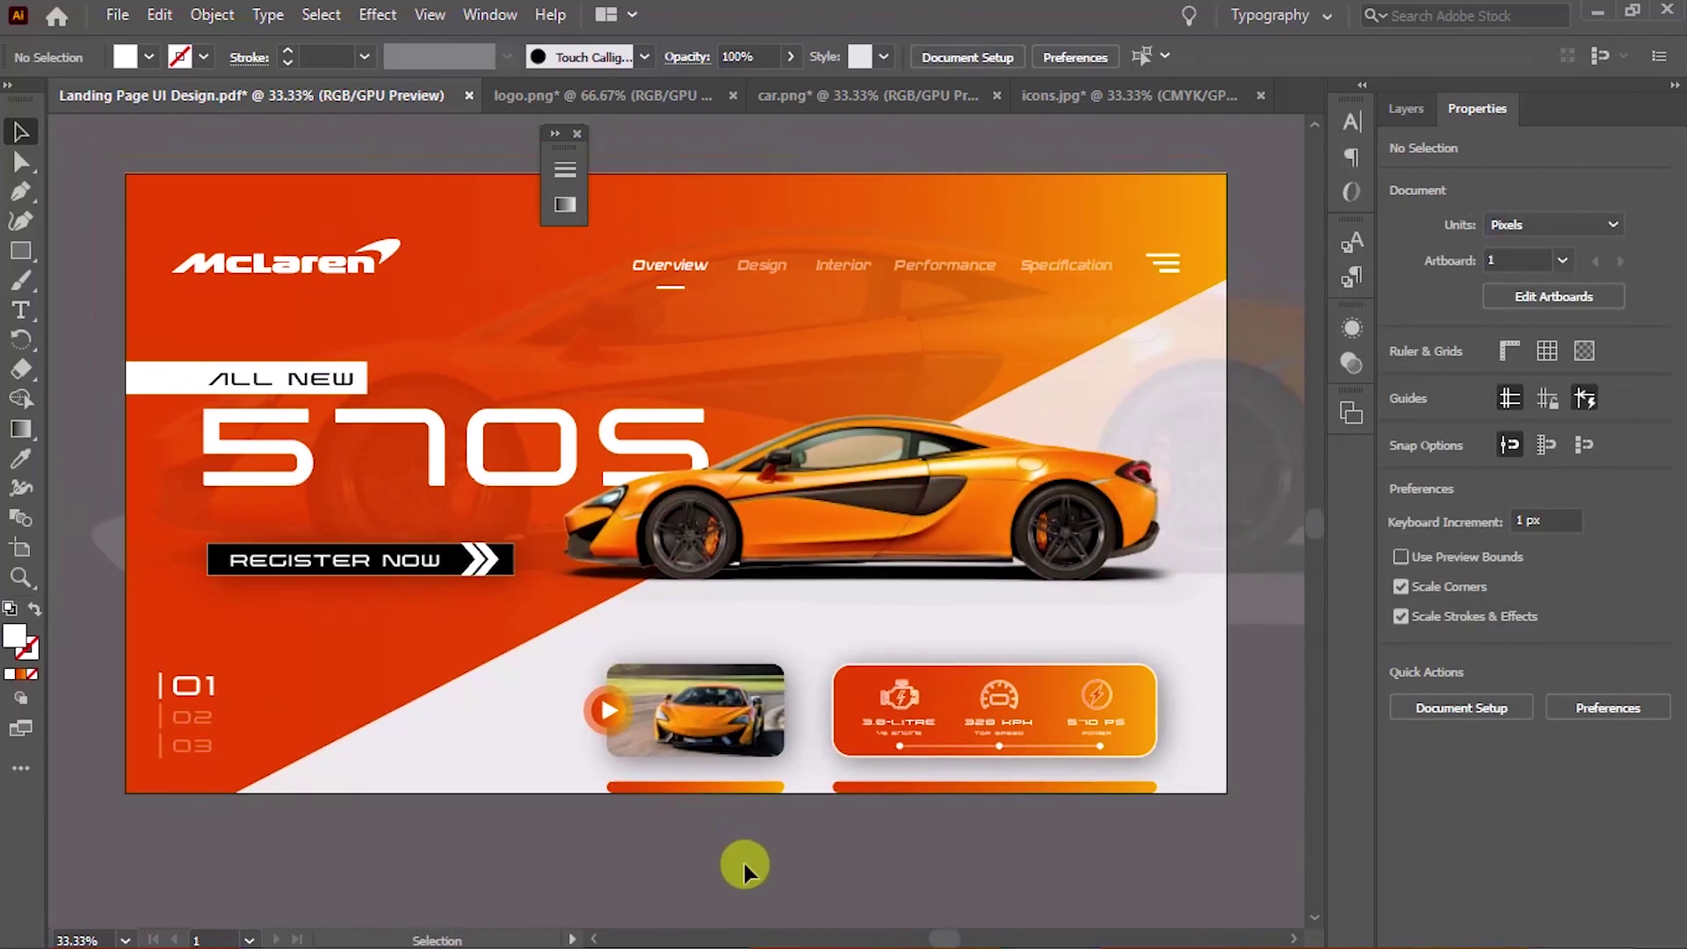
{"action": "left_click_drag", "start_coordinate": [590, 125], "coordinate": [604, 149]}
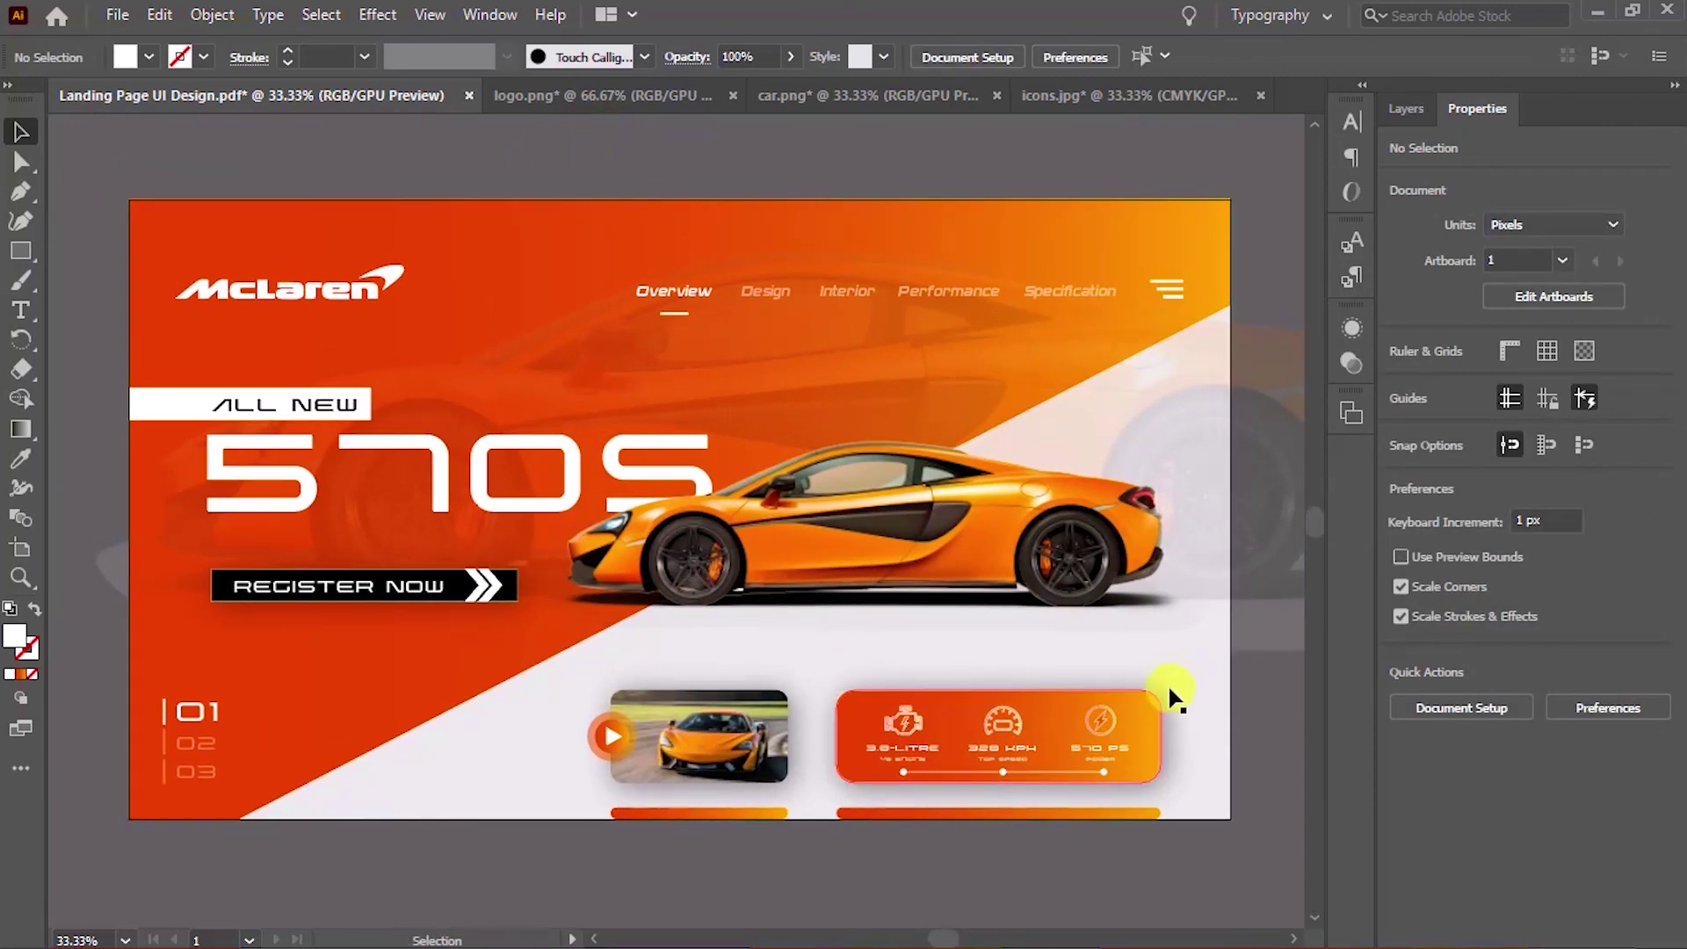
Zoom out and check what Select All picks up, including the faint background images
{"action": "key", "text": "ctrl+minus"}
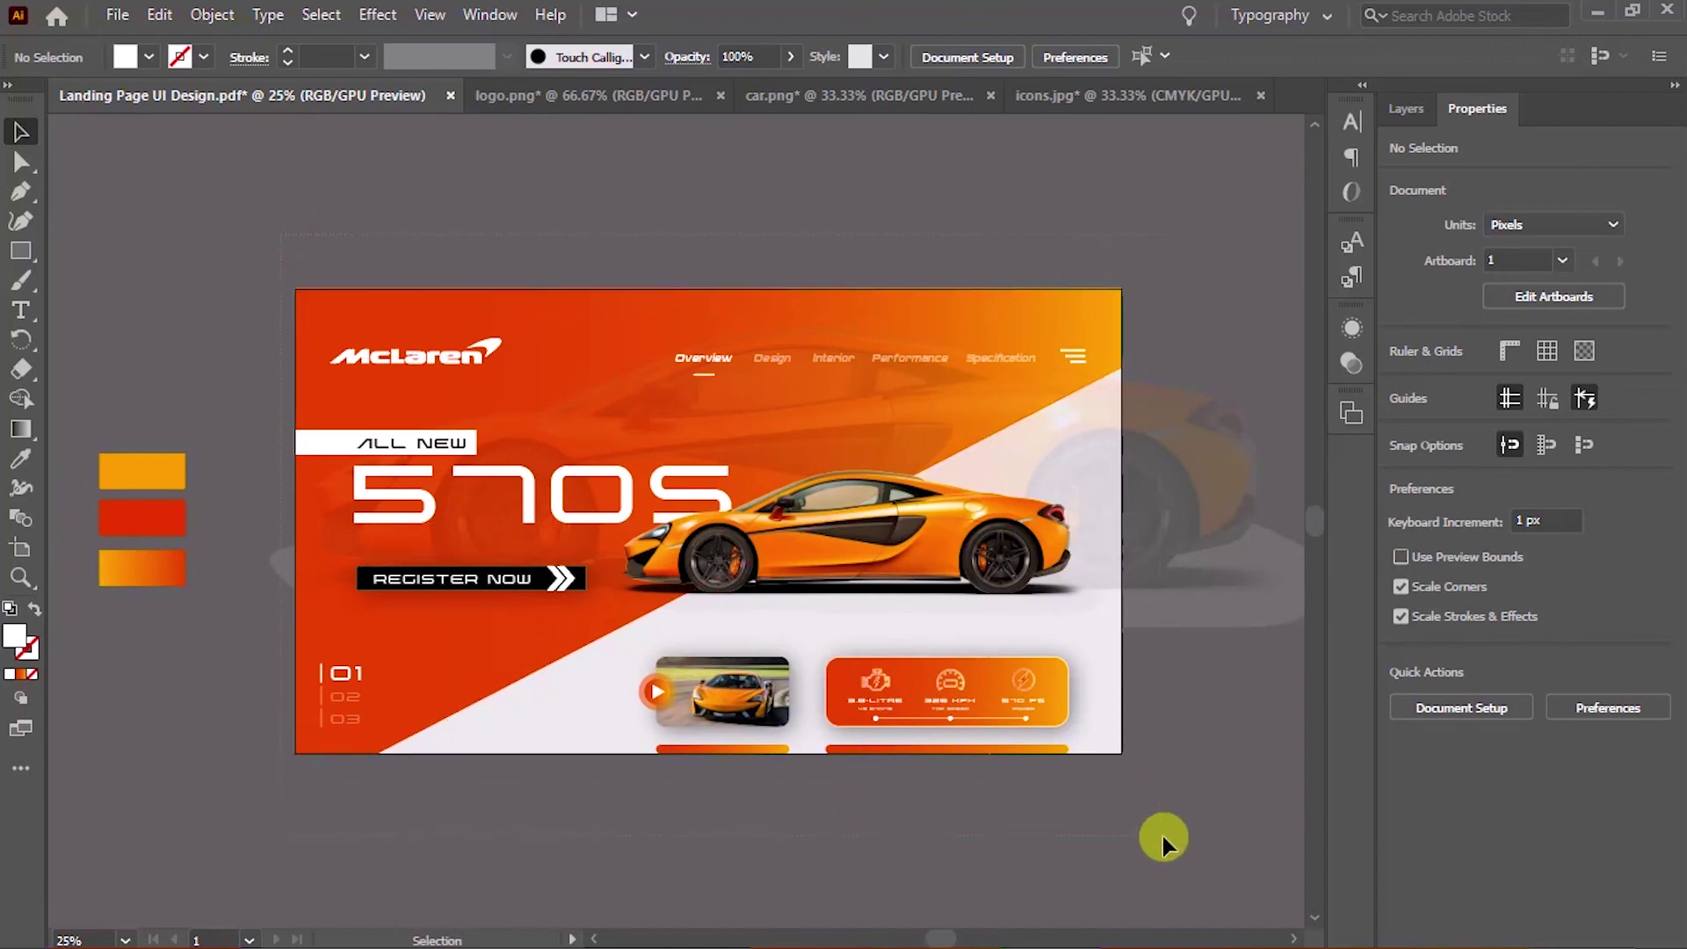
{"action": "key", "text": "ctrl+a"}
{"action": "left_click", "coordinate": [1039, 814]}
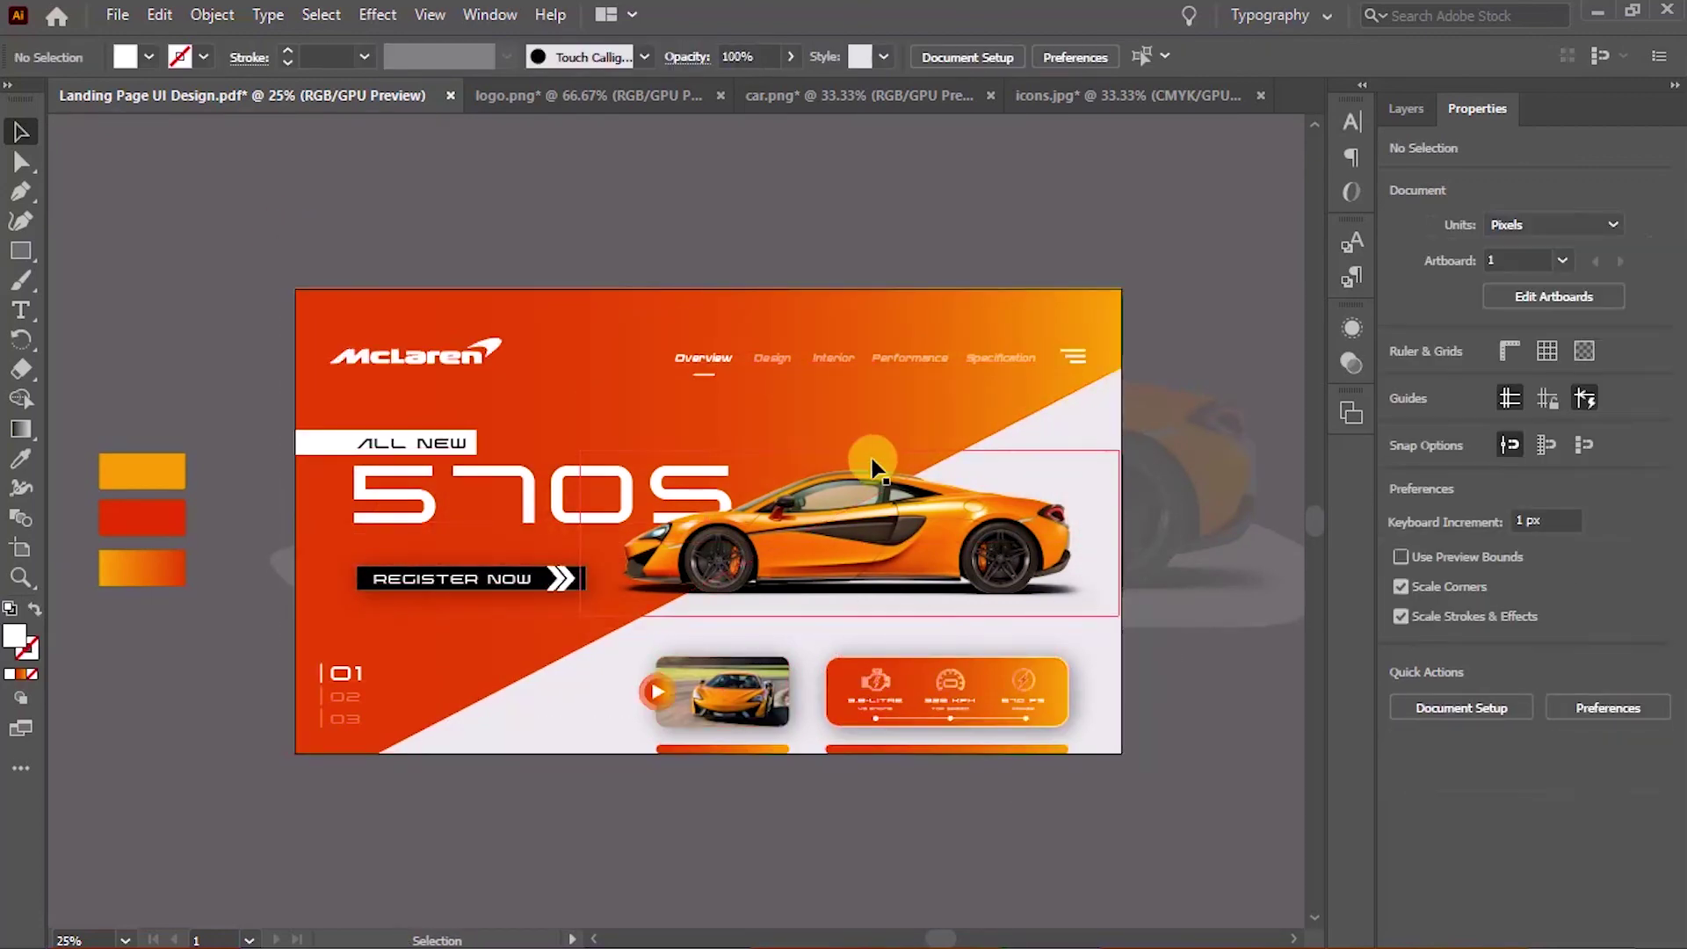
{"action": "left_click_drag", "start_coordinate": [1008, 502], "coordinate": [988, 829]}
{"action": "left_click", "coordinate": [991, 844]}
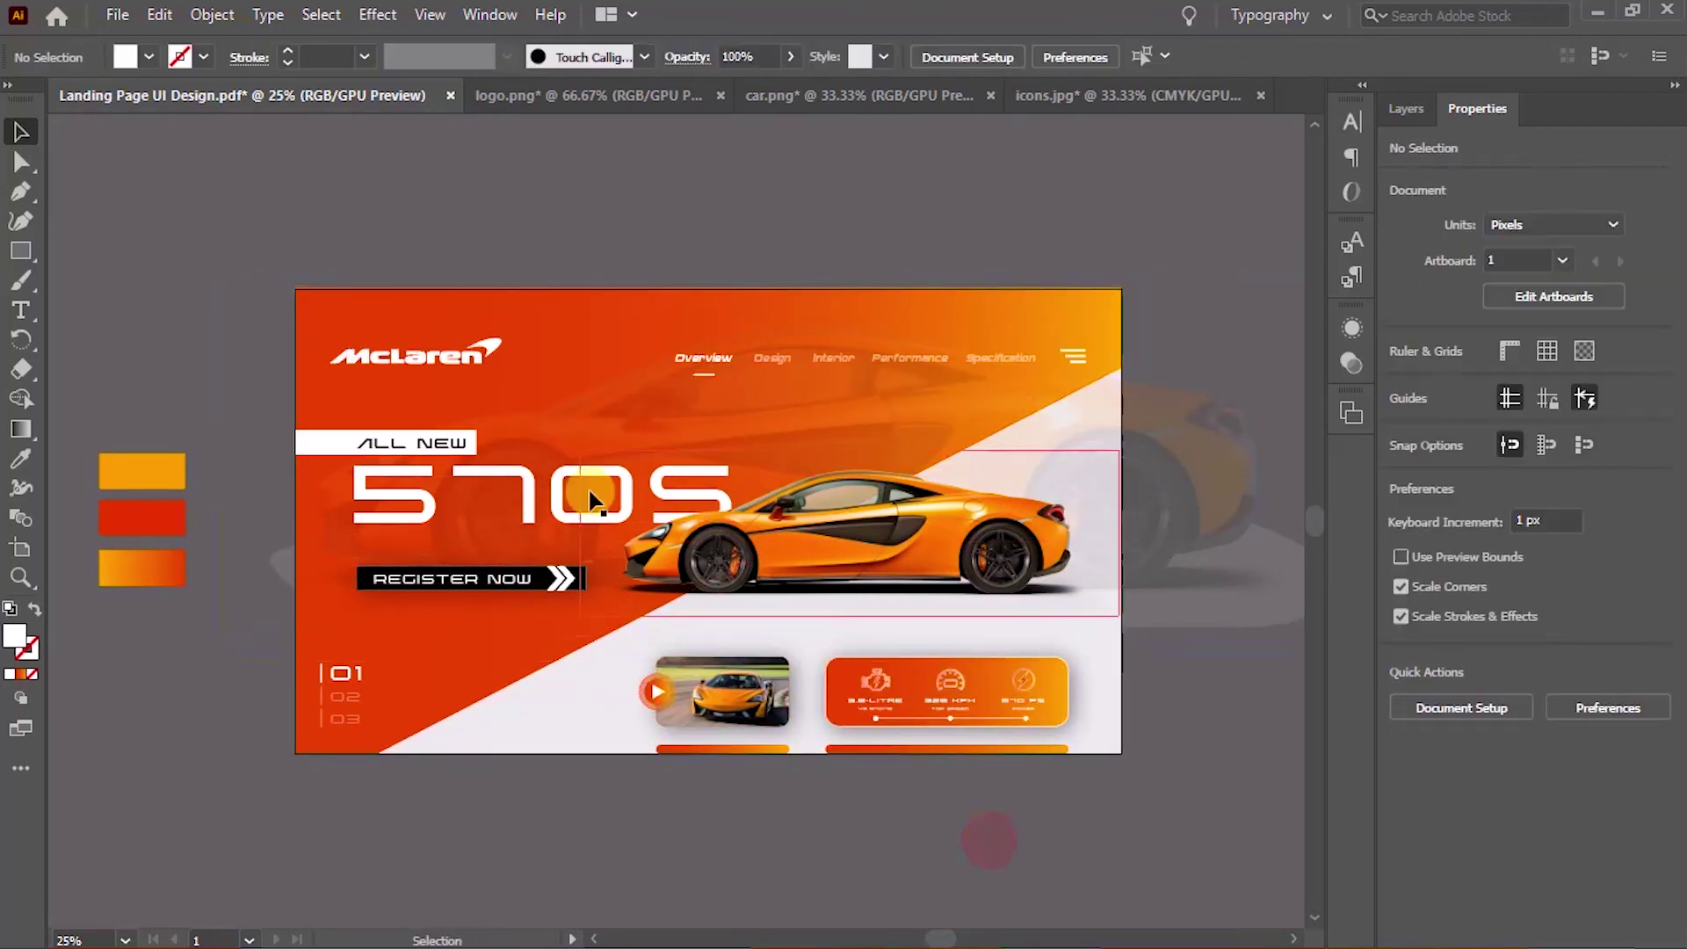
{"action": "key", "text": "ctrl+a"}
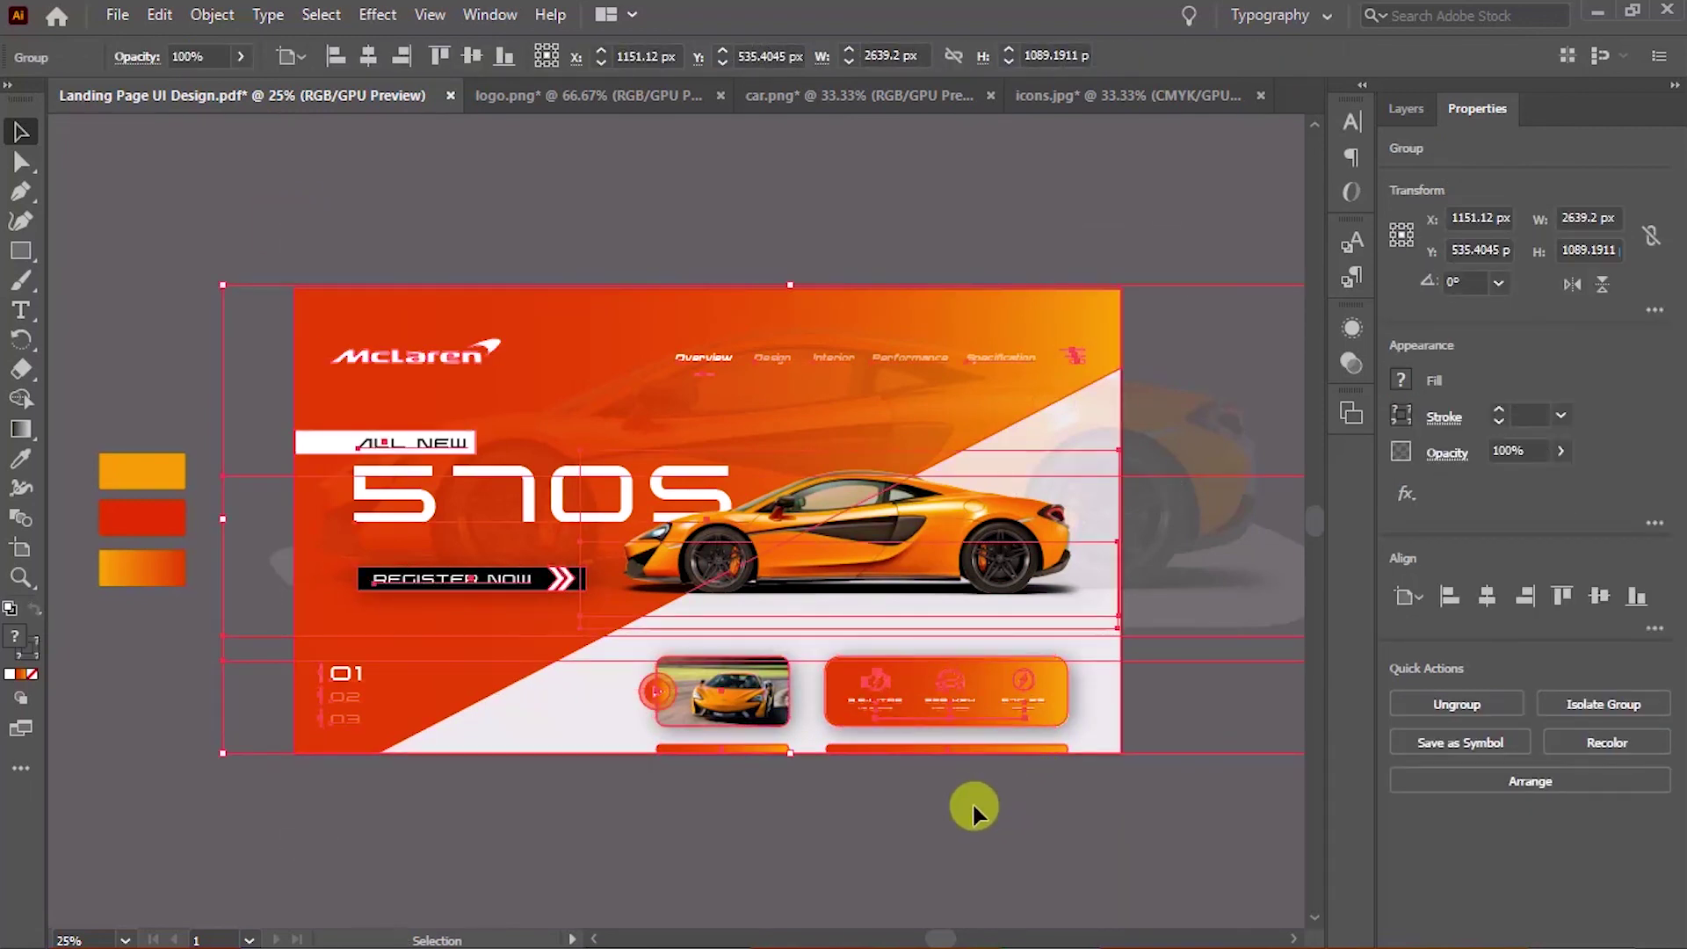
{"action": "left_click", "coordinate": [955, 817]}
{"action": "scroll", "coordinate": [896, 802], "scroll_direction": "right", "scroll_amount": 2}
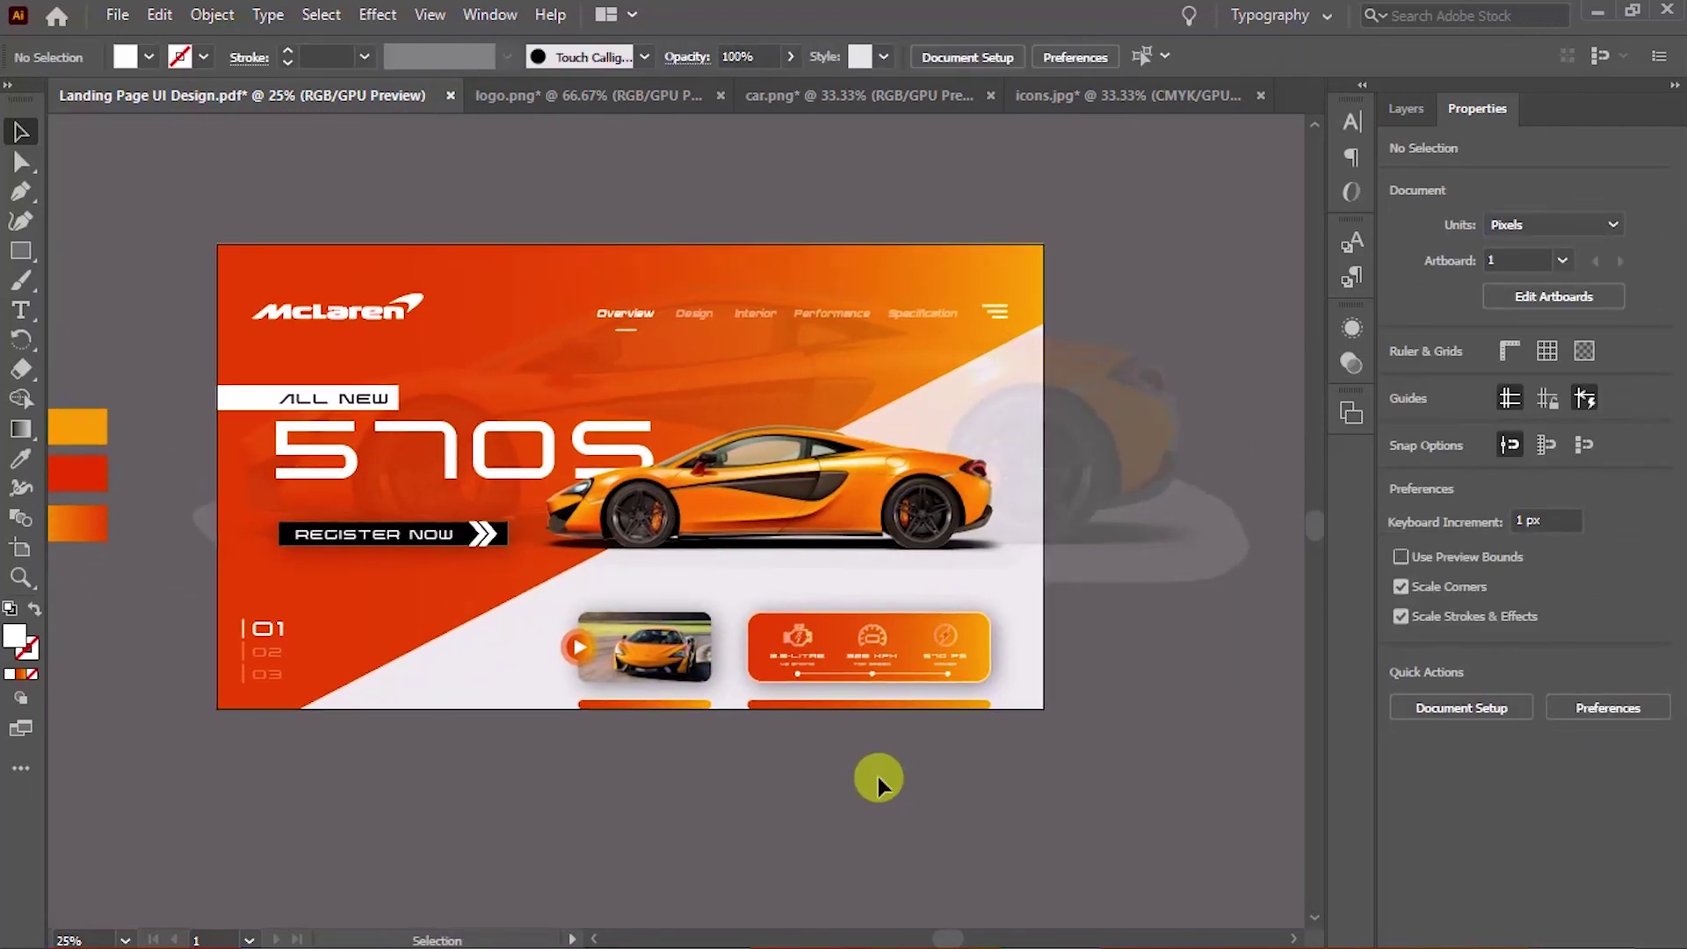
{"action": "scroll", "coordinate": [877, 780], "scroll_direction": "down", "scroll_amount": 3}
{"action": "key", "text": "m"}
{"action": "left_click", "coordinate": [536, 730]}
{"action": "type", "text": "1920"}
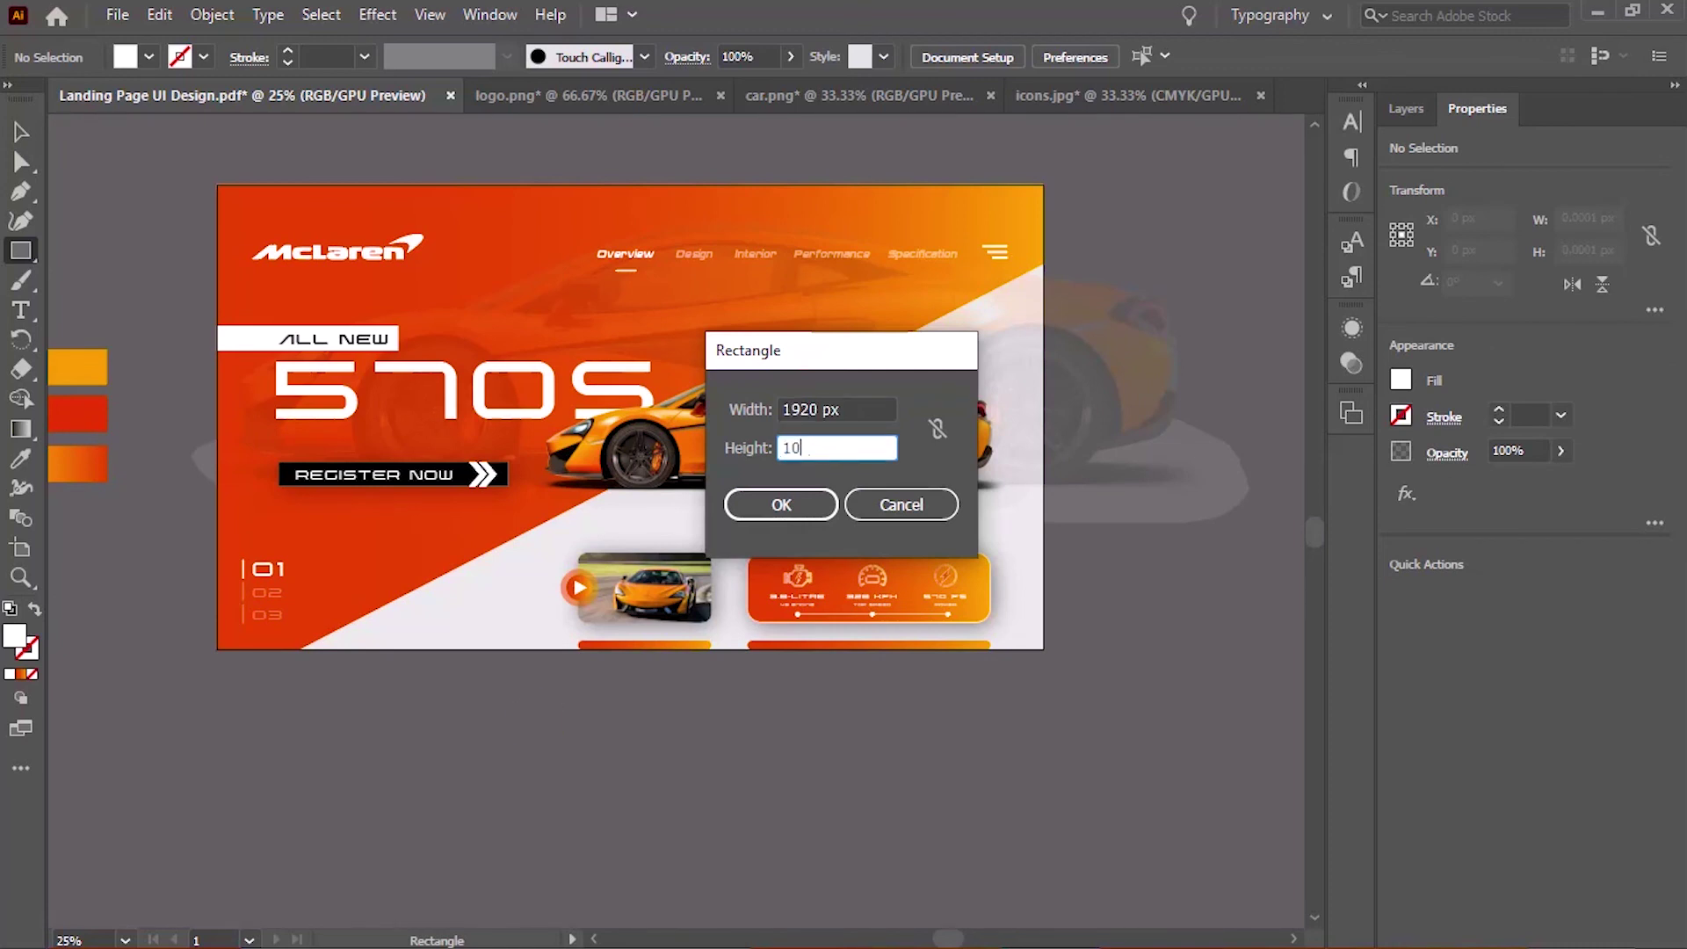
Create a 1920×1080 rectangle centred horizontally and vertically on the artboard
{"action": "type", "text": "80"}
{"action": "key", "text": "Return"}
{"action": "key", "text": "v"}
{"action": "left_click", "coordinate": [1057, 56]}
{"action": "left_click", "coordinate": [1158, 55]}
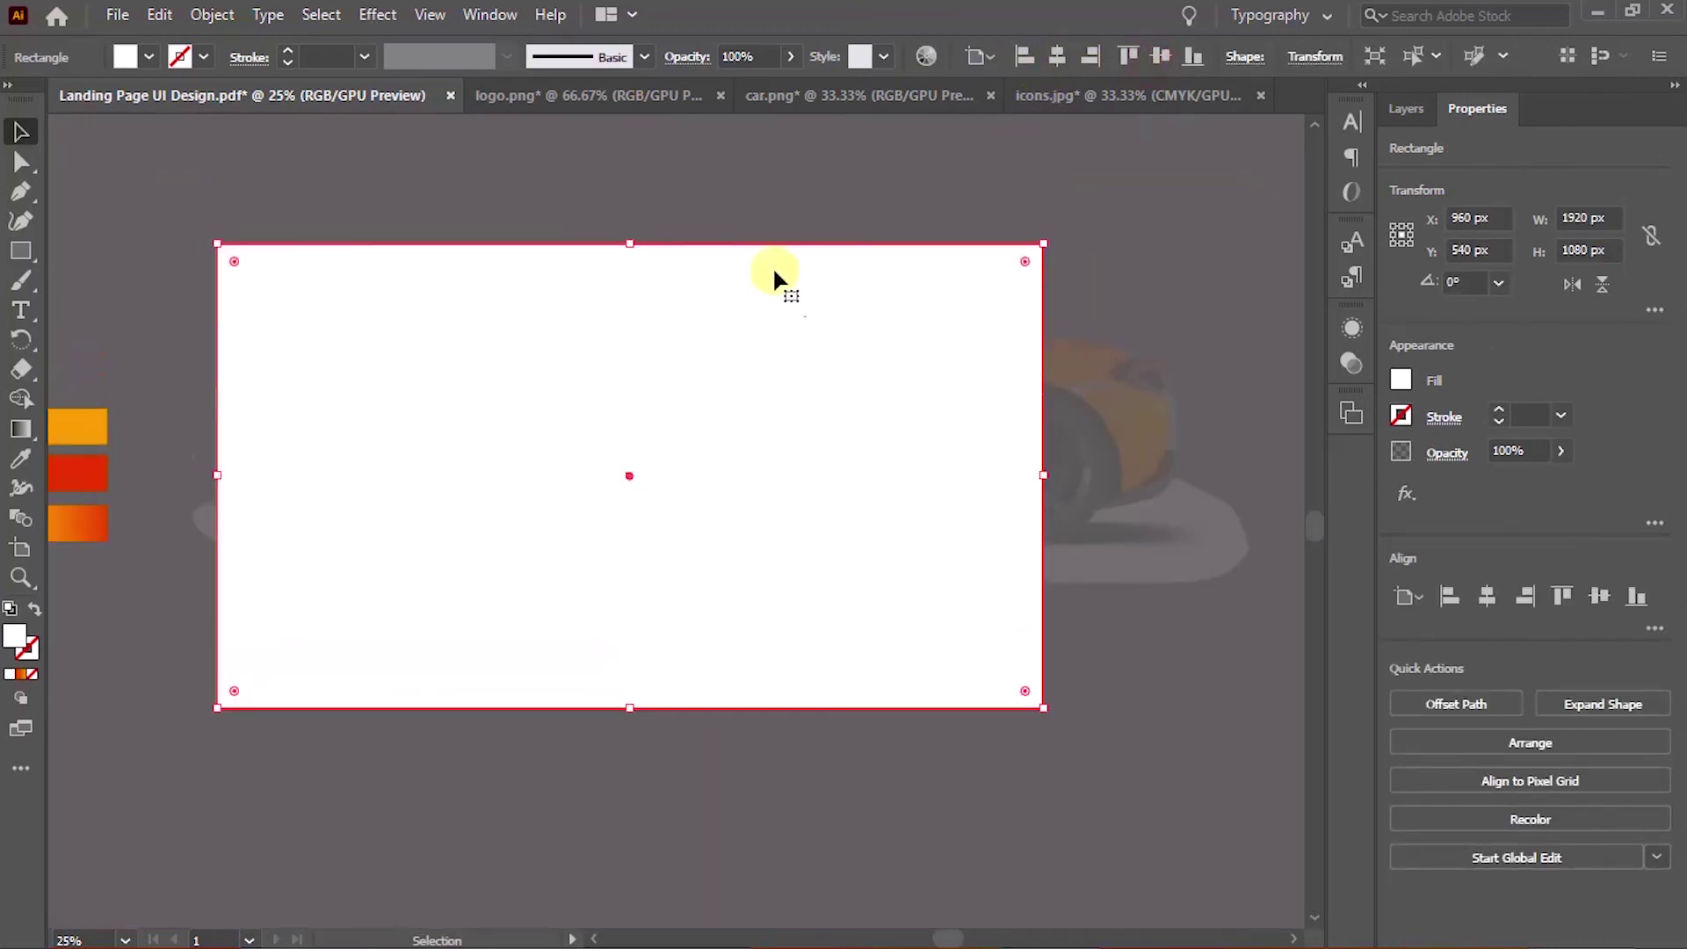
Select all artwork and make a clipping mask from the rectangle
{"action": "key", "text": "ctrl+a"}
{"action": "right_click", "coordinate": [821, 466]}
{"action": "left_click", "coordinate": [874, 682]}
{"action": "left_click", "coordinate": [831, 753]}
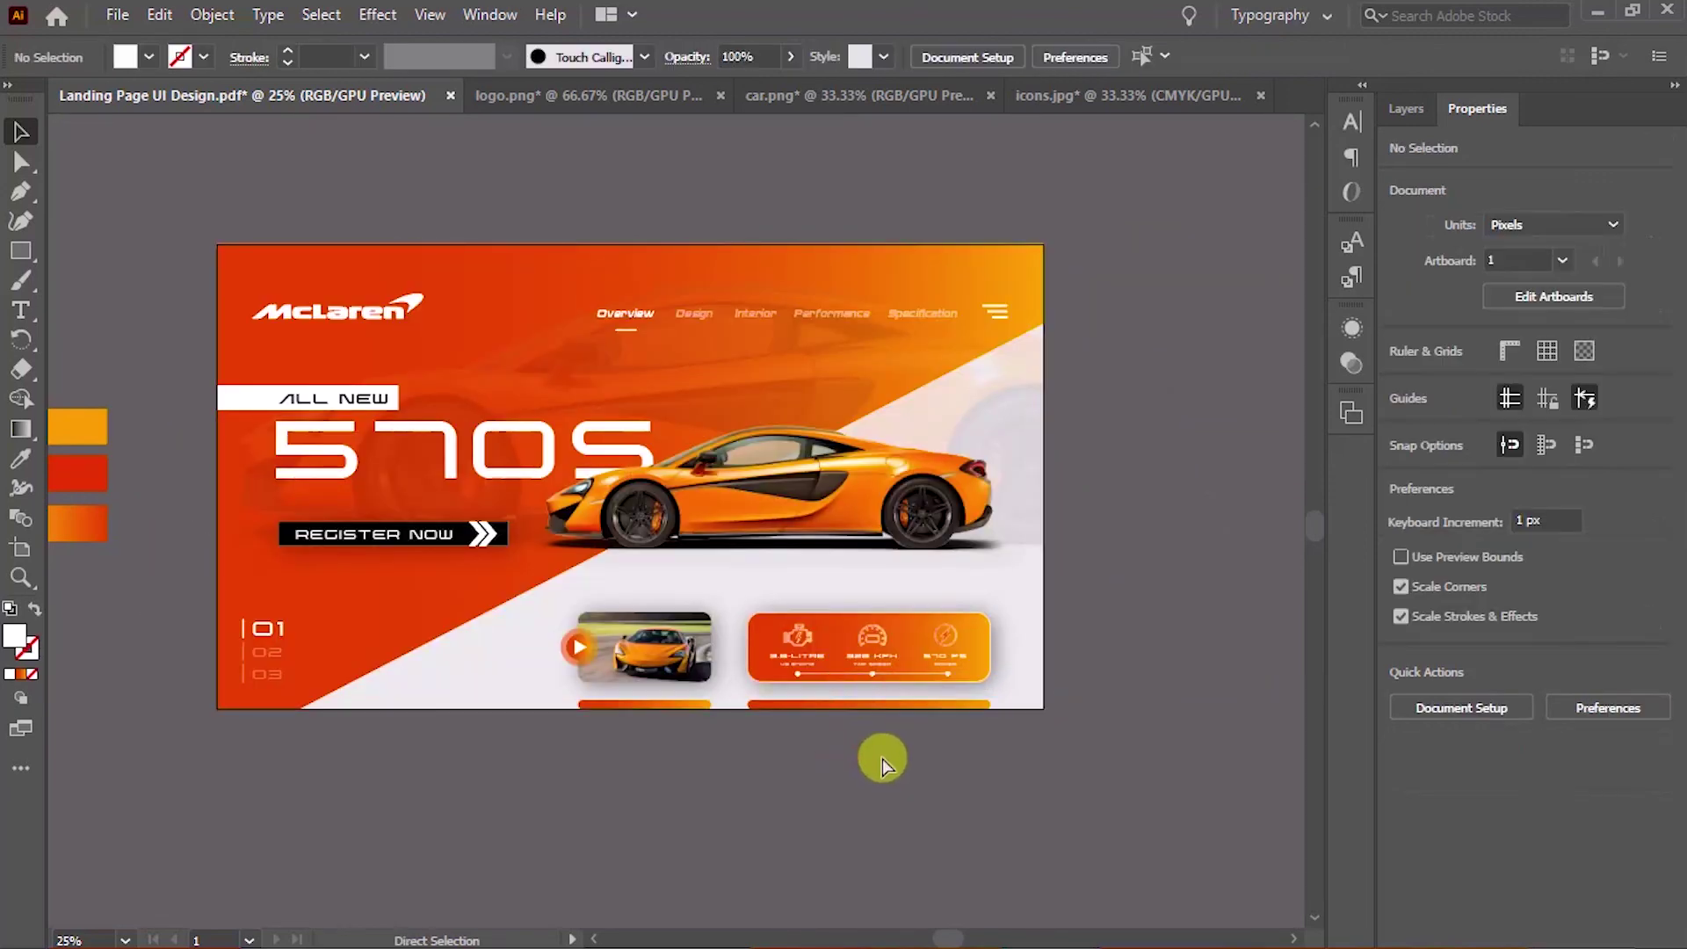
{"action": "key", "text": "ctrl+plus"}
{"action": "scroll", "coordinate": [882, 754], "scroll_direction": "left", "scroll_amount": 1}
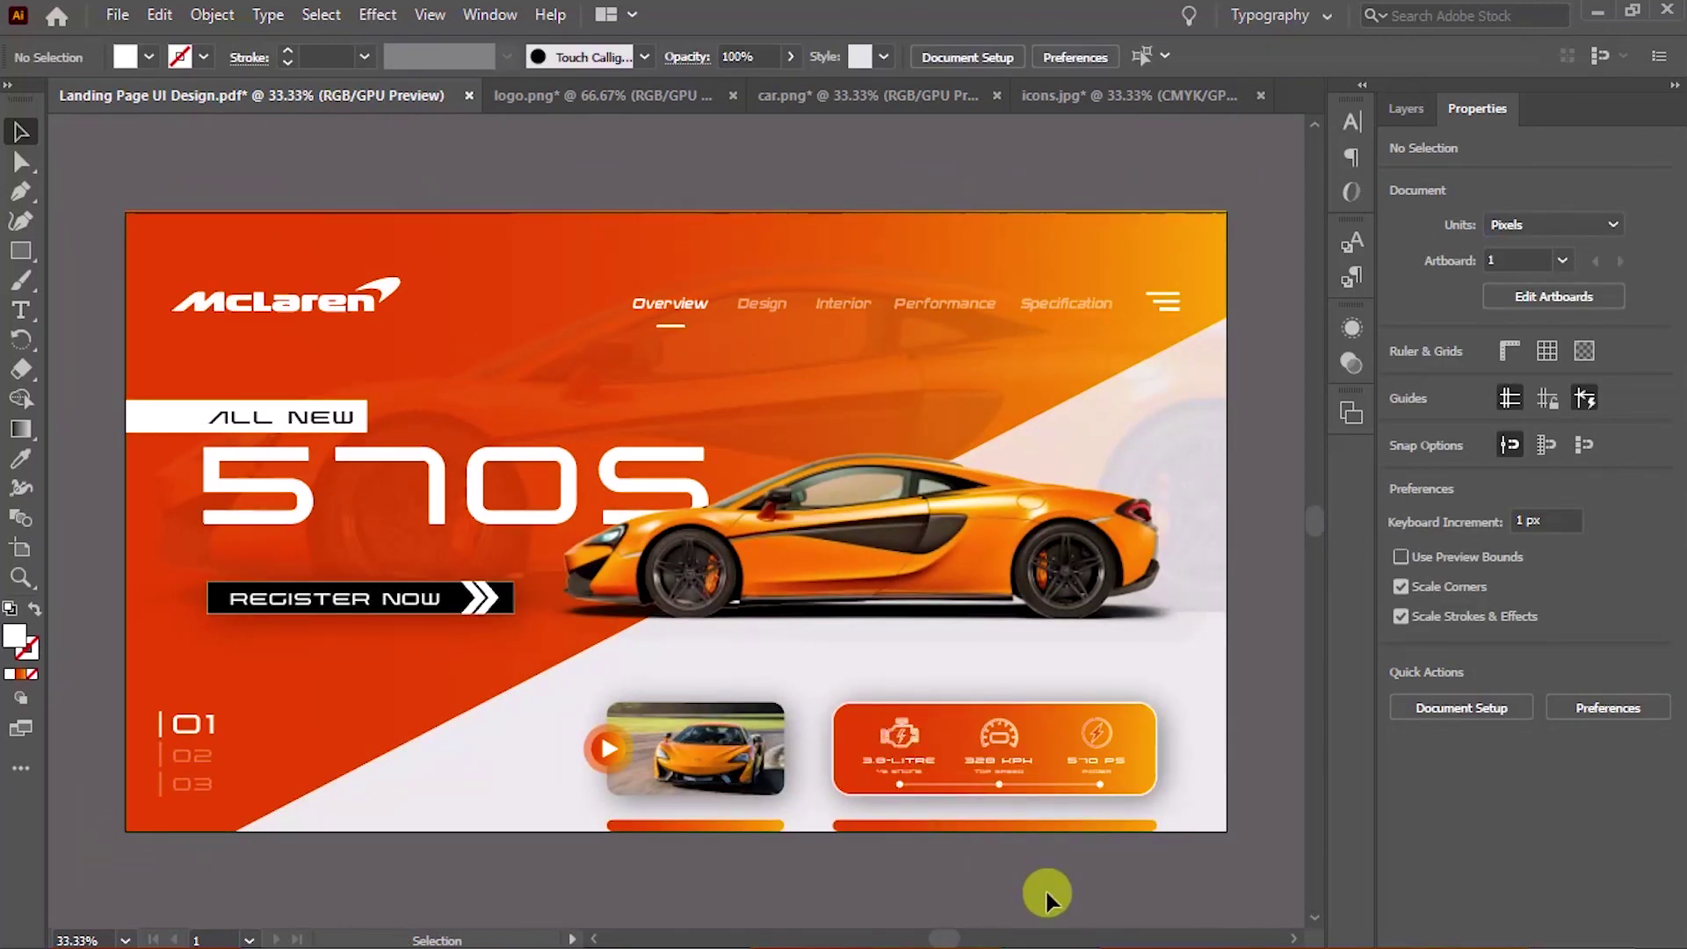